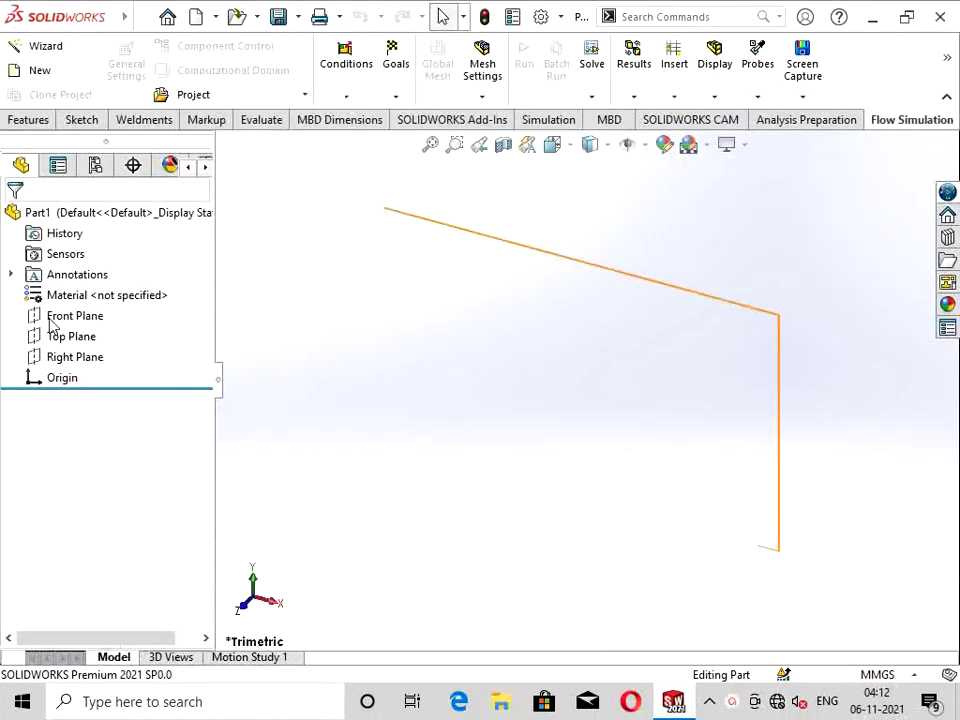
# Step: Sketch a circle centred on the origin of the Front Plane, starting and then cancelling an extrusion
pyautogui.rightClick(59, 318)
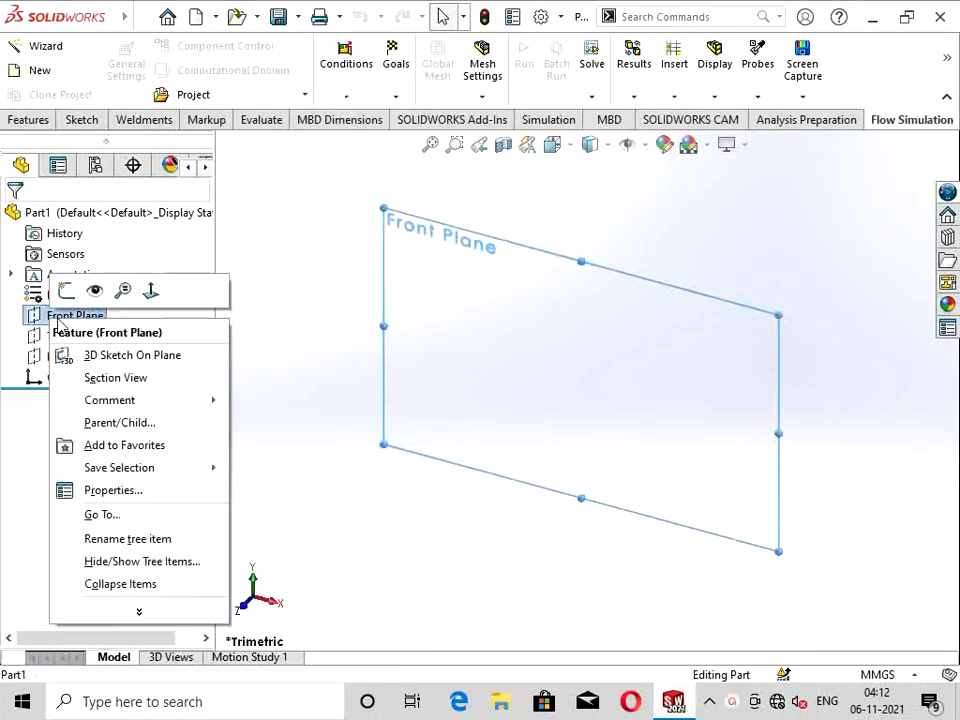
pyautogui.click(66, 291)
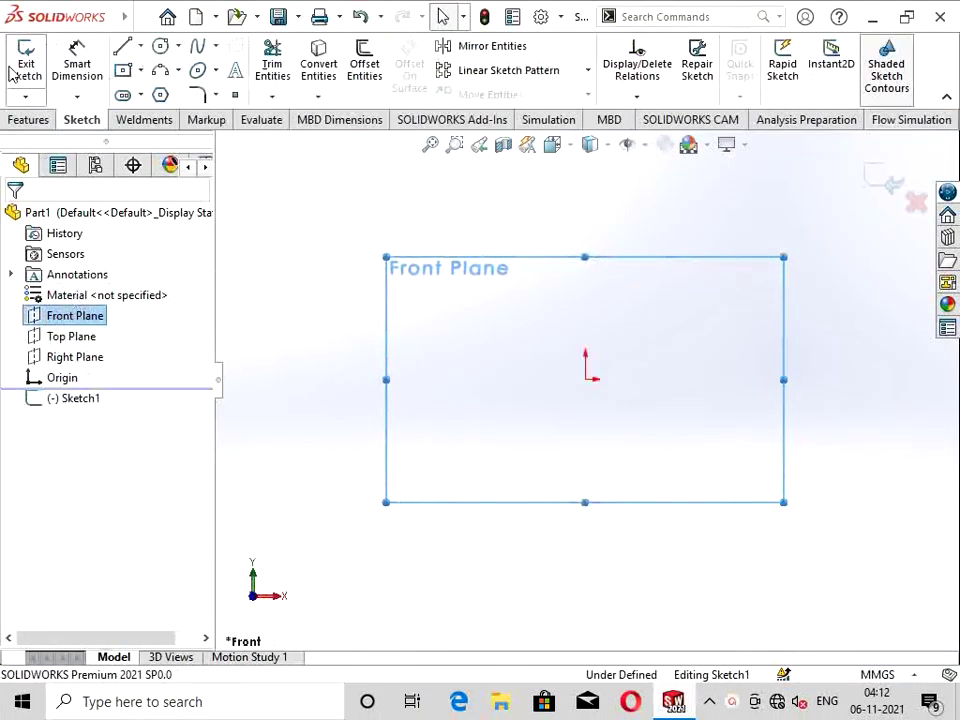
pyautogui.click(160, 47)
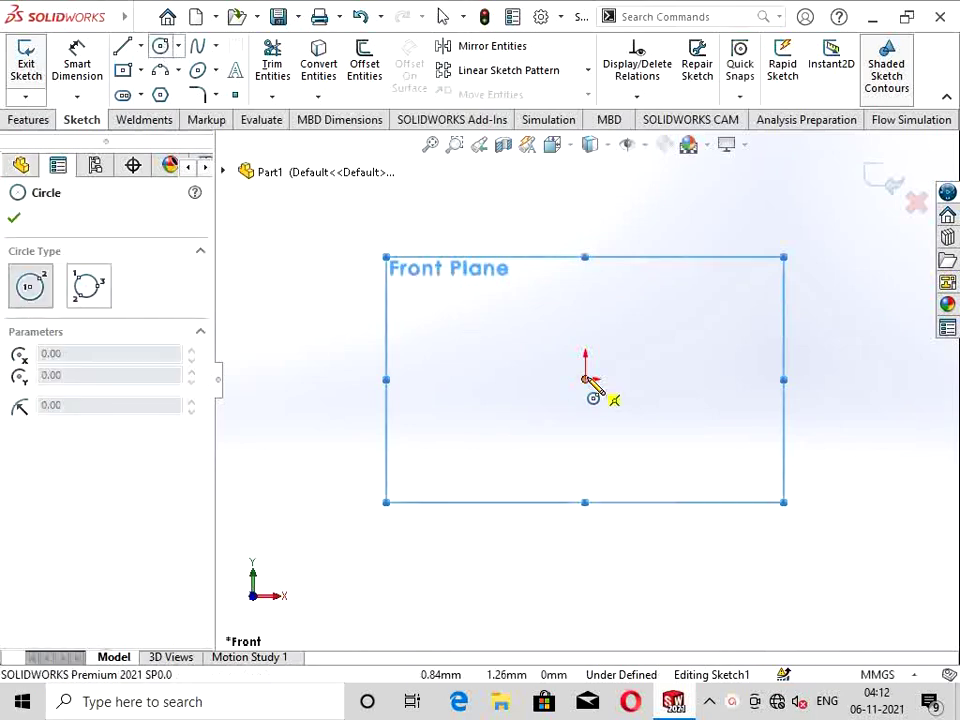
pyautogui.click(585, 379)
pyautogui.click(599, 344)
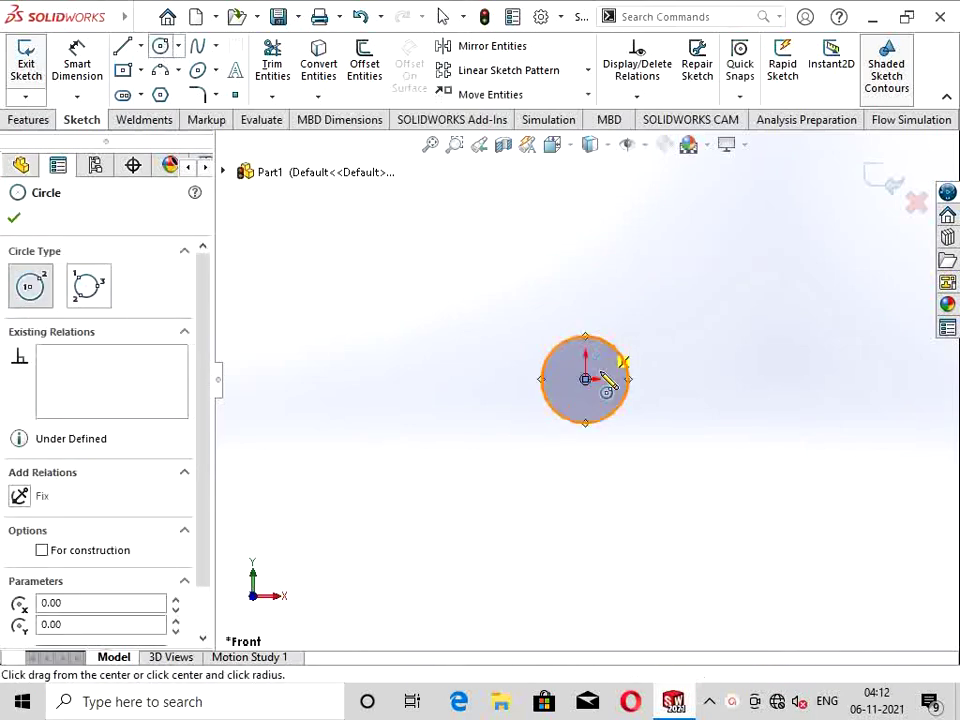
pyautogui.click(30, 120)
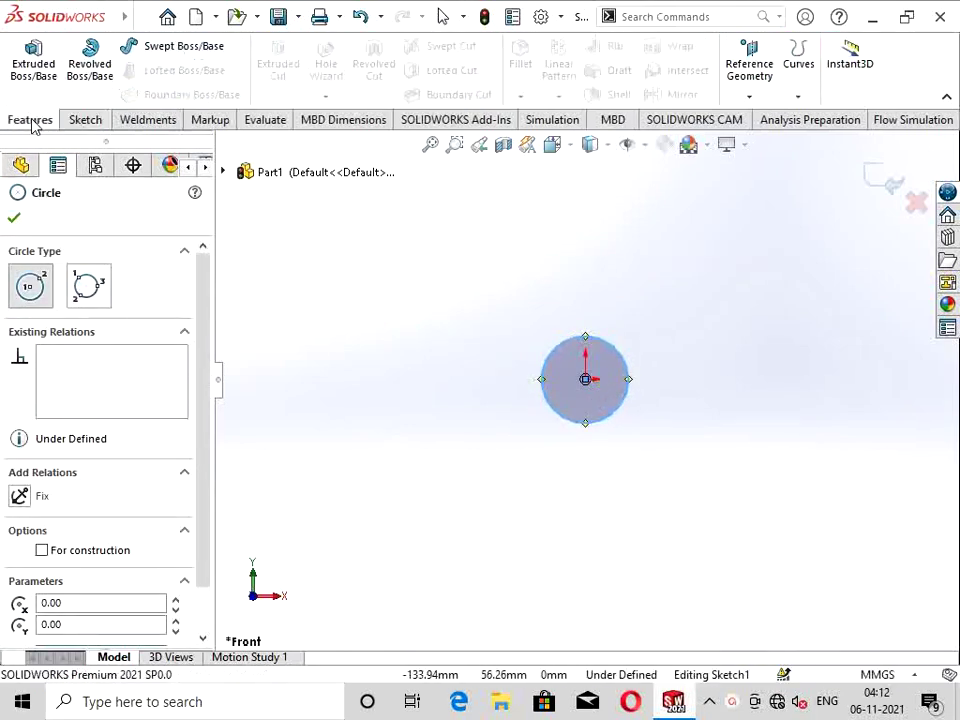
pyautogui.click(36, 70)
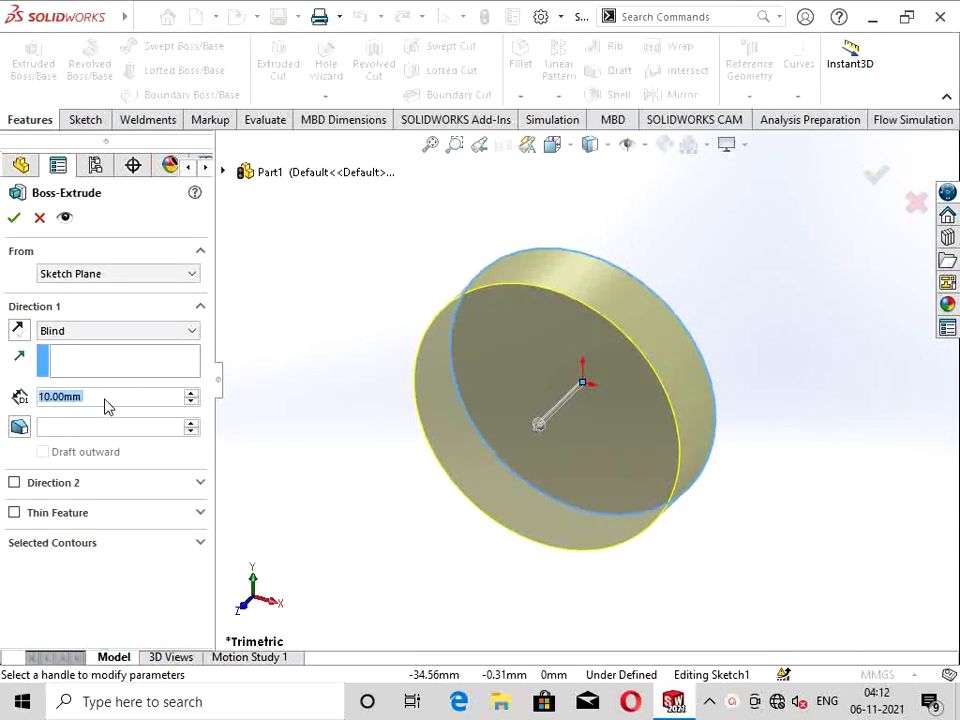
pyautogui.click(42, 219)
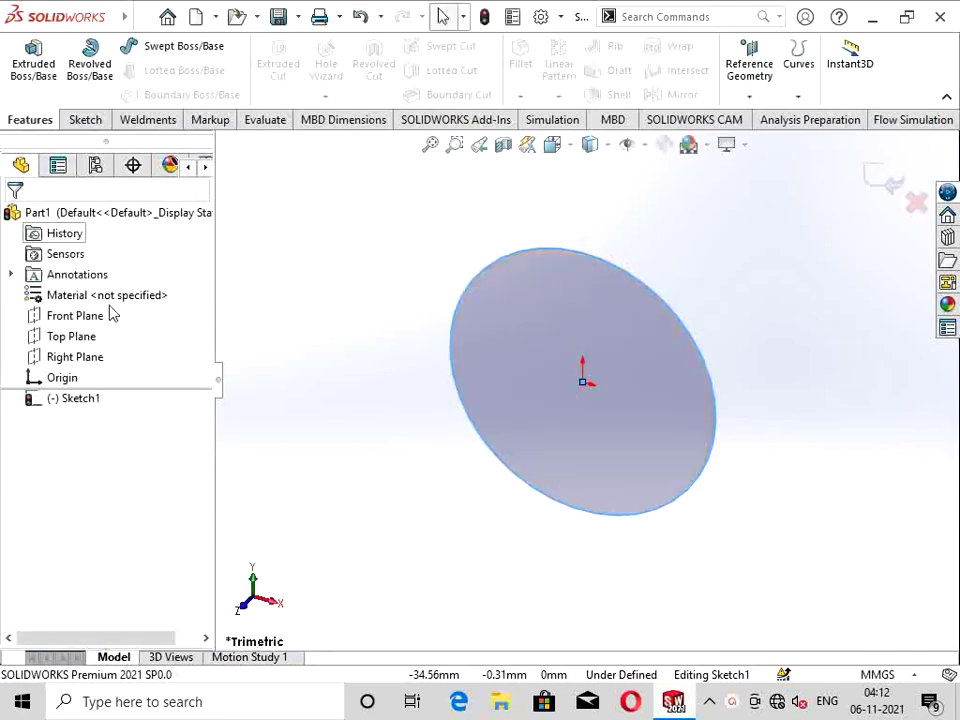
# Step: Dimension the circle's diameter to 13 mm with Smart Dimension
pyautogui.click(85, 121)
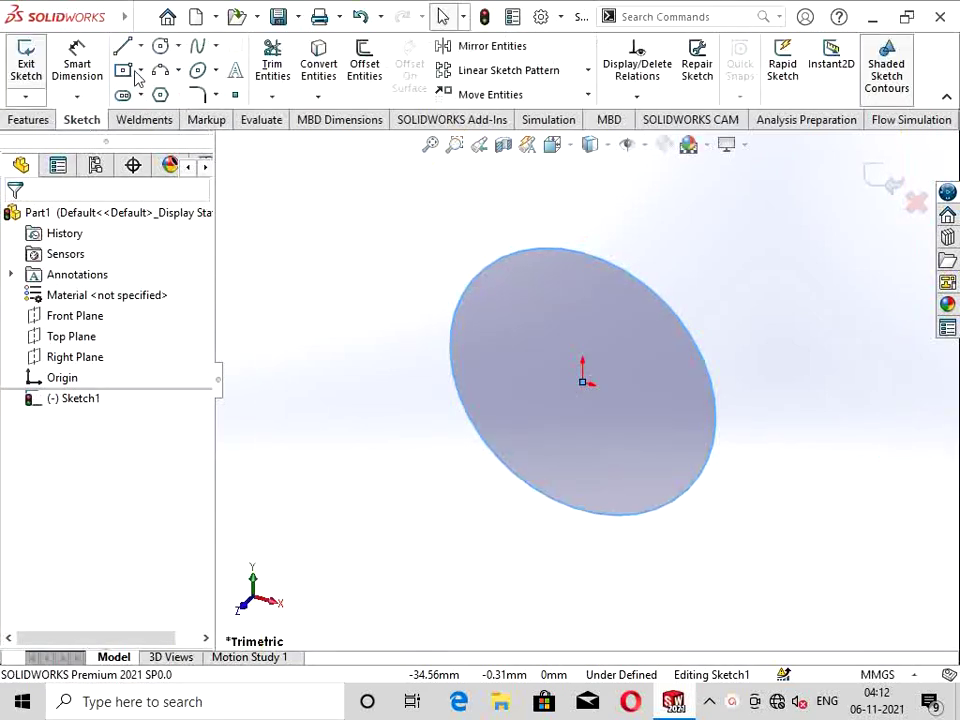
pyautogui.click(86, 70)
pyautogui.click(622, 266)
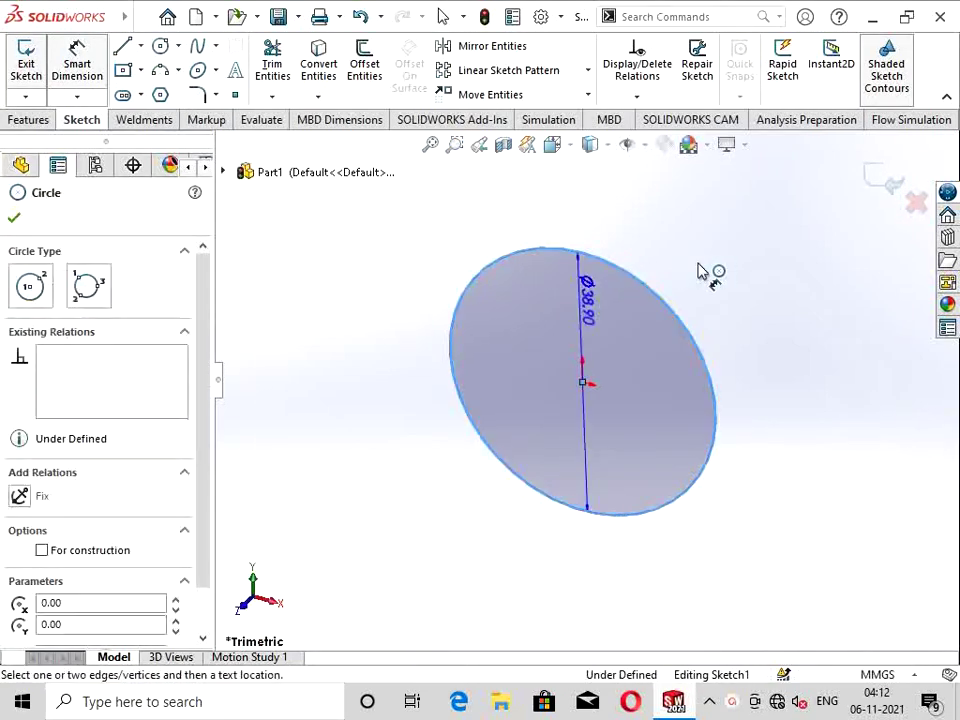
pyautogui.click(713, 270)
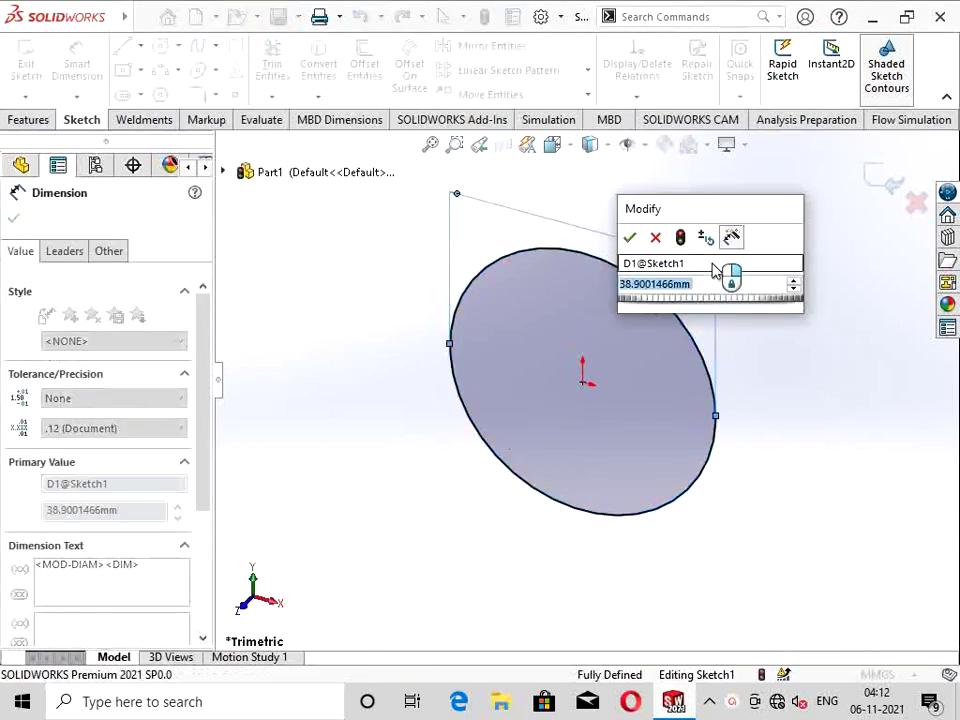
pyautogui.press('BackSpace')
pyautogui.write('60')
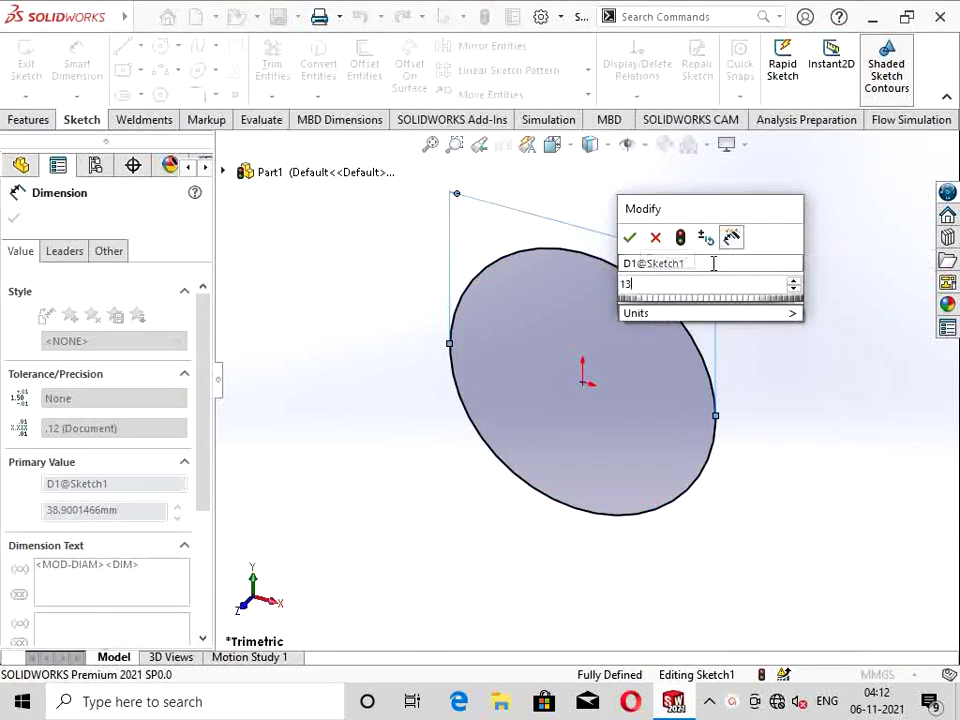
pyautogui.press('Return')
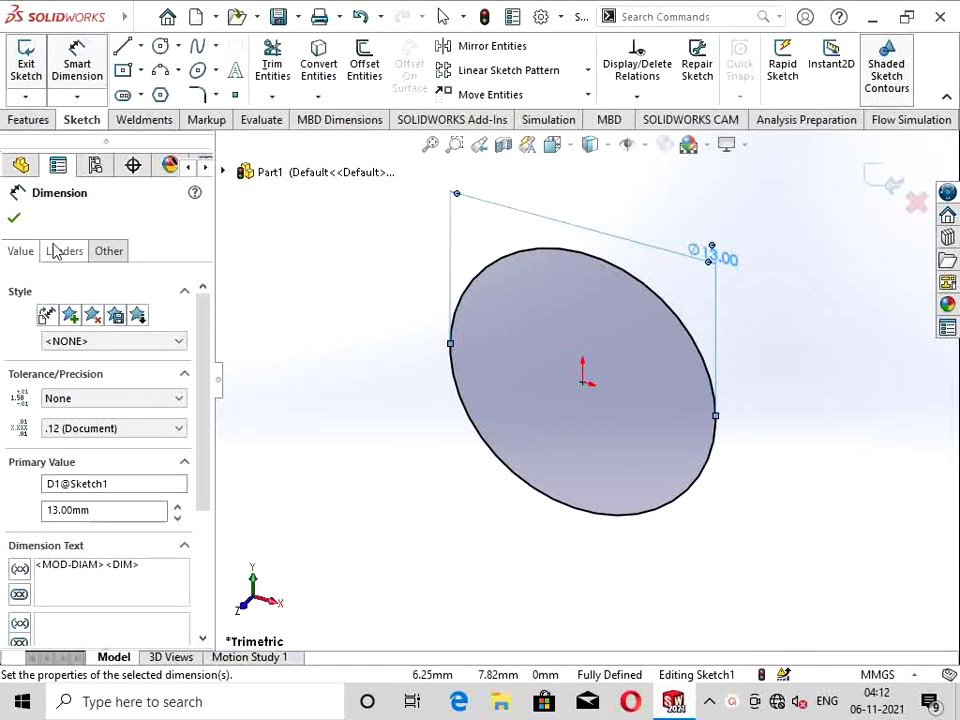
pyautogui.click(22, 224)
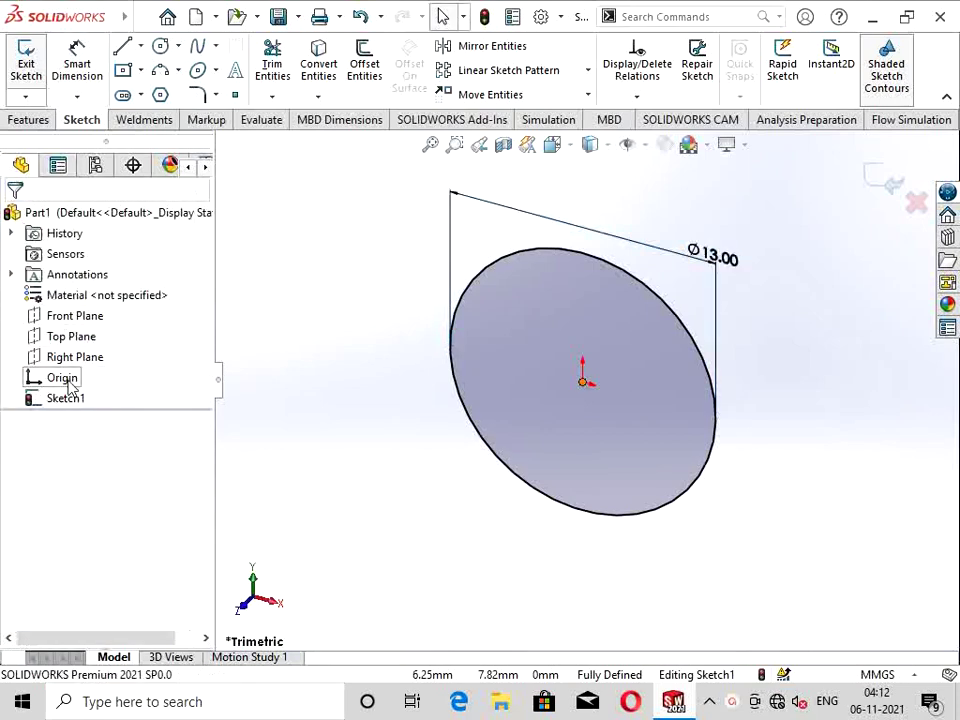
# Step: Extrude the Ø13 mm circle to a 100 mm blind depth as Boss-Extrude1
pyautogui.click(33, 121)
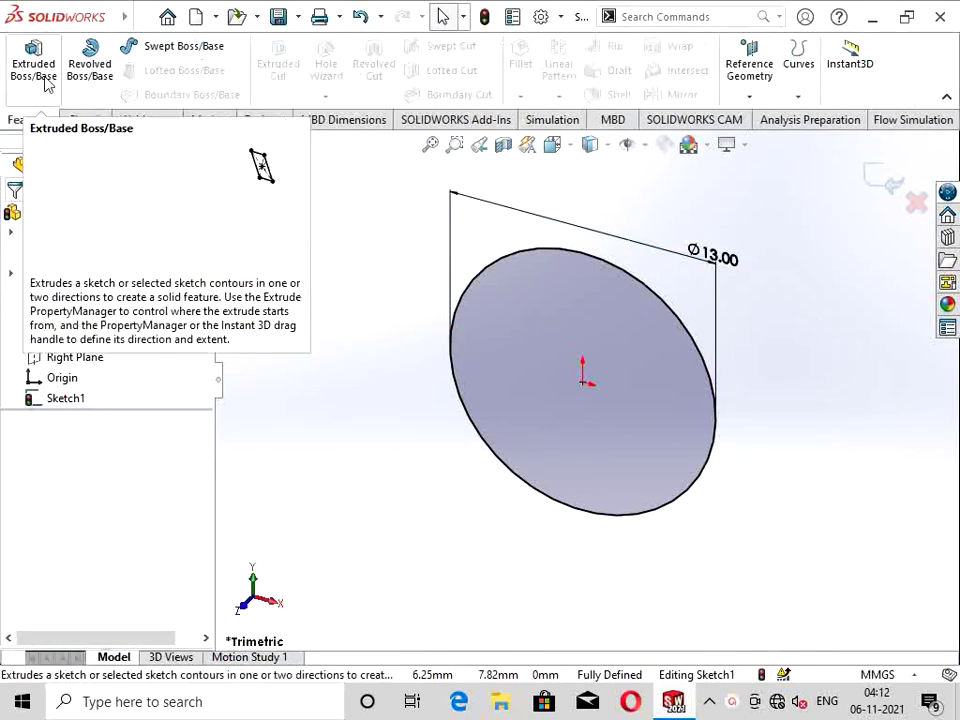
pyautogui.click(47, 77)
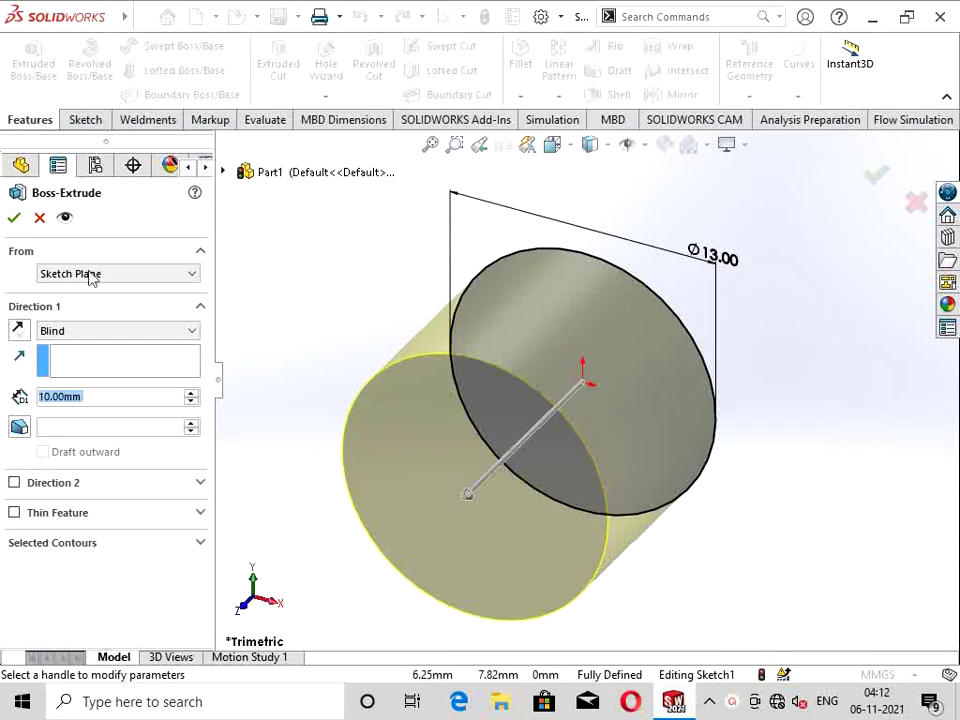
pyautogui.write('1')
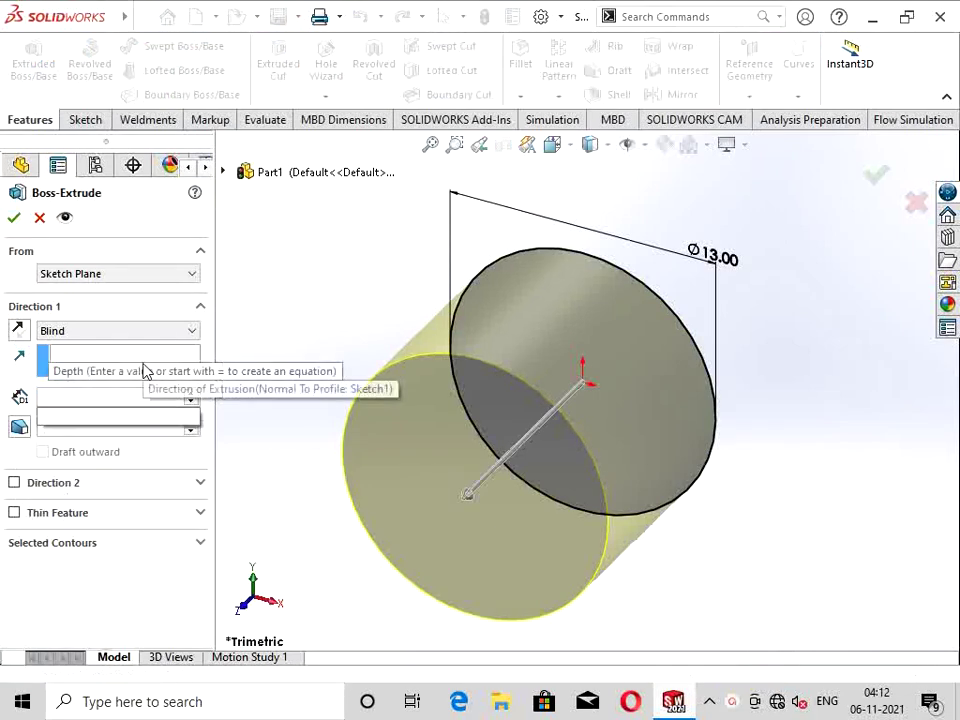
pyautogui.write('00')
pyautogui.press('Return')
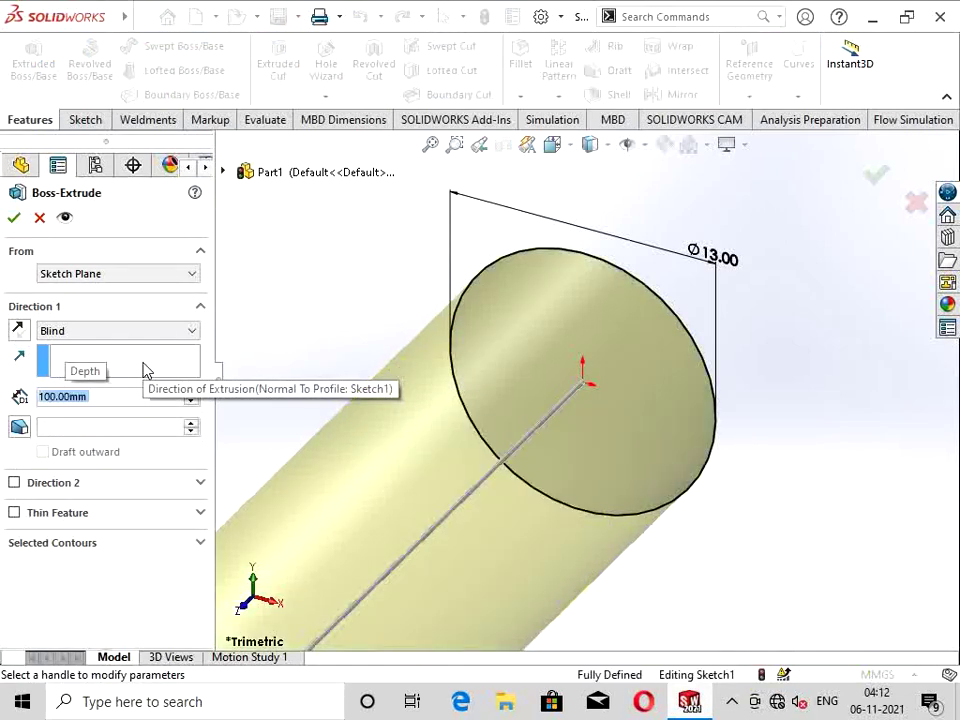
pyautogui.scroll(3, 566, 460)
pyautogui.scroll(2, 566, 460)
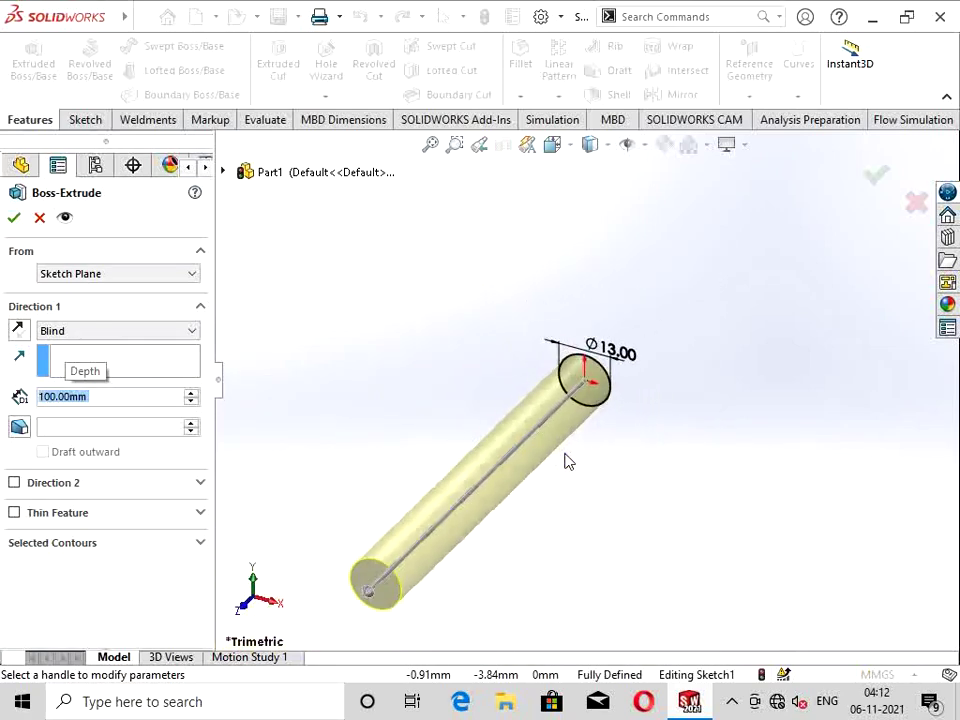
pyautogui.click(13, 219)
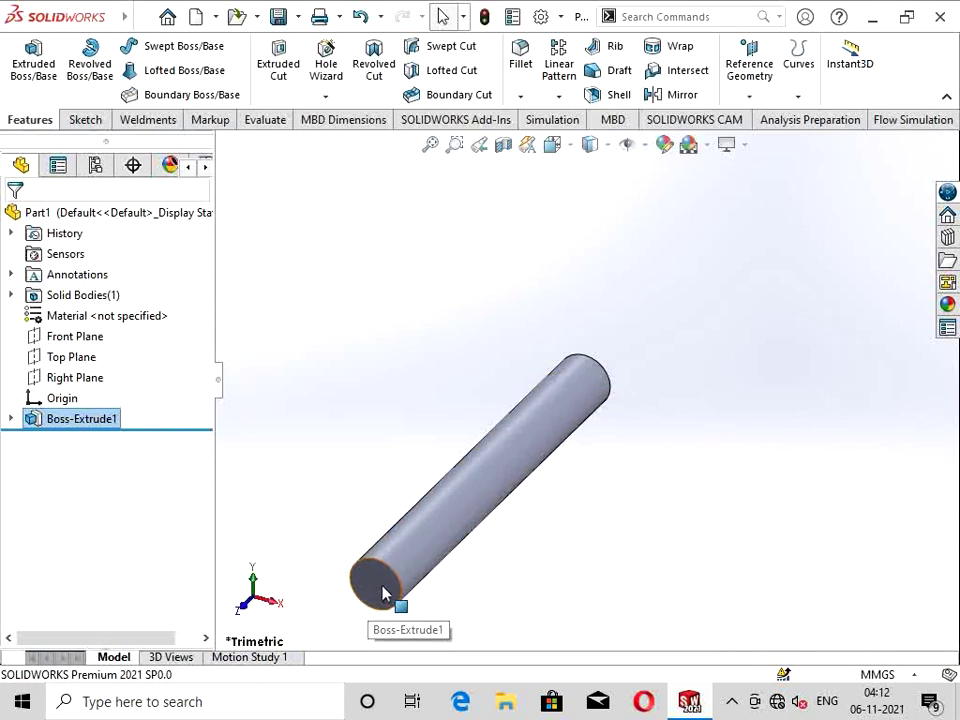
pyautogui.rightClick(383, 594)
# Step: Sketch an origin-centred circle inside the rim on the cylinder's end face
pyautogui.click(426, 180)
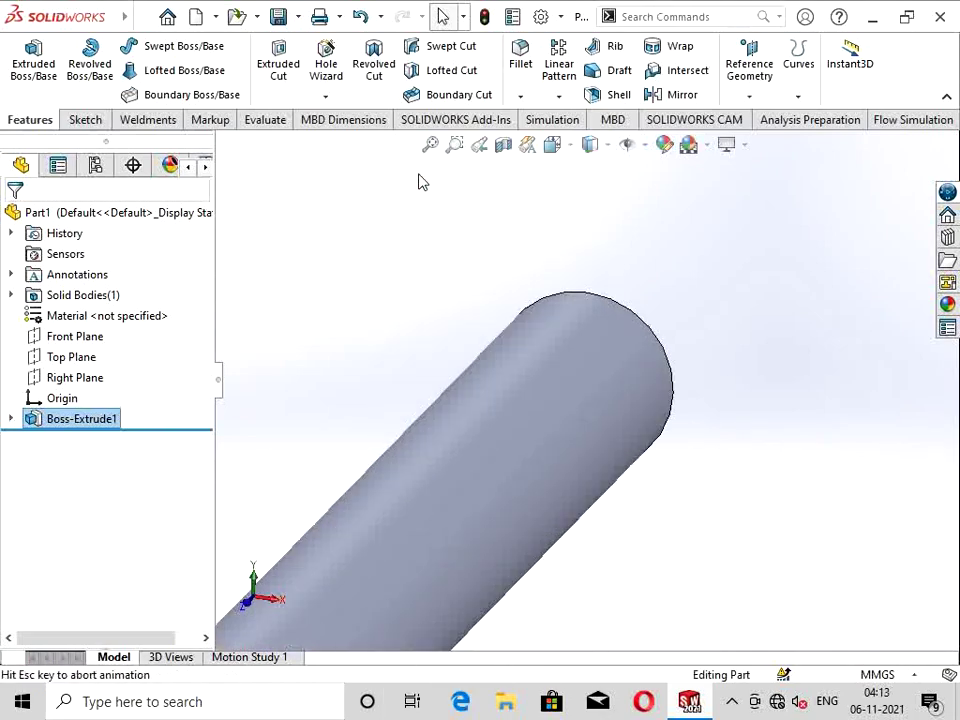
pyautogui.click(159, 47)
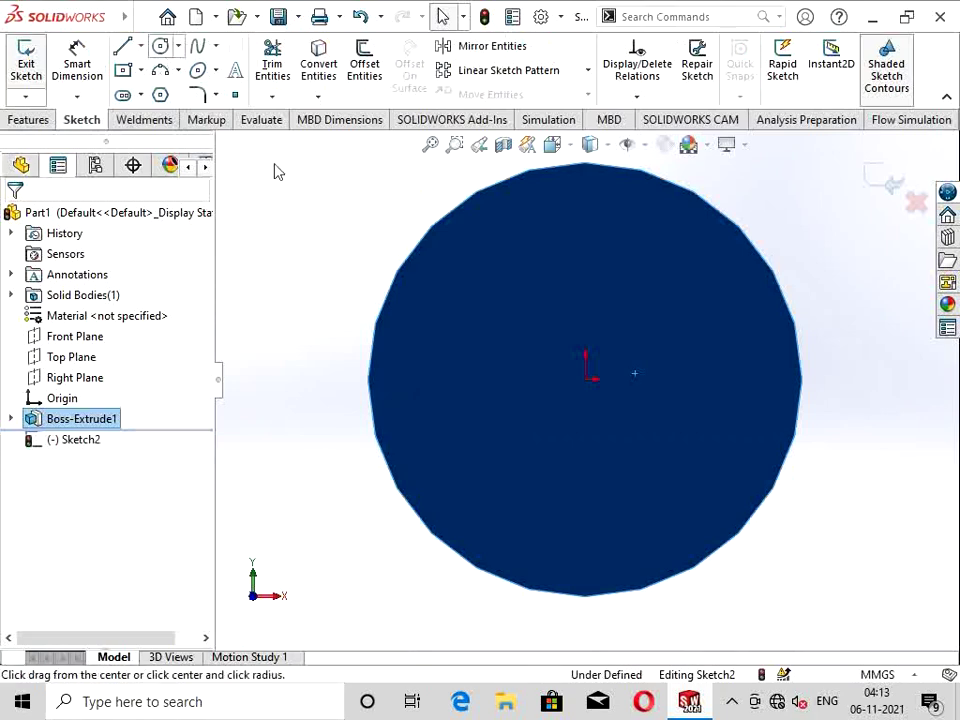
pyautogui.click(585, 378)
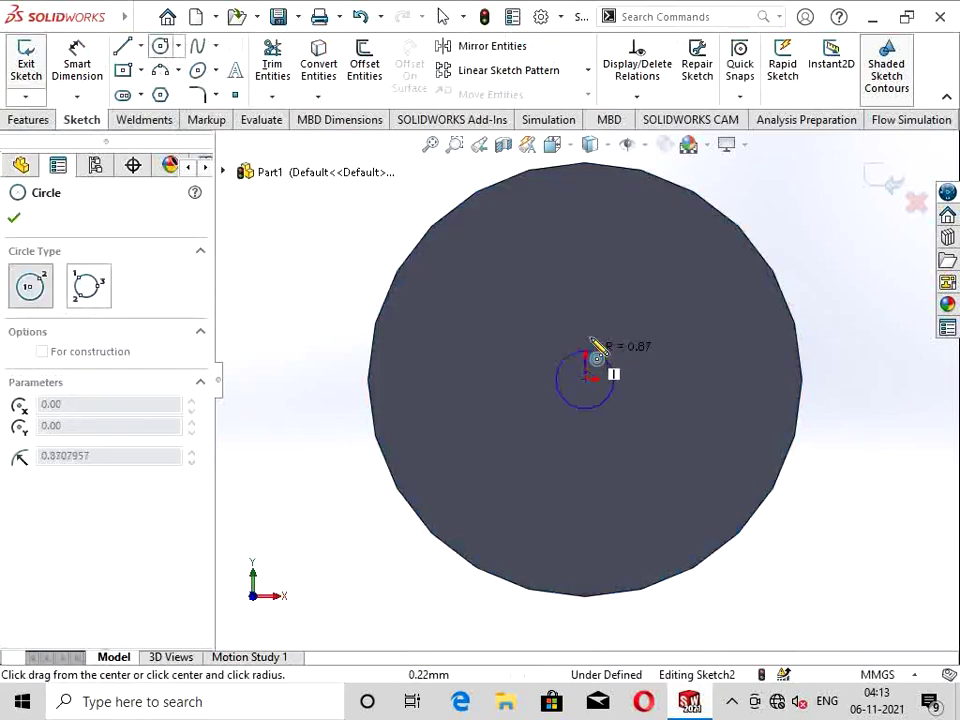
pyautogui.click(620, 262)
# Step: Dimension the circle's distance to the outer edge; a 12 mm value is rejected as invalid
pyautogui.click(12, 122)
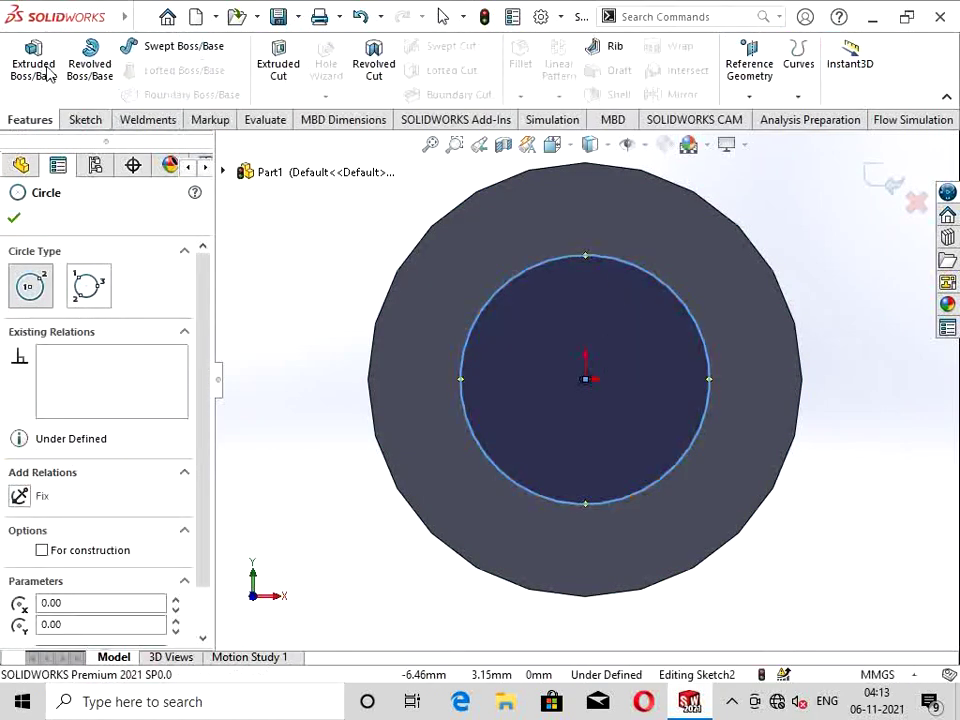
pyautogui.click(84, 120)
pyautogui.click(77, 60)
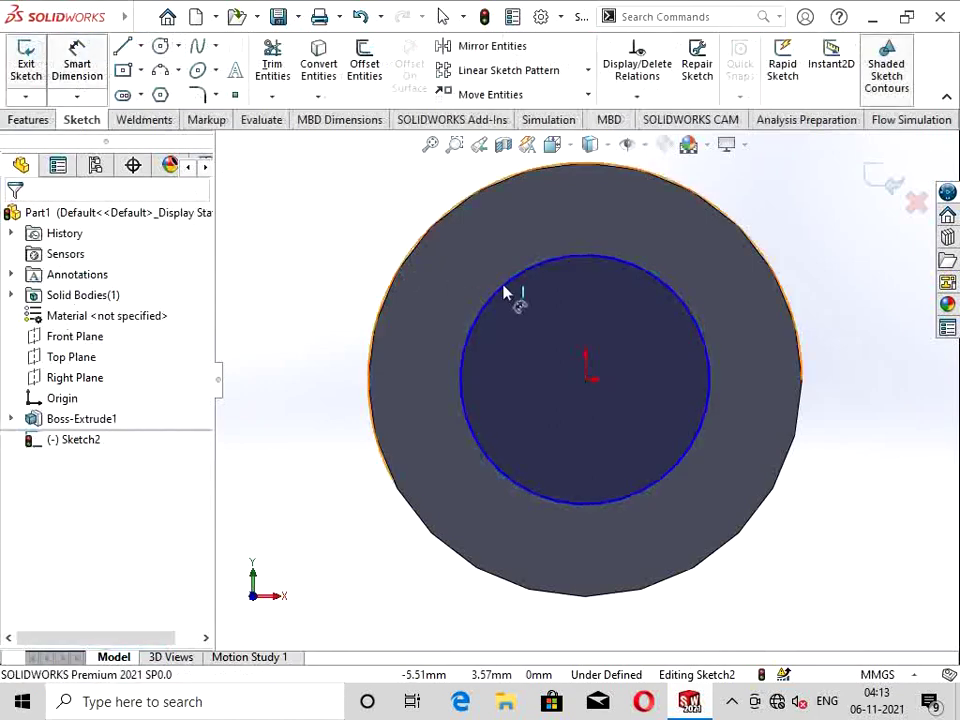
pyautogui.click(525, 276)
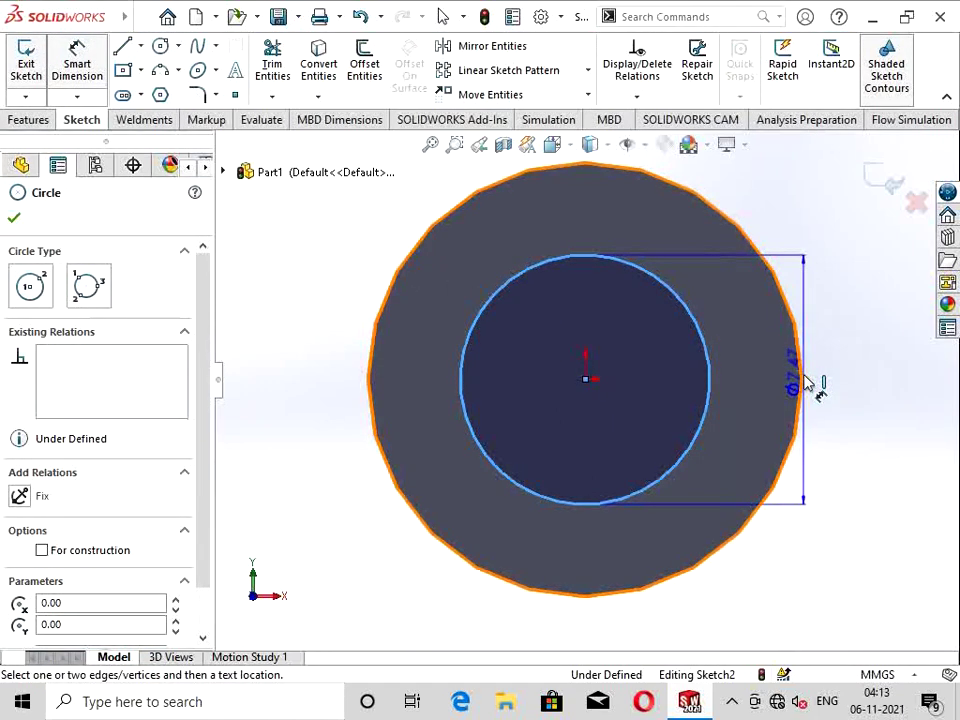
pyautogui.click(798, 380)
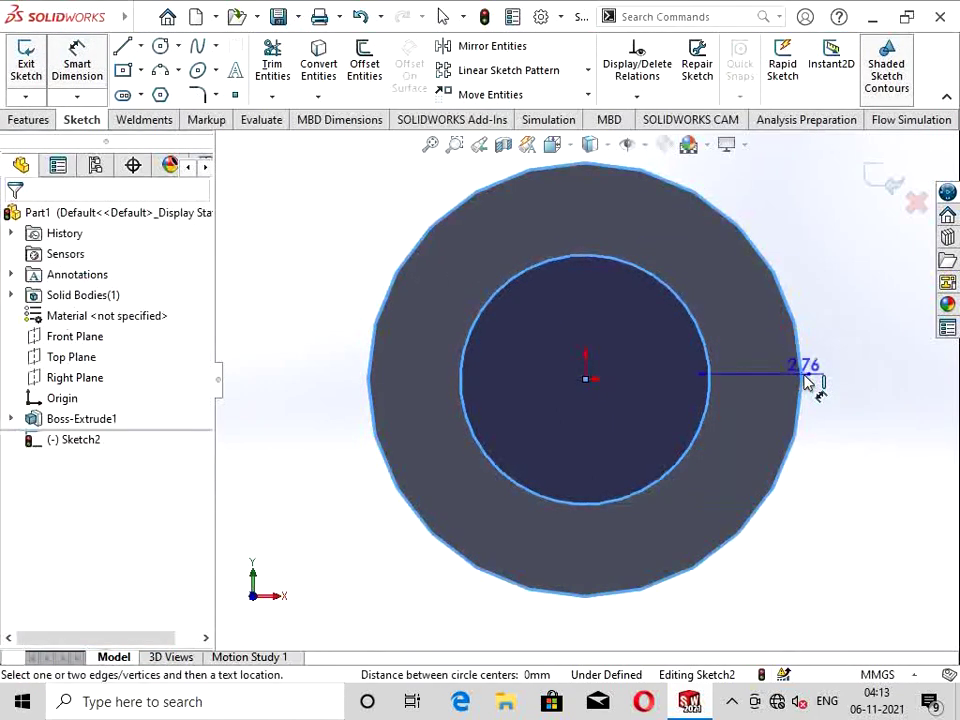
pyautogui.click(866, 390)
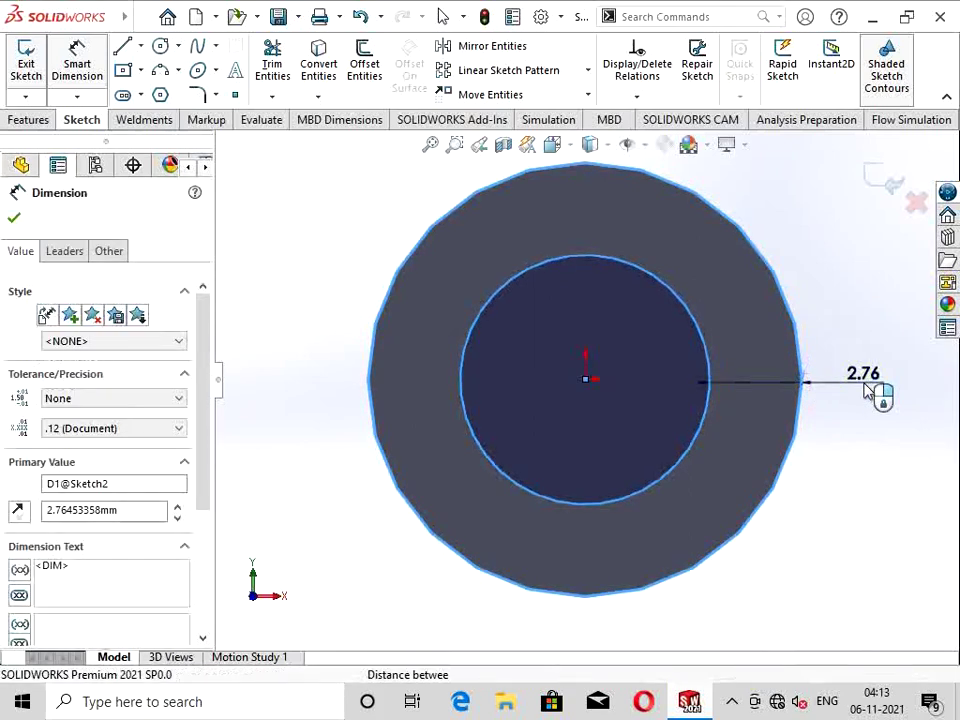
pyautogui.press('BackSpace')
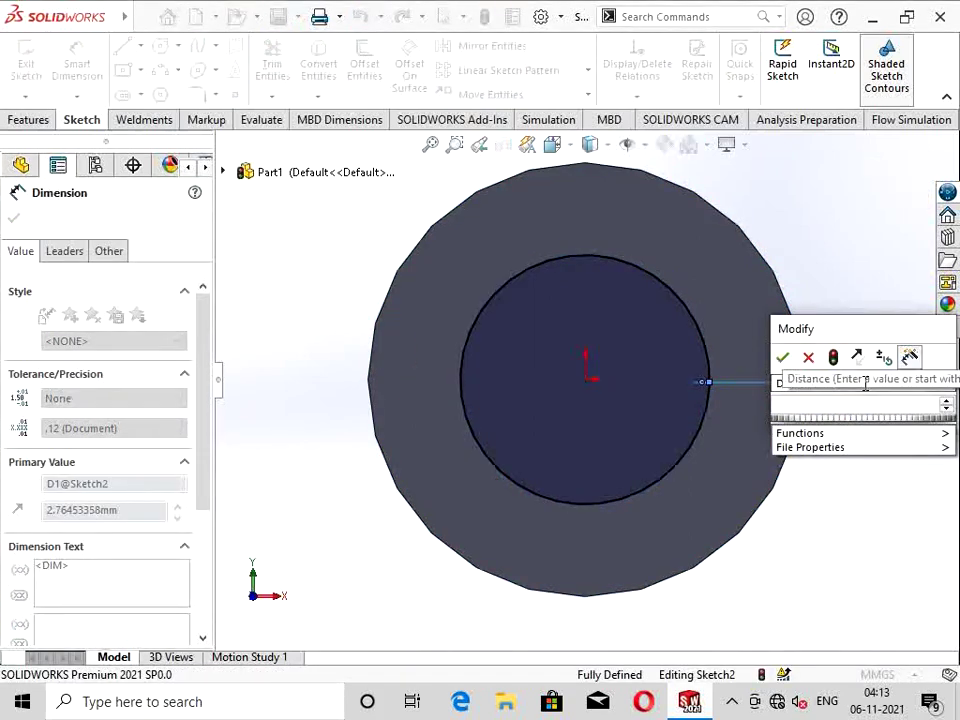
pyautogui.write('12')
pyautogui.press('Return')
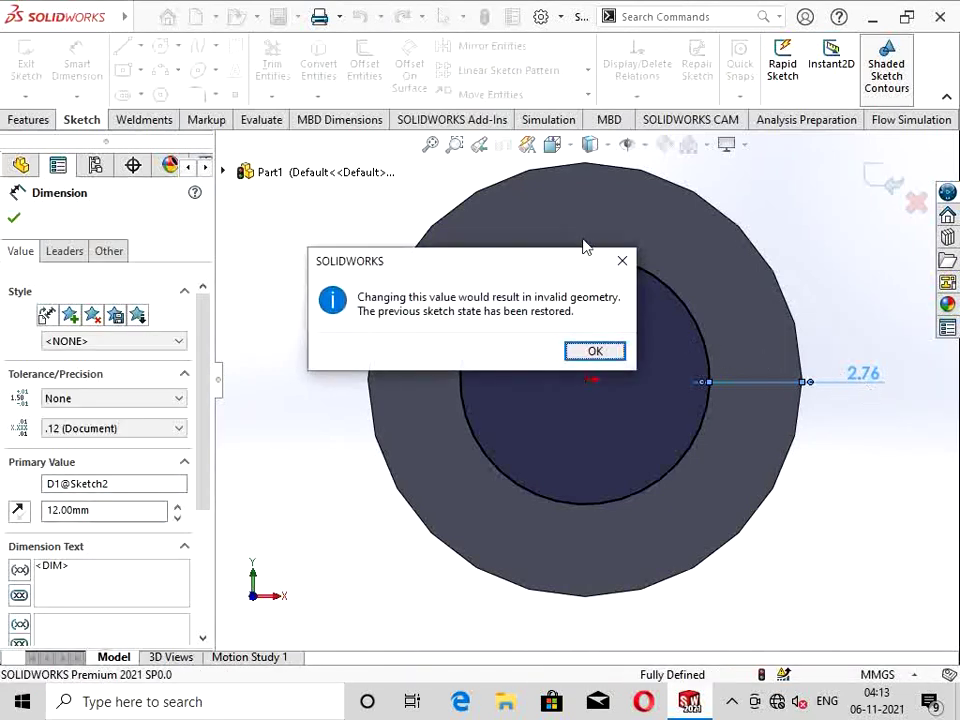
pyautogui.click(628, 265)
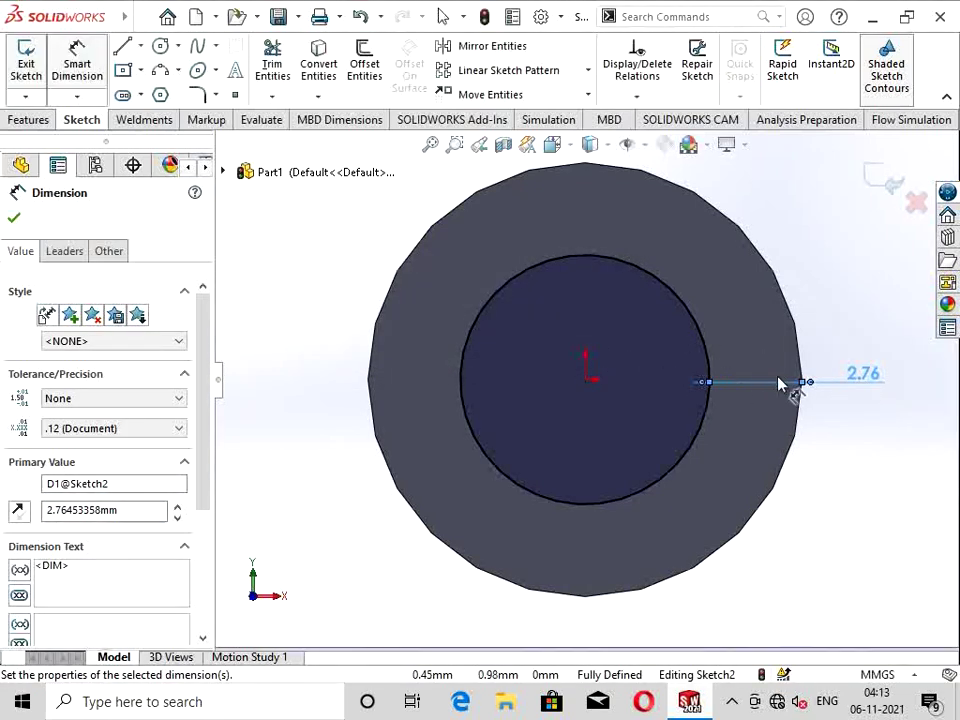
# Step: Change the 2.76 offset dimension to 0.5 mm
pyautogui.doubleClick(850, 376)
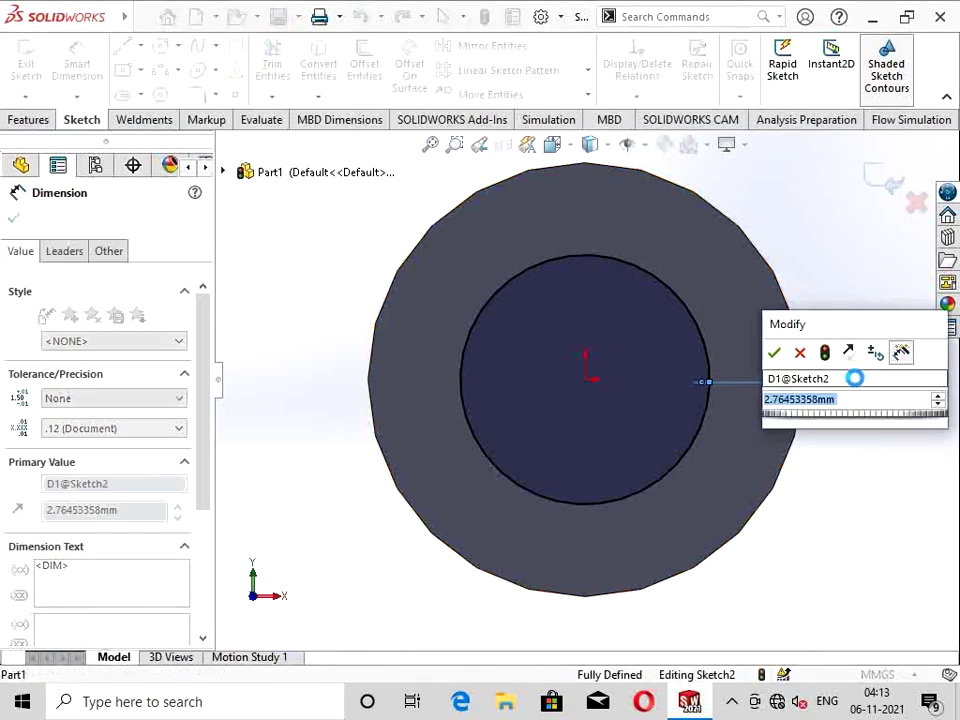
pyautogui.click(800, 353)
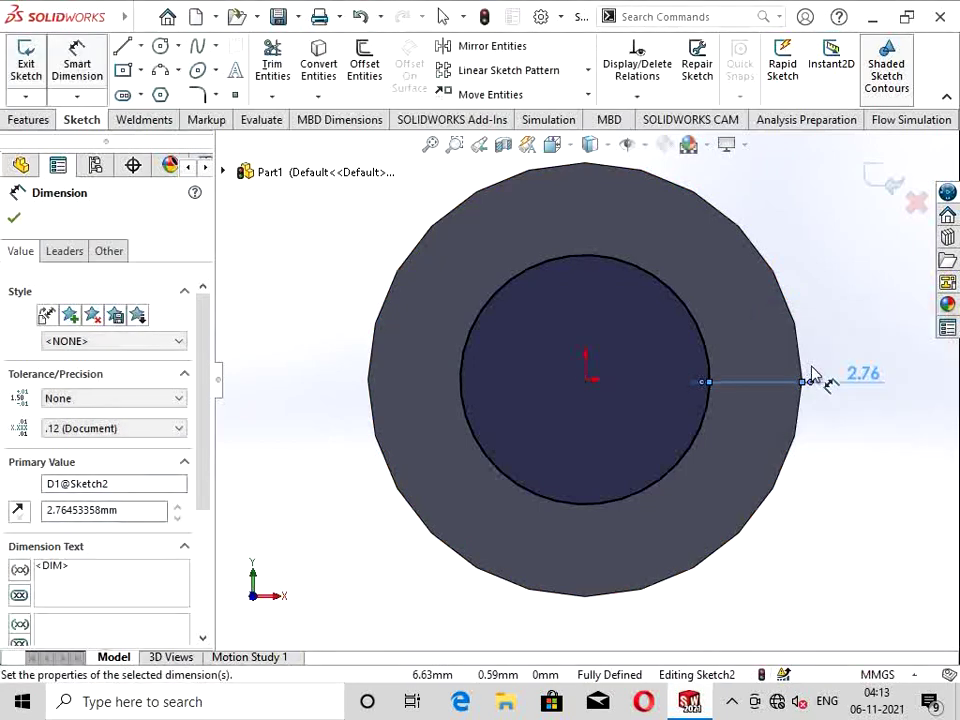
pyautogui.doubleClick(862, 383)
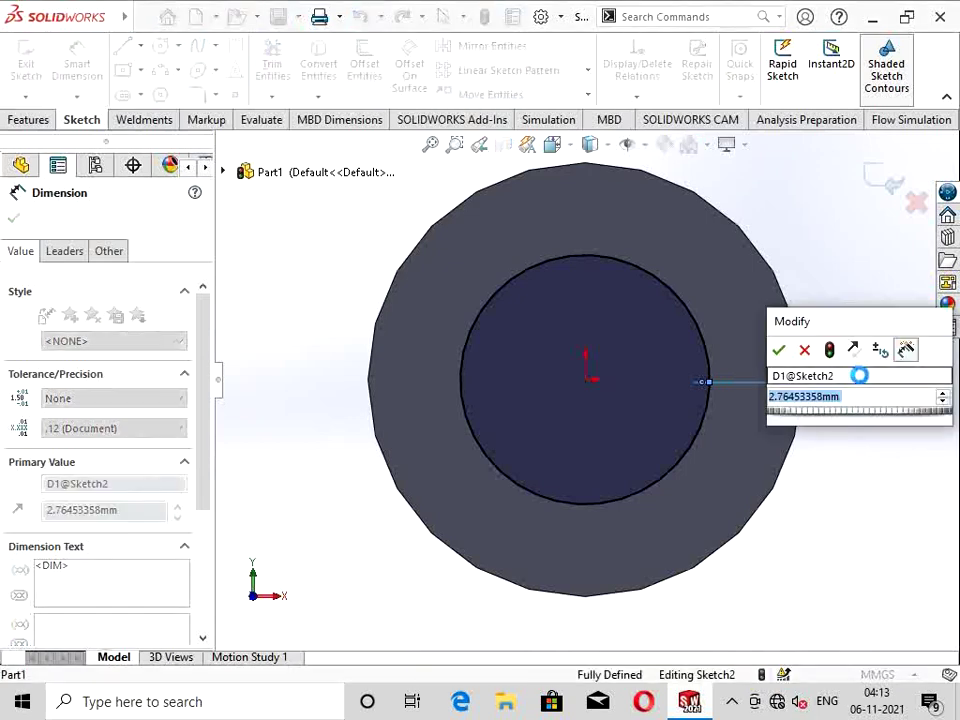
pyautogui.press('BackSpace')
pyautogui.write('0')
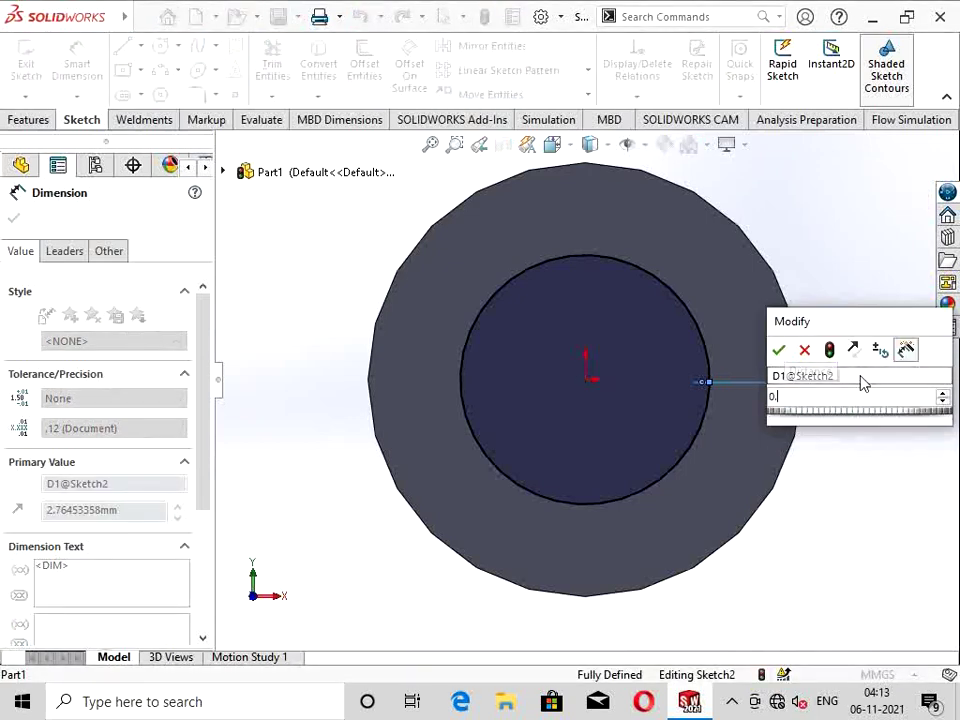
pyautogui.write('.5')
pyautogui.press('Return')
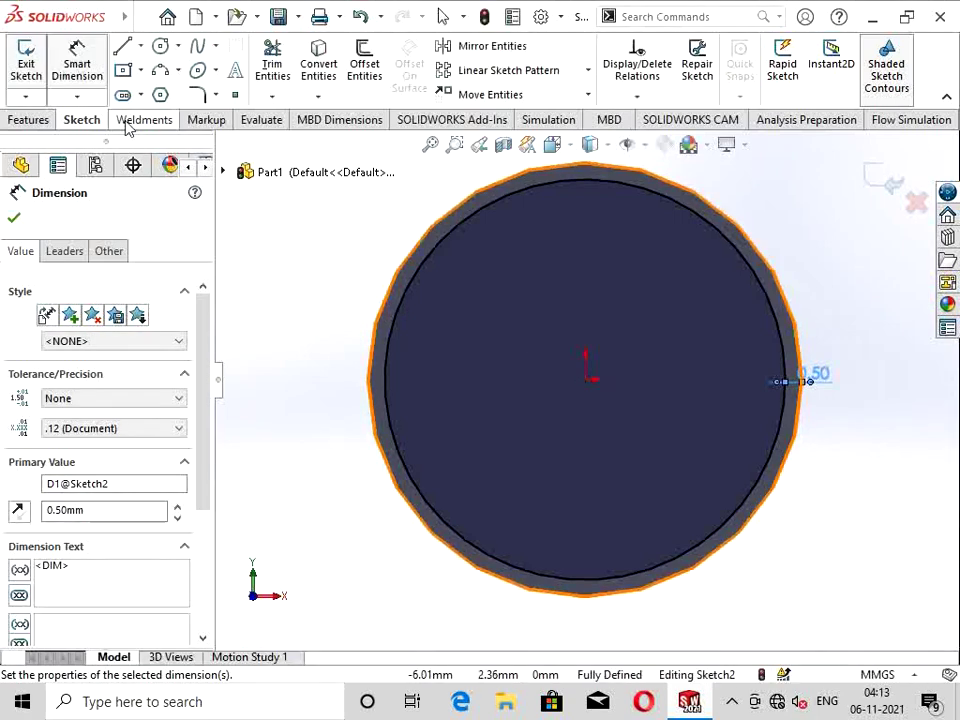
# Step: Extrude the inner end-face circle 10 mm as Boss-Extrude2 and orbit the view
pyautogui.click(30, 119)
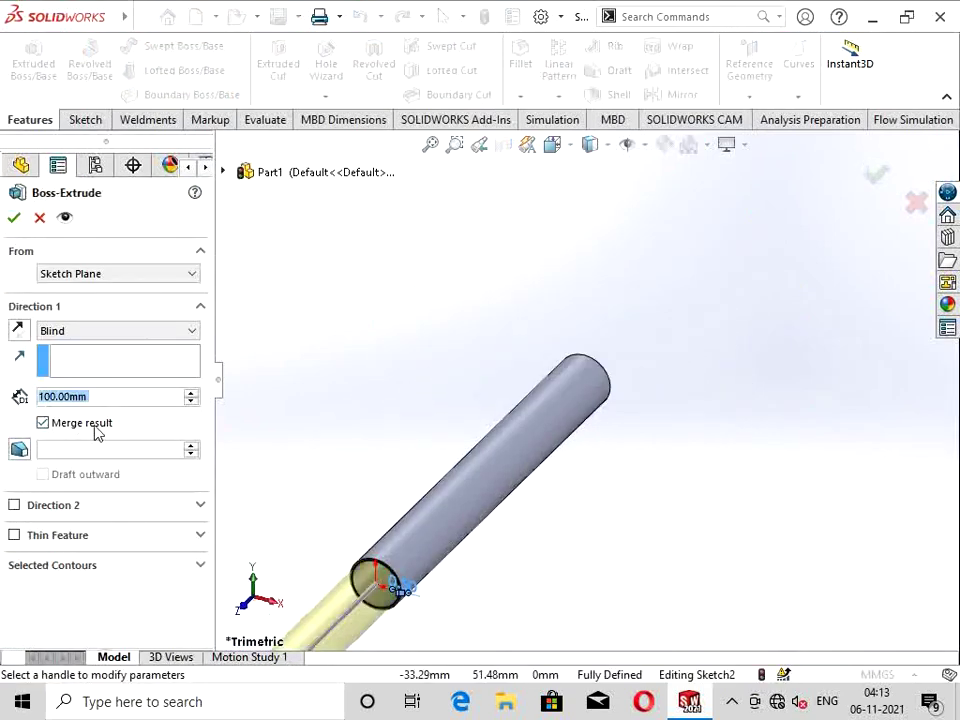
pyautogui.press('BackSpace')
pyautogui.write('10')
pyautogui.press('Return')
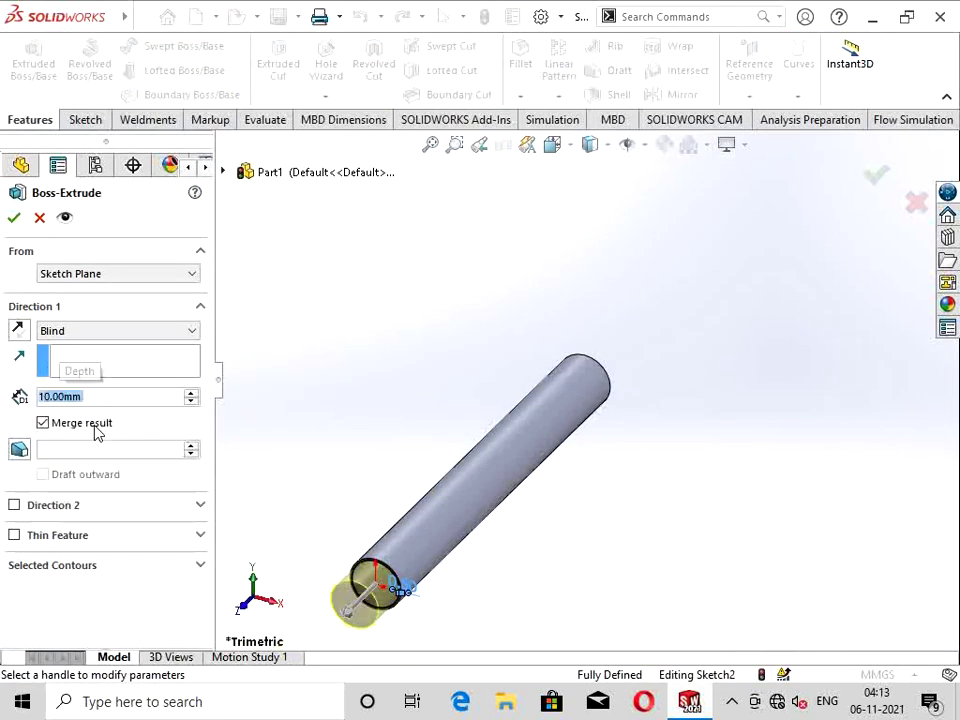
pyautogui.click(15, 218)
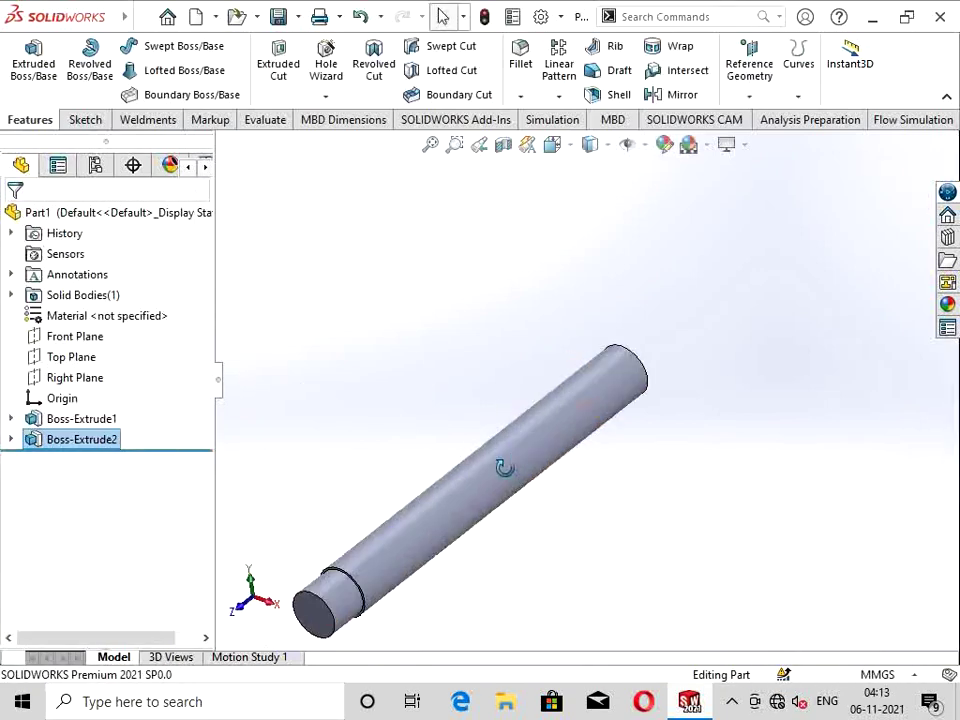
pyautogui.moveTo(505, 468); pyautogui.dragTo(275, 537, button='middle')
# Step: On the rod's opposite end face, sketch an origin-centred circle dimensioned to Ø12 mm
pyautogui.rightClick(288, 515)
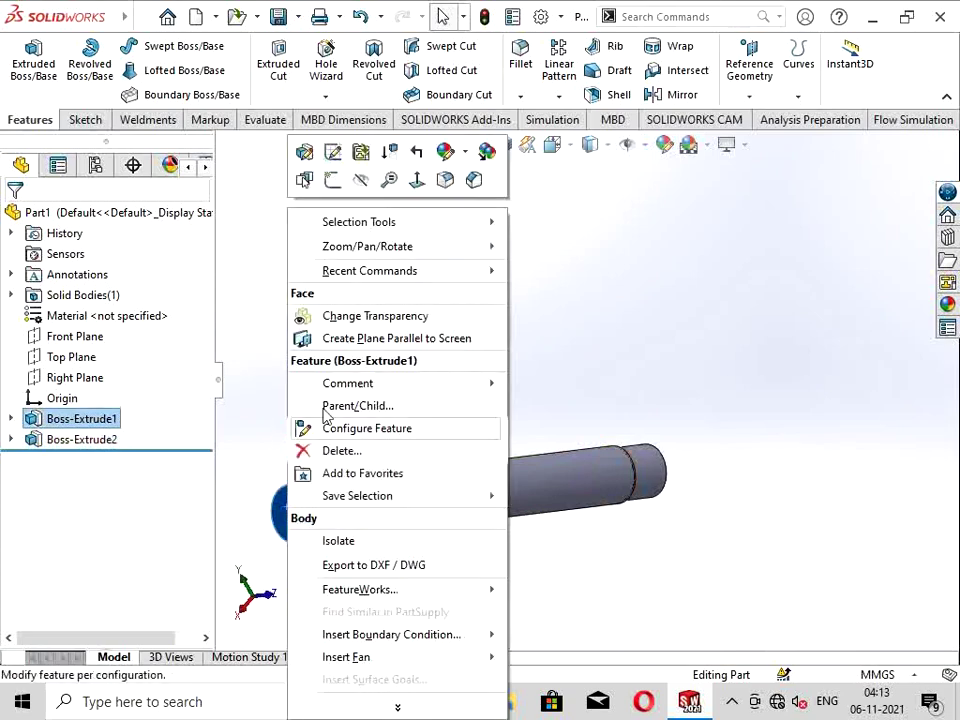
pyautogui.click(340, 185)
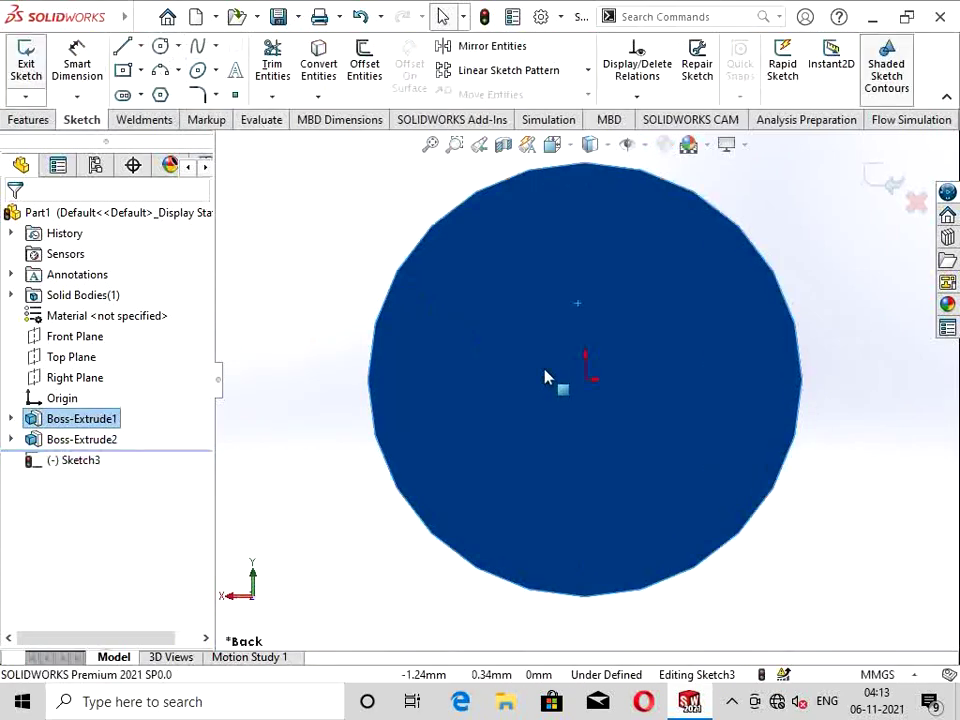
pyautogui.click(160, 46)
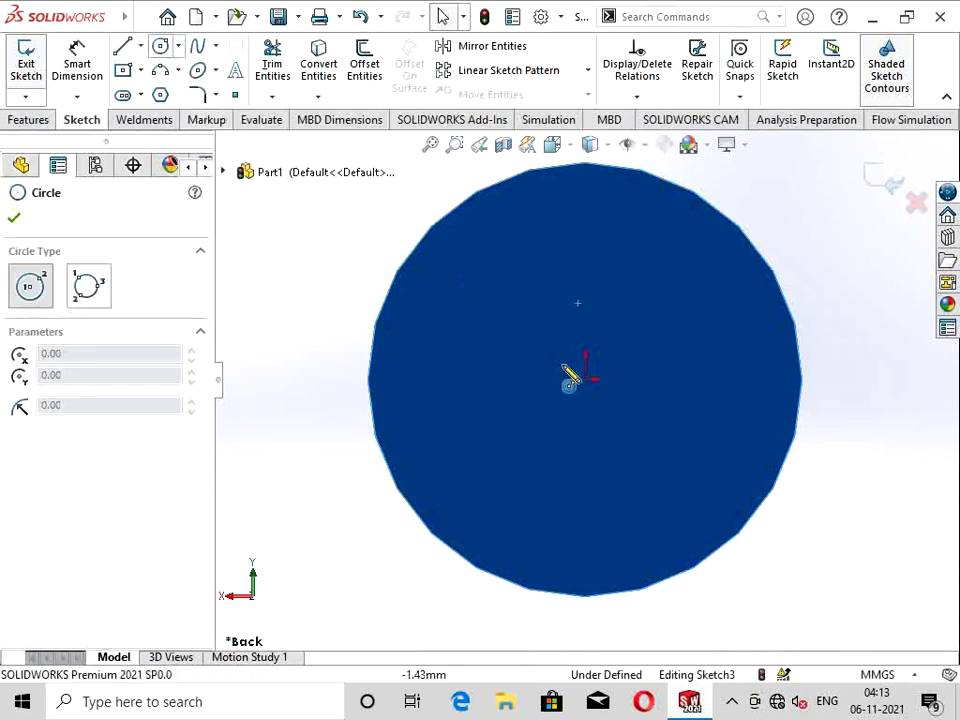
pyautogui.moveTo(586, 380); pyautogui.dragTo(641, 243)
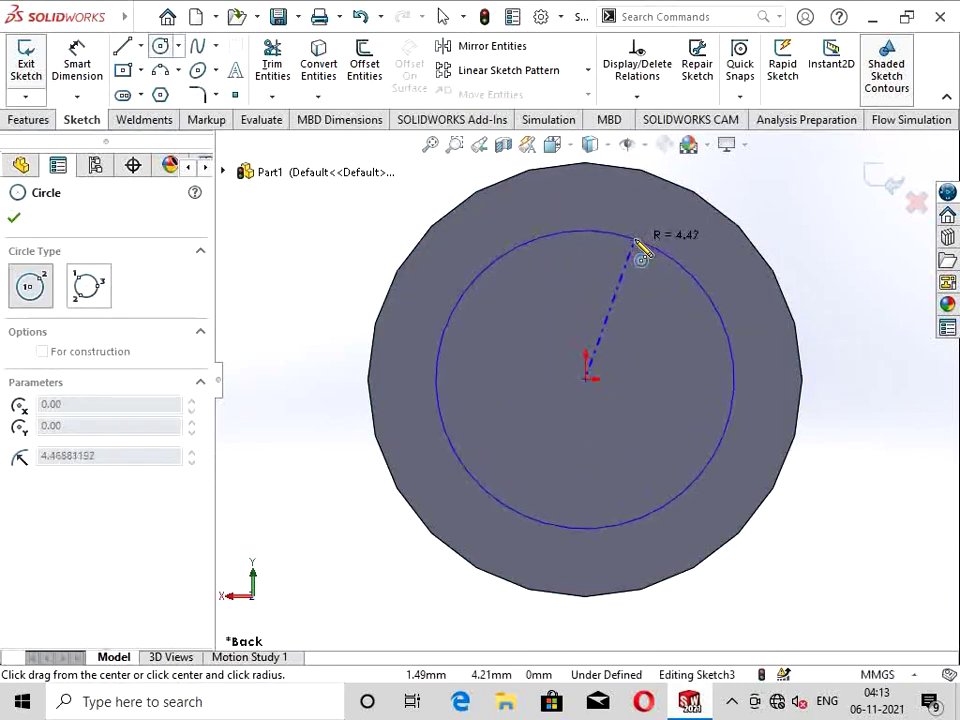
pyautogui.press('Escape')
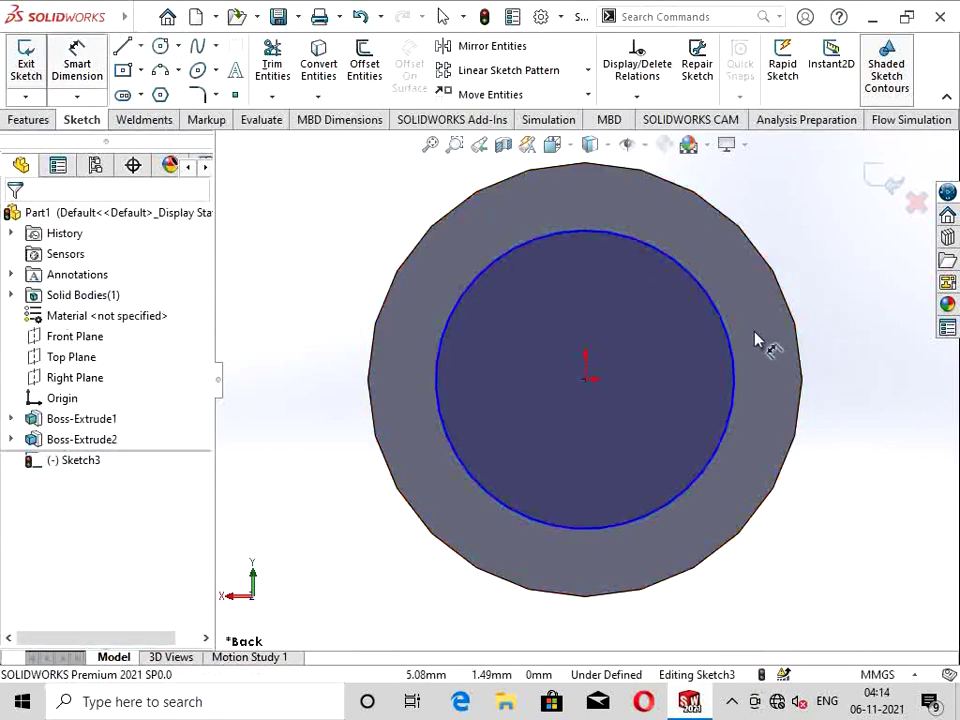
pyautogui.click(737, 355)
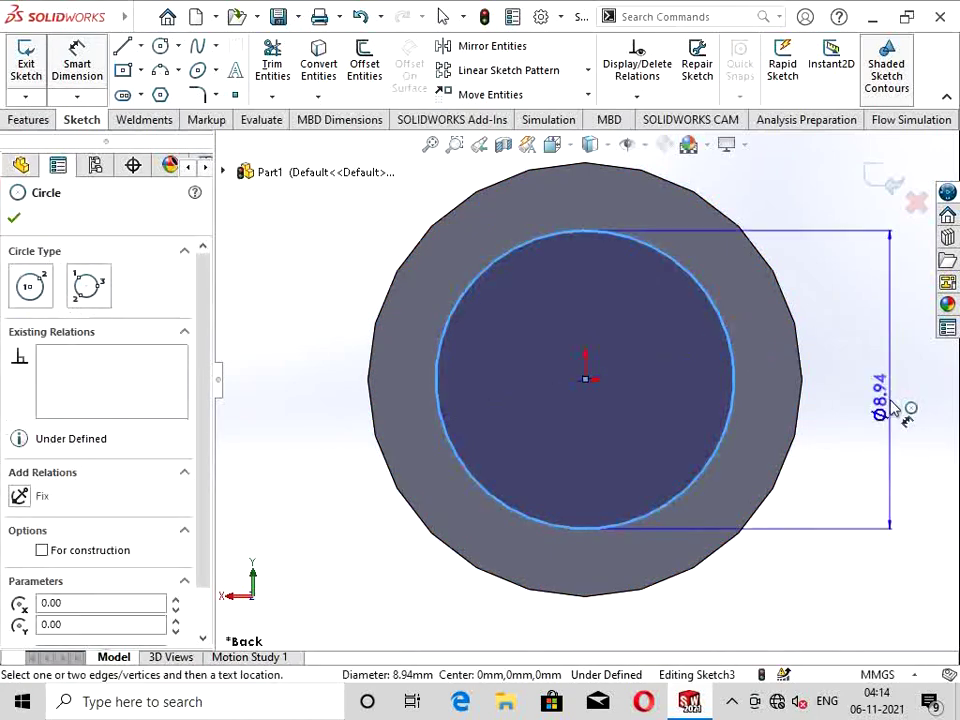
pyautogui.click(893, 408)
pyautogui.press('BackSpace')
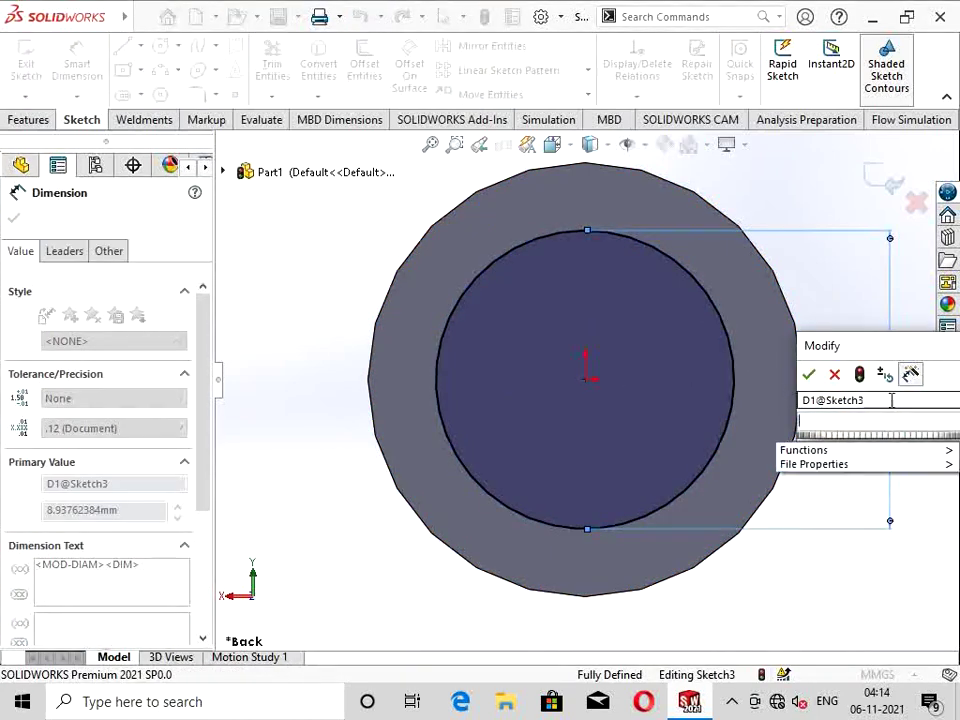
pyautogui.write('12')
pyautogui.press('Return')
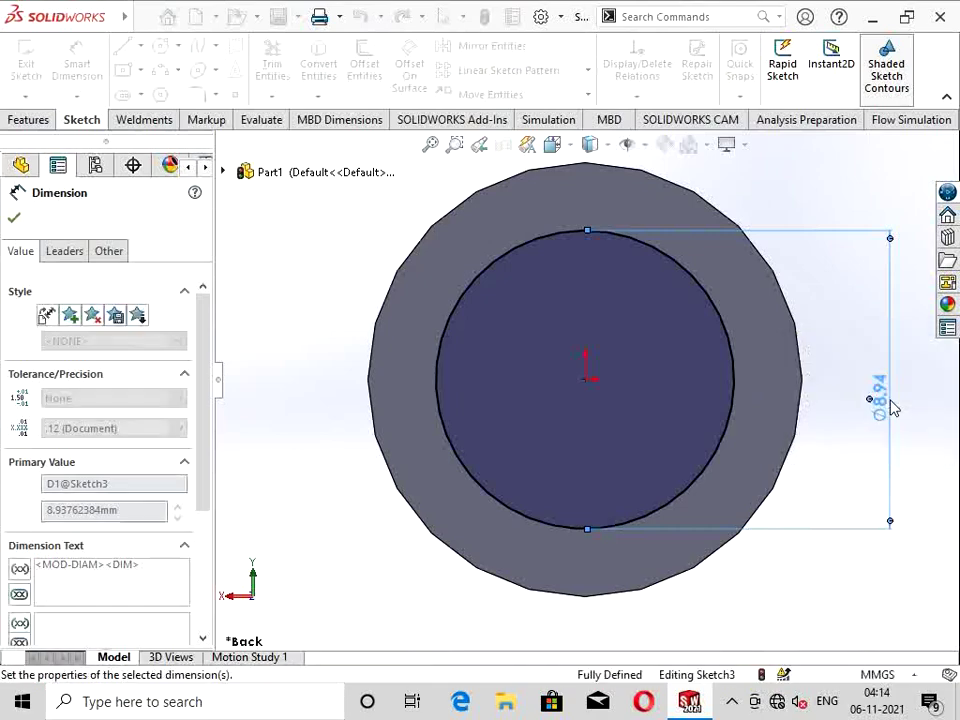
pyautogui.click(29, 120)
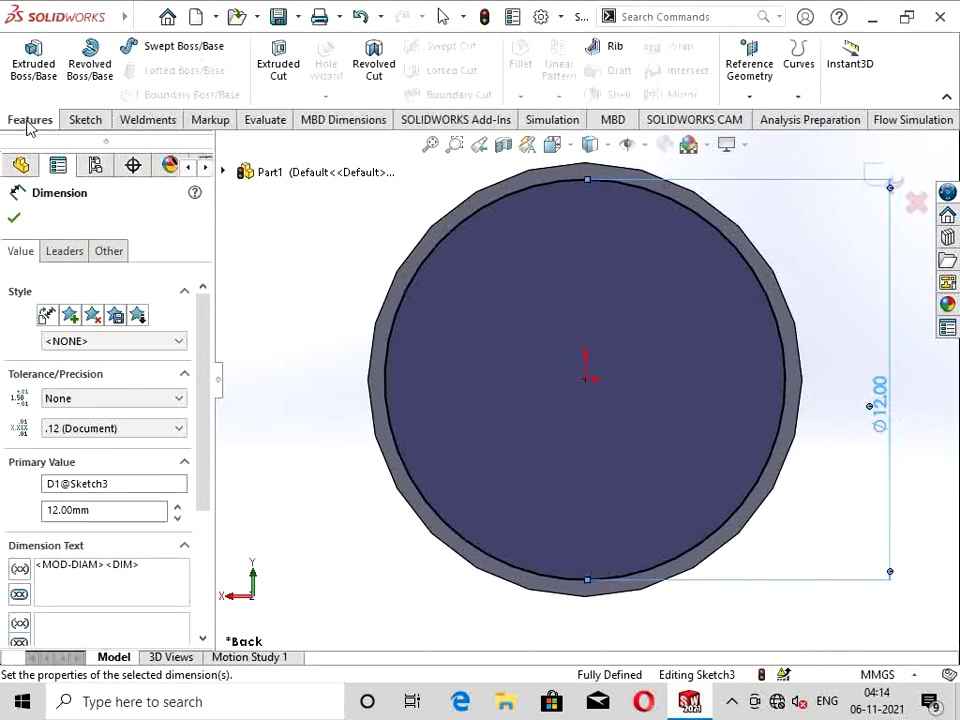
# Step: Extrude the Ø12 mm circle 10 mm as Boss-Extrude3, then orbit and zoom to the end
pyautogui.click(30, 93)
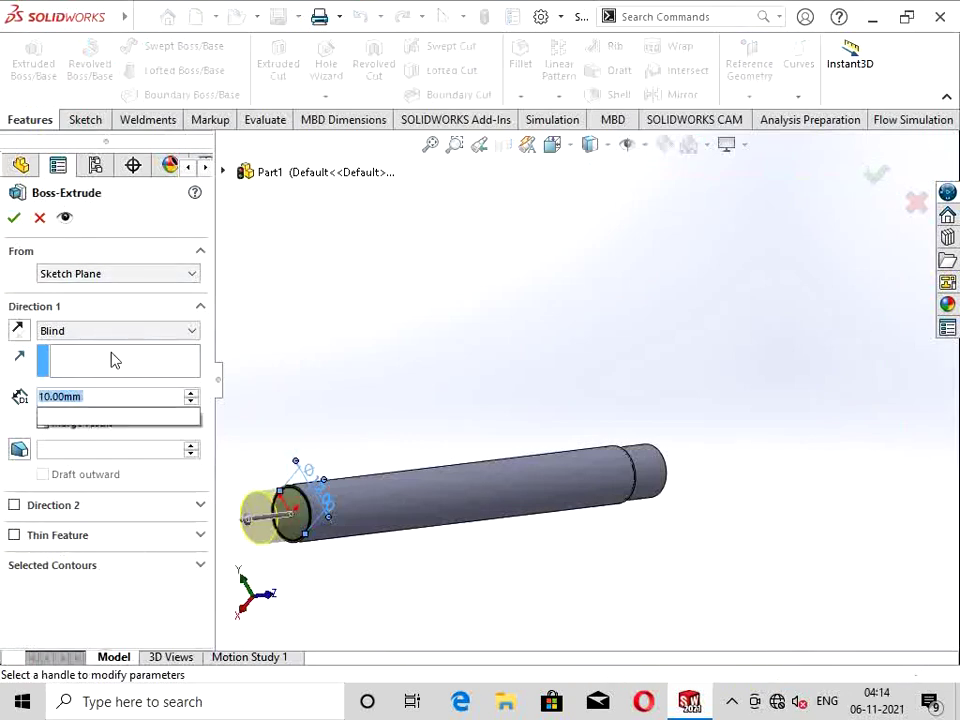
pyautogui.press('BackSpace')
pyautogui.write('10')
pyautogui.press('Return')
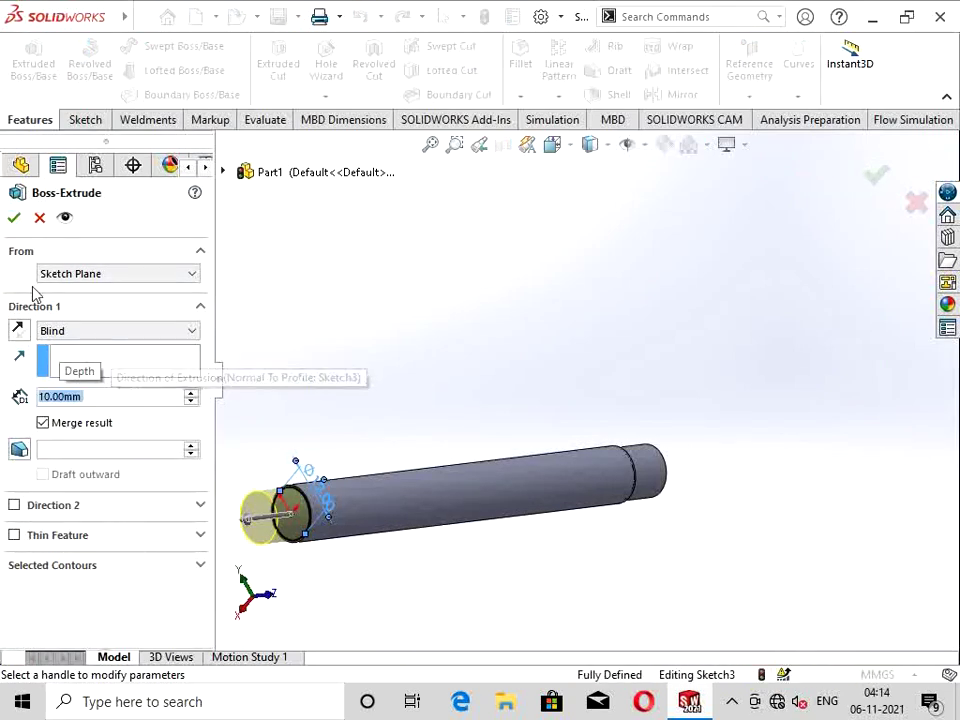
pyautogui.click(14, 217)
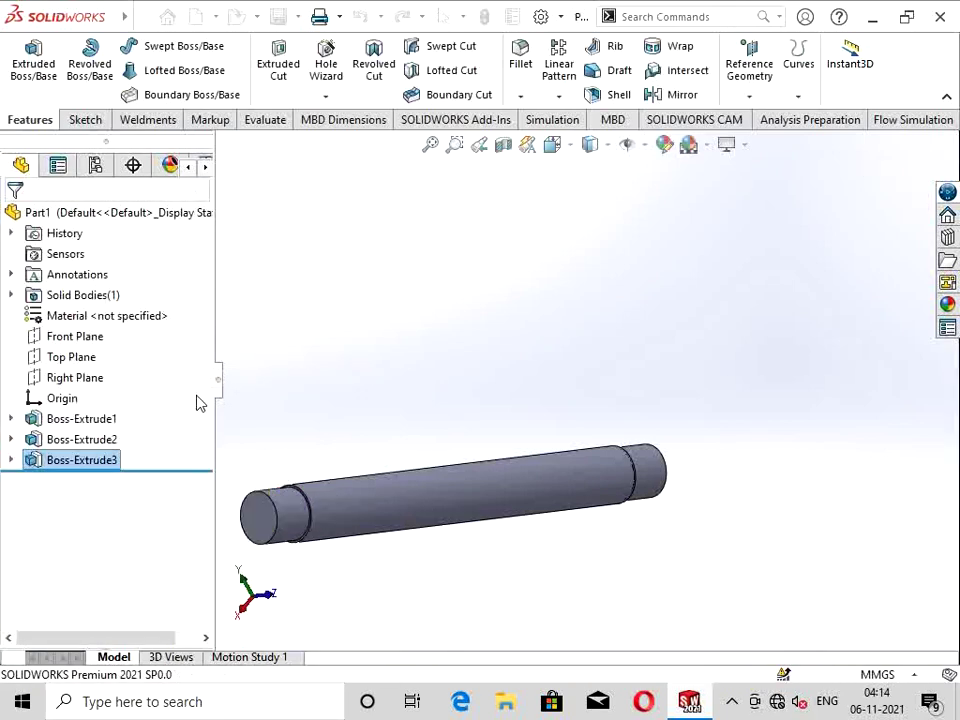
pyautogui.scroll(2, 349, 514)
pyautogui.moveTo(417, 465); pyautogui.dragTo(440, 482, button='middle')
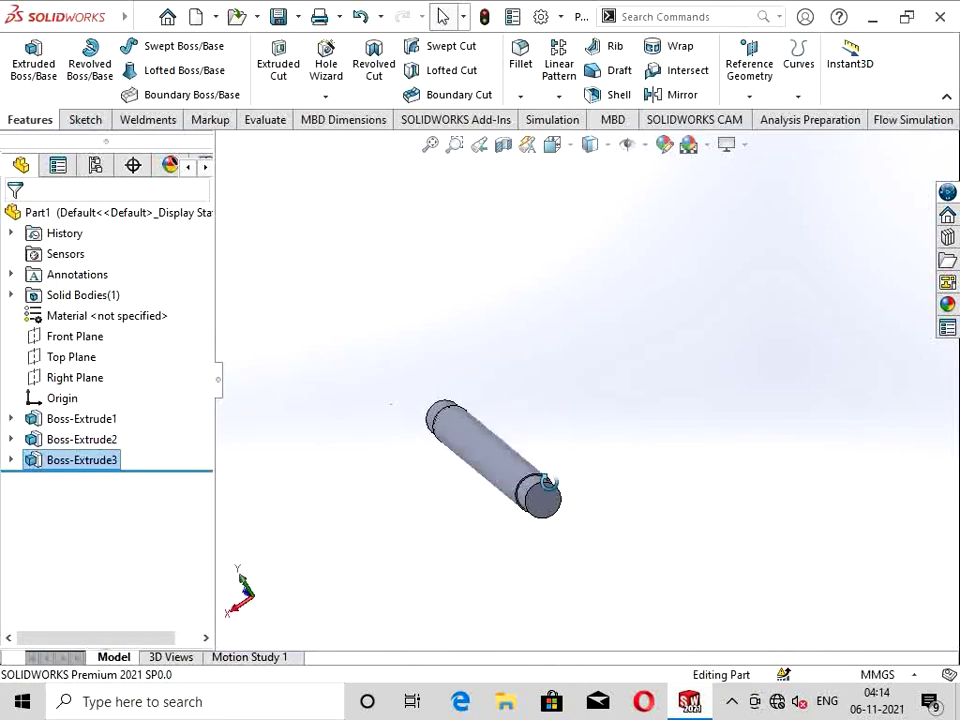
pyautogui.scroll(-2, 440, 482)
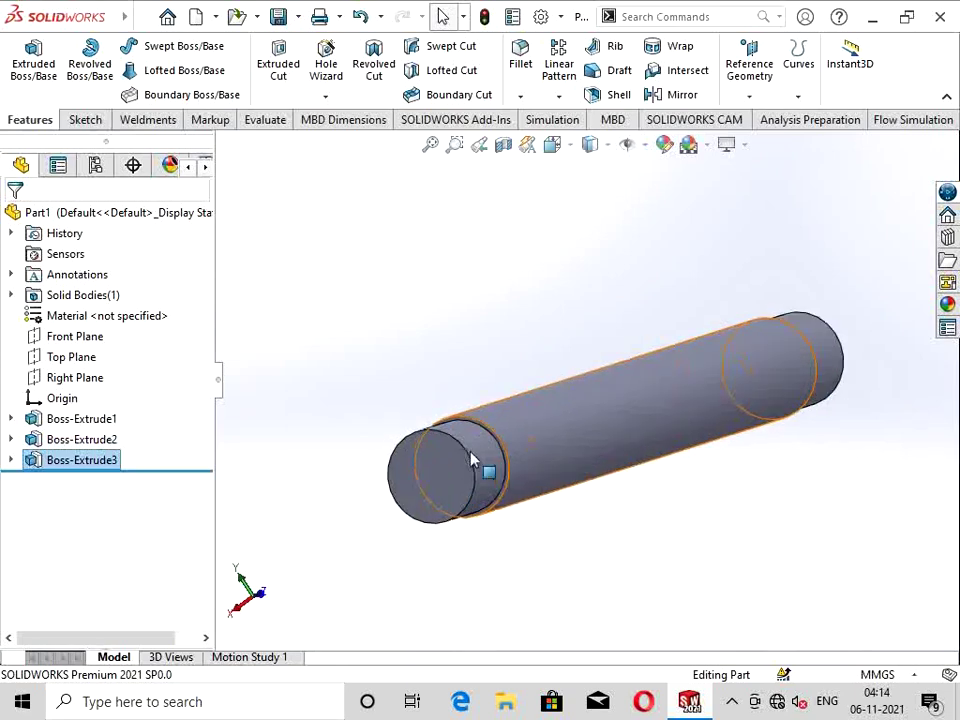
pyautogui.scroll(-3, 471, 456)
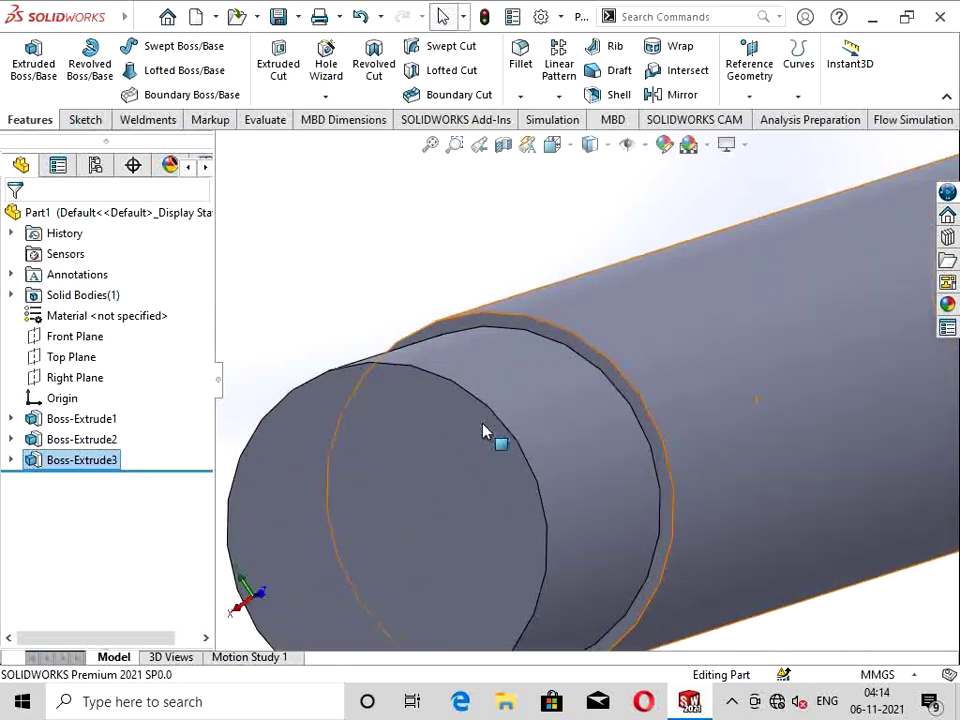
# Step: Start a sketch on the end face and draw a centre rectangle on the circle rim
pyautogui.rightClick(628, 394)
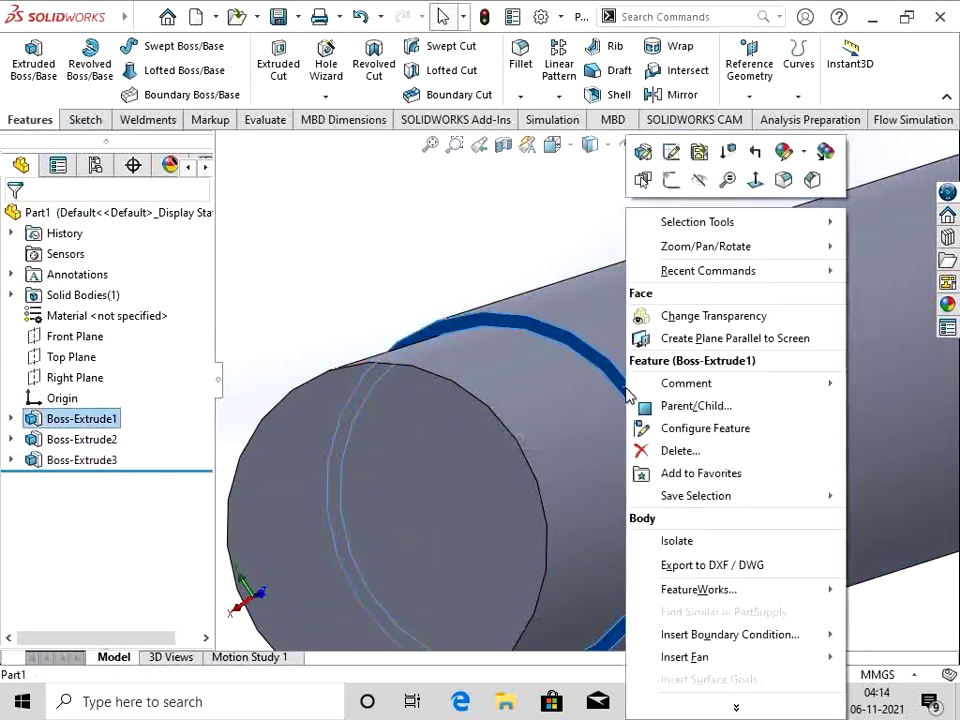
pyautogui.click(671, 179)
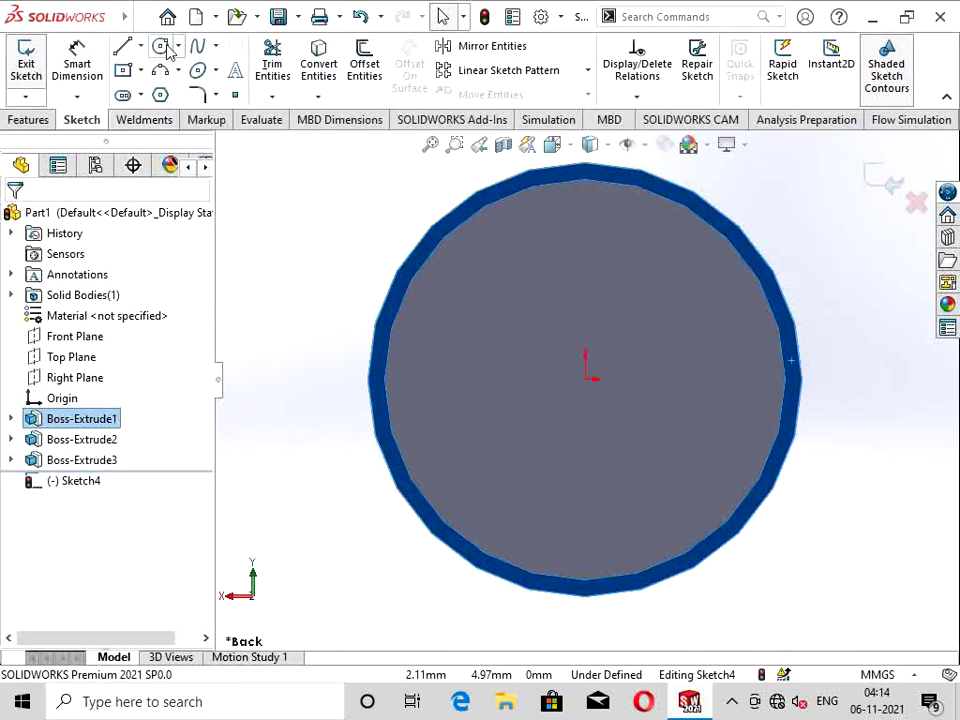
pyautogui.click(121, 71)
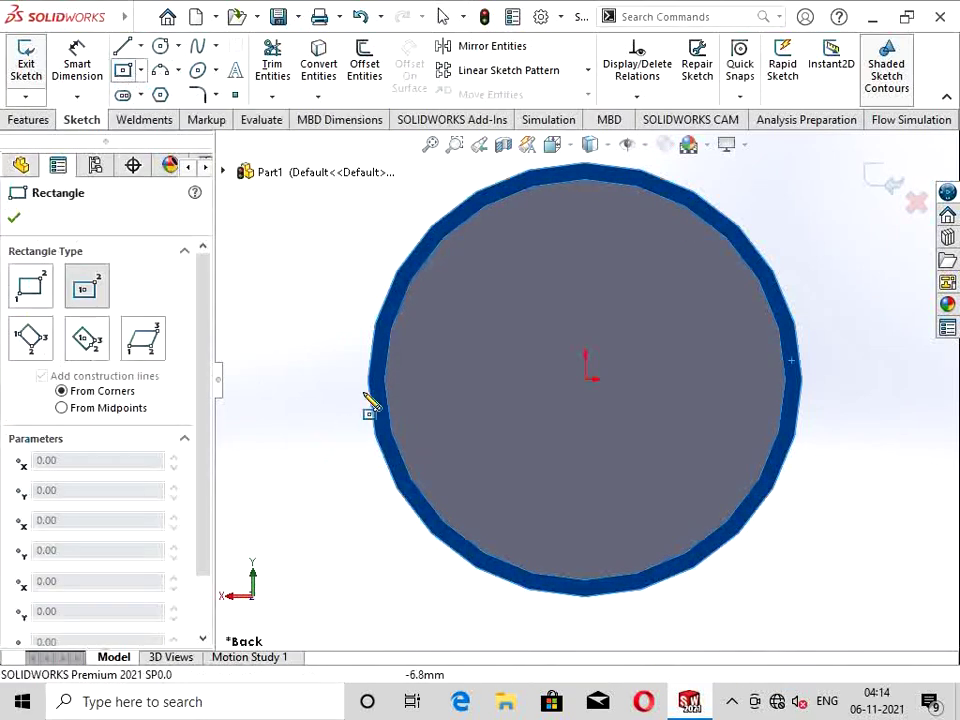
pyautogui.click(368, 380)
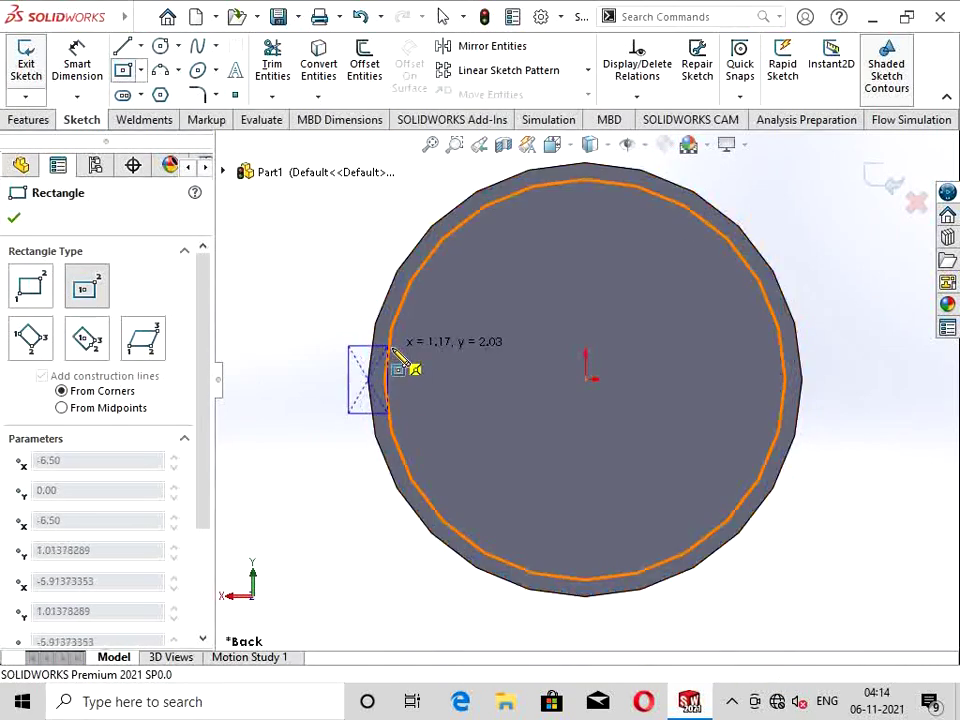
pyautogui.click(417, 360)
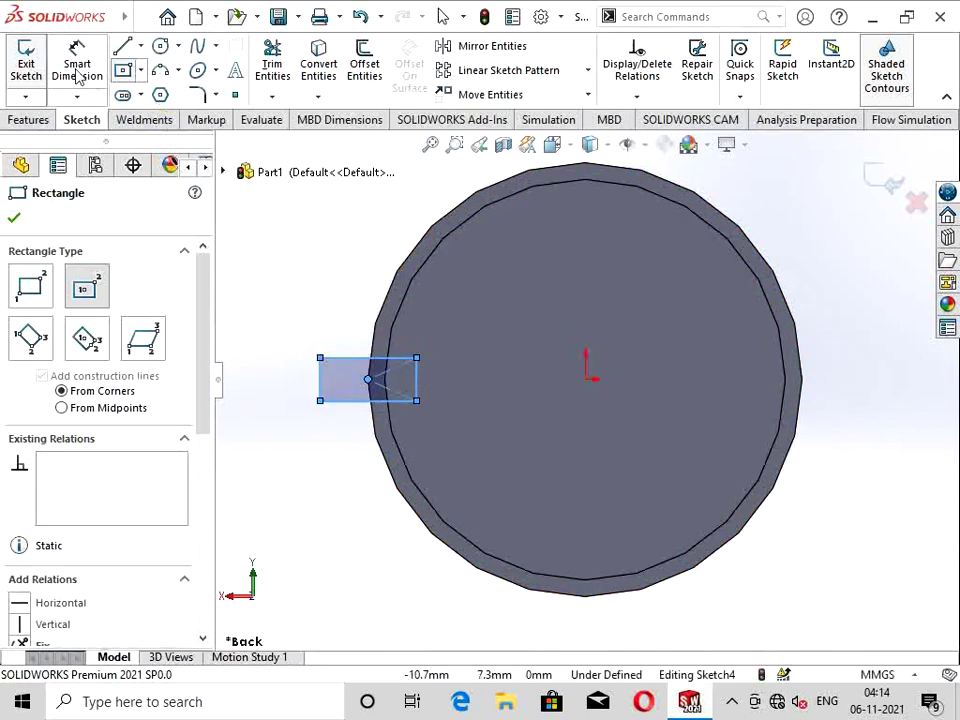
# Step: Dimension the rectangle to 2 mm high and 4 mm wide
pyautogui.click(77, 66)
pyautogui.click(322, 385)
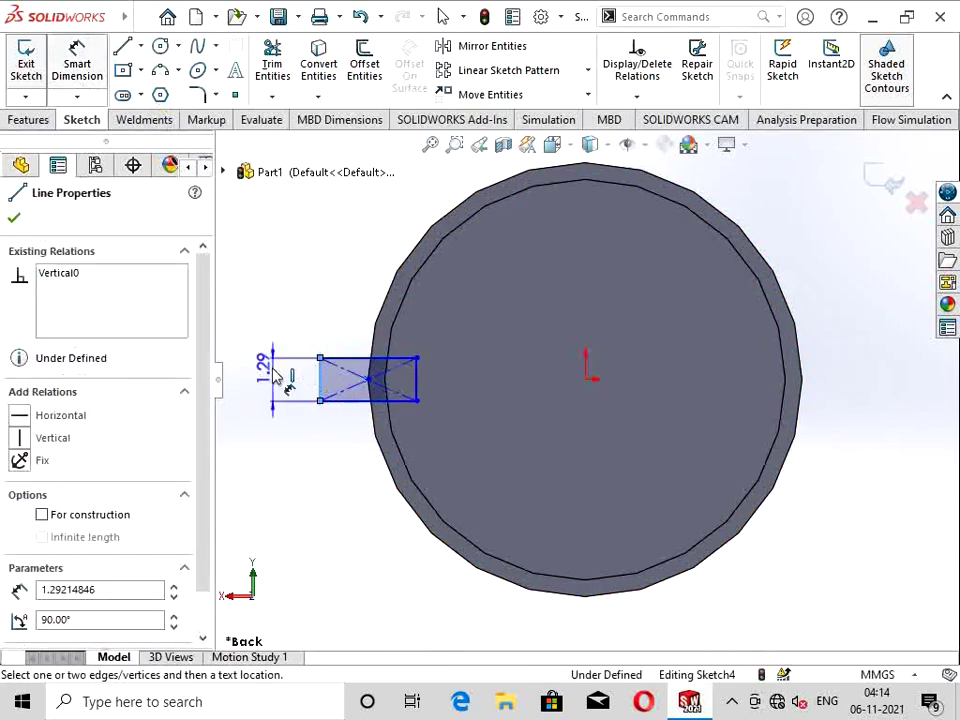
pyautogui.click(270, 372)
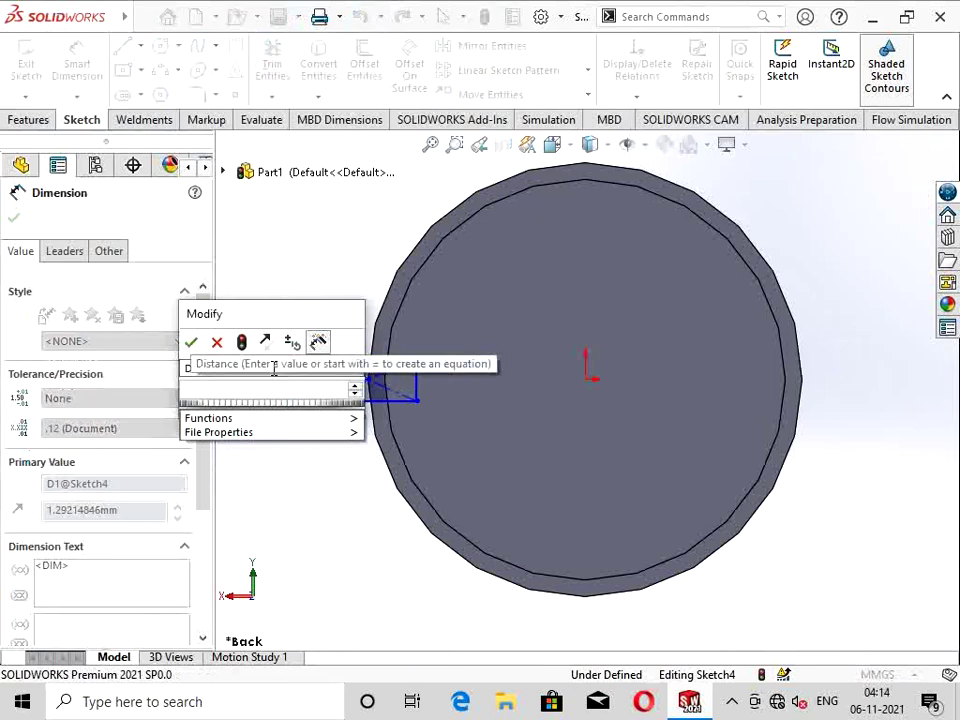
pyautogui.press('Escape')
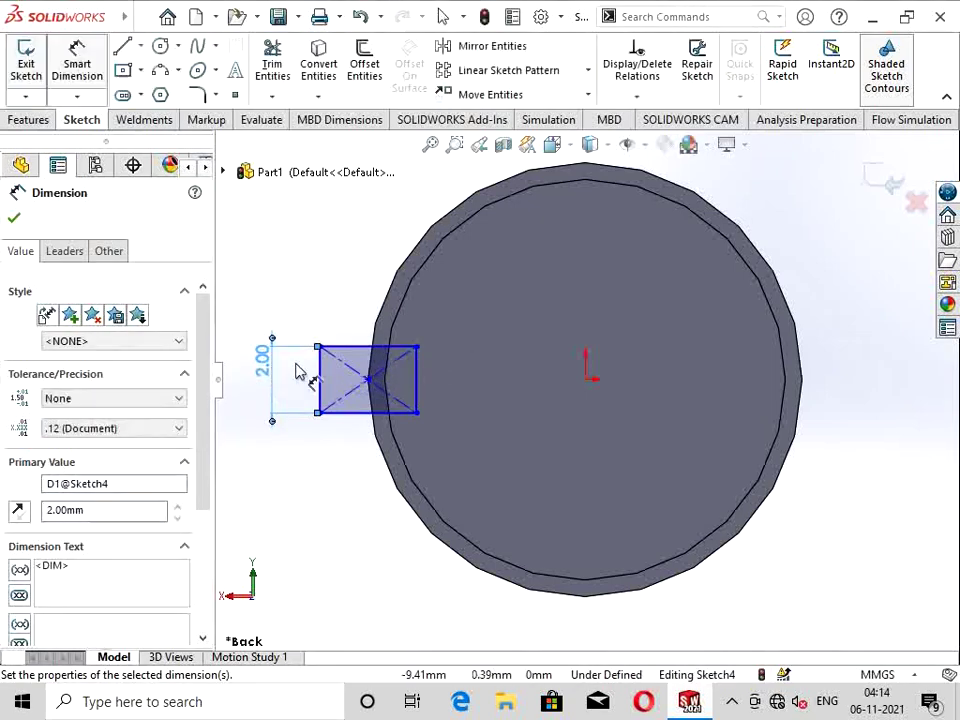
pyautogui.click(377, 347)
pyautogui.click(379, 281)
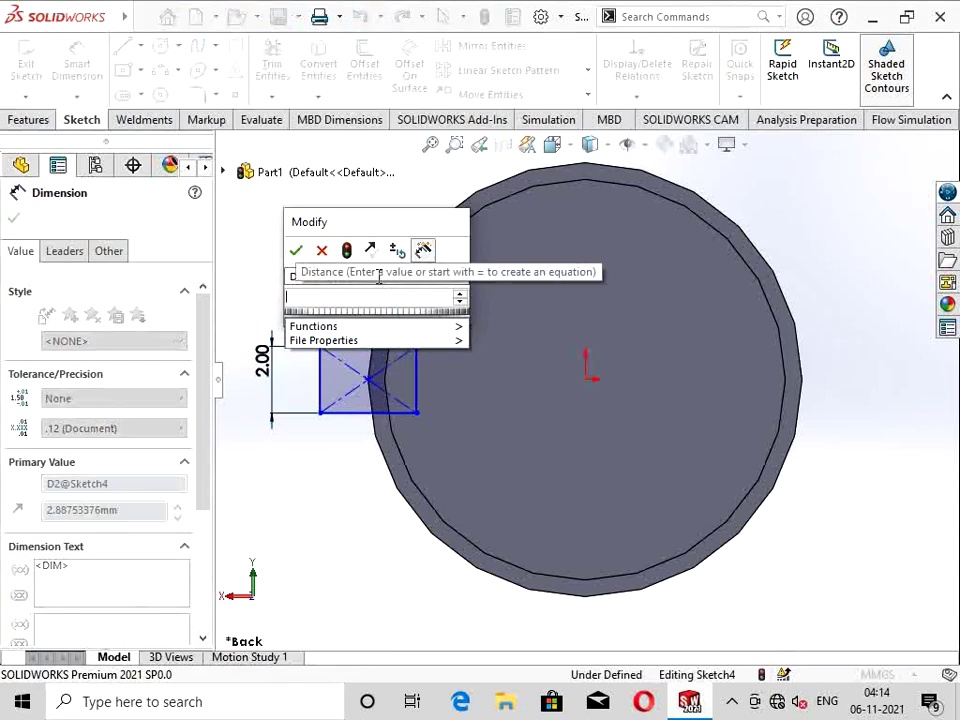
pyautogui.write('4')
pyautogui.press('Return')
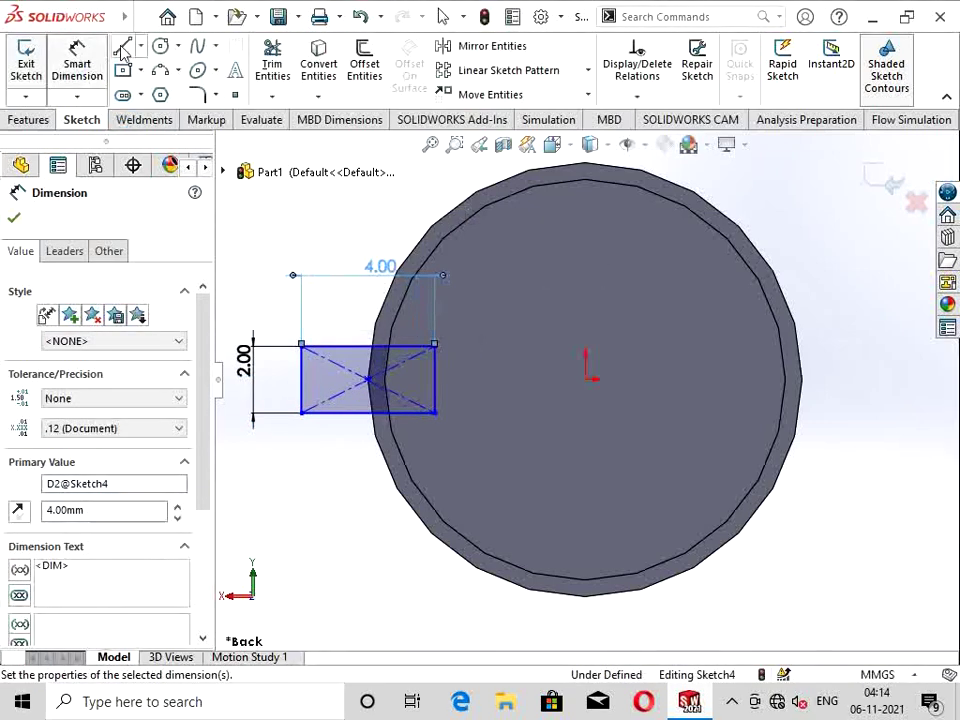
pyautogui.click(122, 50)
# Step: Draw two slanted lines from the rectangle's top-left and bottom-left corners to the housing's edge
pyautogui.click(302, 347)
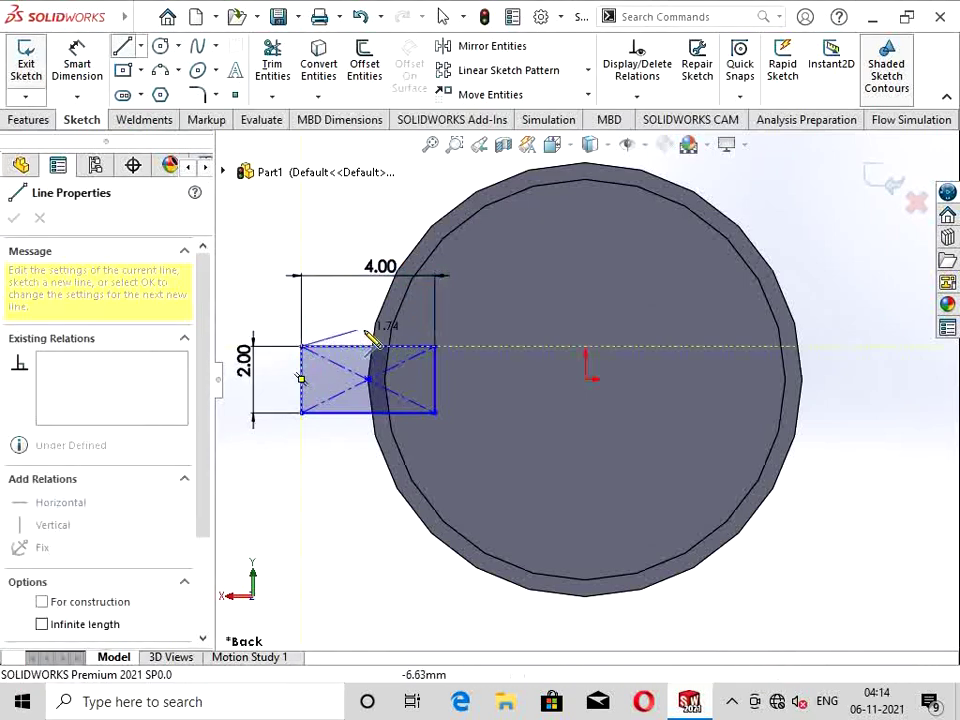
pyautogui.click(375, 330)
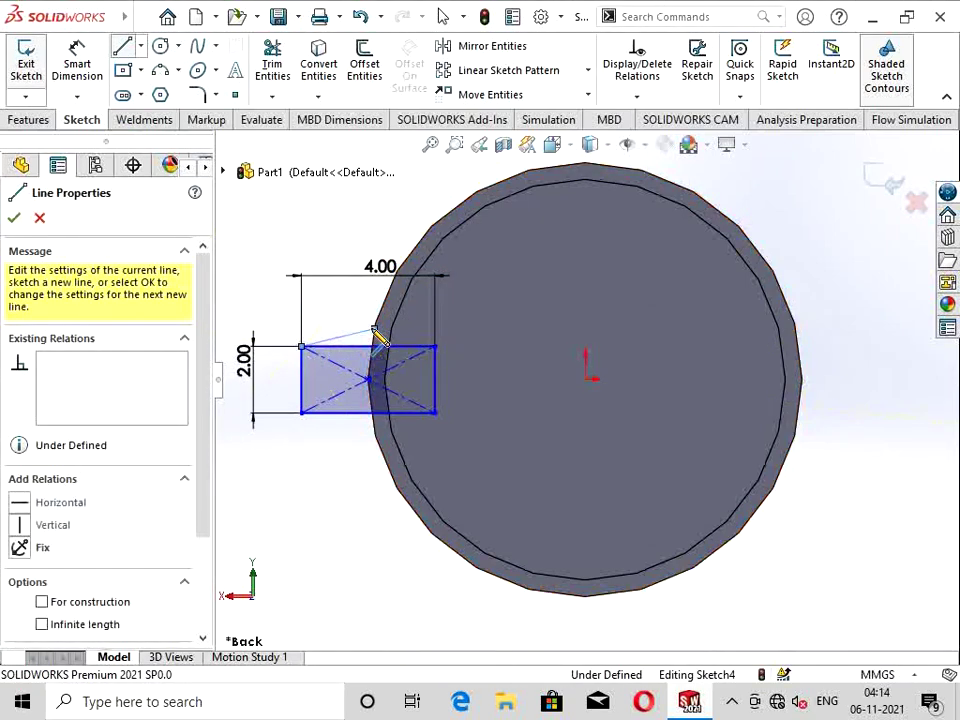
pyautogui.press('Escape')
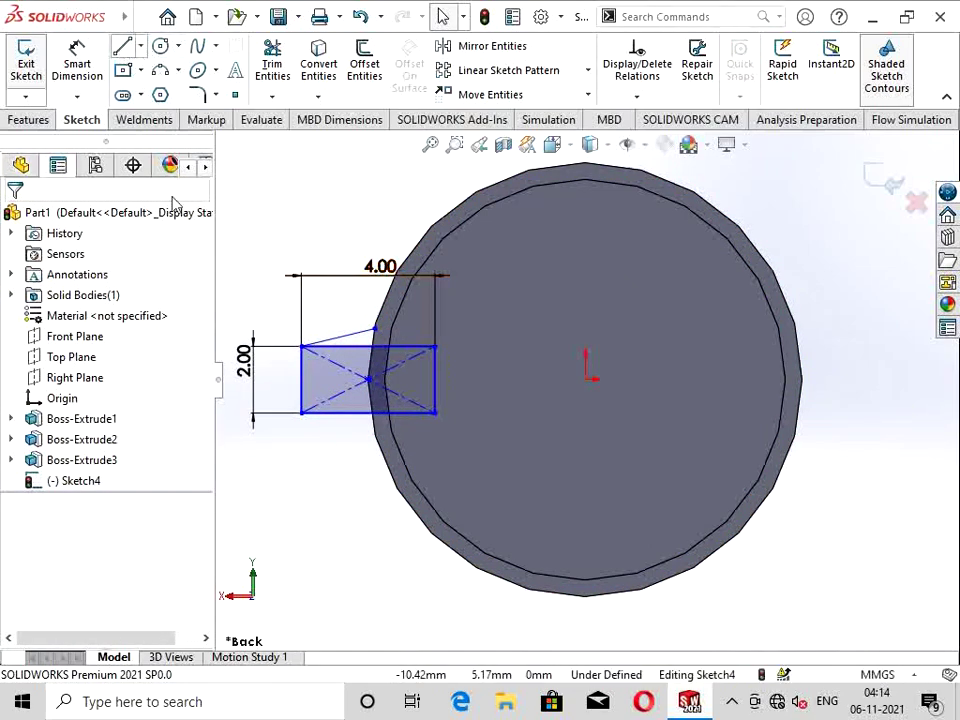
pyautogui.press('Return')
pyautogui.click(302, 412)
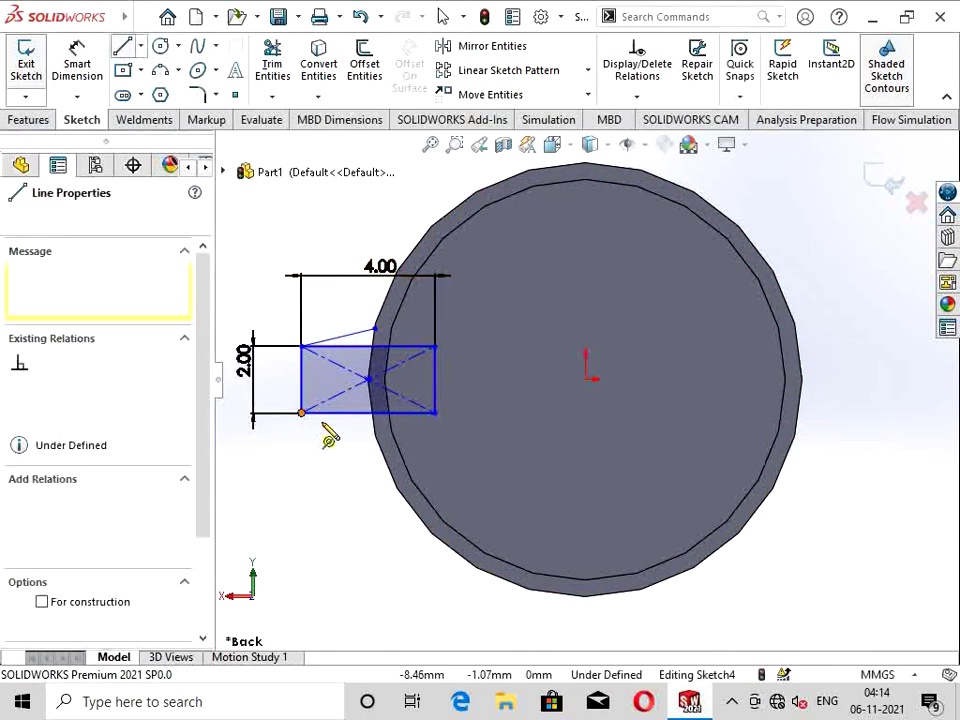
pyautogui.click(377, 442)
pyautogui.press('Escape')
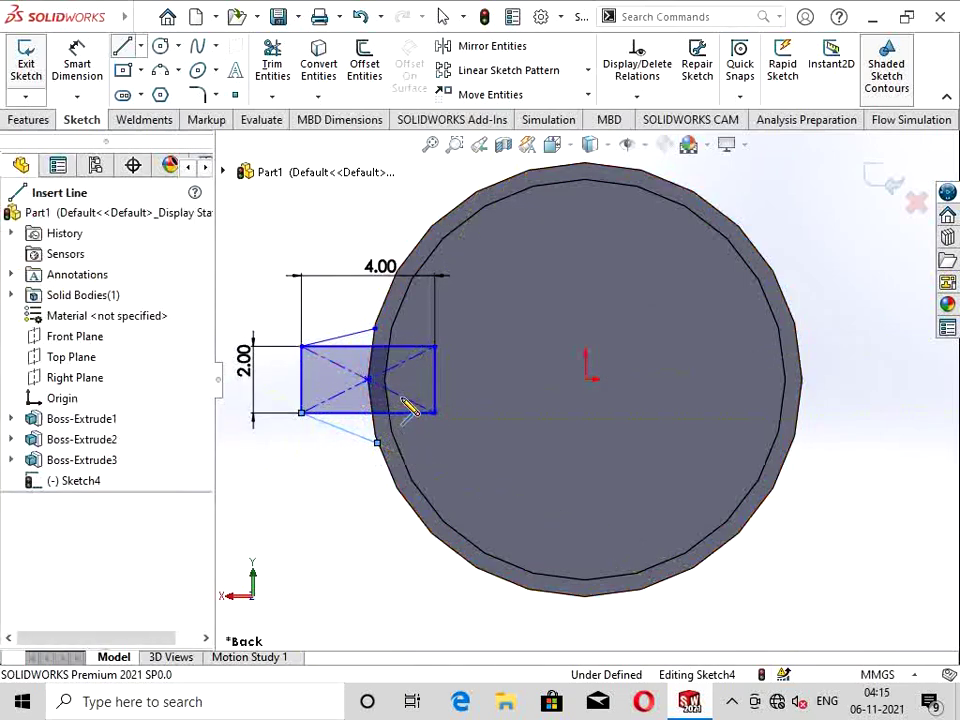
pyautogui.press('Escape')
# Step: Dimension the upper and lower slanted lines to 2.25 mm each
pyautogui.click(84, 60)
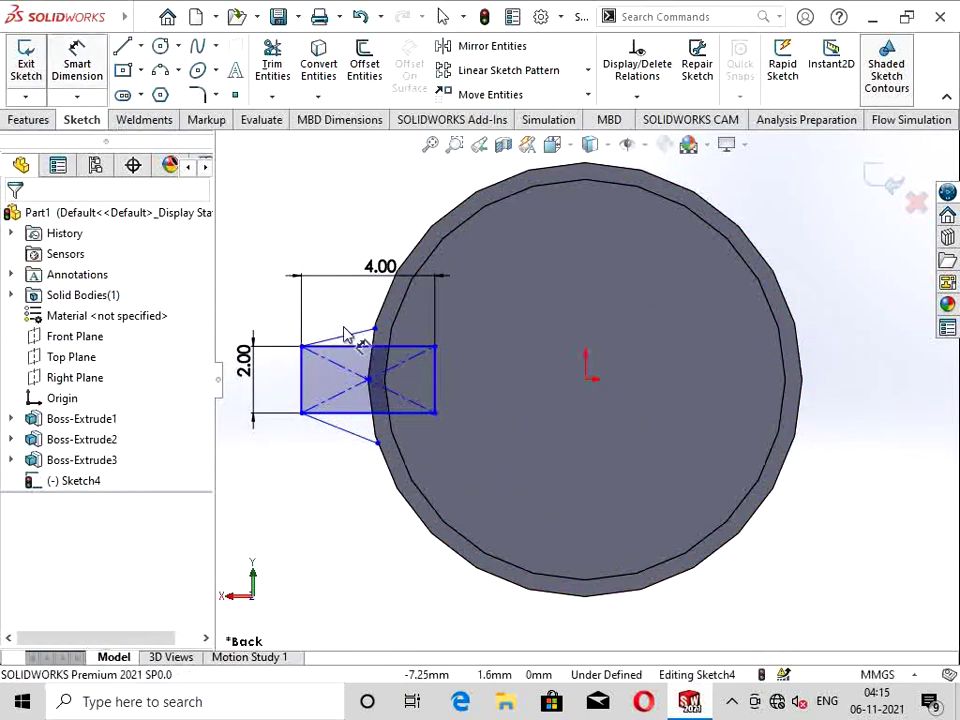
pyautogui.click(348, 338)
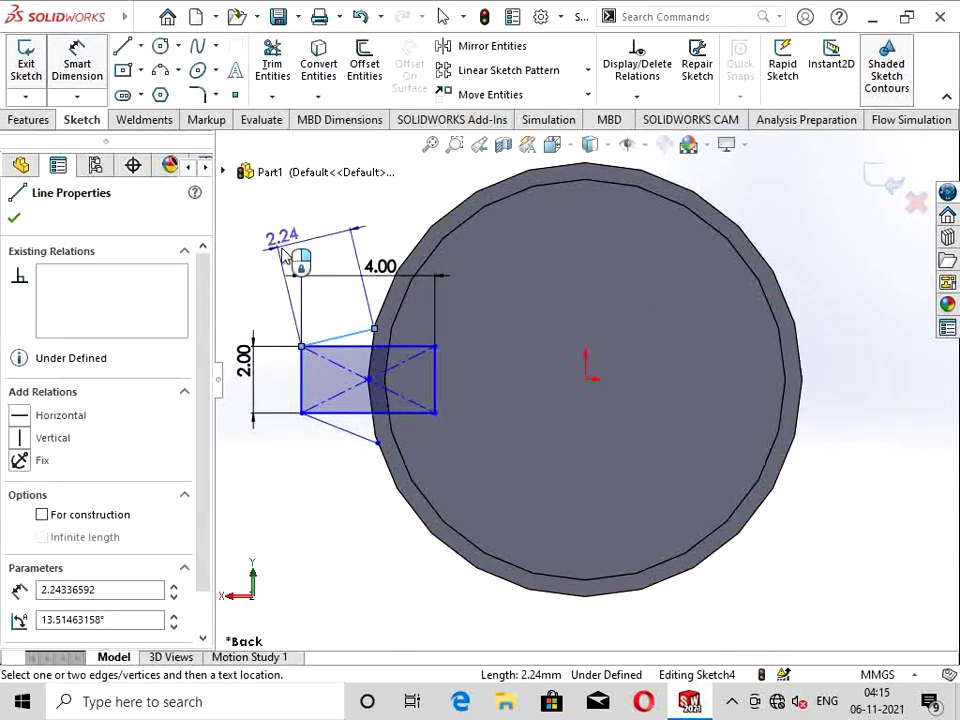
pyautogui.click(283, 255)
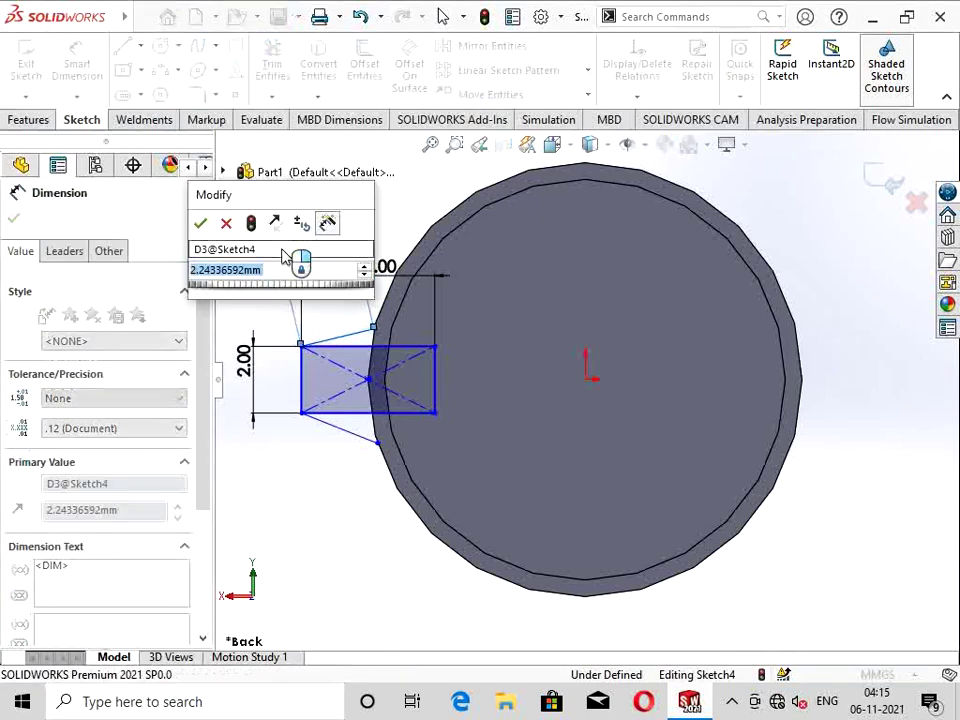
pyautogui.press('BackSpace')
pyautogui.write('2.25')
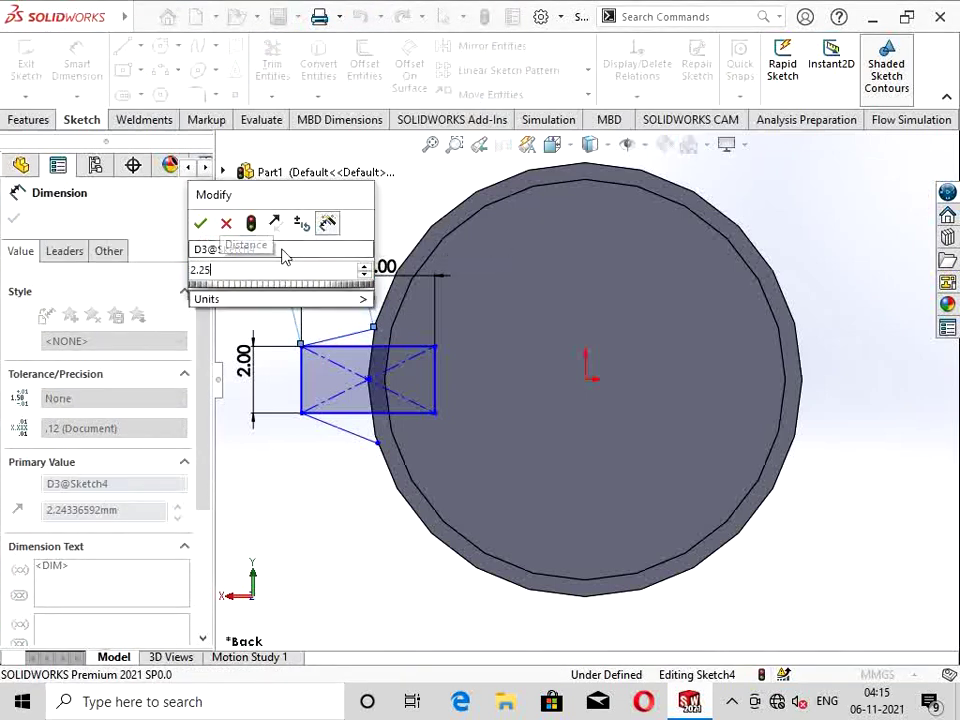
pyautogui.press('Return')
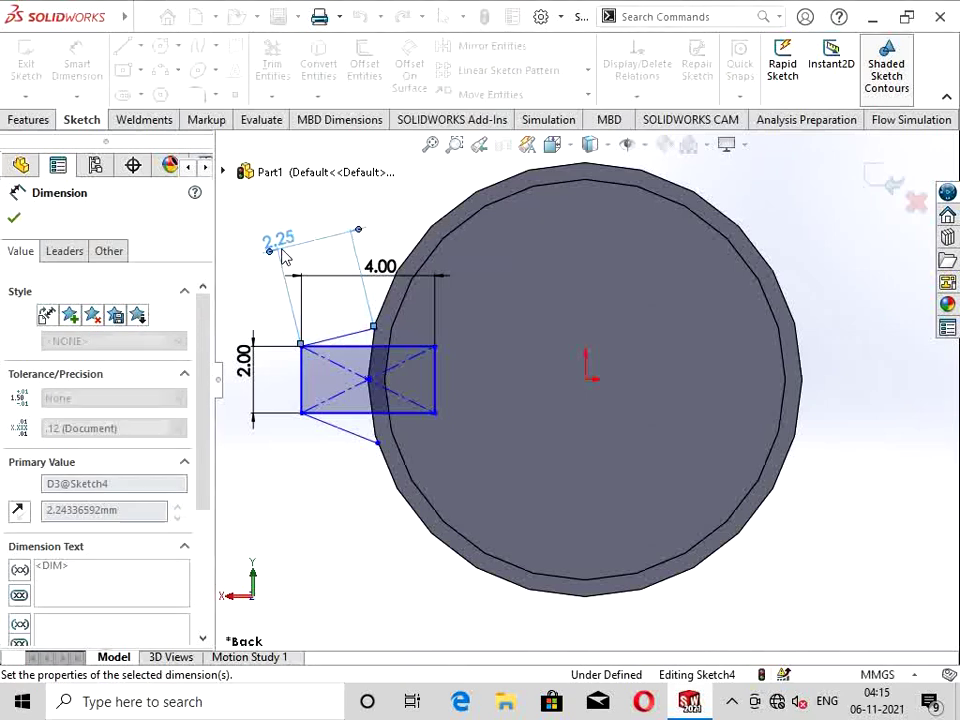
pyautogui.click(352, 437)
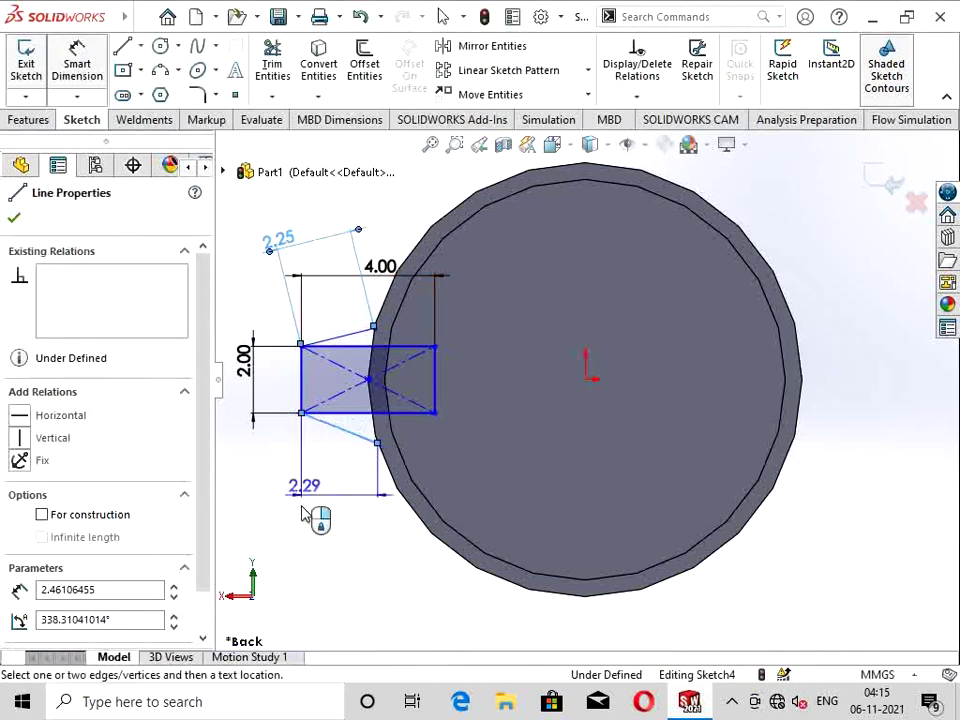
pyautogui.click(300, 522)
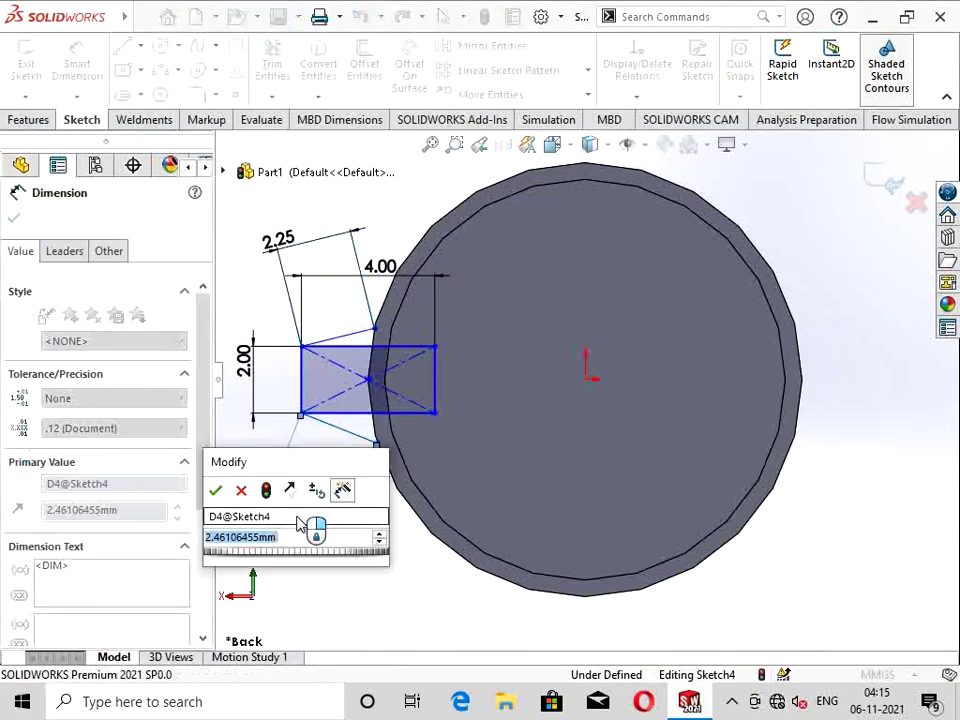
pyautogui.press('BackSpace')
pyautogui.write('2.2')
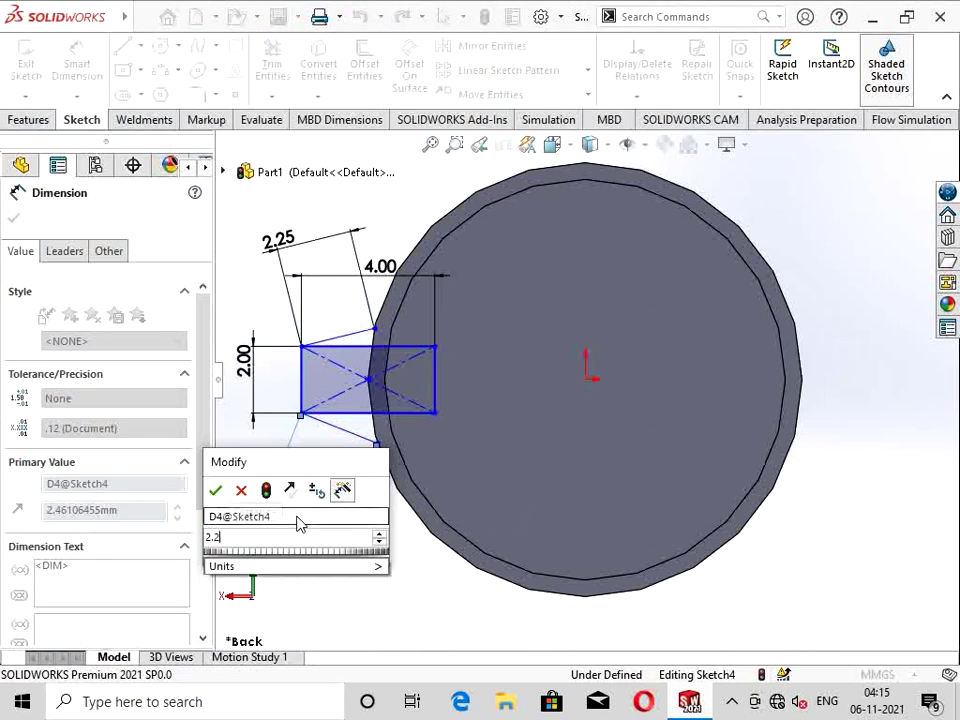
pyautogui.write('5')
pyautogui.press('Return')
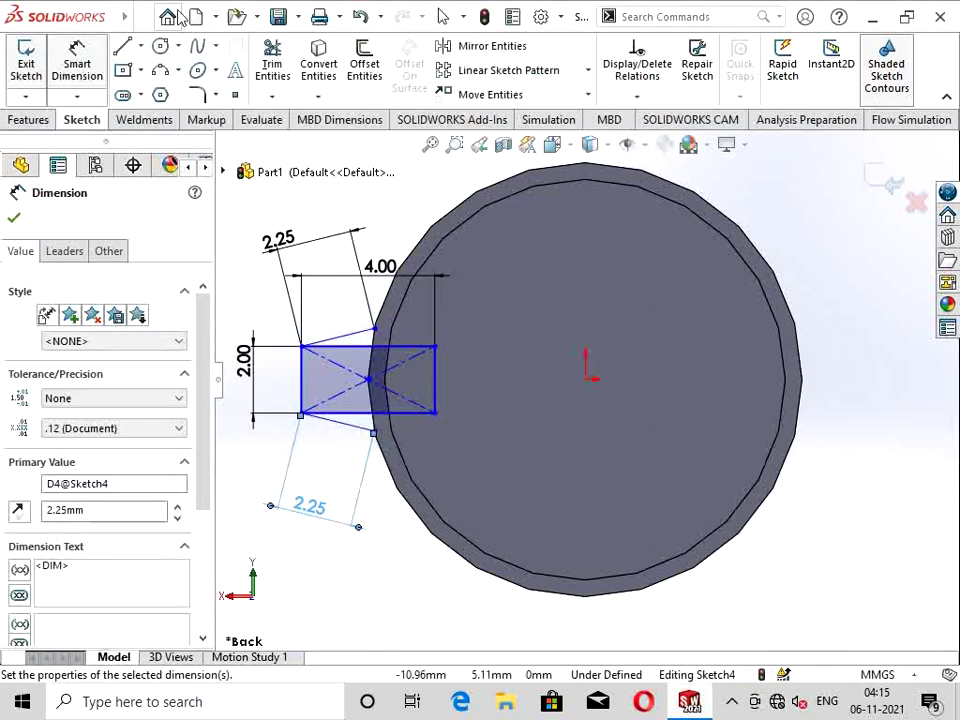
pyautogui.click(159, 47)
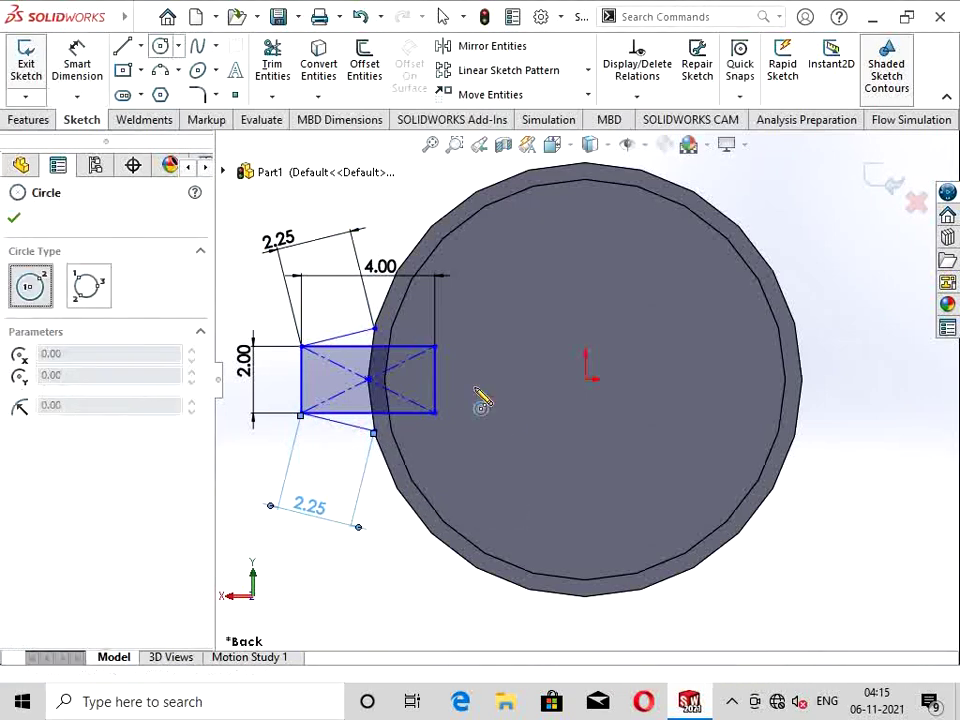
# Step: Draw an origin circle on the outer edge, trim the rectangle inside it, and exit Sketch4
pyautogui.click(586, 380)
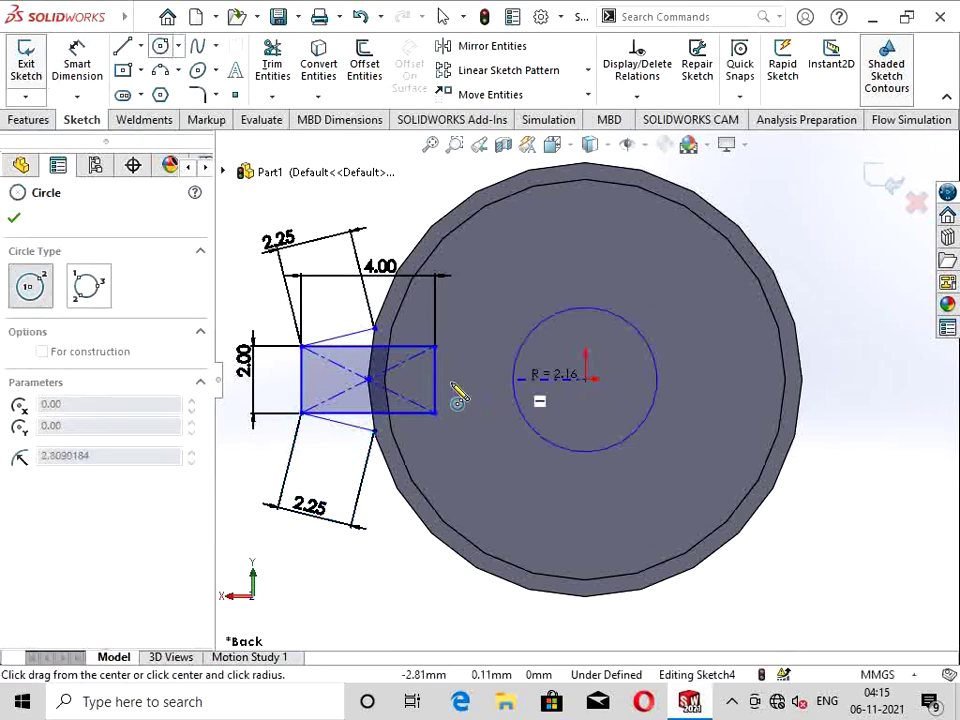
pyautogui.click(368, 380)
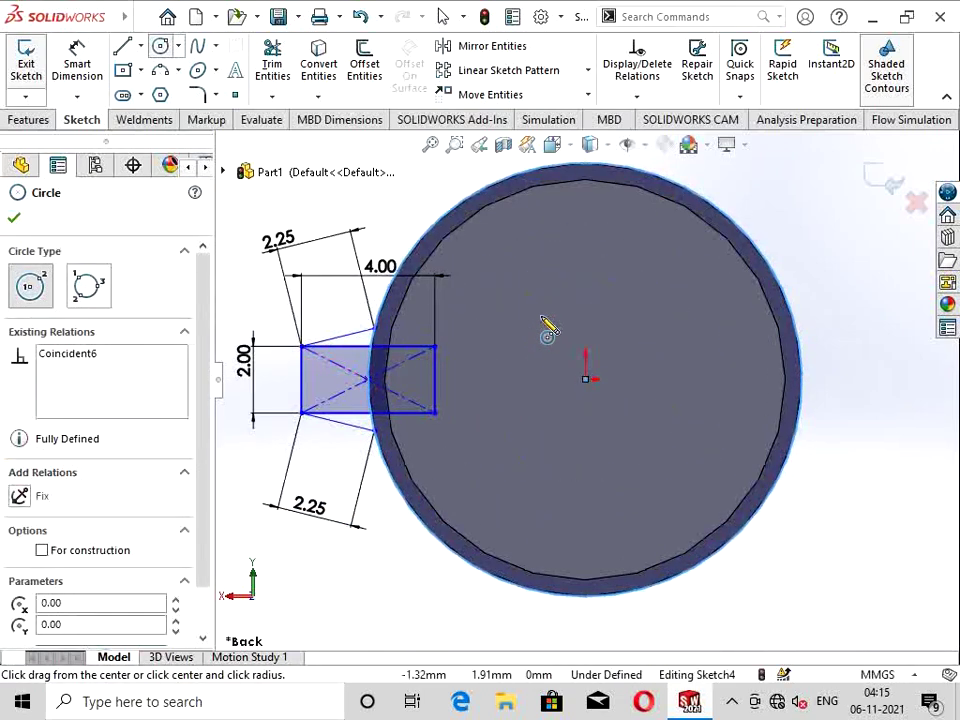
pyautogui.click(268, 62)
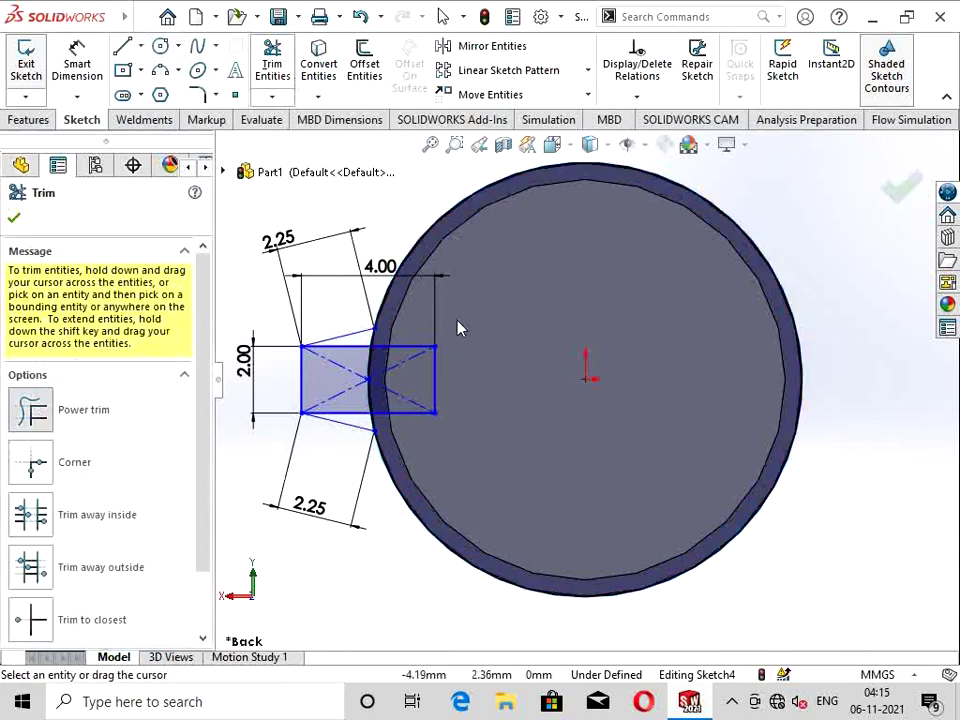
pyautogui.moveTo(420, 373)
pyautogui.mouseDown()
pyautogui.moveTo(420, 390)
pyautogui.moveTo(430, 388)
pyautogui.mouseUp()
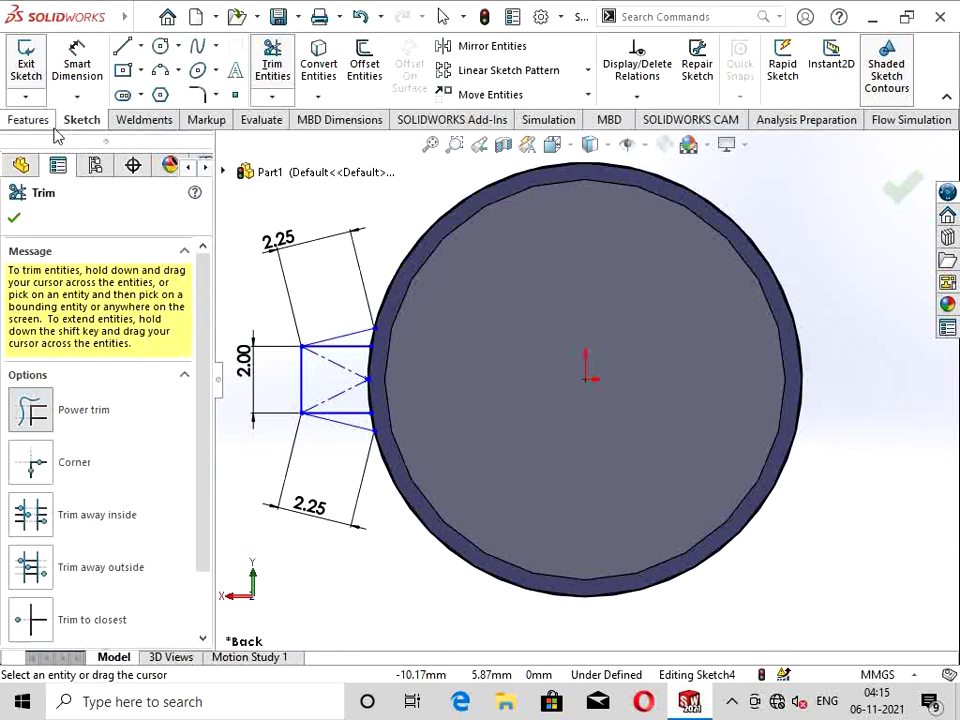
pyautogui.click(896, 189)
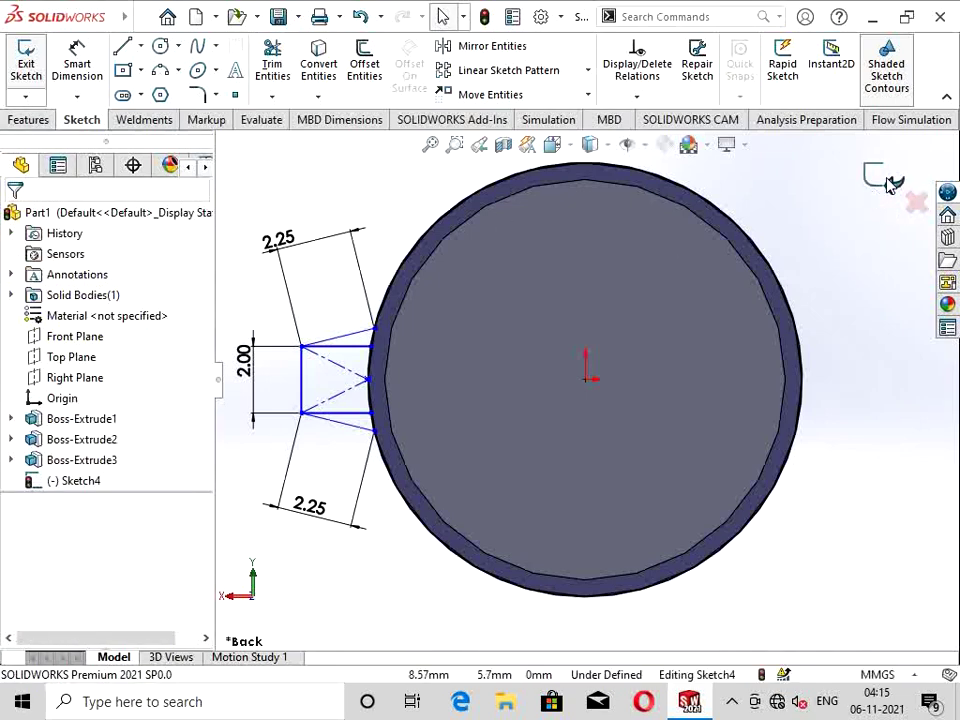
pyautogui.click(890, 185)
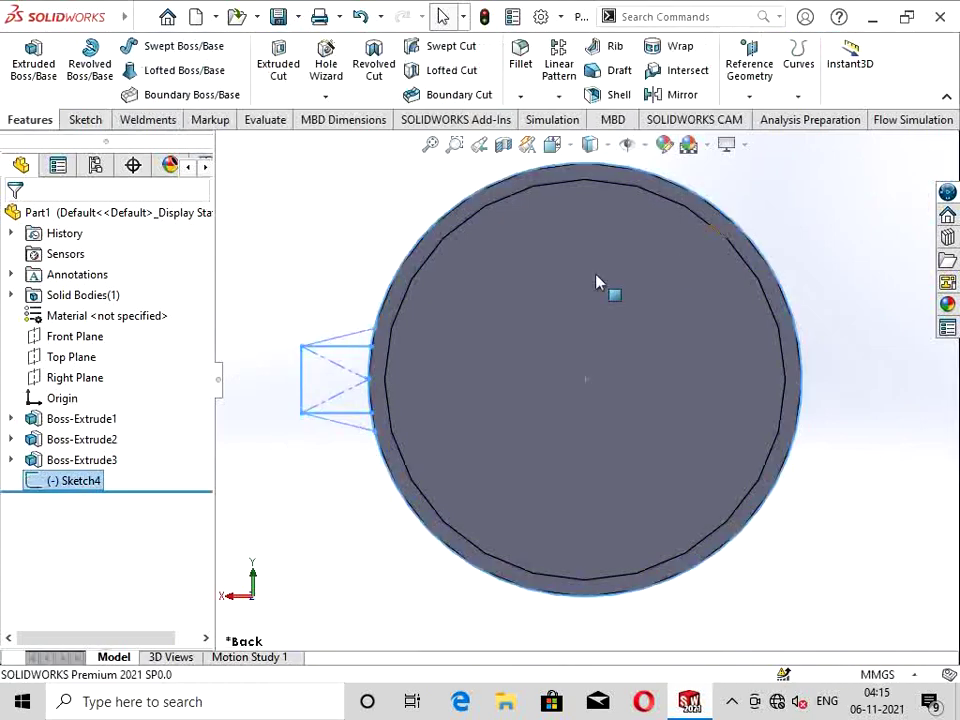
# Step: Sketch on the end face, convert its outer circular edge, and close Sketch5
pyautogui.rightClick(414, 281)
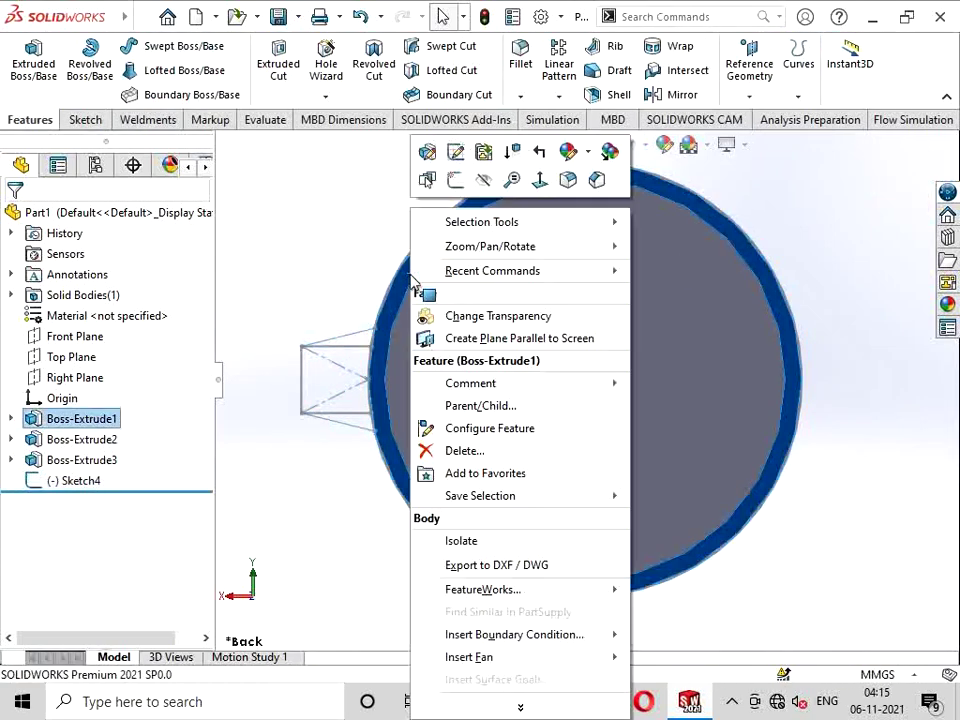
pyautogui.click(462, 176)
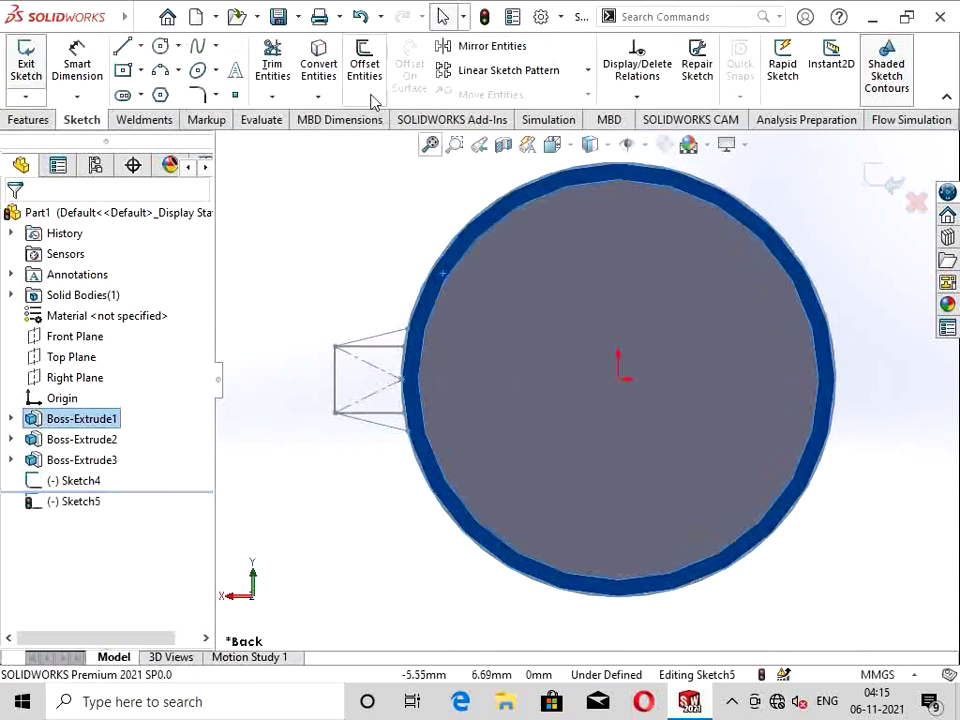
pyautogui.click(318, 63)
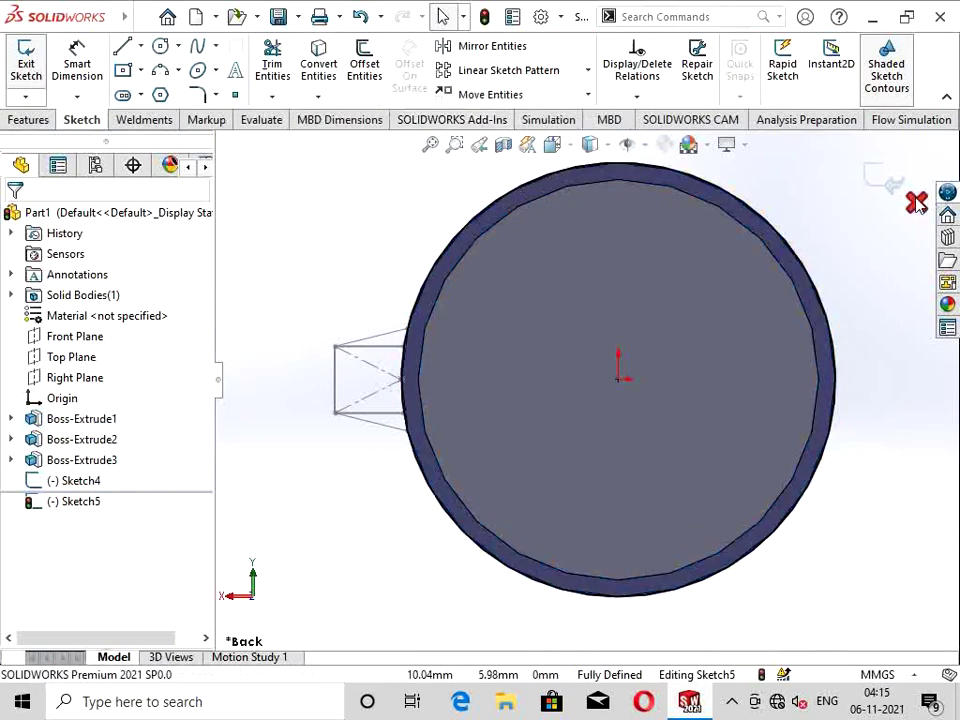
pyautogui.click(880, 190)
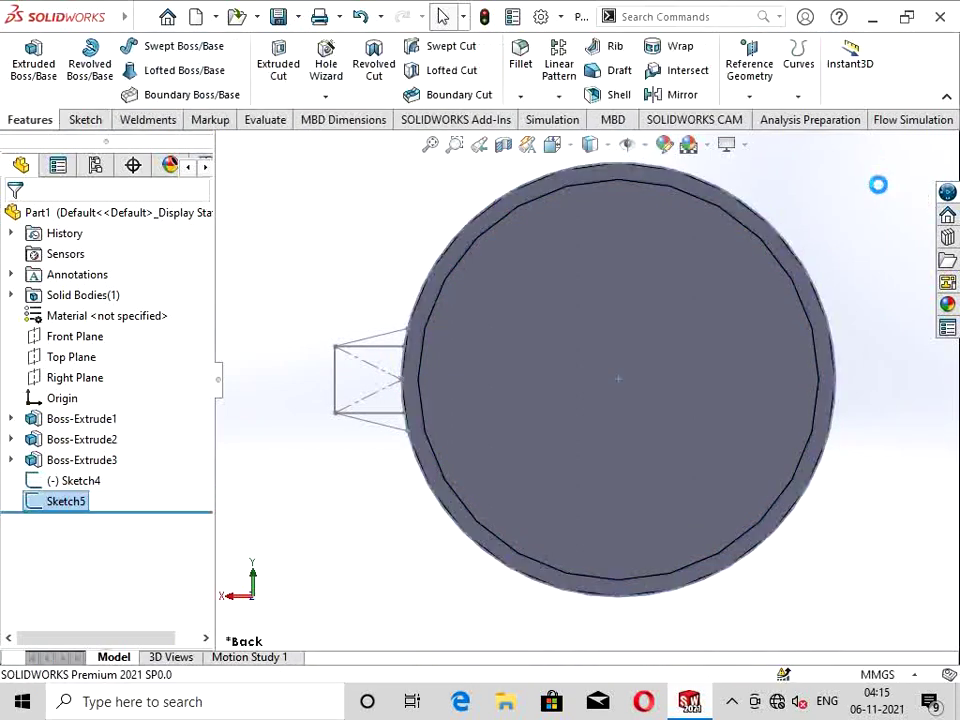
# Step: Start a Helix/Spiral feature on the cylinder's circle sketch
pyautogui.press('f')
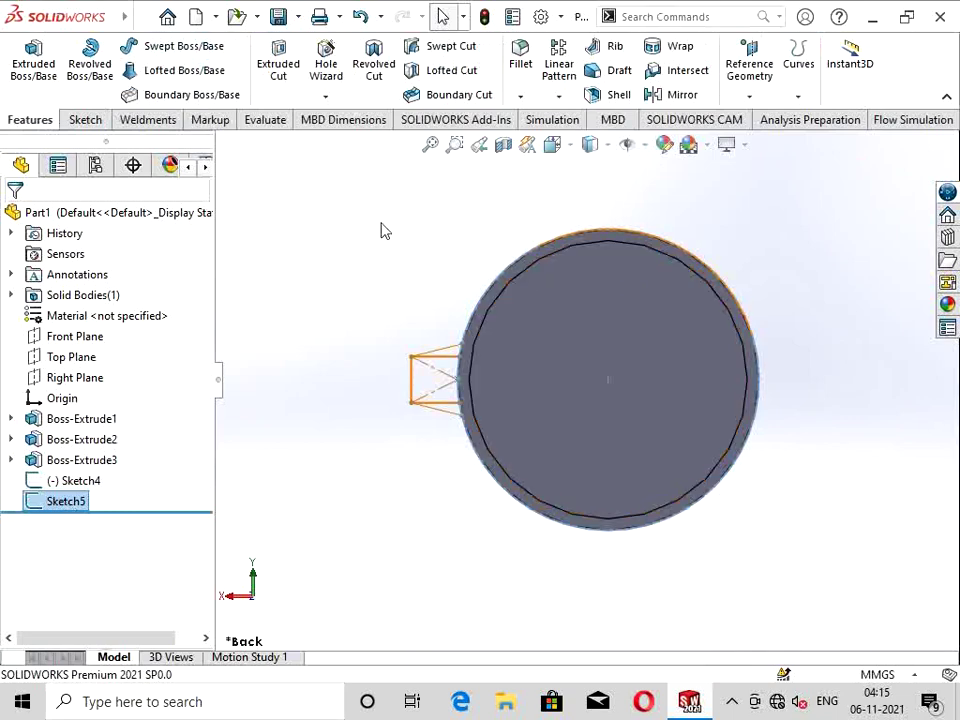
pyautogui.click(801, 96)
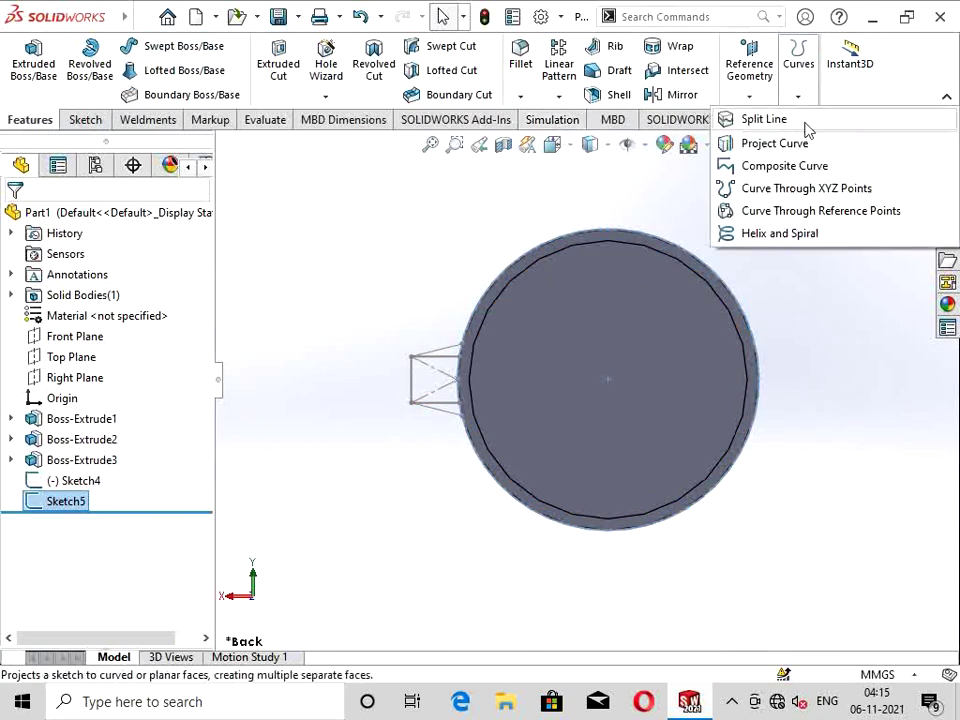
pyautogui.click(788, 236)
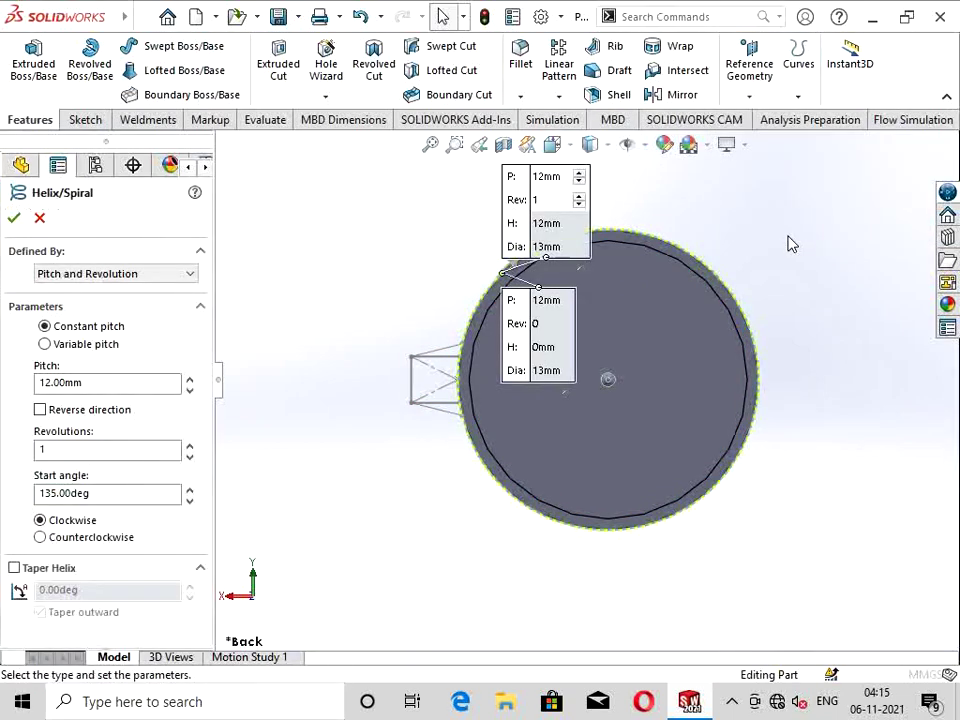
# Step: Check the preview and accept the 13 mm helix with 2 mm pitch and 50 revolutions
pyautogui.moveTo(657, 350); pyautogui.dragTo(706, 337, button='middle')
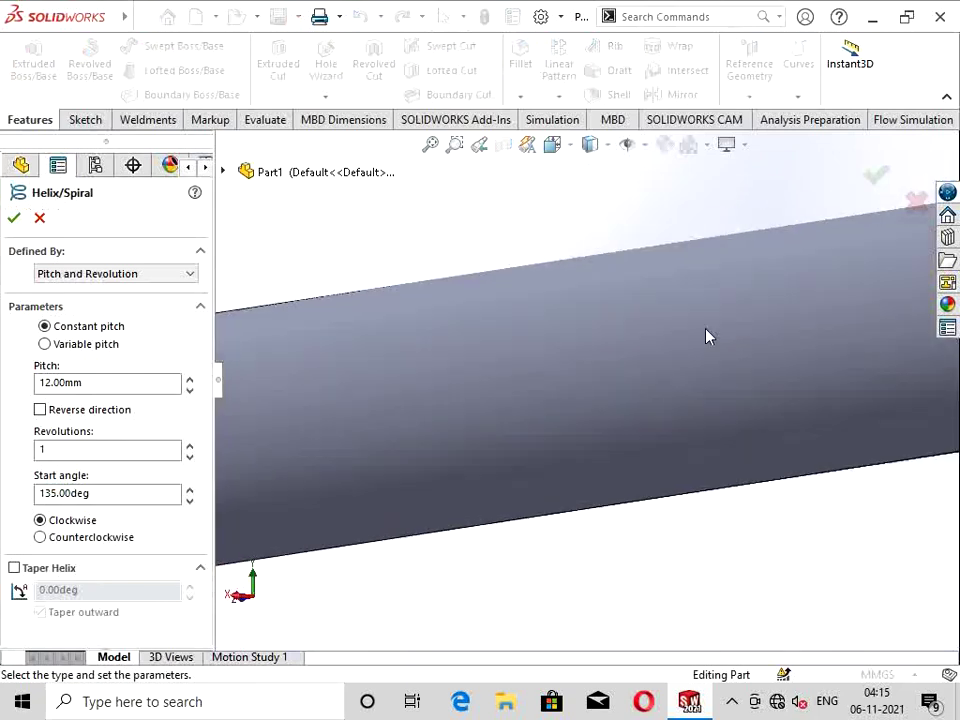
pyautogui.press('f')
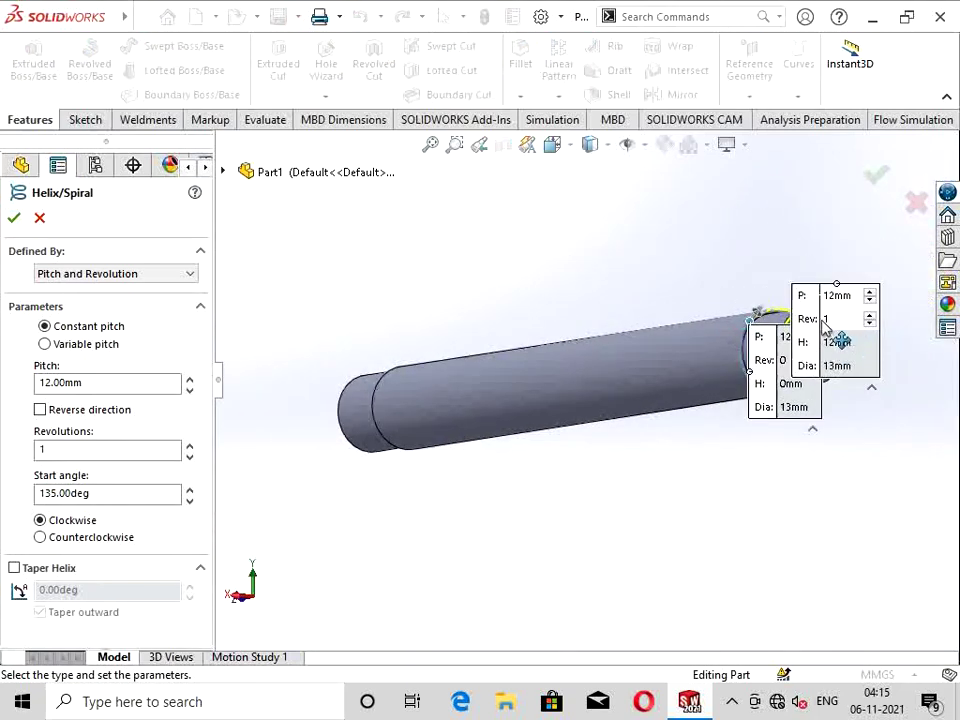
pyautogui.moveTo(762, 316); pyautogui.dragTo(700, 330, button='middle')
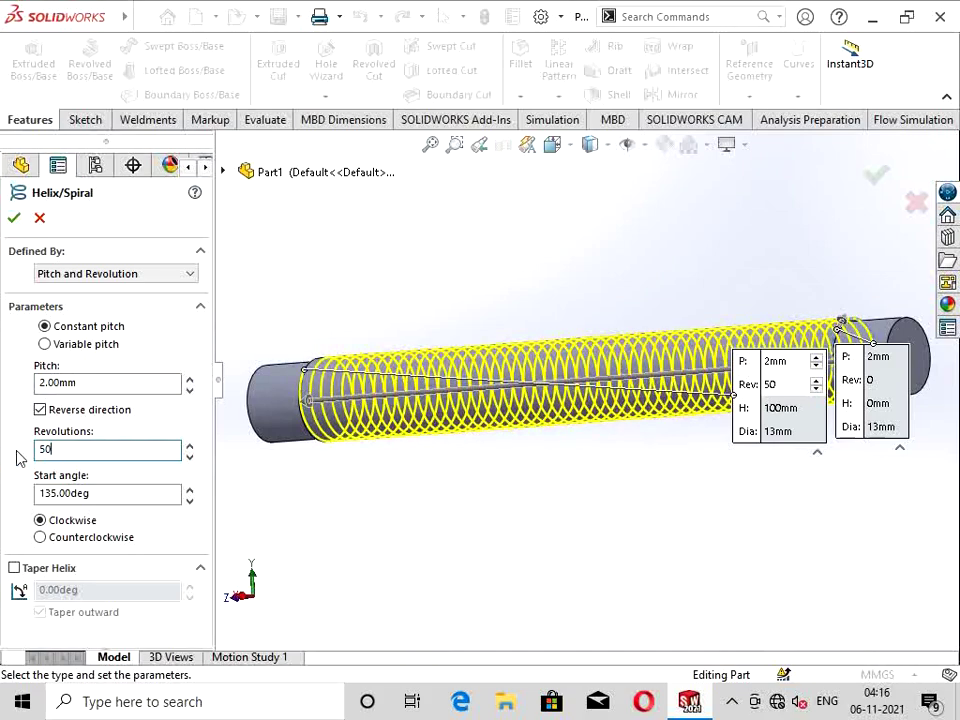
pyautogui.scroll(-2, 343, 392)
pyautogui.scroll(-2, 347, 375)
pyautogui.scroll(-2, 352, 365)
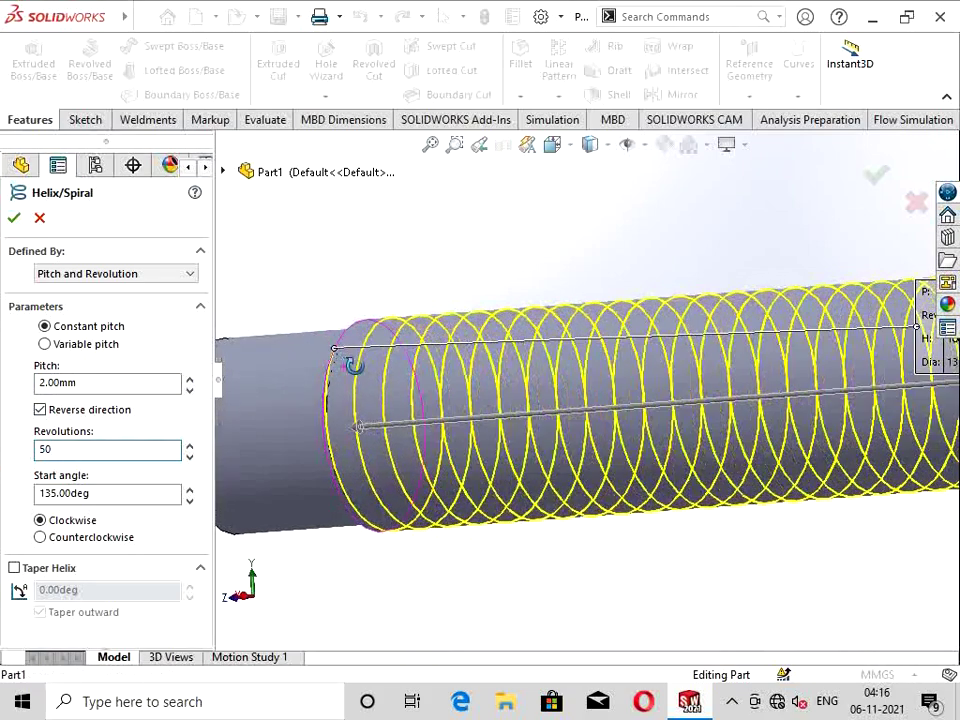
pyautogui.scroll(-2, 352, 365)
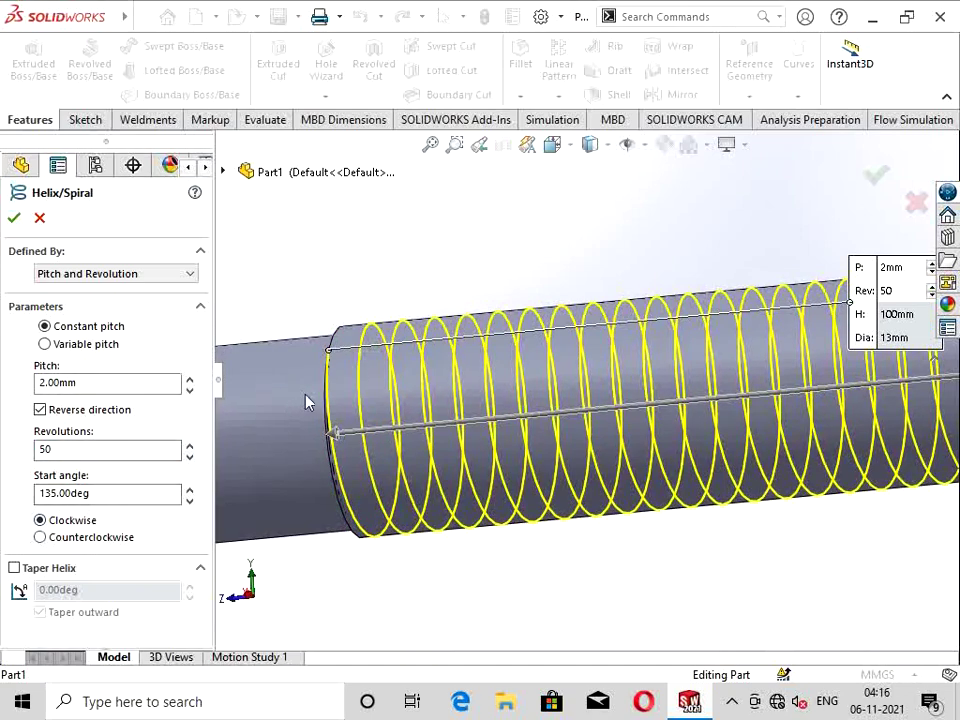
pyautogui.scroll(2, 504, 326)
pyautogui.scroll(2, 505, 328)
pyautogui.scroll(2, 505, 328)
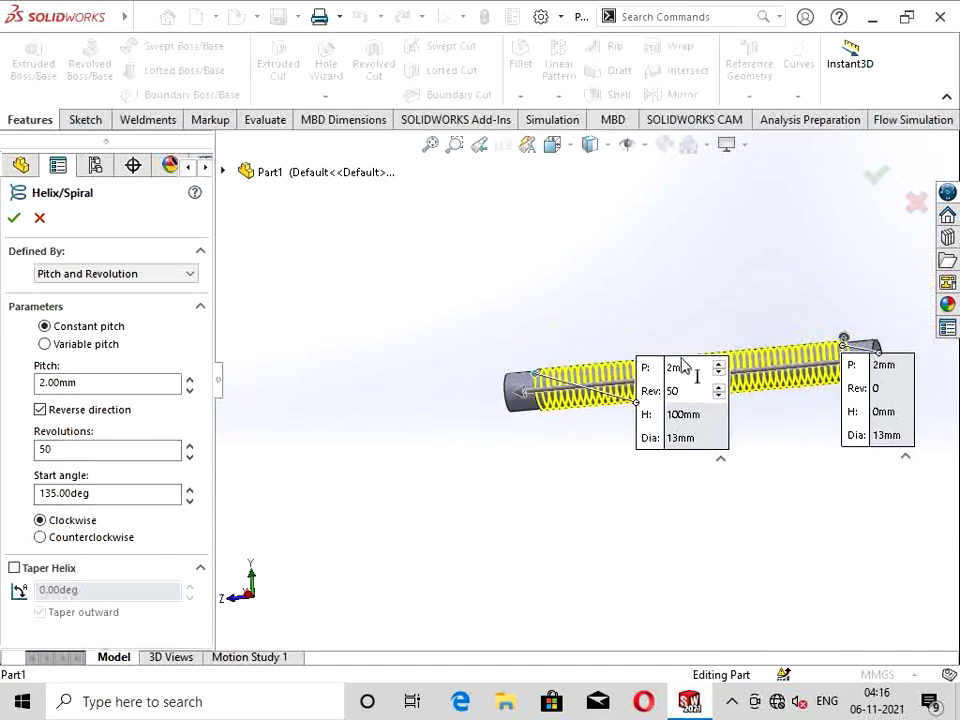
pyautogui.moveTo(681, 367); pyautogui.dragTo(259, 392, button='middle')
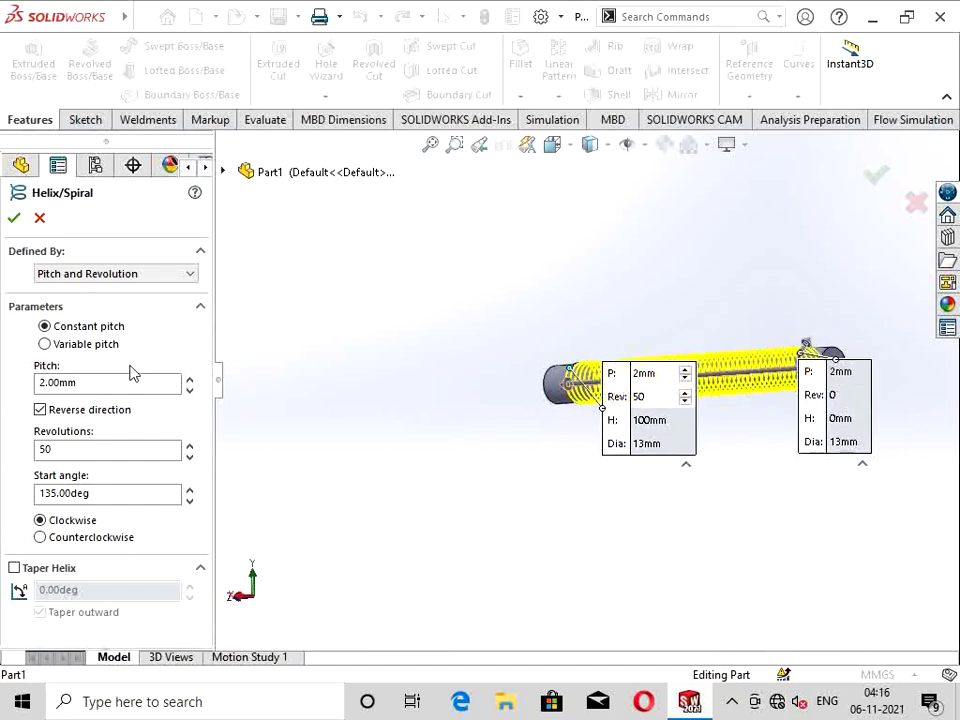
pyautogui.click(14, 222)
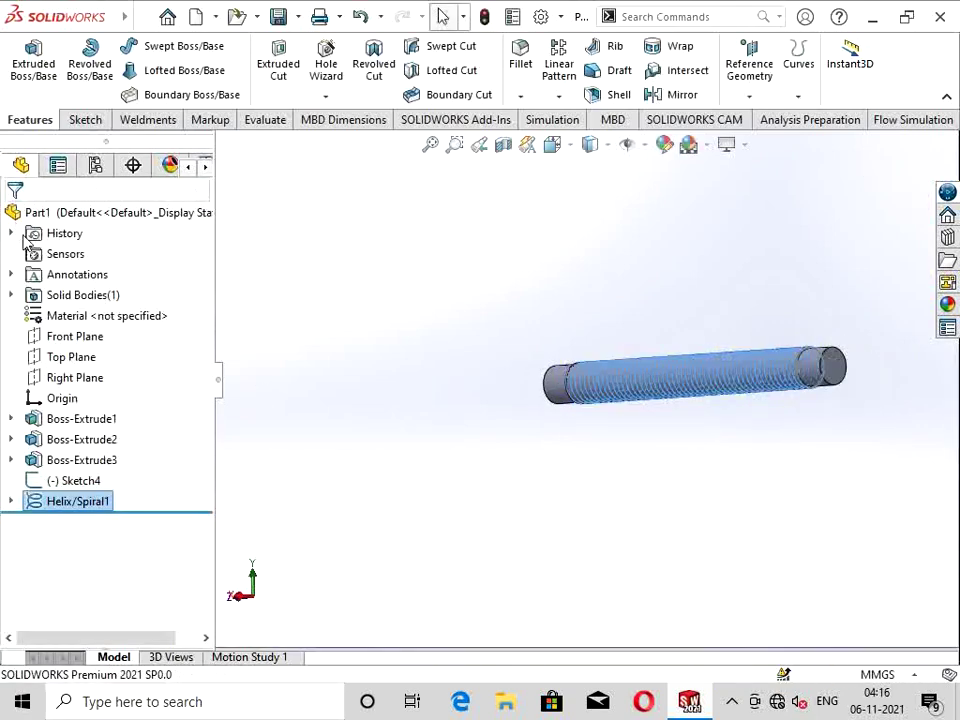
pyautogui.click(172, 56)
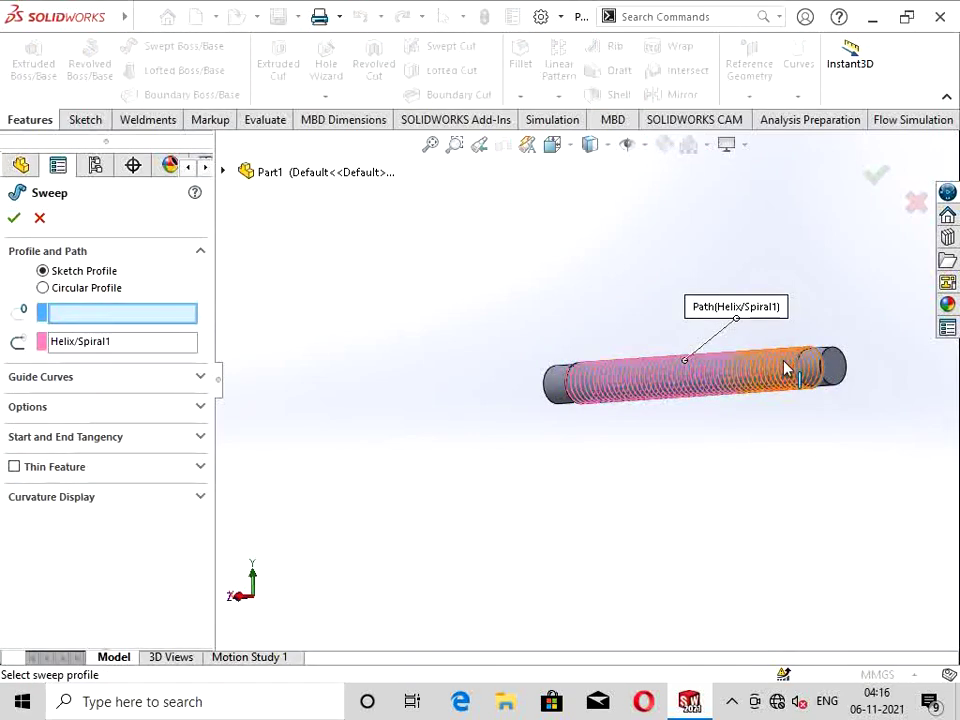
pyautogui.moveTo(800, 370); pyautogui.dragTo(308, 370, button='middle')
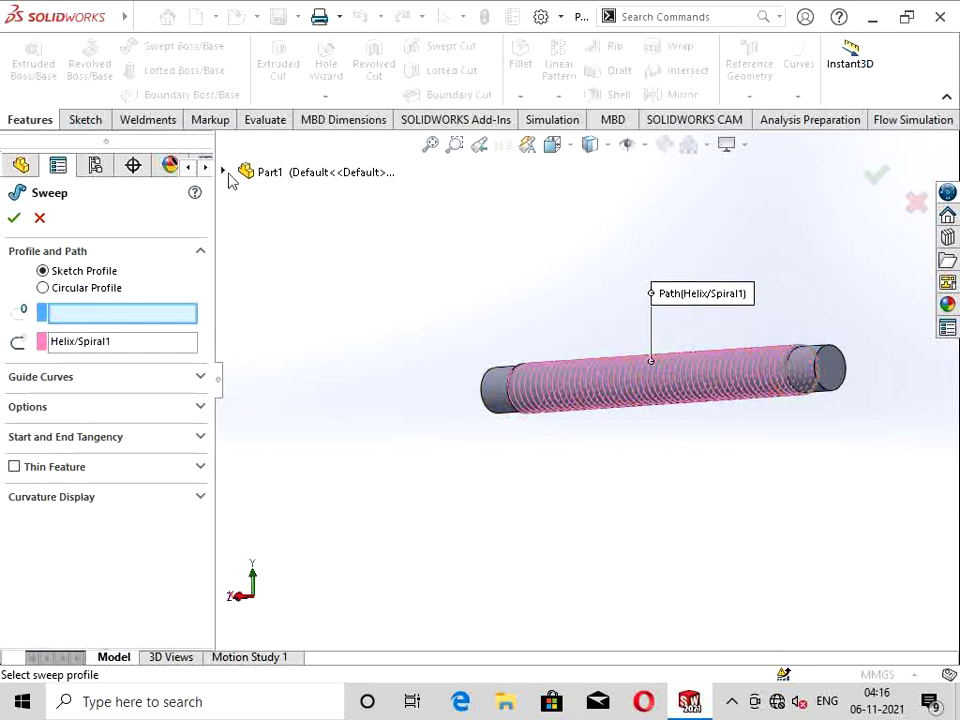
pyautogui.click(225, 173)
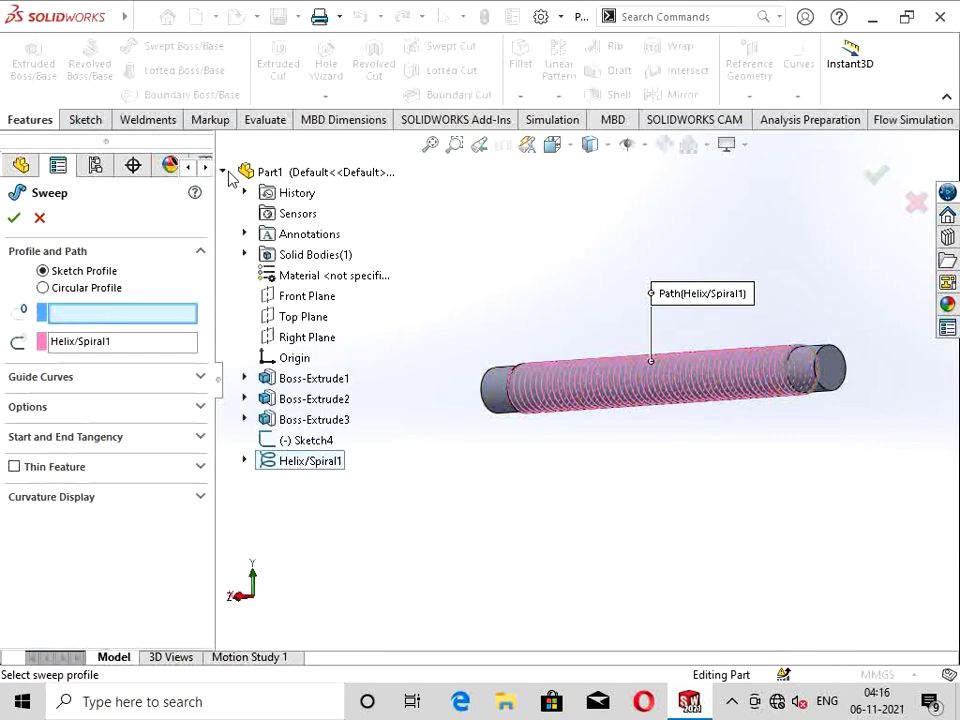
pyautogui.click(313, 441)
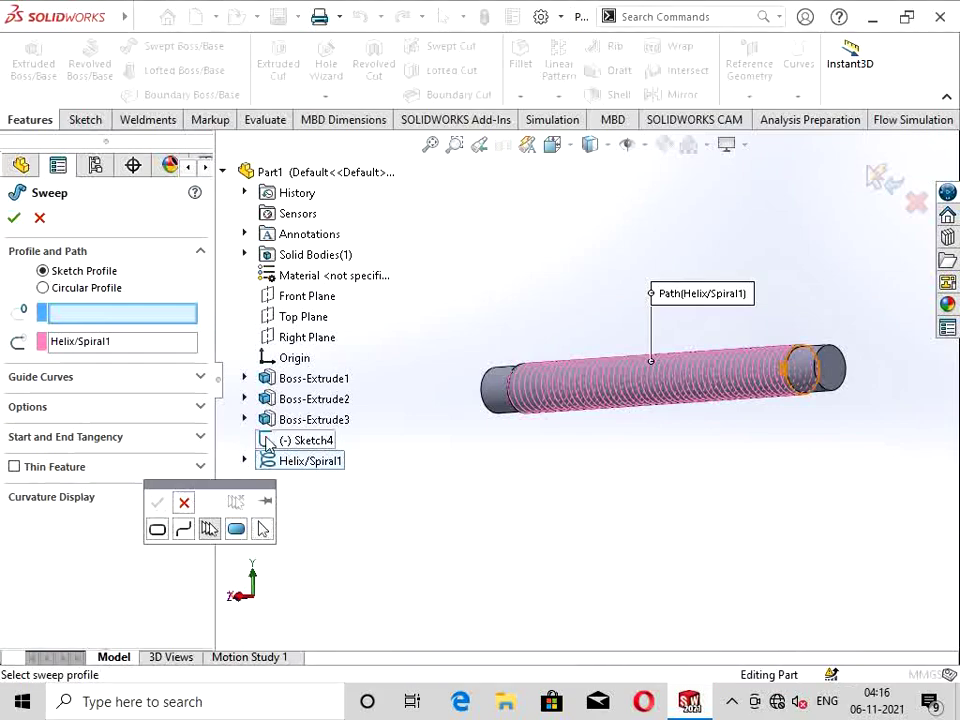
pyautogui.scroll(-3, 812, 352)
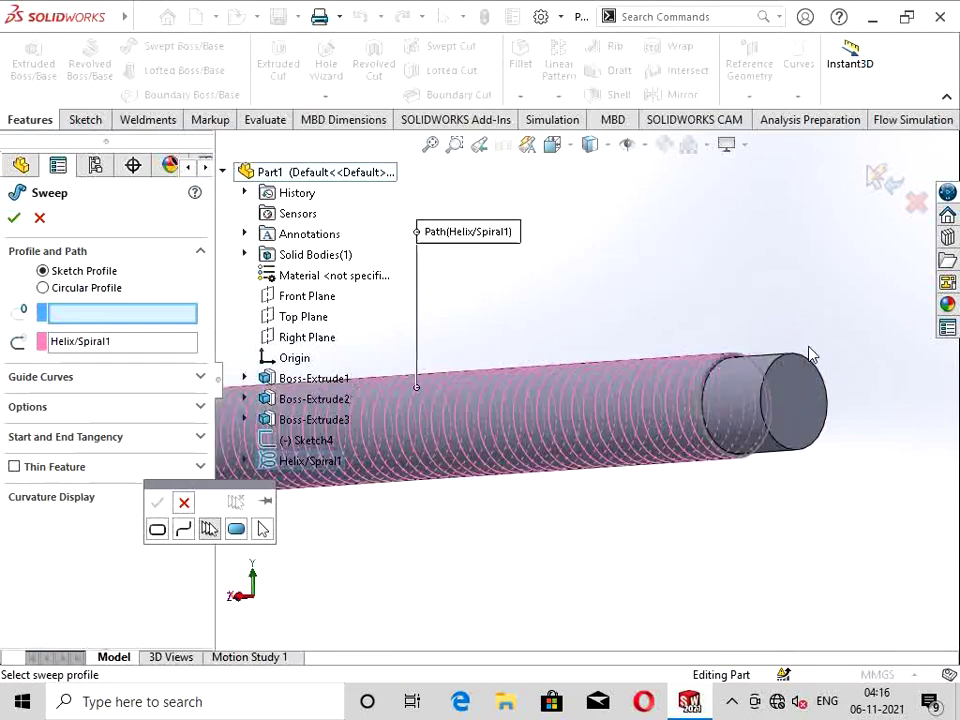
pyautogui.scroll(-2, 810, 353)
pyautogui.scroll(-2, 714, 386)
pyautogui.scroll(-2, 624, 392)
pyautogui.moveTo(600, 383); pyautogui.dragTo(584, 381, button='middle')
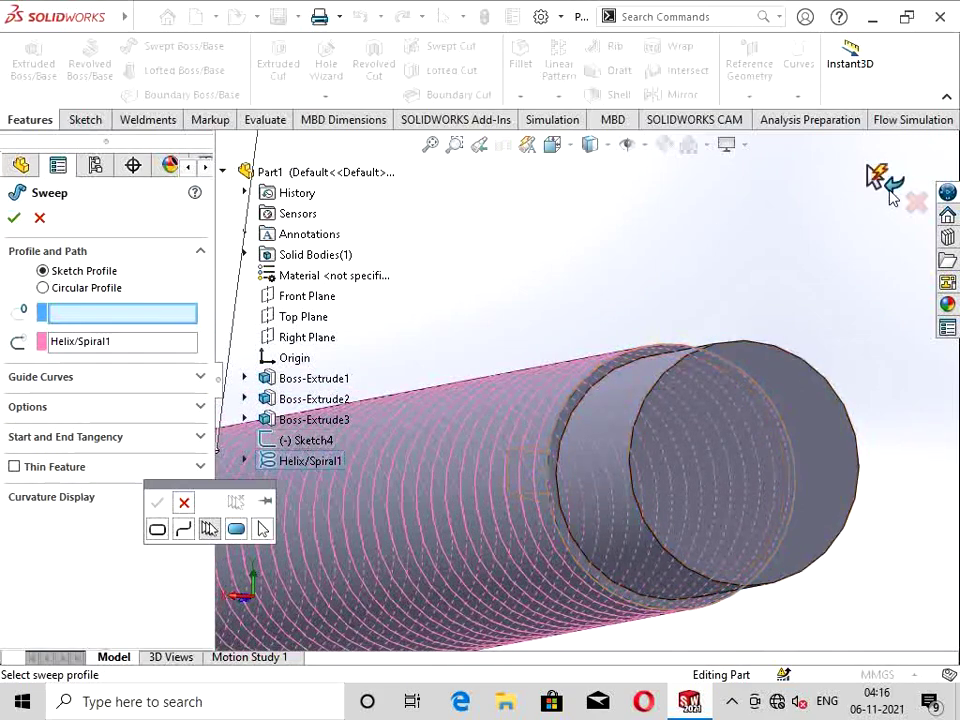
pyautogui.click(660, 334)
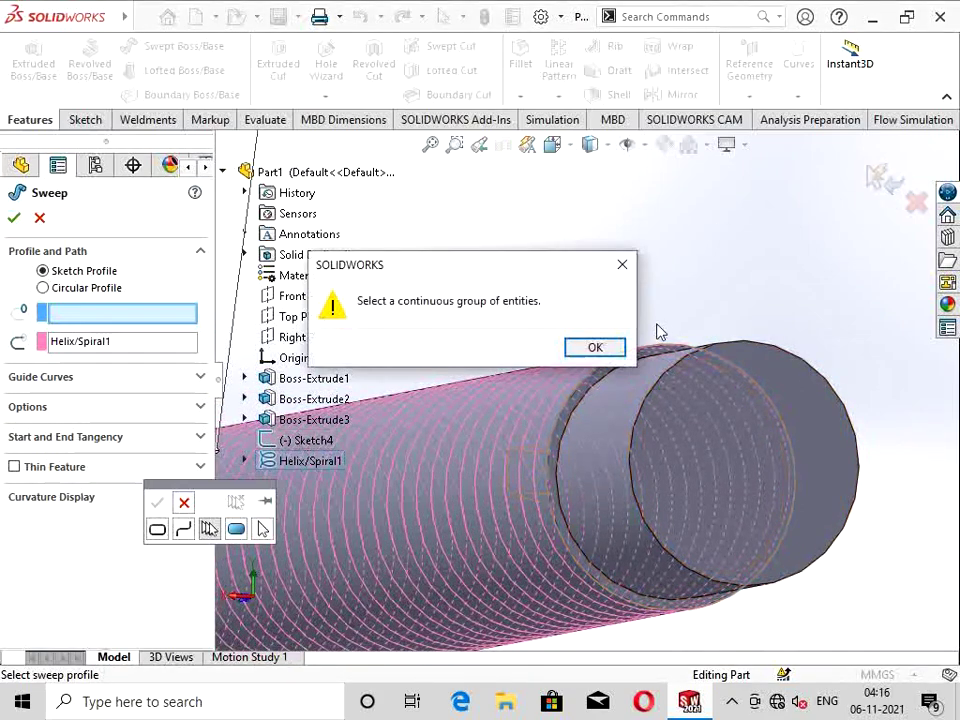
pyautogui.click(624, 265)
pyautogui.click(39, 217)
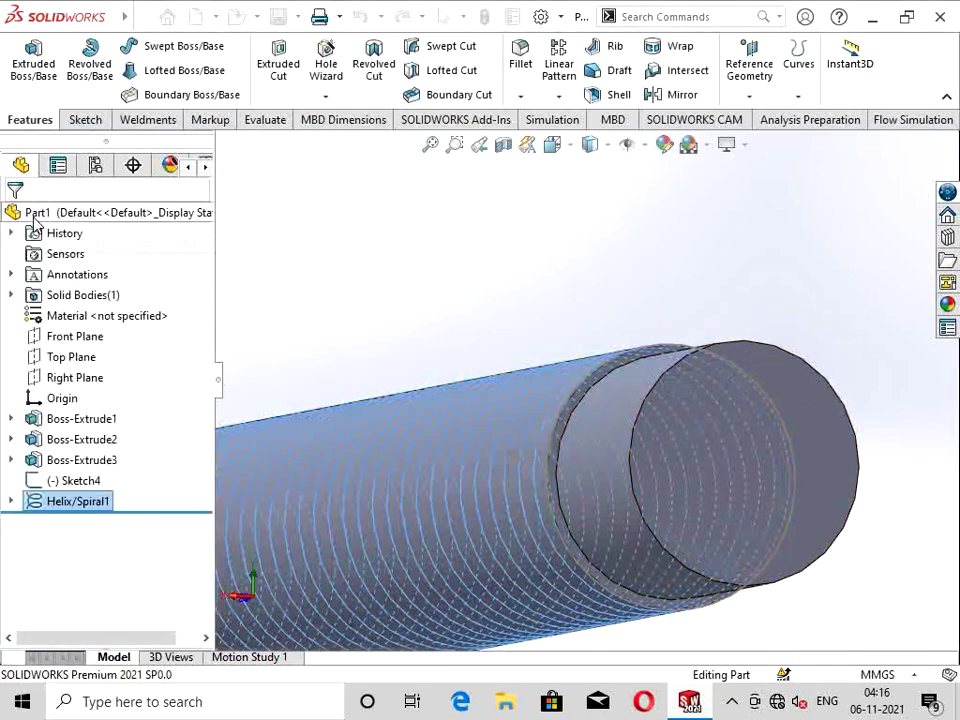
# Step: Delete Helix/Spiral1 from the feature tree
pyautogui.rightClick(87, 504)
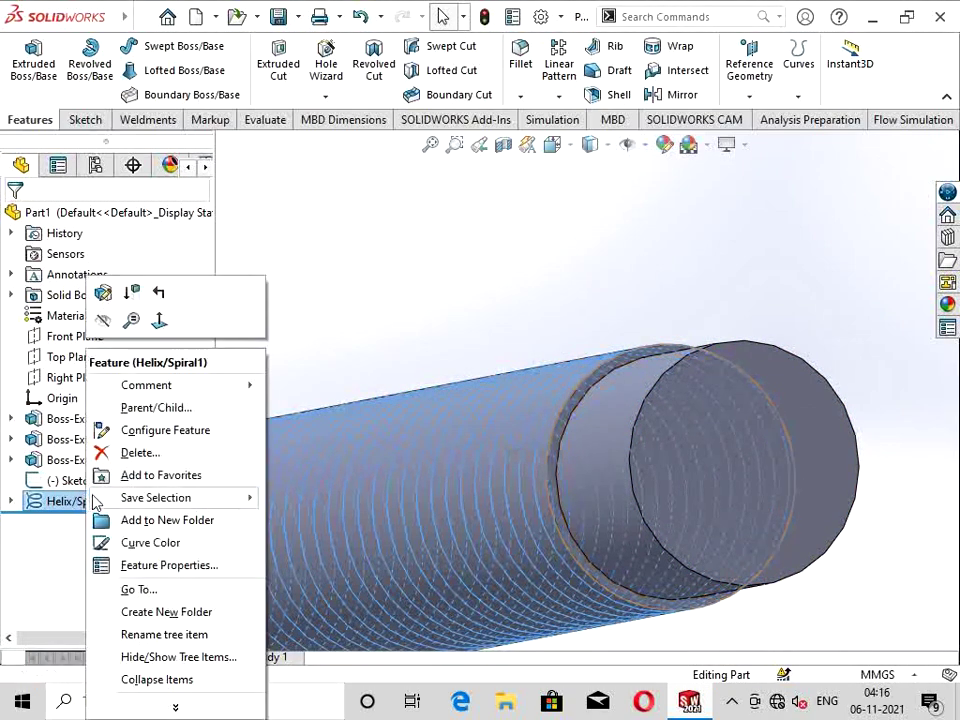
pyautogui.click(132, 452)
pyautogui.click(585, 261)
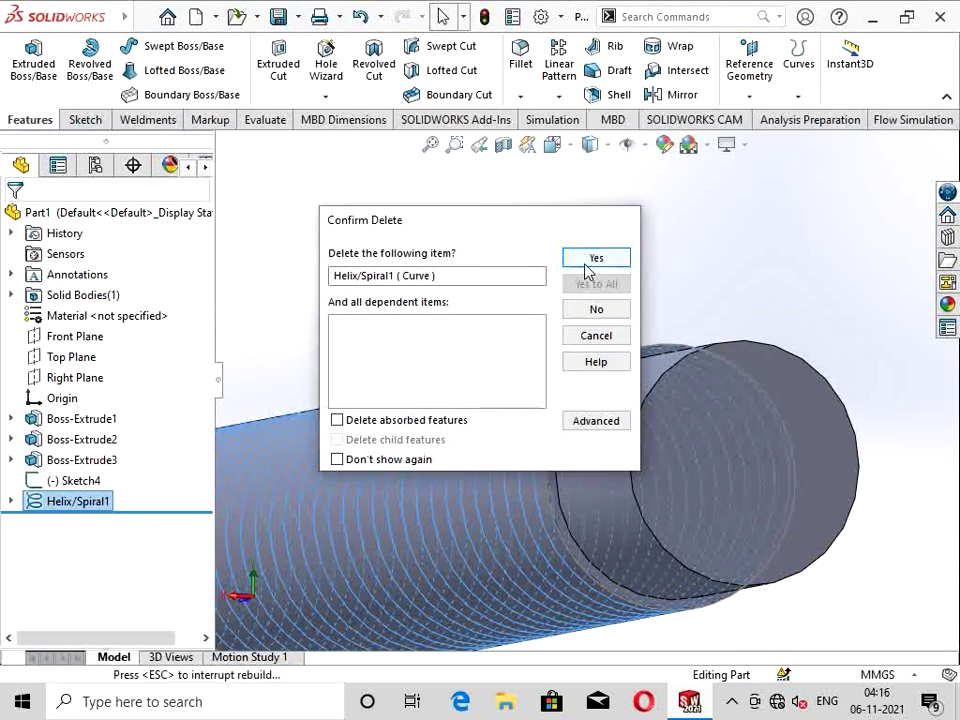
# Step: Reopen Sketch4, trim its profile lines, and exit the sketch
pyautogui.rightClick(77, 482)
pyautogui.click(94, 270)
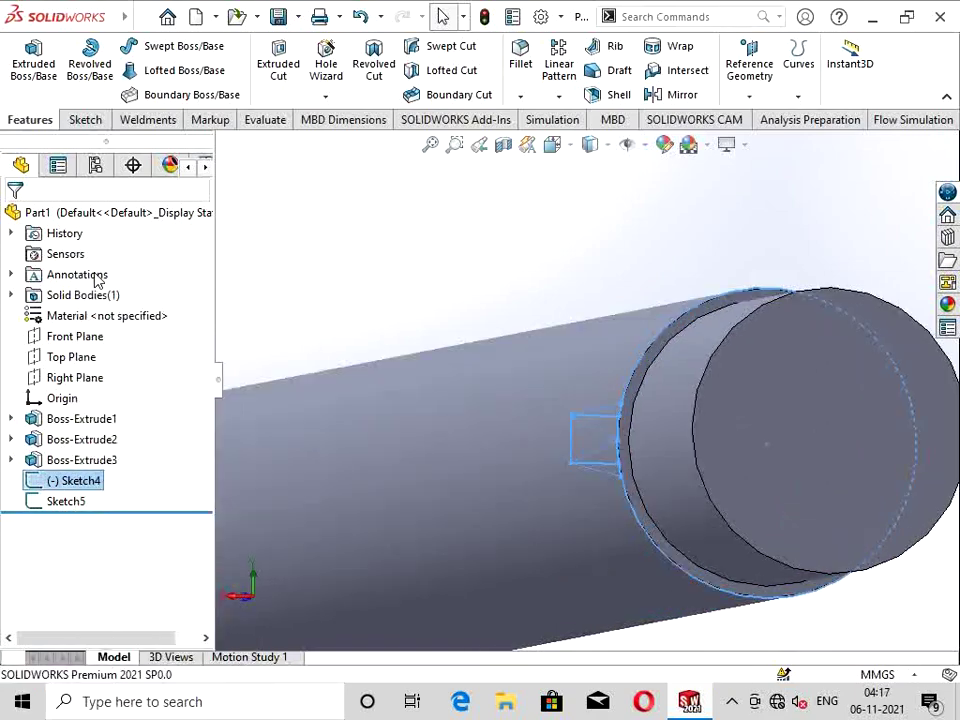
pyautogui.click(272, 66)
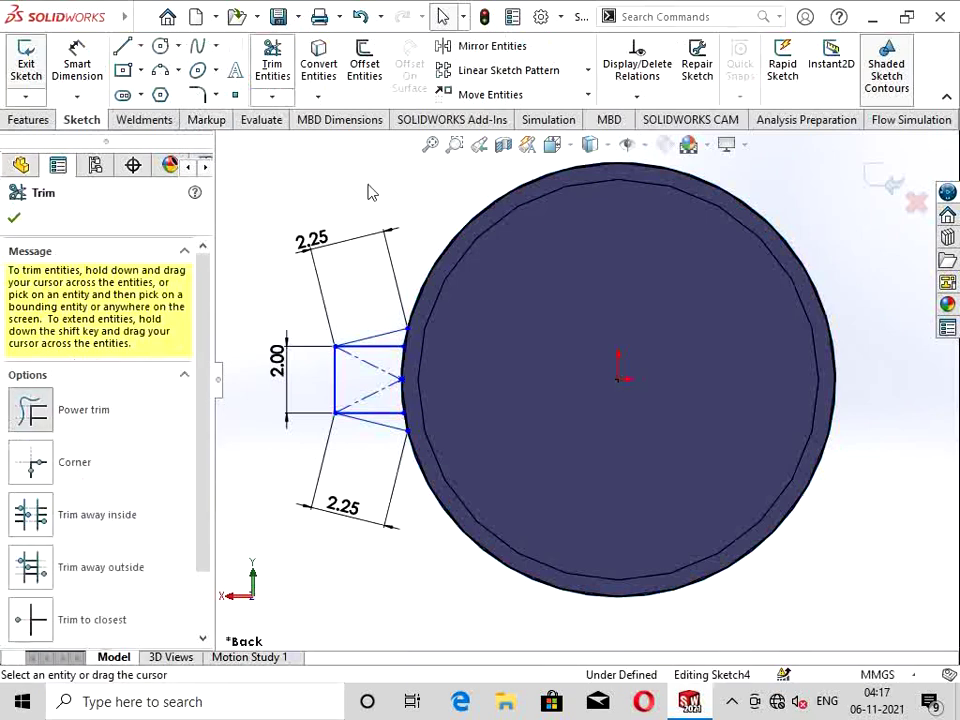
pyautogui.moveTo(370, 192); pyautogui.dragTo(468, 277)
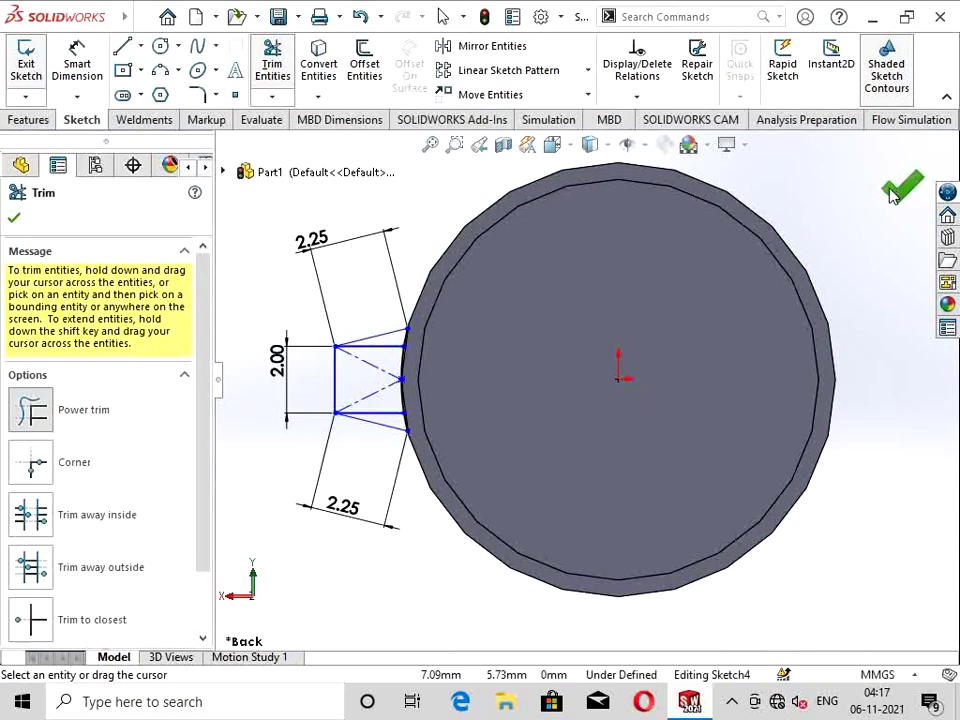
pyautogui.click(900, 188)
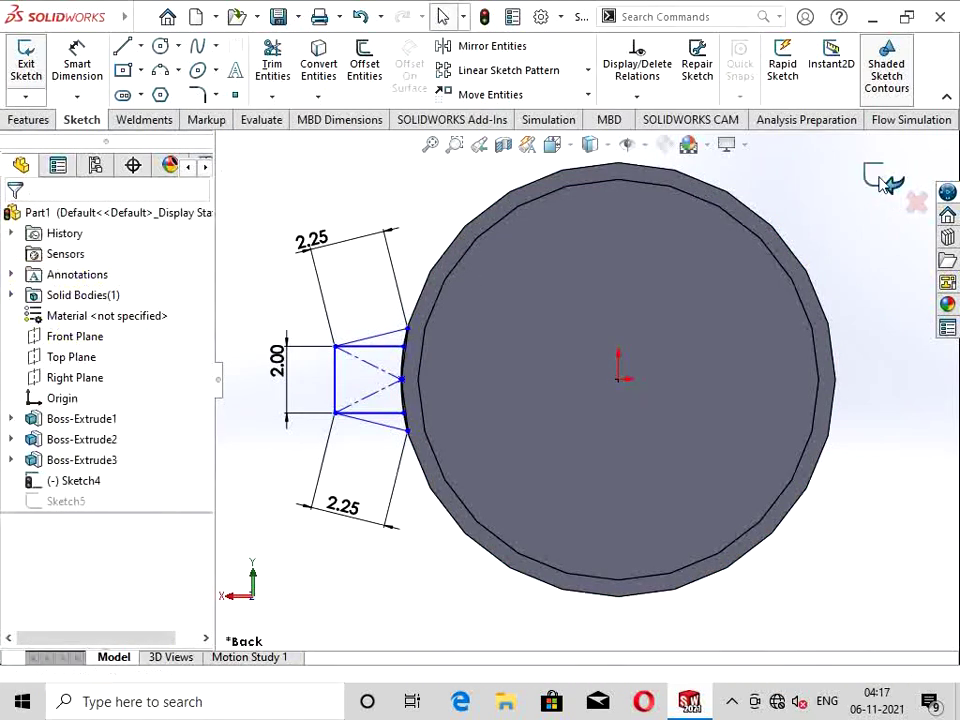
pyautogui.click(878, 178)
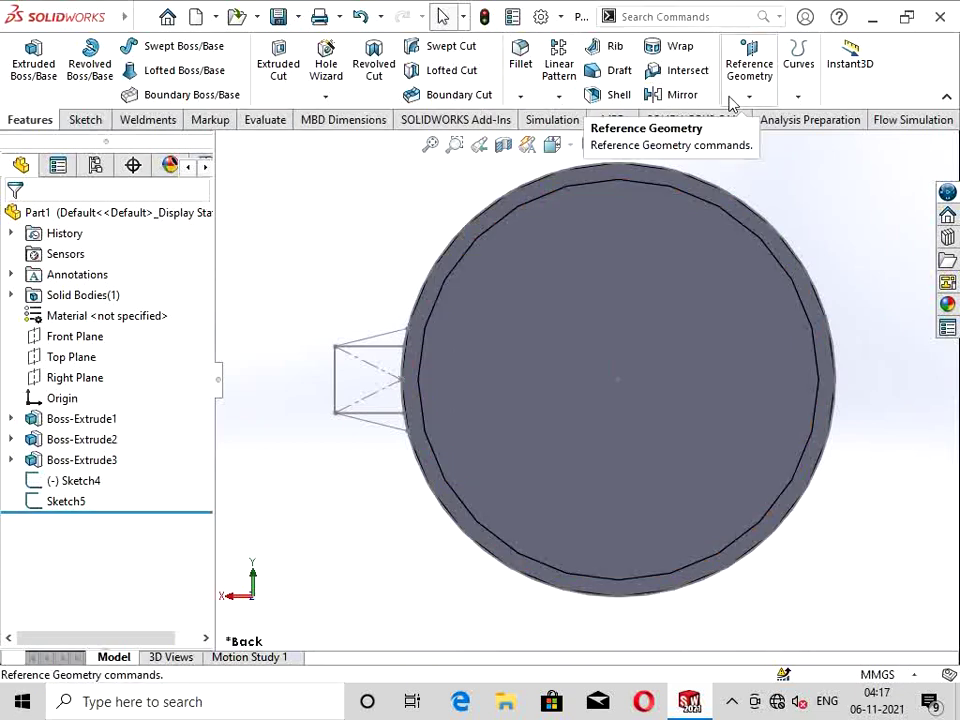
# Step: Create Helix/Spiral2 on Sketch5's circle: 13 mm diameter, 2 mm pitch, 50 revolutions
pyautogui.moveTo(538, 319); pyautogui.dragTo(496, 247, button='middle')
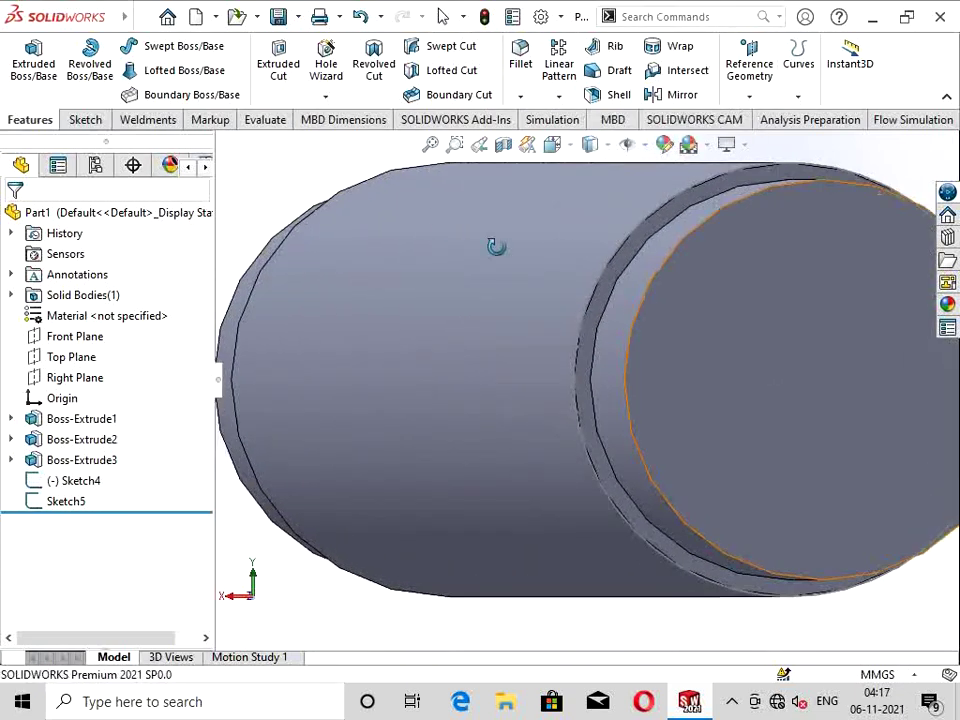
pyautogui.click(72, 480)
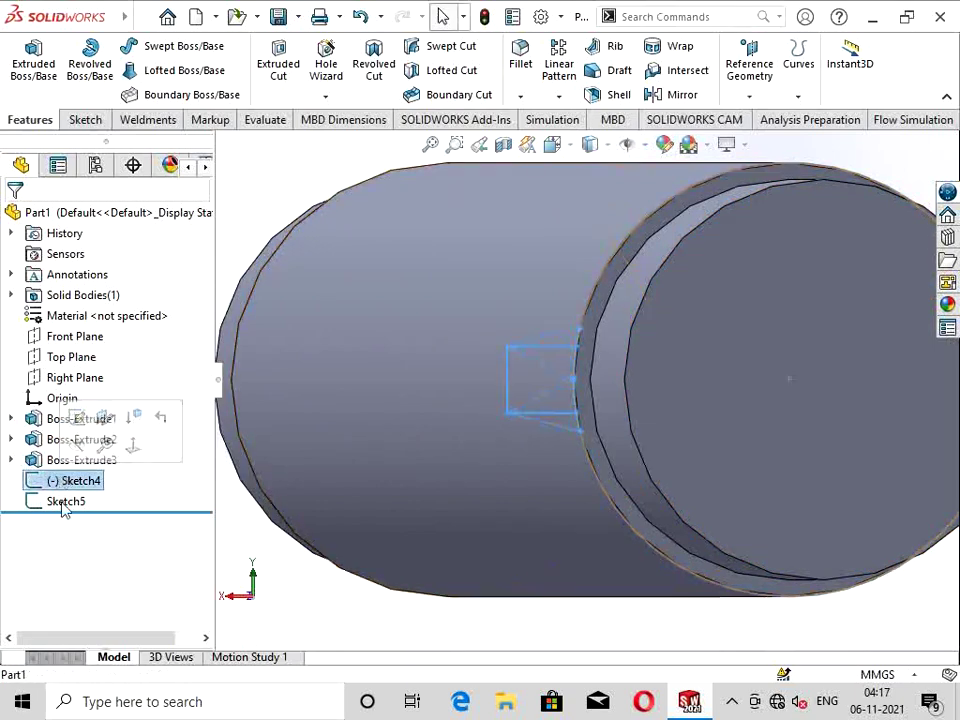
pyautogui.click(63, 503)
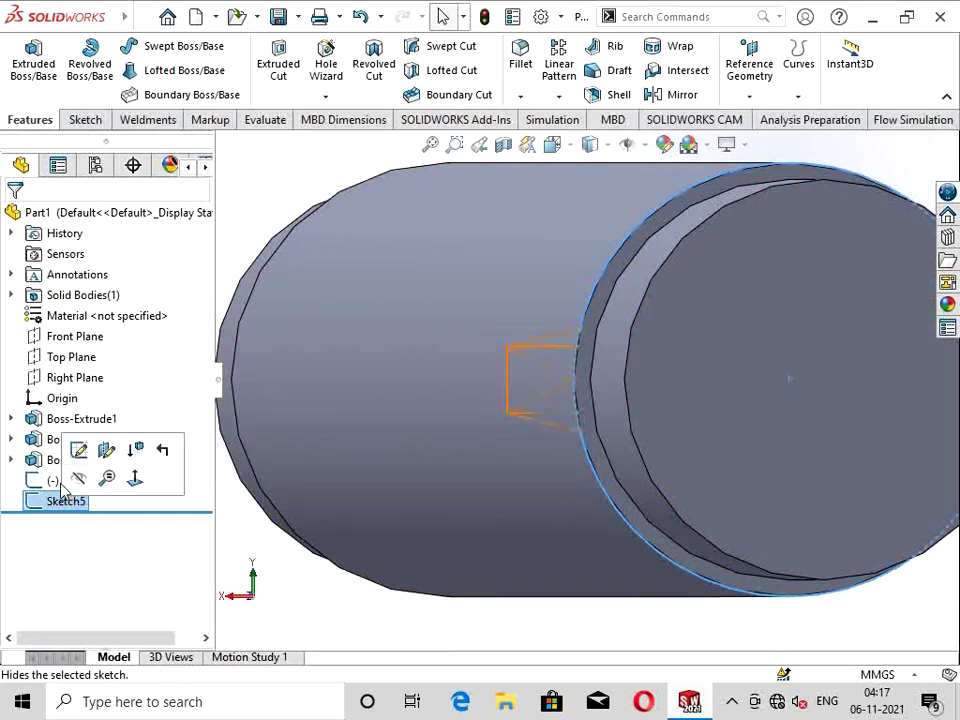
pyautogui.click(60, 482)
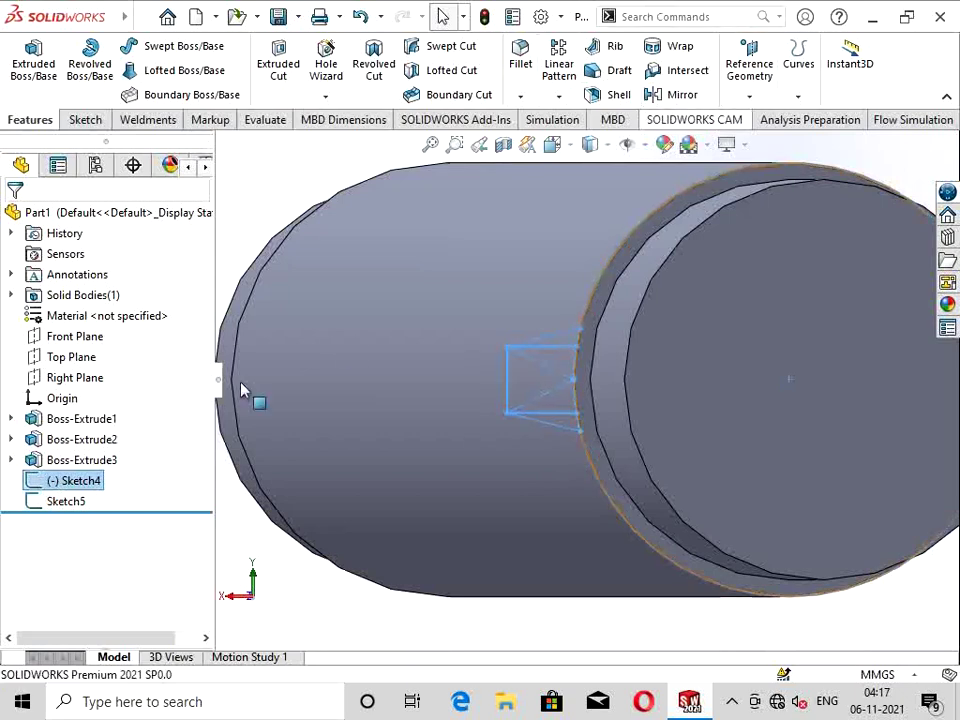
pyautogui.click(72, 501)
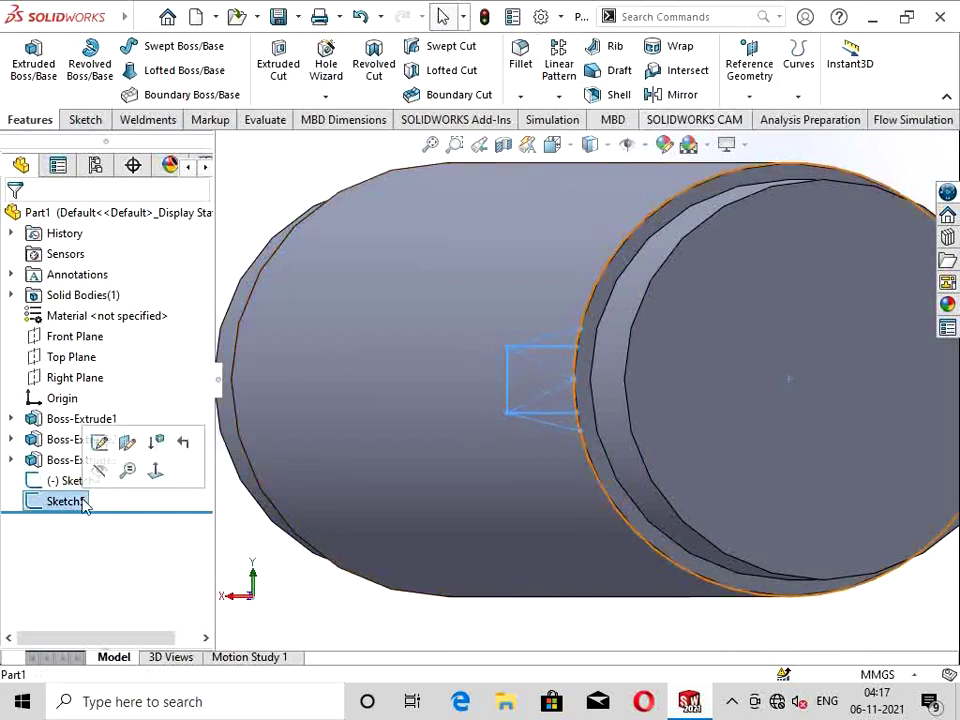
pyautogui.click(749, 96)
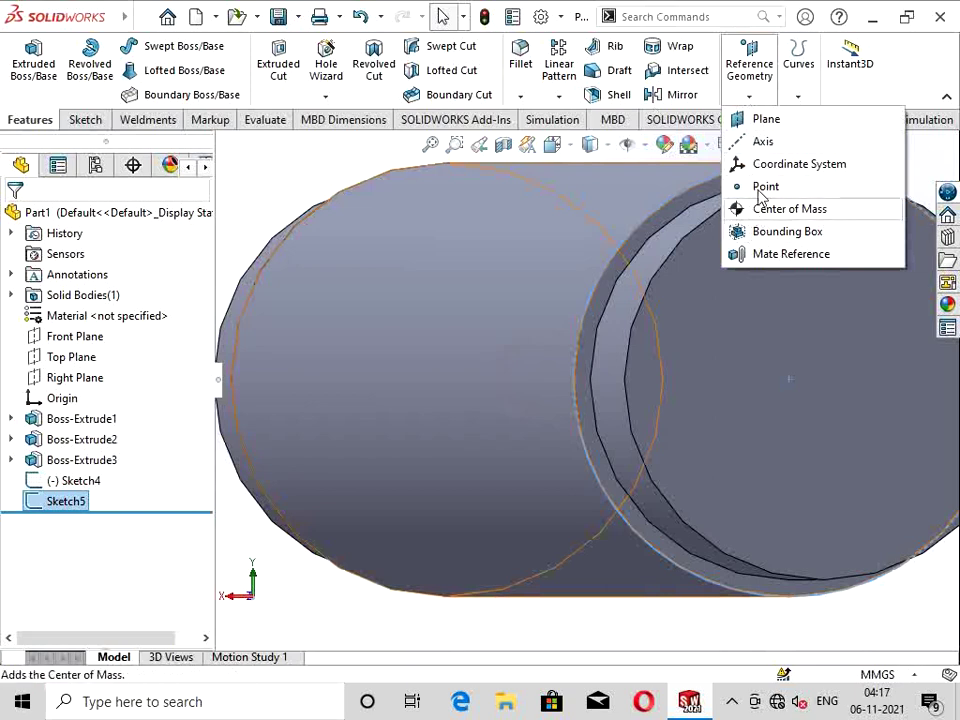
pyautogui.click(797, 96)
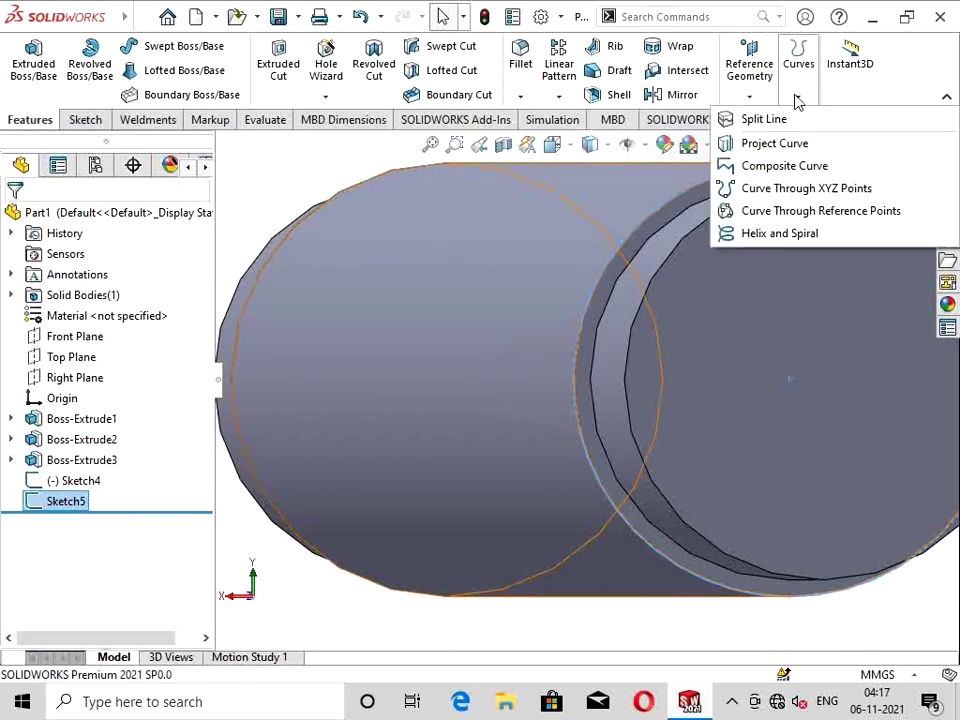
pyautogui.click(783, 234)
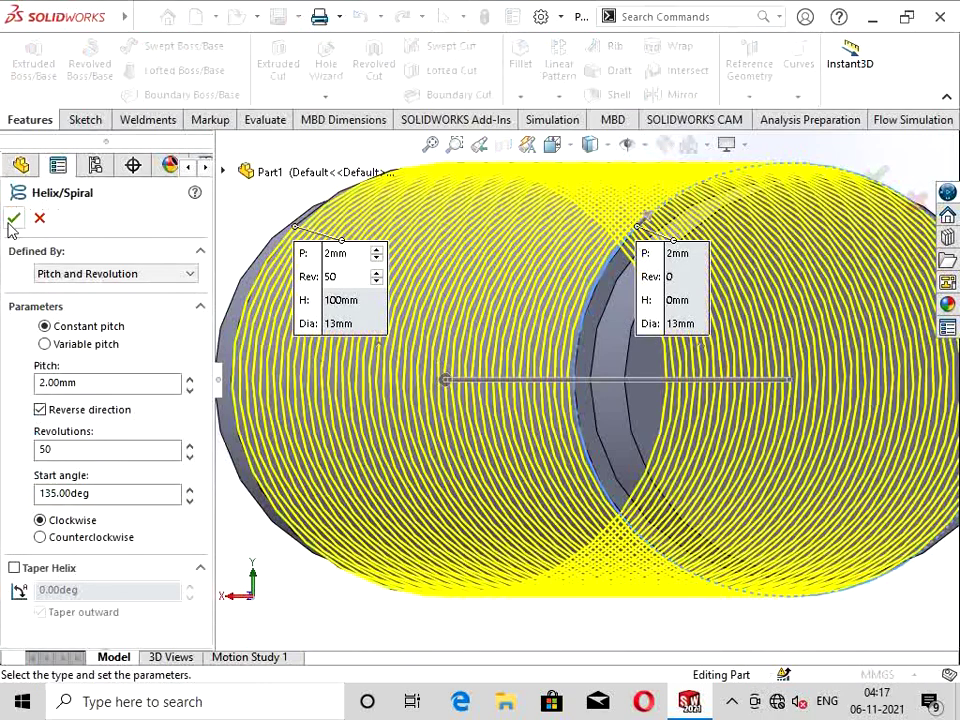
pyautogui.click(12, 221)
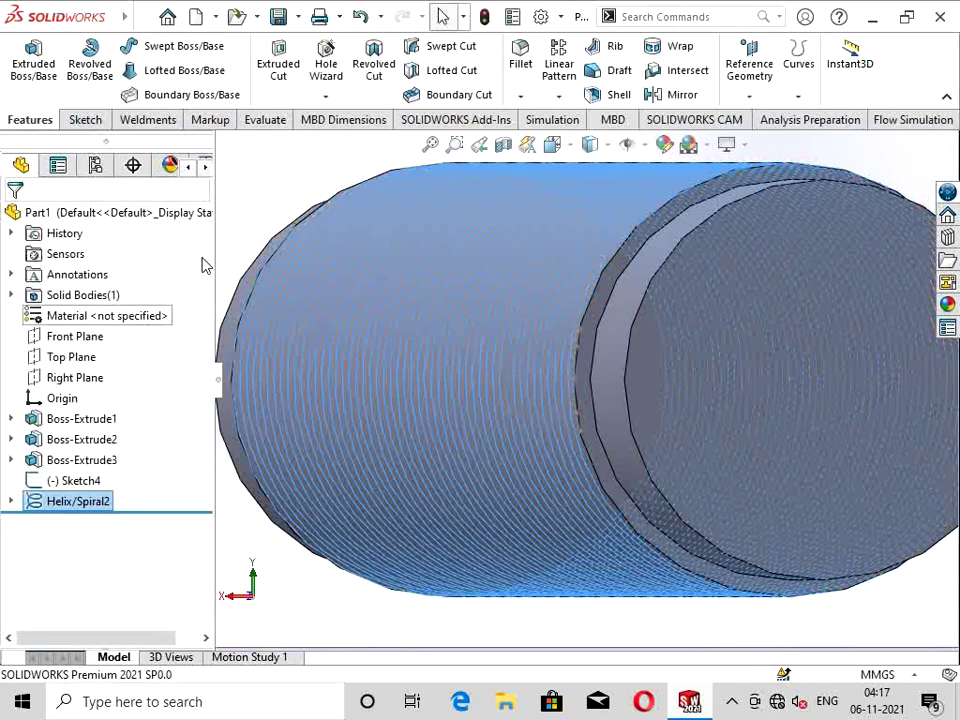
# Step: Start a sweep along Helix/Spiral2, then cancel it so the profile can be fixed
pyautogui.click(160, 52)
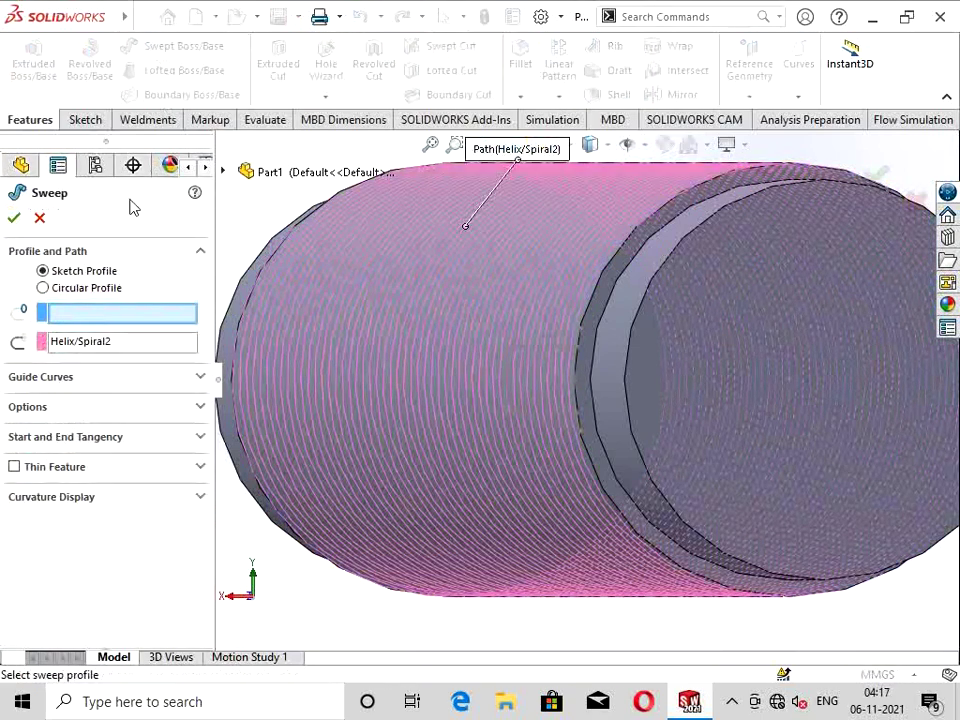
pyautogui.click(222, 172)
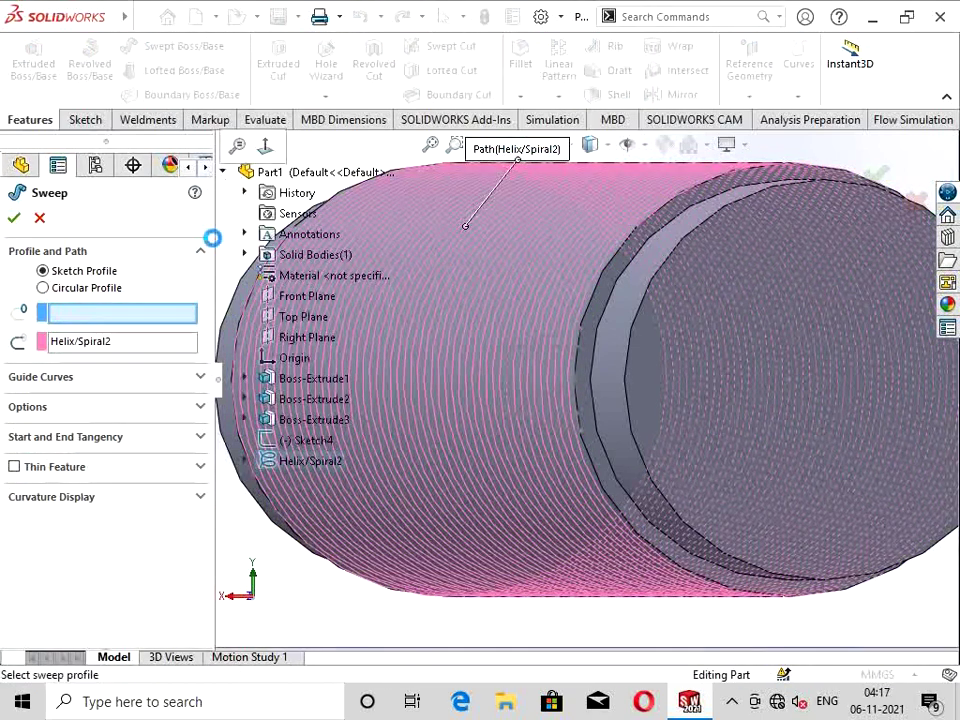
pyautogui.rightClick(287, 448)
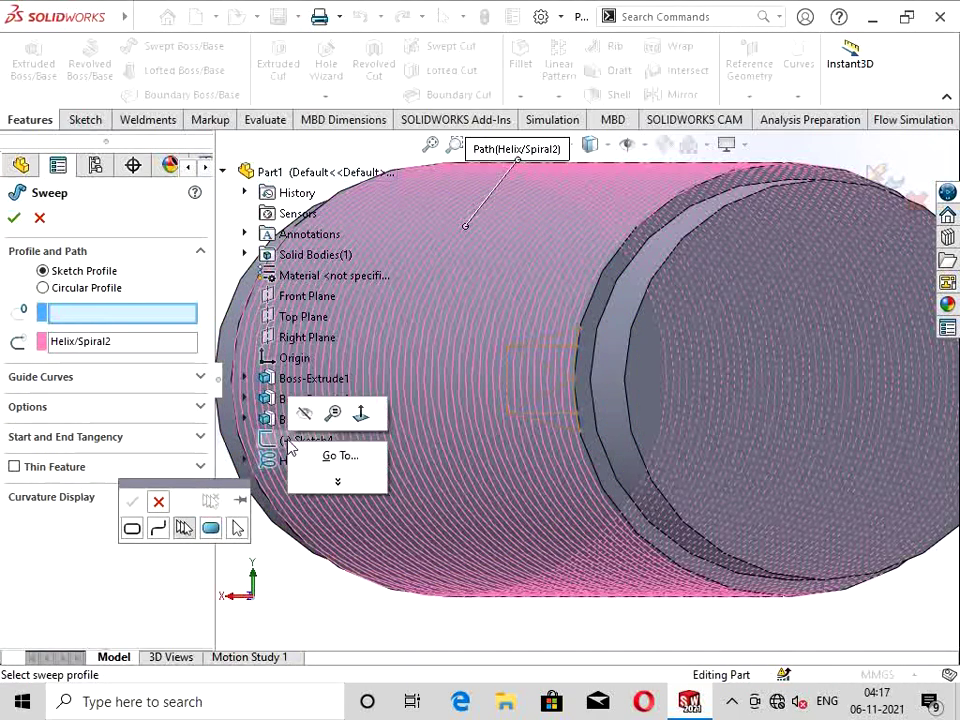
pyautogui.click(12, 222)
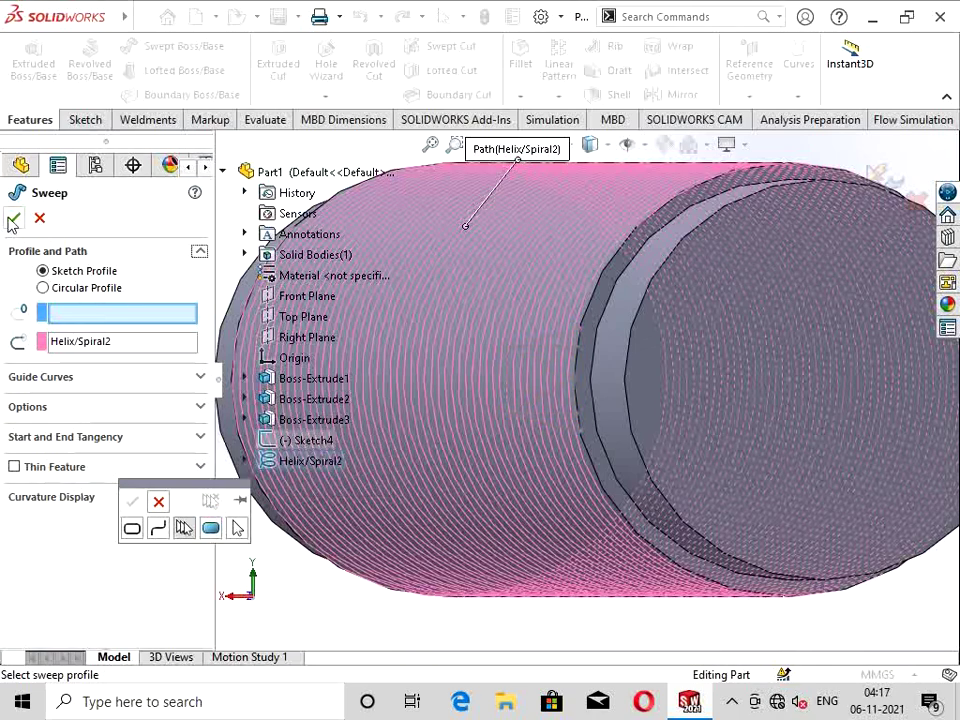
pyautogui.click(14, 219)
pyautogui.click(40, 219)
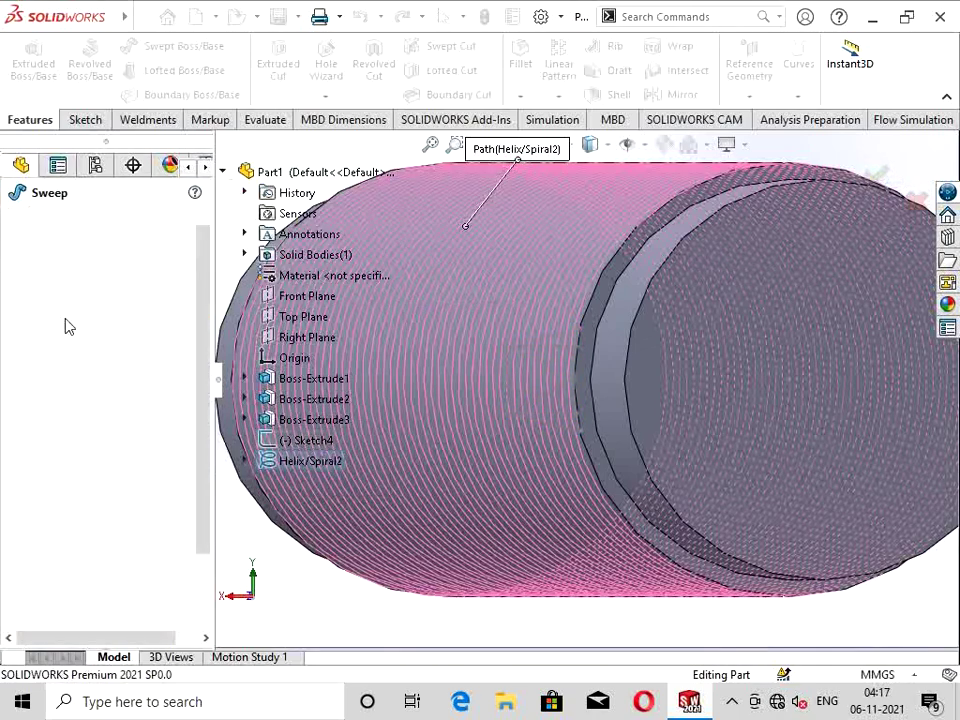
# Step: Trim Sketch4's top, construction and bottom stray lines into one closed trapezoid profile
pyautogui.rightClick(72, 481)
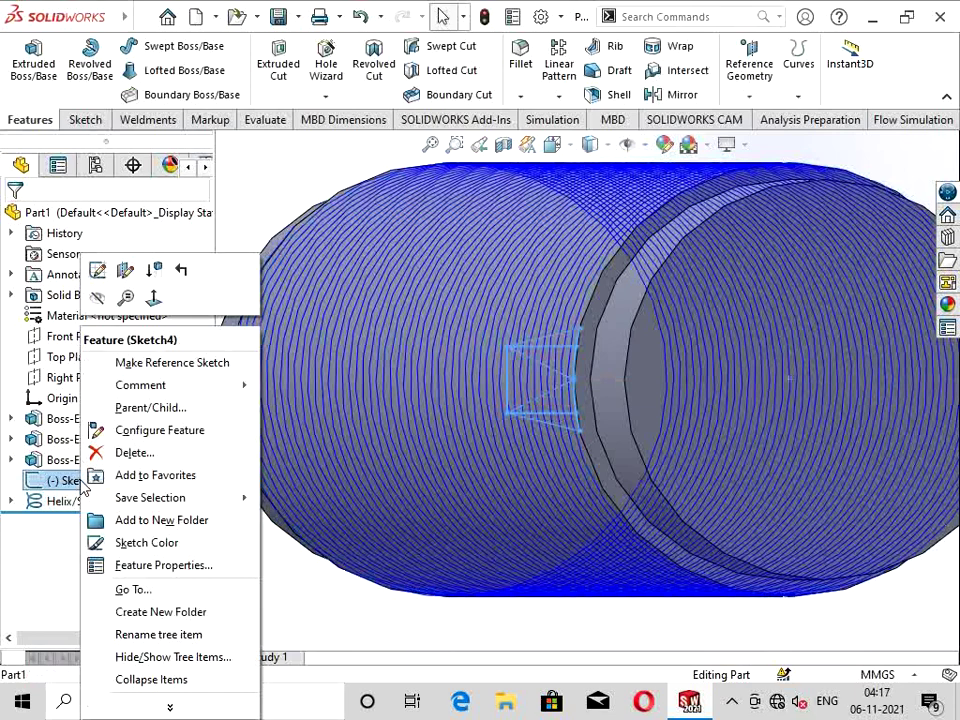
pyautogui.click(98, 270)
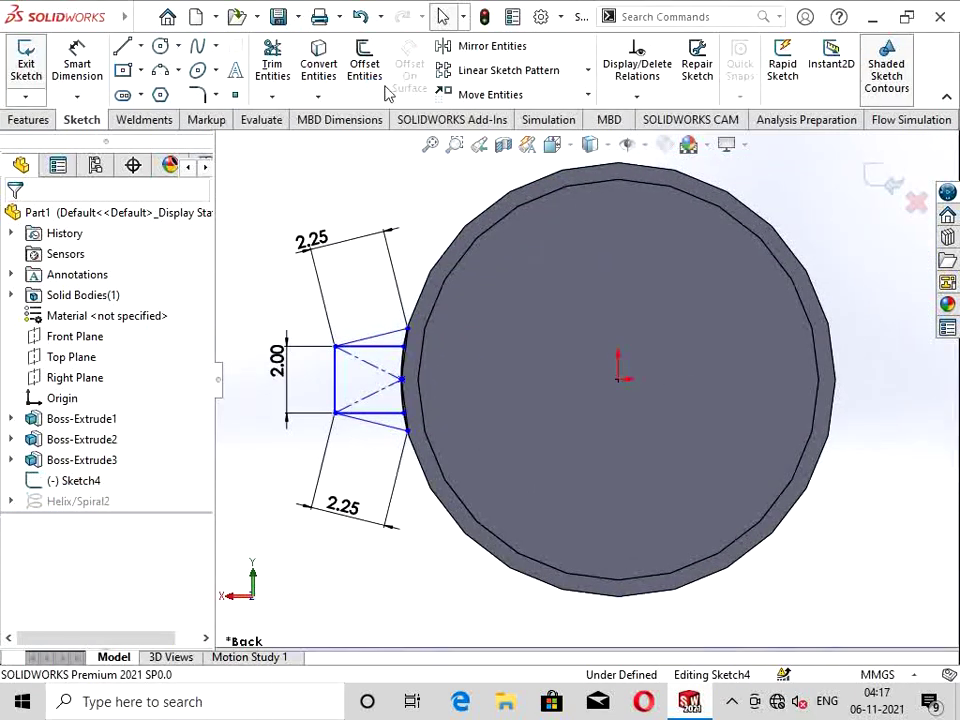
pyautogui.click(272, 62)
pyautogui.scroll(-1, 385, 340)
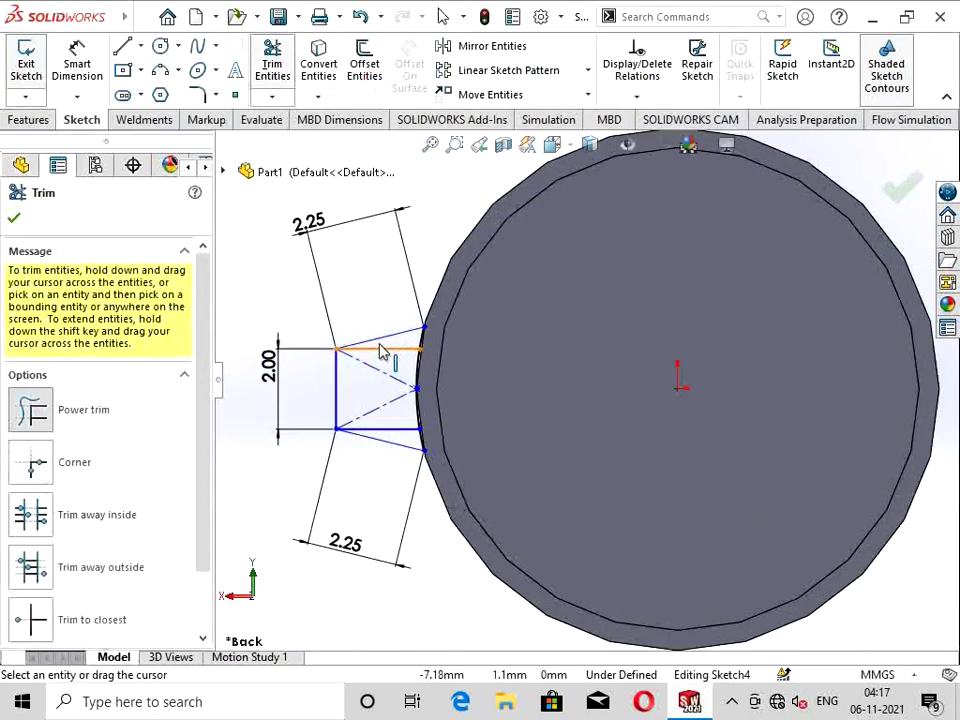
pyautogui.scroll(-3, 381, 354)
pyautogui.scroll(-1, 431, 368)
pyautogui.moveTo(508, 397)
pyautogui.mouseDown()
pyautogui.moveTo(493, 446)
pyautogui.moveTo(490, 582)
pyautogui.mouseUp()
pyautogui.moveTo(503, 630); pyautogui.dragTo(501, 626)
pyautogui.scroll(2, 505, 600)
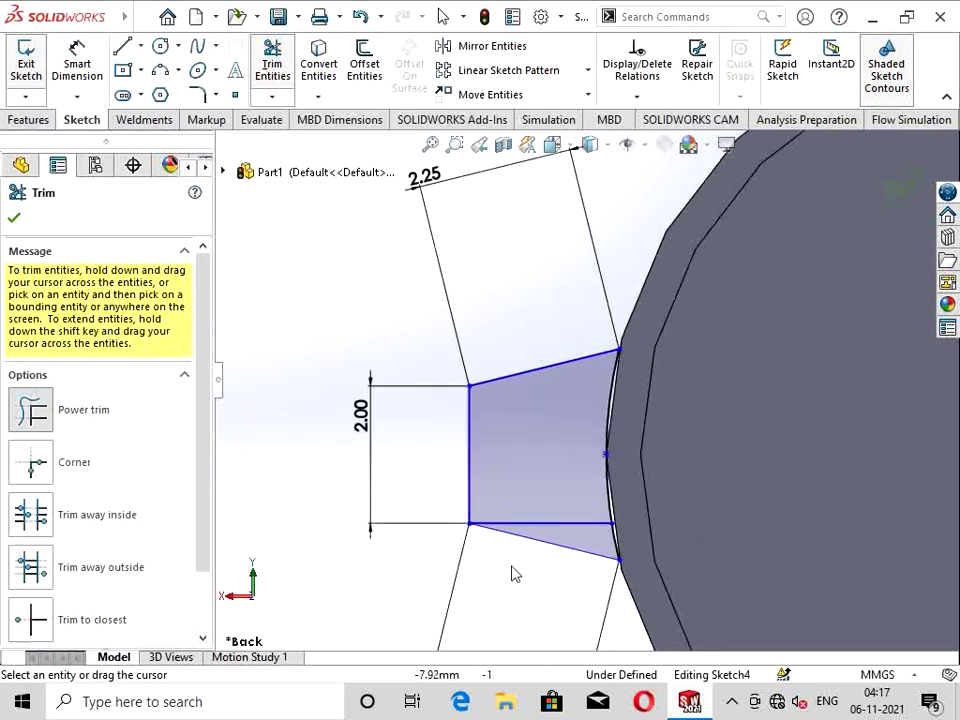
pyautogui.moveTo(553, 515); pyautogui.dragTo(556, 532)
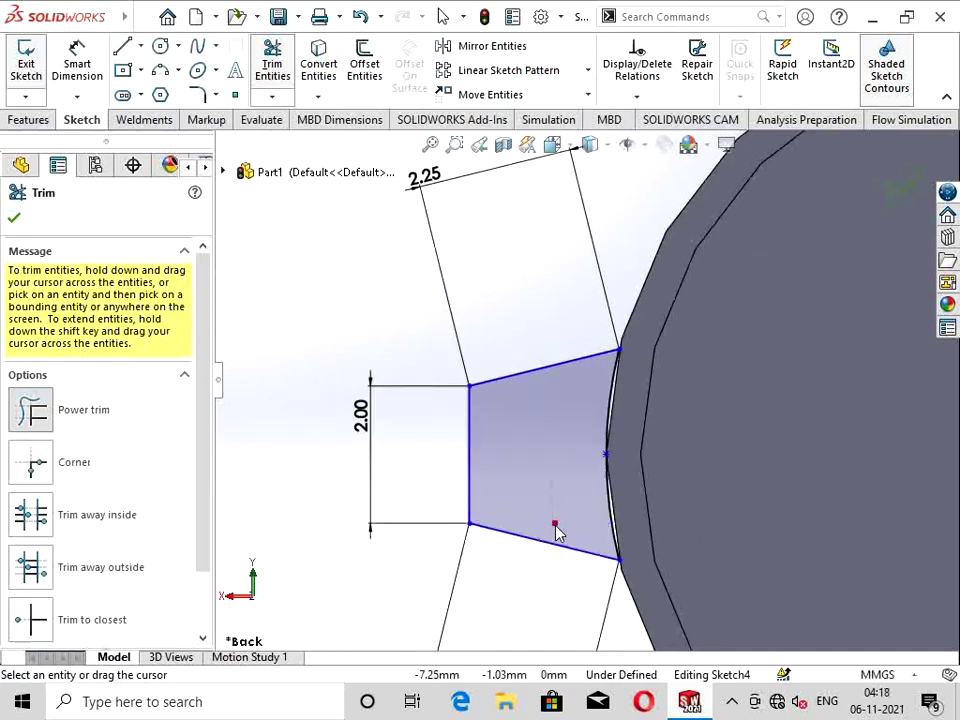
pyautogui.click(902, 185)
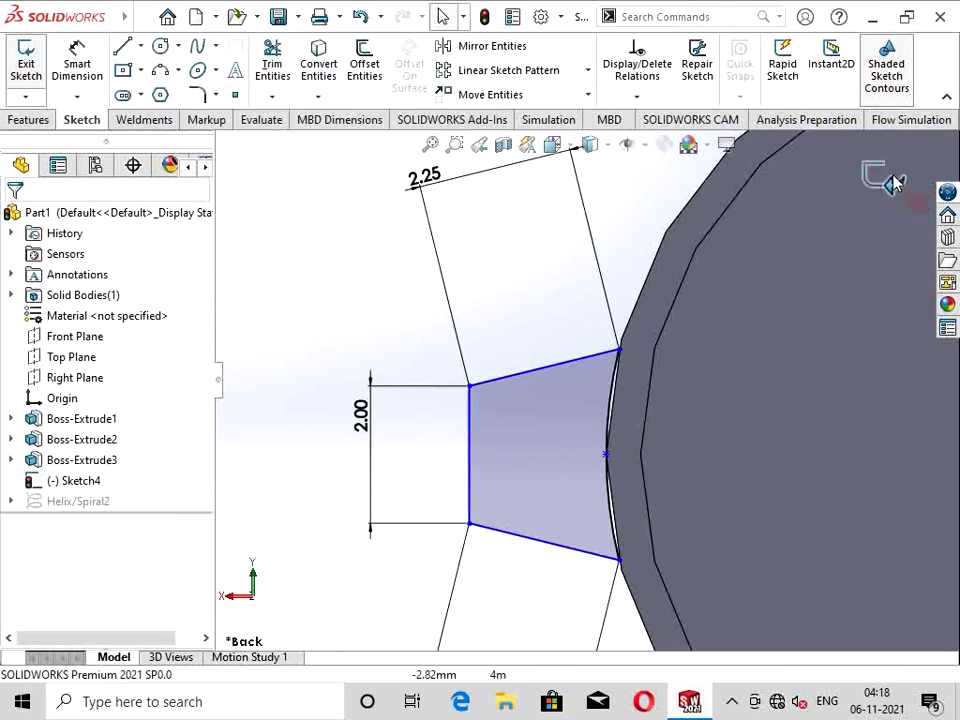
pyautogui.click(893, 183)
pyautogui.scroll(5, 750, 305)
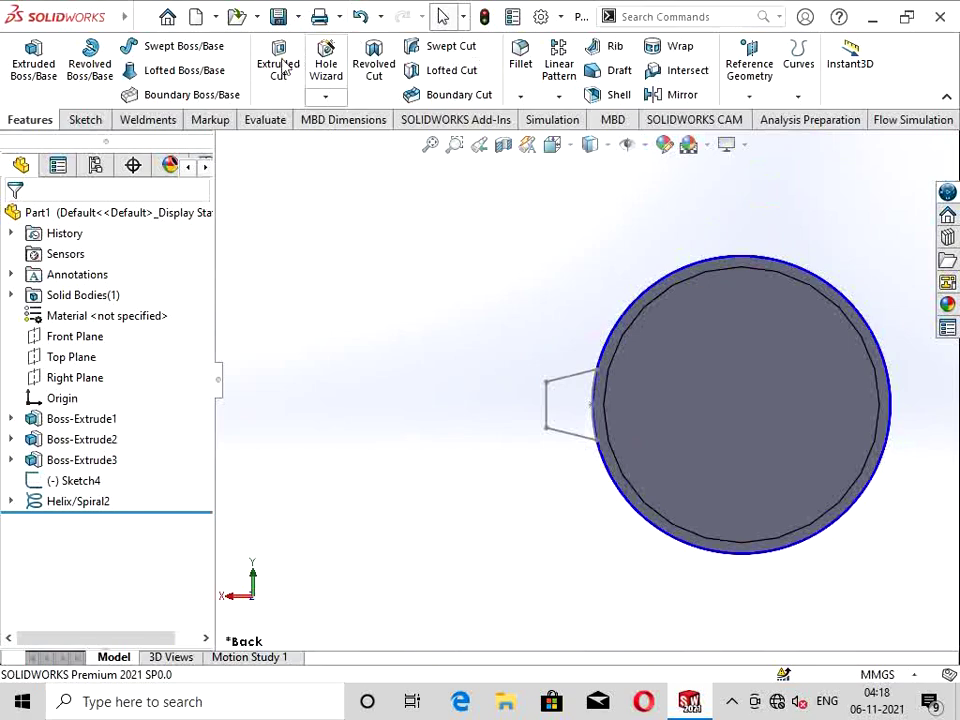
# Step: Sweep the Sketch4 profile along Helix/Spiral2 to create the thread Sweep1
pyautogui.click(212, 47)
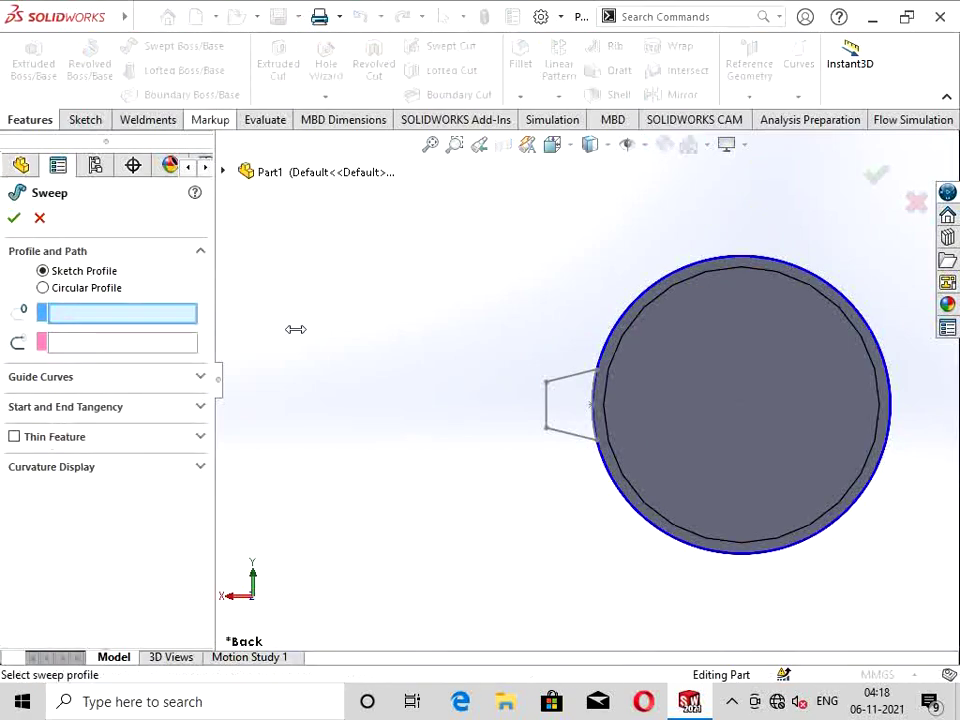
pyautogui.click(573, 440)
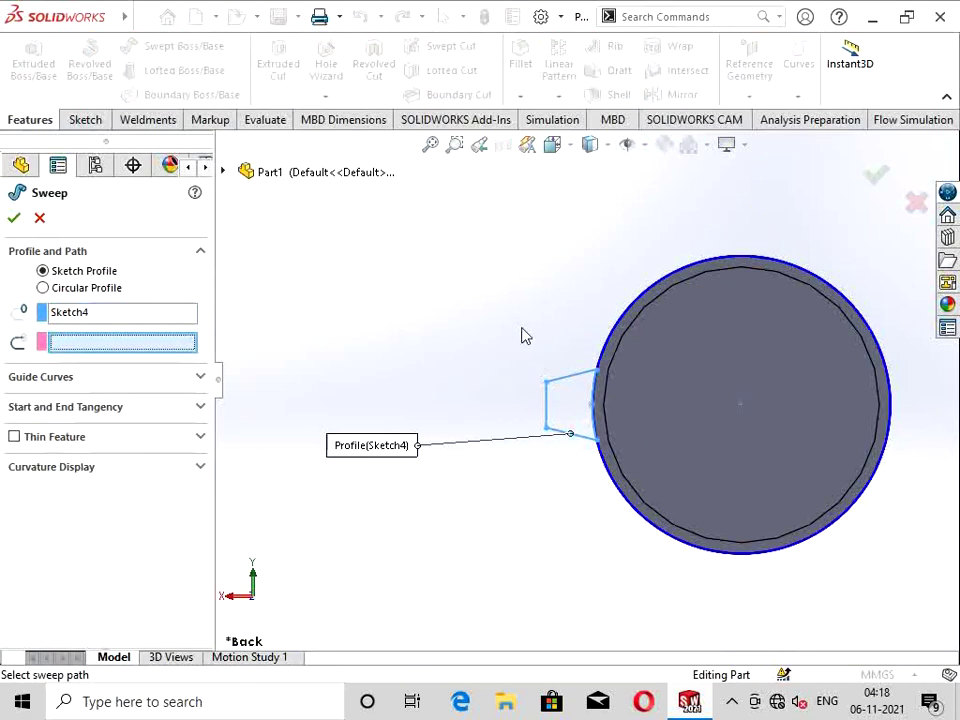
pyautogui.hotkey('shift', 'Right')
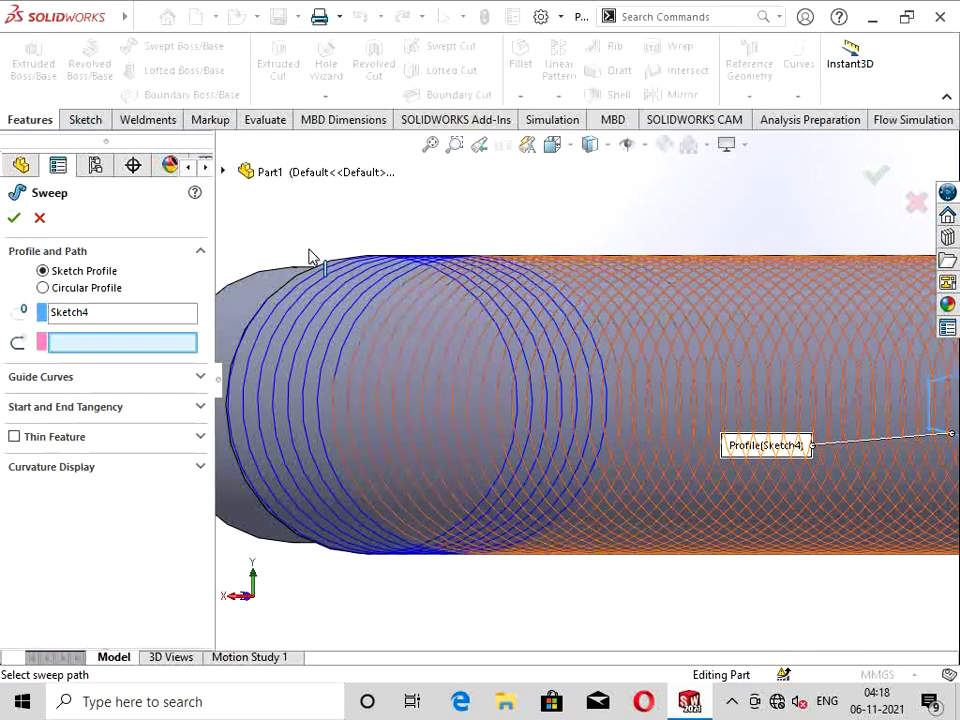
pyautogui.click(268, 174)
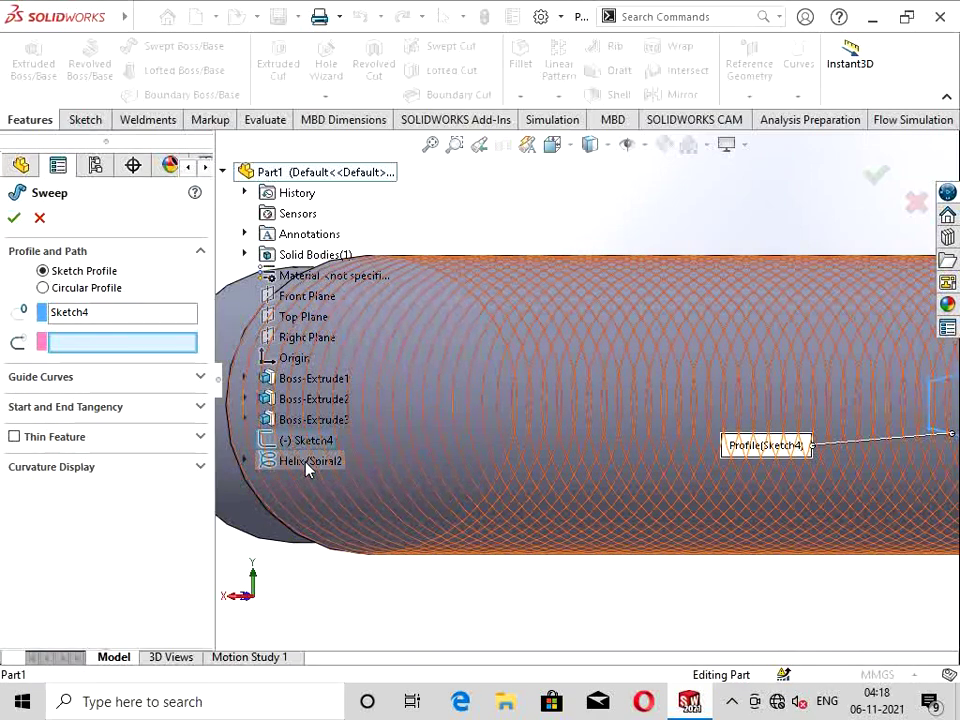
pyautogui.click(308, 464)
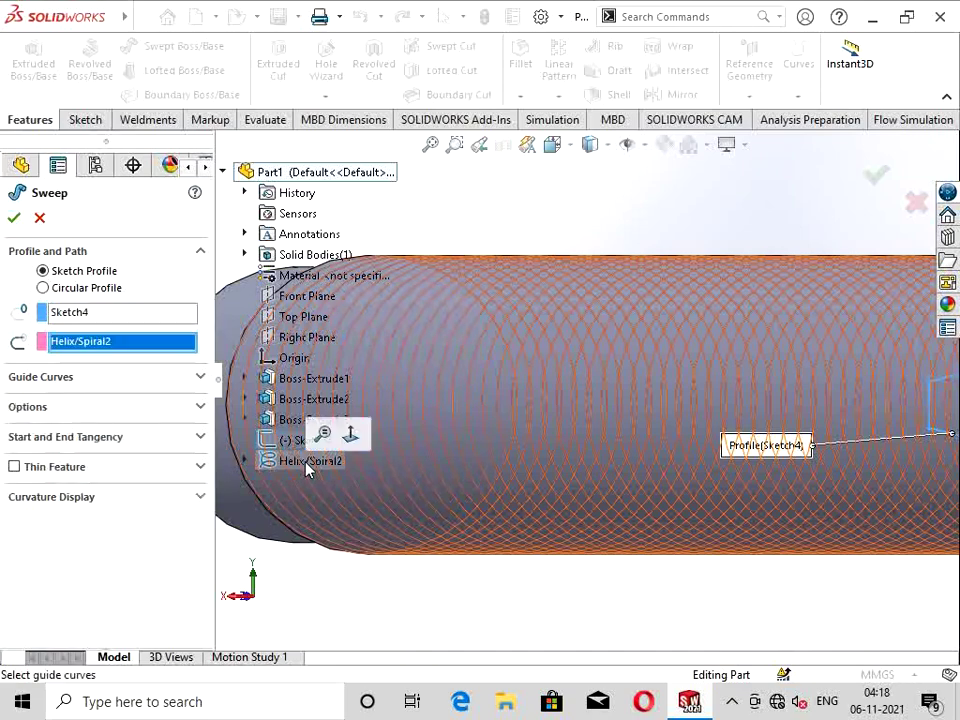
pyautogui.click(15, 221)
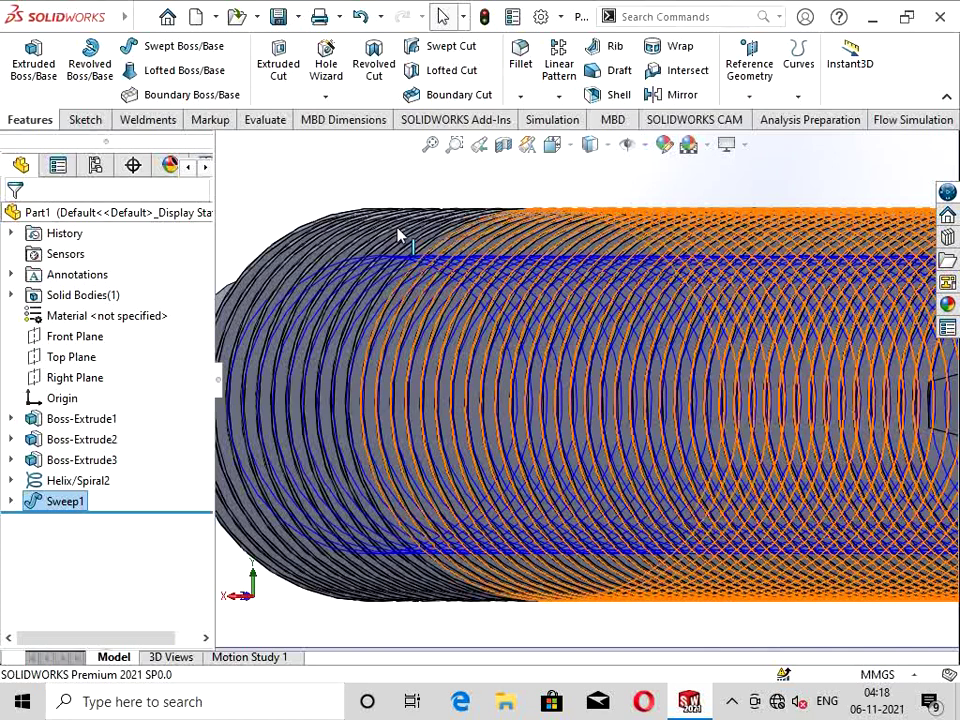
# Step: Fit, orbit and zoom around the rod to inspect Sweep1's thread turns
pyautogui.press('f')
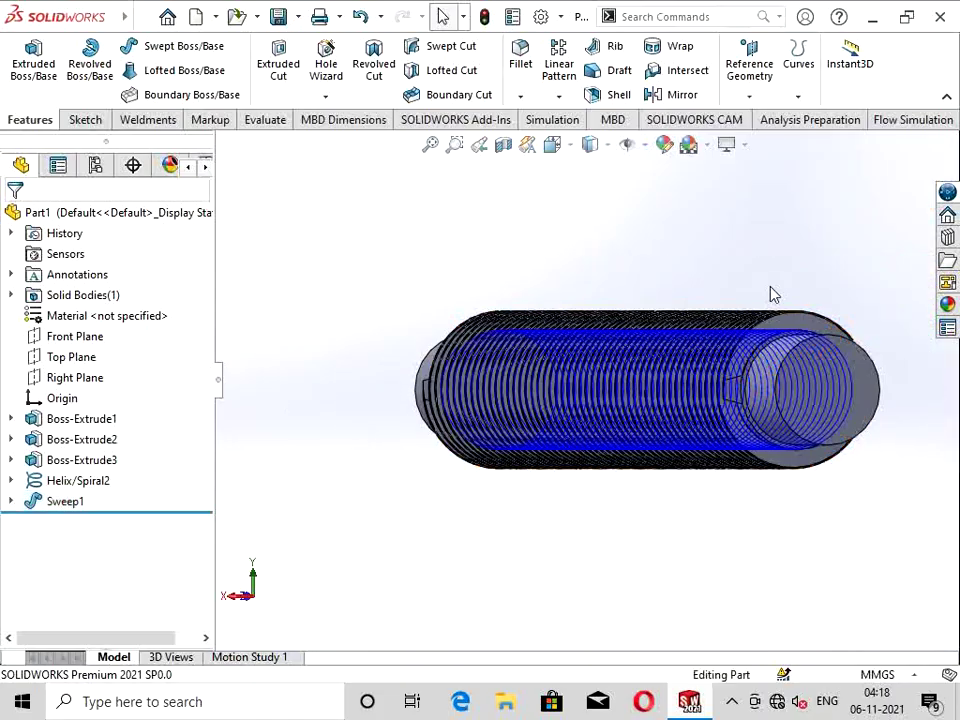
pyautogui.moveTo(768, 293)
pyautogui.mouseDown(button='middle')
pyautogui.moveTo(755, 377)
pyautogui.moveTo(882, 292)
pyautogui.moveTo(861, 289)
pyautogui.mouseUp(button='middle')
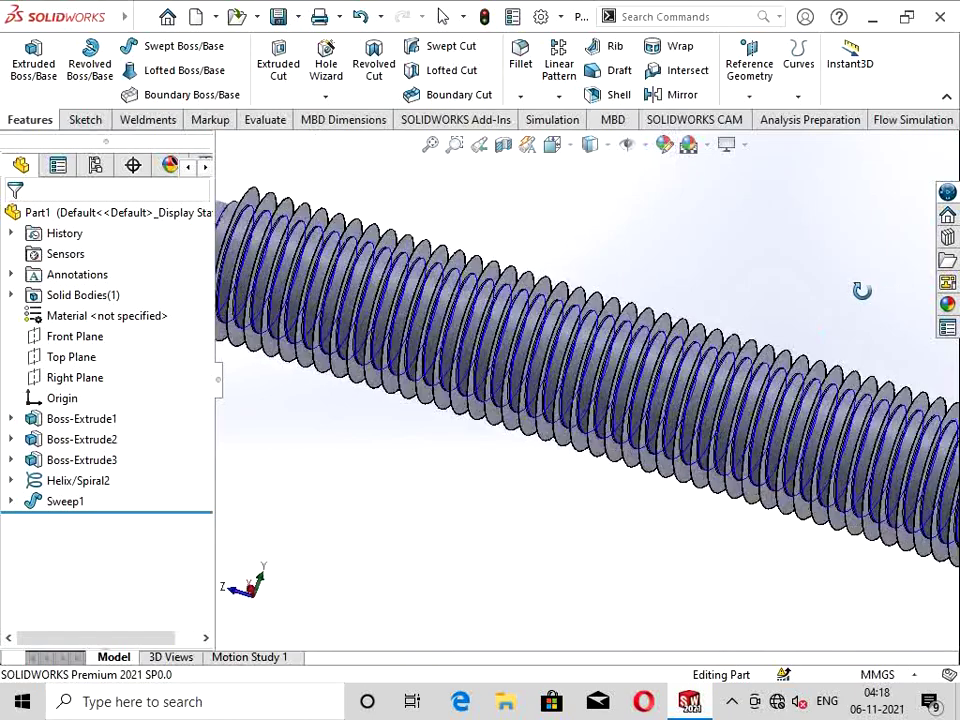
pyautogui.scroll(3, 801, 343)
pyautogui.scroll(2, 738, 420)
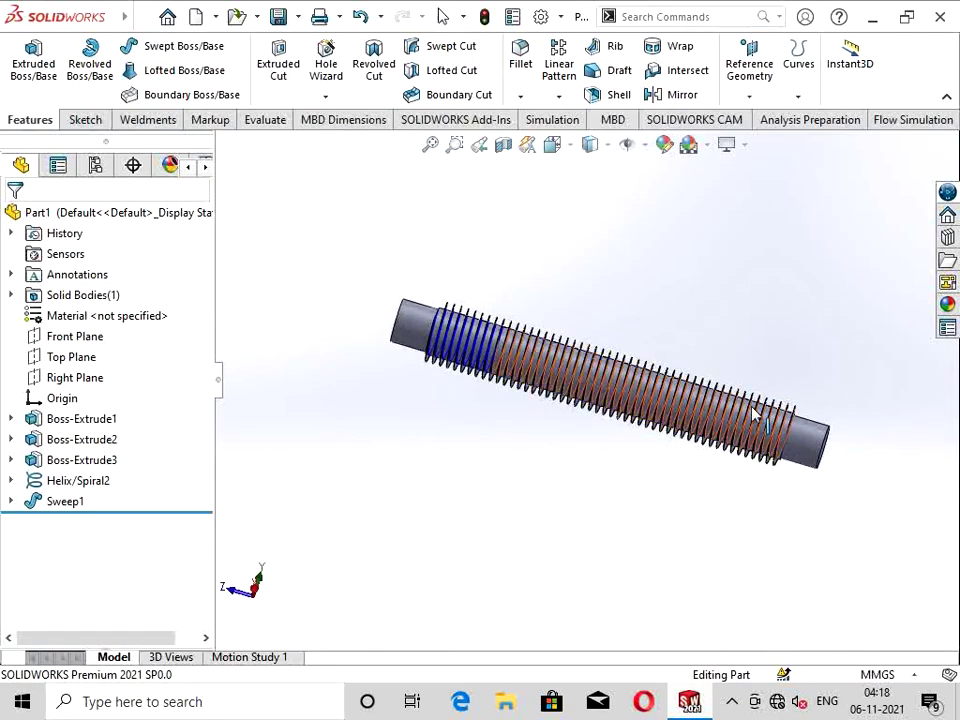
pyautogui.scroll(-1, 672, 383)
pyautogui.scroll(-2, 634, 394)
pyautogui.scroll(-1, 634, 394)
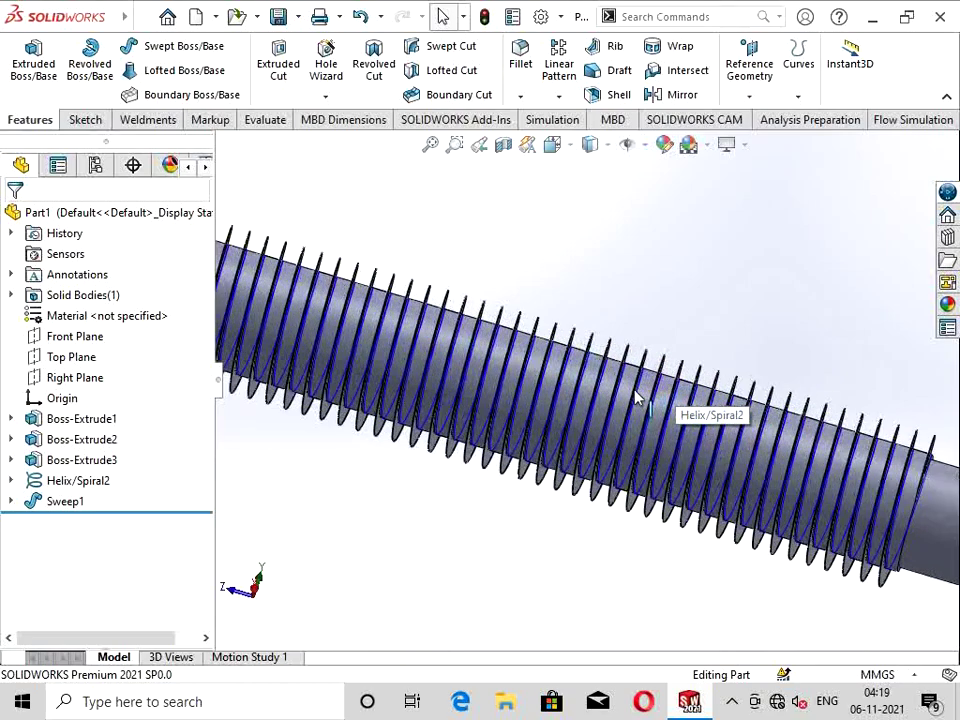
pyautogui.scroll(-1, 634, 396)
pyautogui.scroll(-2, 632, 400)
pyautogui.scroll(-1, 630, 402)
pyautogui.moveTo(621, 411)
pyautogui.mouseDown(button='middle')
pyautogui.moveTo(604, 396)
pyautogui.moveTo(623, 404)
pyautogui.mouseUp(button='middle')
pyautogui.scroll(2, 623, 404)
pyautogui.scroll(2, 623, 404)
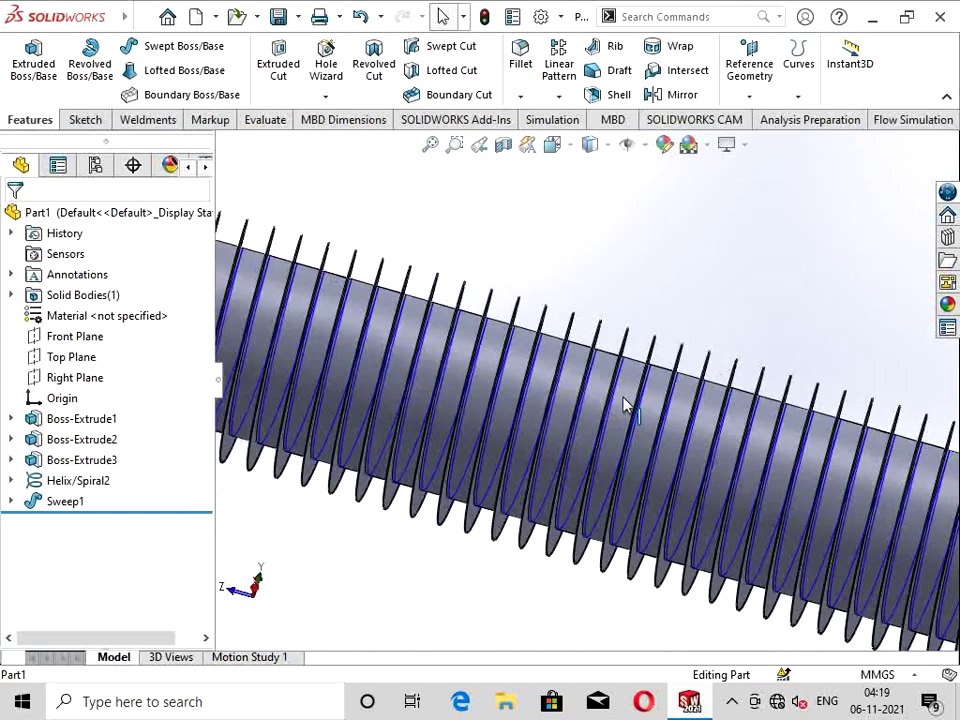
pyautogui.scroll(2, 623, 404)
pyautogui.scroll(1, 623, 404)
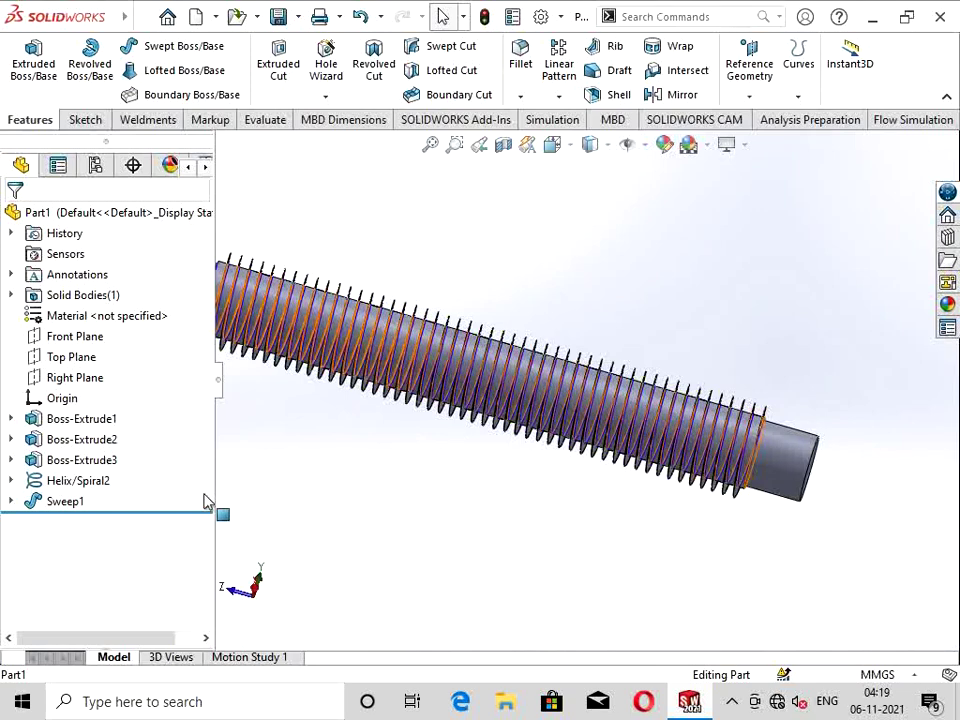
pyautogui.moveTo(205, 500); pyautogui.dragTo(98, 497)
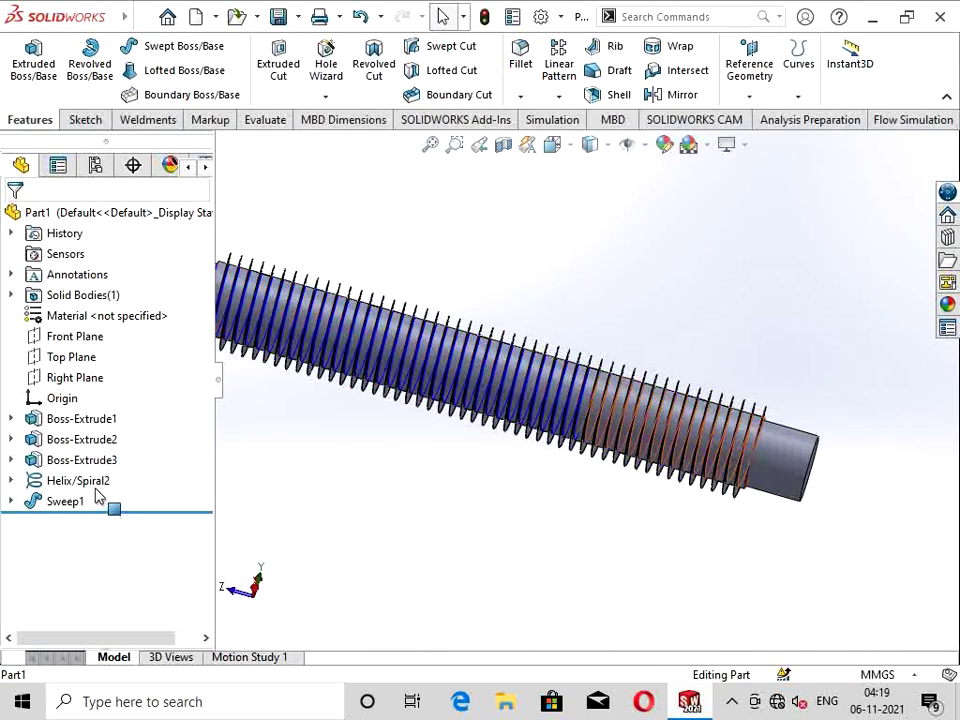
# Step: Edit Helix/Spiral2 to a 1 mm pitch with 100 revolutions
pyautogui.rightClick(66, 482)
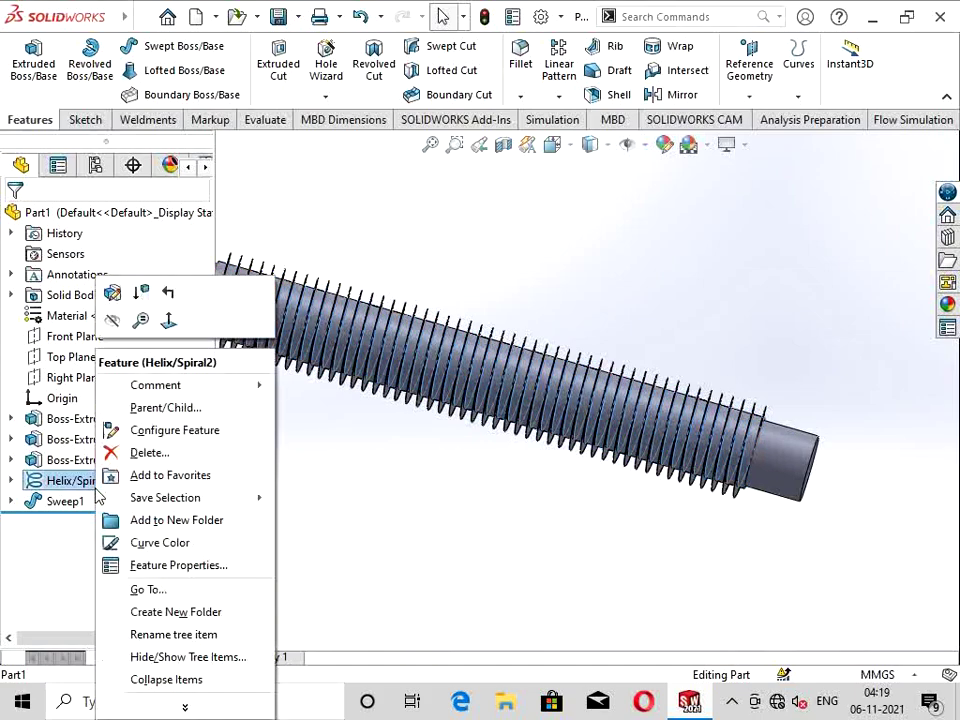
pyautogui.click(115, 295)
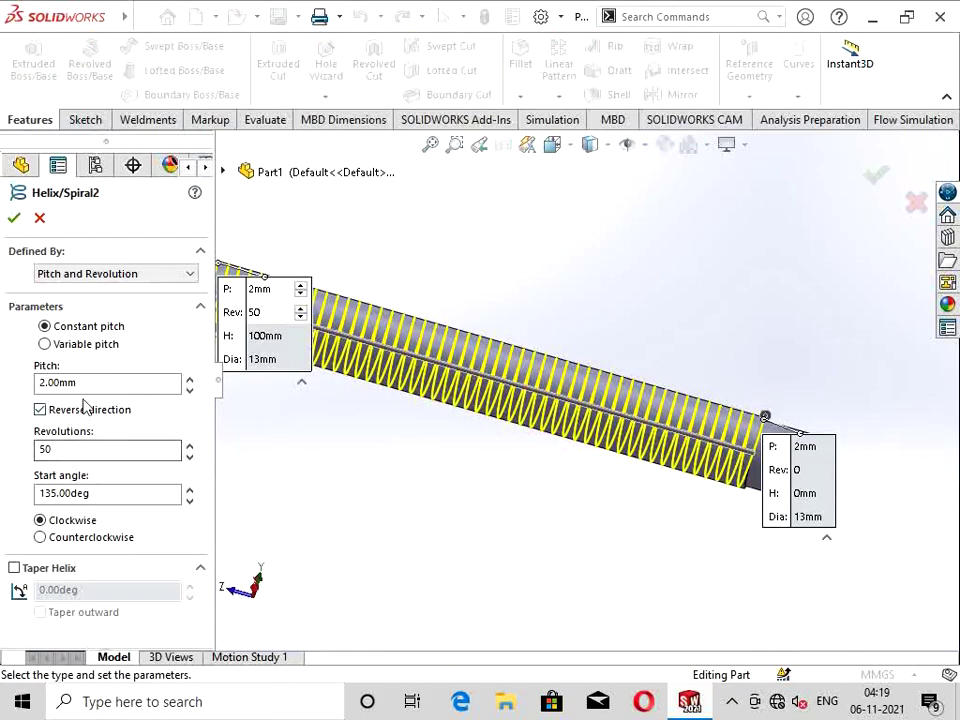
pyautogui.moveTo(88, 383); pyautogui.dragTo(3, 381)
pyautogui.press('BackSpace')
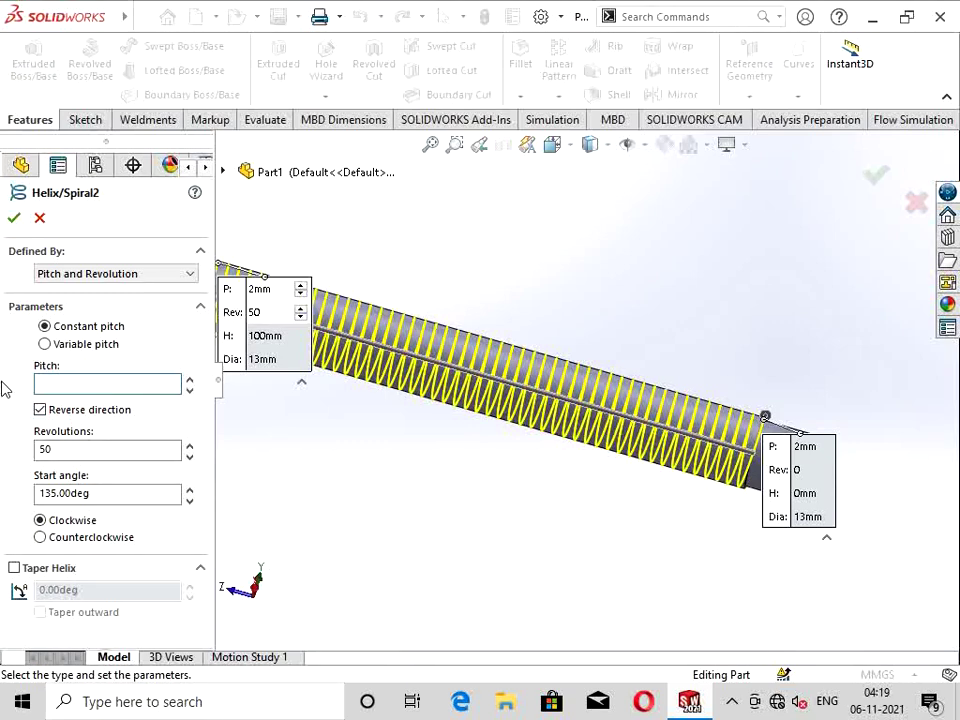
pyautogui.write('1')
pyautogui.press('Return')
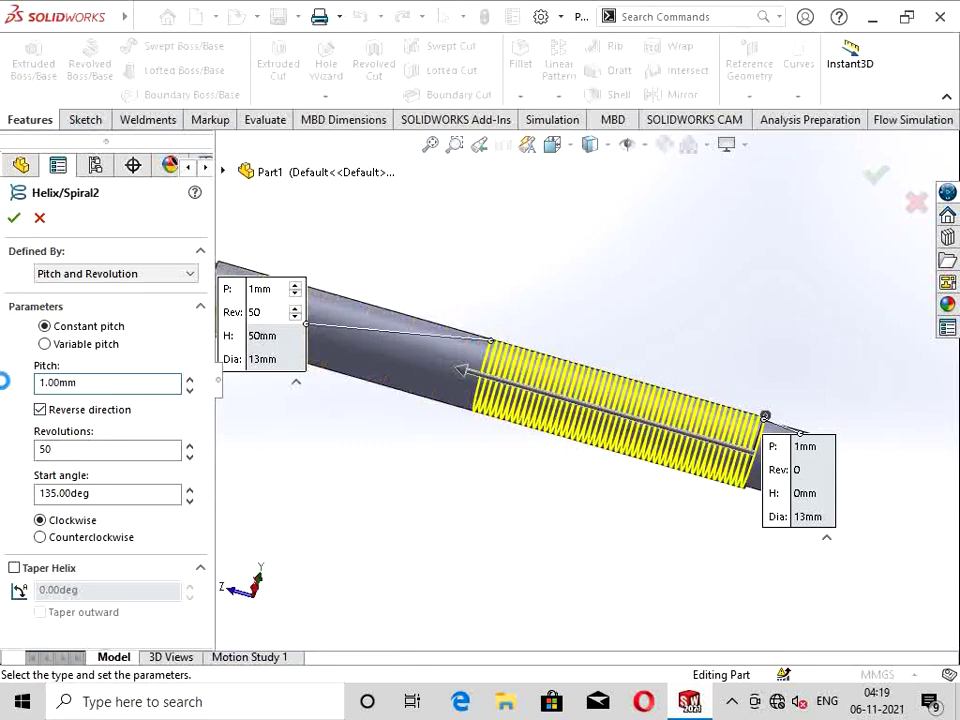
pyautogui.click(50, 450)
pyautogui.write('100')
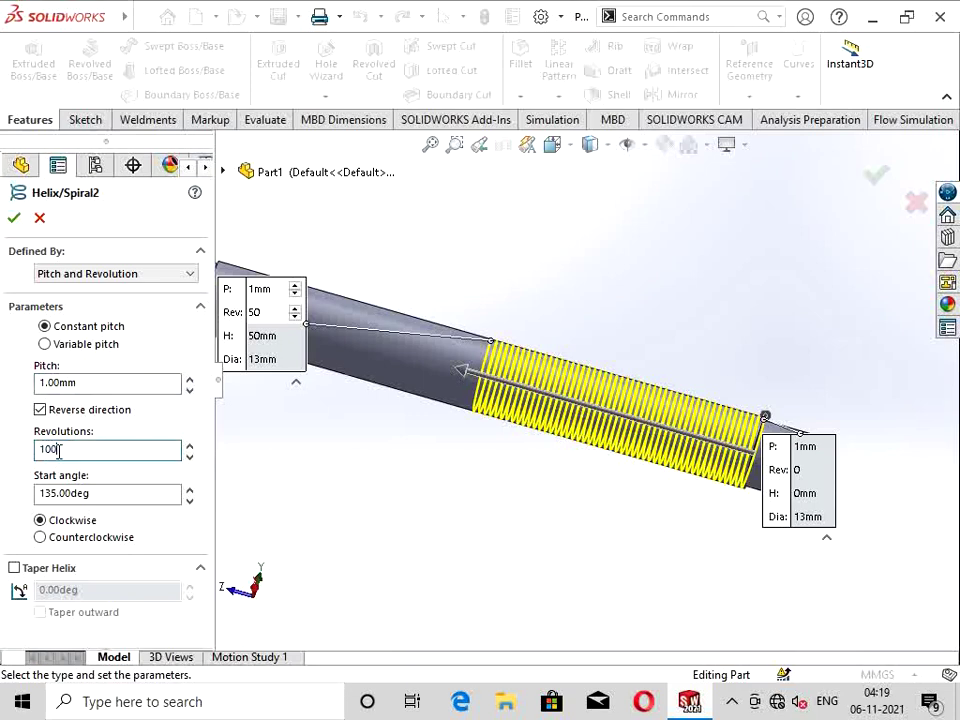
pyautogui.press('Return')
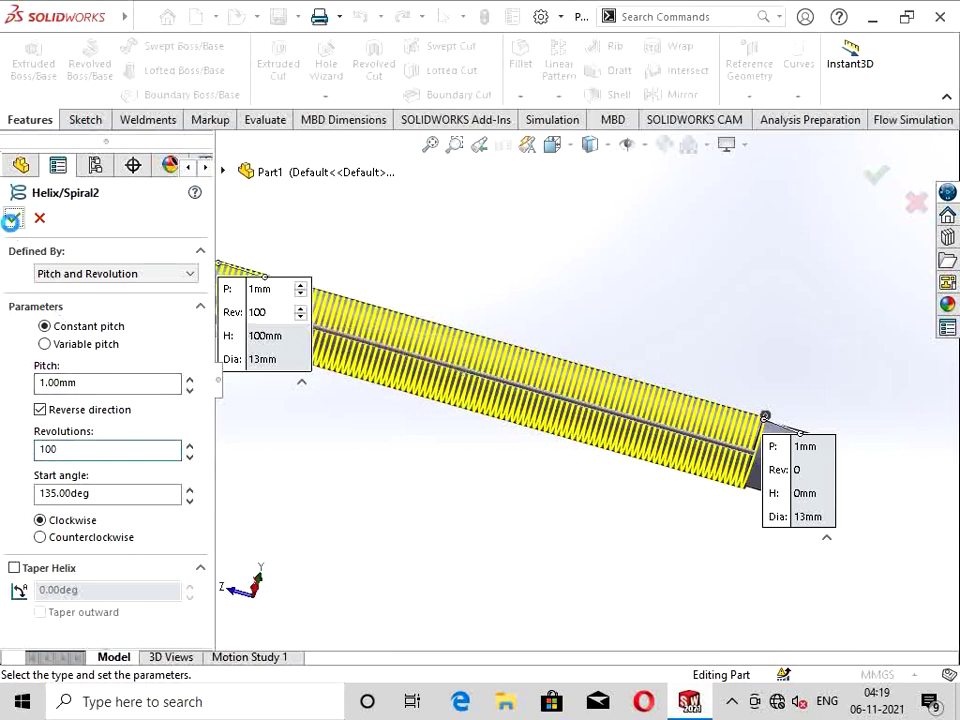
pyautogui.click(10, 220)
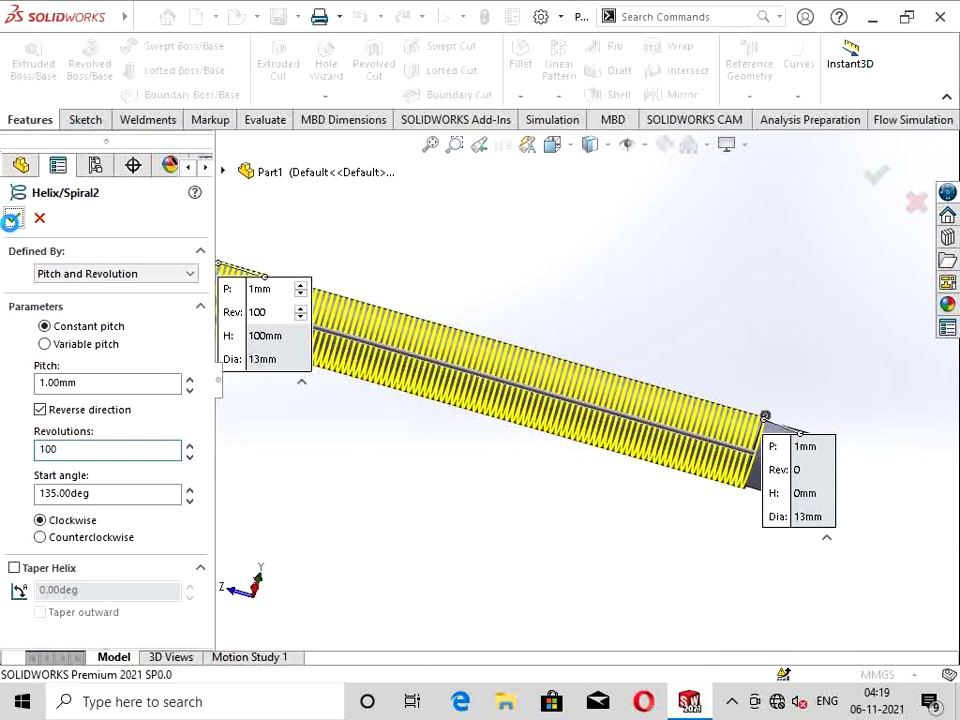
pyautogui.click(10, 220)
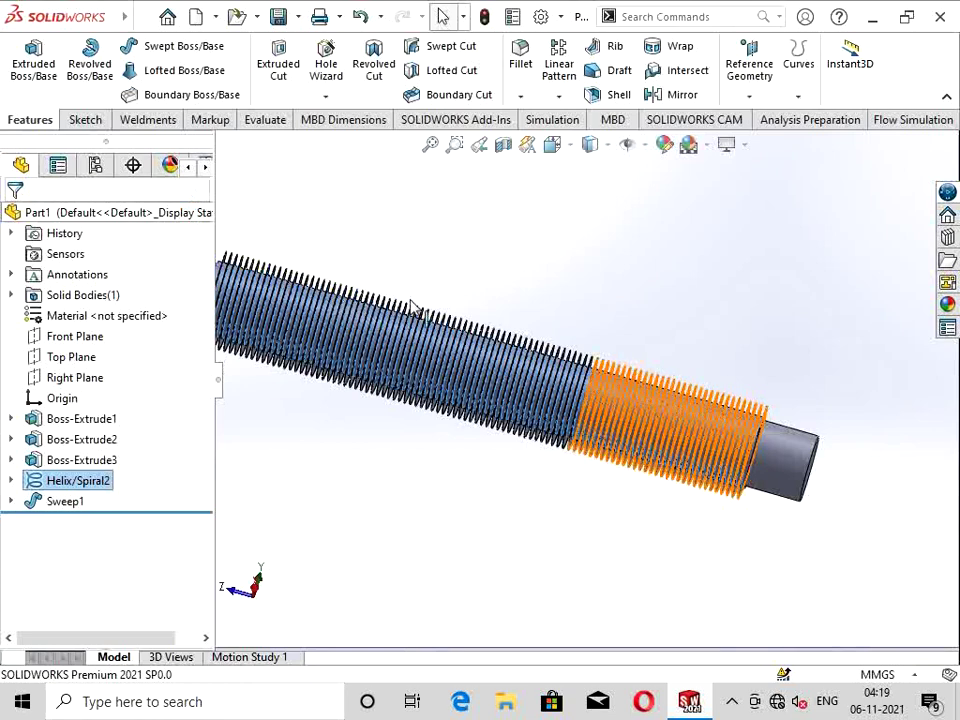
# Step: Save the part to the Desktop as 'left screw p part'
pyautogui.press('f')
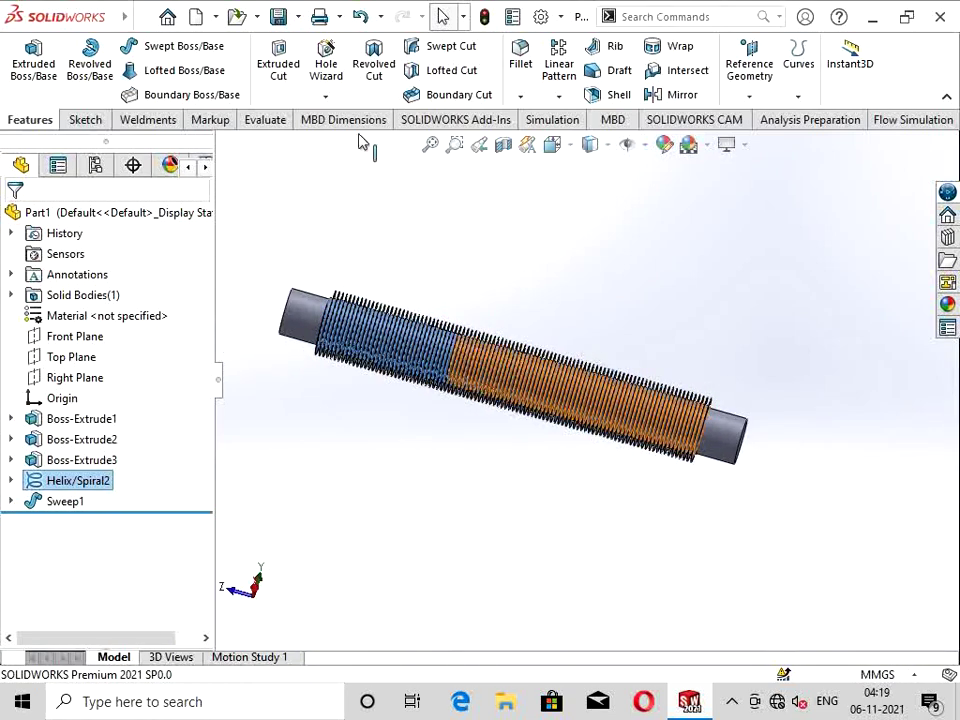
pyautogui.click(297, 17)
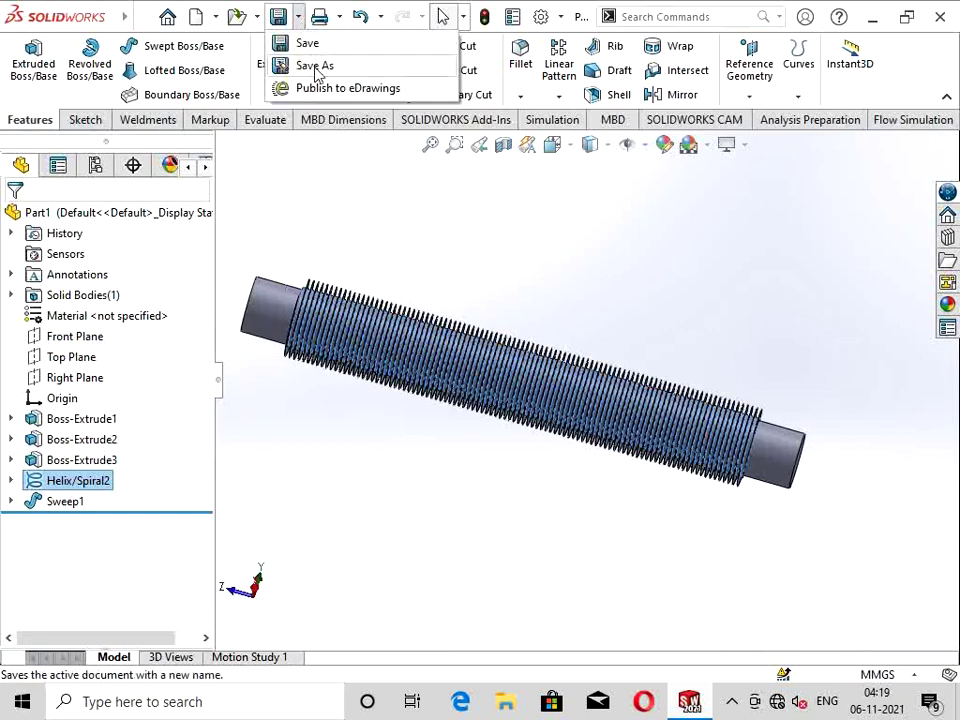
pyautogui.click(315, 68)
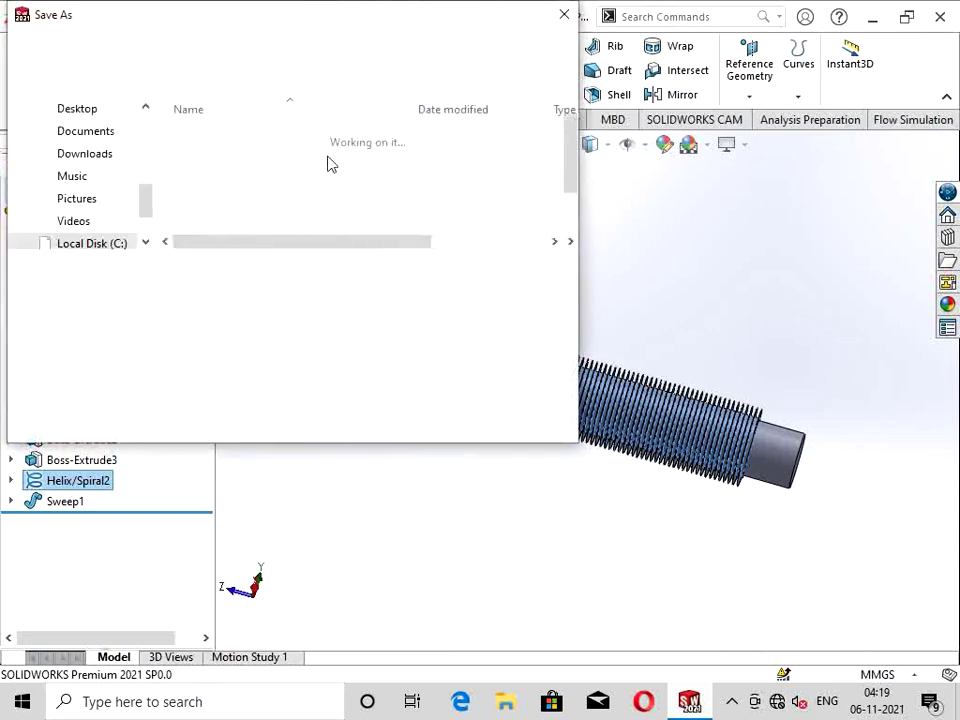
pyautogui.click(82, 112)
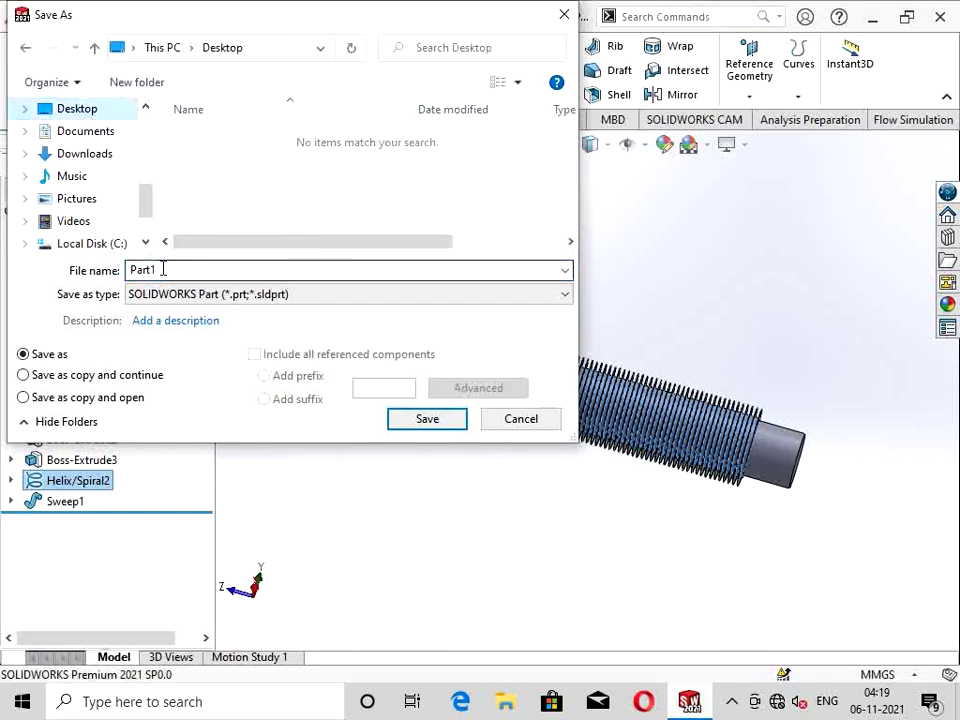
pyautogui.press('BackSpace')
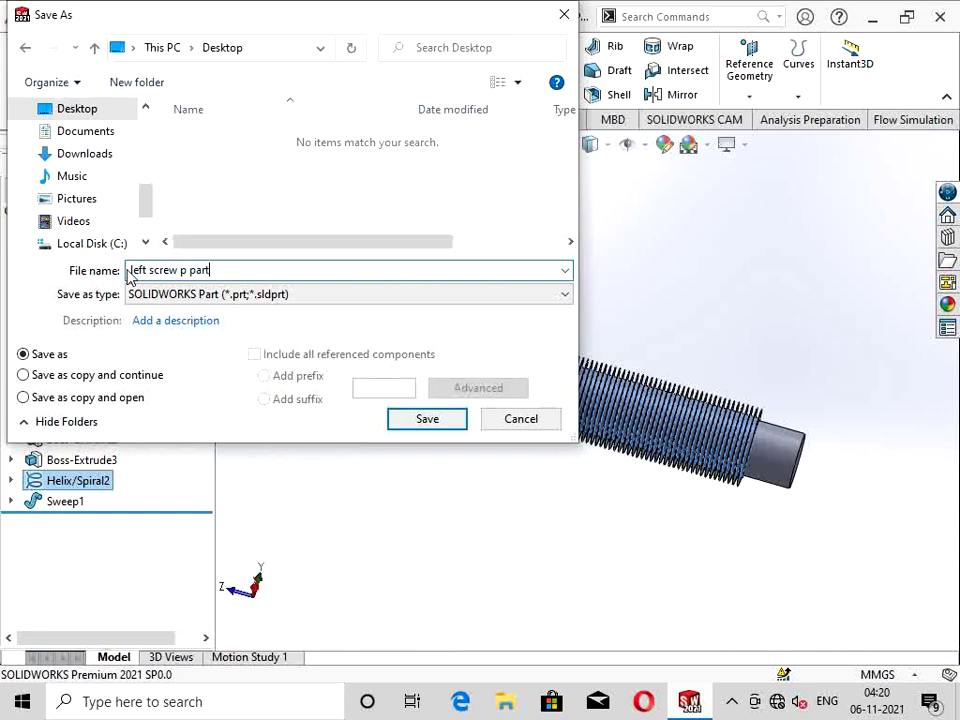
pyautogui.click(444, 421)
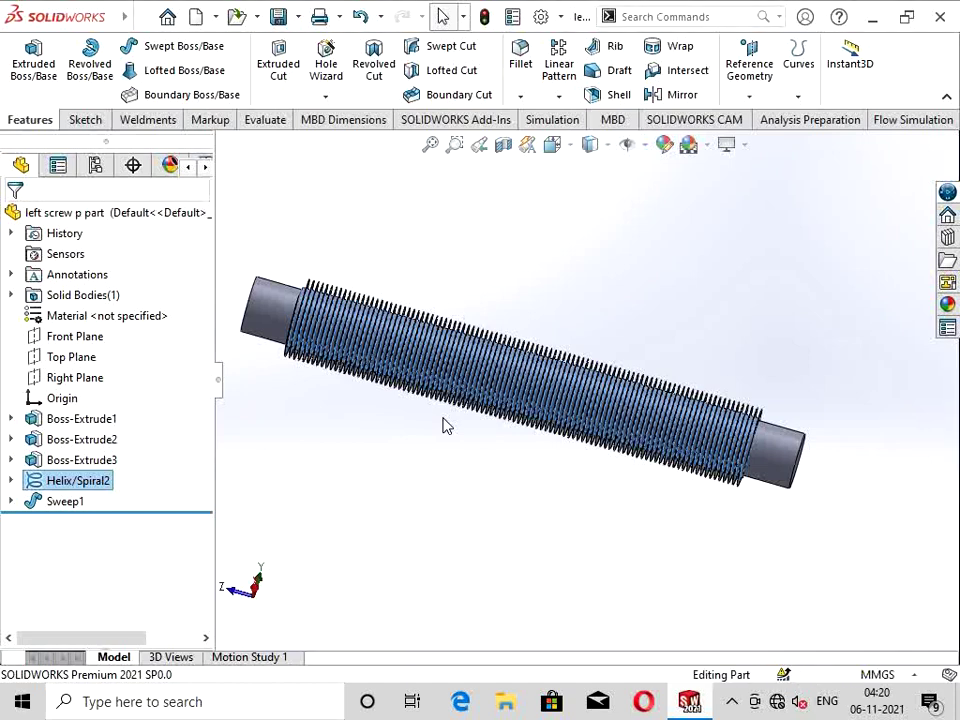
# Step: Set Helix/Spiral2 to counterclockwise so the thread becomes left-handed
pyautogui.rightClick(97, 481)
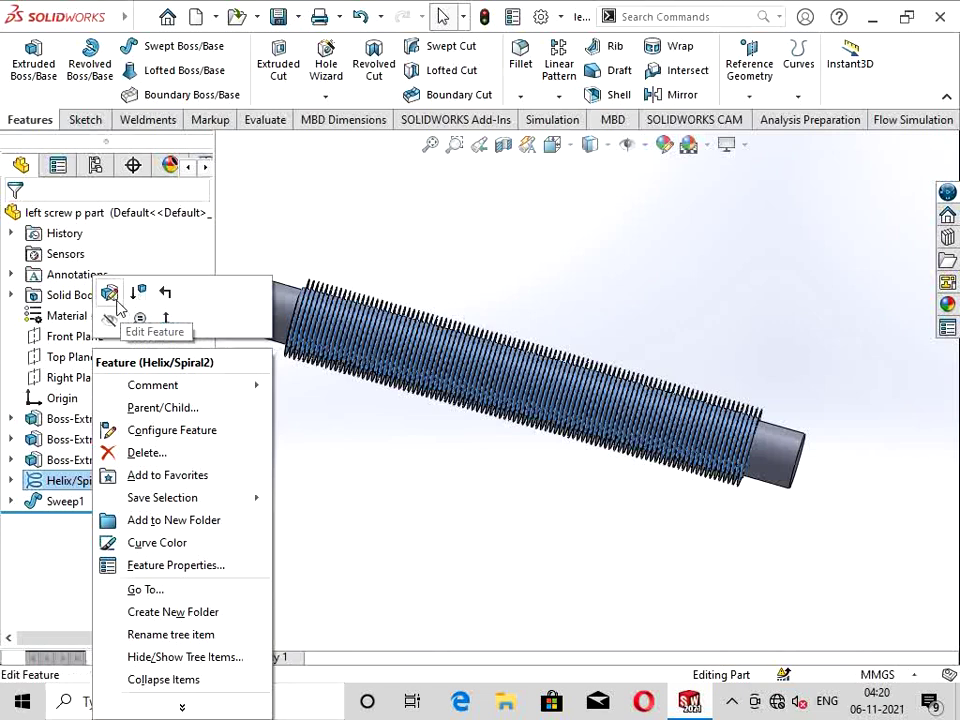
pyautogui.click(662, 462)
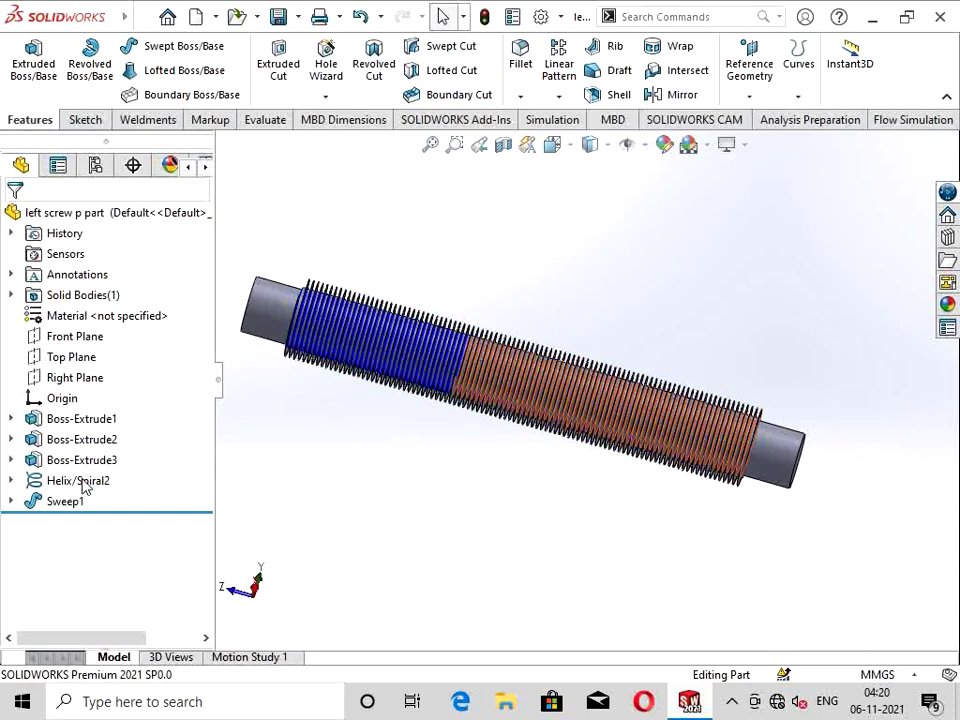
pyautogui.rightClick(85, 484)
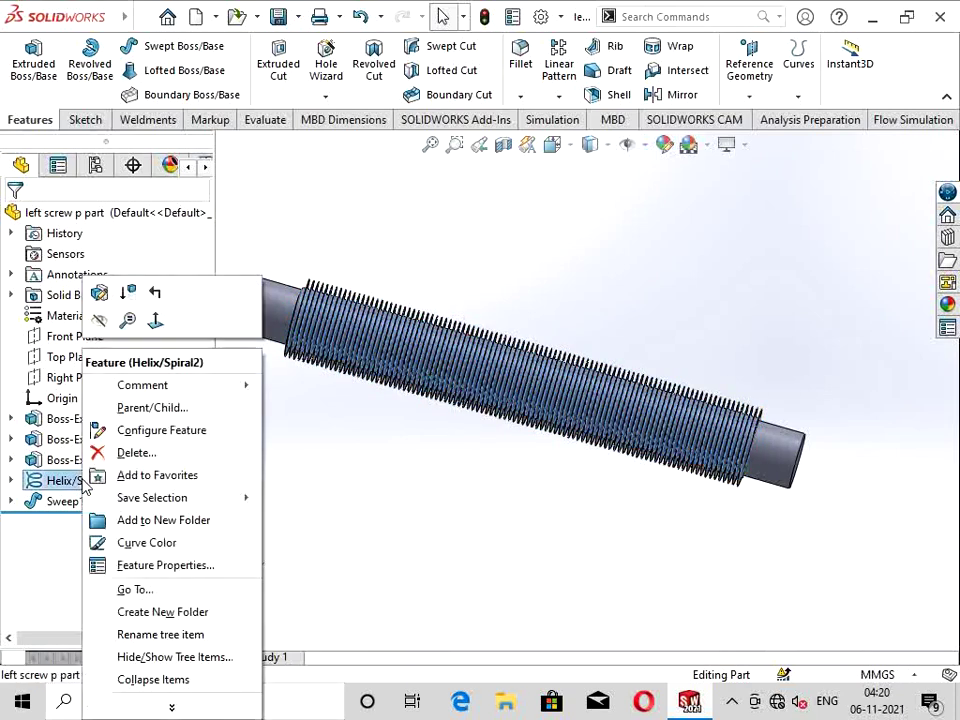
pyautogui.click(99, 292)
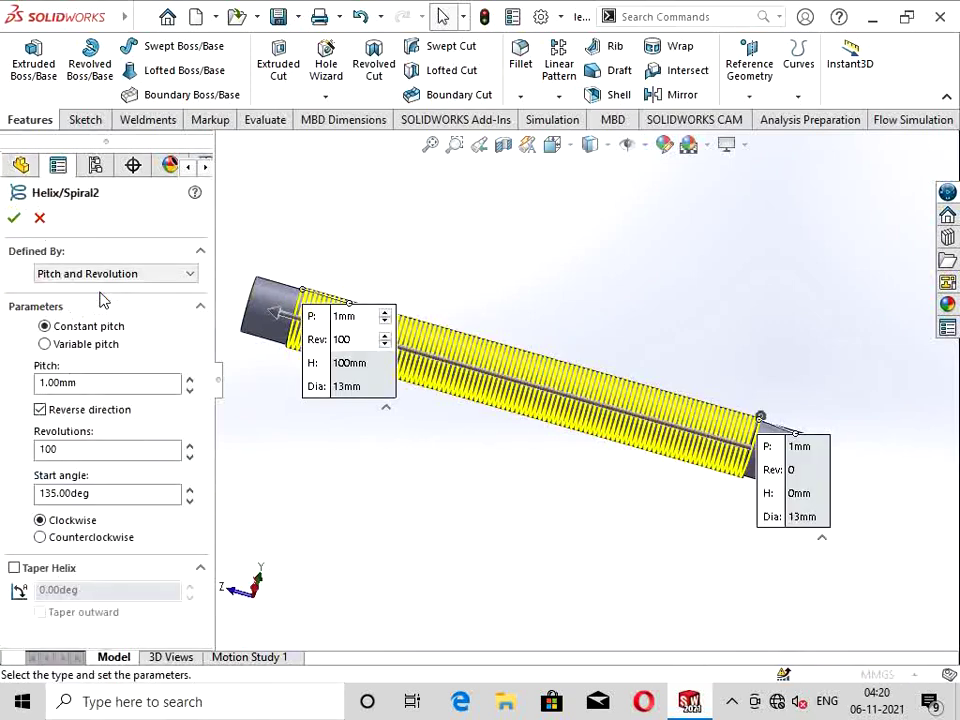
pyautogui.click(38, 539)
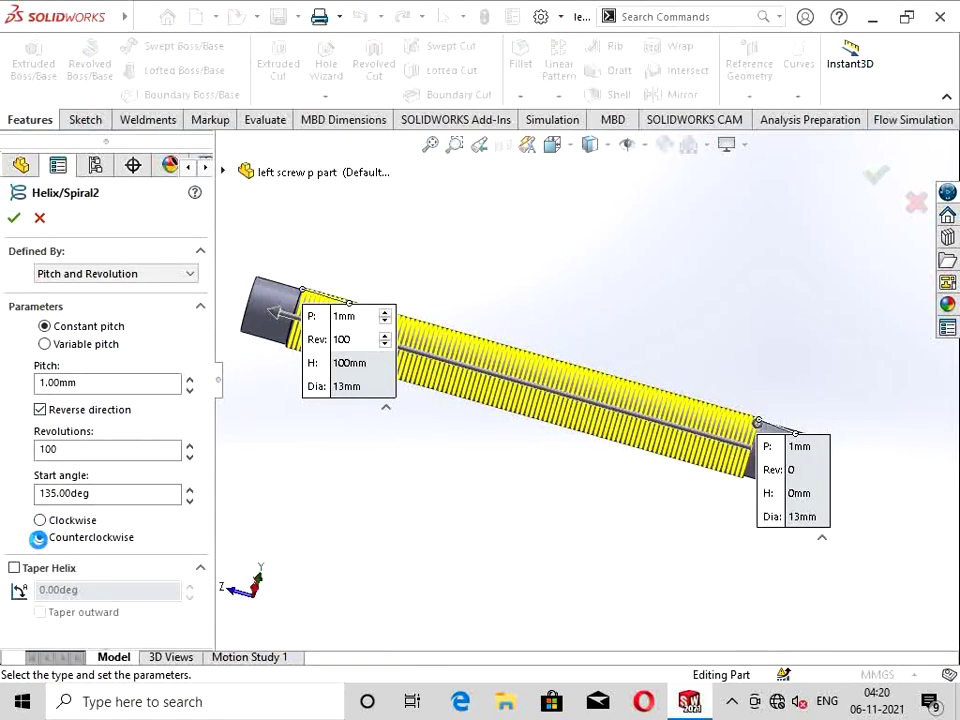
pyautogui.moveTo(531, 392)
pyautogui.mouseDown(button='middle')
pyautogui.moveTo(510, 381)
pyautogui.moveTo(420, 379)
pyautogui.moveTo(519, 377)
pyautogui.mouseUp(button='middle')
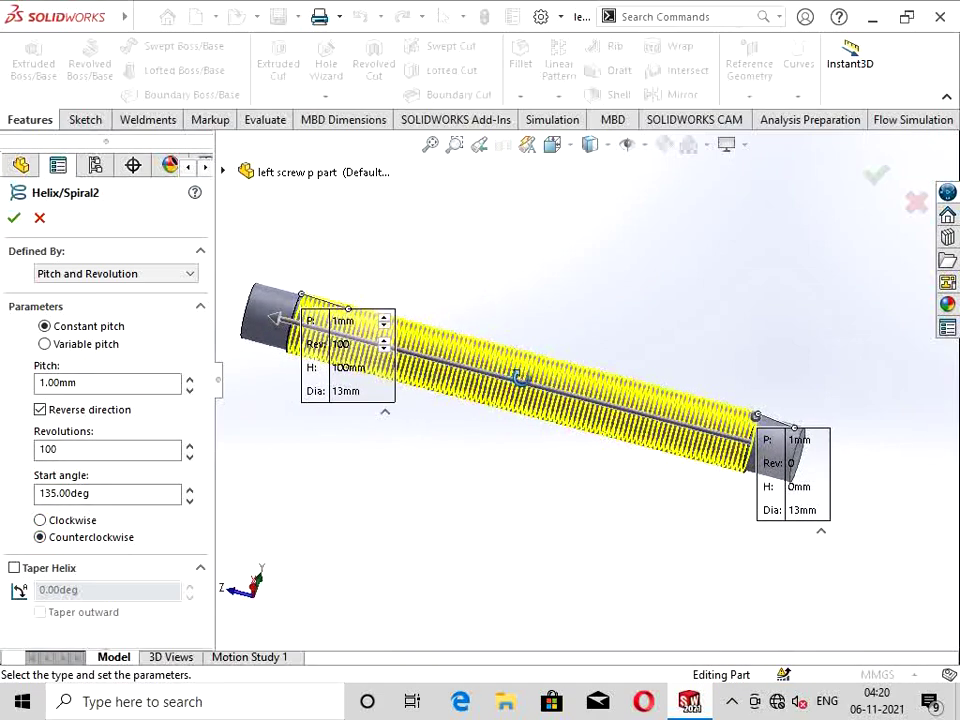
pyautogui.click(41, 521)
pyautogui.click(40, 537)
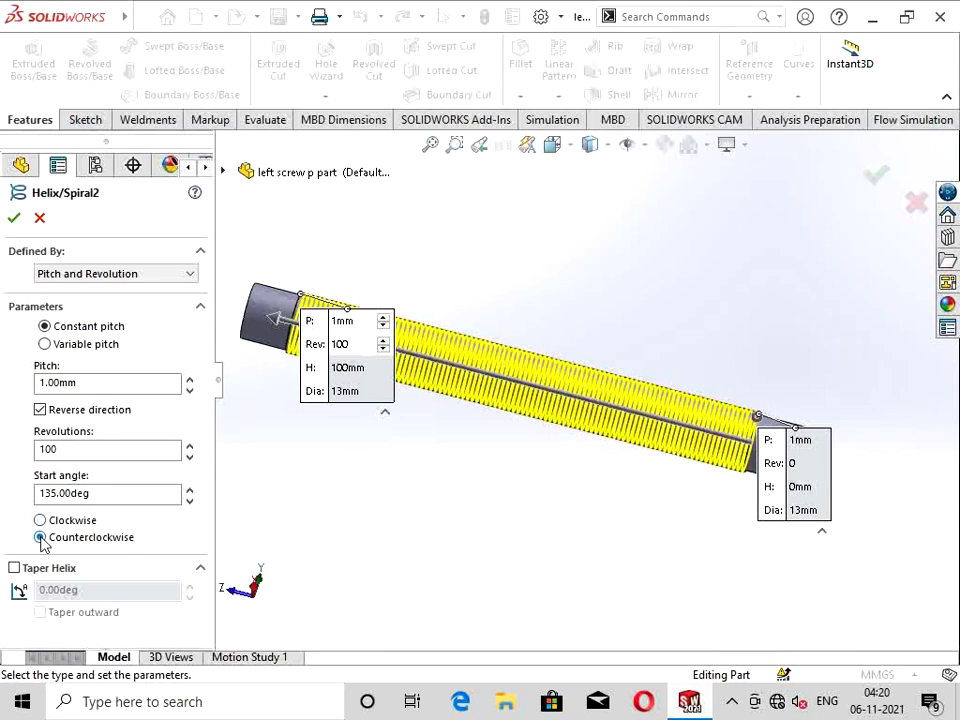
pyautogui.click(14, 220)
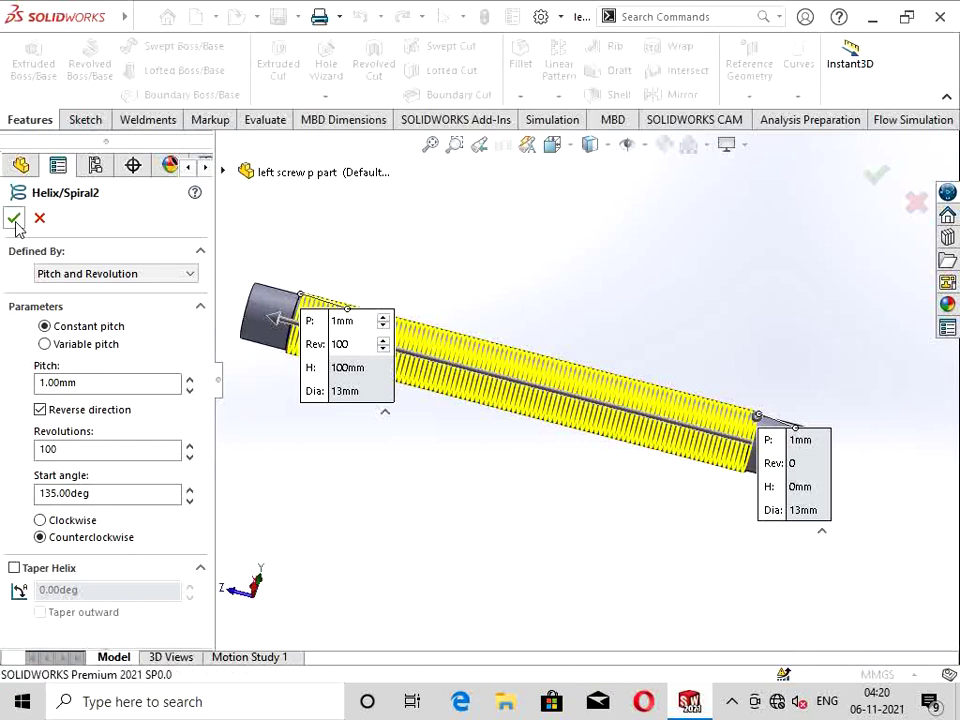
pyautogui.click(14, 219)
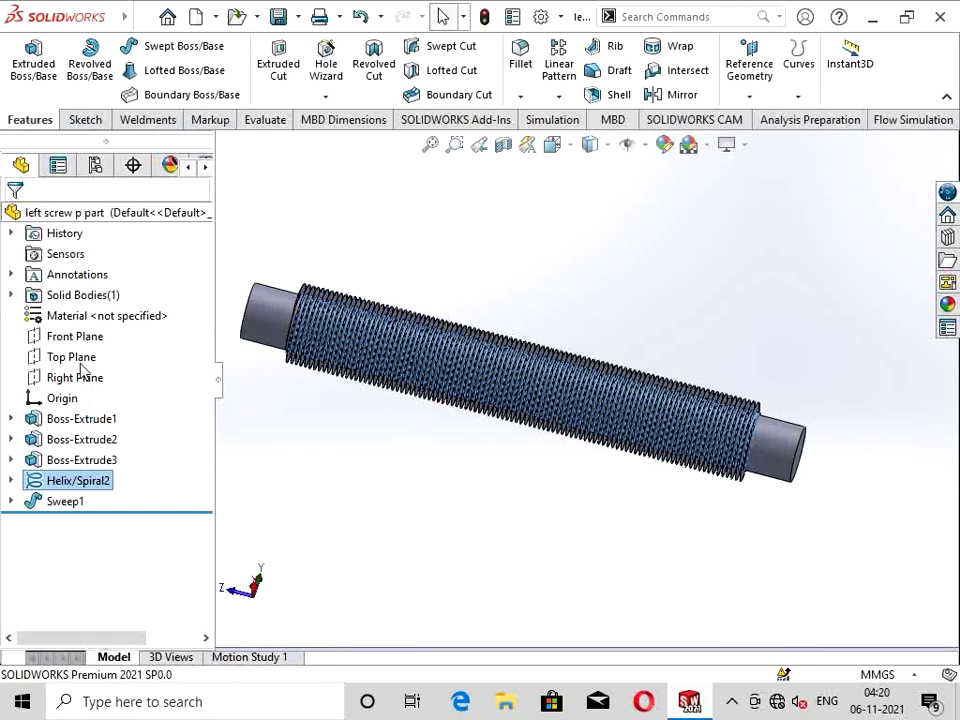
# Step: Edit Boss-Extrude3 and change its Direction 1 depth from 10 mm to 30 mm
pyautogui.rightClick(92, 462)
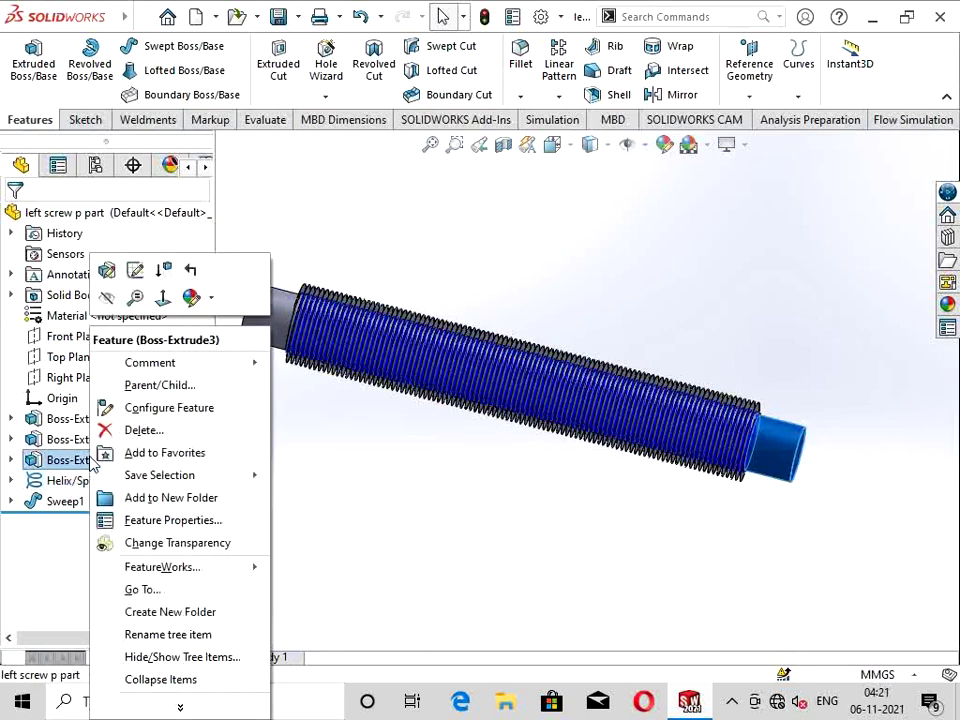
pyautogui.click(107, 271)
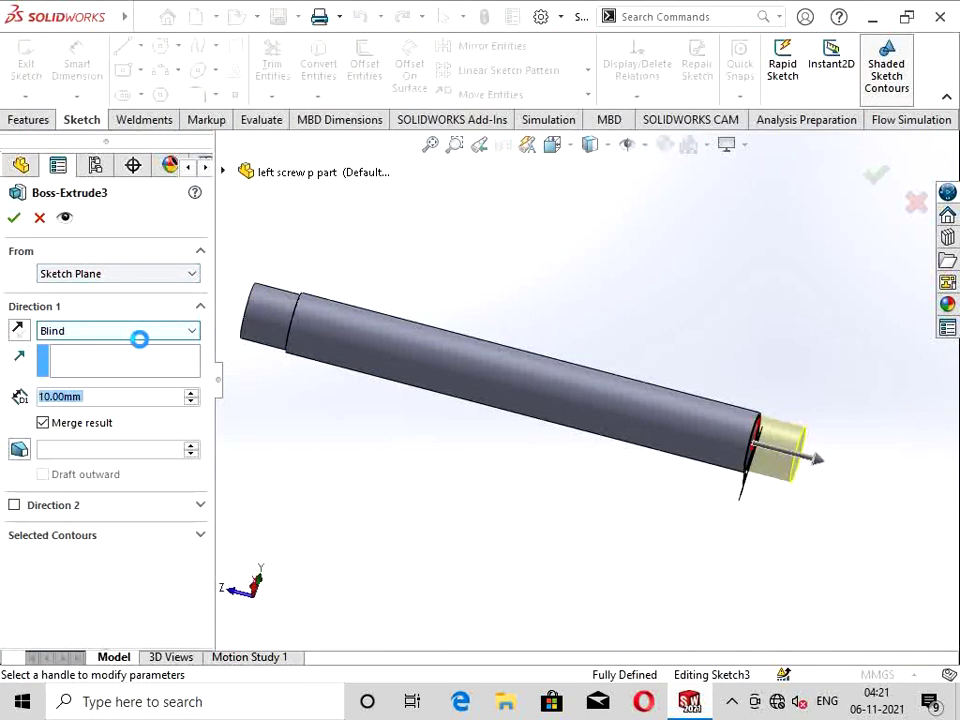
pyautogui.press('BackSpace')
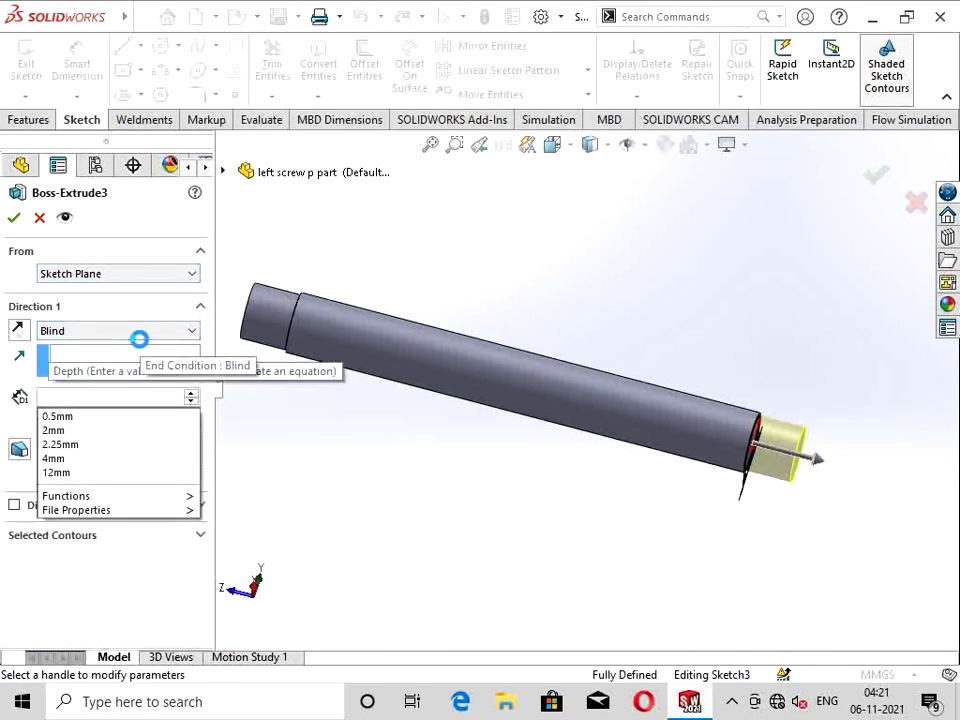
pyautogui.write('20')
pyautogui.press('BackSpace')
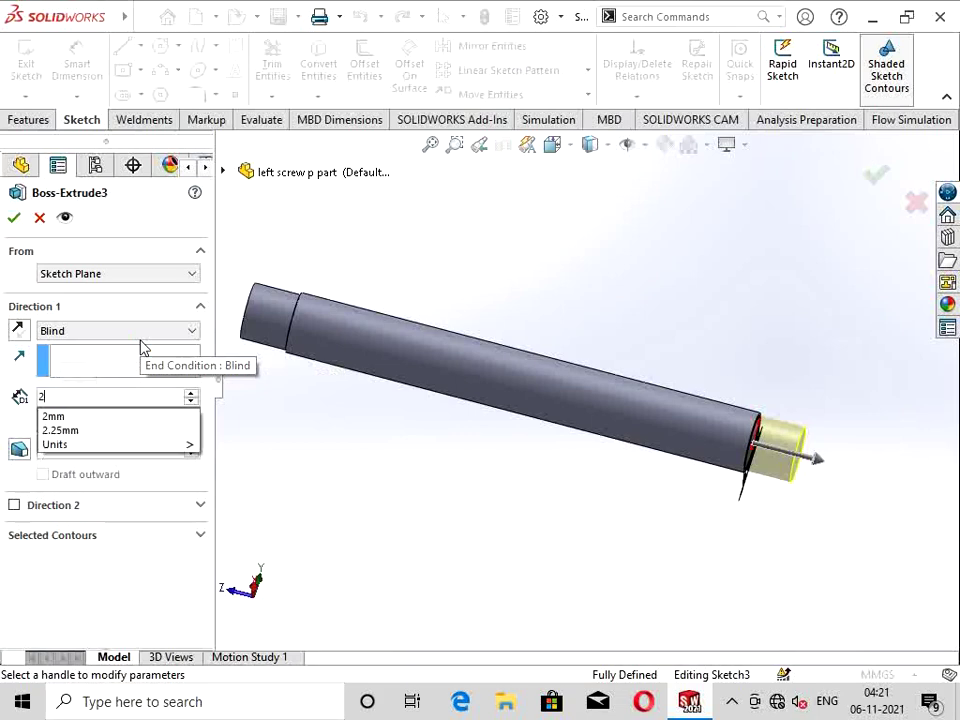
pyautogui.press('BackSpace')
pyautogui.write('30')
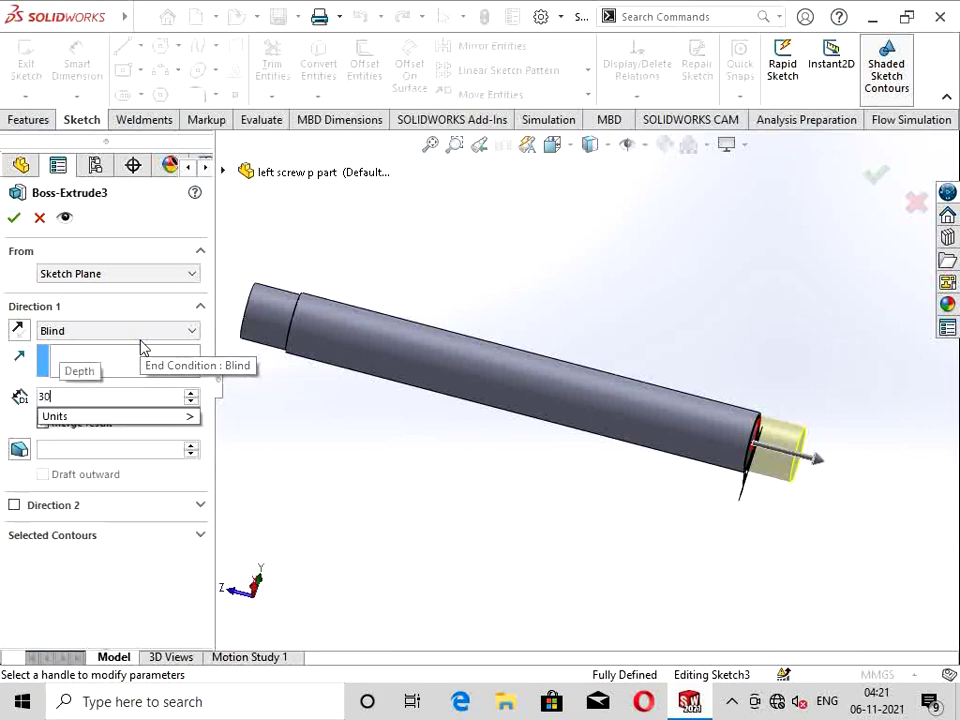
pyautogui.press('Return')
pyautogui.click(14, 219)
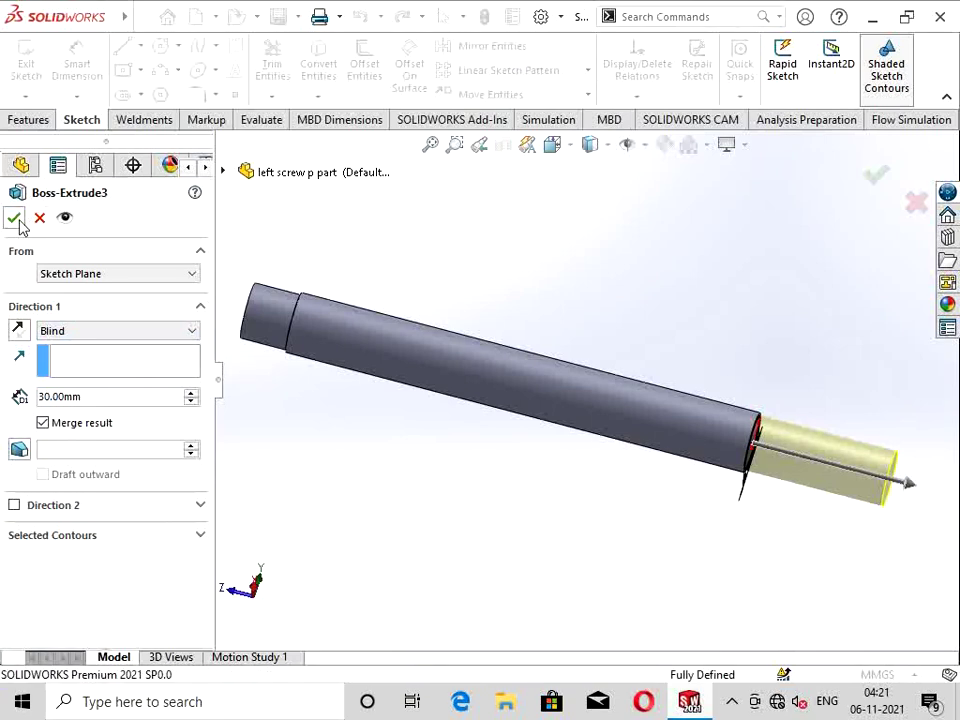
pyautogui.click(14, 219)
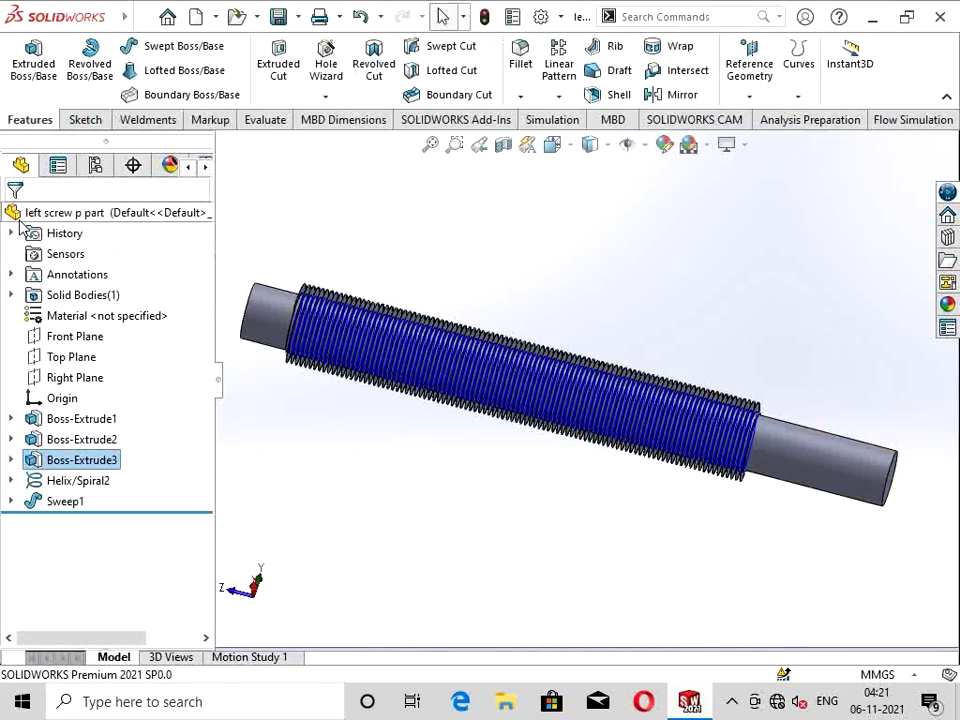
# Step: Save a copy of the part as 'right screw p part'
pyautogui.click(298, 17)
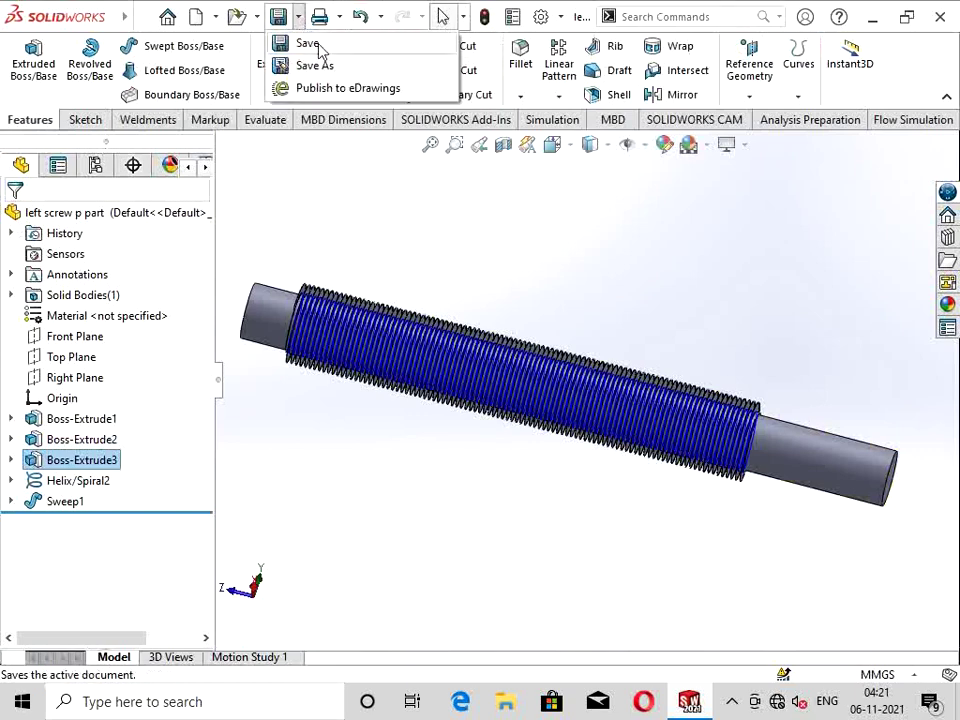
pyautogui.click(326, 68)
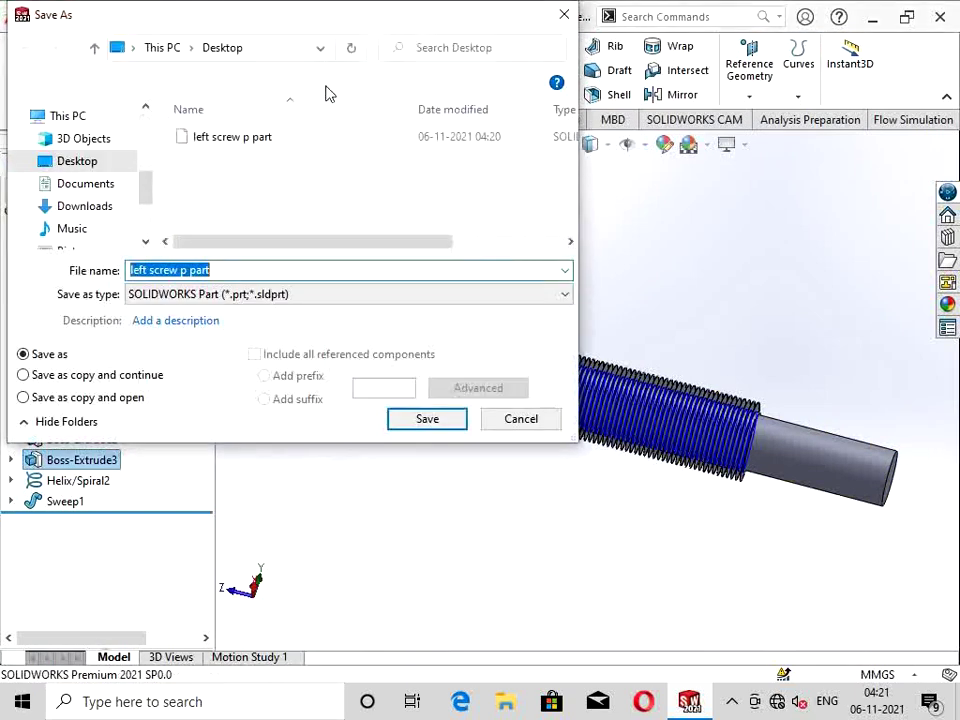
pyautogui.click(181, 270)
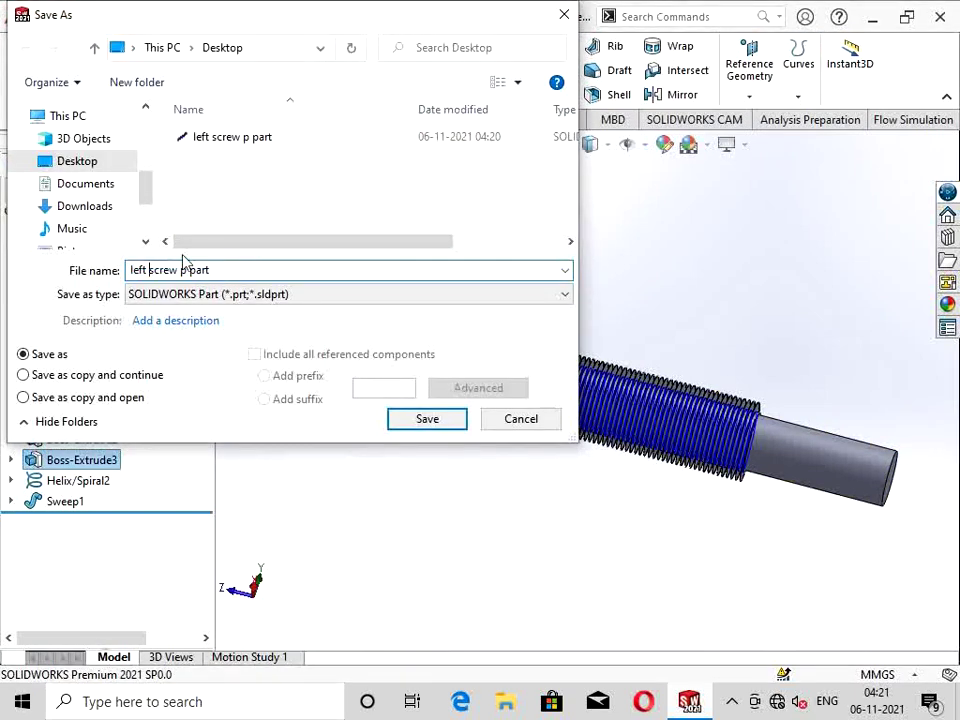
pyautogui.press('BackSpace')
pyautogui.press('BackSpace')
pyautogui.press('BackSpace')
pyautogui.press('BackSpace')
pyautogui.press('BackSpace')
pyautogui.write('right')
pyautogui.click(408, 428)
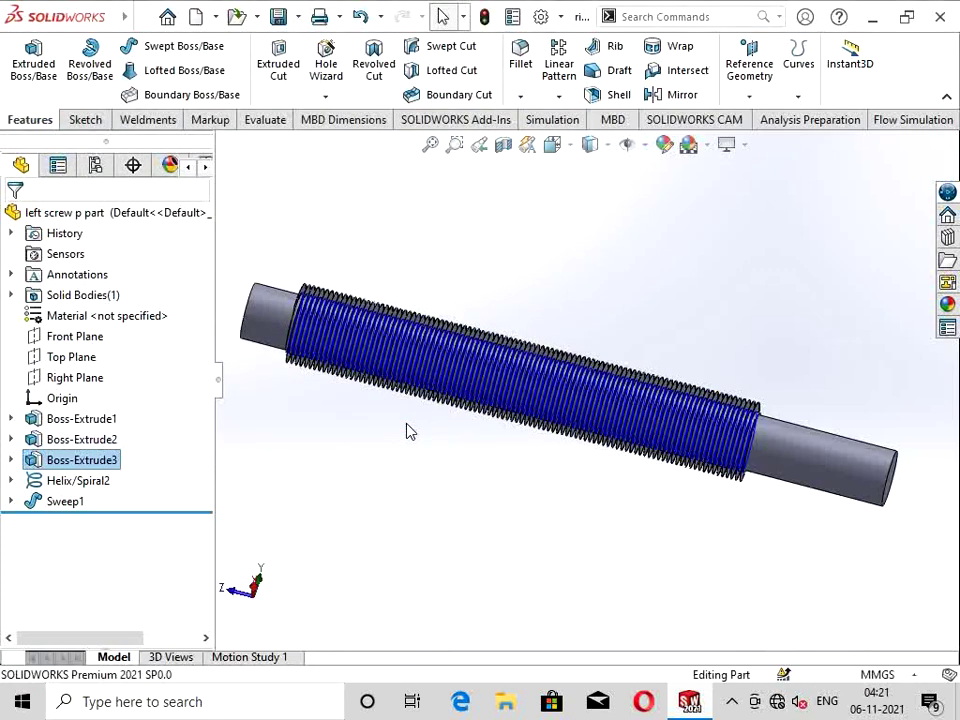
pyautogui.click(944, 128)
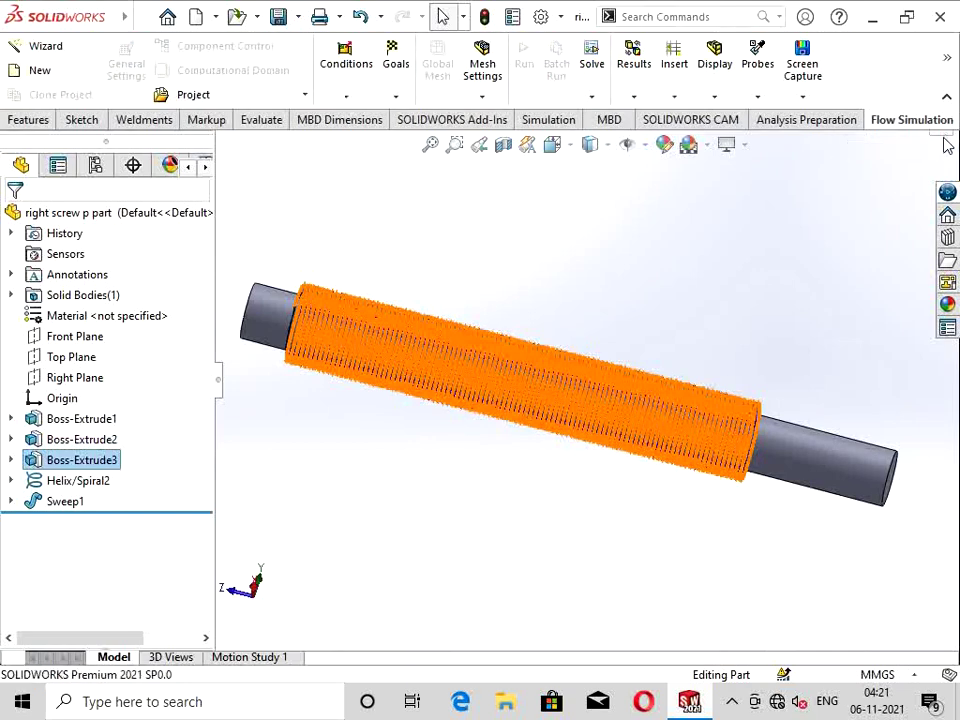
pyautogui.click(947, 146)
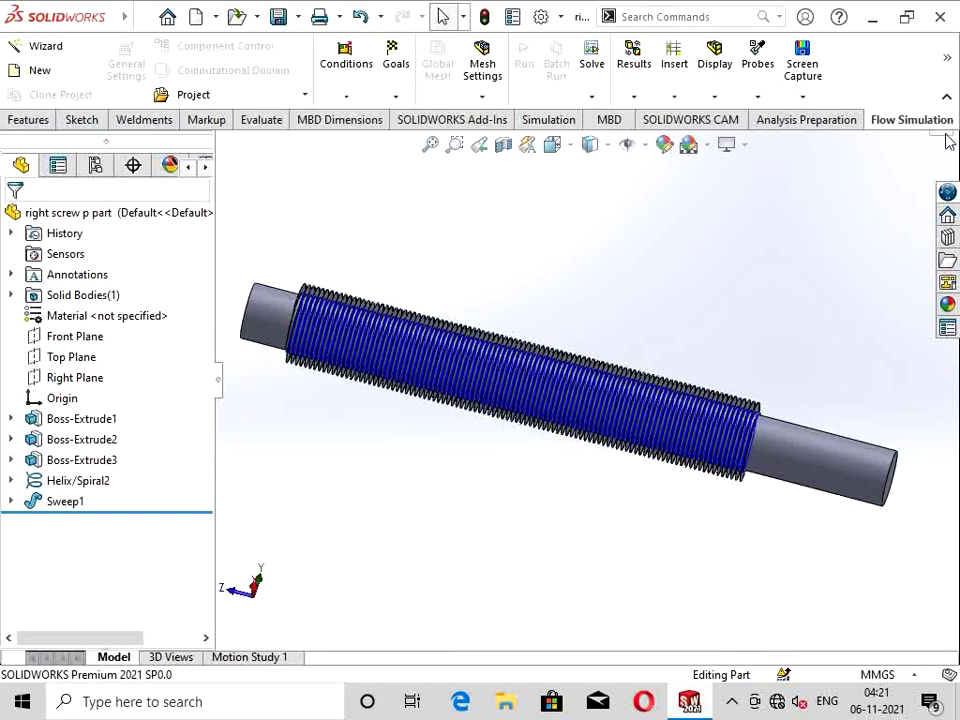
# Step: Close the screw document, create a new blank part and begin a sketch on its Front Plane
pyautogui.hotkey('ctrl', 'w')
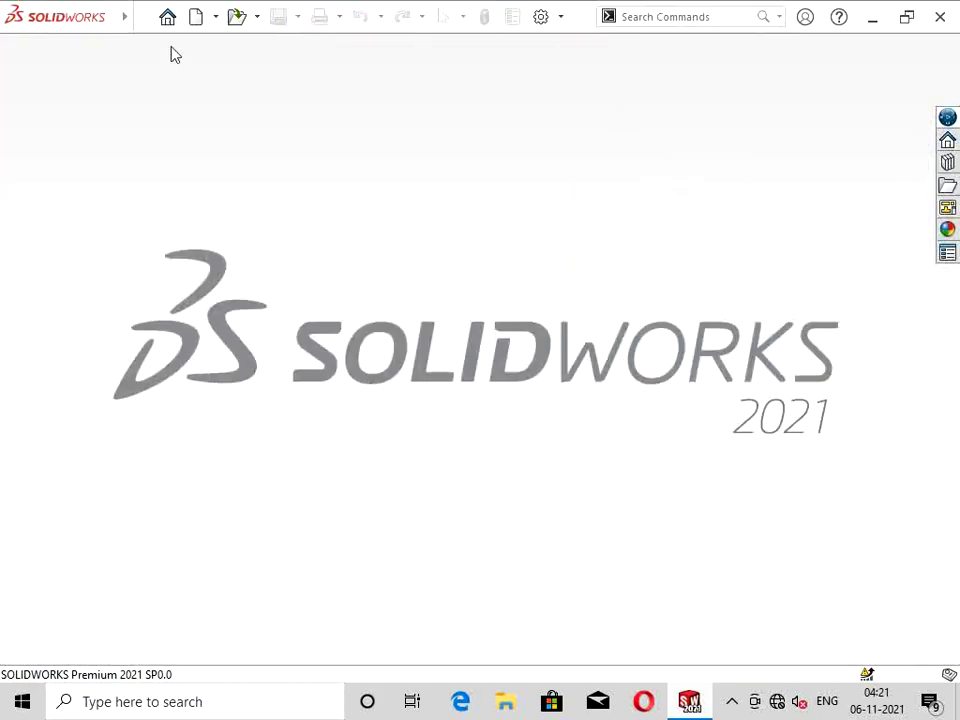
pyautogui.click(168, 18)
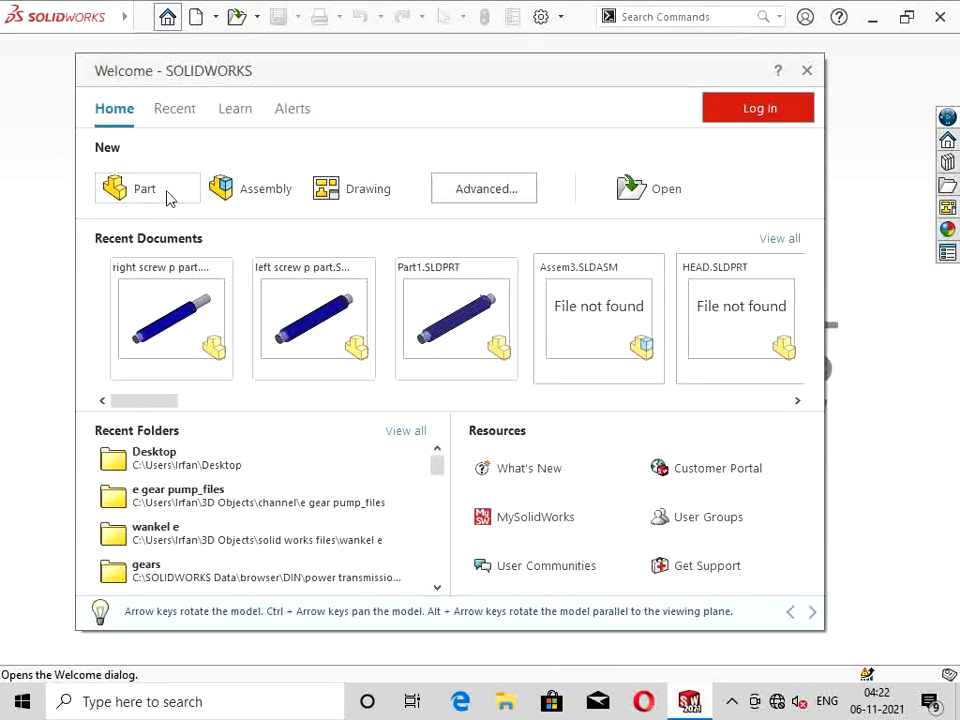
pyautogui.click(168, 197)
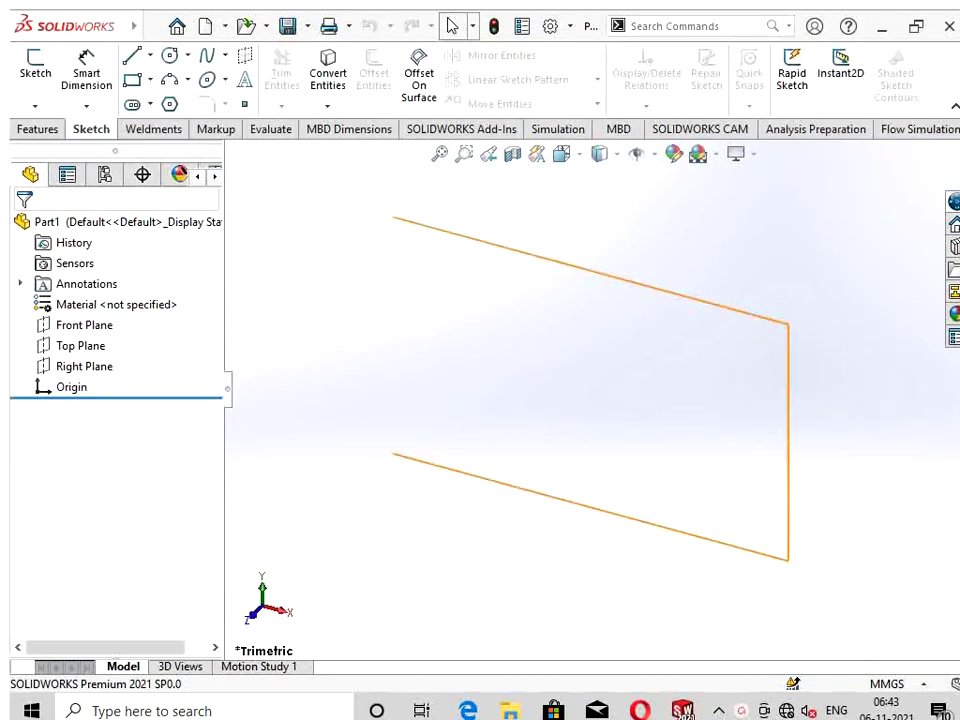
pyautogui.rightClick(84, 325)
pyautogui.click(124, 302)
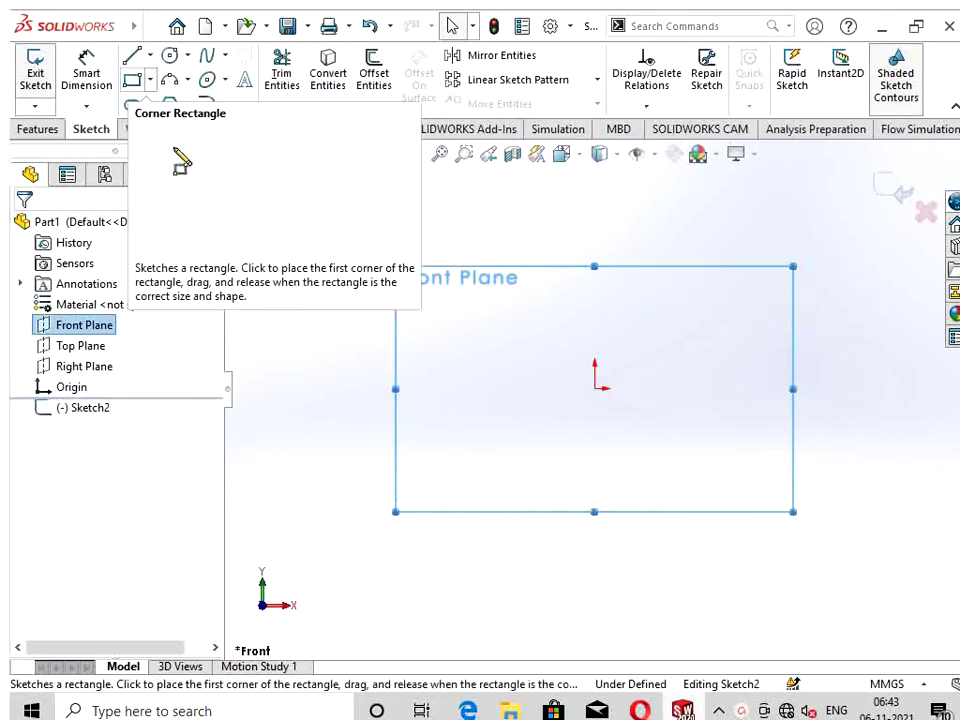
# Step: Draw a center rectangle centred on the origin
pyautogui.click(131, 80)
pyautogui.click(150, 80)
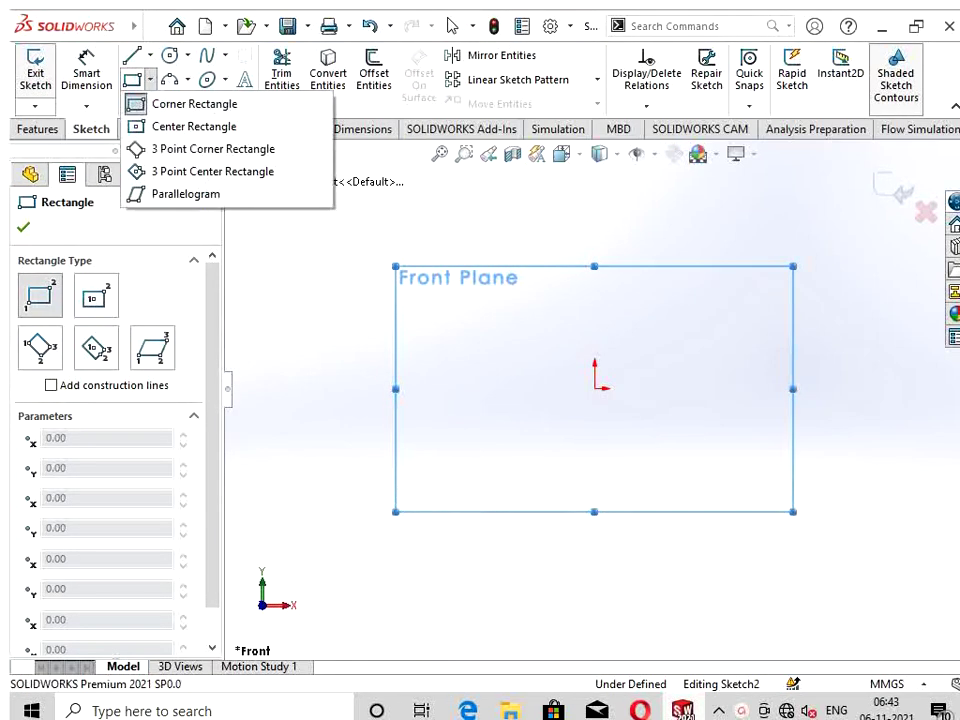
pyautogui.click(195, 126)
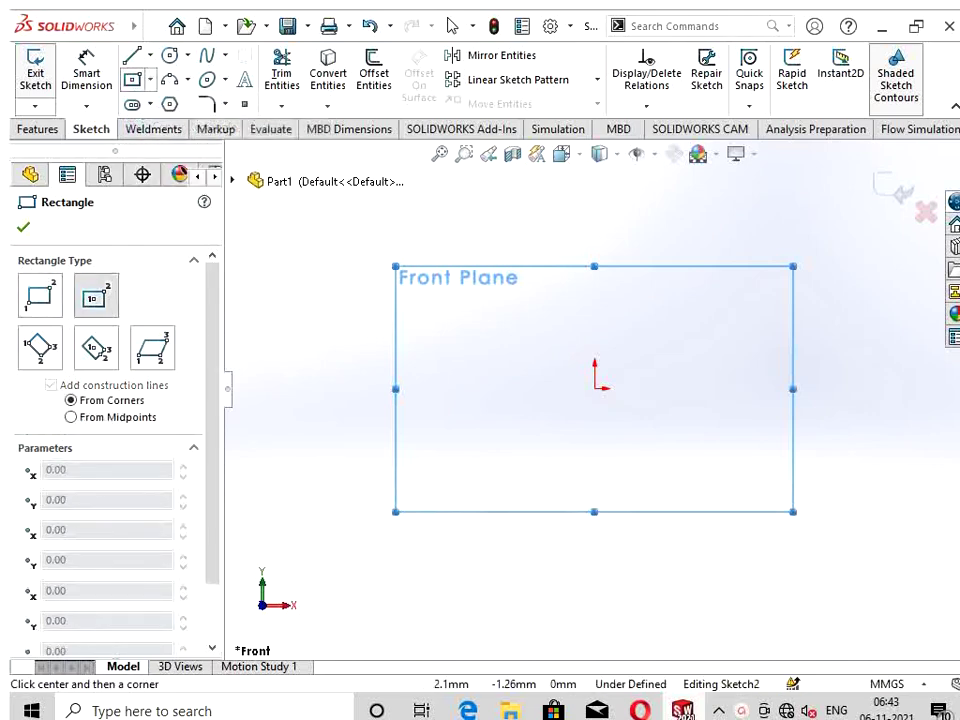
pyautogui.click(594, 388)
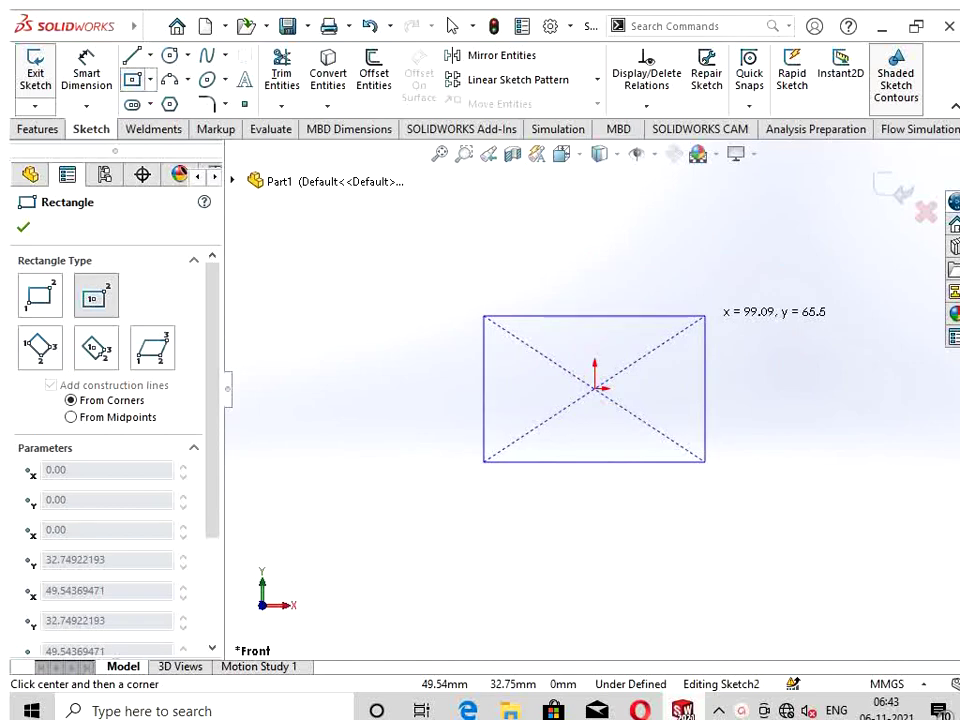
pyautogui.click(705, 316)
pyautogui.press('Escape')
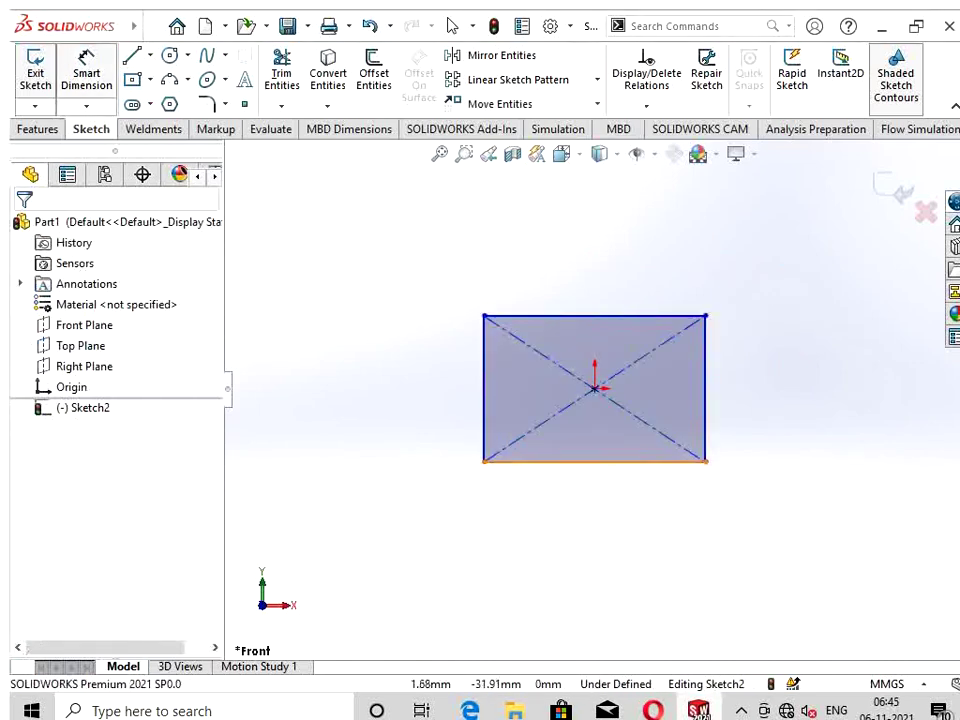
# Step: Dimension the rectangle 120 mm wide and =10+24 (34 mm) tall
pyautogui.click(594, 461)
pyautogui.click(86, 73)
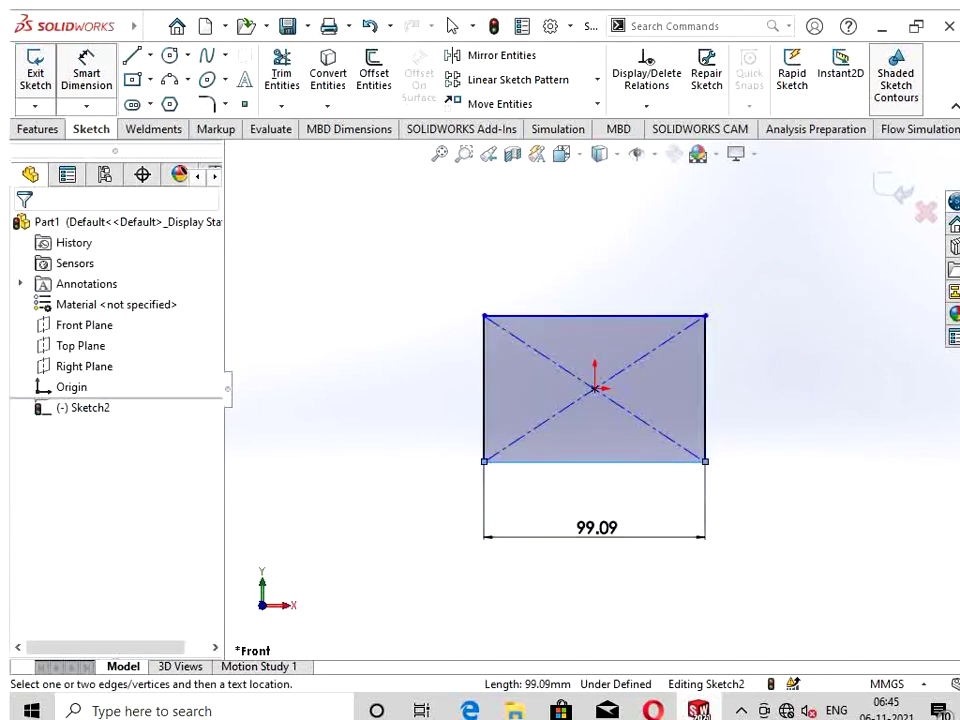
pyautogui.click(597, 527)
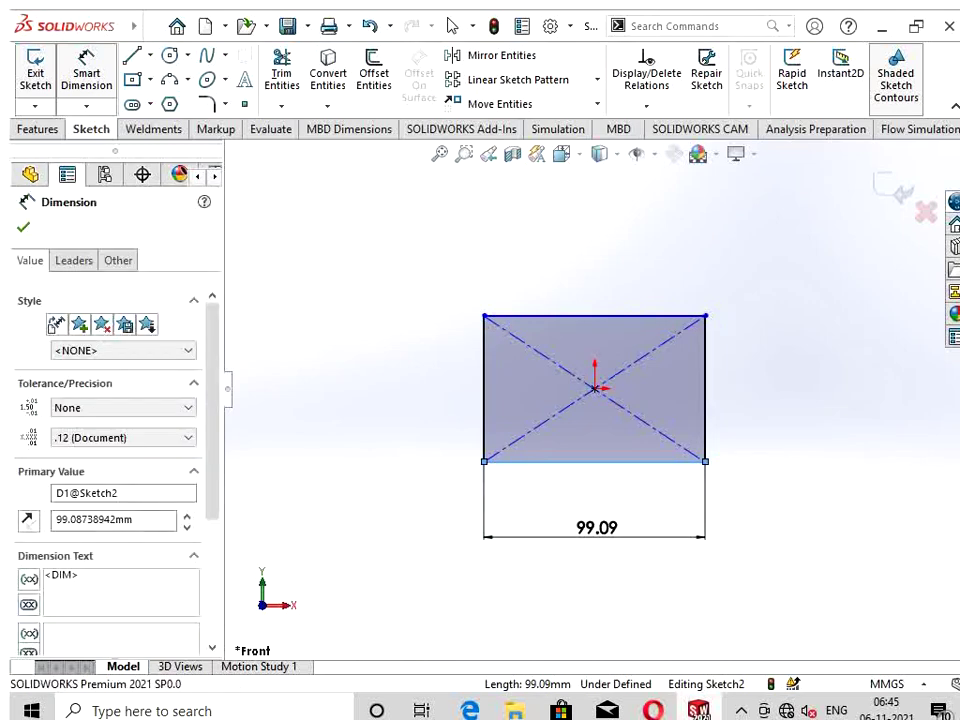
pyautogui.write('12')
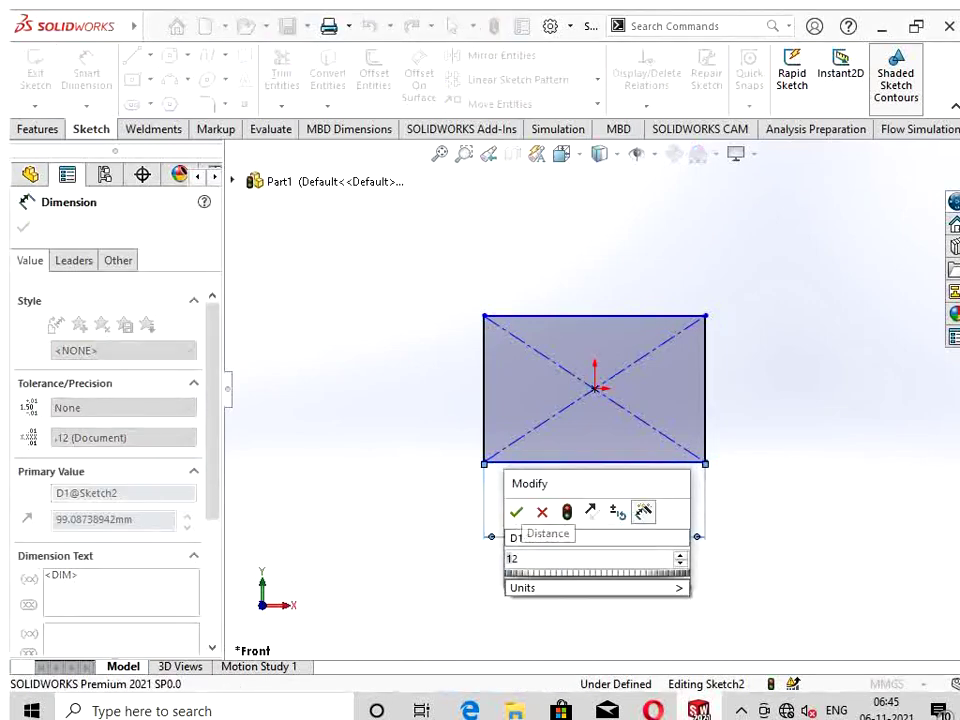
pyautogui.write('0')
pyautogui.press('Return')
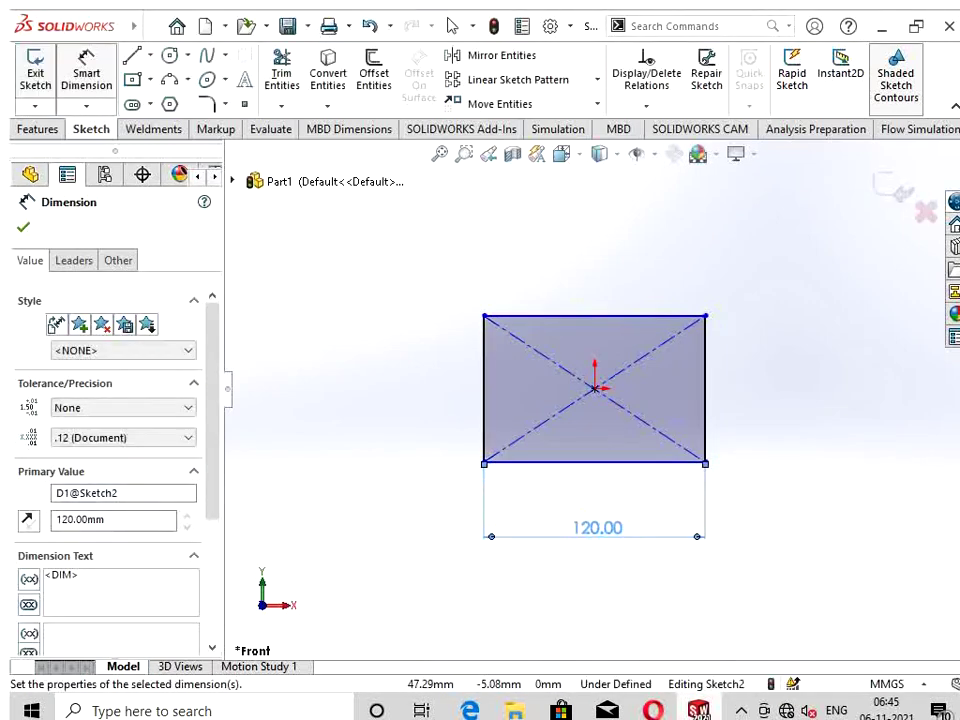
pyautogui.click(706, 390)
pyautogui.click(745, 400)
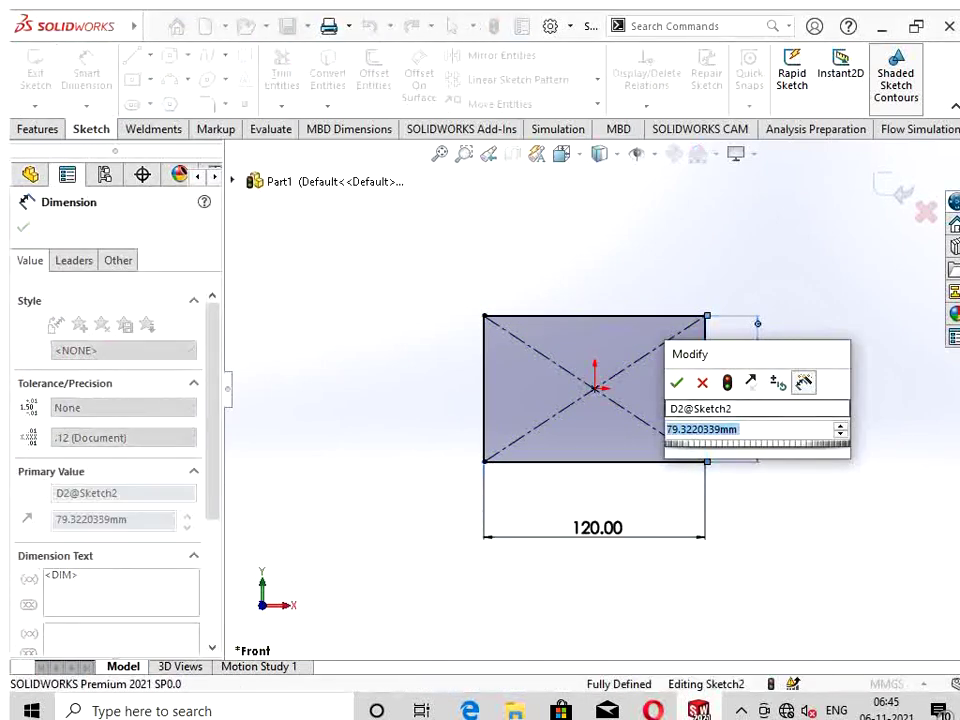
pyautogui.write('=')
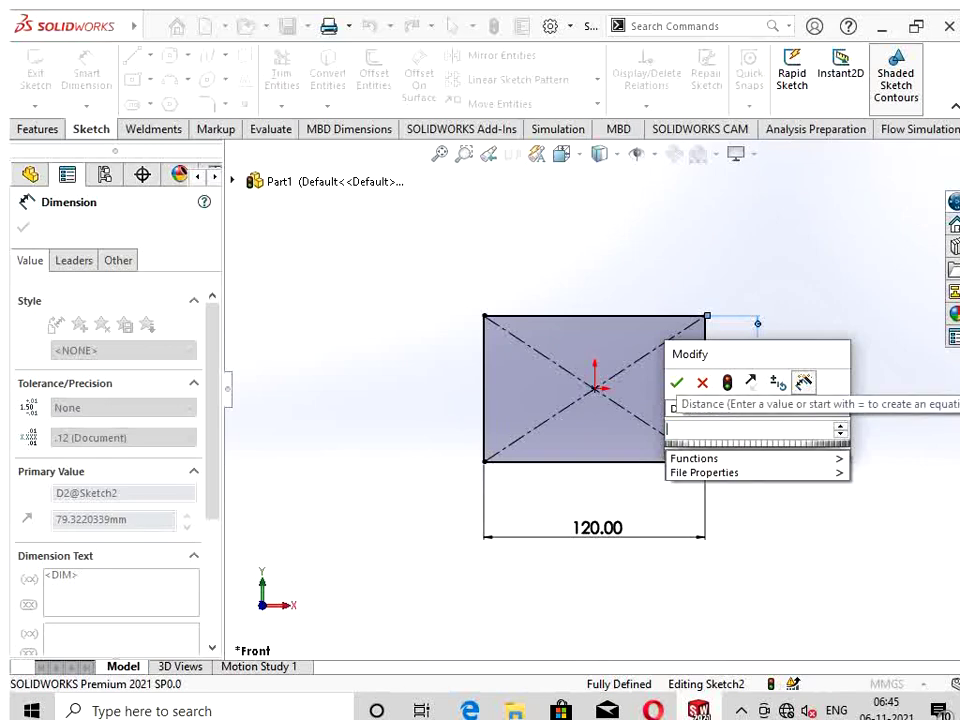
pyautogui.write('10')
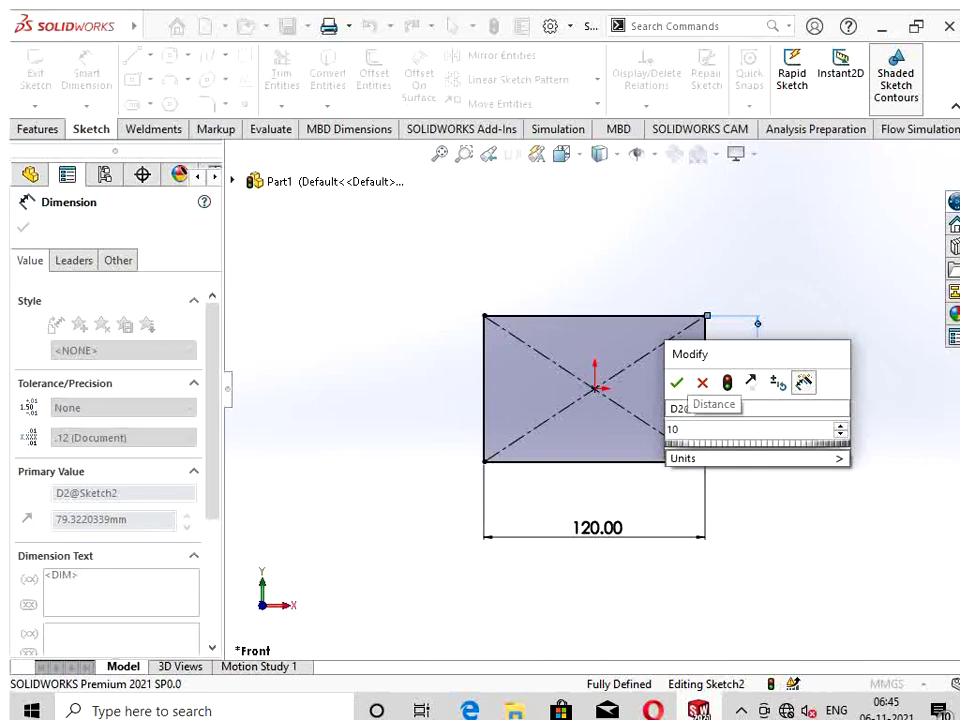
pyautogui.write('+')
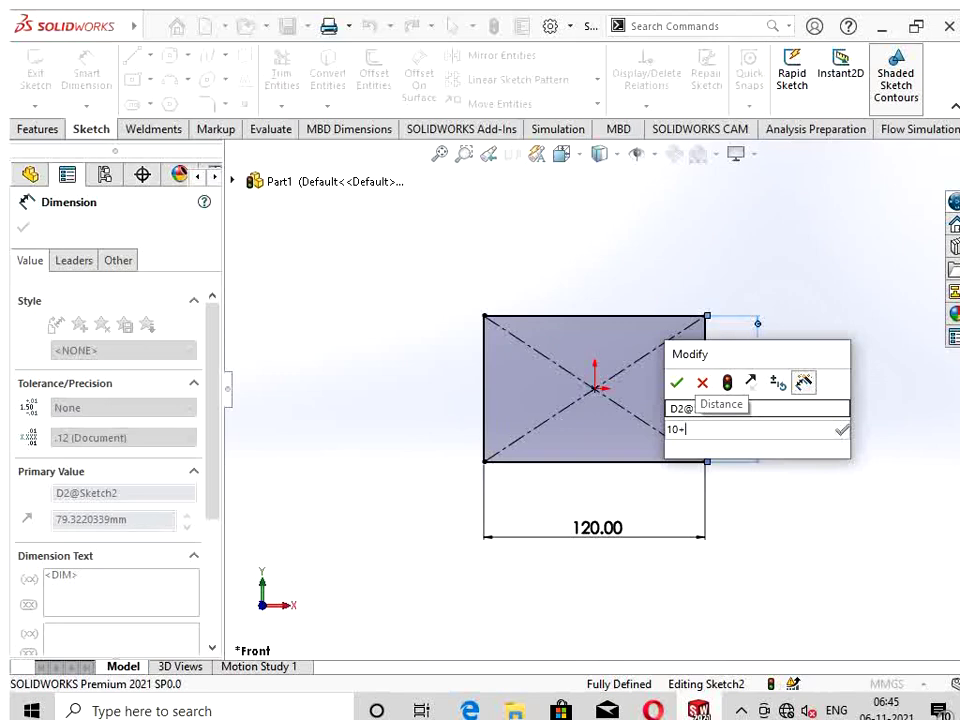
pyautogui.write('24')
pyautogui.press('Return')
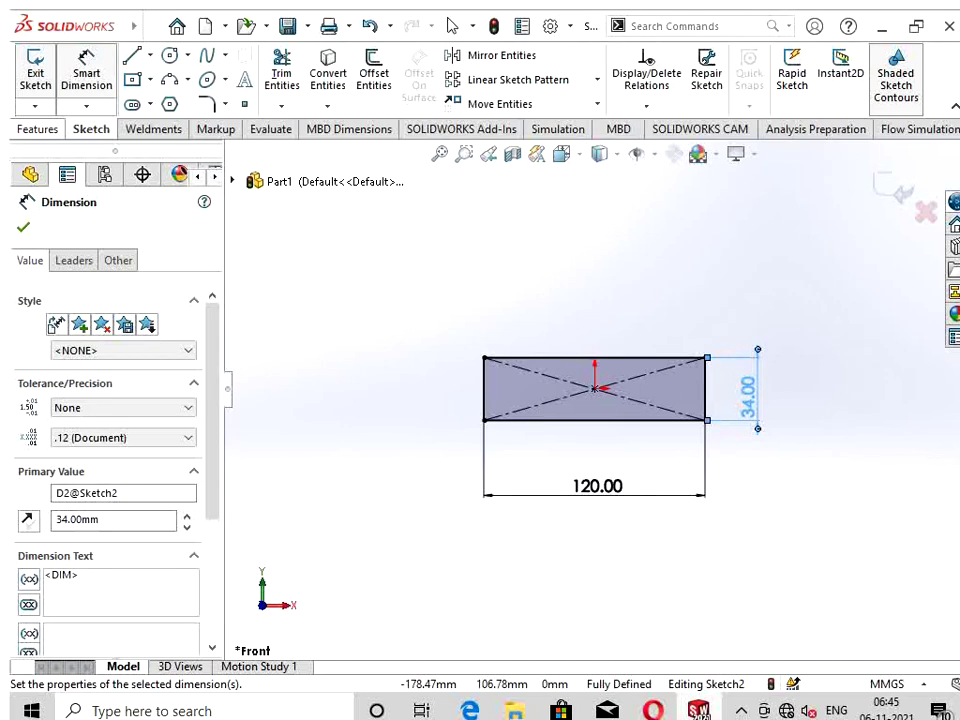
pyautogui.click(37, 129)
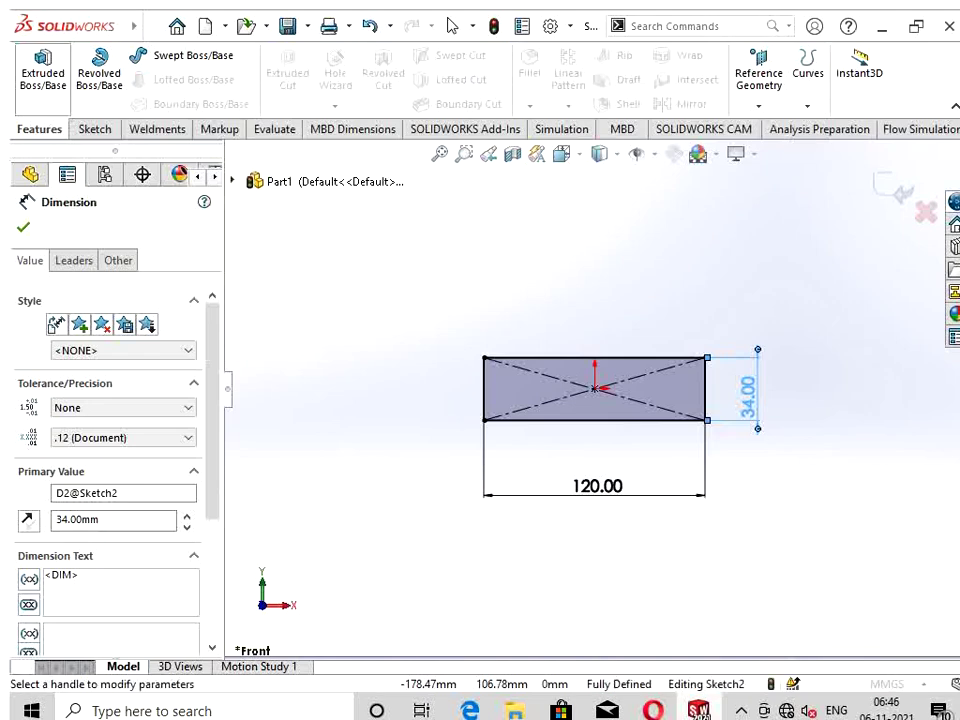
# Step: Extrude the rectangle into a 5 mm plate and convert its face outline into a new sketch
pyautogui.click(43, 68)
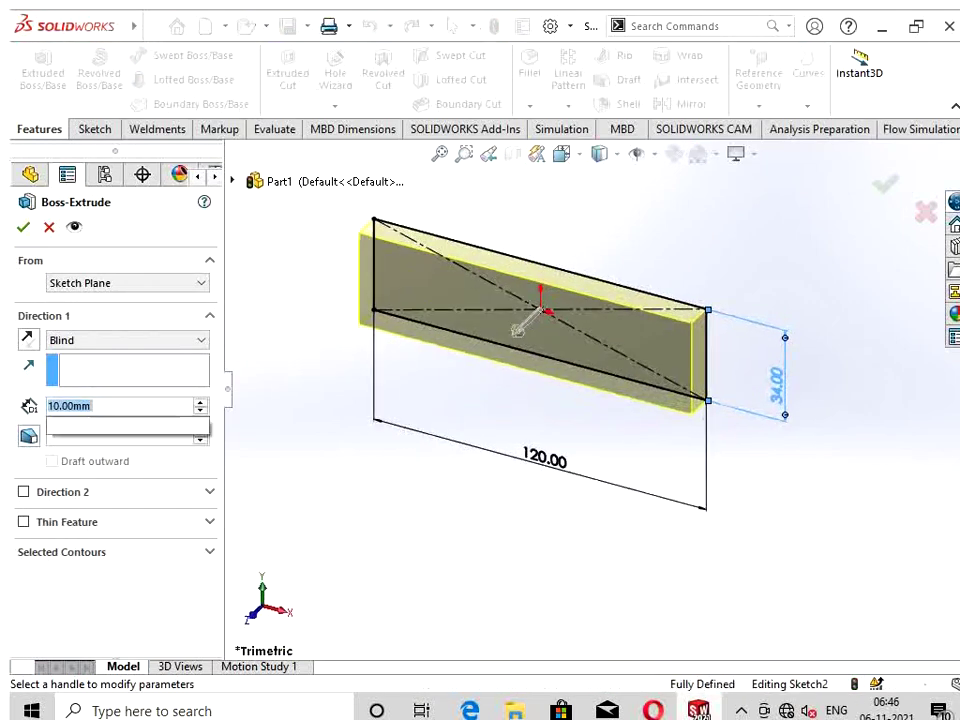
pyautogui.write('5')
pyautogui.press('Return')
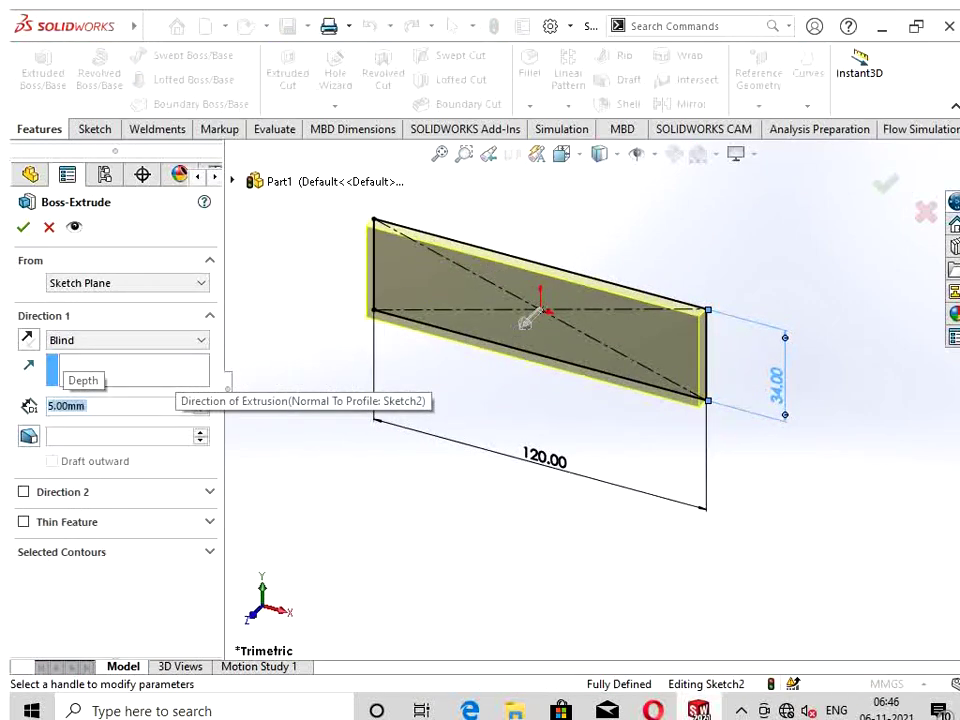
pyautogui.press('Return')
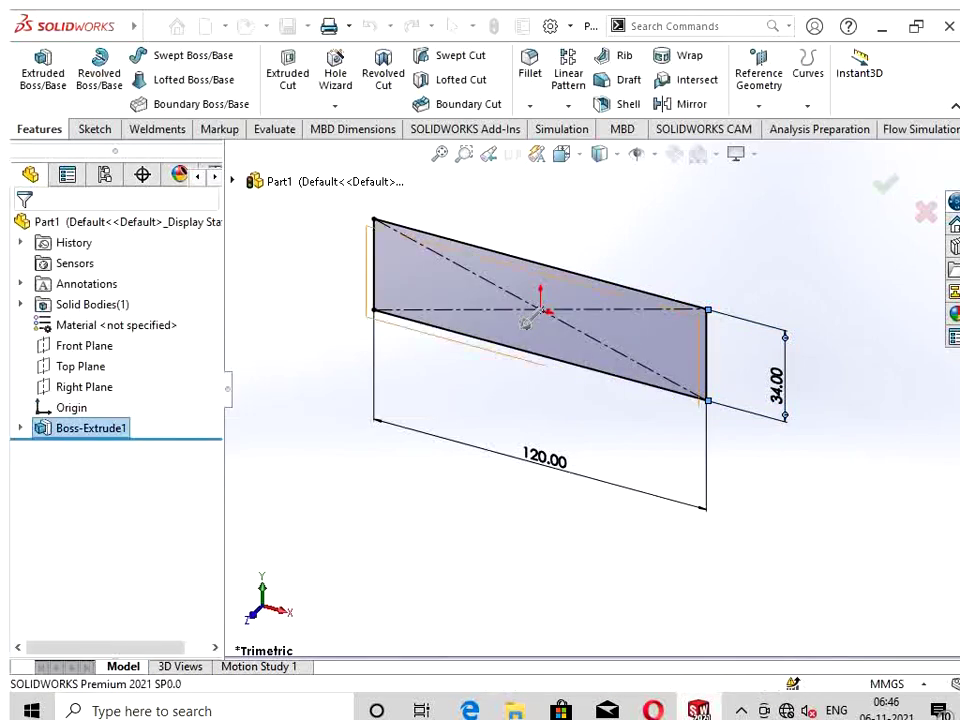
pyautogui.rightClick(495, 300)
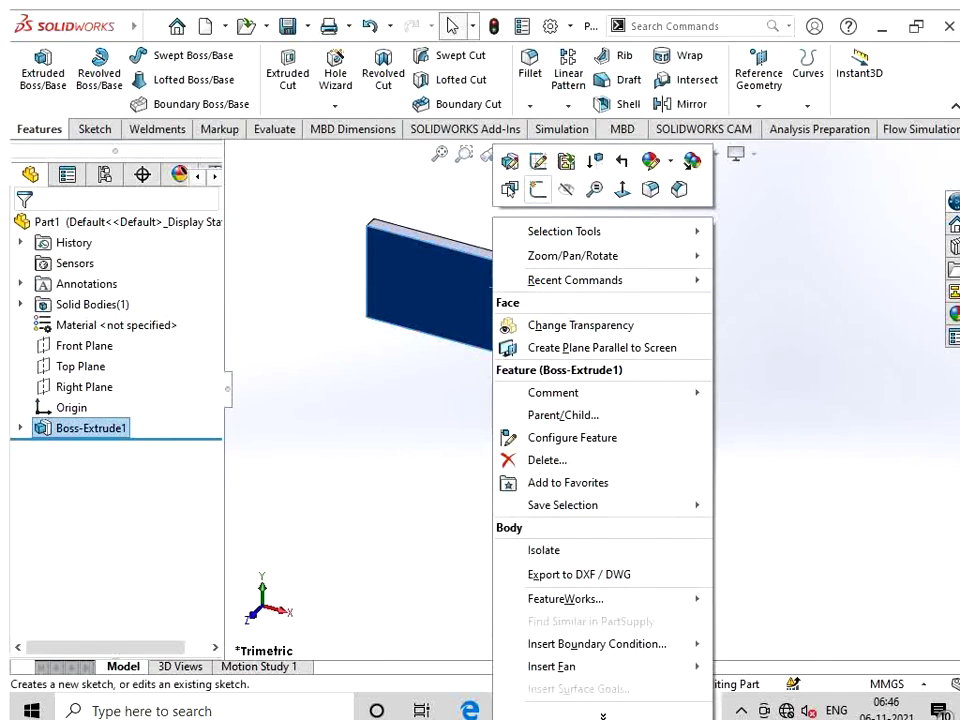
pyautogui.click(508, 191)
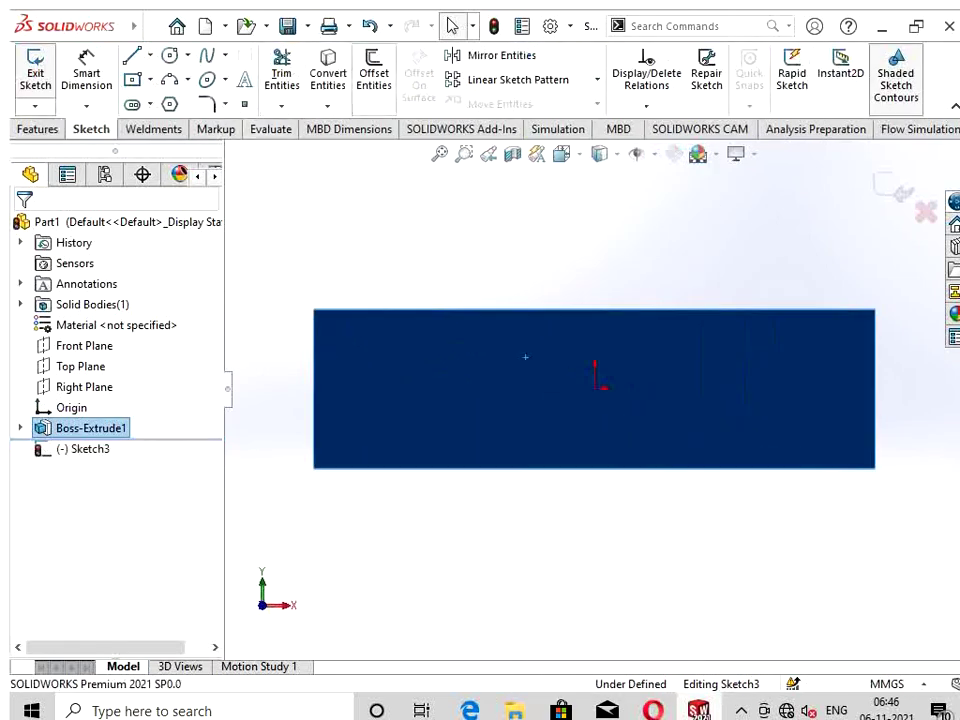
pyautogui.click(328, 75)
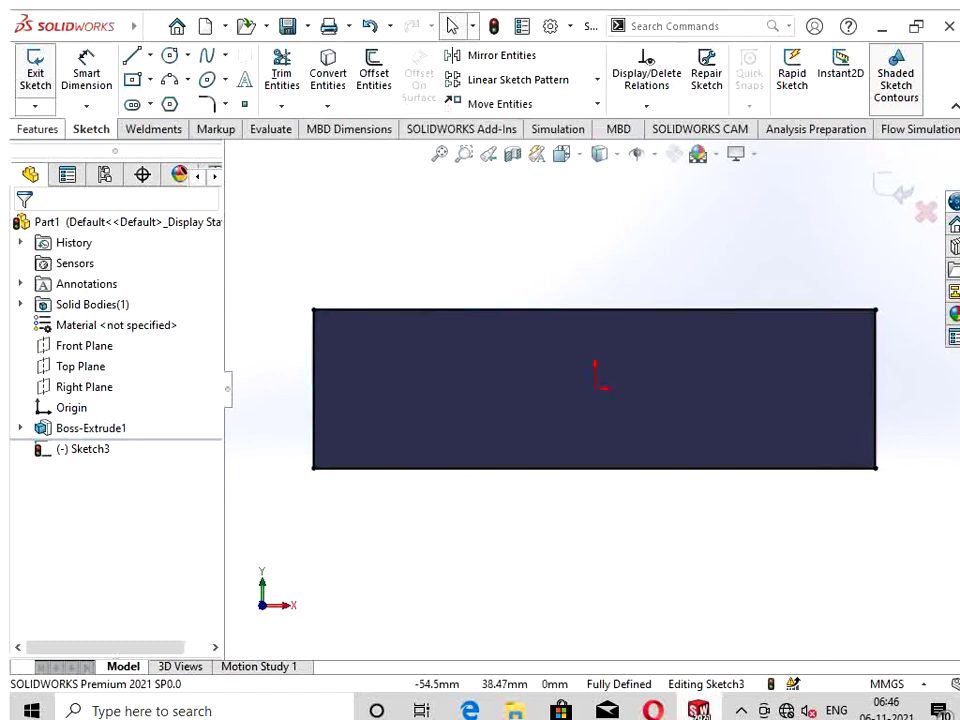
# Step: Extrude the outline as a thin feature with 5 mm wall thickness
pyautogui.click(37, 129)
pyautogui.click(43, 70)
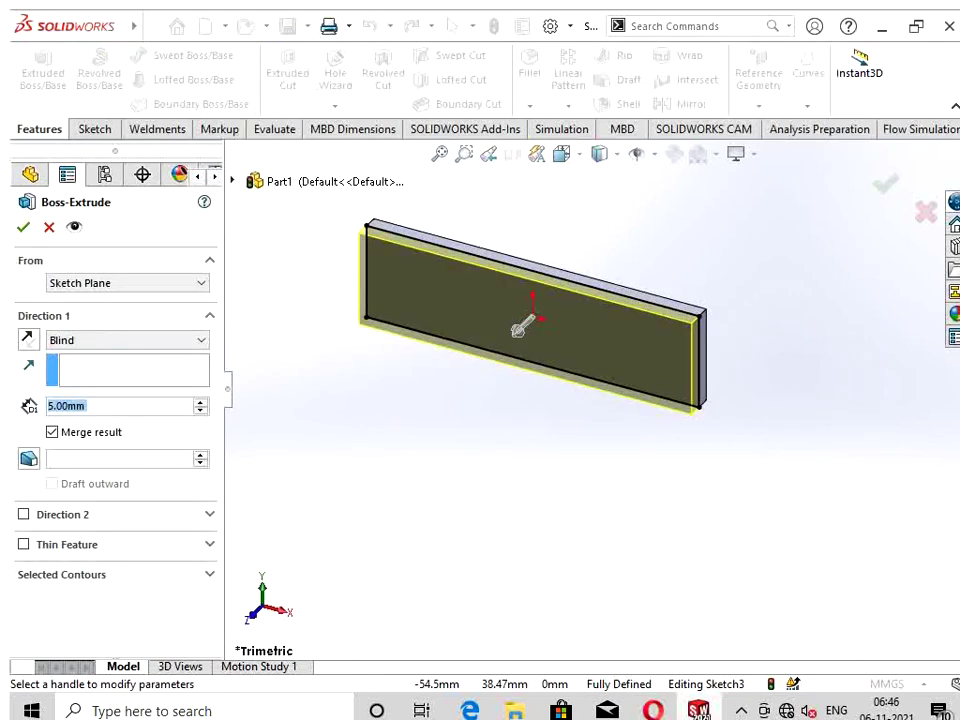
pyautogui.click(23, 544)
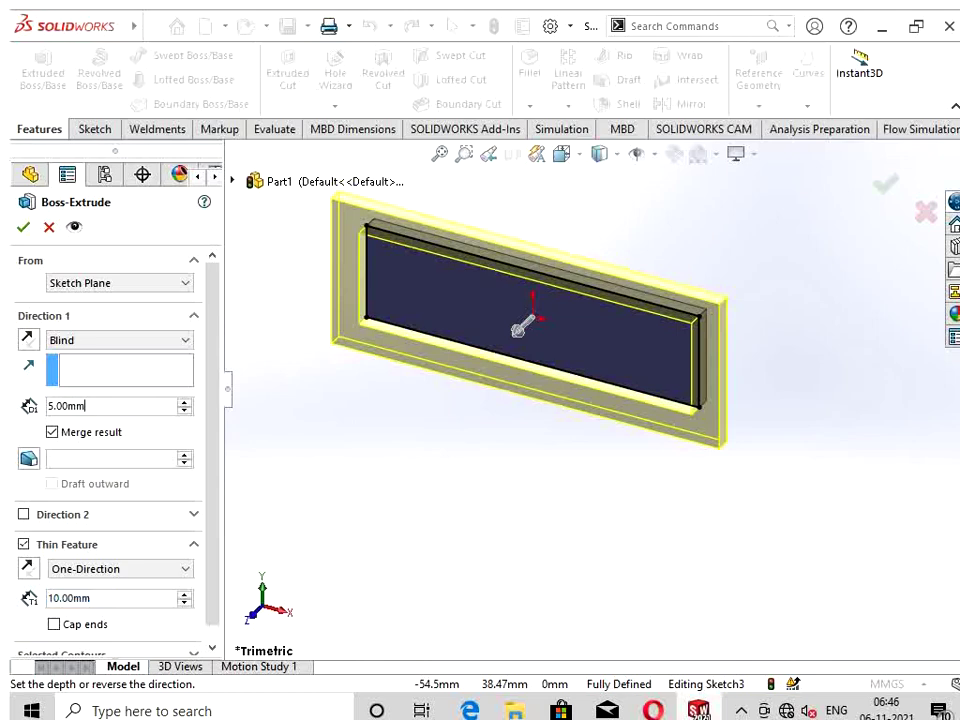
pyautogui.press('BackSpace')
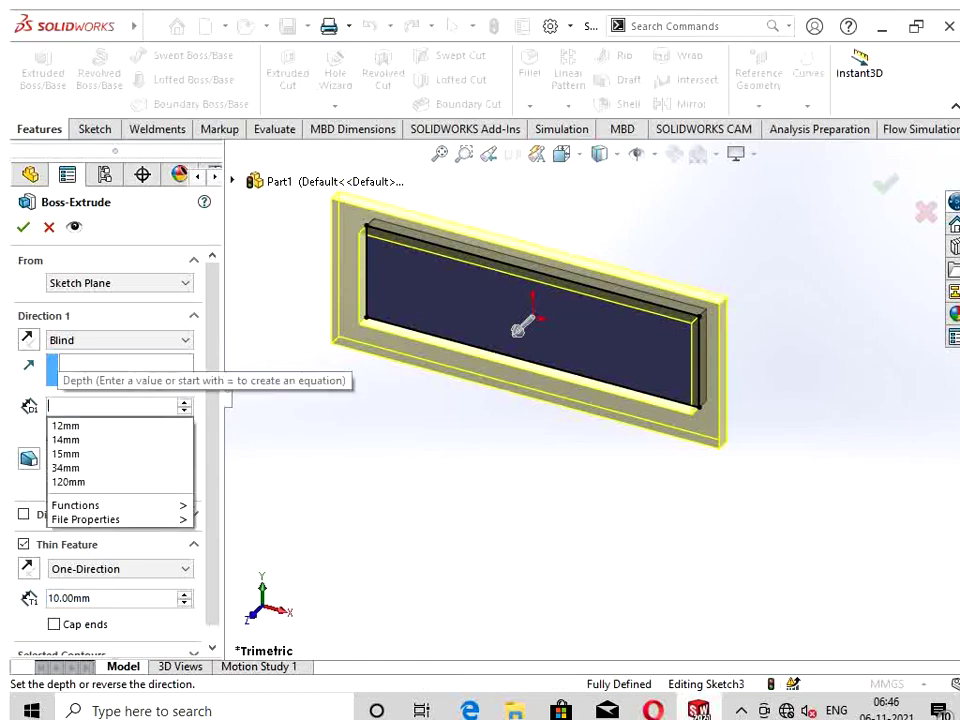
pyautogui.write('14')
pyautogui.press('Return')
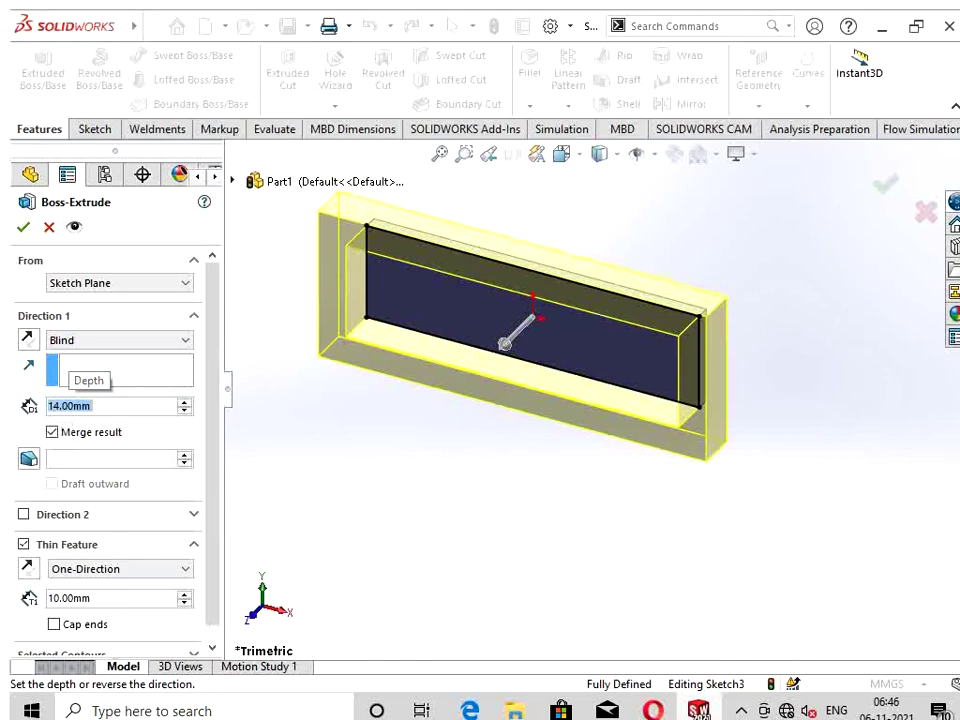
pyautogui.click(86, 598)
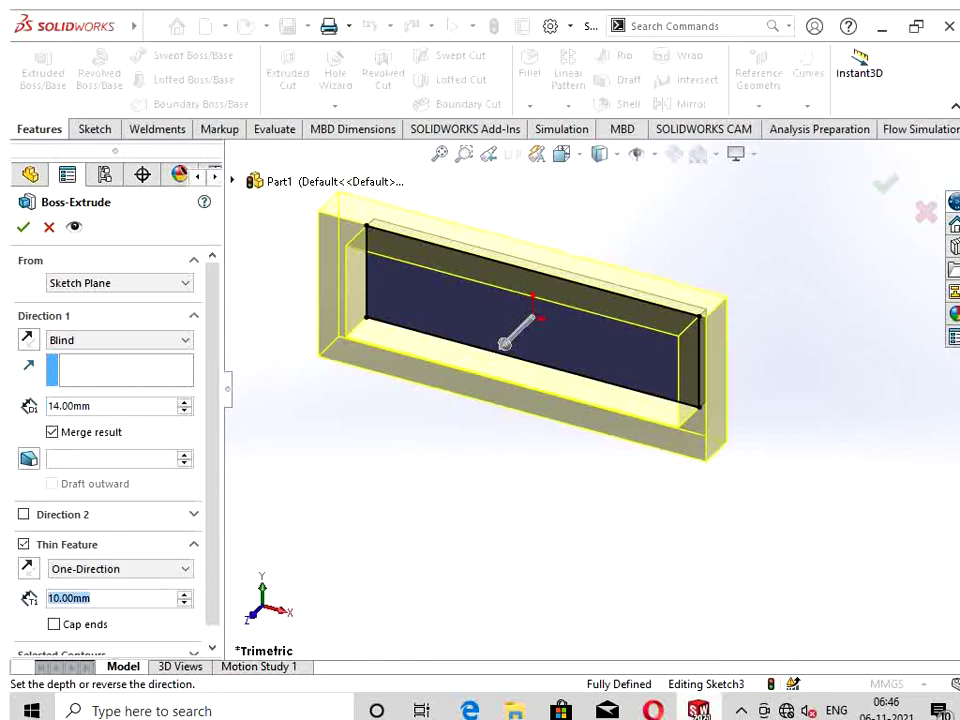
pyautogui.press('BackSpace')
pyautogui.write('5')
pyautogui.press('Return')
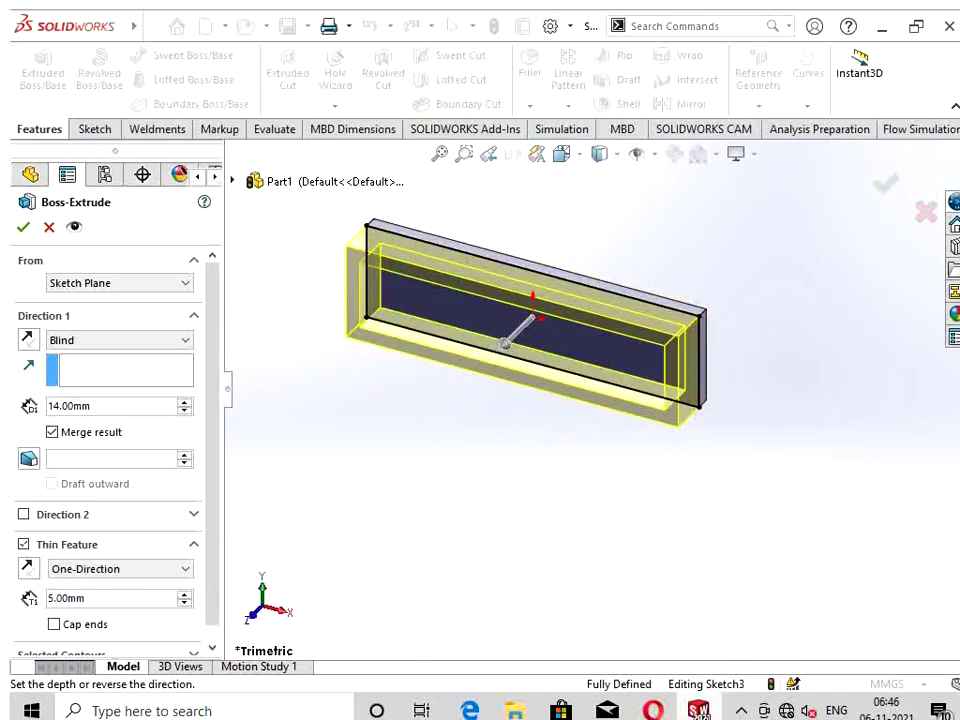
# Step: Set the thin-wall extrusion depth to 15 mm and accept the open box
pyautogui.moveTo(530, 310)
pyautogui.mouseDown(button='middle')
pyautogui.moveTo(737, 155)
pyautogui.moveTo(565, 270)
pyautogui.mouseUp(button='middle')
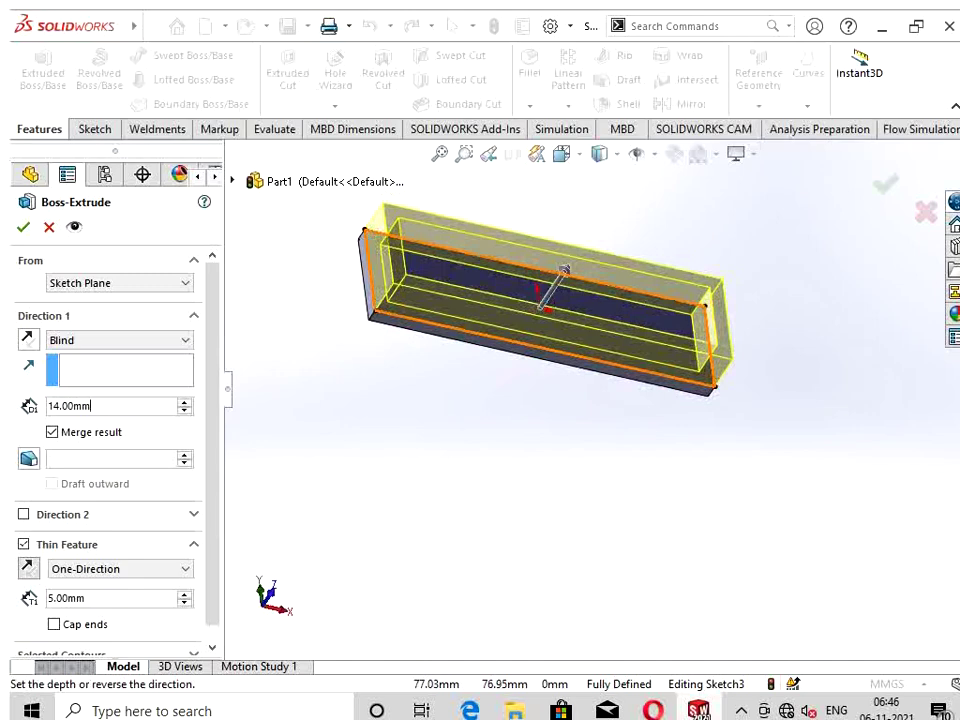
pyautogui.press('BackSpace')
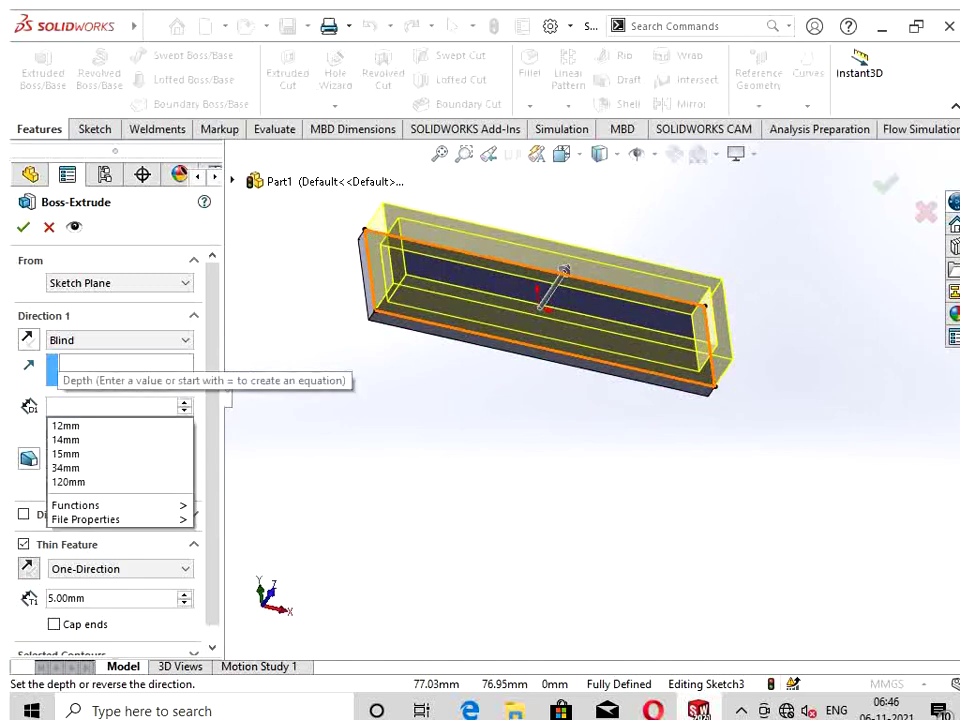
pyautogui.write('15')
pyautogui.press('Return')
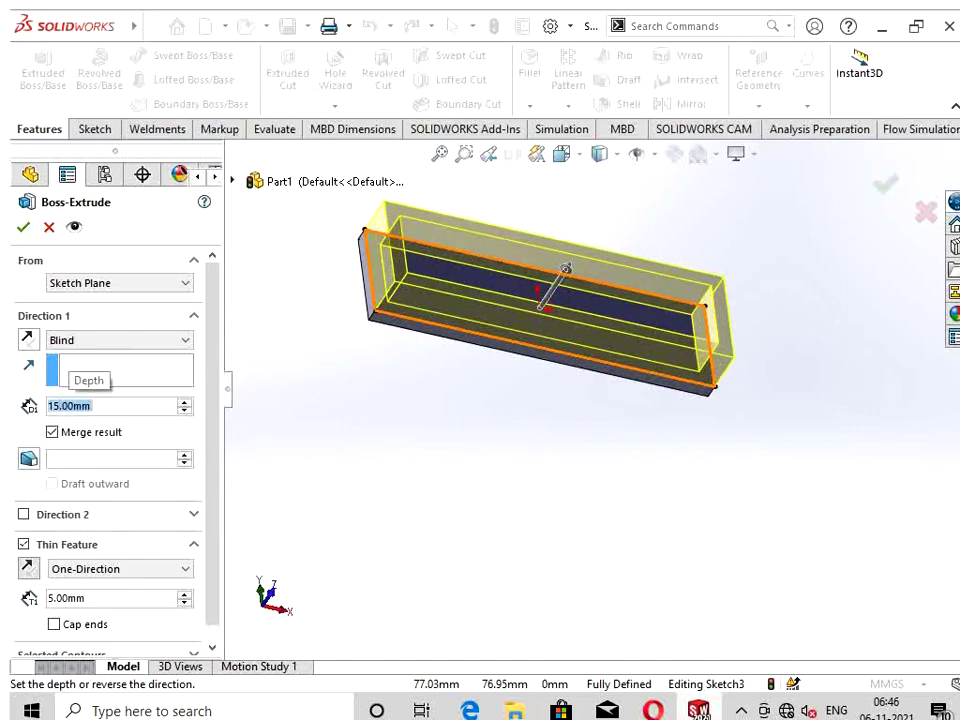
pyautogui.click(22, 227)
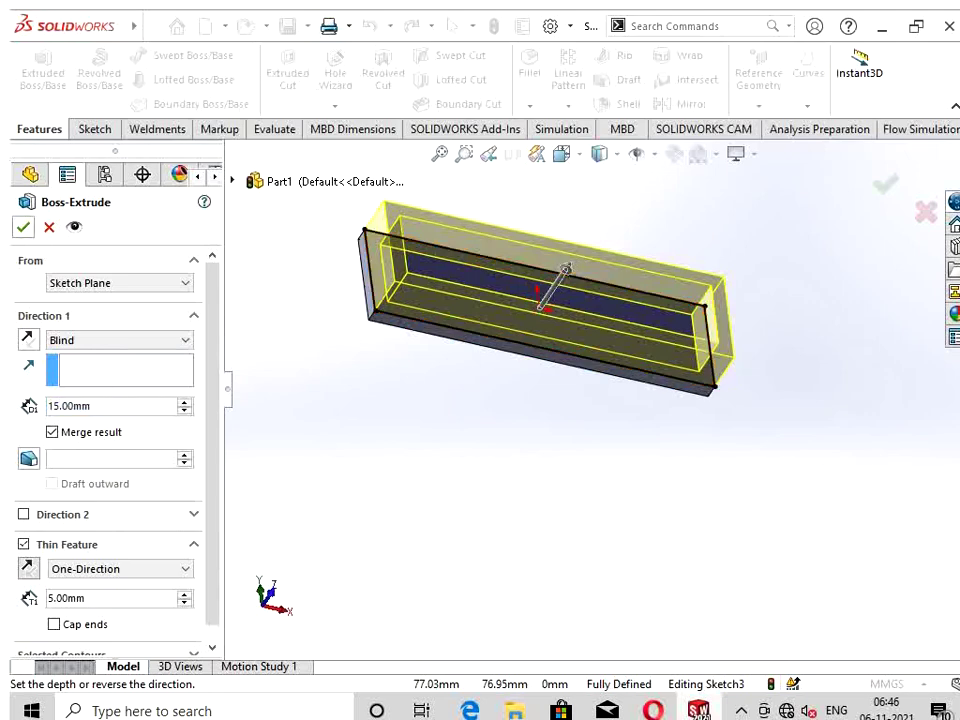
pyautogui.moveTo(560, 300)
pyautogui.mouseDown(button='middle')
pyautogui.moveTo(640, 340)
pyautogui.moveTo(598, 370)
pyautogui.mouseUp(button='middle')
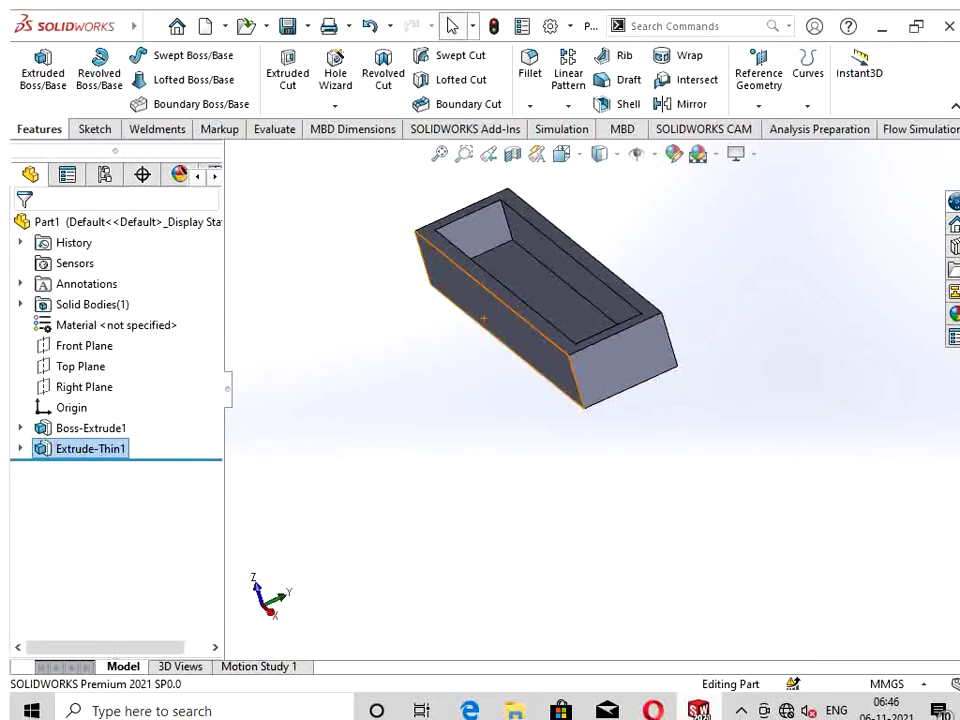
# Step: Start a sketch on the box's end face with hidden edges shown as dashed lines
pyautogui.rightClick(598, 370)
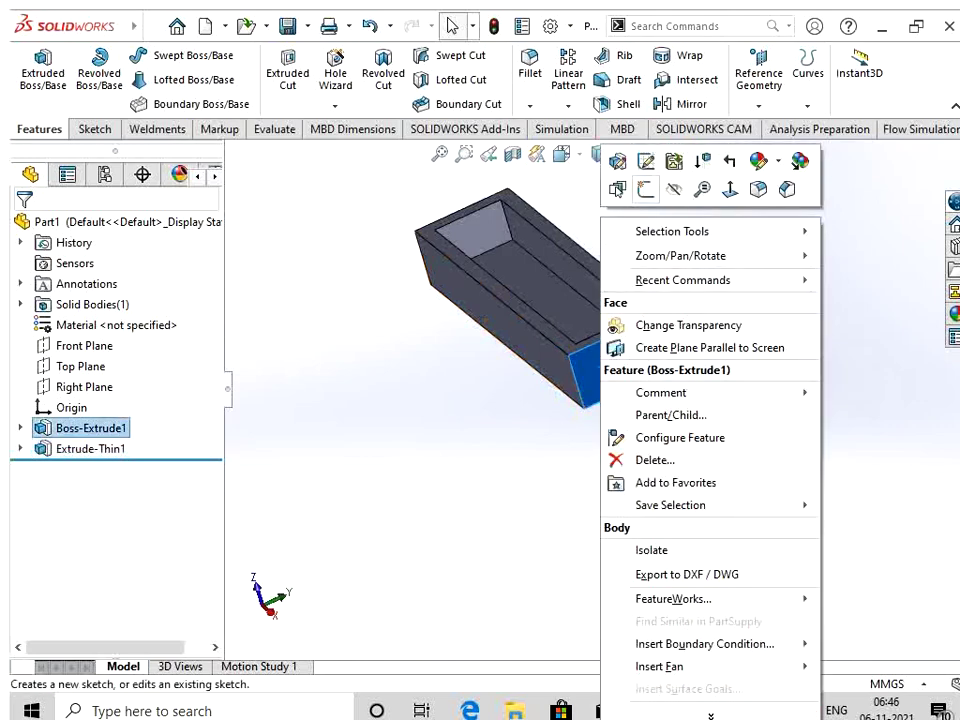
pyautogui.click(645, 161)
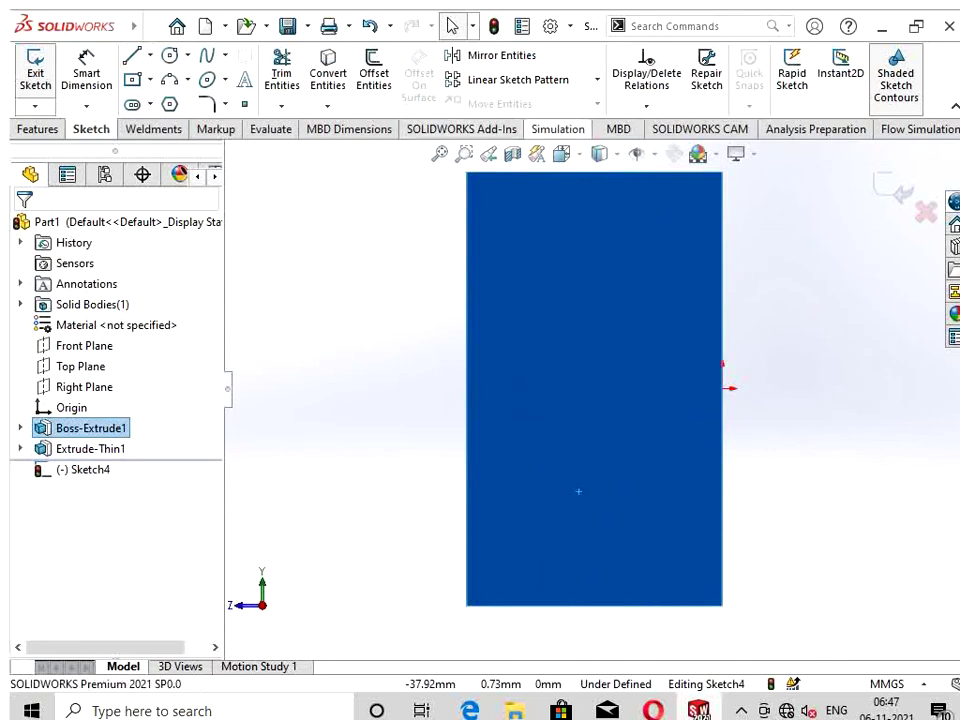
pyautogui.click(599, 153)
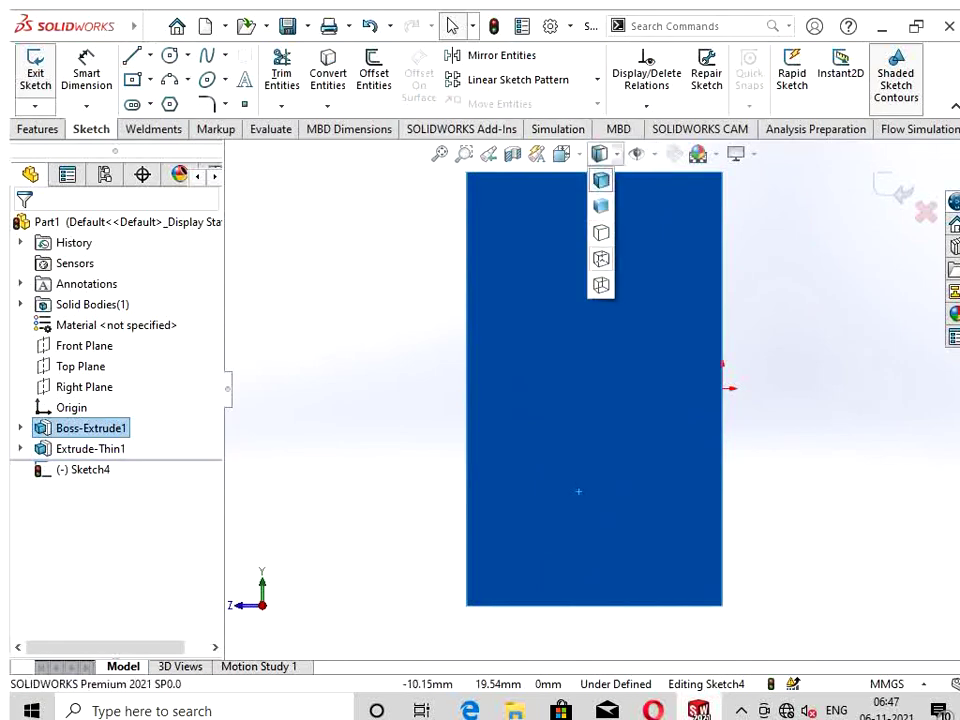
pyautogui.click(601, 258)
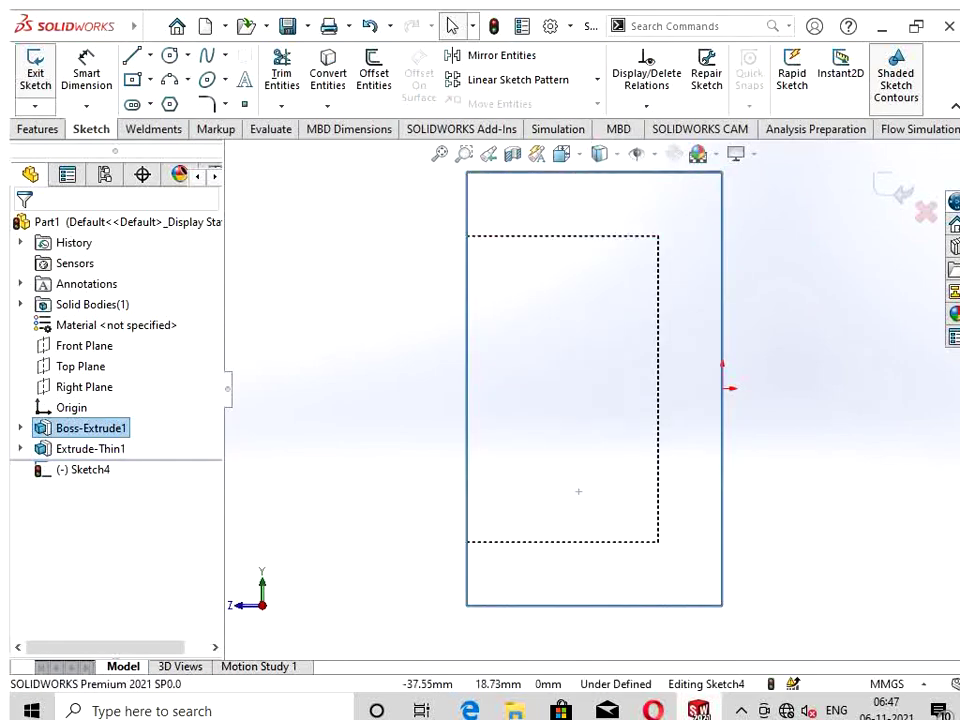
# Step: Draw a horizontal centerline across the rectangle and a vertical midpoint line centred on it
pyautogui.click(150, 55)
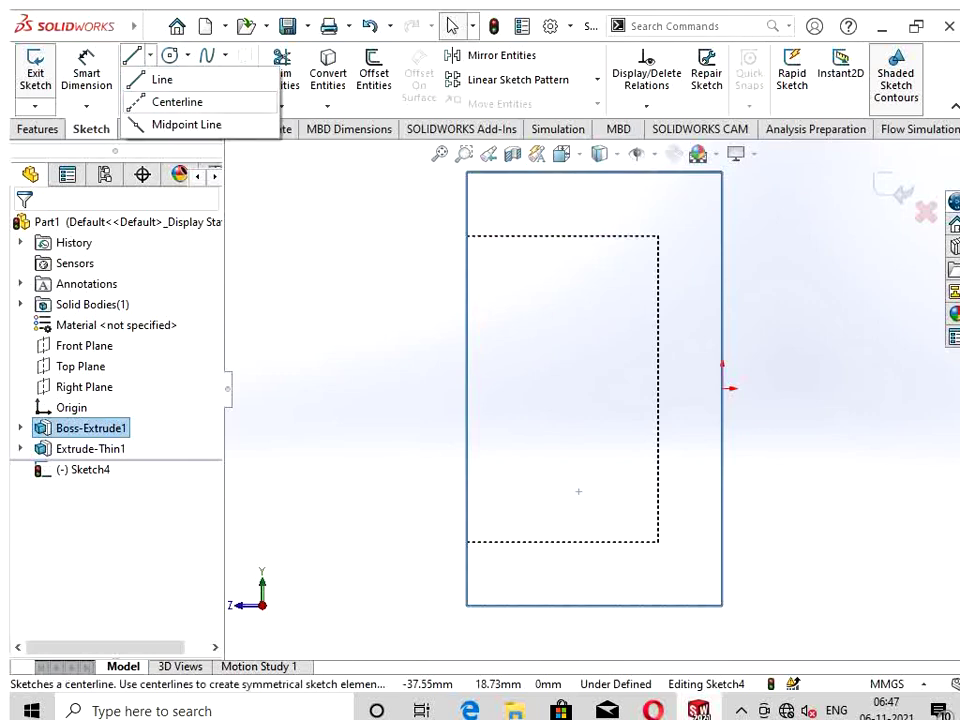
pyautogui.click(175, 101)
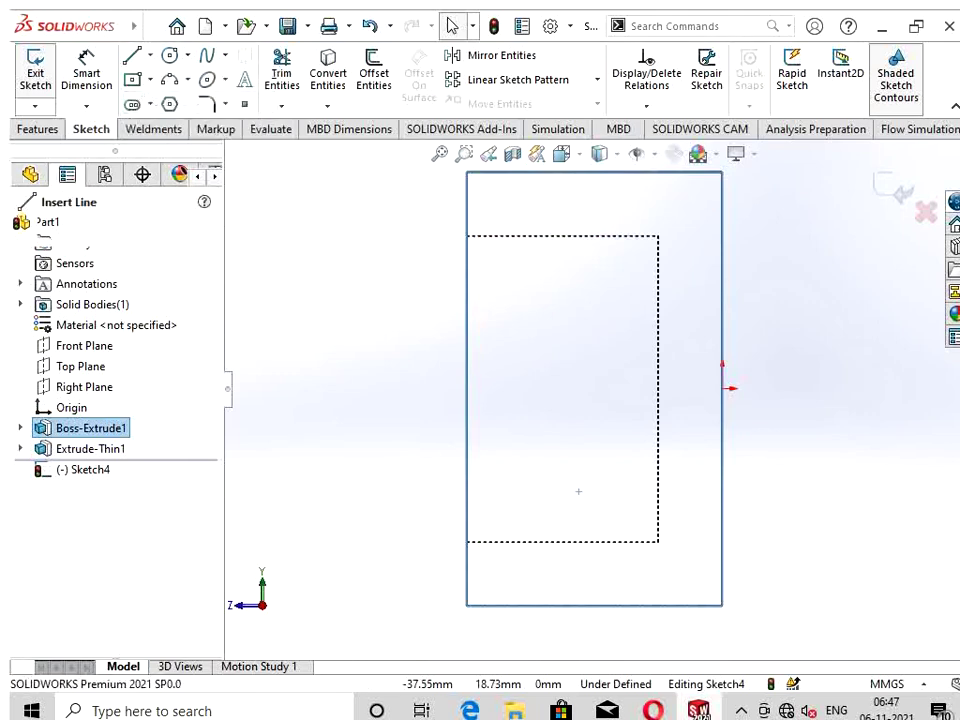
pyautogui.click(657, 388)
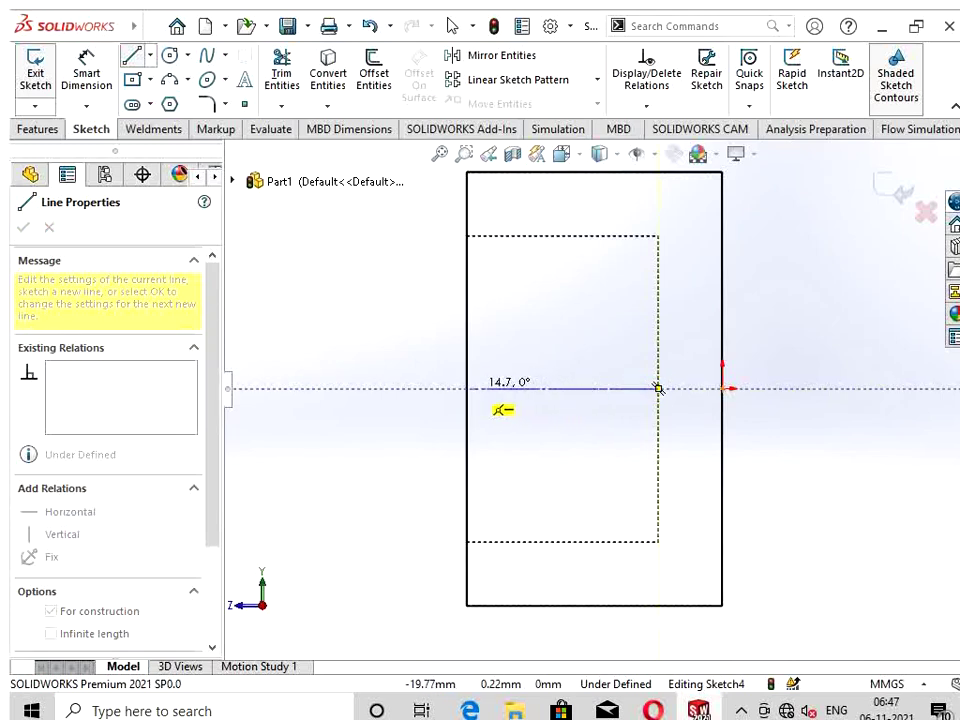
pyautogui.click(466, 388)
pyautogui.click(150, 55)
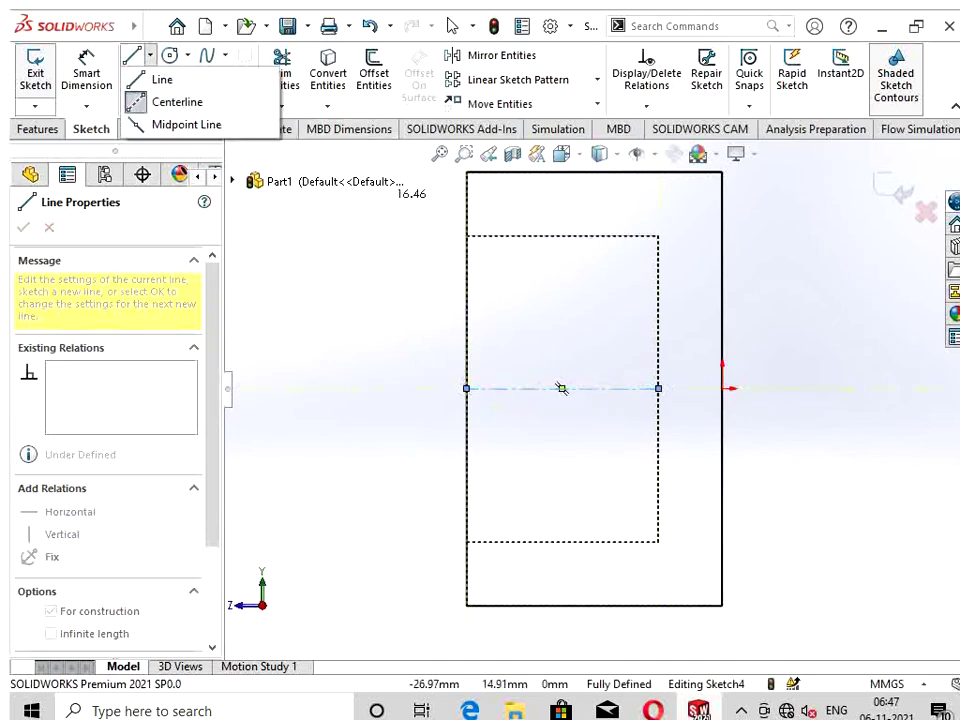
pyautogui.click(186, 124)
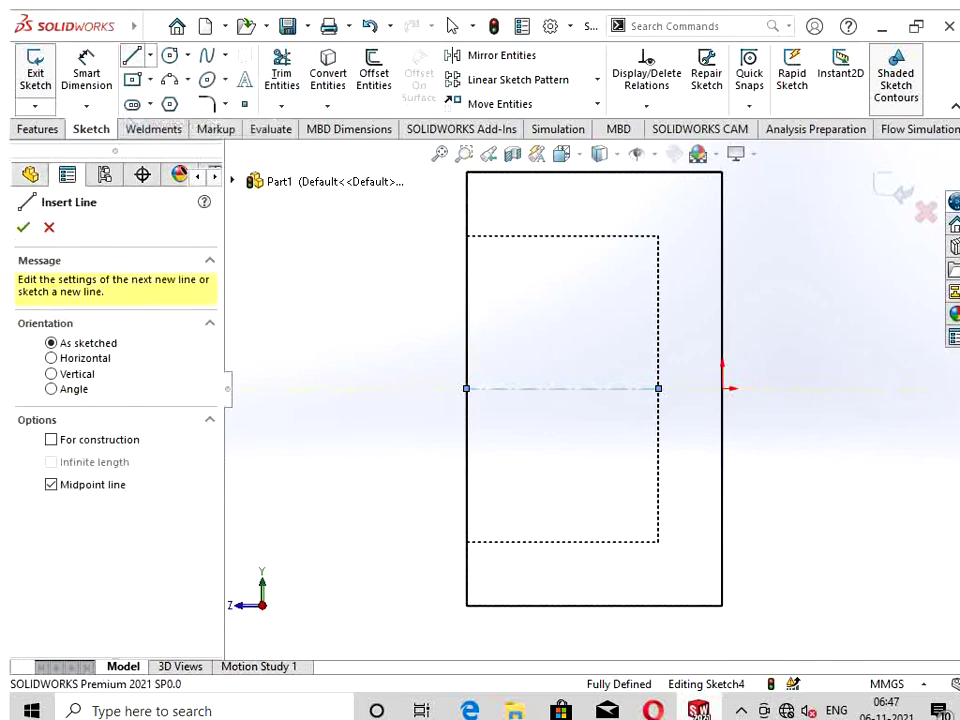
pyautogui.click(562, 388)
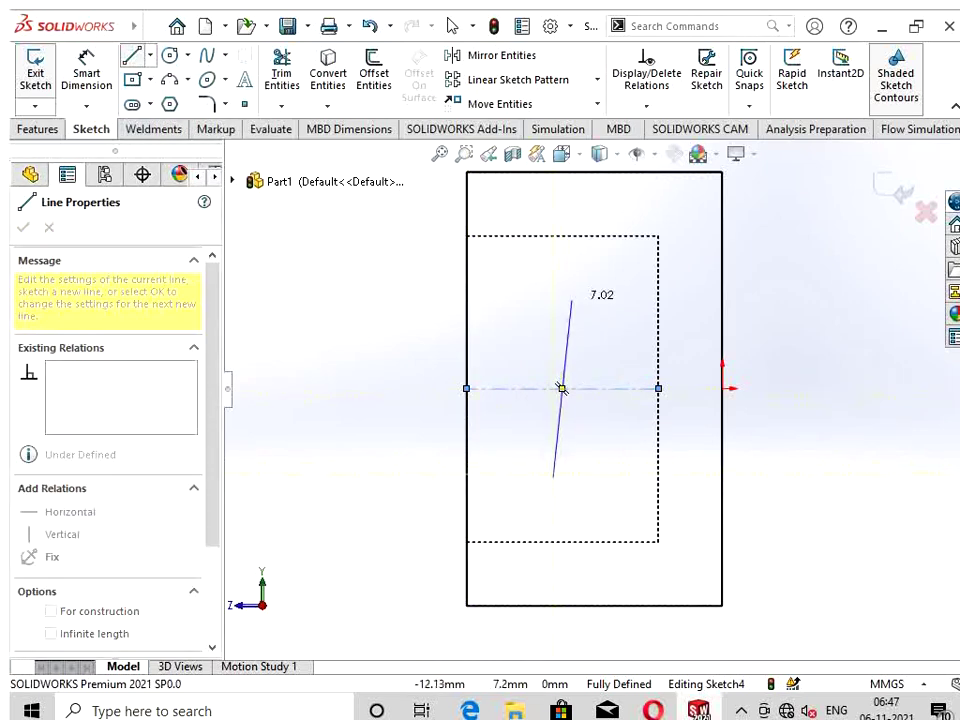
pyautogui.click(562, 291)
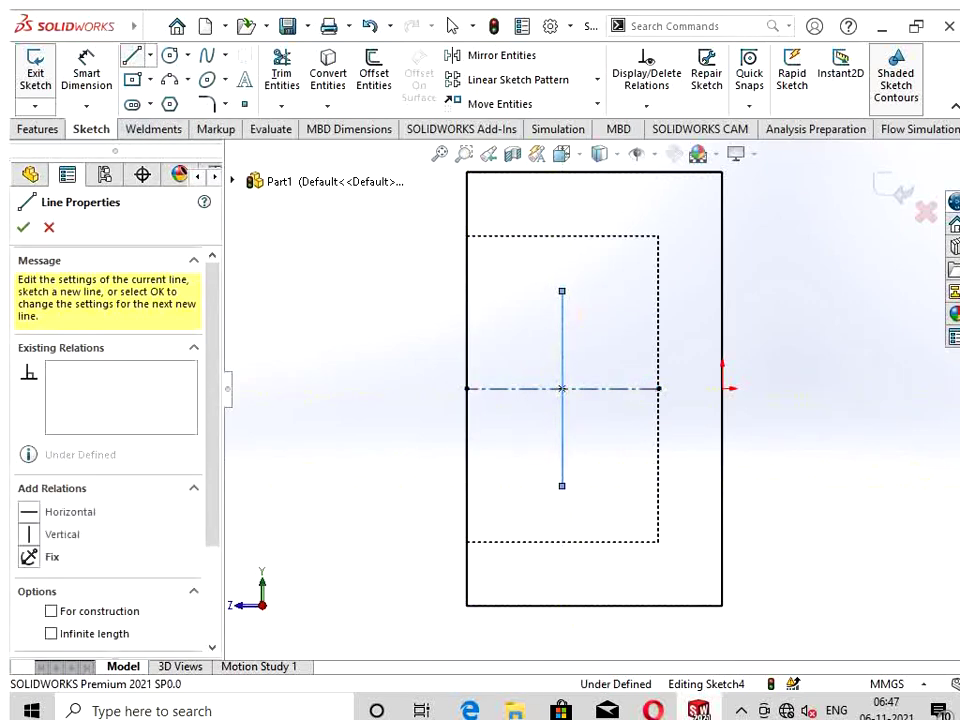
pyautogui.click(86, 72)
pyautogui.press('Escape')
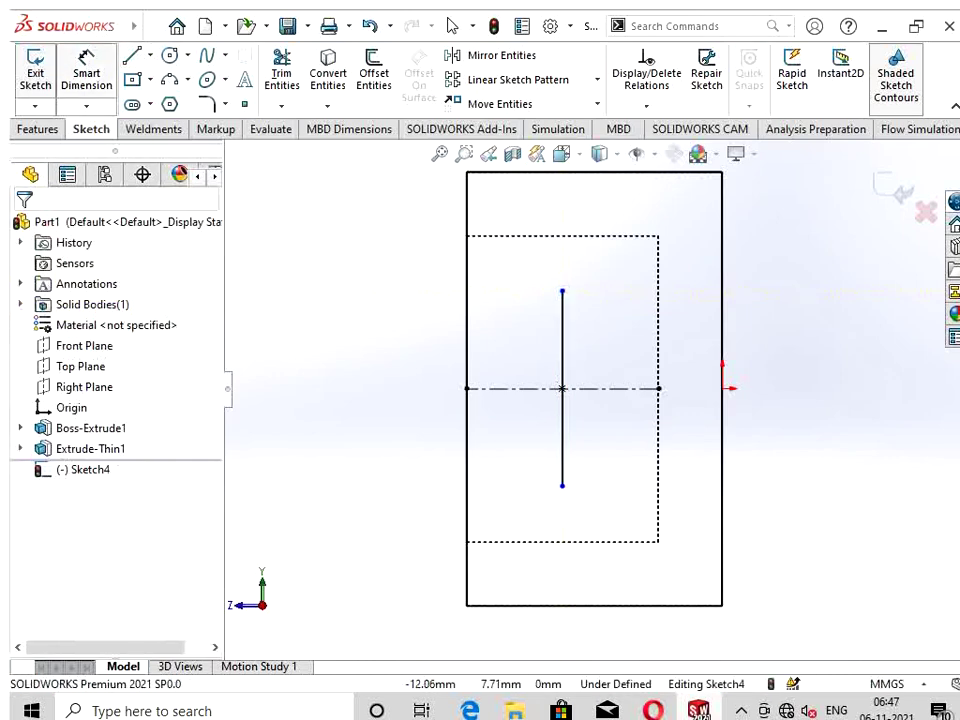
# Step: Dimension the vertical line's length as =12
pyautogui.click(562, 291)
pyautogui.click(562, 485)
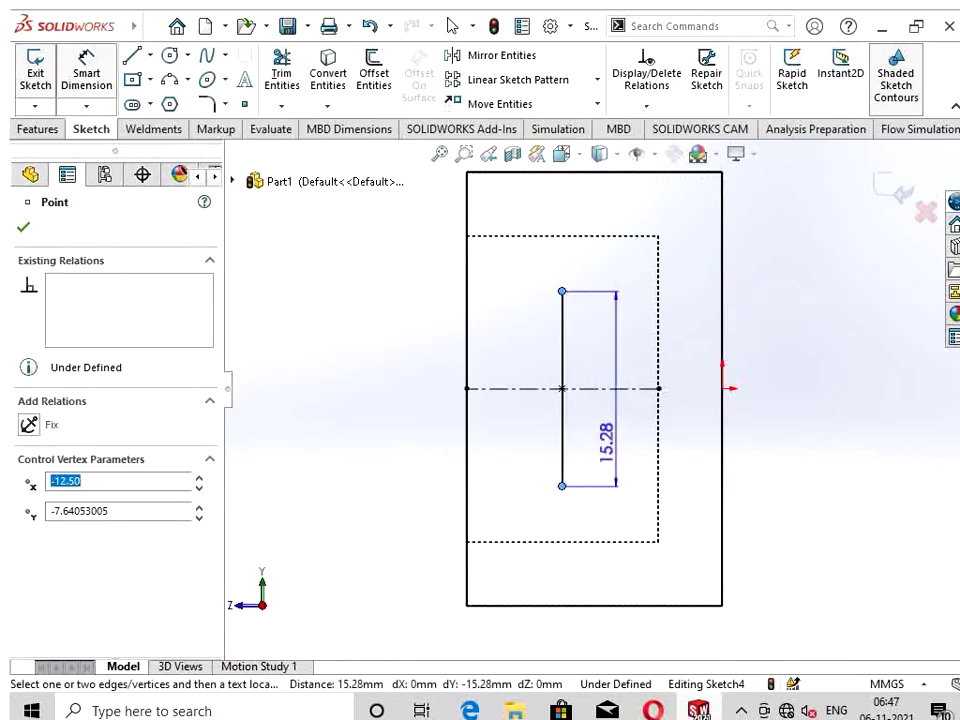
pyautogui.click(765, 395)
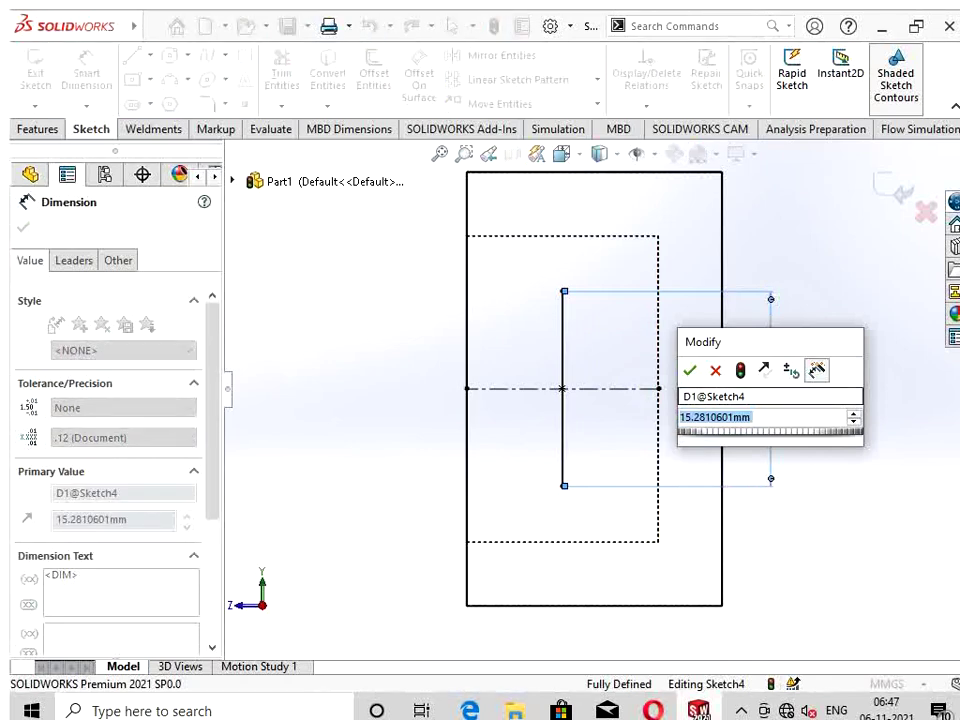
pyautogui.write('=')
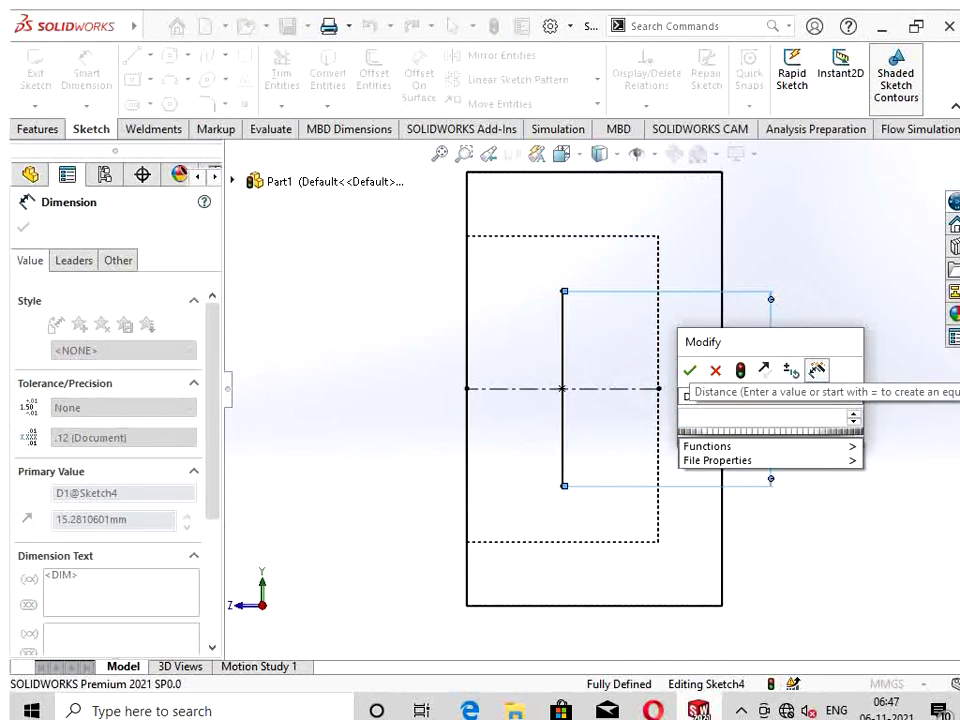
pyautogui.write('1')
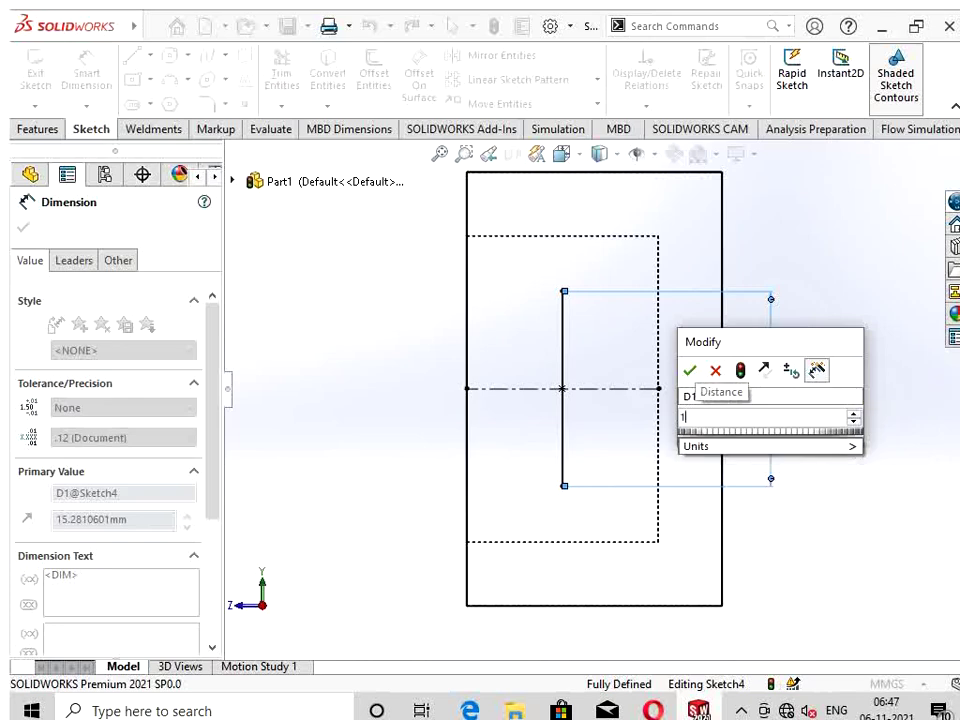
pyautogui.write('2')
pyautogui.press('Return')
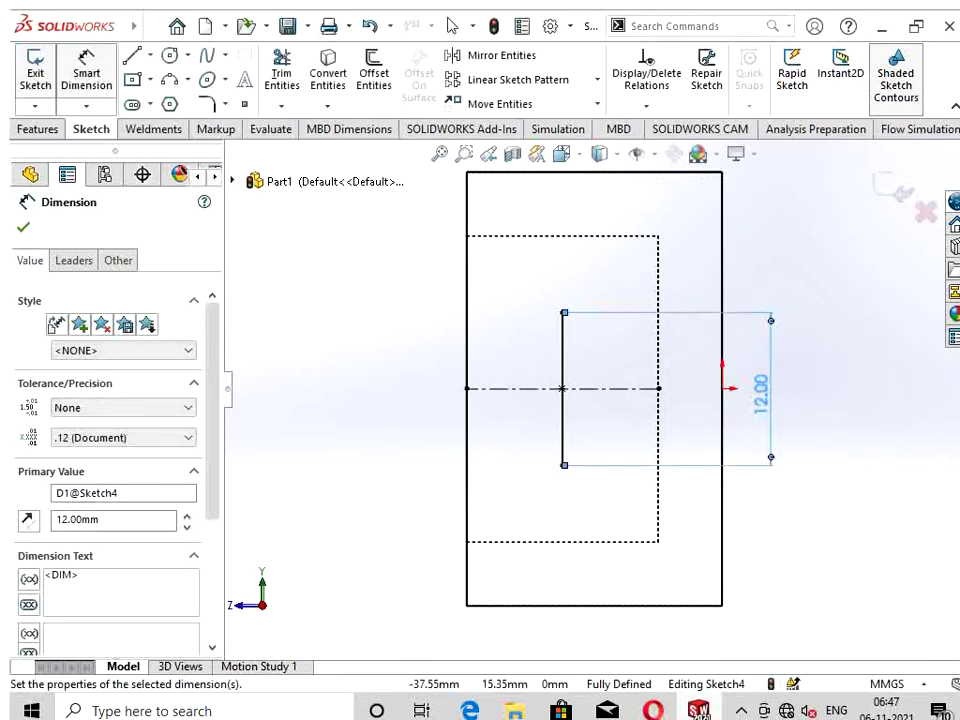
# Step: Draw a circle at the top and bottom ends of the vertical line
pyautogui.click(169, 55)
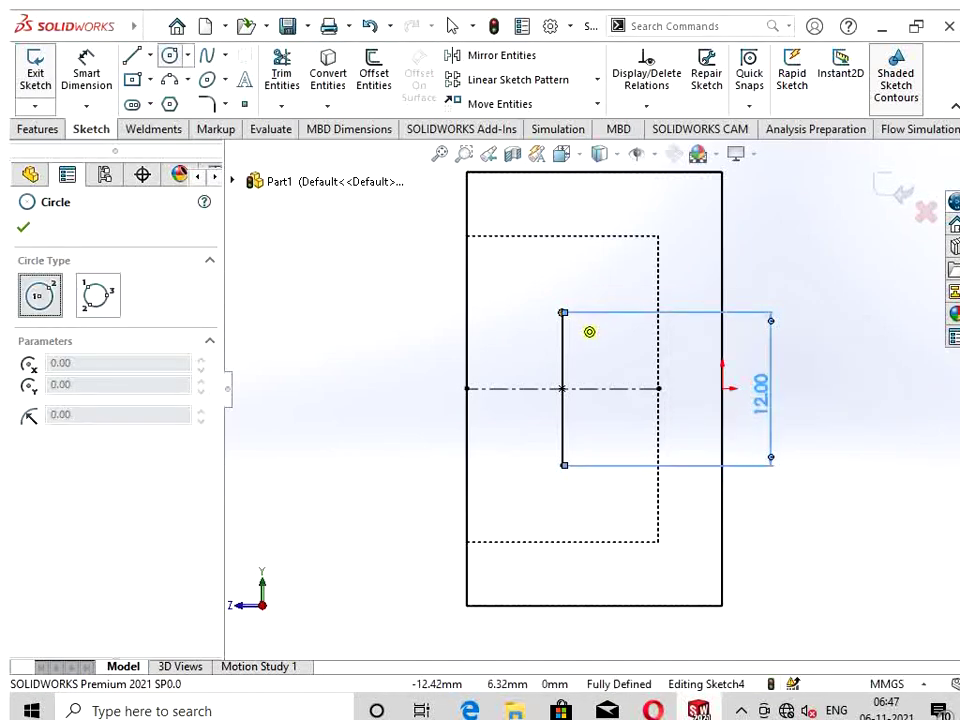
pyautogui.click(562, 312)
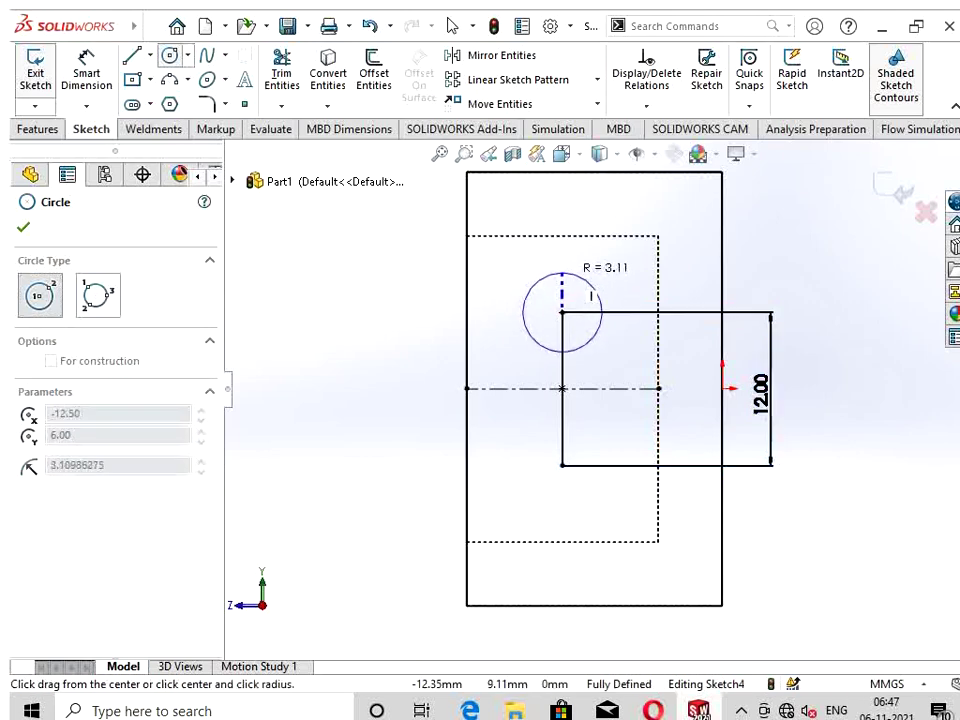
pyautogui.click(597, 297)
pyautogui.click(562, 465)
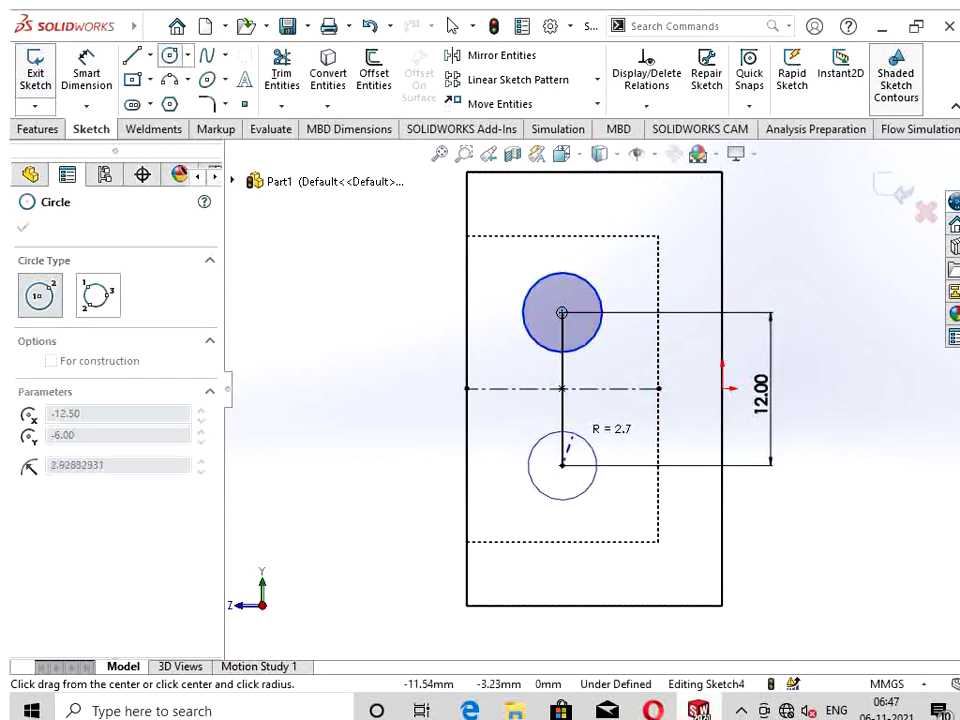
pyautogui.click(548, 425)
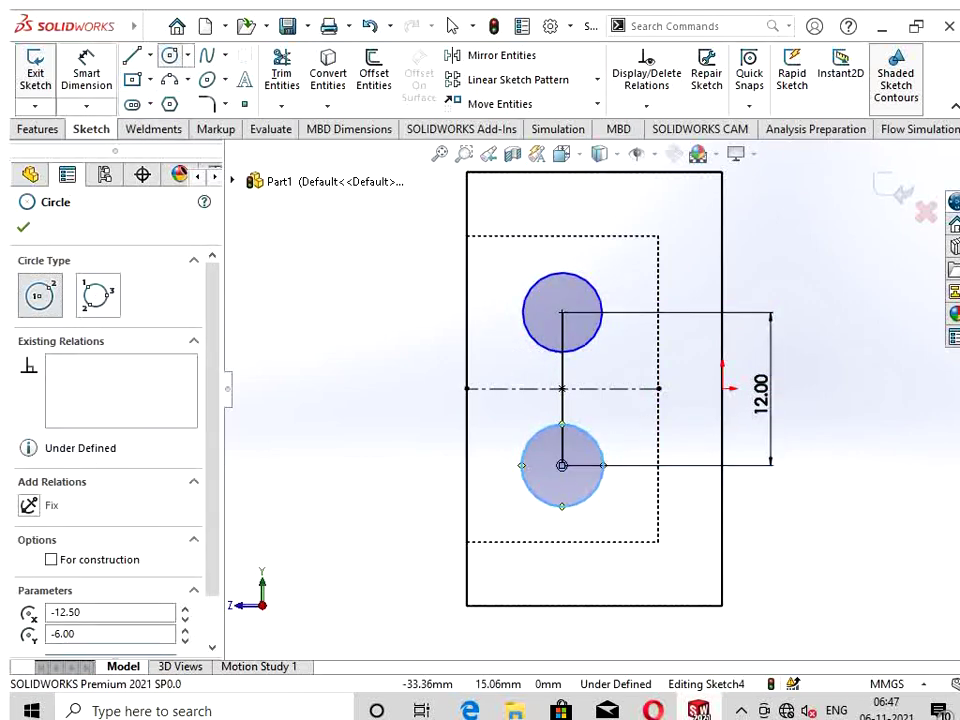
pyautogui.press('Escape')
# Step: Dimension both circles to Ø14 mm
pyautogui.click(548, 425)
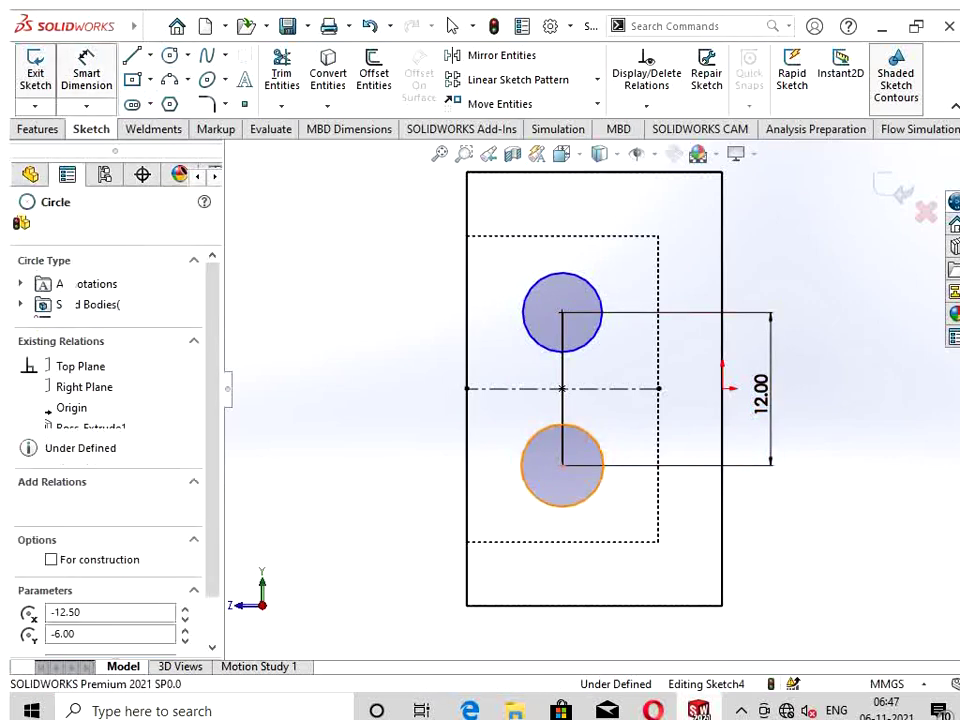
pyautogui.click(400, 437)
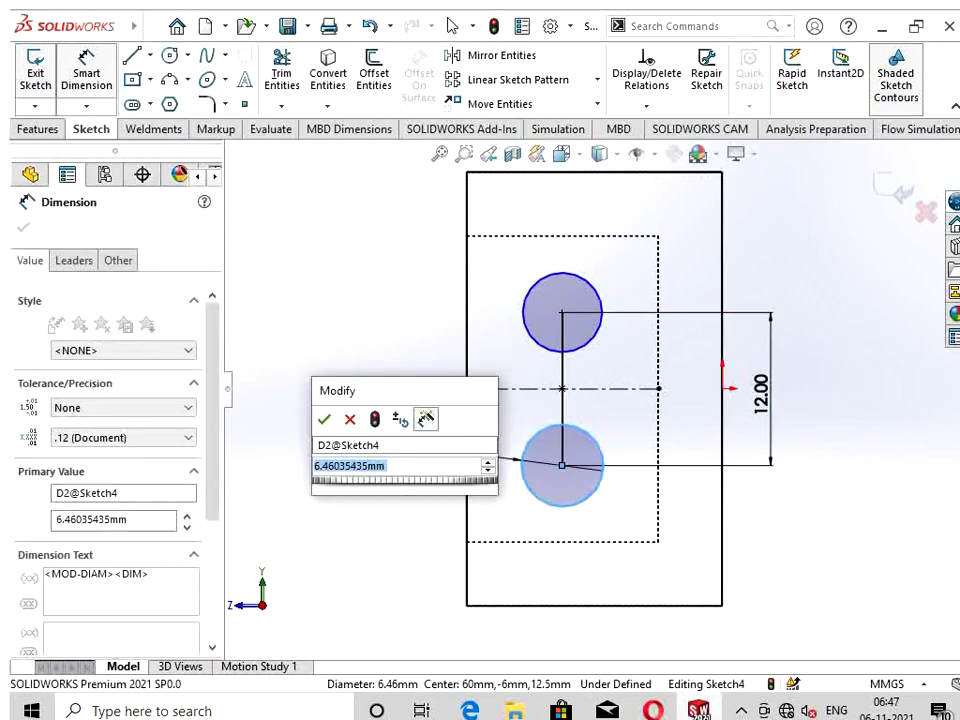
pyautogui.press('BackSpace')
pyautogui.write('14')
pyautogui.press('Return')
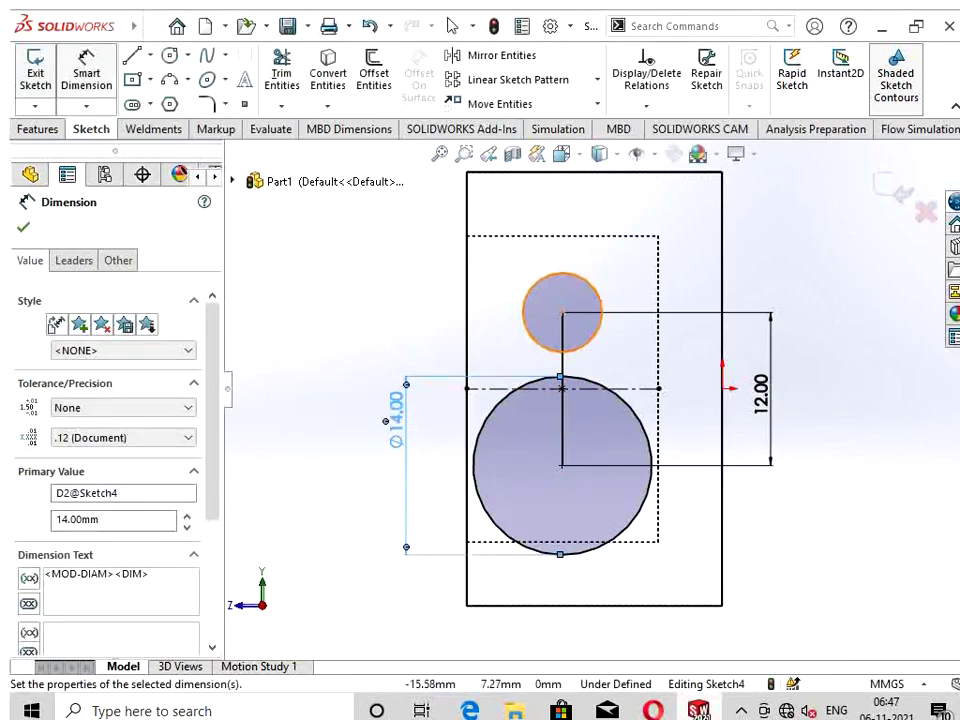
pyautogui.click(524, 300)
pyautogui.click(398, 290)
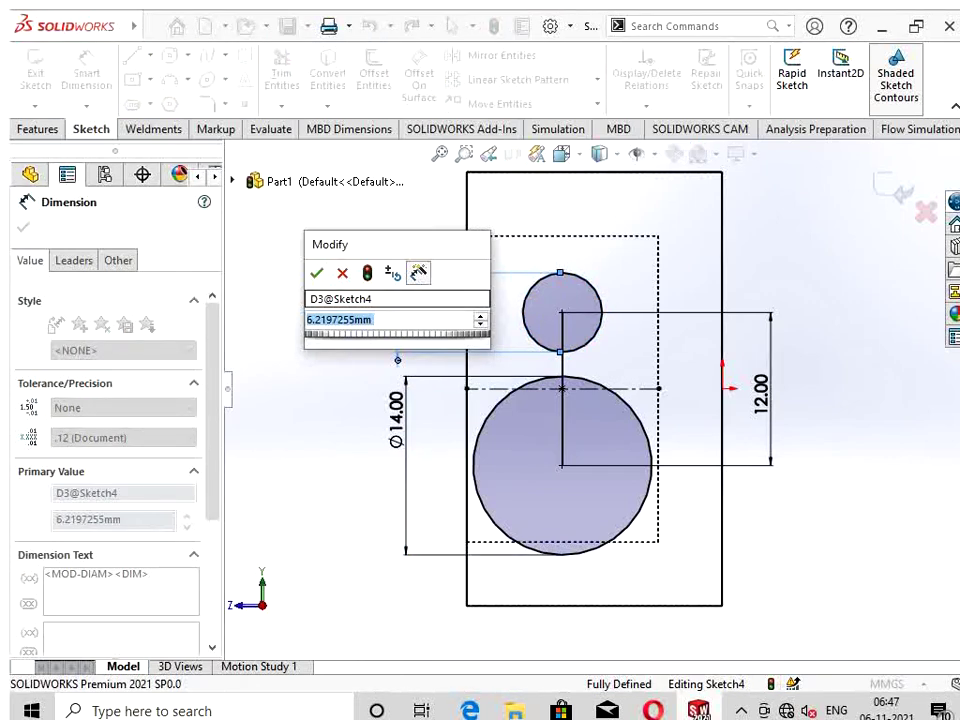
pyautogui.press('BackSpace')
pyautogui.write('14')
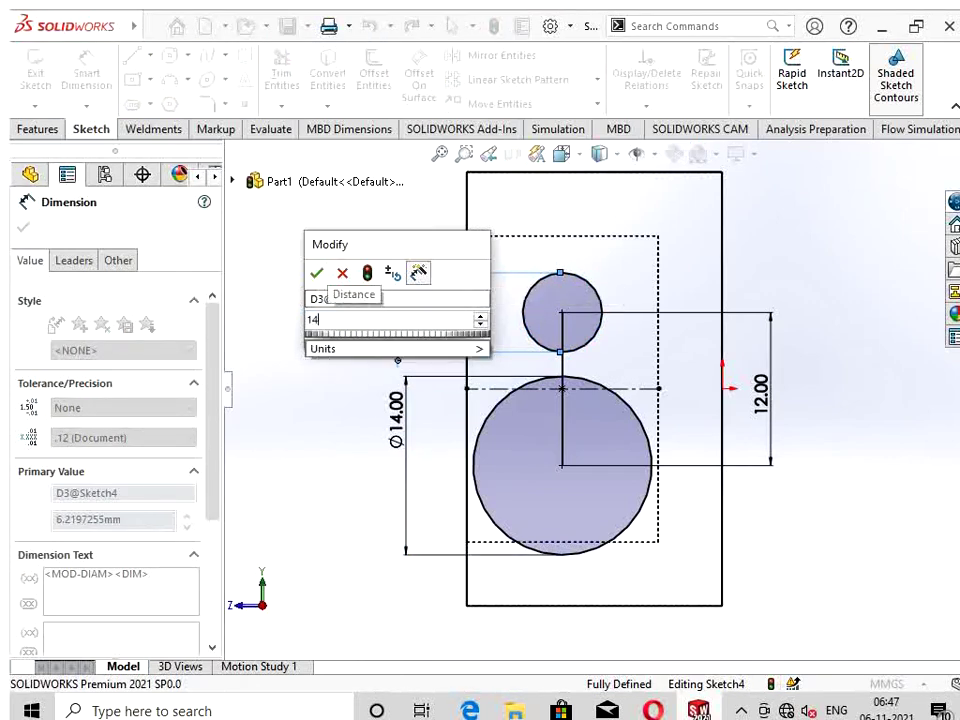
pyautogui.press('Return')
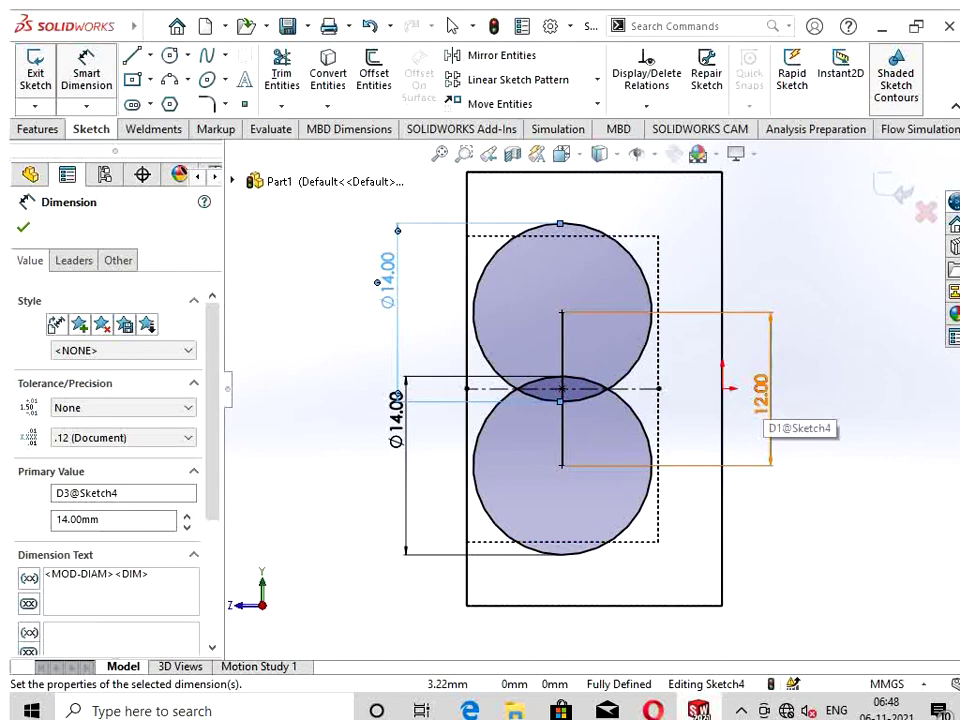
# Step: Change the line's length dimension from 12 to 14.5 mm
pyautogui.doubleClick(760, 400)
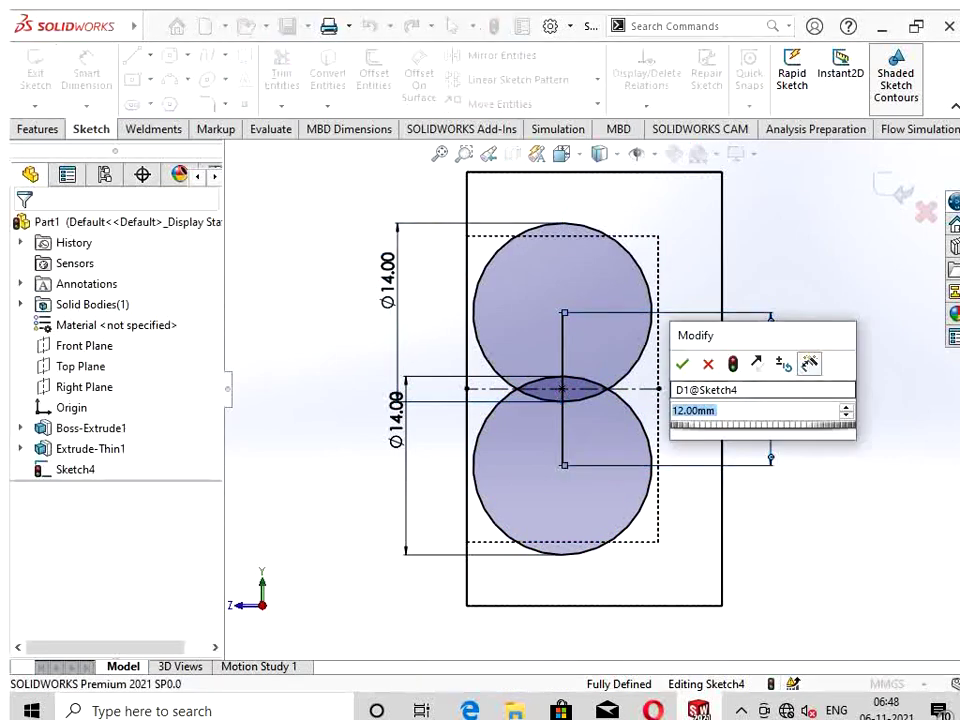
pyautogui.write('14')
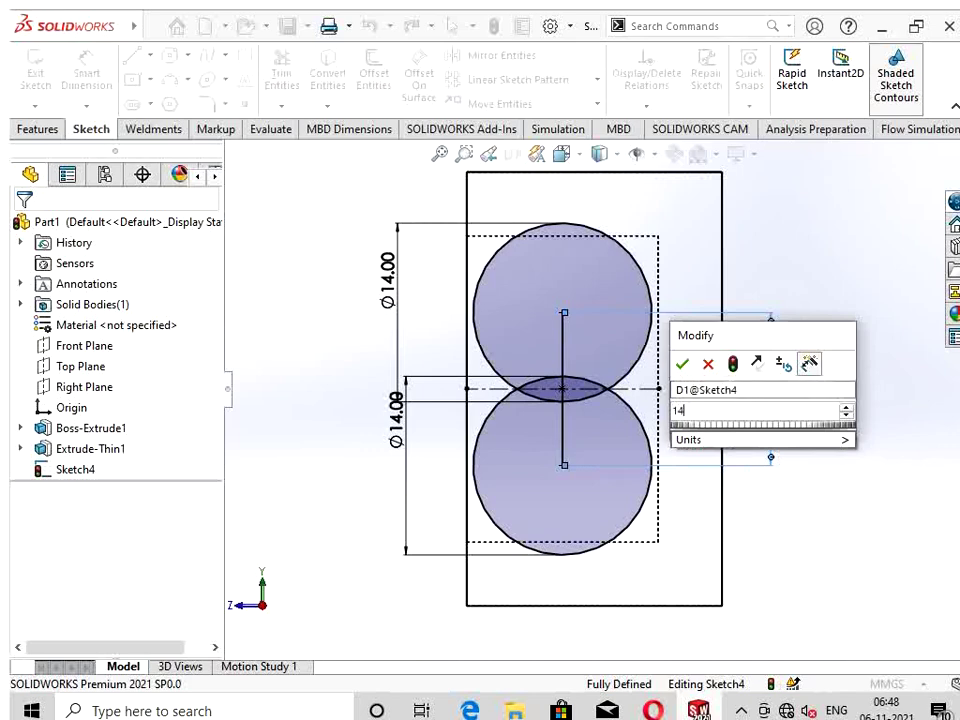
pyautogui.write('.5')
pyautogui.press('Return')
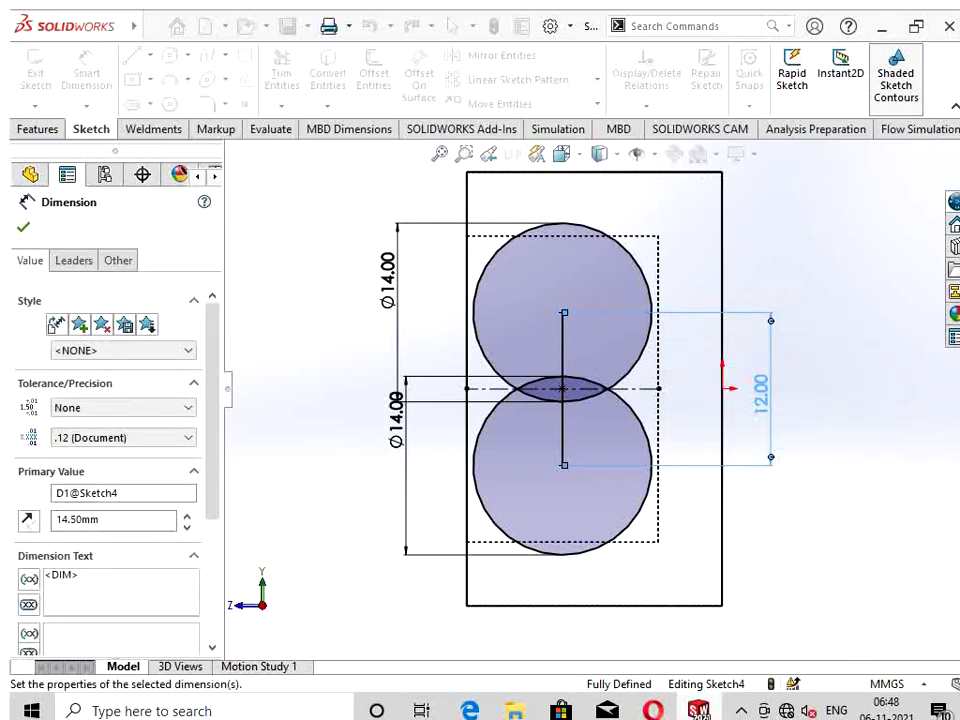
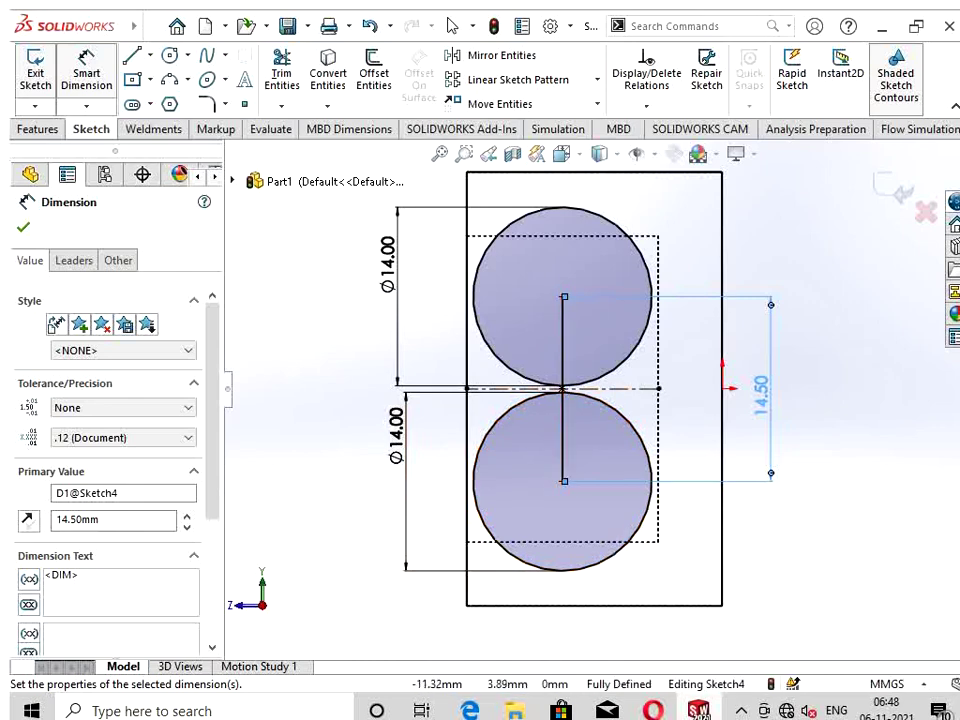
# Step: Close the dimension panel and bring up the options for Sketch3 beneath Extrude-Thin1
pyautogui.press('Escape')
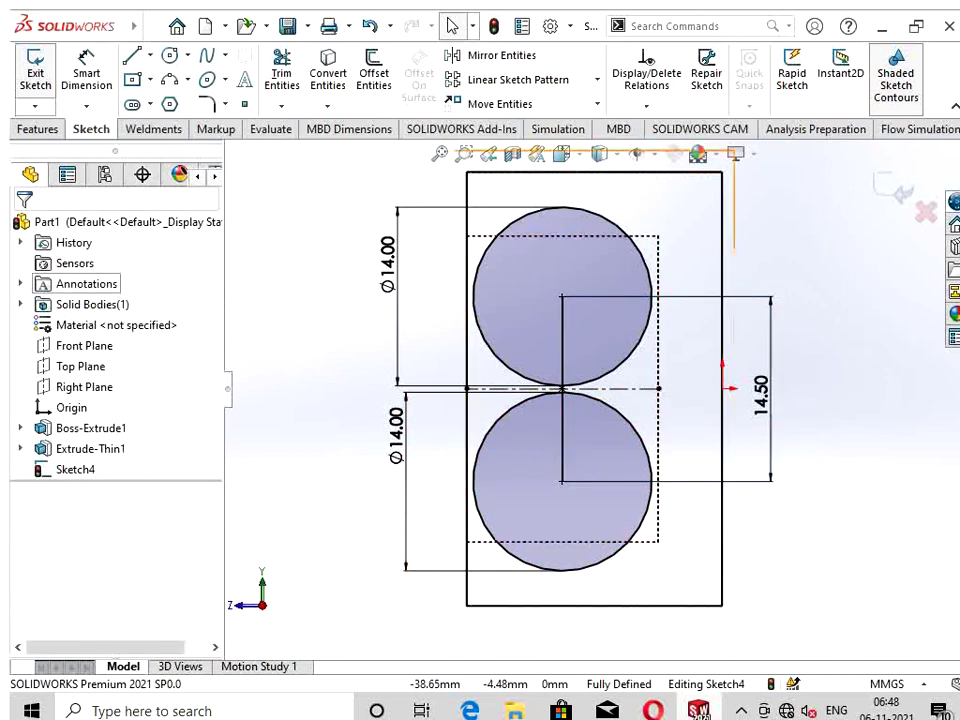
pyautogui.rightClick(90, 428)
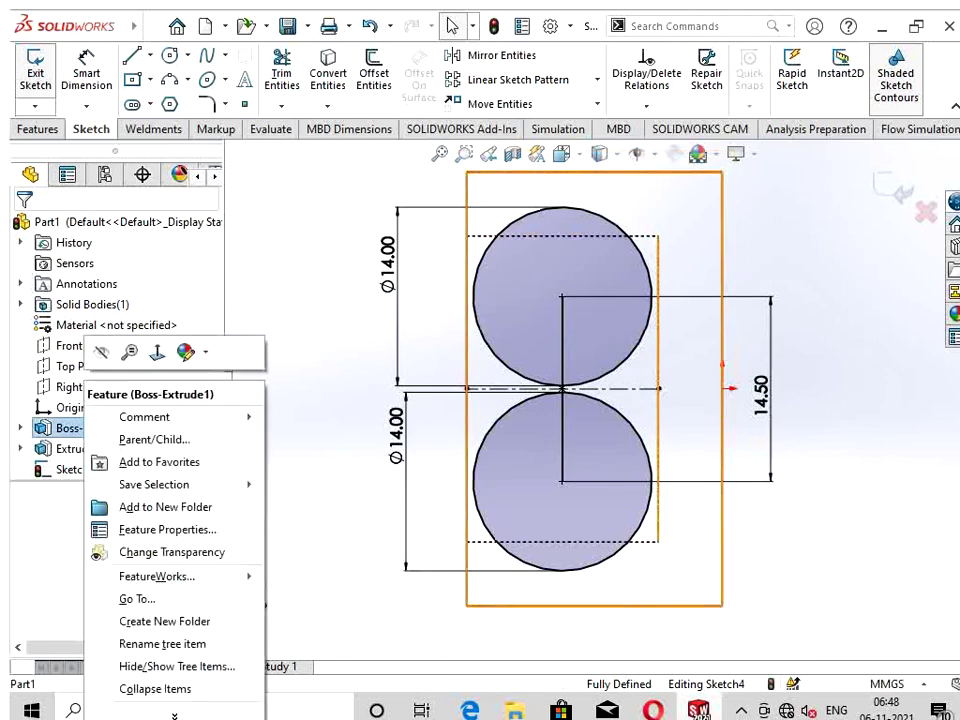
pyautogui.press('Escape')
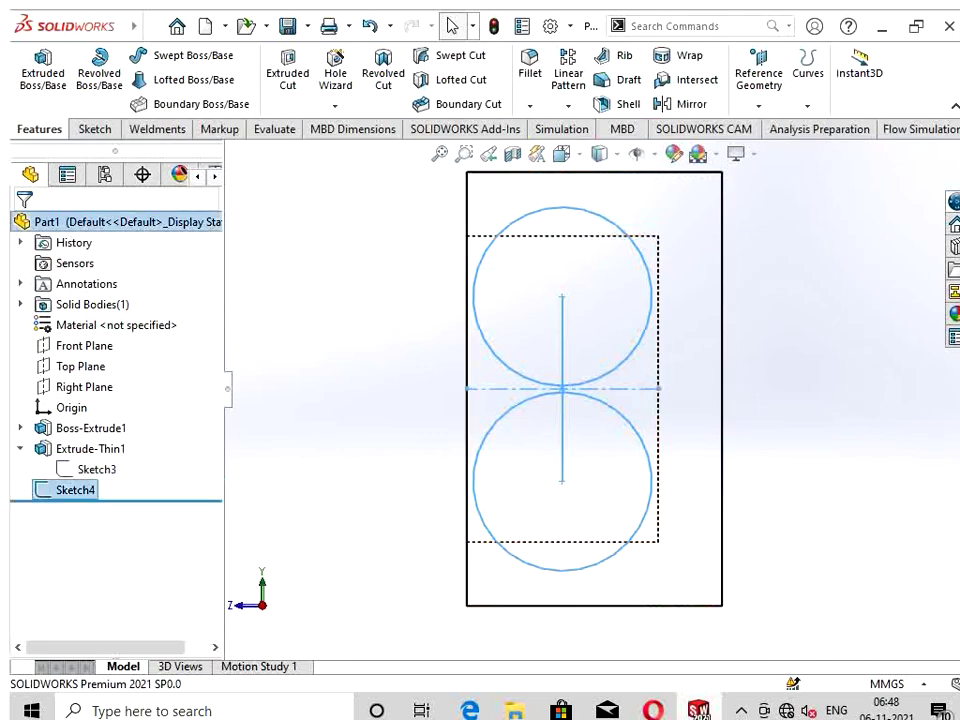
pyautogui.rightClick(76, 452)
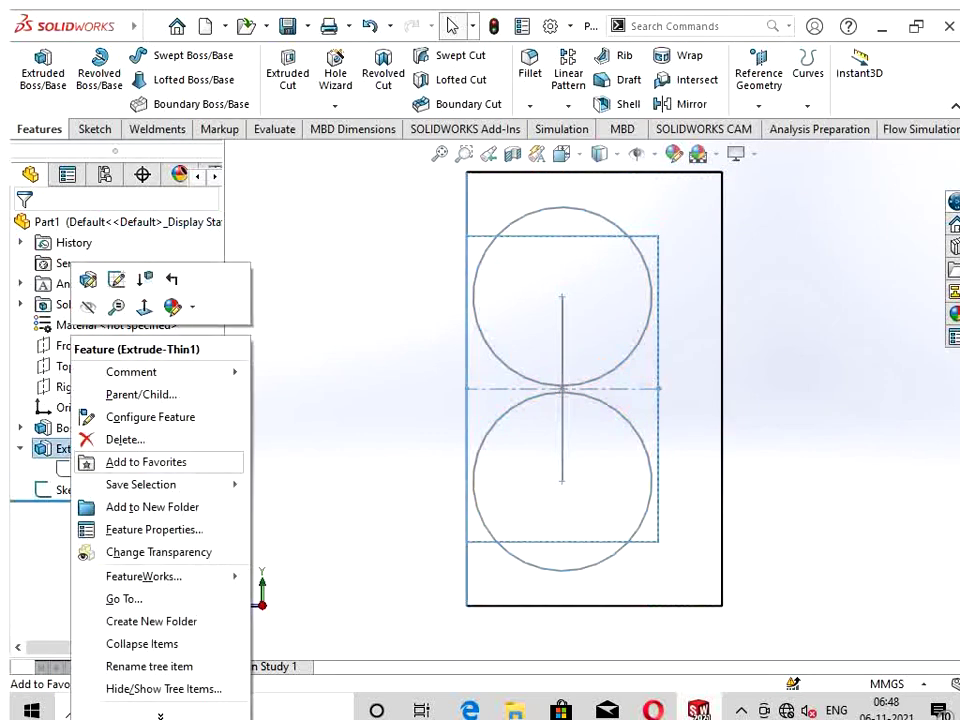
pyautogui.press('Escape')
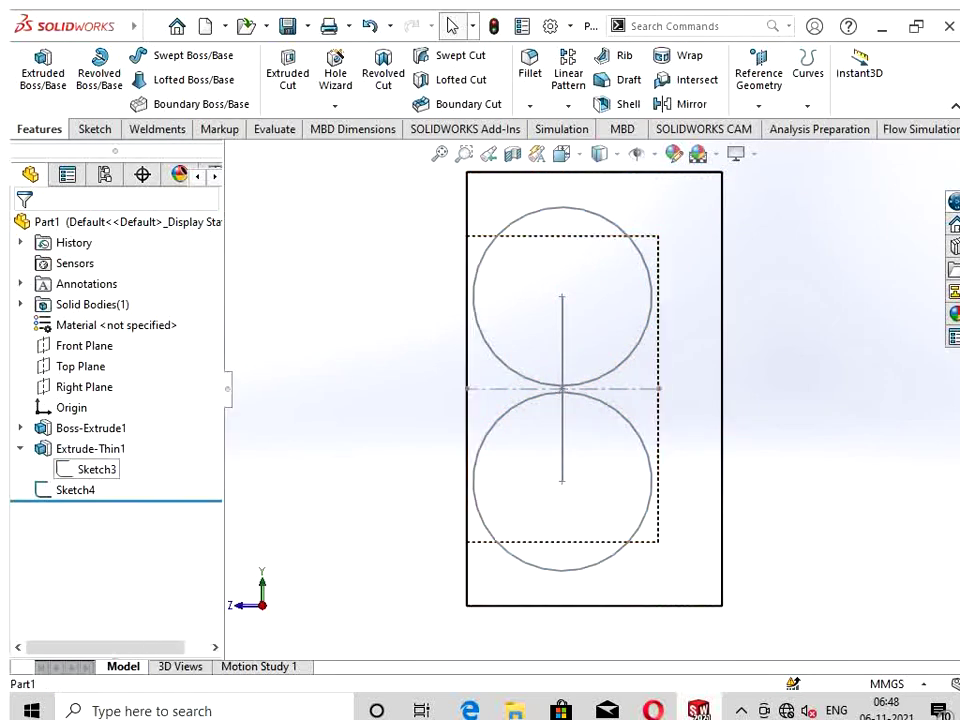
pyautogui.rightClick(88, 469)
pyautogui.click(119, 346)
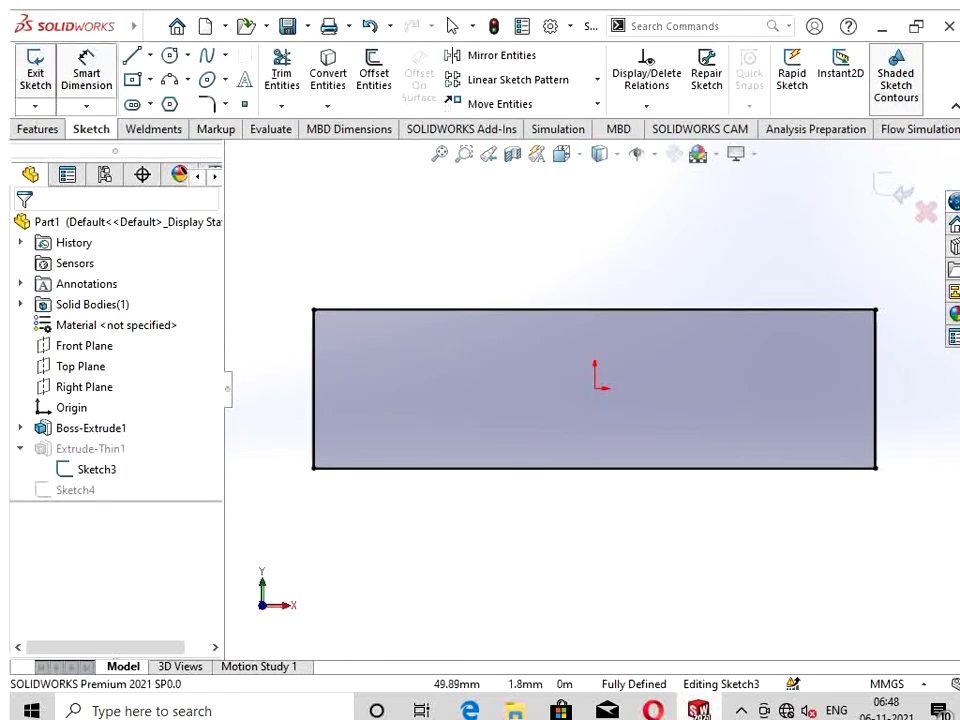
pyautogui.click(876, 390)
pyautogui.scroll(3, 895, 385)
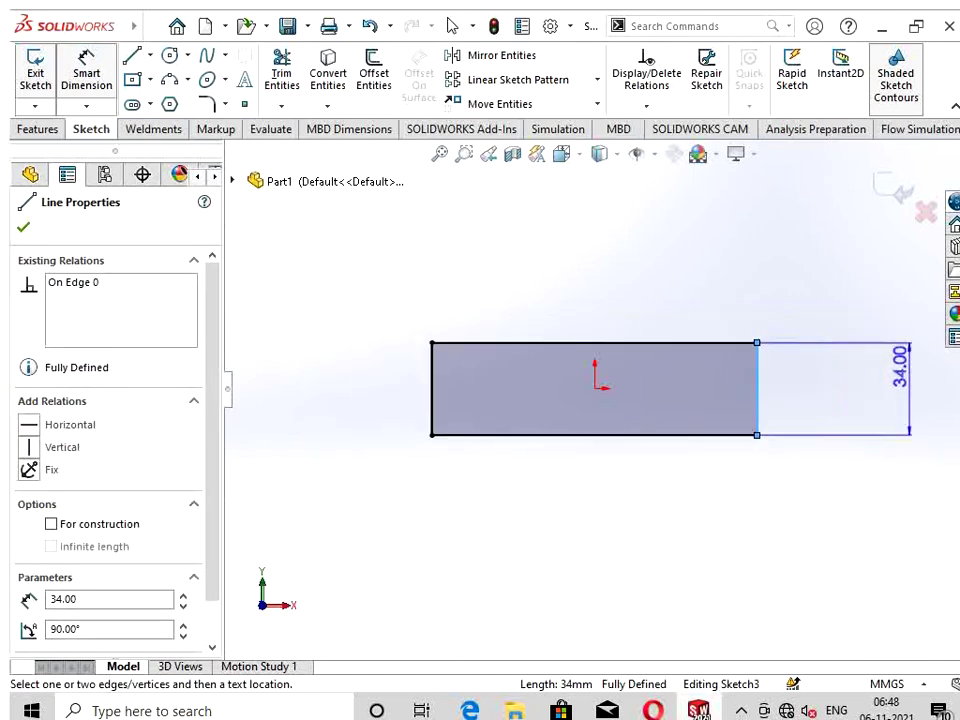
pyautogui.click(838, 385)
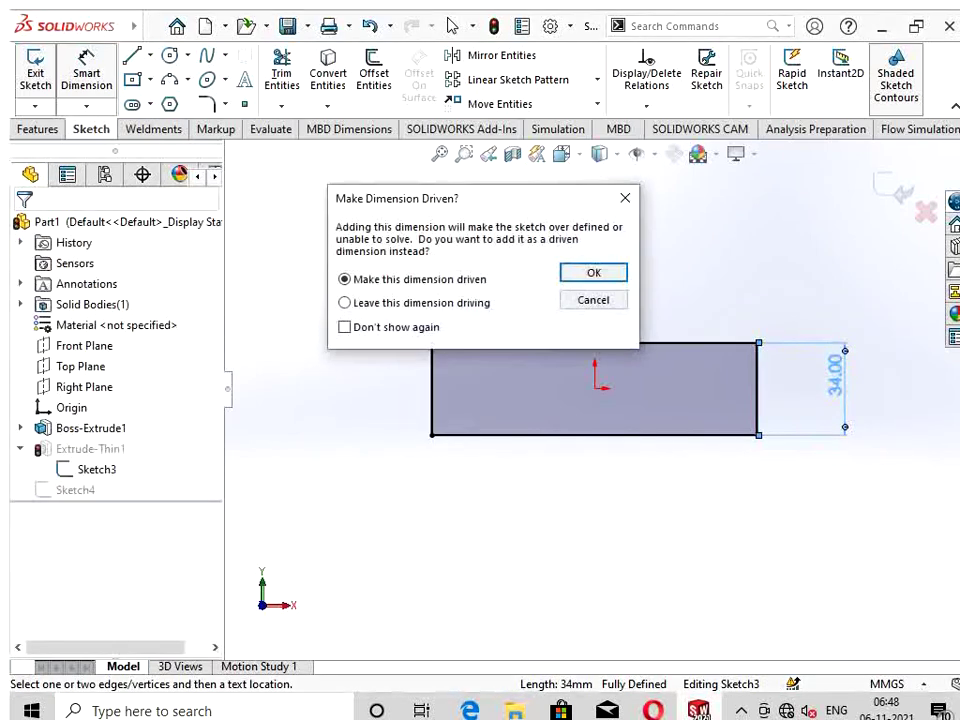
pyautogui.press('Escape')
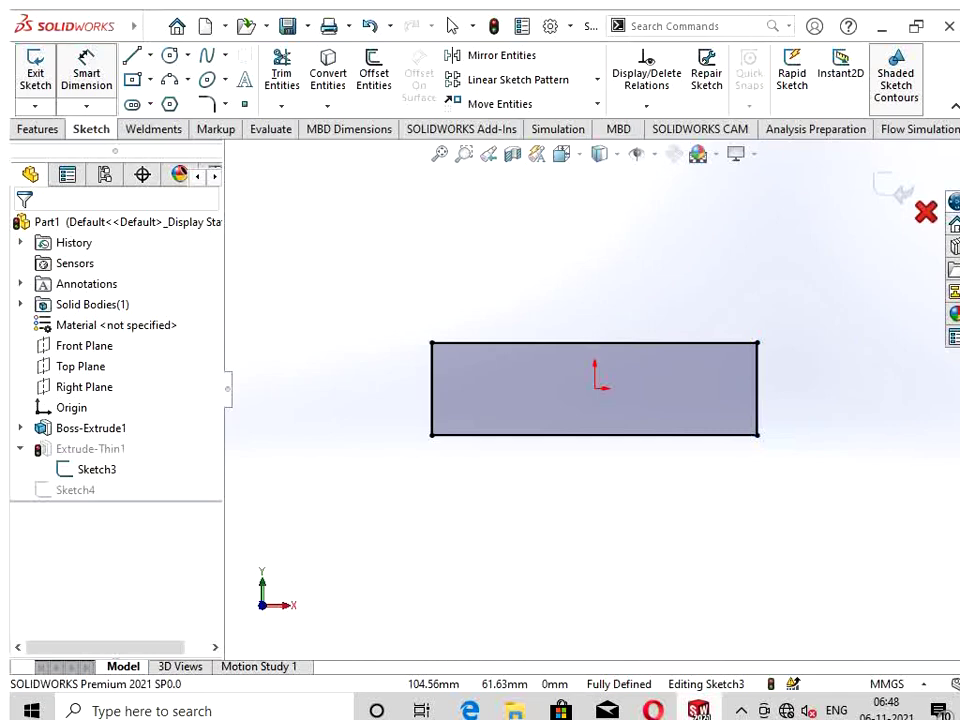
pyautogui.press('Escape')
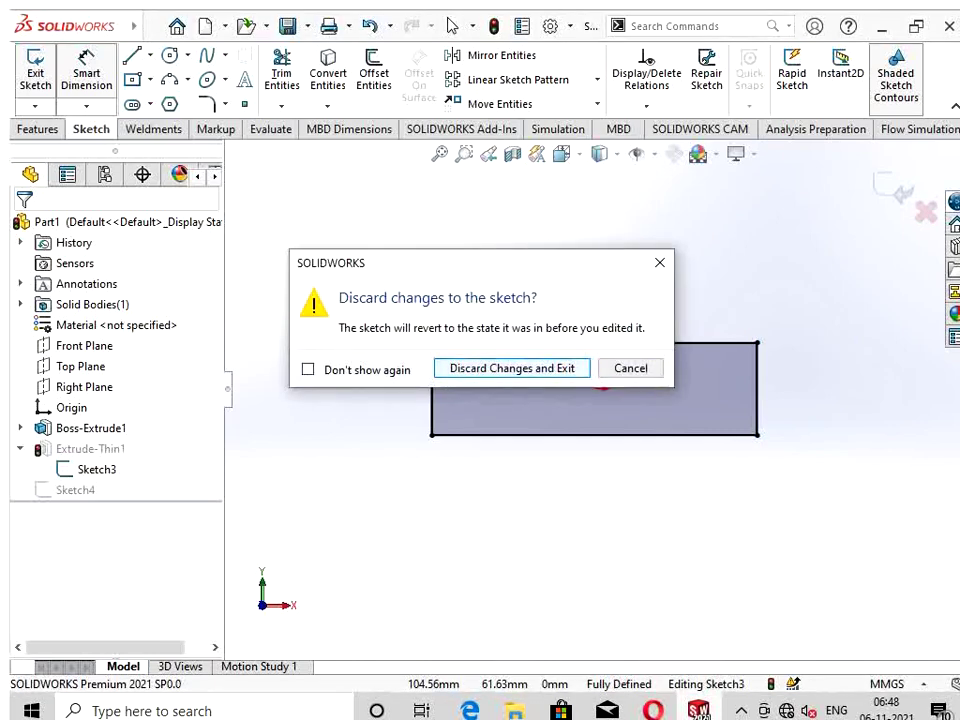
pyautogui.press('Return')
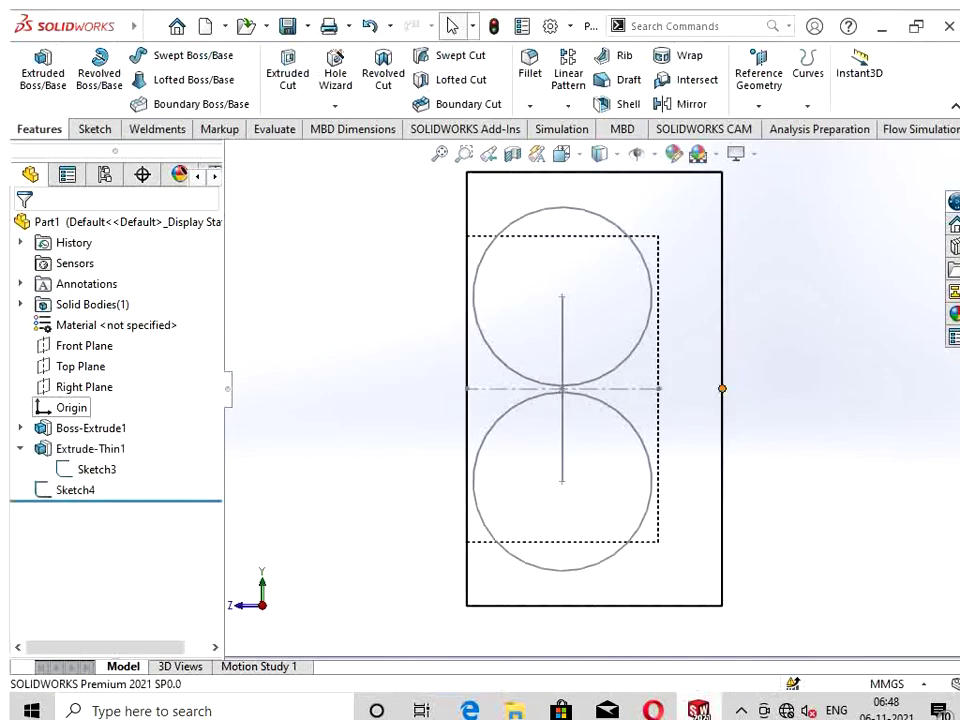
# Step: Change Boss-Extrude1's rectangle height dimension from 34.00 to 40 mm and rebuild
pyautogui.rightClick(85, 428)
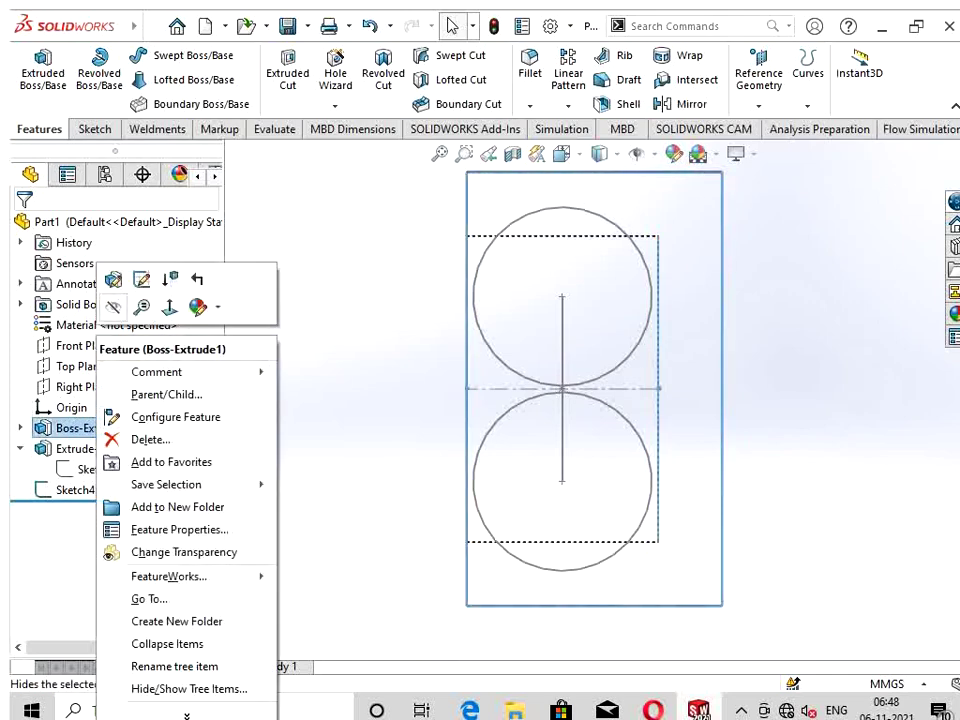
pyautogui.click(141, 280)
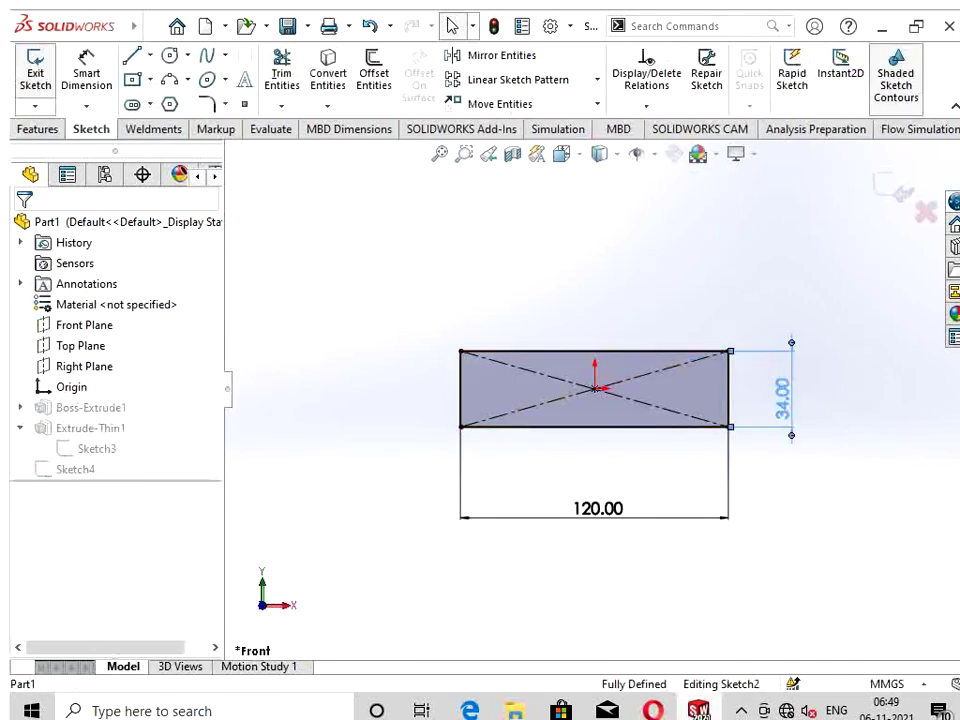
pyautogui.doubleClick(782, 398)
pyautogui.press('BackSpace')
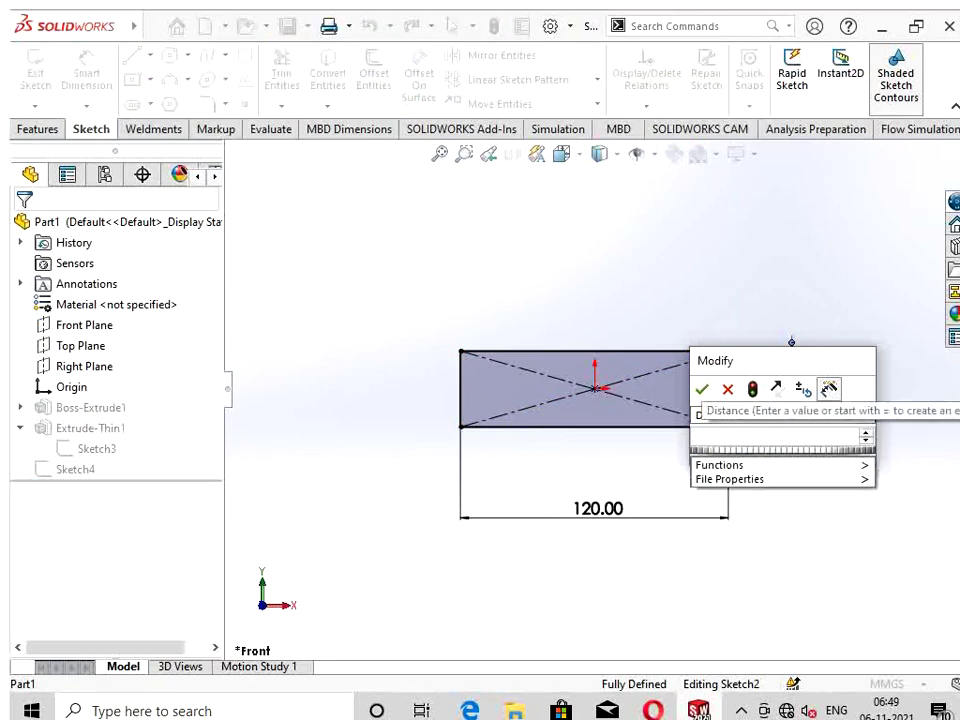
pyautogui.write('40')
pyautogui.press('Return')
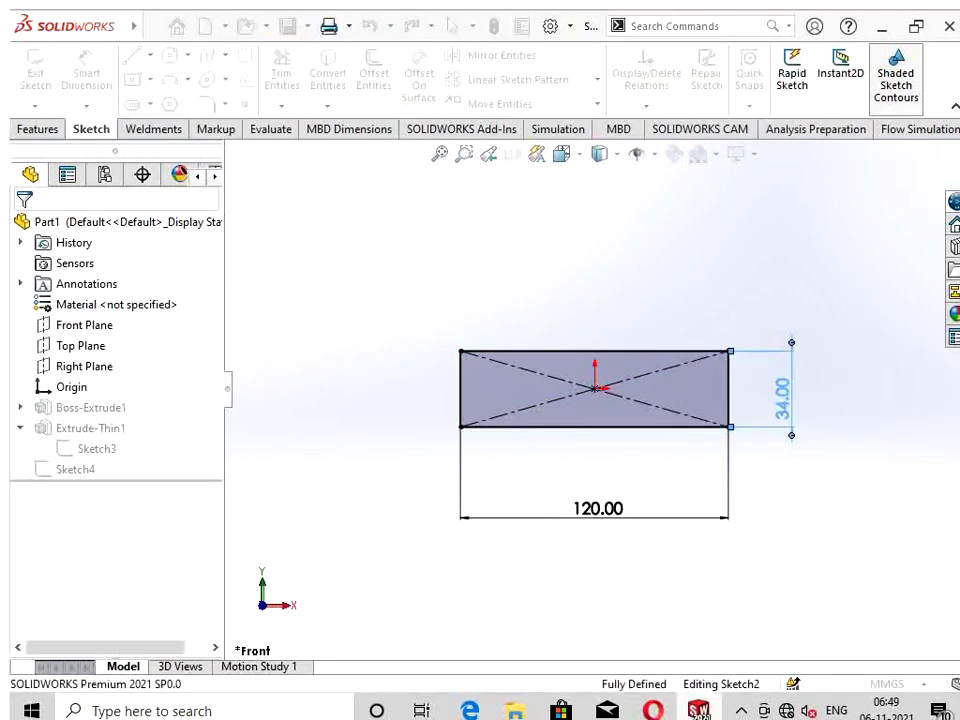
pyautogui.press('Escape')
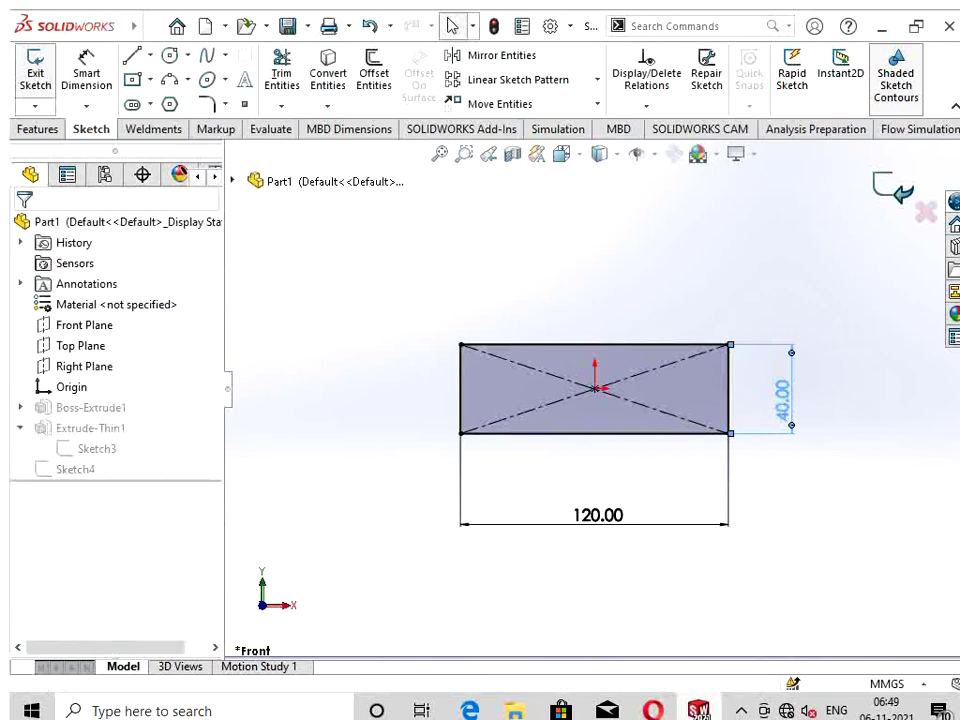
pyautogui.hotkey('ctrl', 'b')
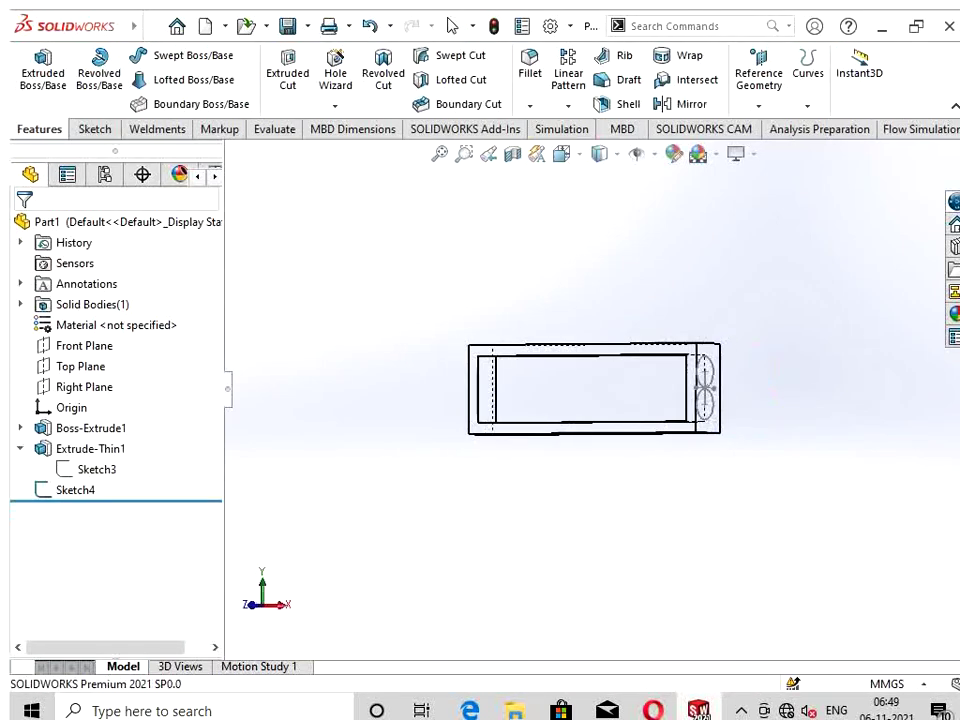
# Step: Zoom and orbit the part to view the plate and thin-walled frame at an angle
pyautogui.scroll(3, 585, 370)
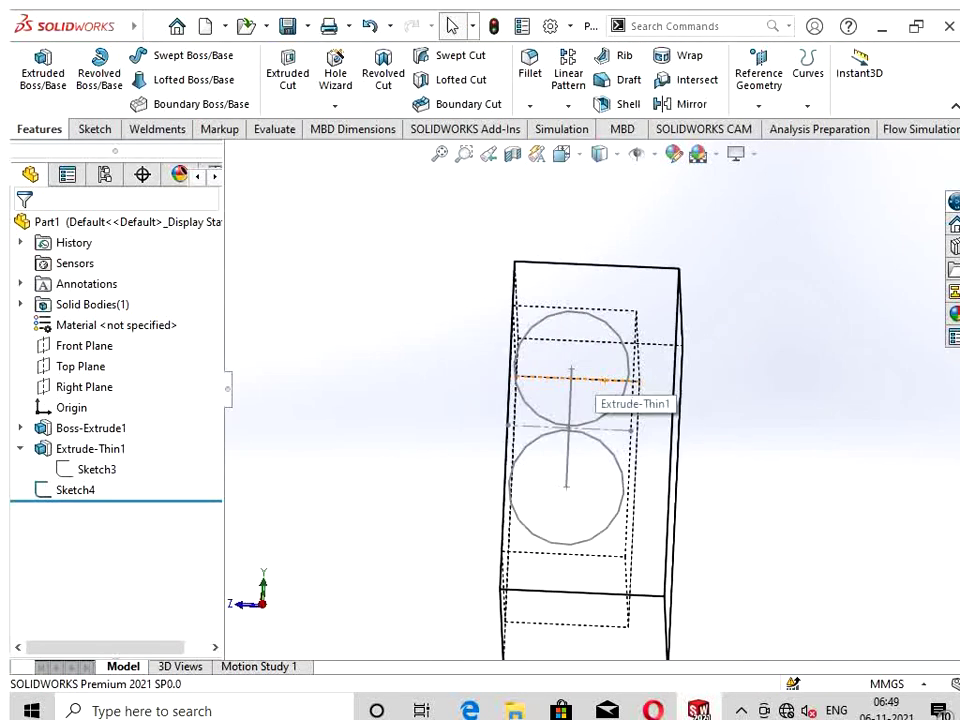
pyautogui.moveTo(585, 385); pyautogui.dragTo(660, 390, button='middle')
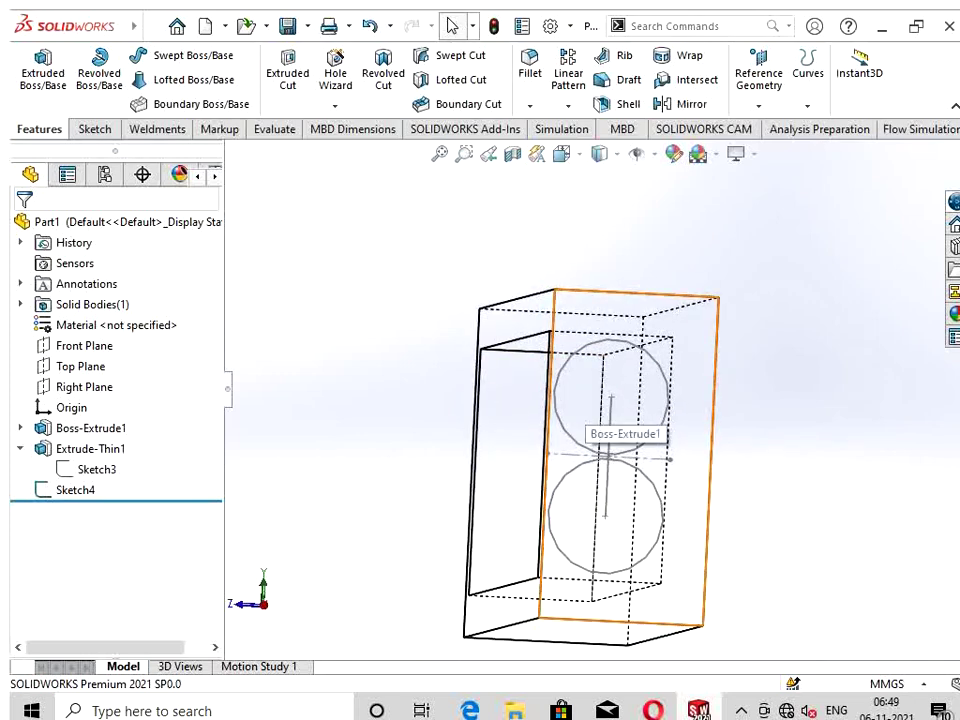
pyautogui.moveTo(610, 420); pyautogui.dragTo(560, 430, button='middle')
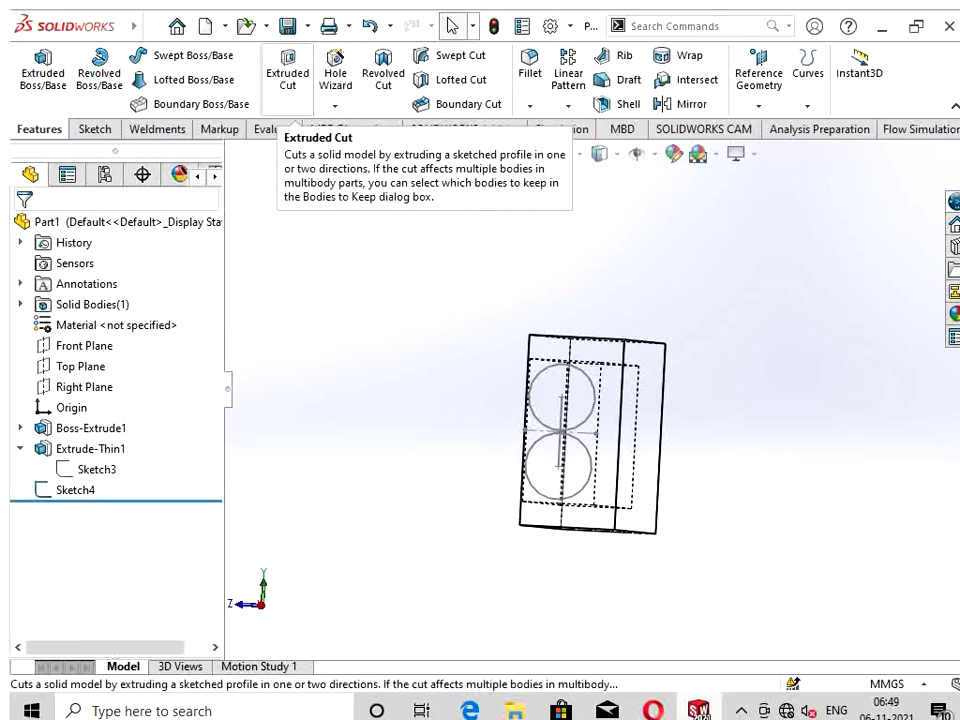
# Step: Cancel a stray extrude, re-open Sketch4 to inspect its centre line, then exit it
pyautogui.click(287, 75)
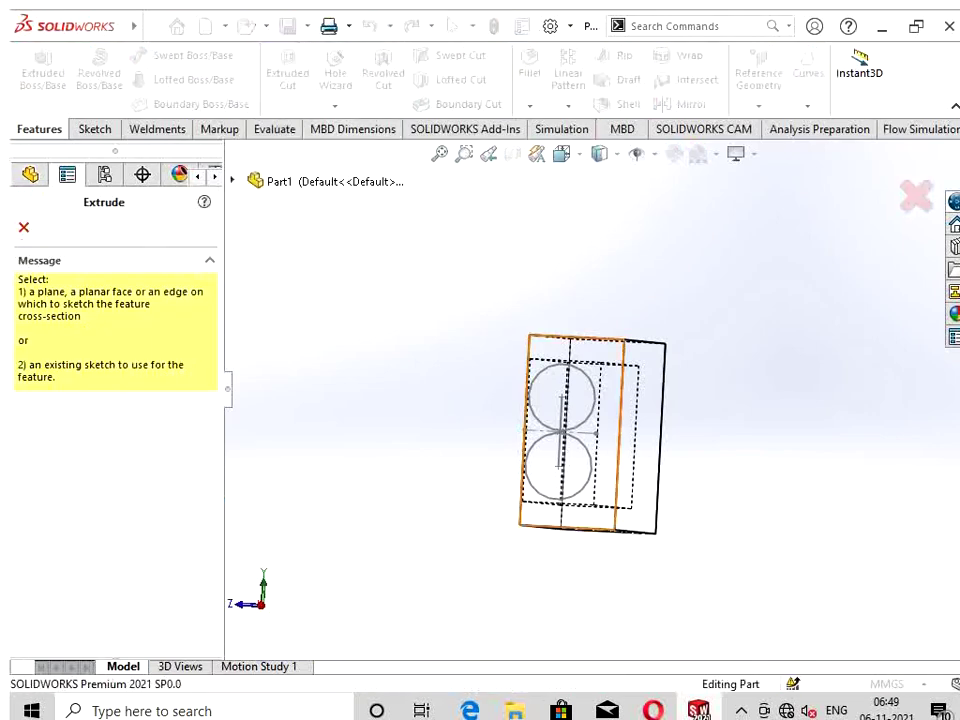
pyautogui.press('Escape')
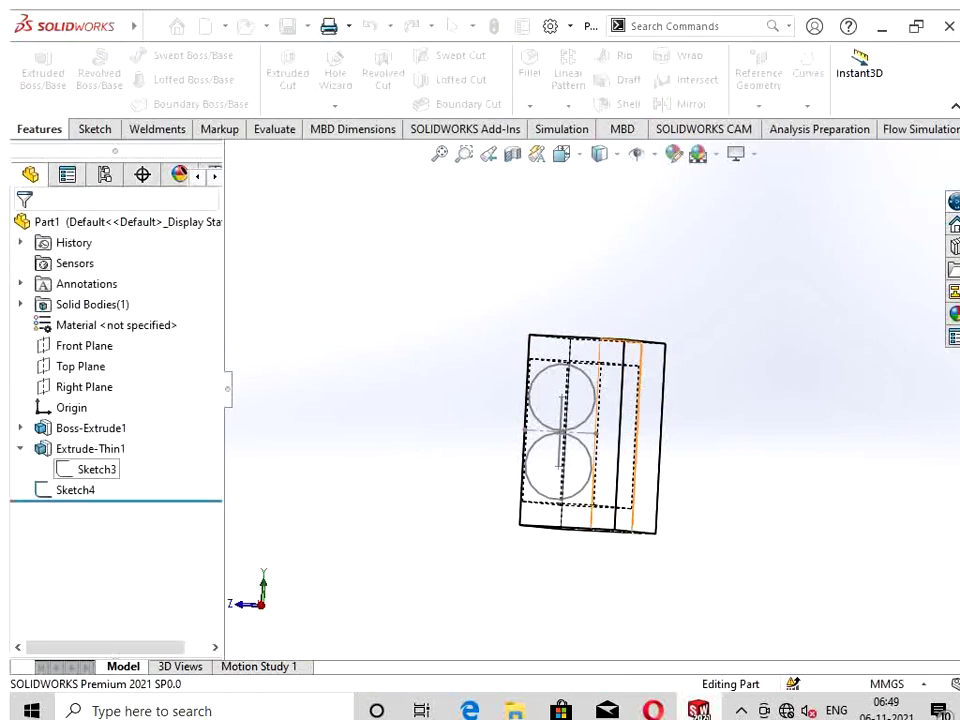
pyautogui.rightClick(65, 489)
pyautogui.click(106, 279)
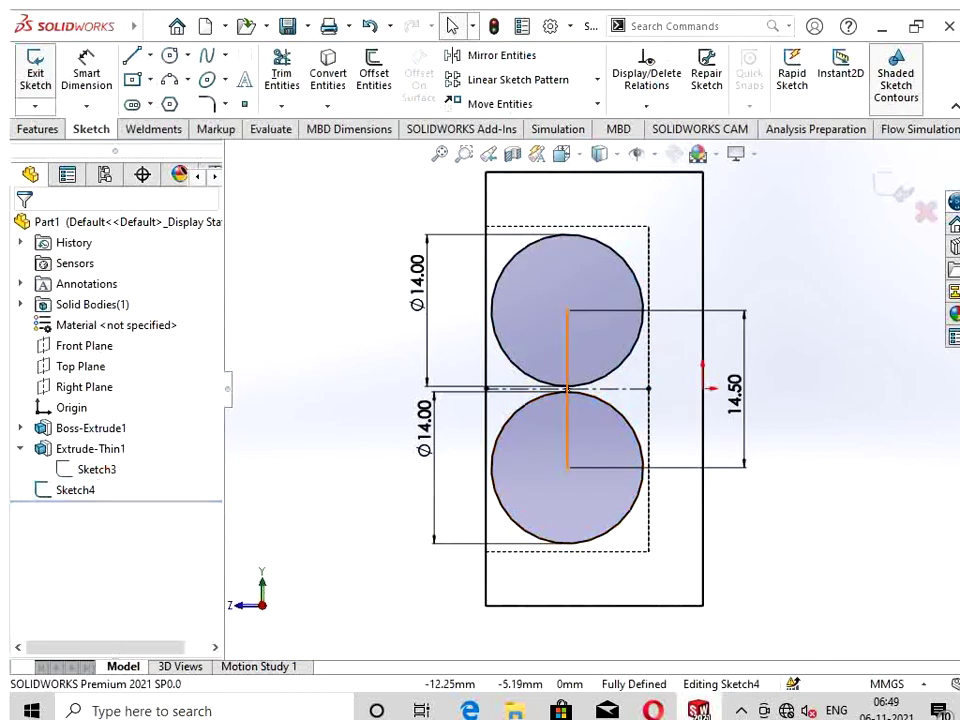
pyautogui.click(567, 430)
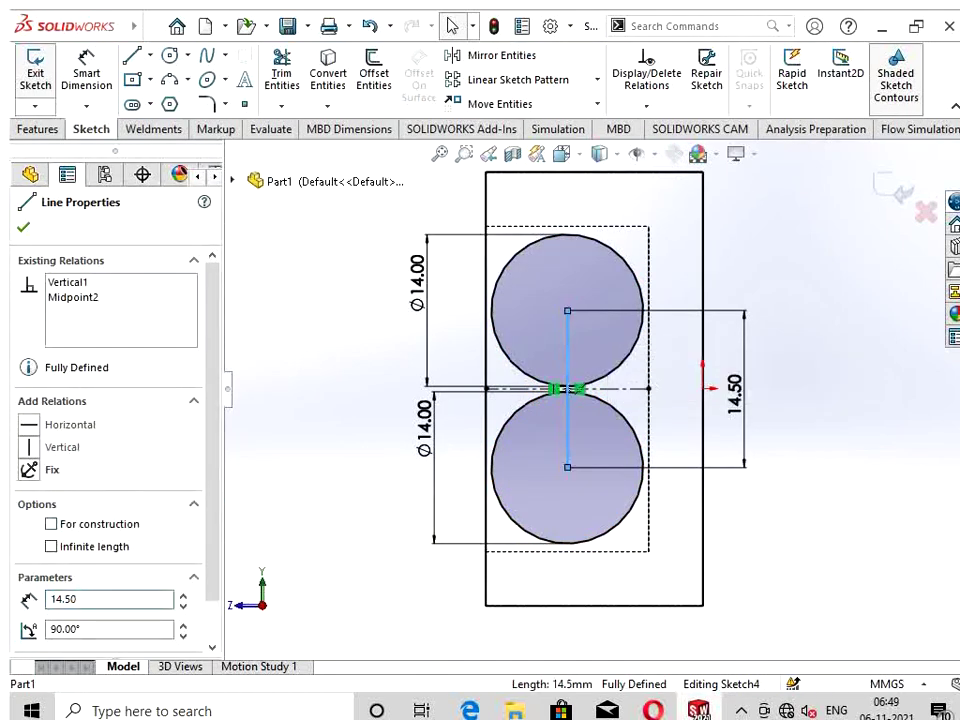
pyautogui.click(30, 174)
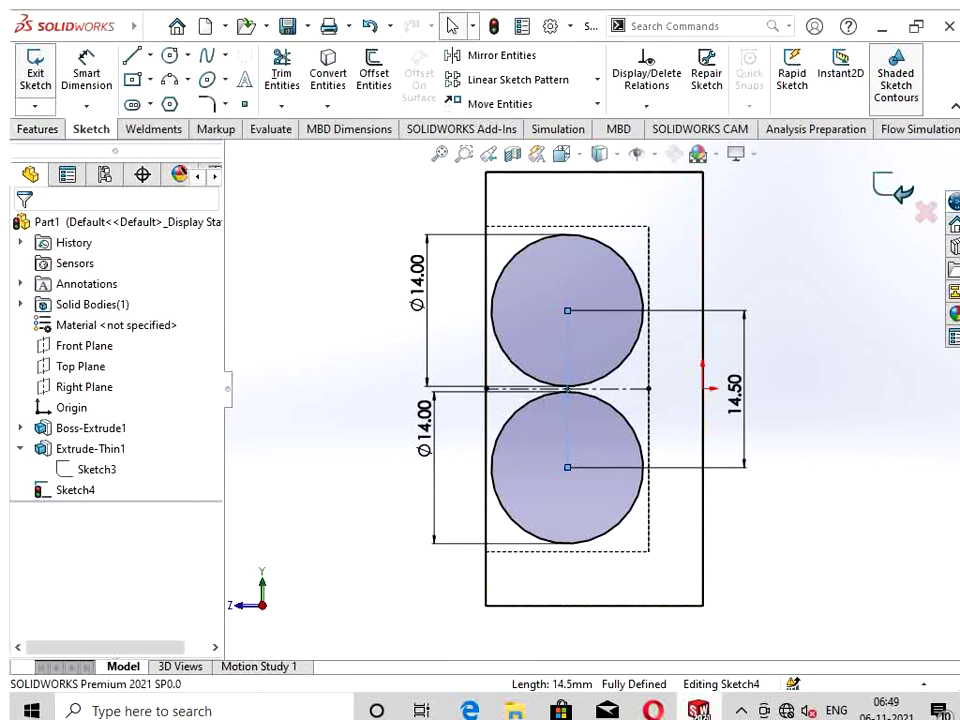
pyautogui.hotkey('ctrl', 'b')
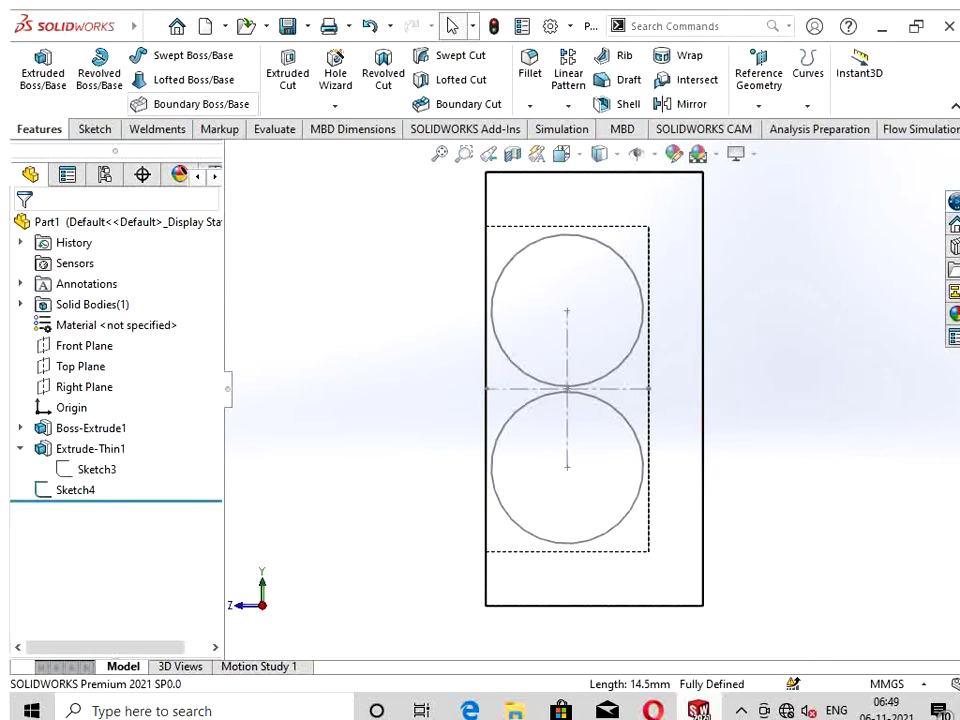
# Step: Discard the unfinished sketch begun on the front face and start an Extruded Cut
pyautogui.click(43, 72)
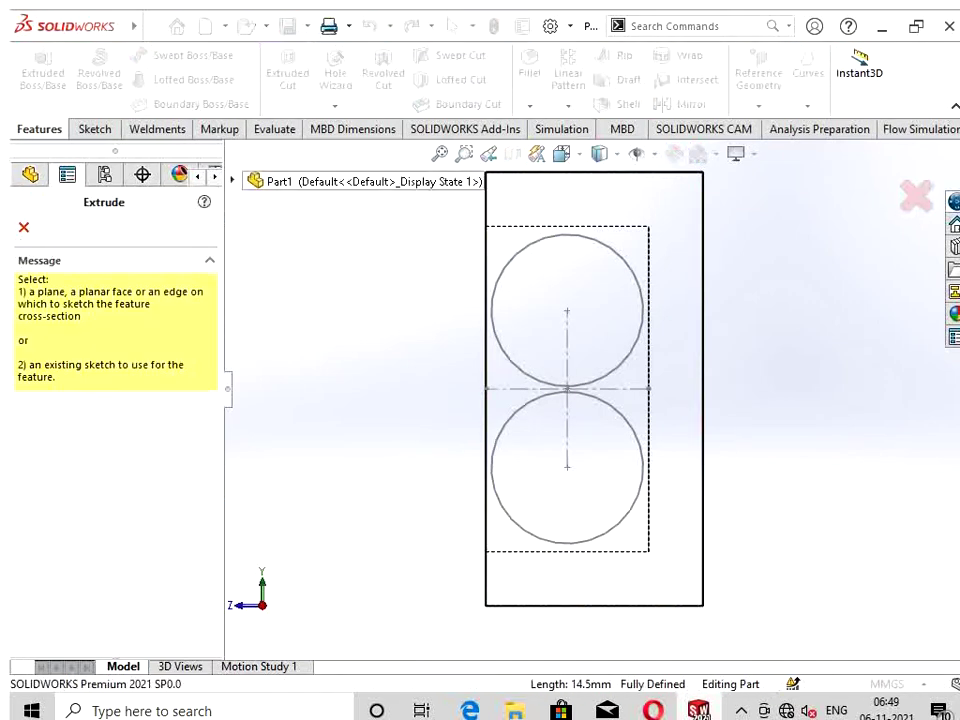
pyautogui.click(676, 420)
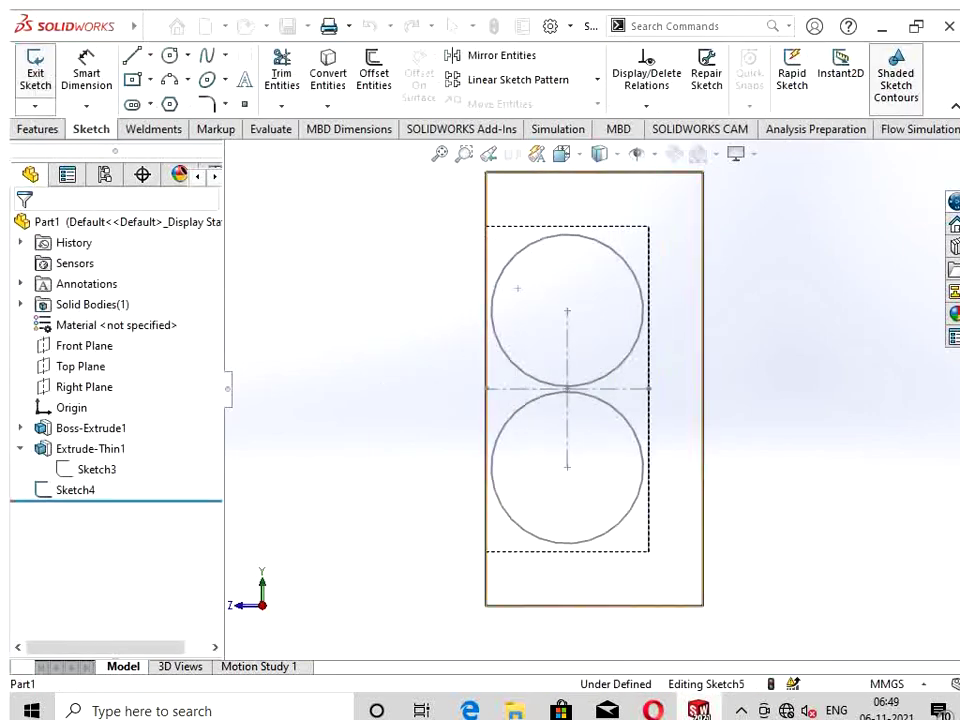
pyautogui.click(530, 245)
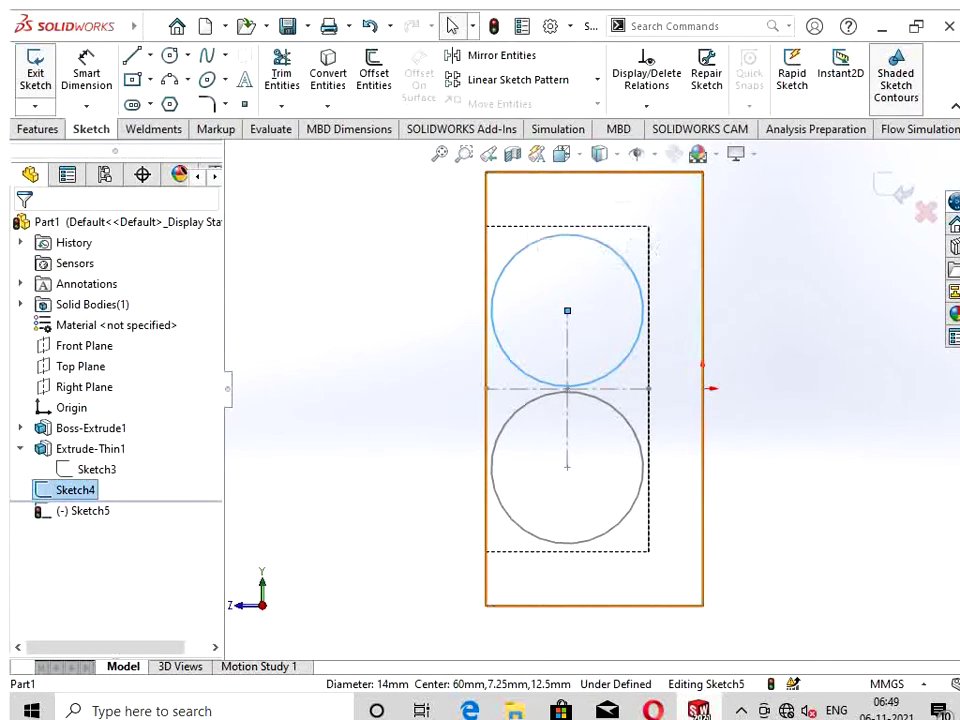
pyautogui.click(926, 211)
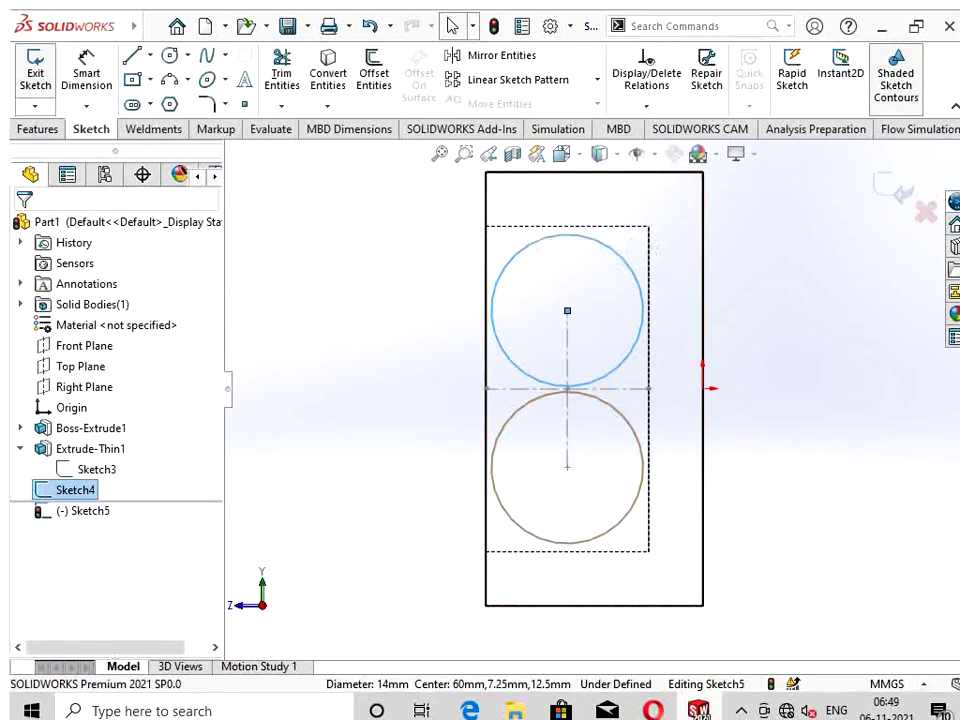
pyautogui.press('Return')
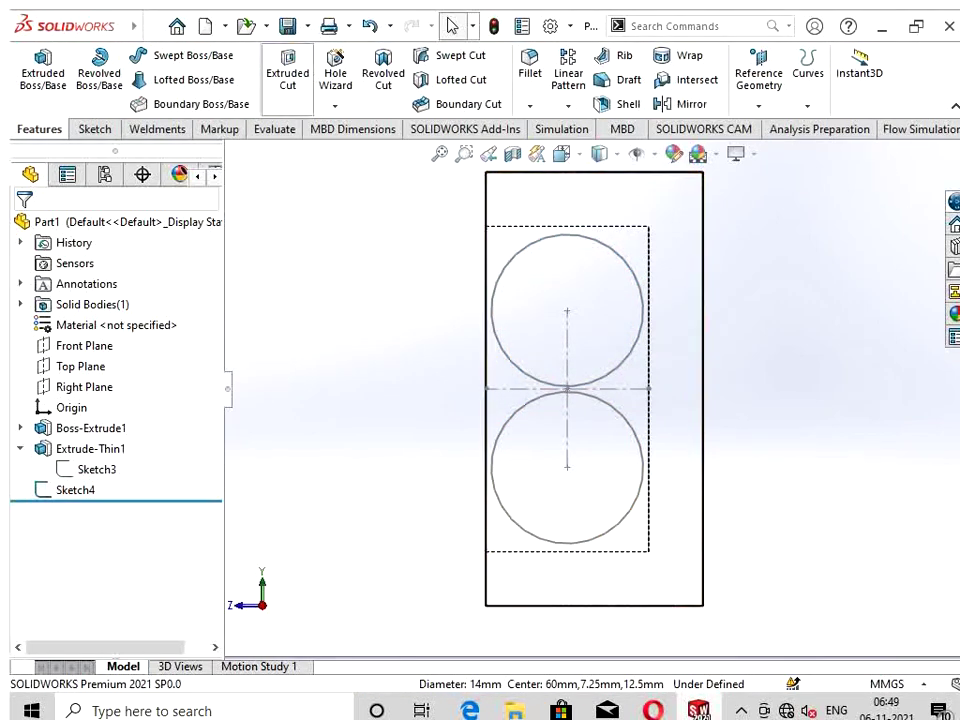
pyautogui.click(287, 73)
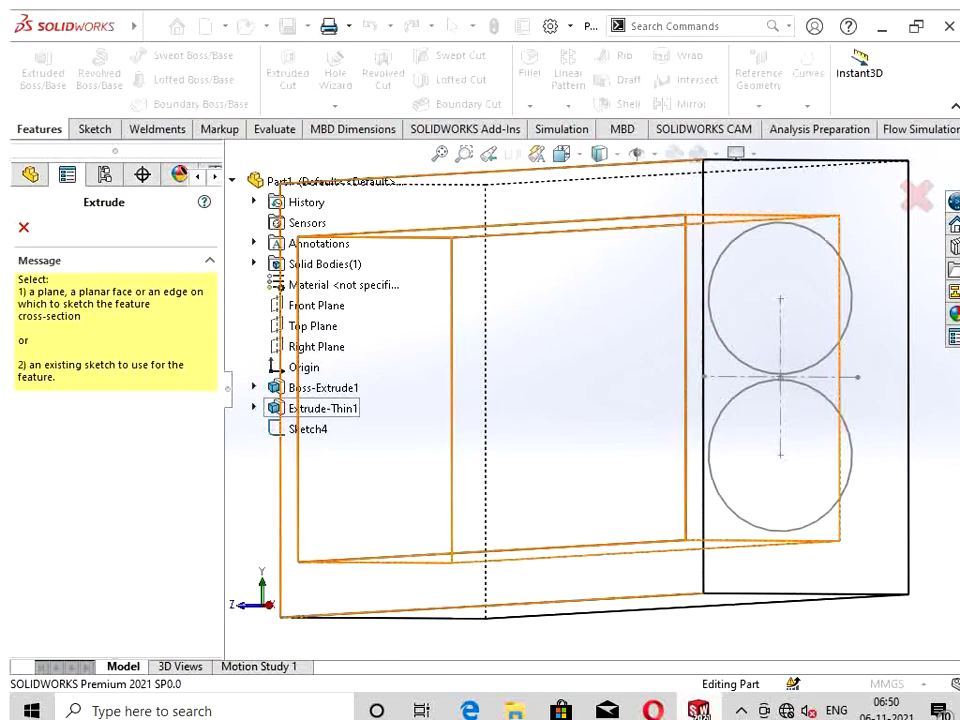
# Step: Cut Sketch4's two circles Through All as Cut-Extrude2 and rotate to inspect the holes
pyautogui.click(307, 429)
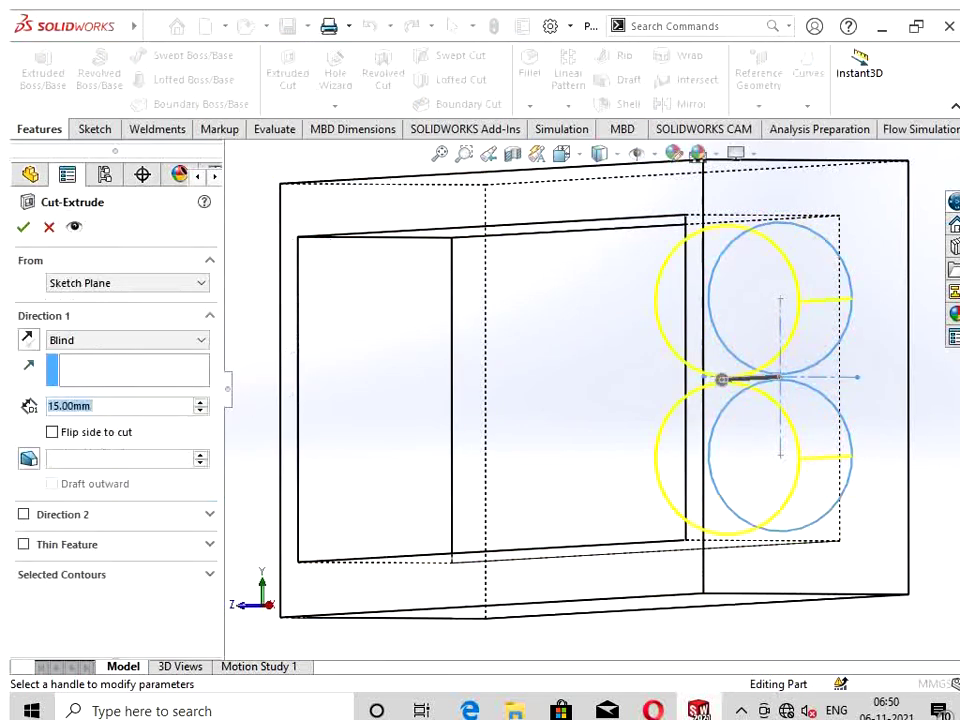
pyautogui.click(125, 340)
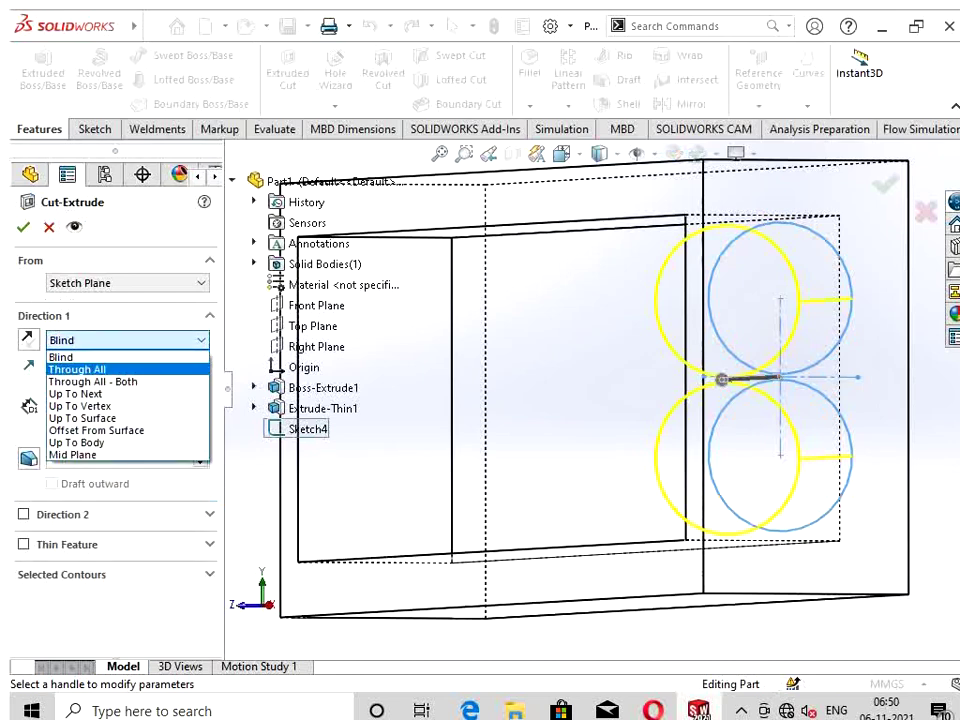
pyautogui.click(80, 366)
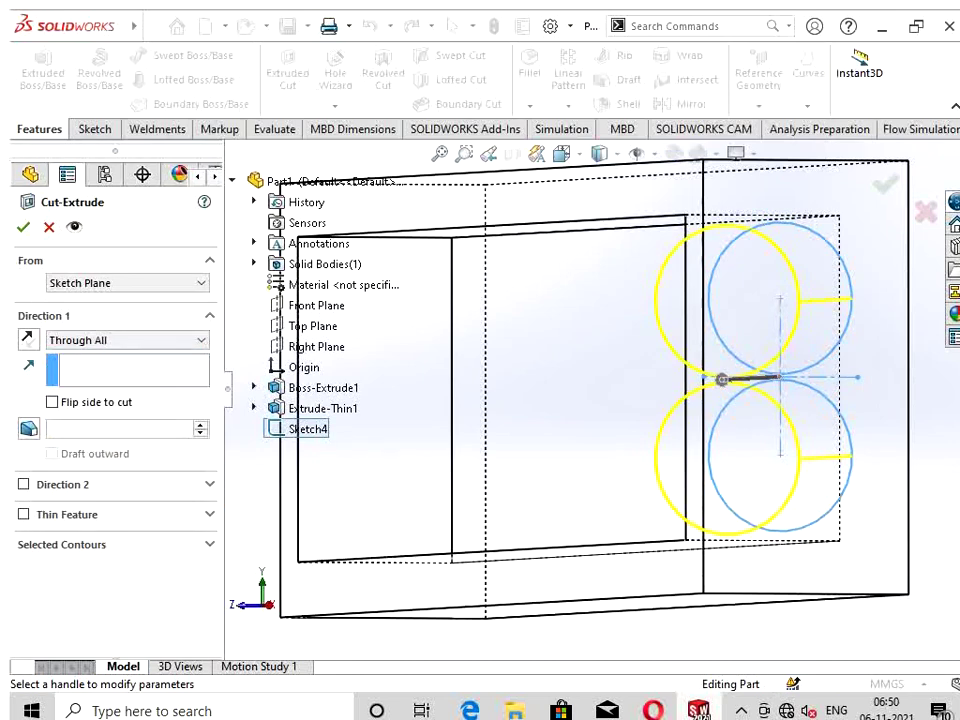
pyautogui.click(125, 340)
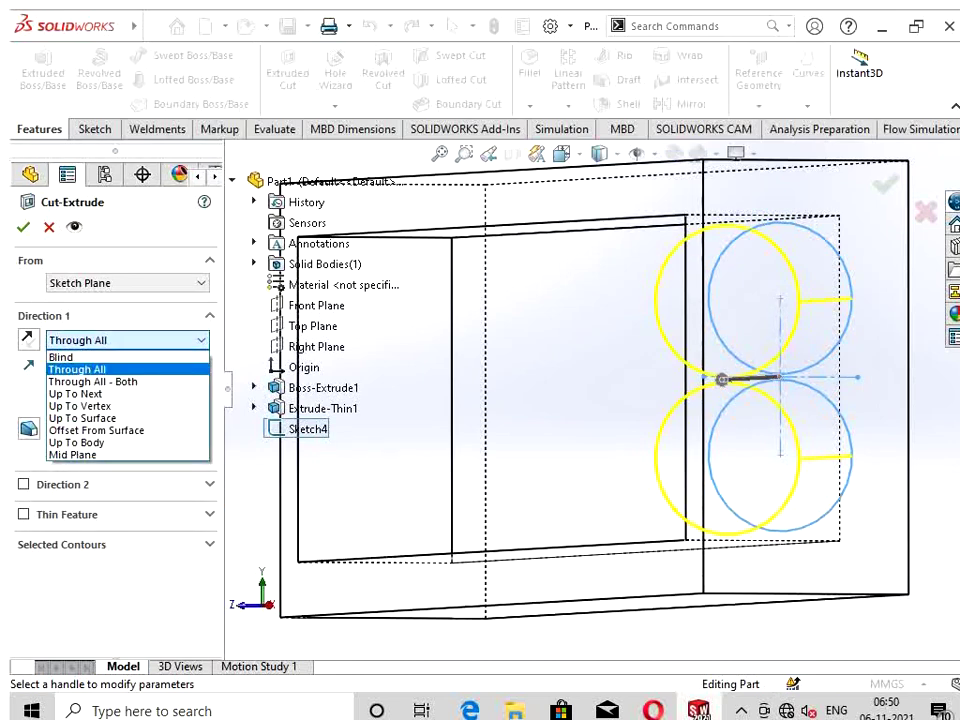
pyautogui.click(77, 369)
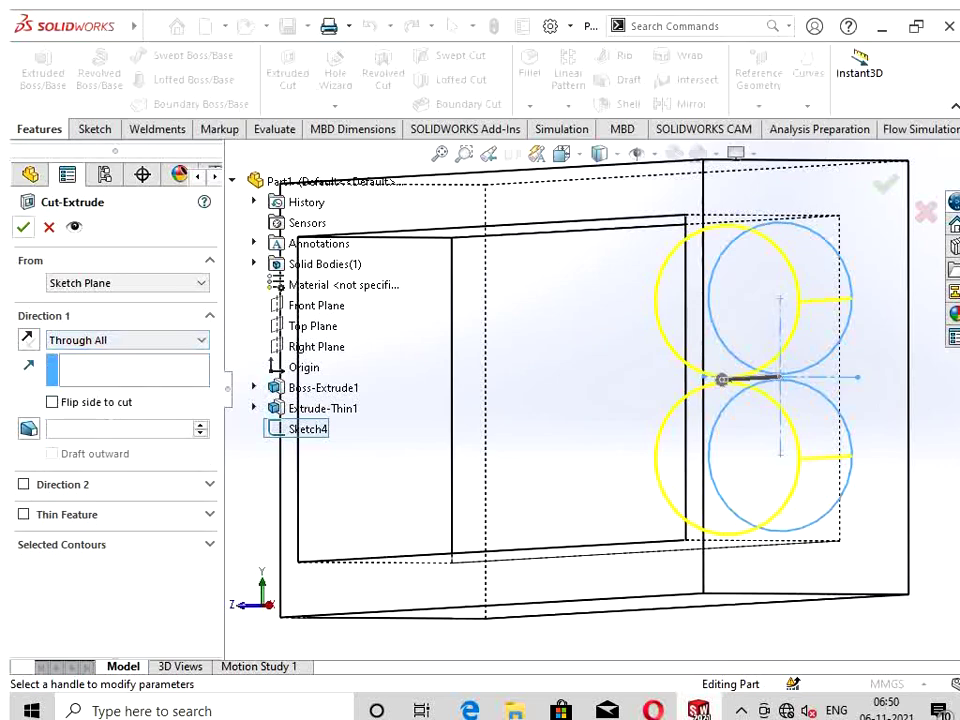
pyautogui.press('Return')
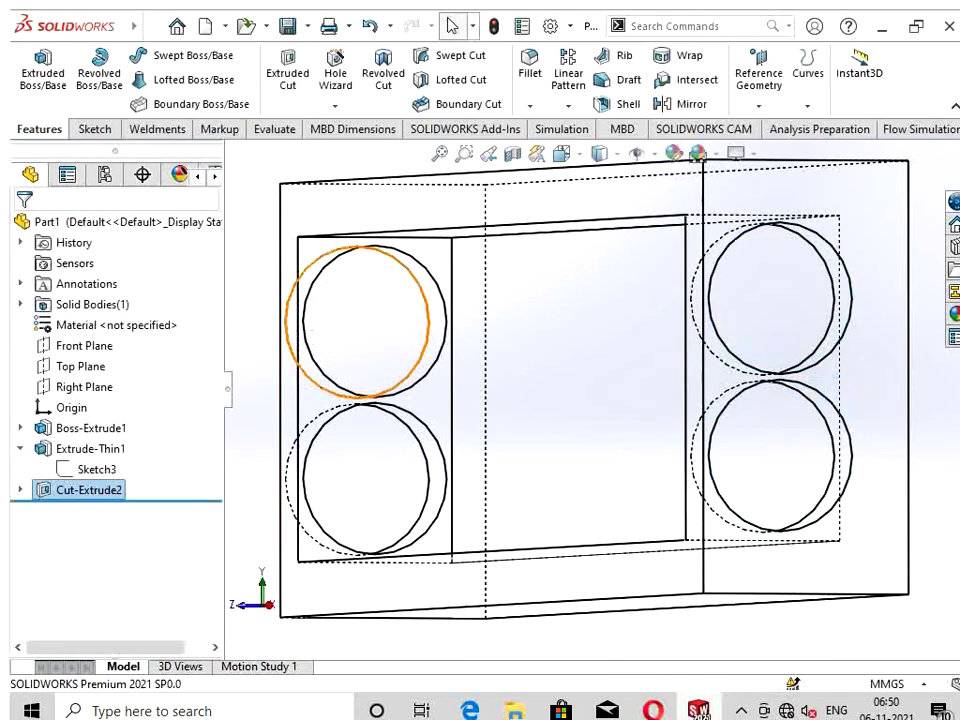
pyautogui.press('Left')
pyautogui.press('Left')
pyautogui.press('Left')
pyautogui.press('Left')
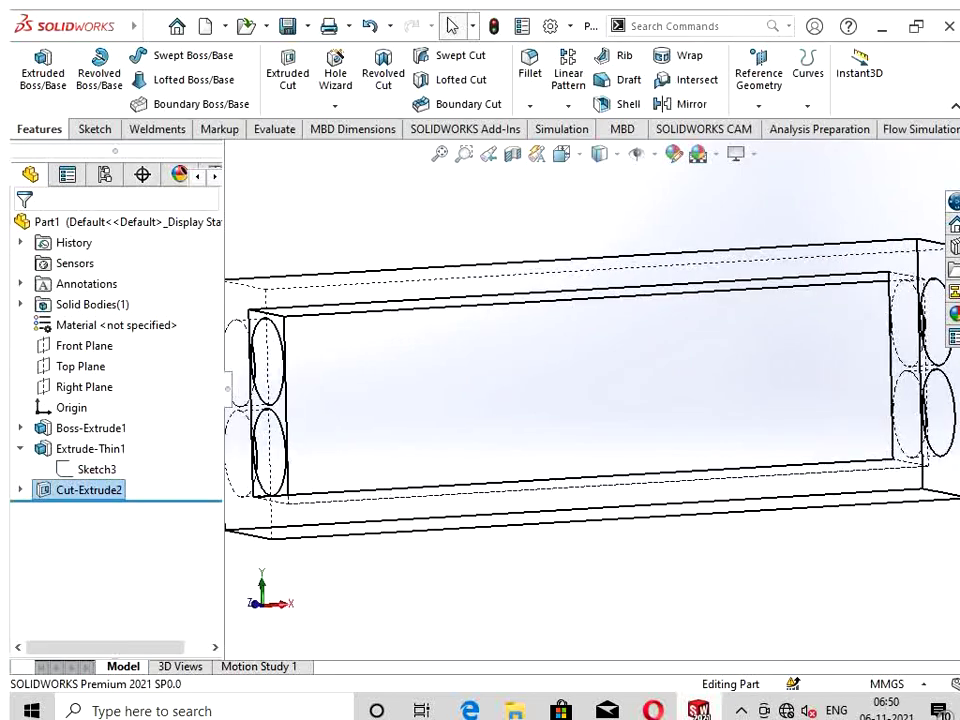
# Step: Fit the part to the view and save it to the Desktop as 'bottom case new'
pyautogui.press('f')
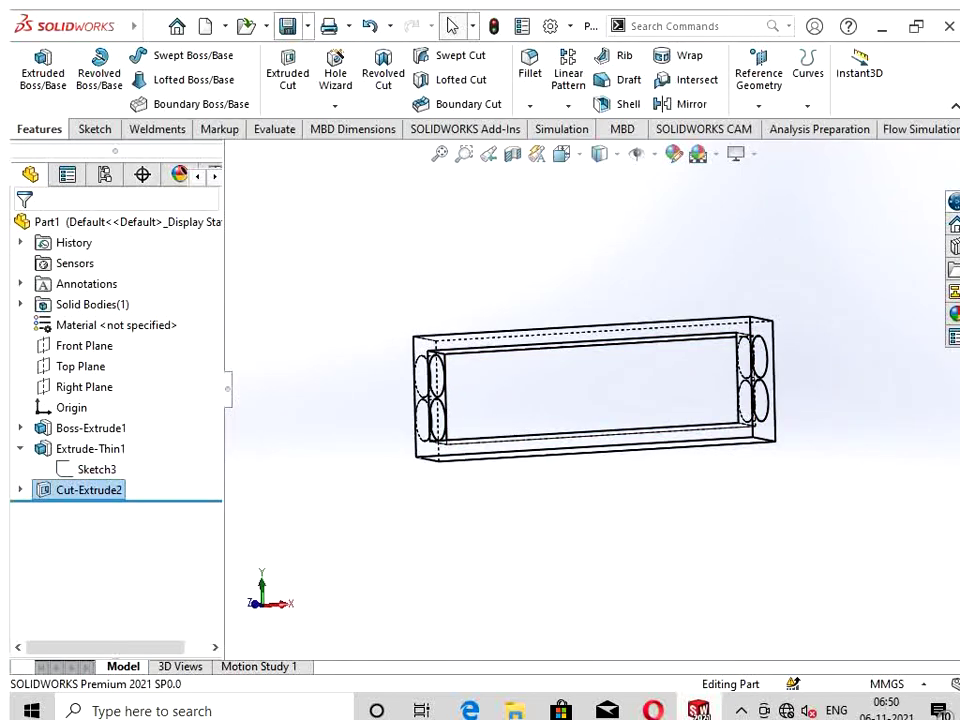
pyautogui.hotkey('ctrl', 's')
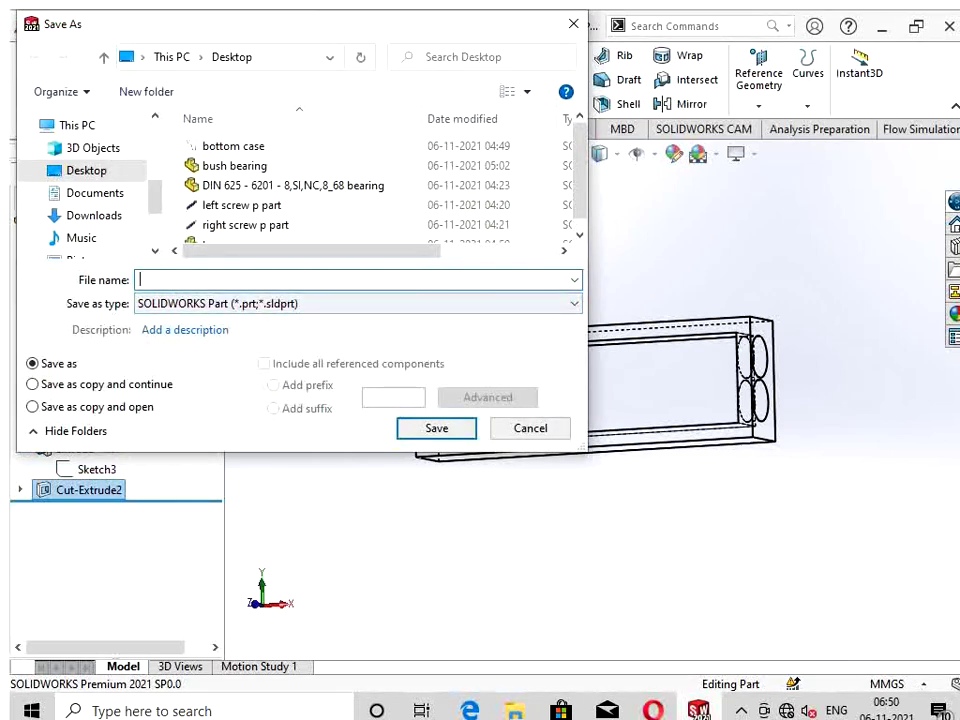
pyautogui.write('bottom case new')
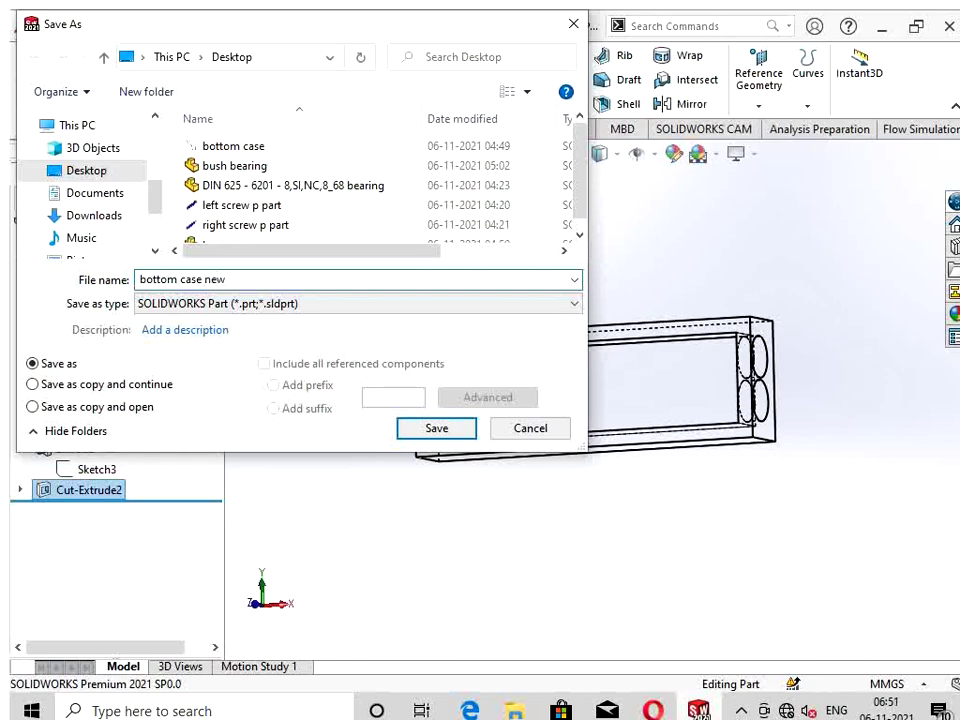
pyautogui.press('Return')
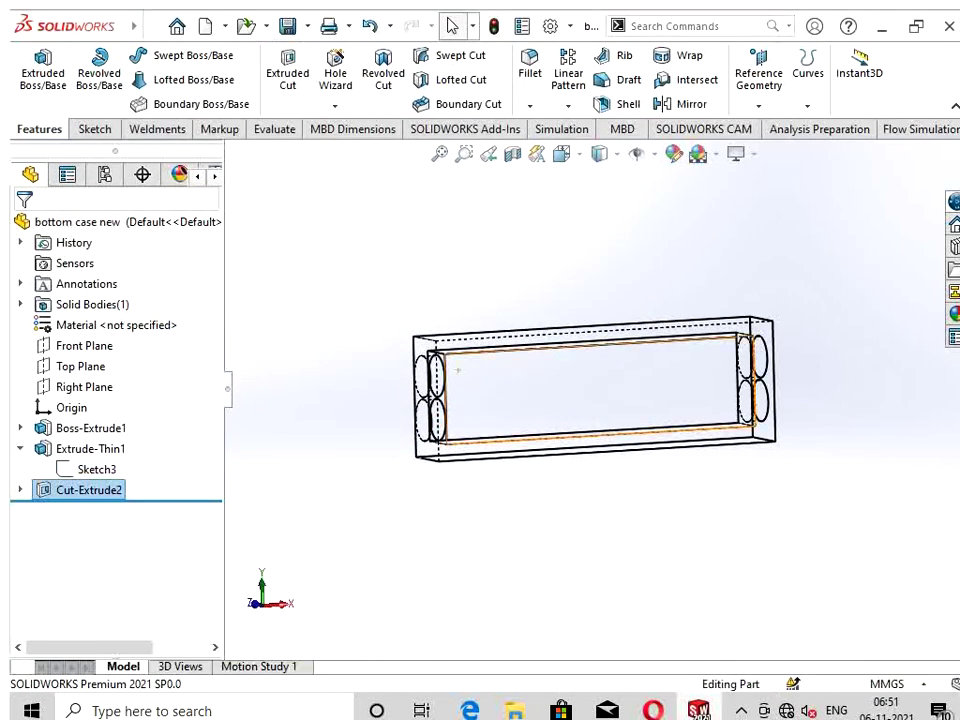
pyautogui.scroll(3, 705, 406)
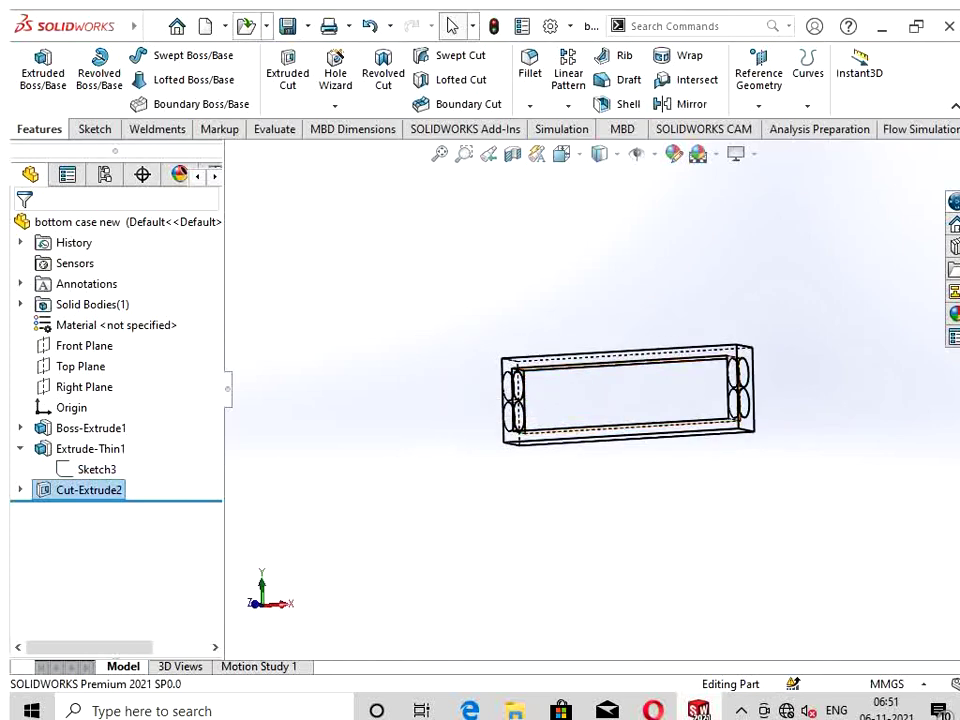
# Step: Switch the display style from wireframe to Shaded
pyautogui.click(151, 26)
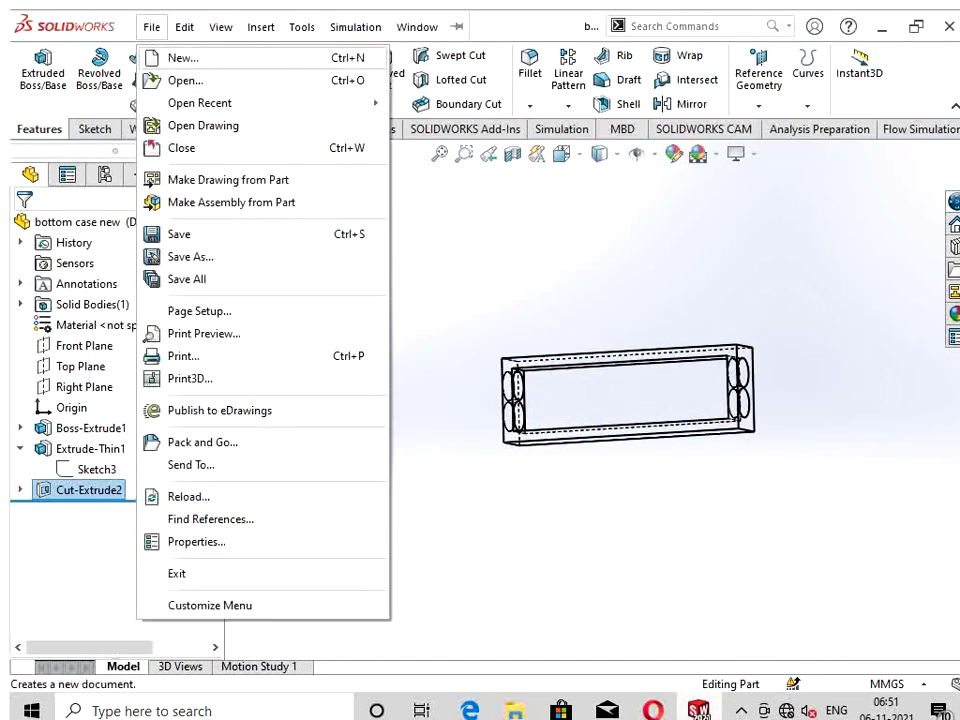
pyautogui.press('Escape')
pyautogui.press('Escape')
pyautogui.click(561, 153)
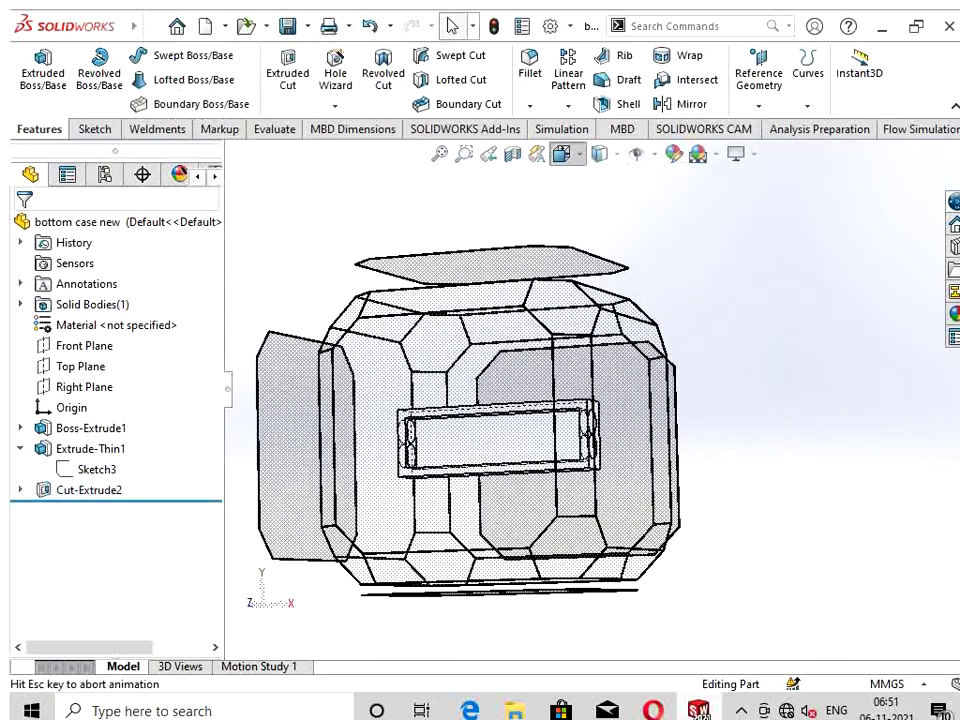
pyautogui.click(599, 153)
pyautogui.click(620, 300)
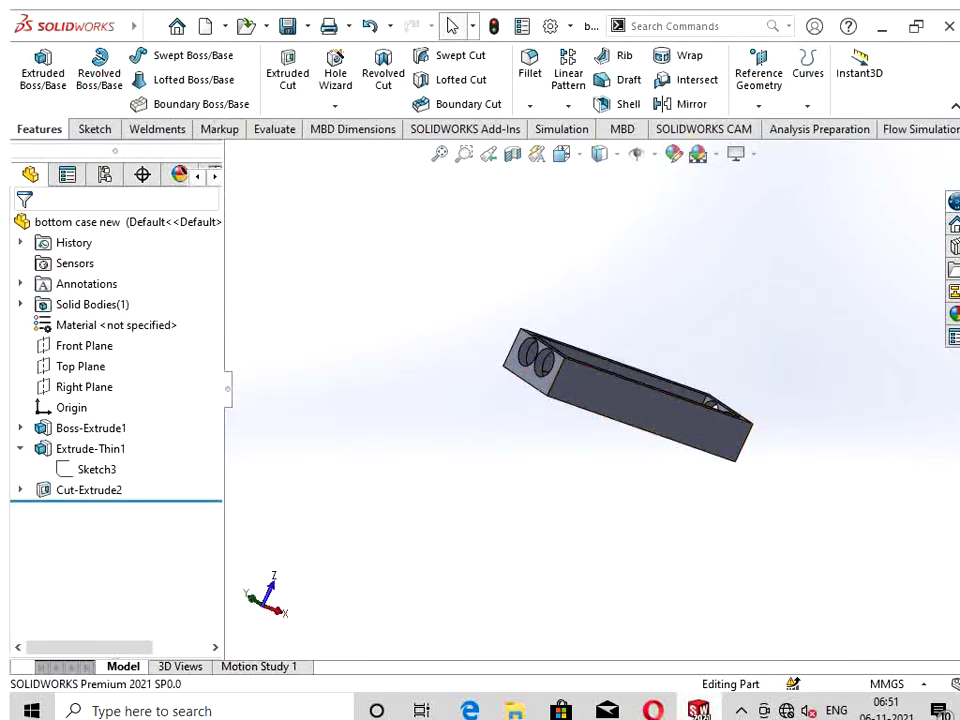
# Step: Start Sketch6 on the case's top face and choose a rectangle type for drawing
pyautogui.moveTo(620, 400); pyautogui.dragTo(455, 425, button='middle')
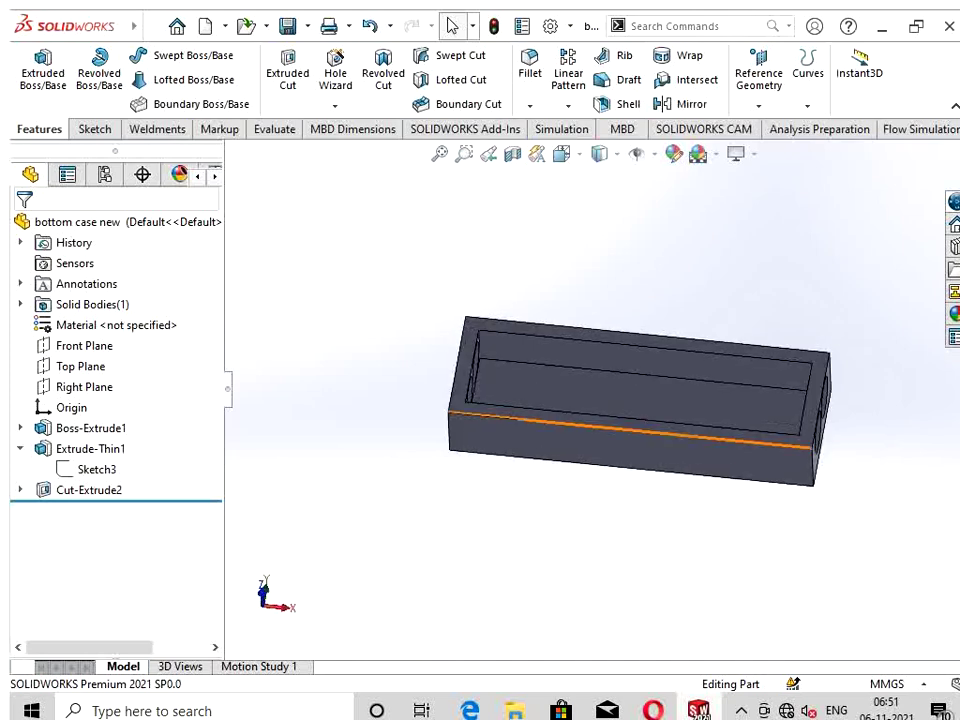
pyautogui.scroll(-3, 455, 425)
pyautogui.rightClick(455, 425)
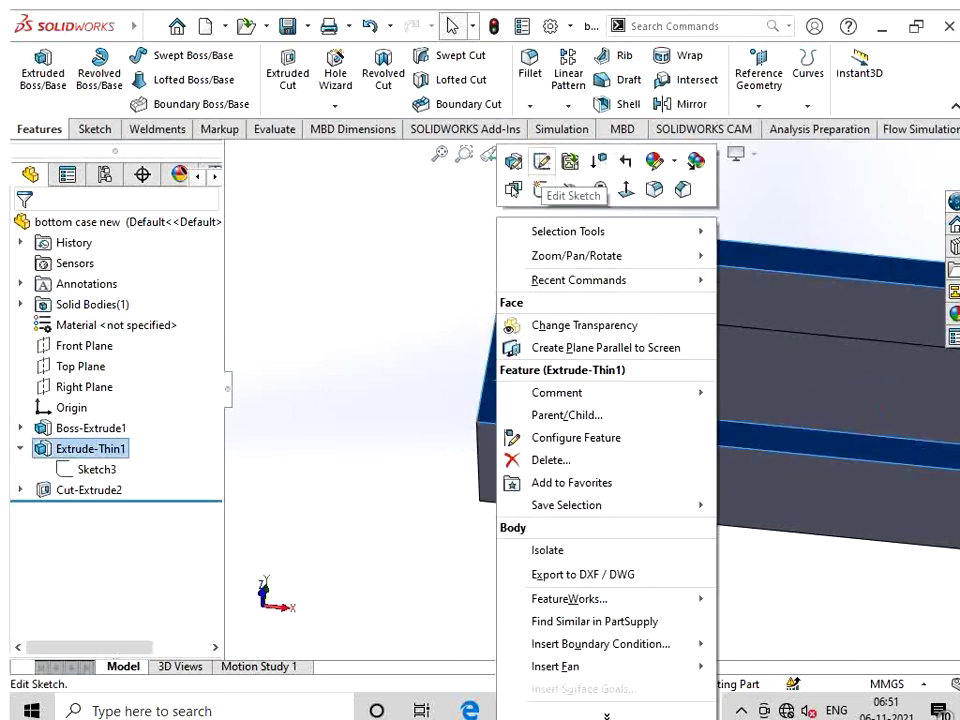
pyautogui.click(551, 176)
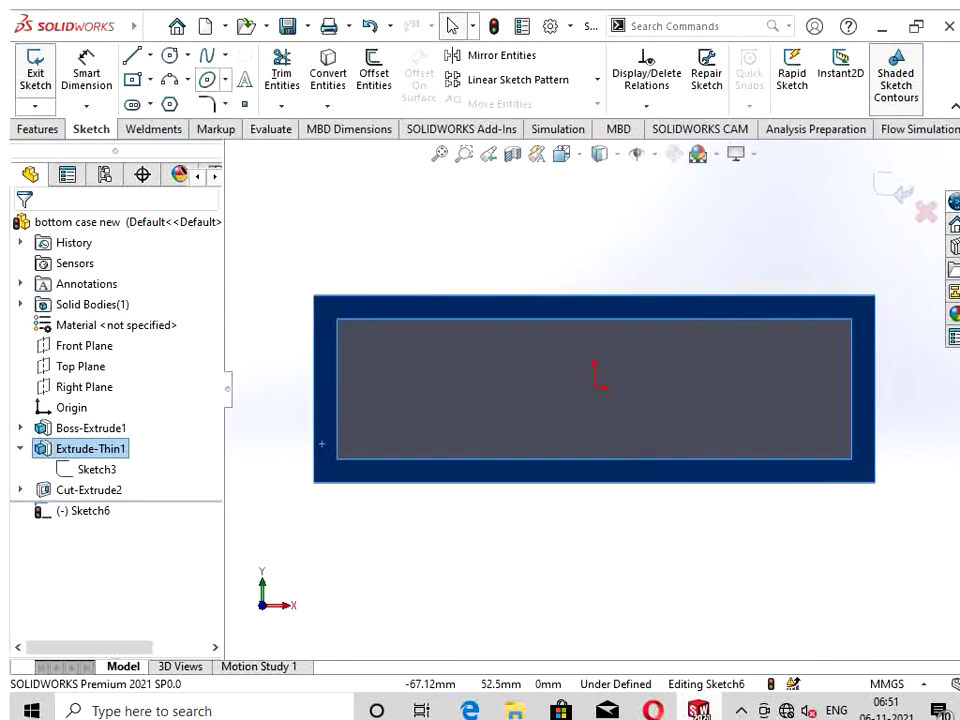
pyautogui.click(148, 79)
pyautogui.click(189, 126)
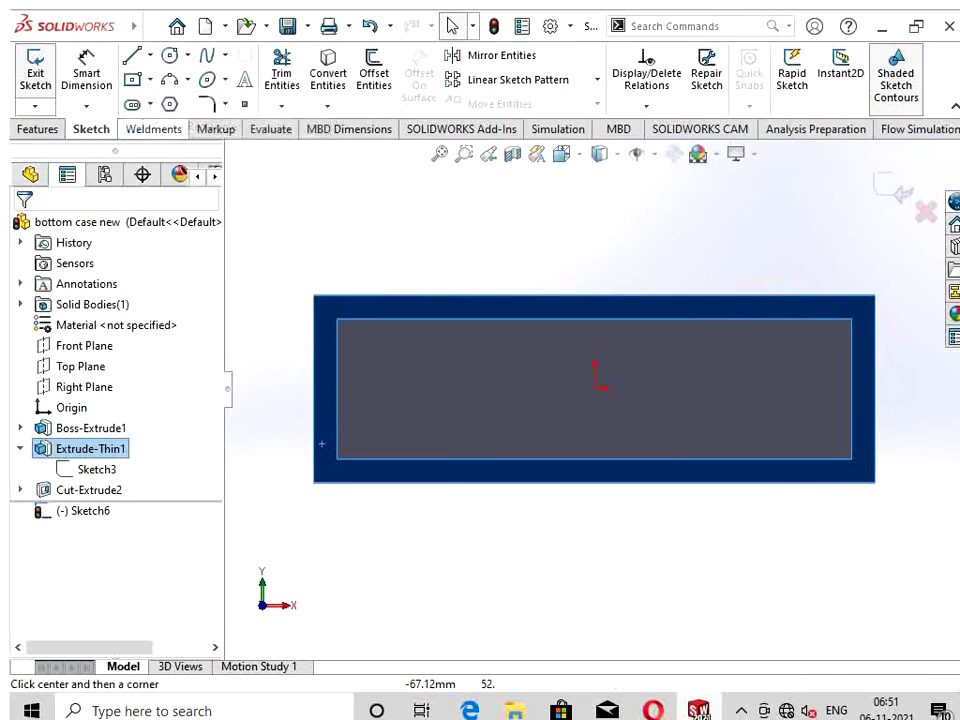
pyautogui.click(149, 79)
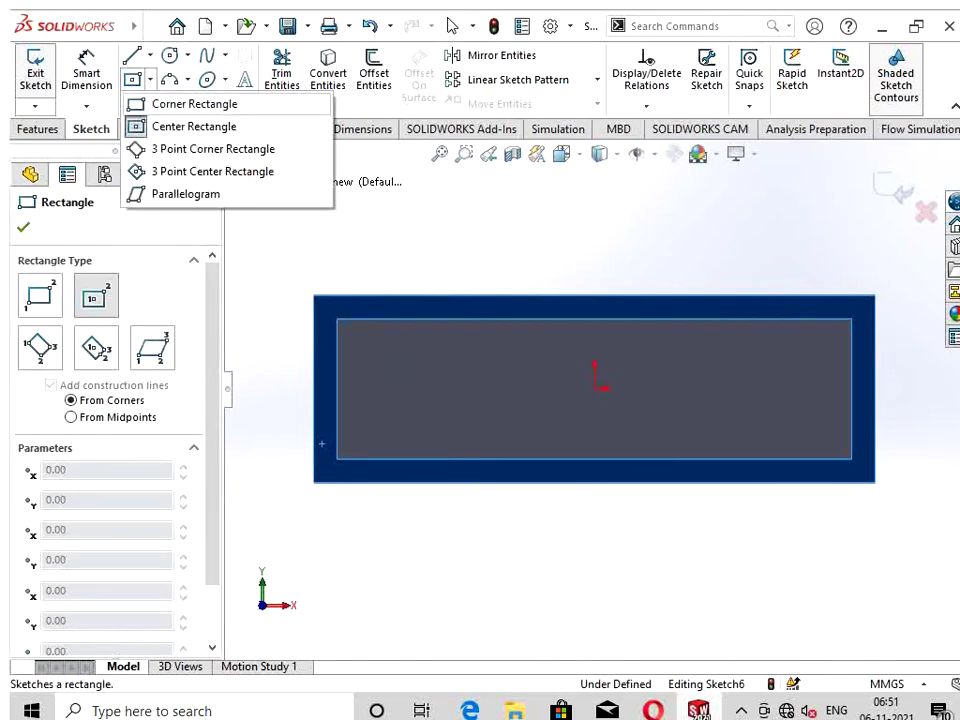
# Step: Draw two corner rectangles at the left end, above the top edge and below the bottom edge
pyautogui.click(190, 104)
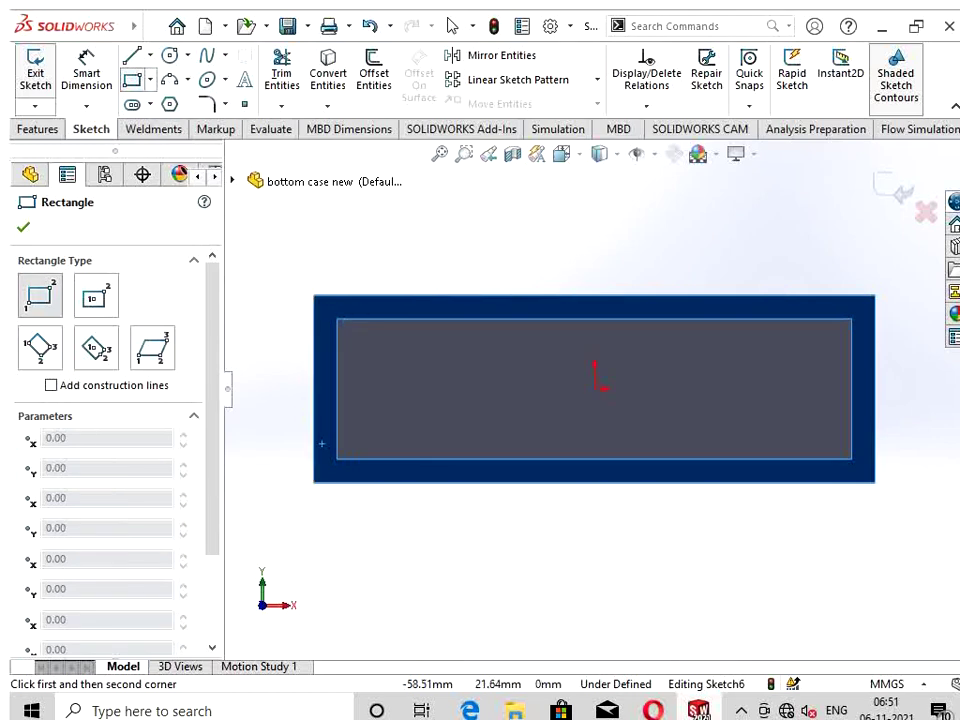
pyautogui.click(313, 296)
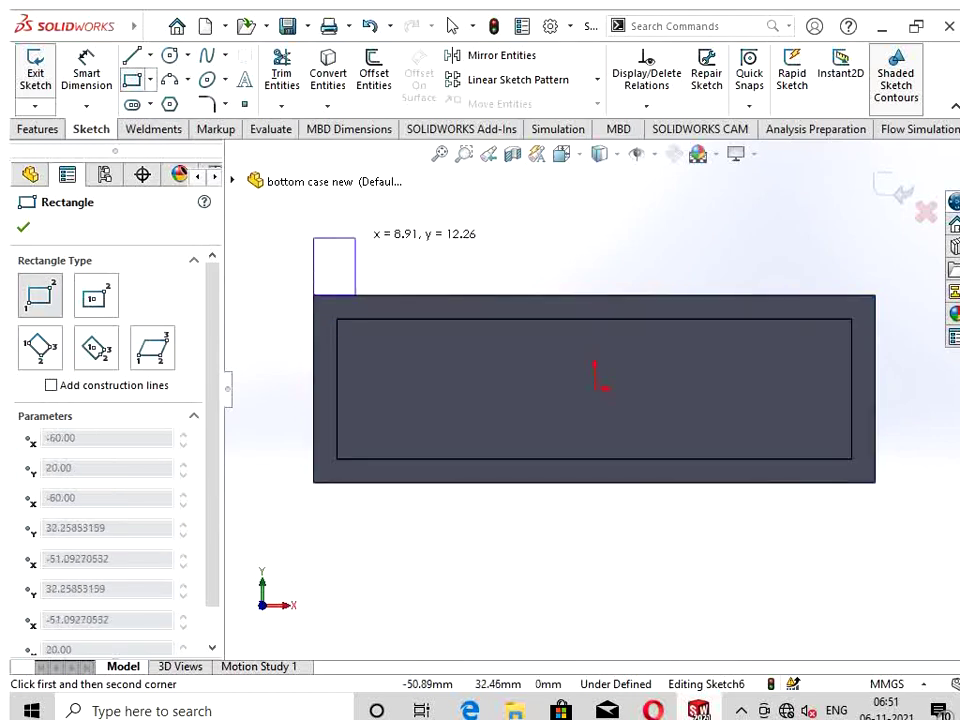
pyautogui.click(379, 233)
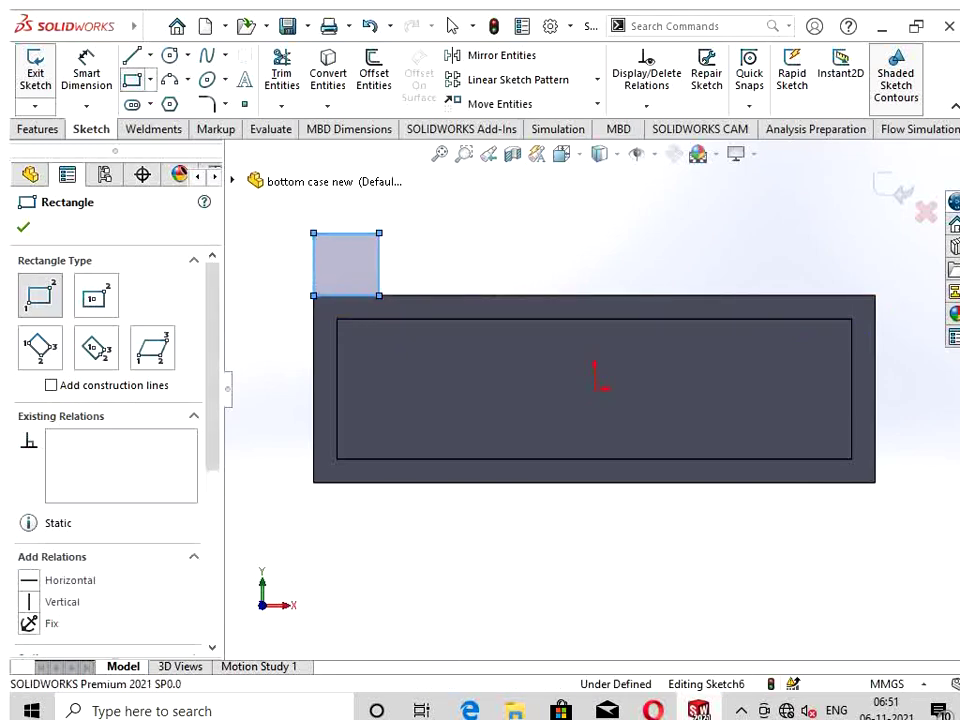
pyautogui.click(313, 482)
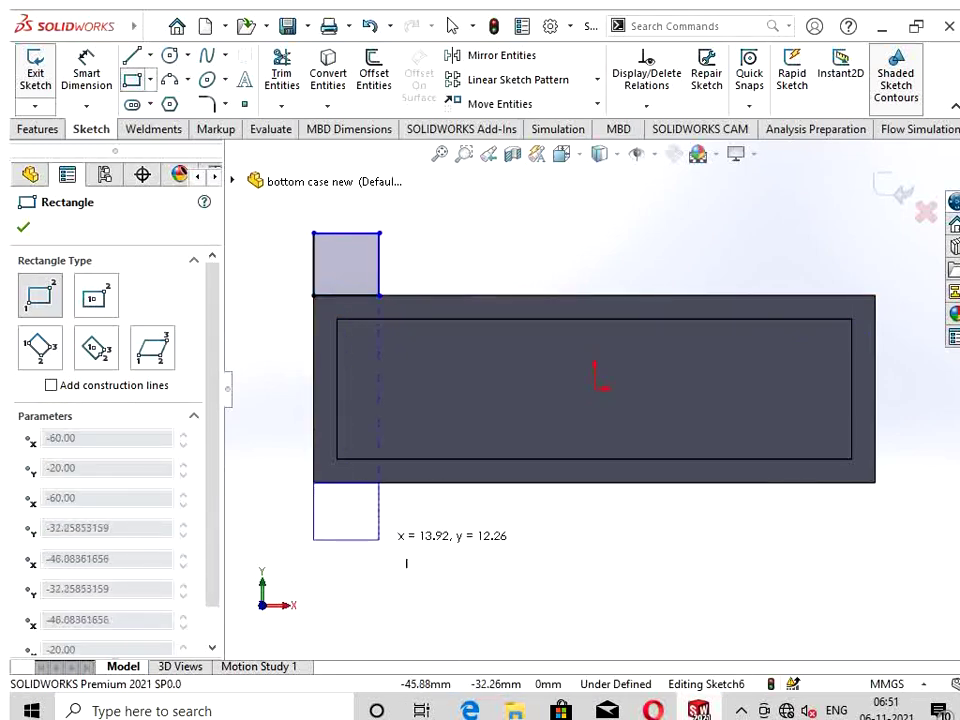
pyautogui.click(379, 540)
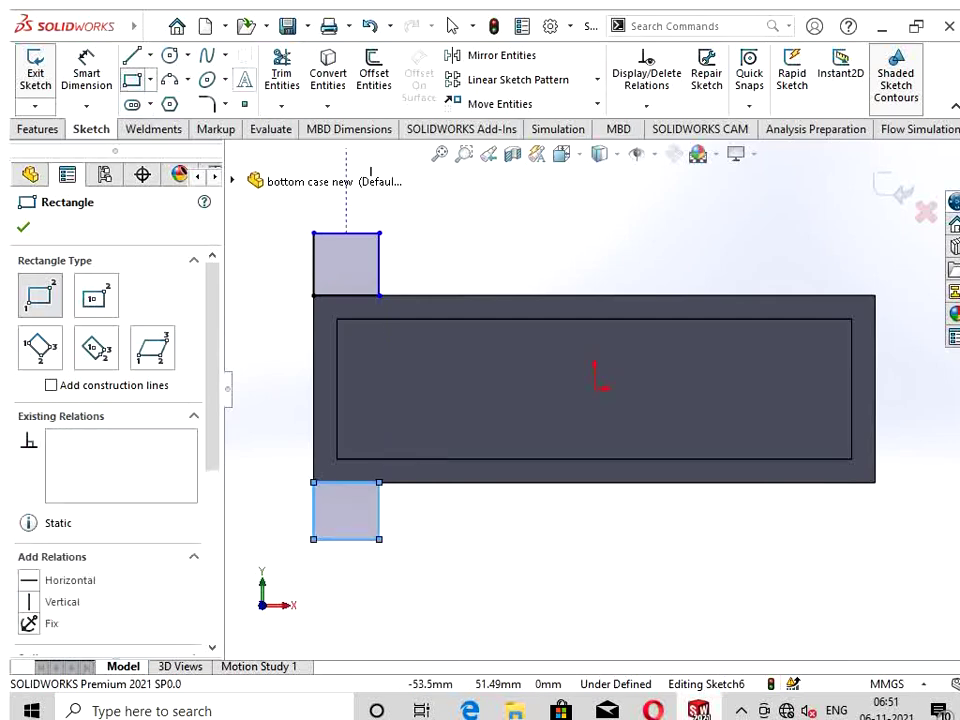
pyautogui.press('Escape')
# Step: Dimension the upper square's height and width to 12 mm each
pyautogui.click(313, 265)
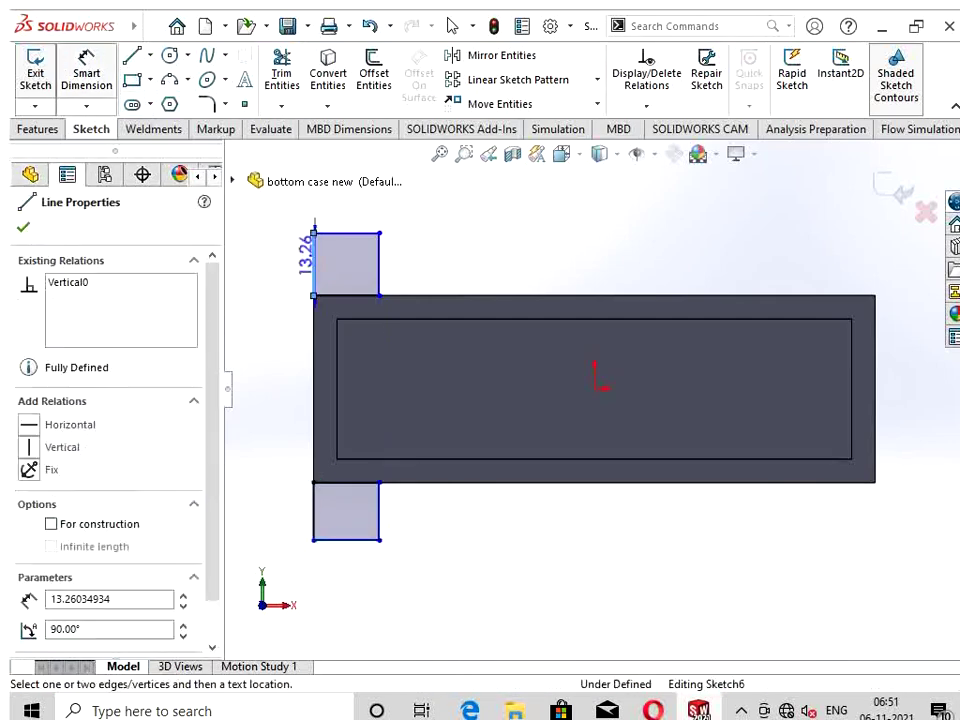
pyautogui.click(264, 265)
pyautogui.write('=')
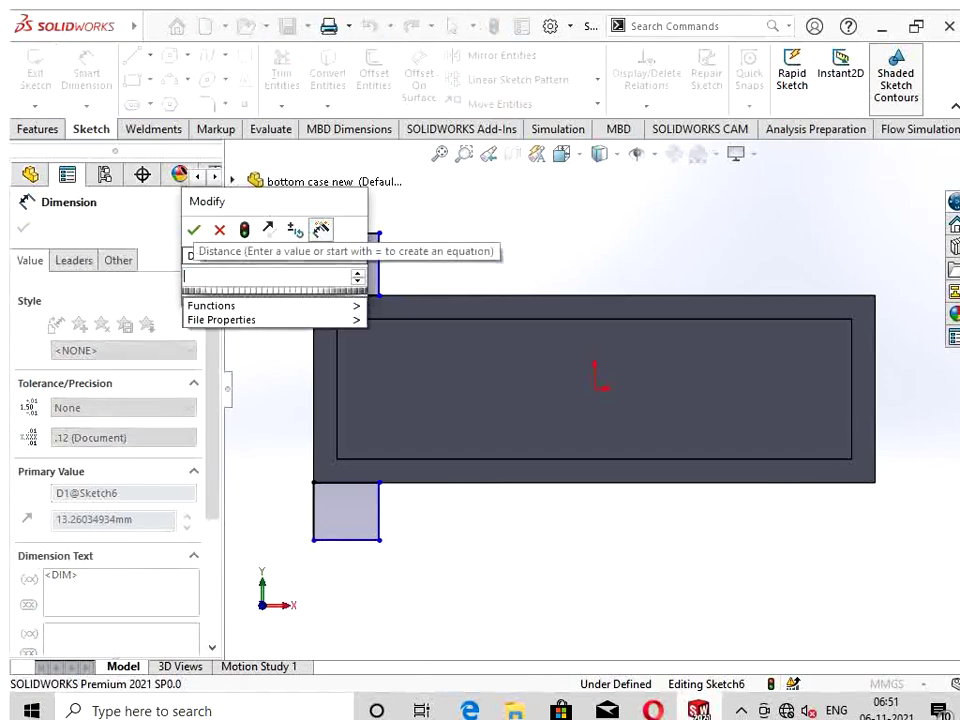
pyautogui.write('12')
pyautogui.press('Return')
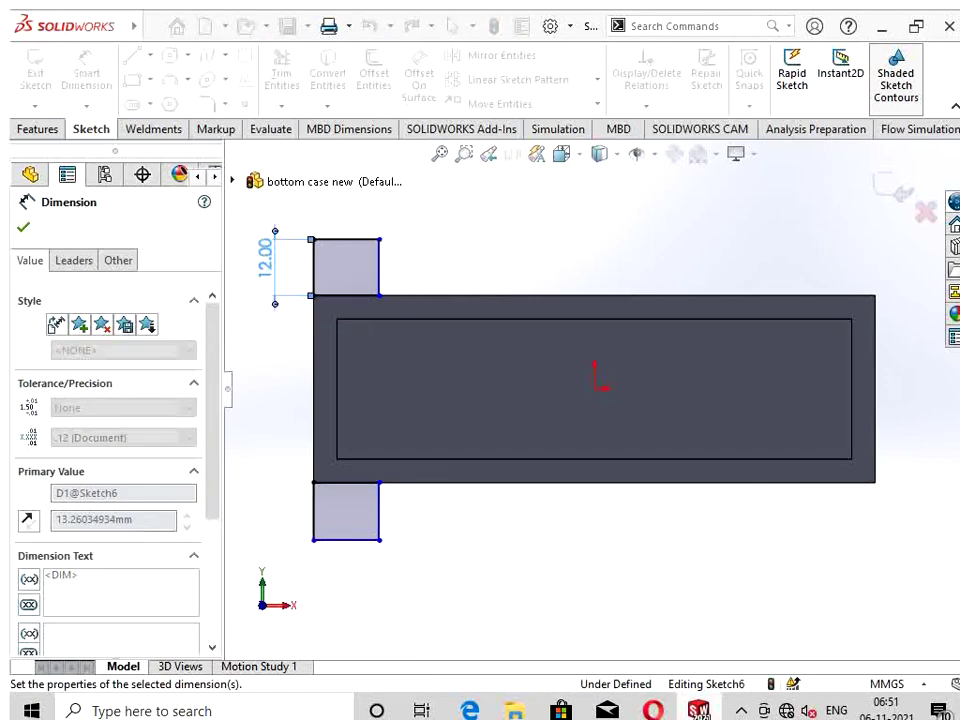
pyautogui.click(345, 239)
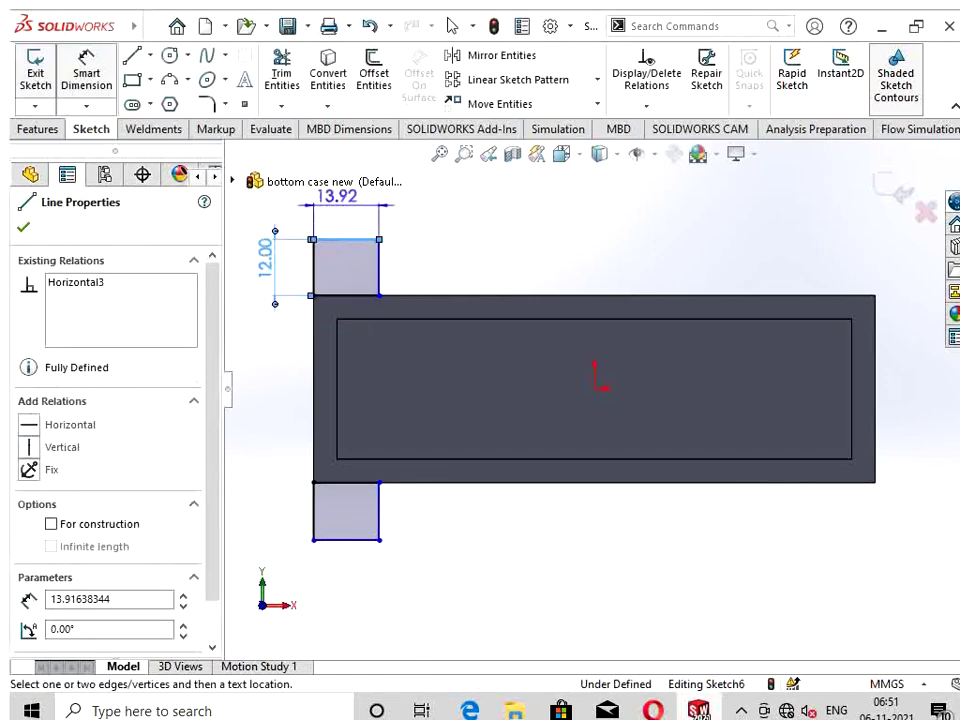
pyautogui.click(337, 196)
pyautogui.press('BackSpace')
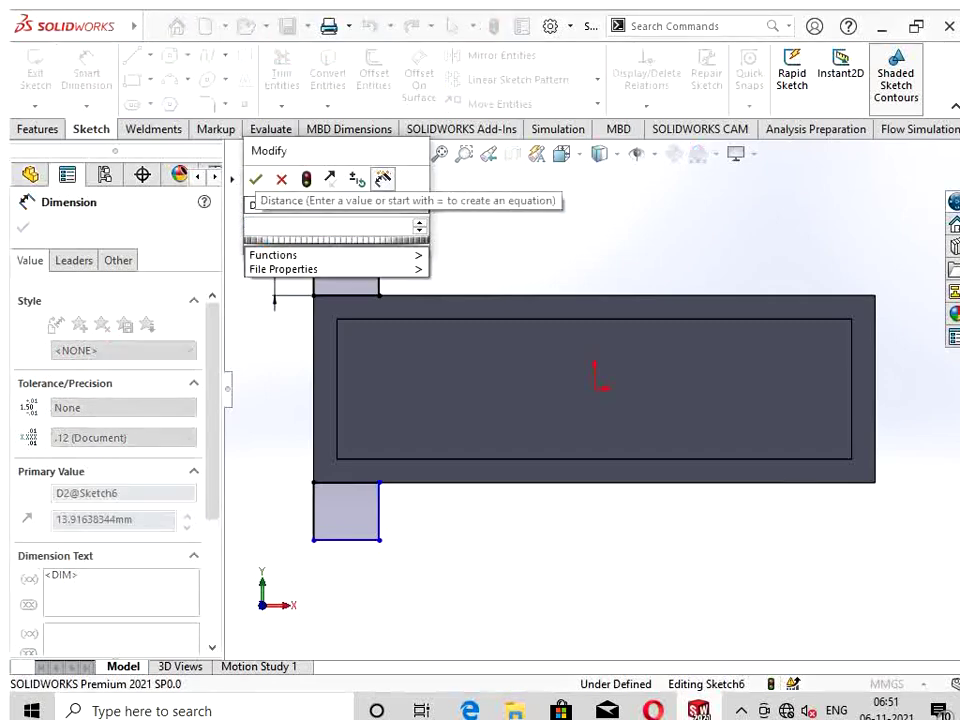
pyautogui.write('12')
pyautogui.press('Return')
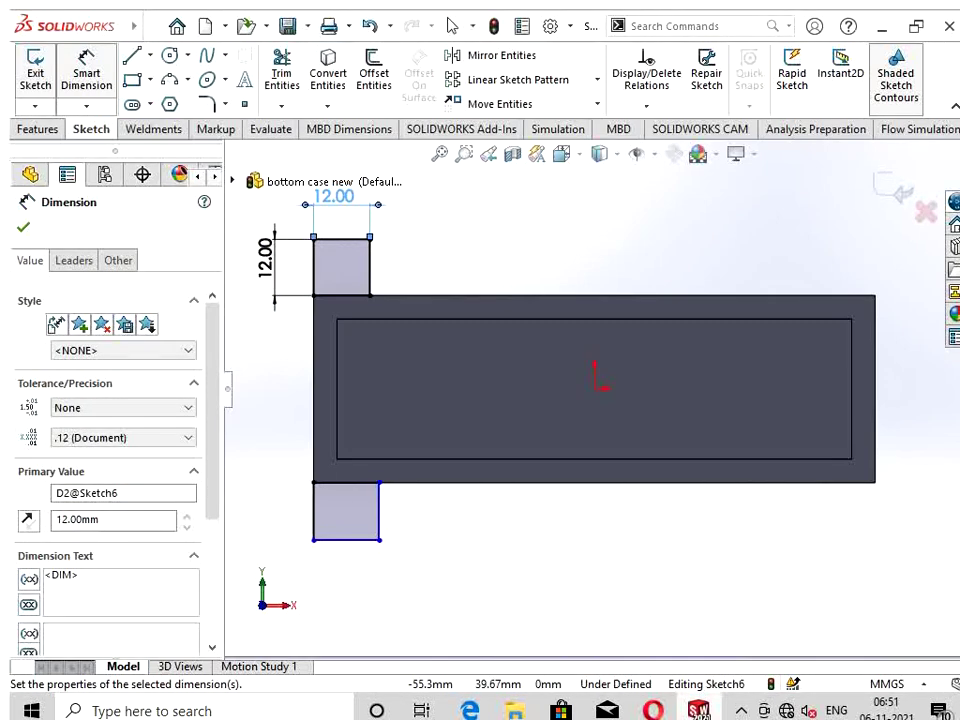
# Step: Dimension the lower square's height and width to 12 mm each
pyautogui.click(314, 510)
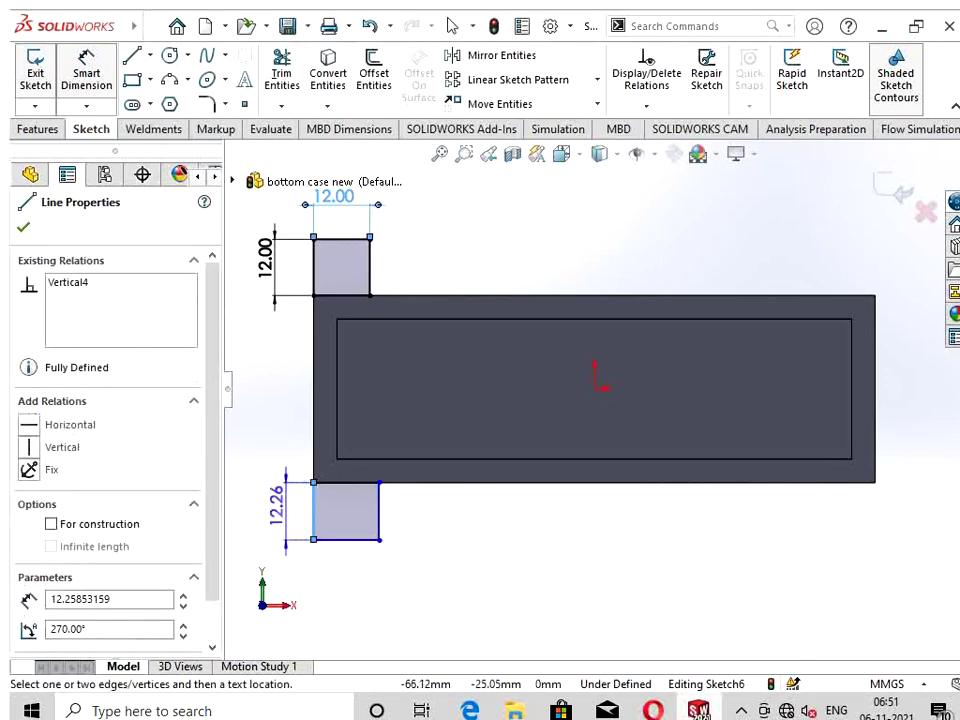
pyautogui.click(280, 512)
pyautogui.press('BackSpace')
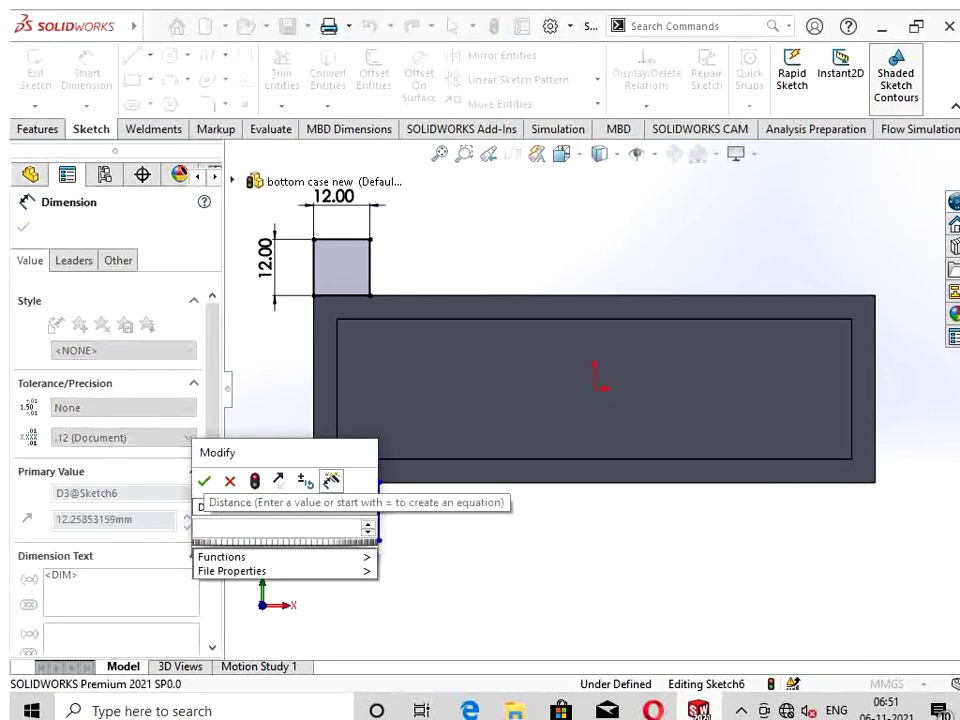
pyautogui.write('12')
pyautogui.press('Return')
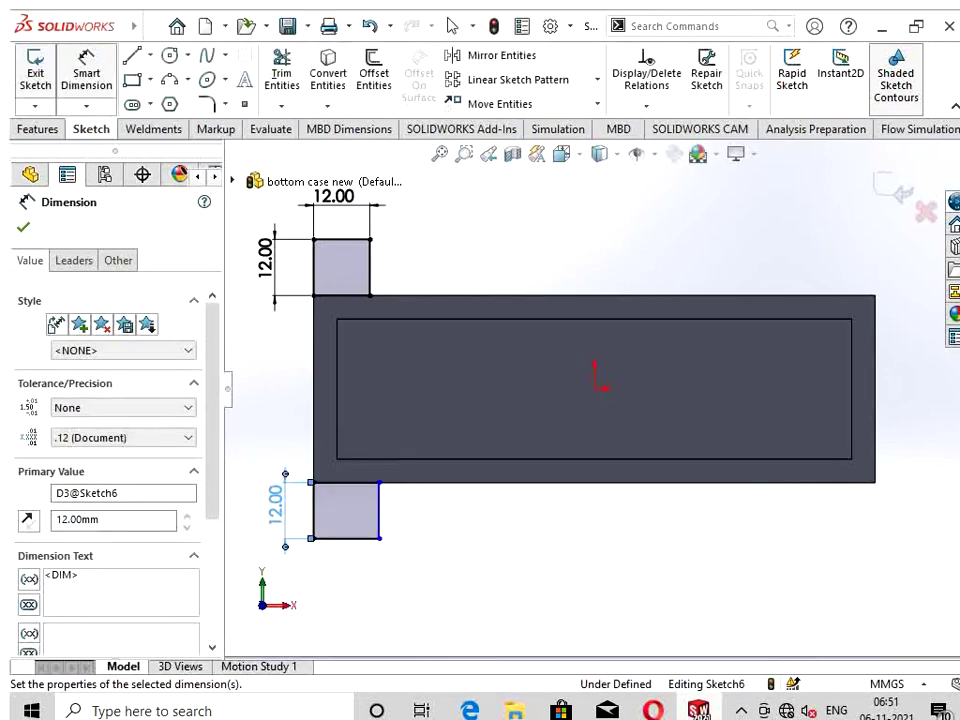
pyautogui.click(345, 538)
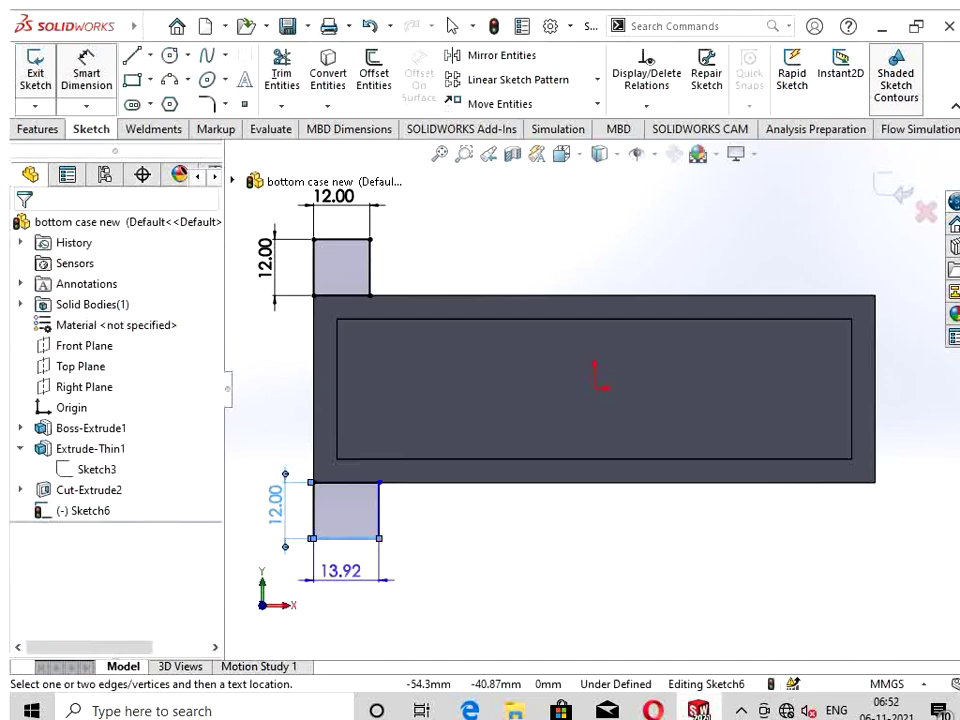
pyautogui.click(340, 568)
pyautogui.press('BackSpace')
pyautogui.write('12')
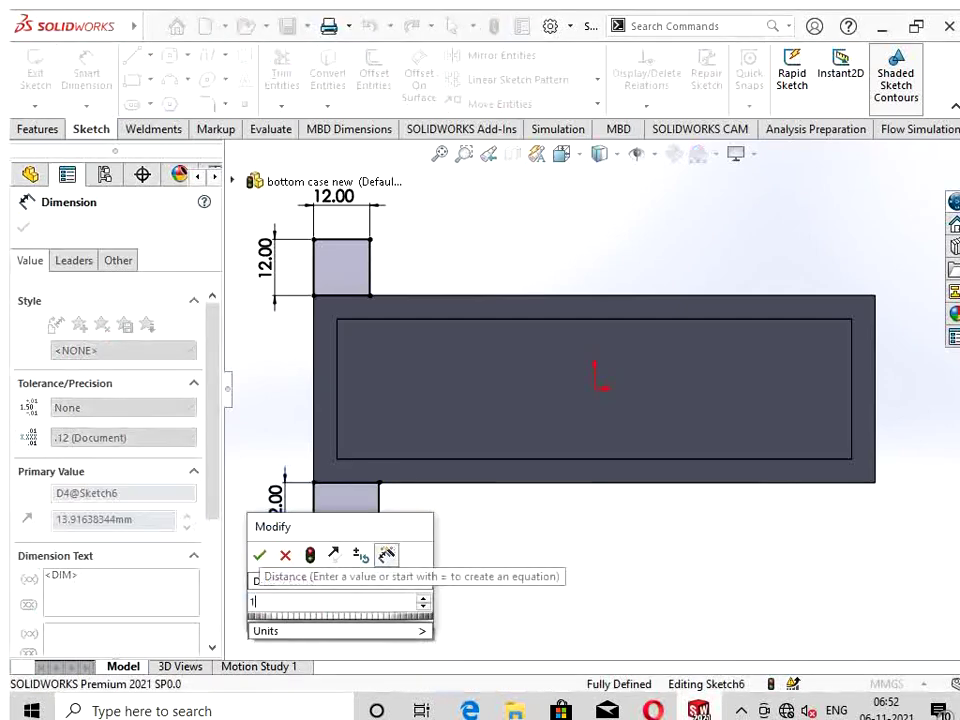
pyautogui.press('Return')
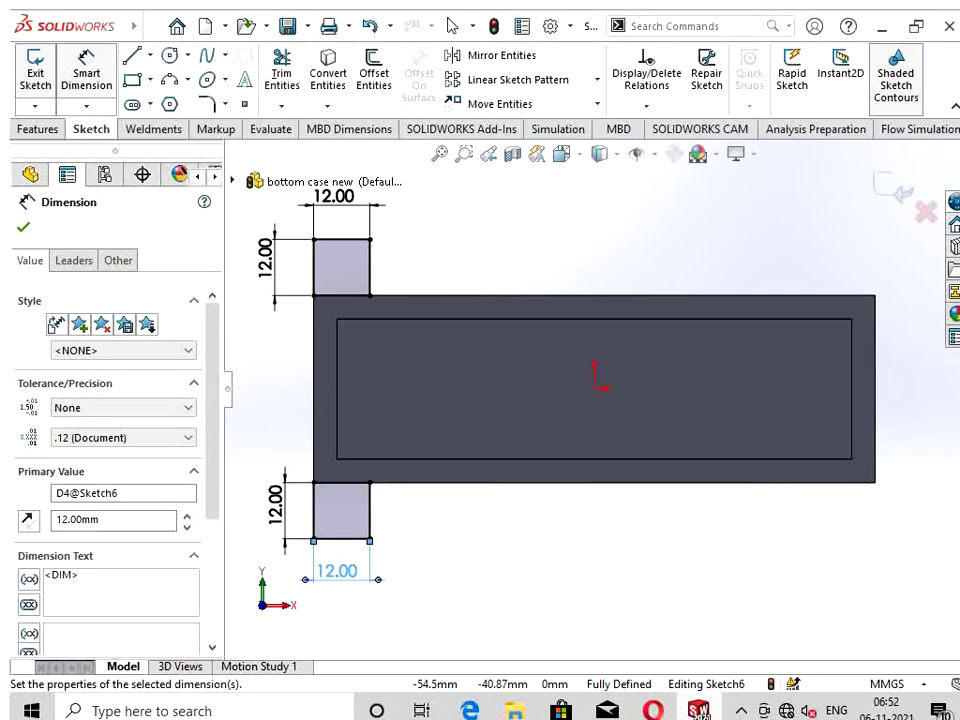
pyautogui.click(169, 55)
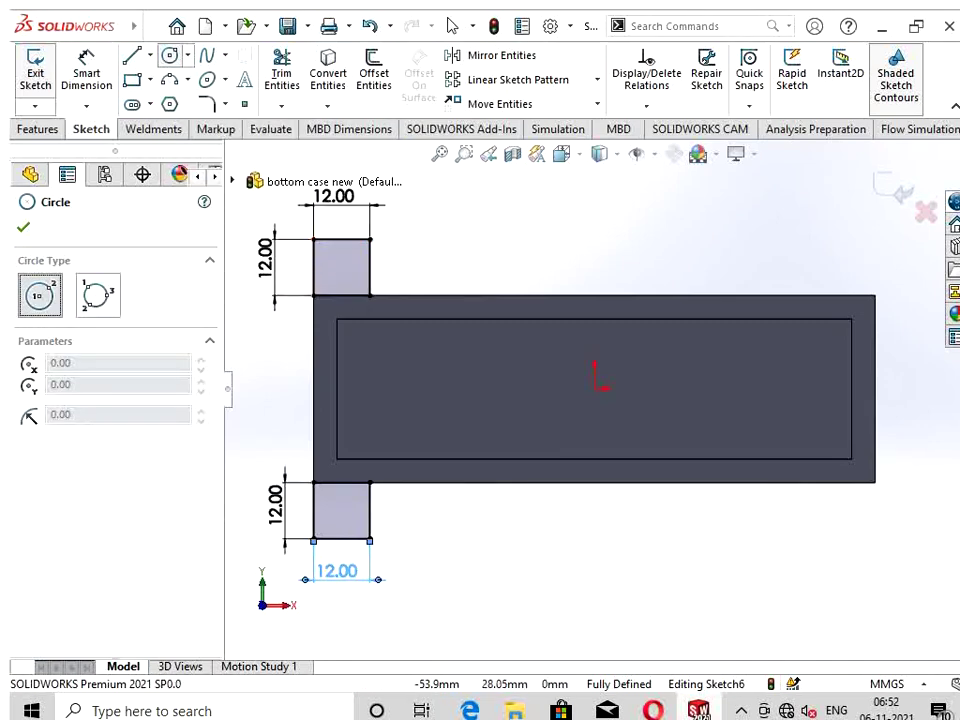
# Step: Draw a circle inside each of the upper and lower 12 mm corner squares
pyautogui.scroll(-2, 365, 286)
pyautogui.scroll(-2, 368, 280)
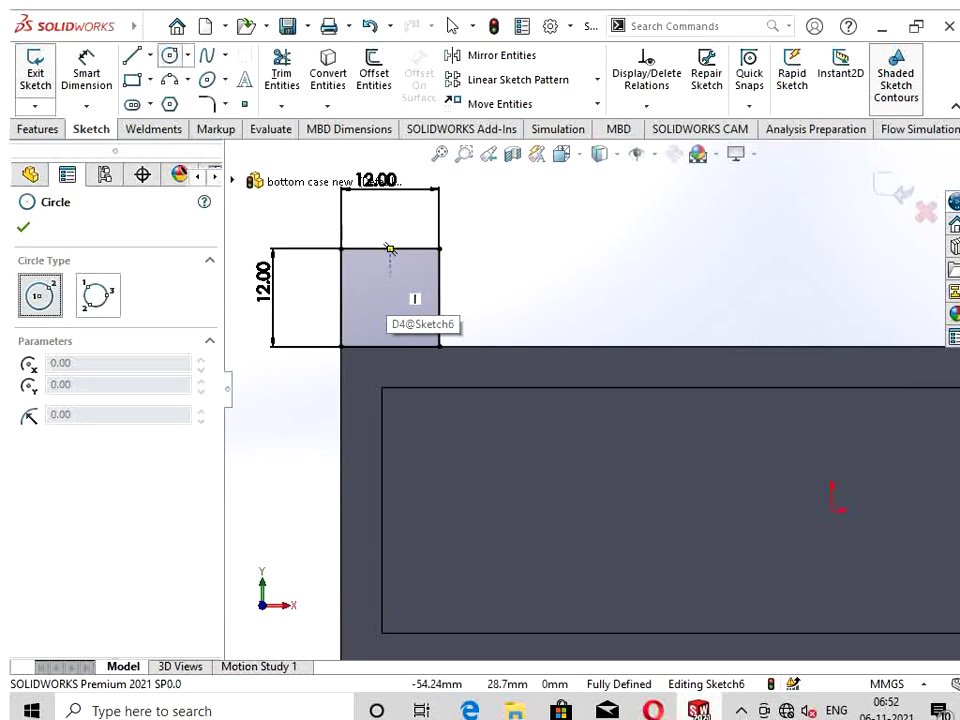
pyautogui.click(390, 297)
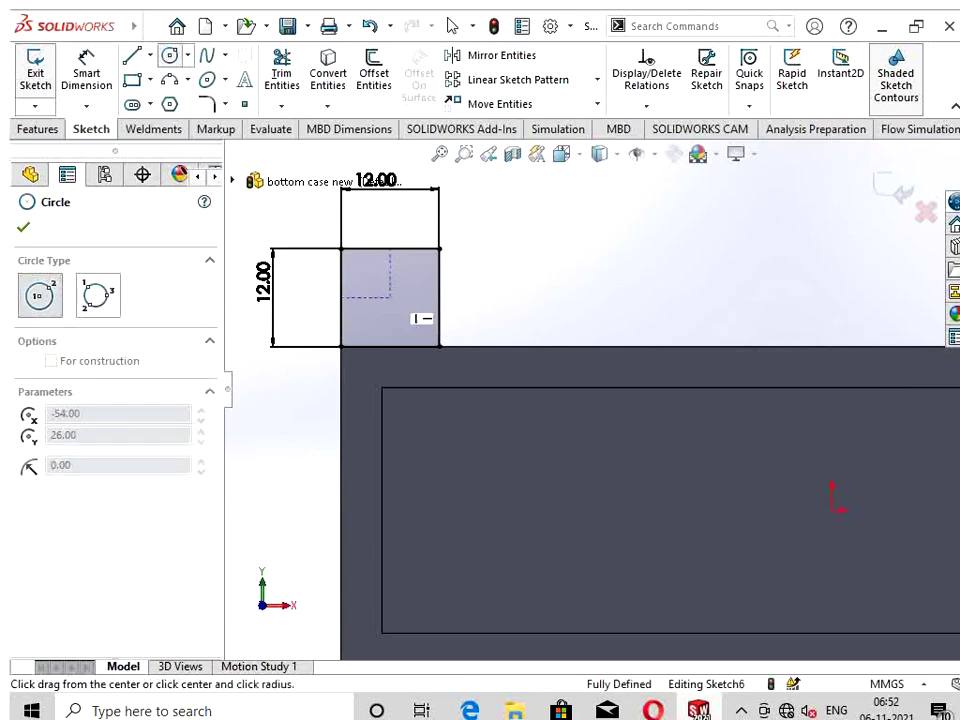
pyautogui.click(415, 297)
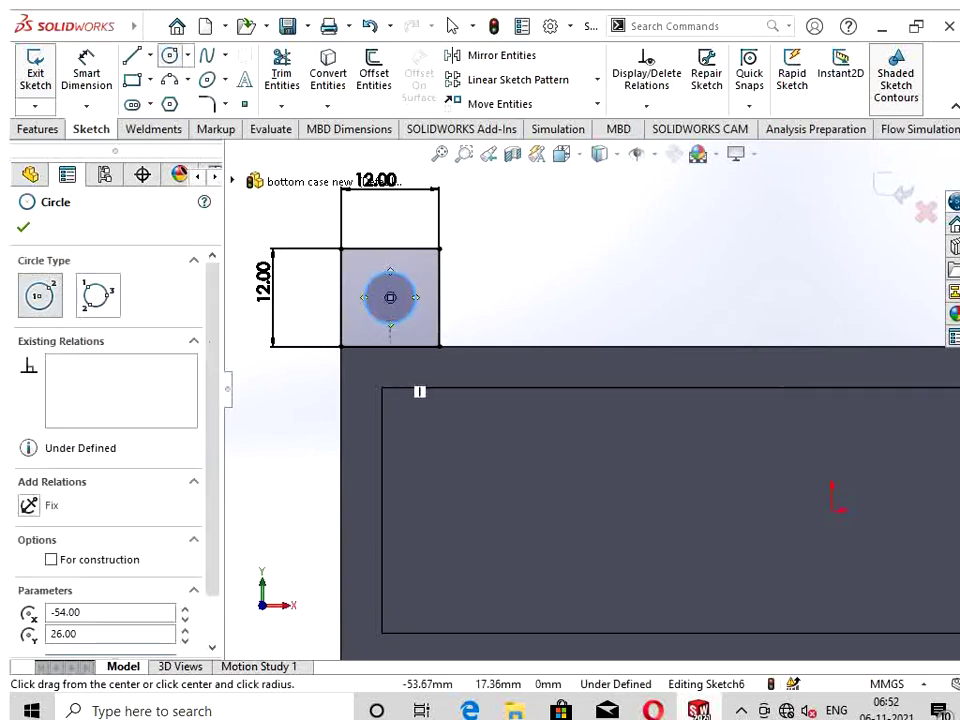
pyautogui.scroll(3, 512, 400)
pyautogui.scroll(-3, 512, 582)
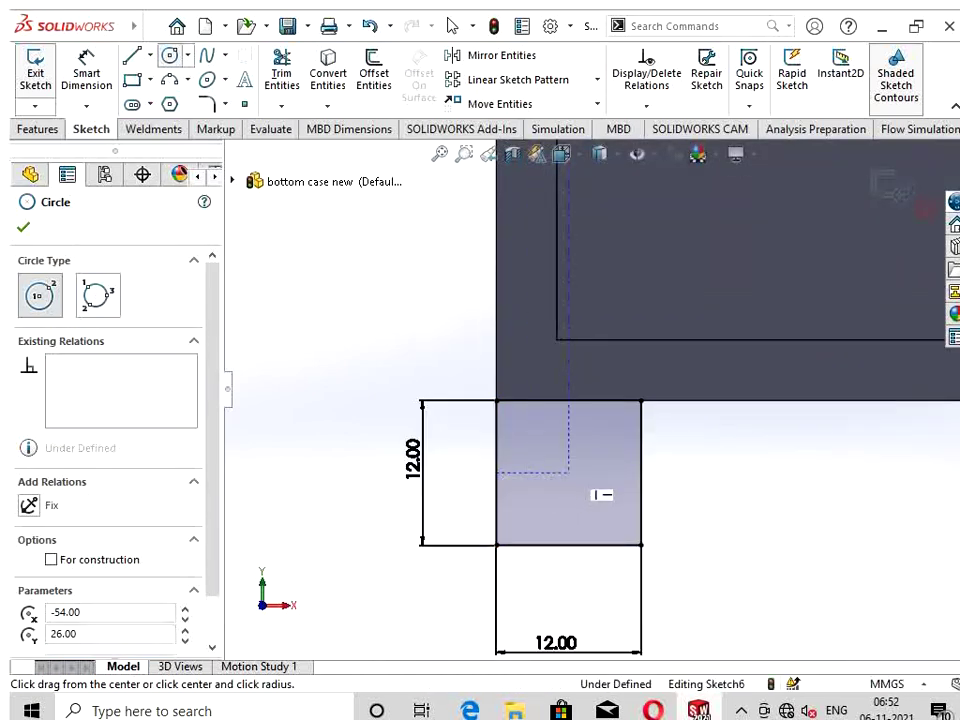
pyautogui.click(568, 472)
pyautogui.click(594, 446)
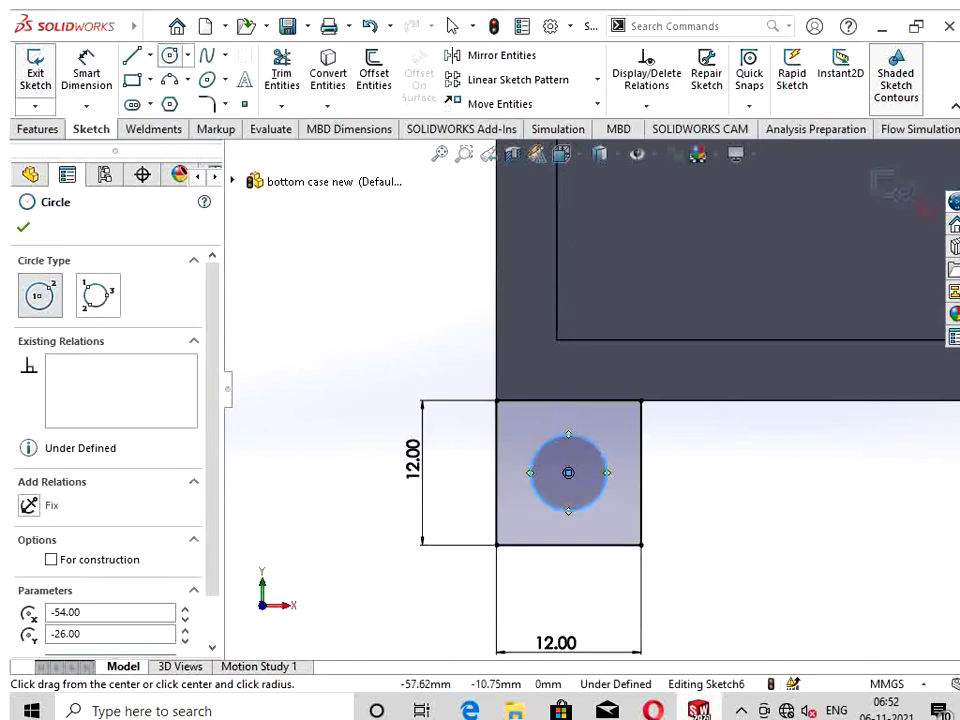
pyautogui.press('Escape')
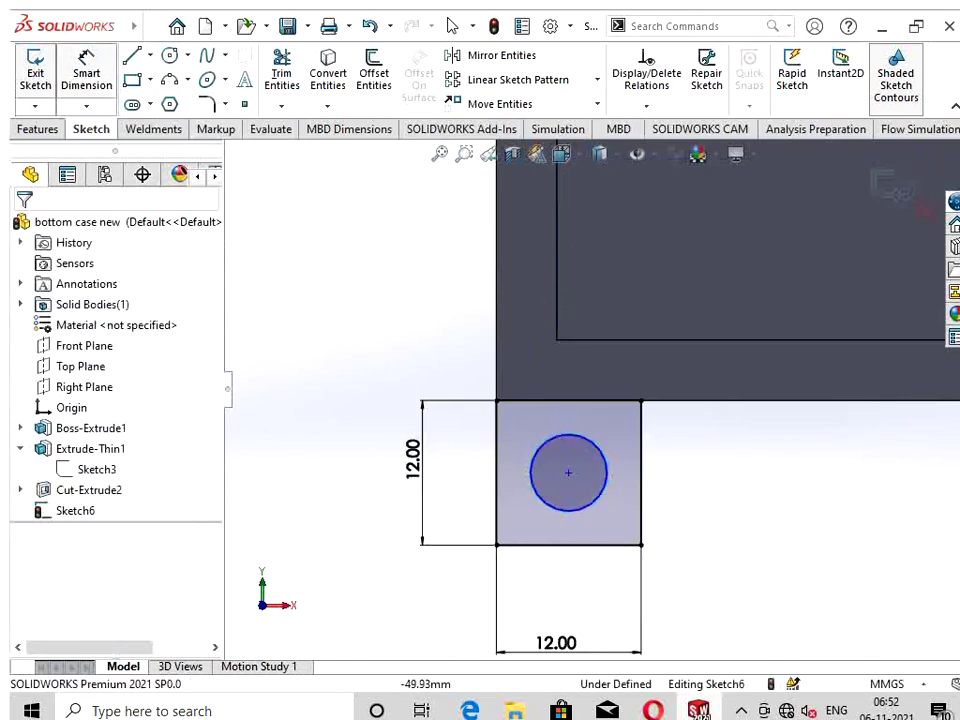
# Step: Dimension the lower circle's diameter to 8.1 mm
pyautogui.click(606, 472)
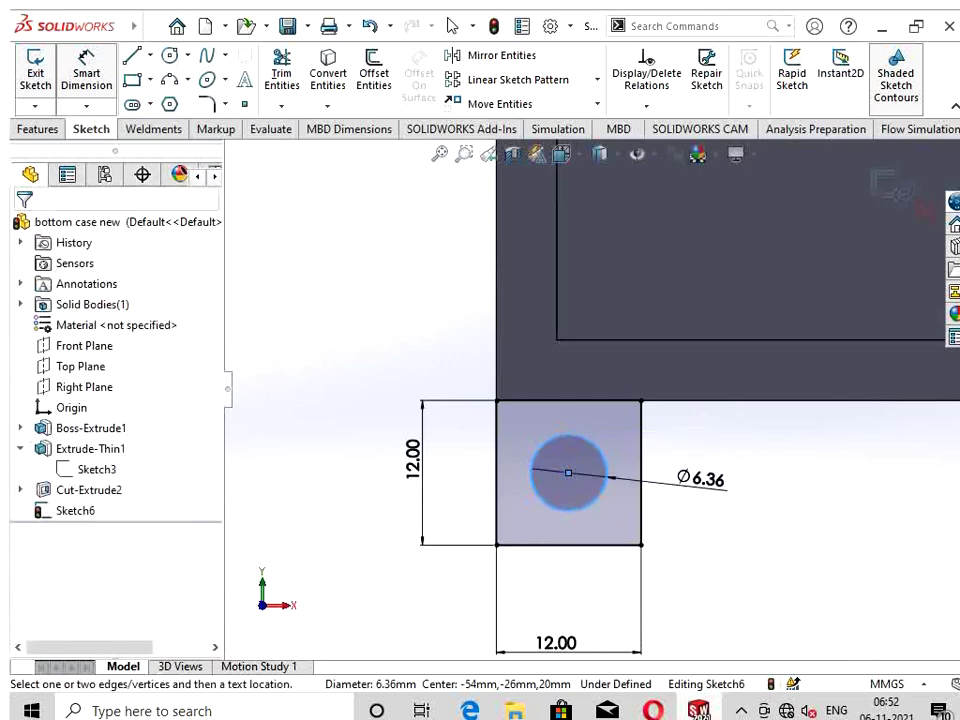
pyautogui.click(726, 487)
pyautogui.press('BackSpace')
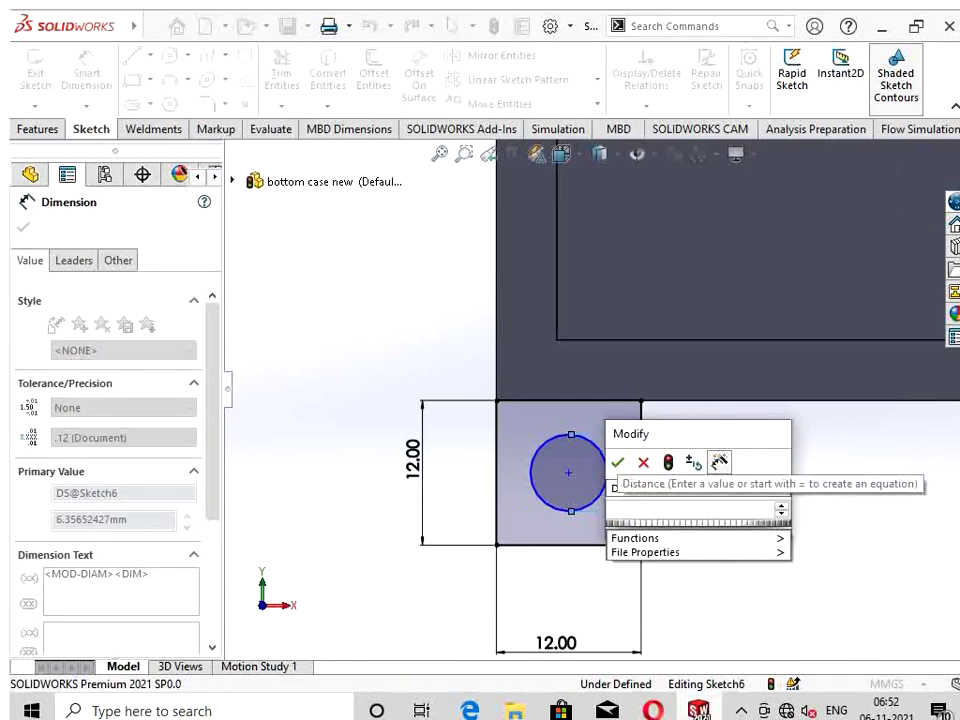
pyautogui.write('8.')
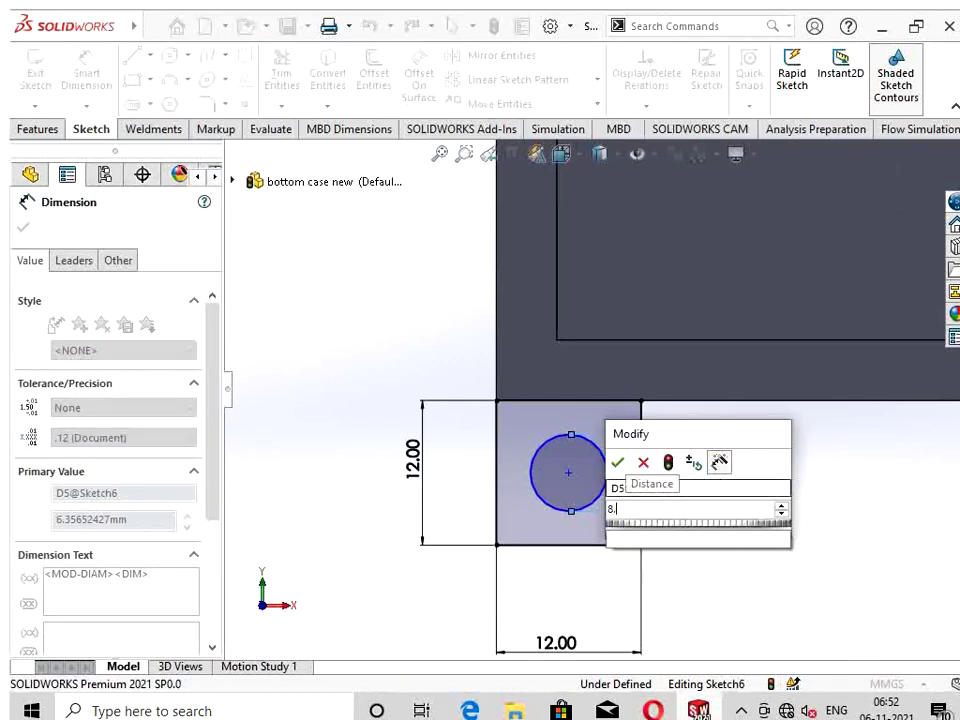
pyautogui.write('1')
pyautogui.press('Return')
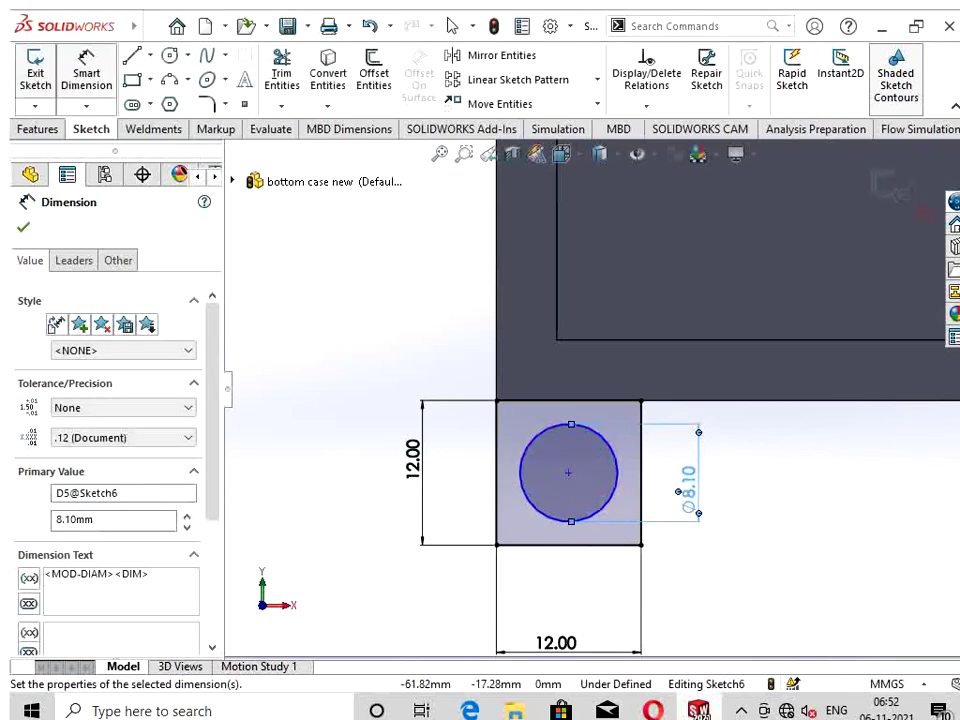
# Step: Dimension the upper circle's diameter to 8.1 mm
pyautogui.scroll(1, 599, 390)
pyautogui.scroll(2, 628, 395)
pyautogui.keyDown('ctrl'); pyautogui.moveTo(600, 250); pyautogui.dragTo(600, 286, button='middle'); pyautogui.keyUp('ctrl')
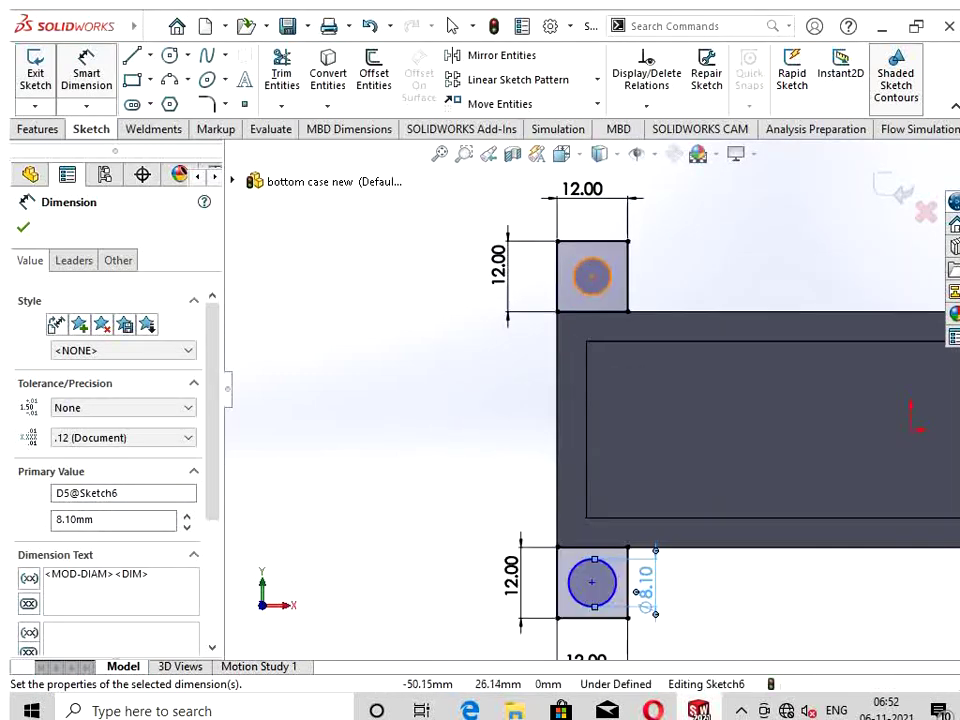
pyautogui.scroll(-1, 592, 277)
pyautogui.click(592, 277)
pyautogui.click(604, 268)
pyautogui.press('Escape')
pyautogui.doubleClick(660, 265)
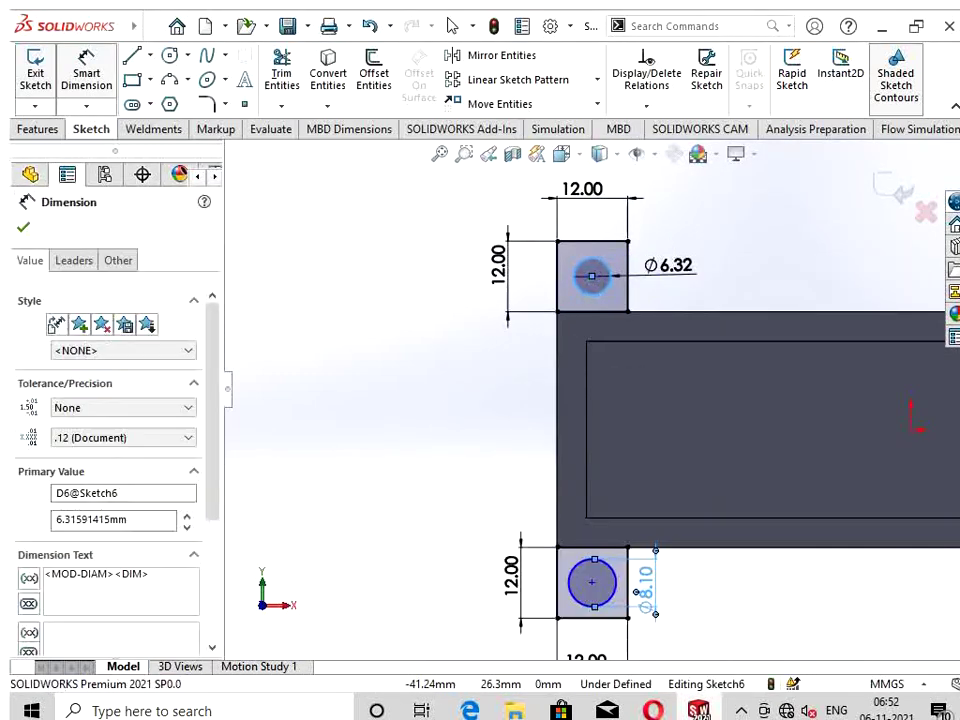
pyautogui.press('BackSpace')
pyautogui.write('8')
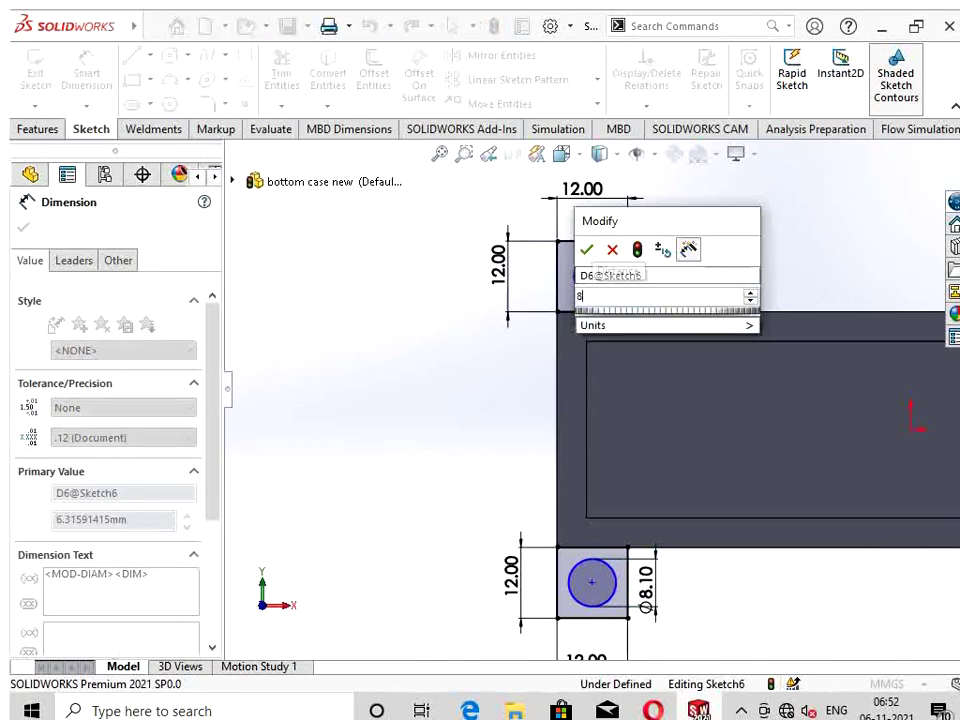
pyautogui.write('.1')
pyautogui.press('Return')
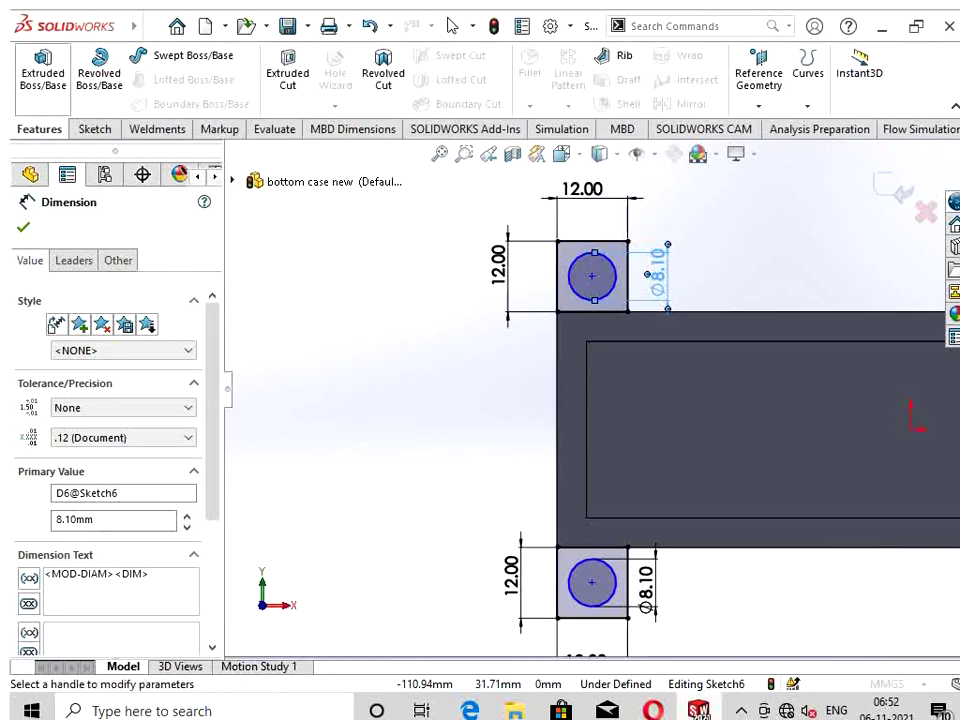
# Step: Extrude Sketch6 as a 15 mm blind boss in the reversed, downward direction
pyautogui.click(43, 70)
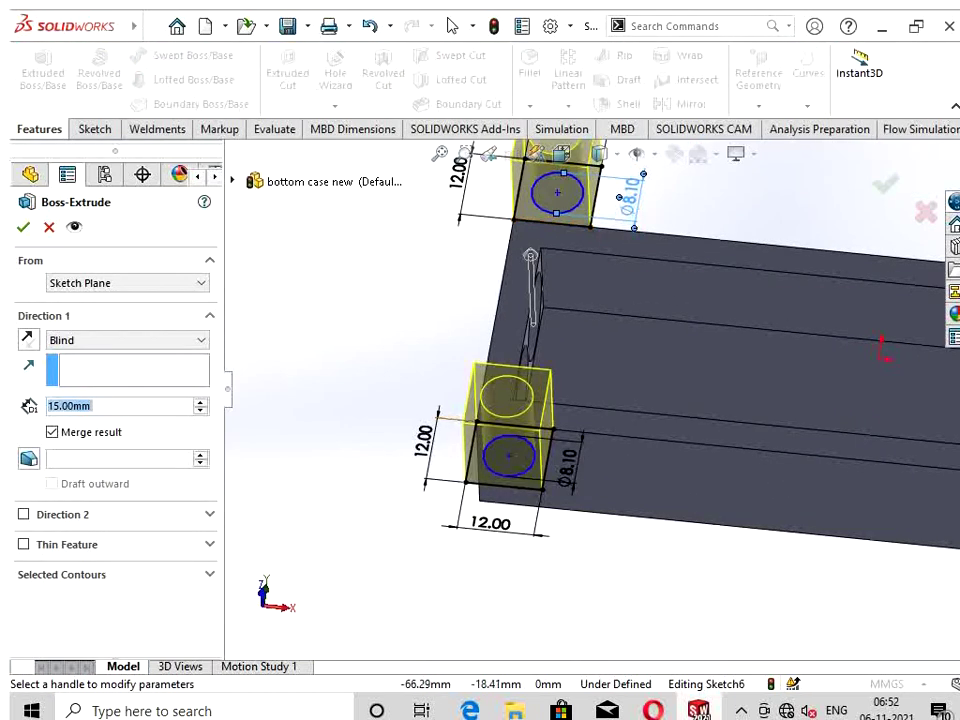
pyautogui.click(28, 339)
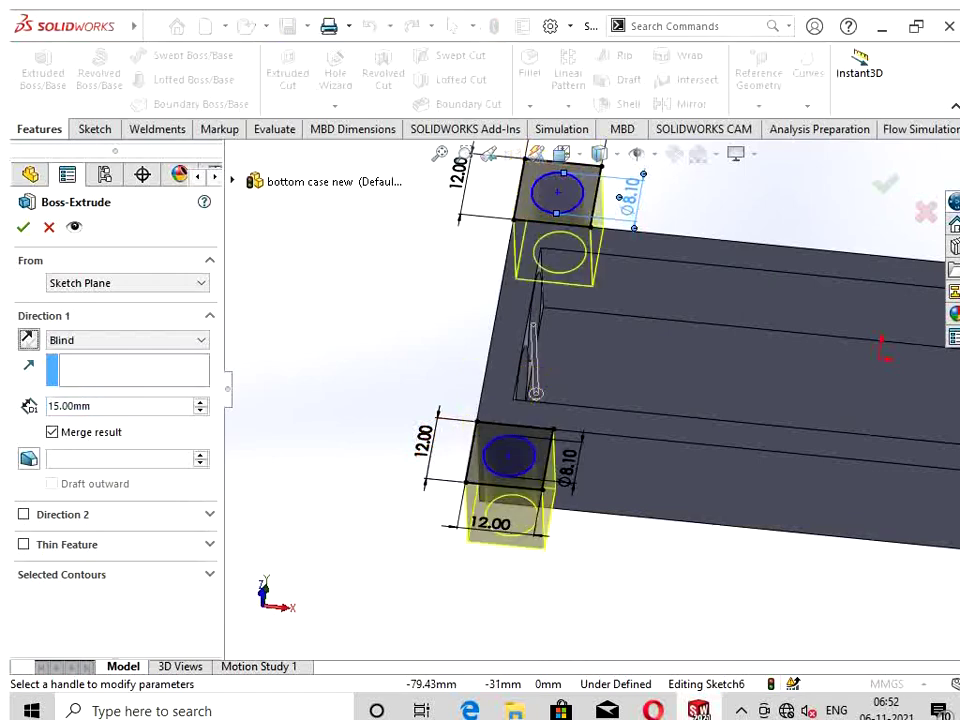
pyautogui.moveTo(600, 450); pyautogui.dragTo(560, 300, button='middle')
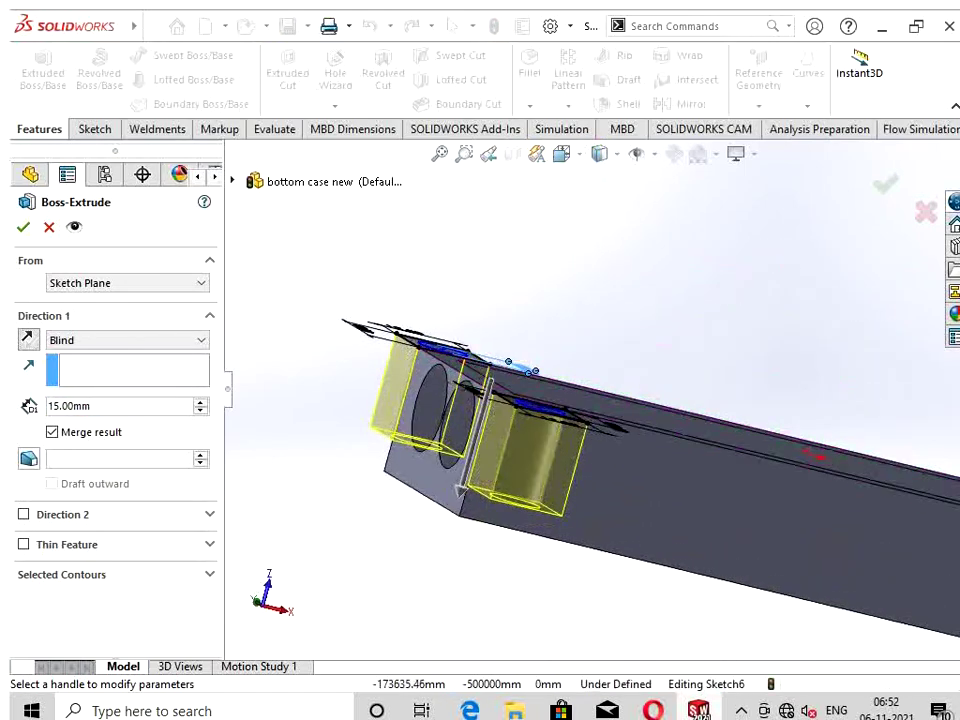
pyautogui.press('Return')
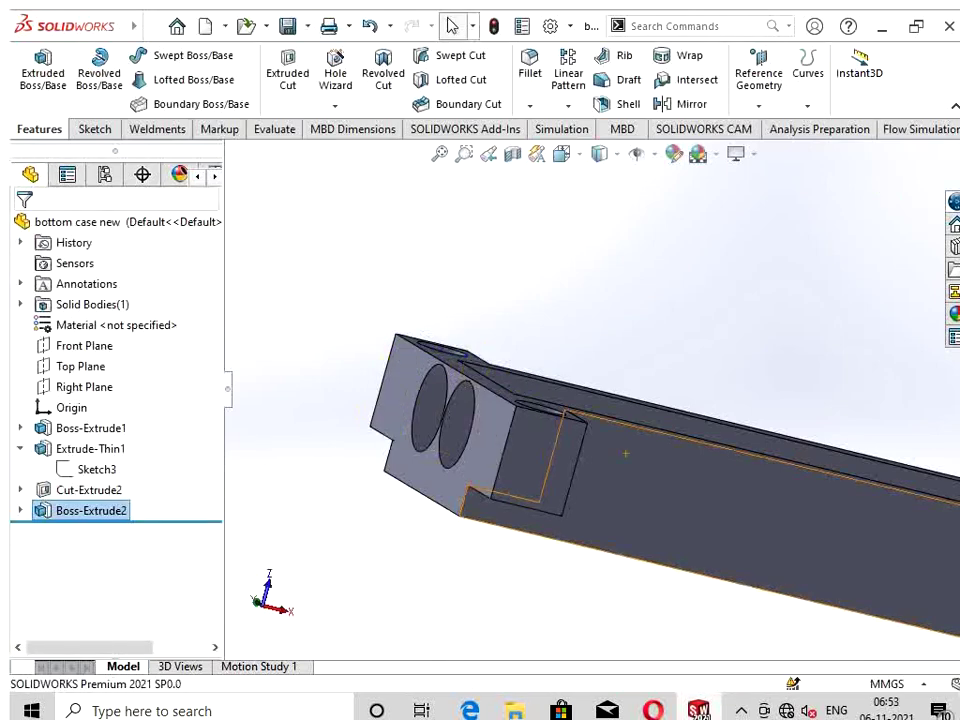
pyautogui.moveTo(560, 450); pyautogui.dragTo(600, 380, button='middle')
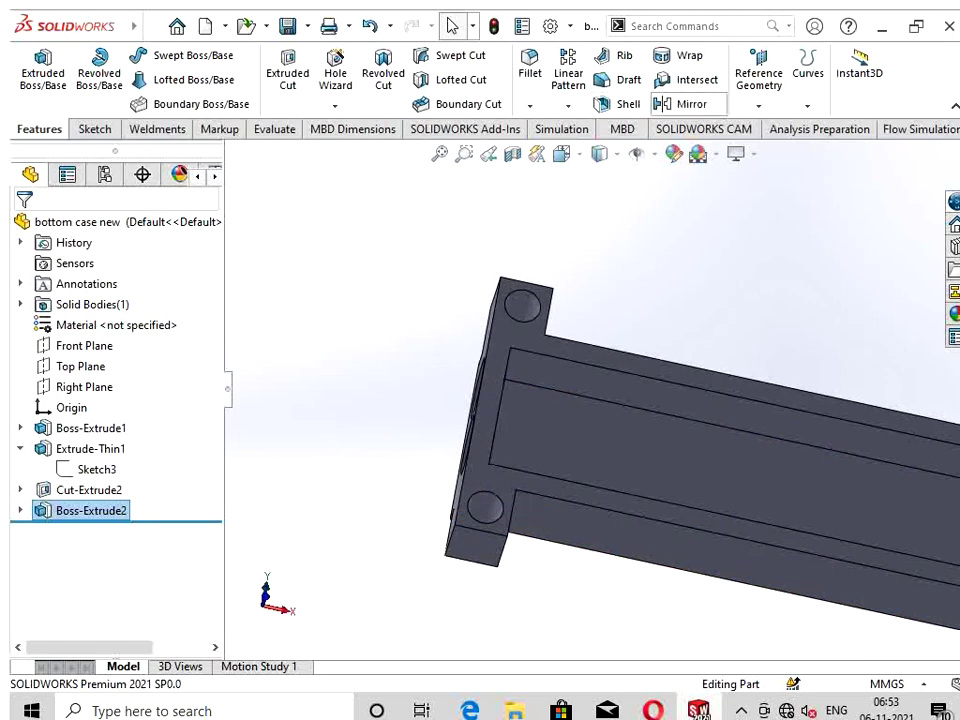
# Step: Mirror Boss-Extrude2 across the Right Plane to create Mirror1
pyautogui.click(683, 104)
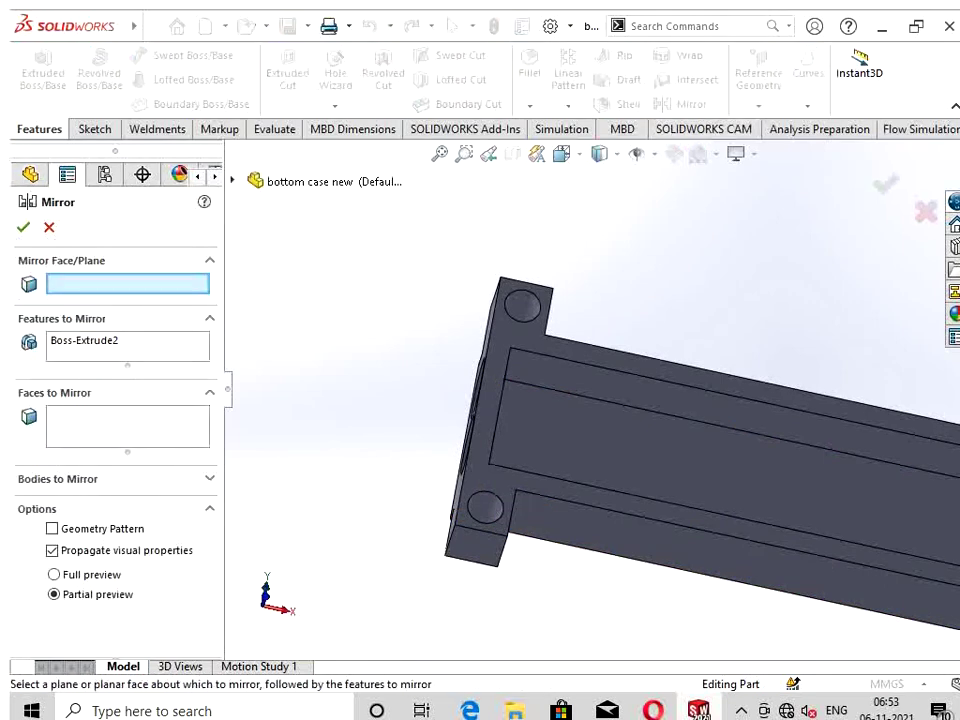
pyautogui.click(232, 181)
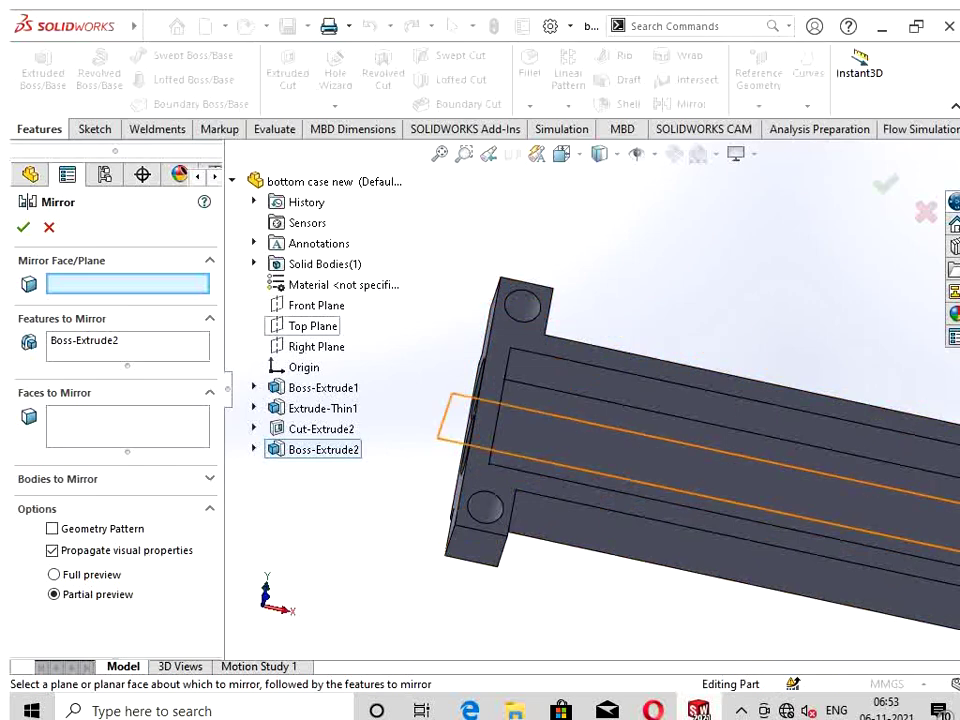
pyautogui.click(316, 346)
pyautogui.scroll(3, 595, 390)
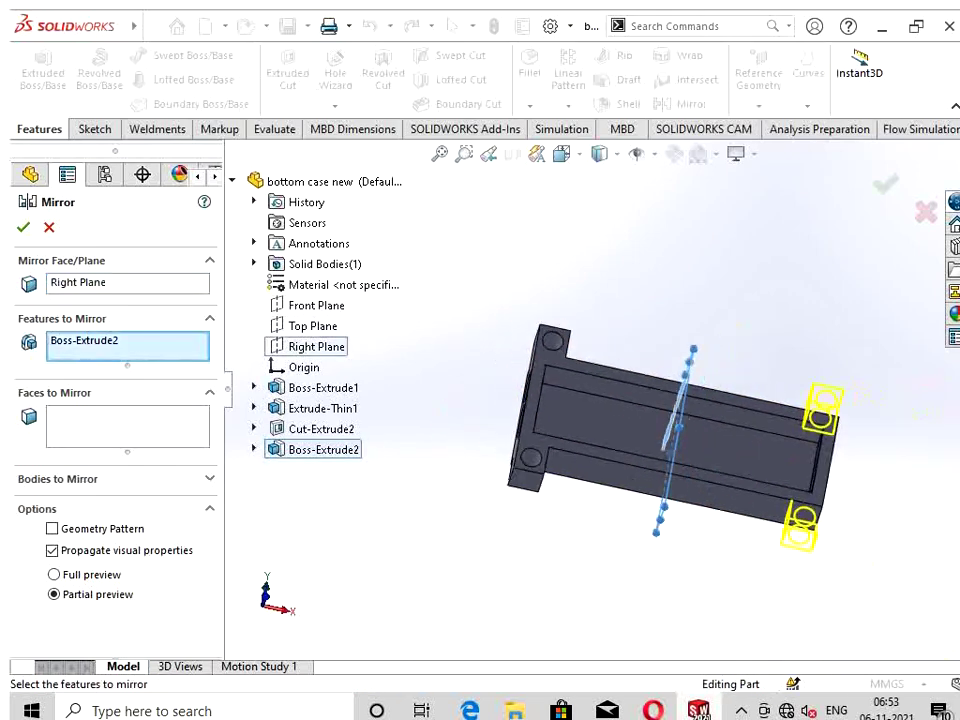
pyautogui.press('Return')
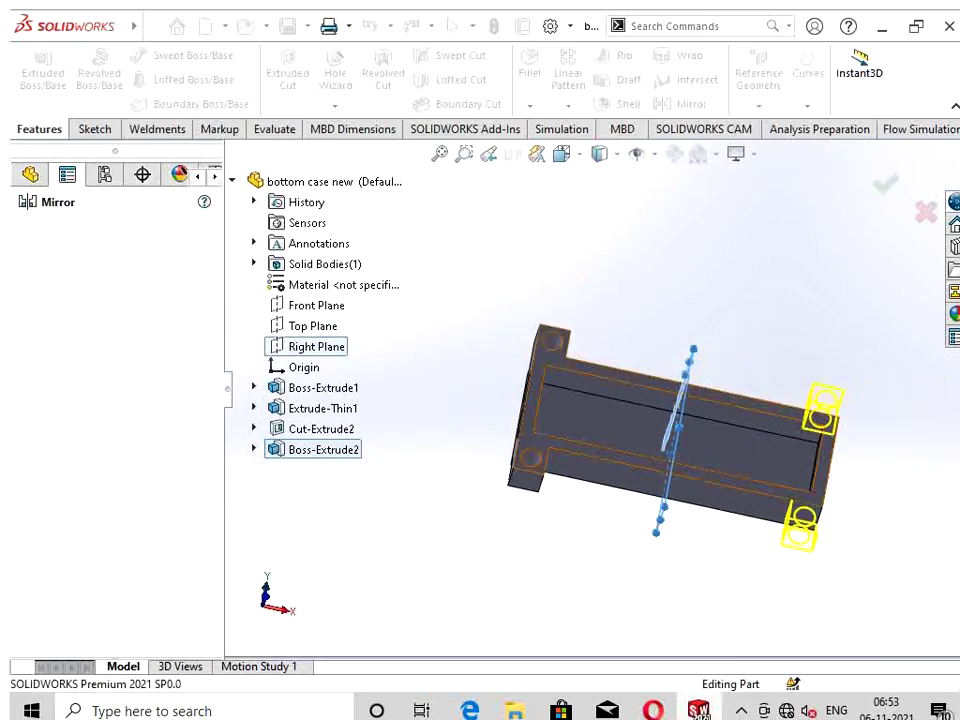
# Step: Start a new sketch on the top face of Extrude-Thin1
pyautogui.moveTo(600, 420)
pyautogui.mouseDown(button='middle')
pyautogui.moveTo(660, 360)
pyautogui.moveTo(640, 460)
pyautogui.moveTo(620, 400)
pyautogui.mouseUp(button='middle')
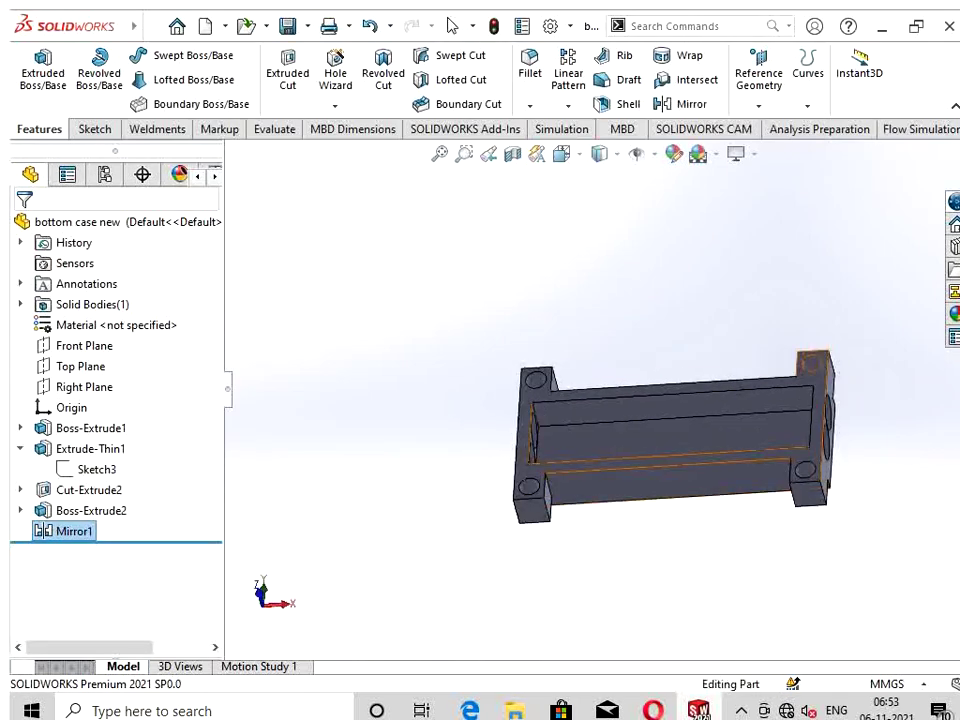
pyautogui.scroll(-5, 512, 440)
pyautogui.click(512, 440)
pyautogui.rightClick(512, 440)
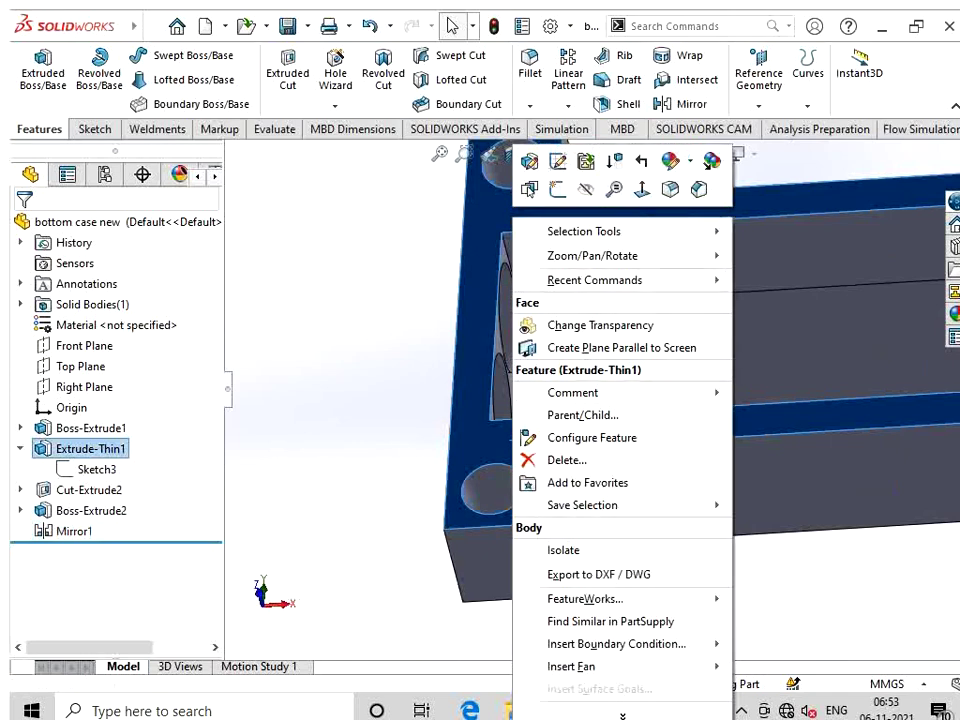
pyautogui.click(557, 189)
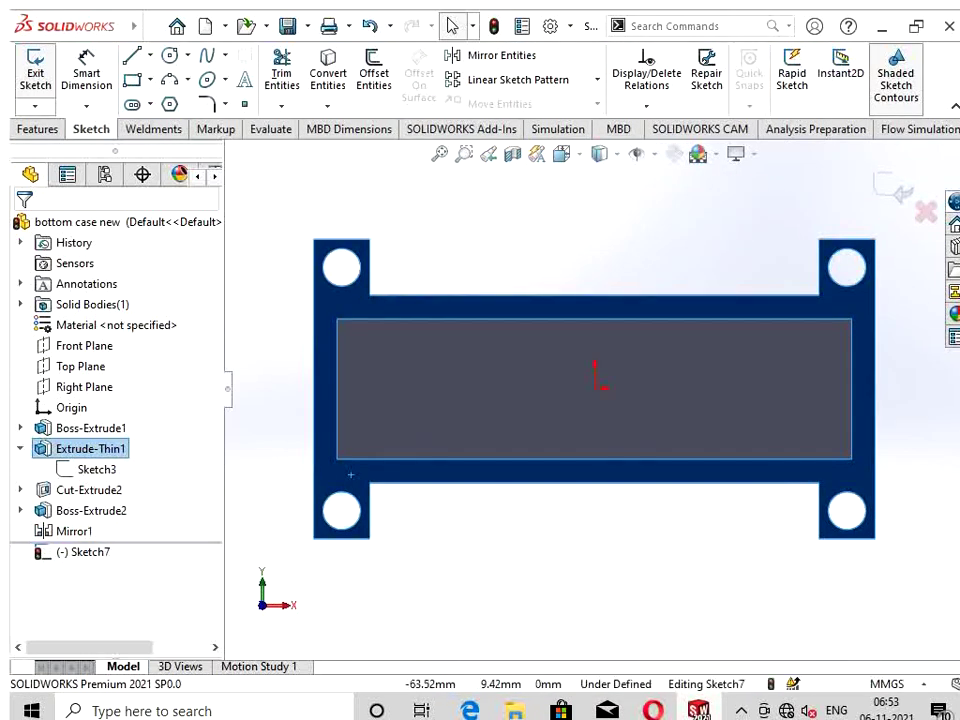
# Step: Convert the top face's outer outline into sketch entities
pyautogui.click(327, 106)
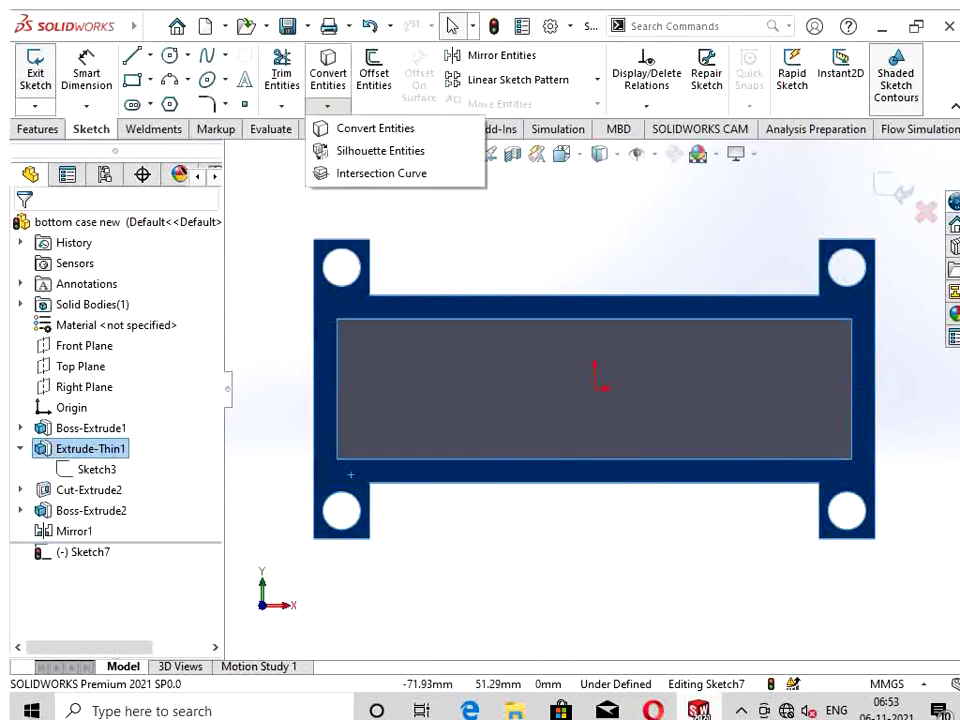
pyautogui.click(375, 128)
pyautogui.scroll(-3, 341, 266)
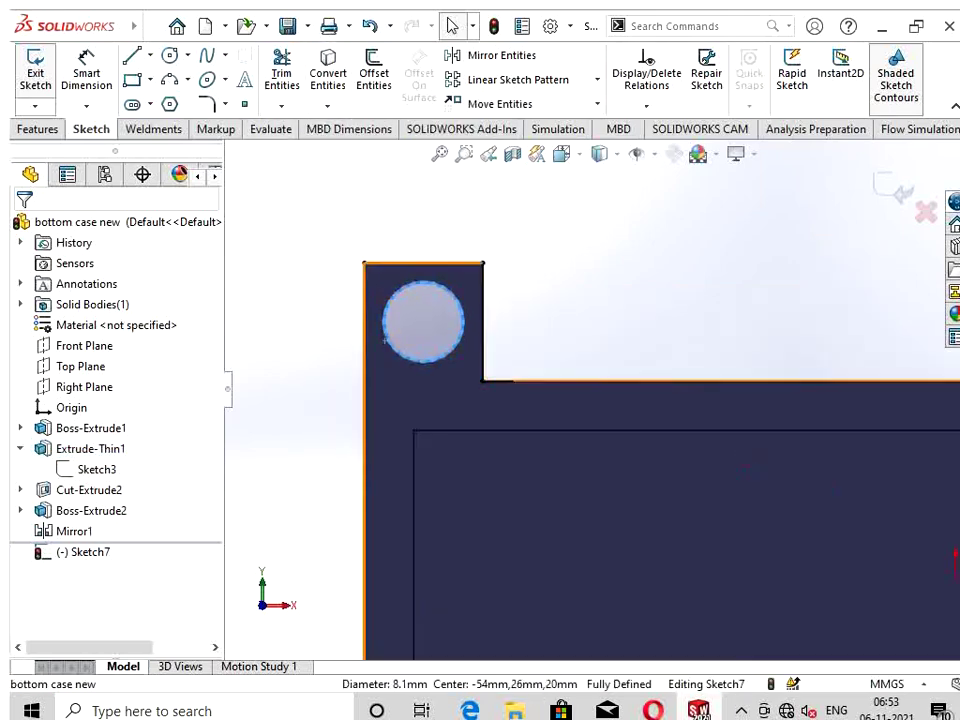
pyautogui.scroll(2, 597, 391)
pyautogui.scroll(1, 597, 391)
# Step: Convert the upper and lower corner hole edges into sketch circles
pyautogui.click(512, 603)
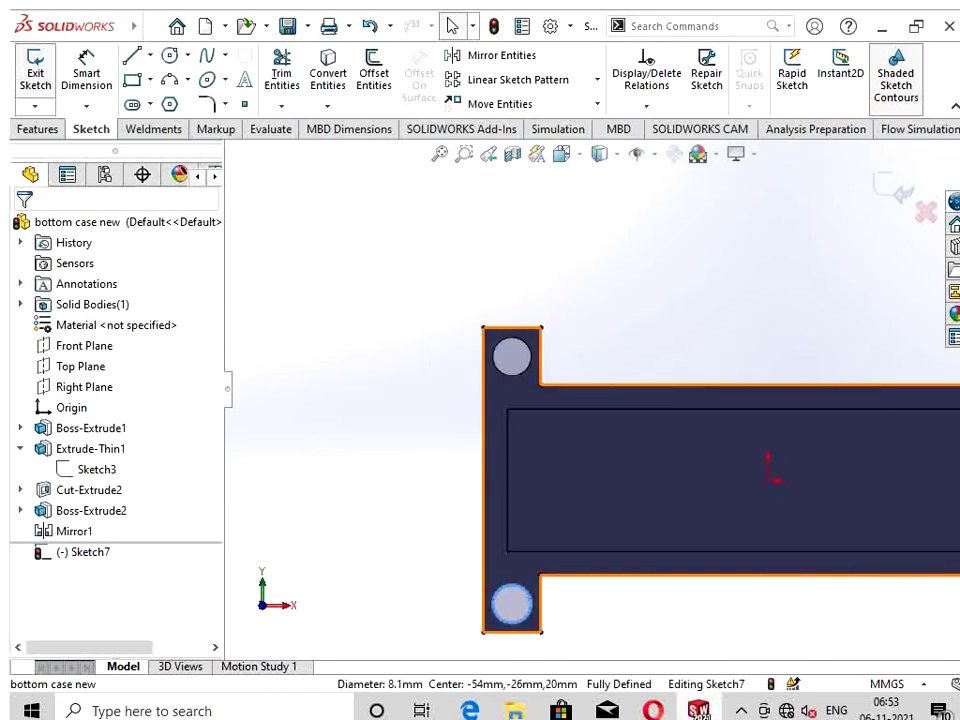
pyautogui.keyDown('ctrl'); pyautogui.click(512, 357); pyautogui.keyUp('ctrl')
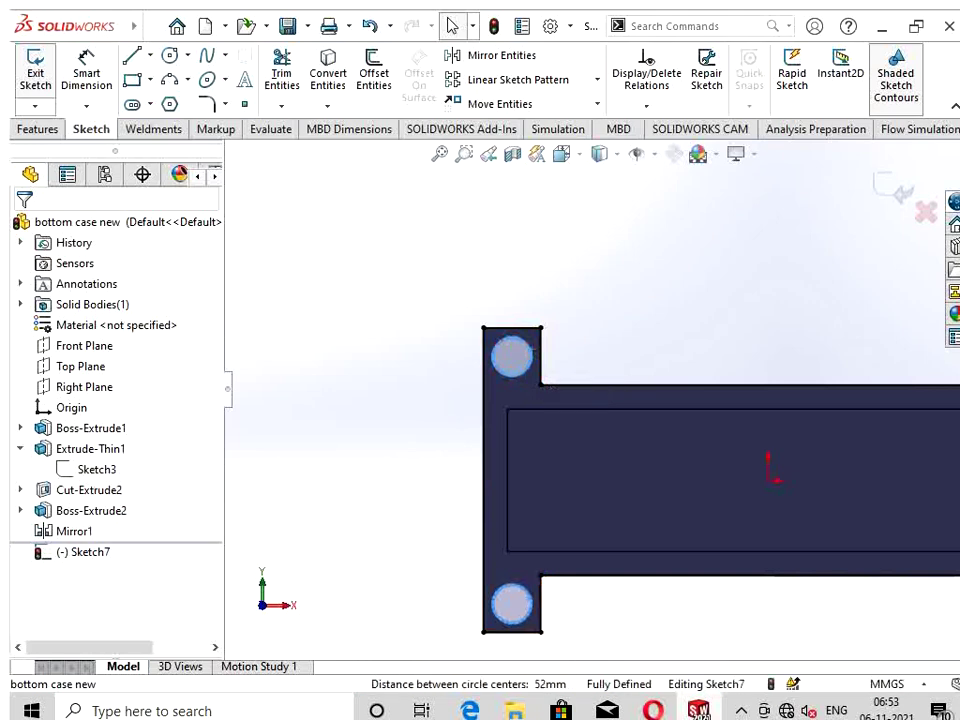
pyautogui.scroll(2, 593, 388)
pyautogui.scroll(-2, 851, 396)
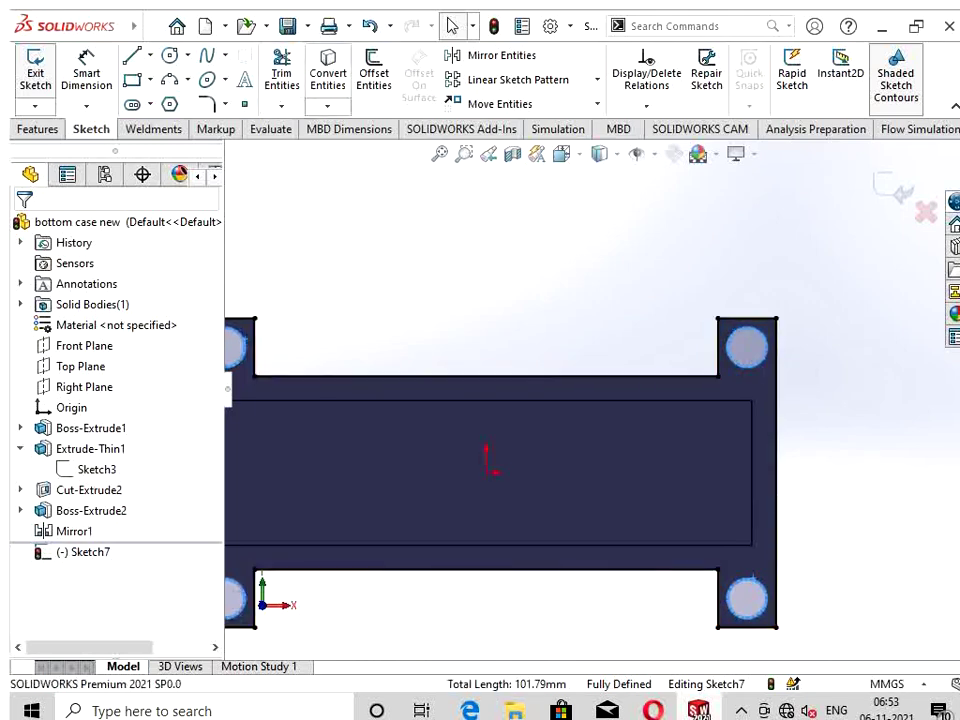
pyautogui.click(327, 75)
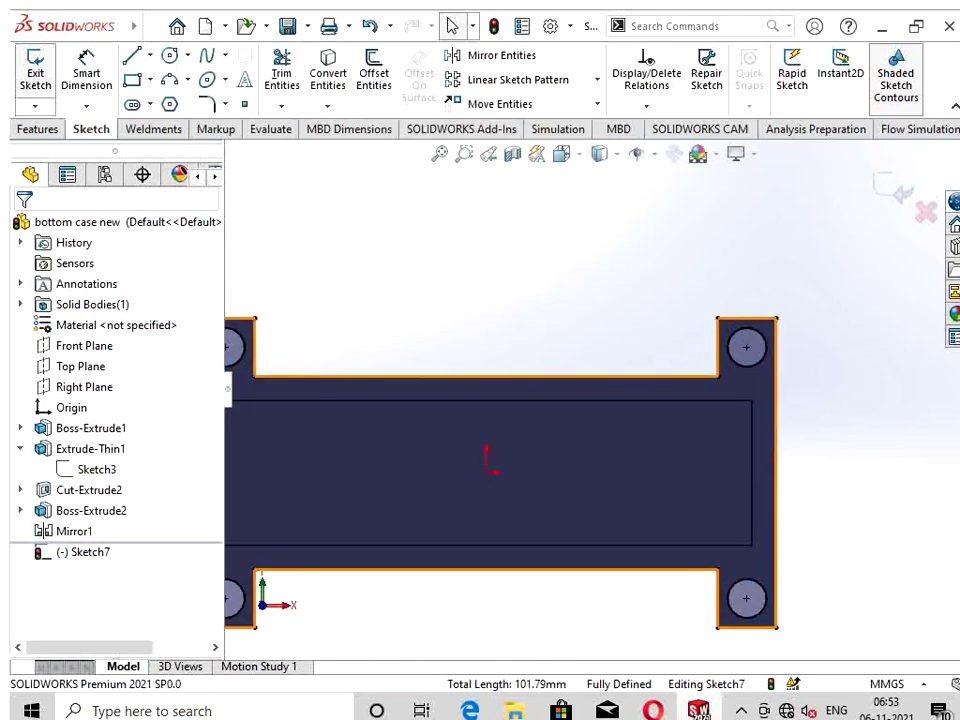
pyautogui.click(184, 26)
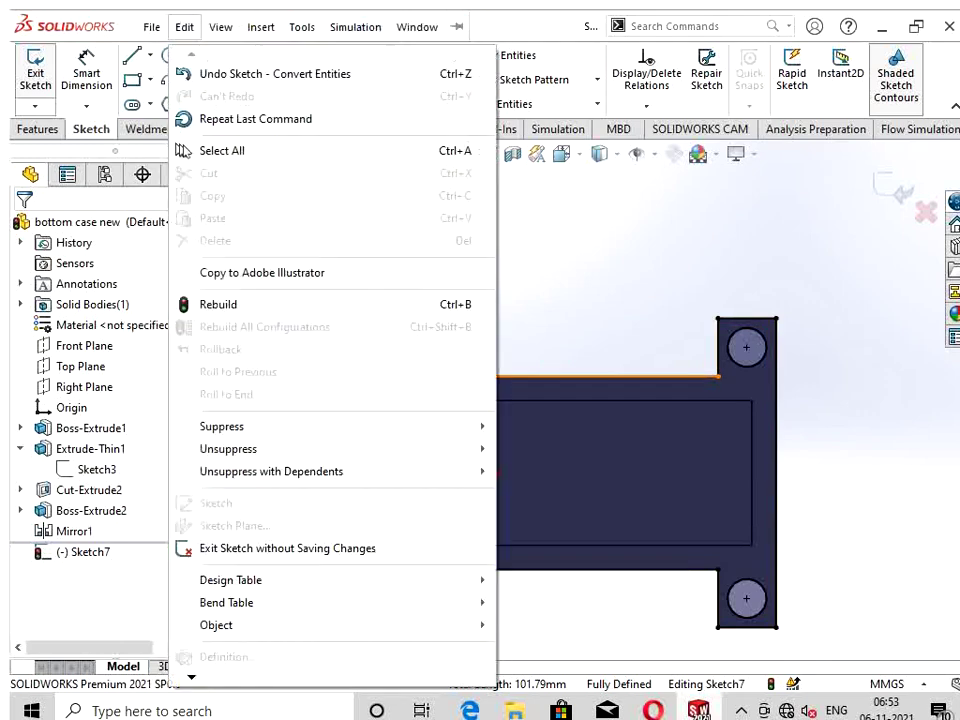
pyautogui.press('Escape')
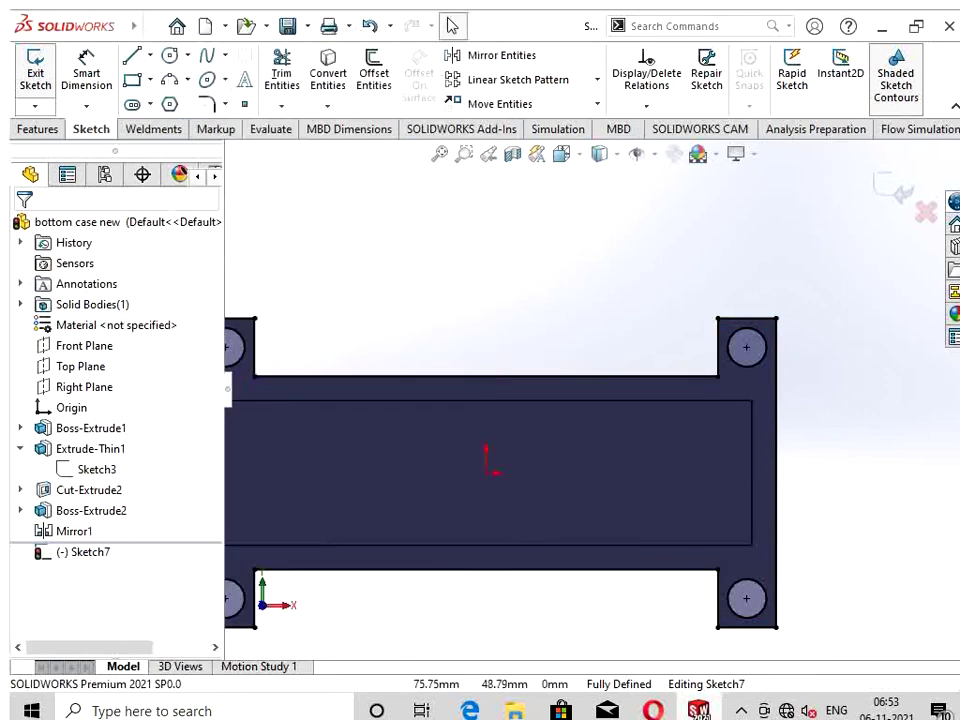
# Step: Exit Sketch7, copy it, and create a new part, Part2
pyautogui.click(893, 189)
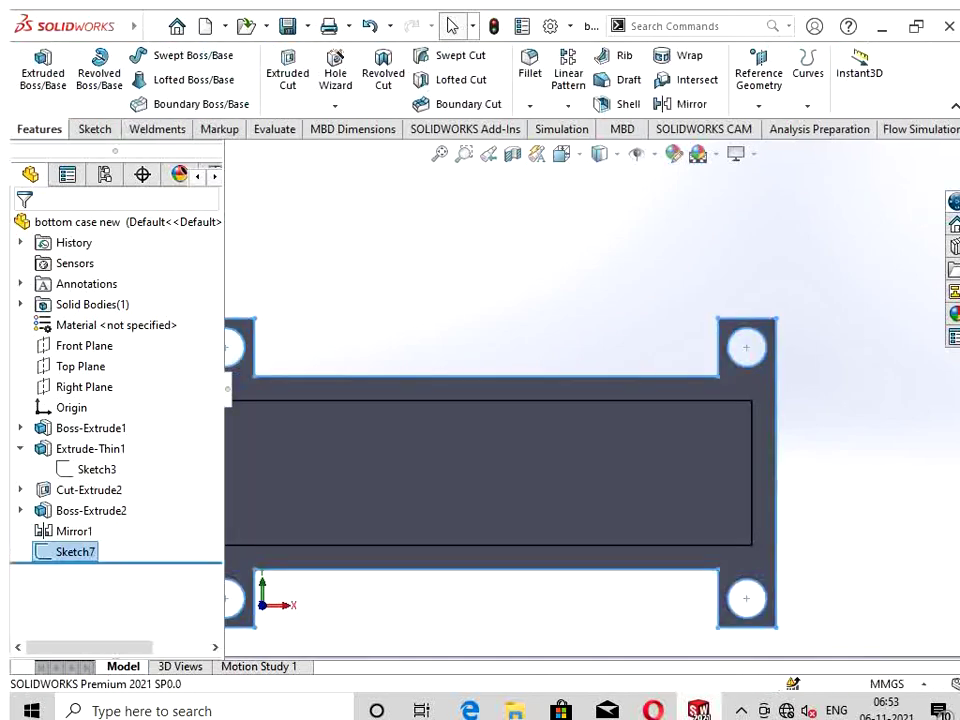
pyautogui.click(151, 26)
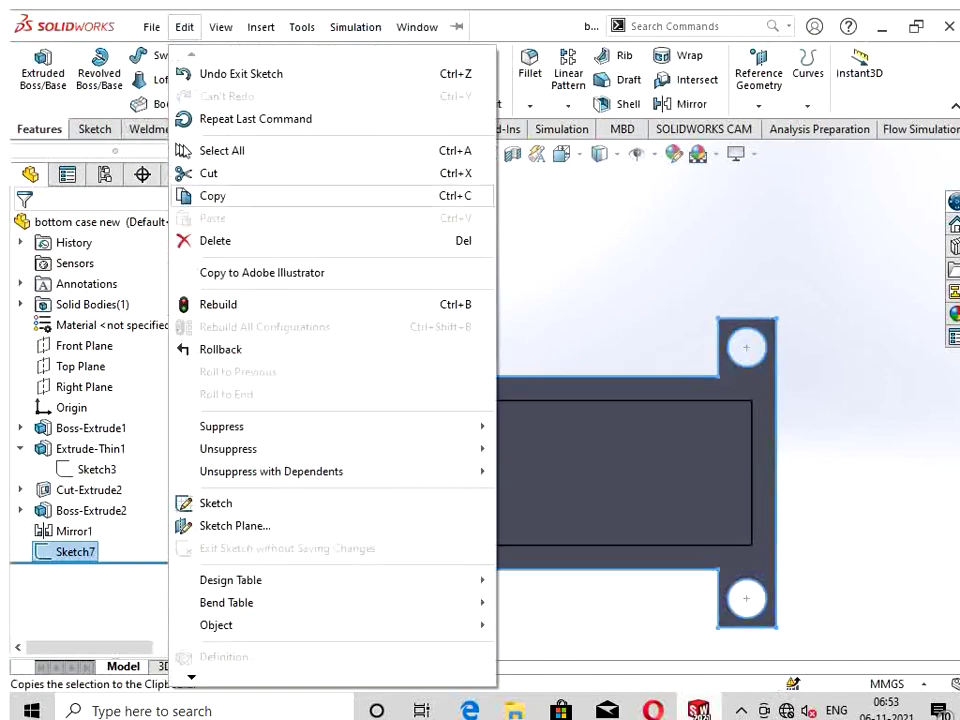
pyautogui.click(212, 196)
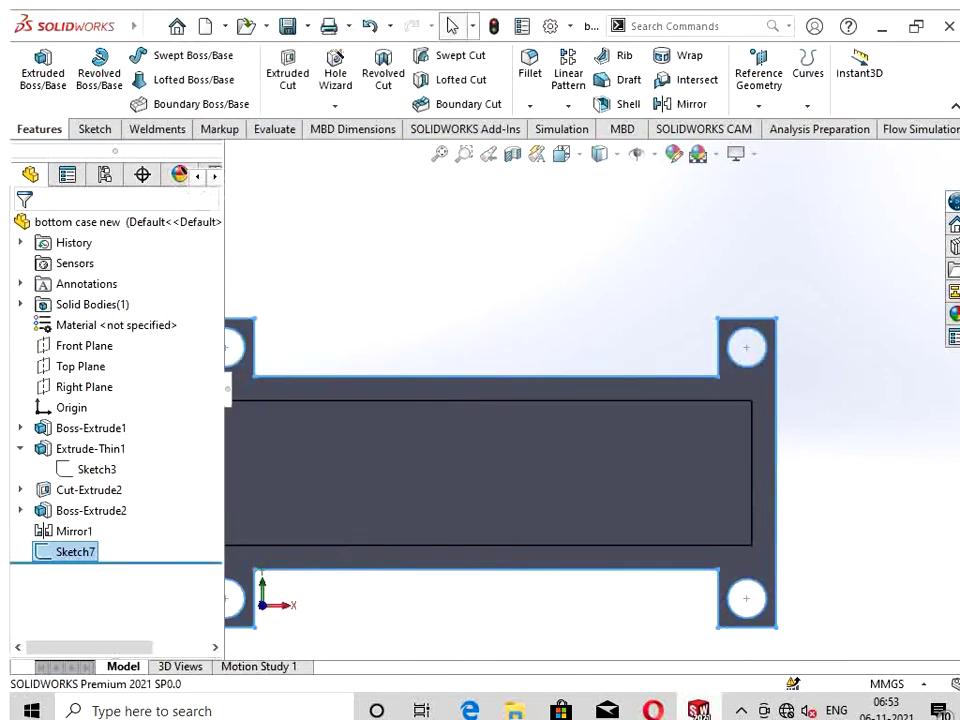
pyautogui.hotkey('ctrl', 'F2')
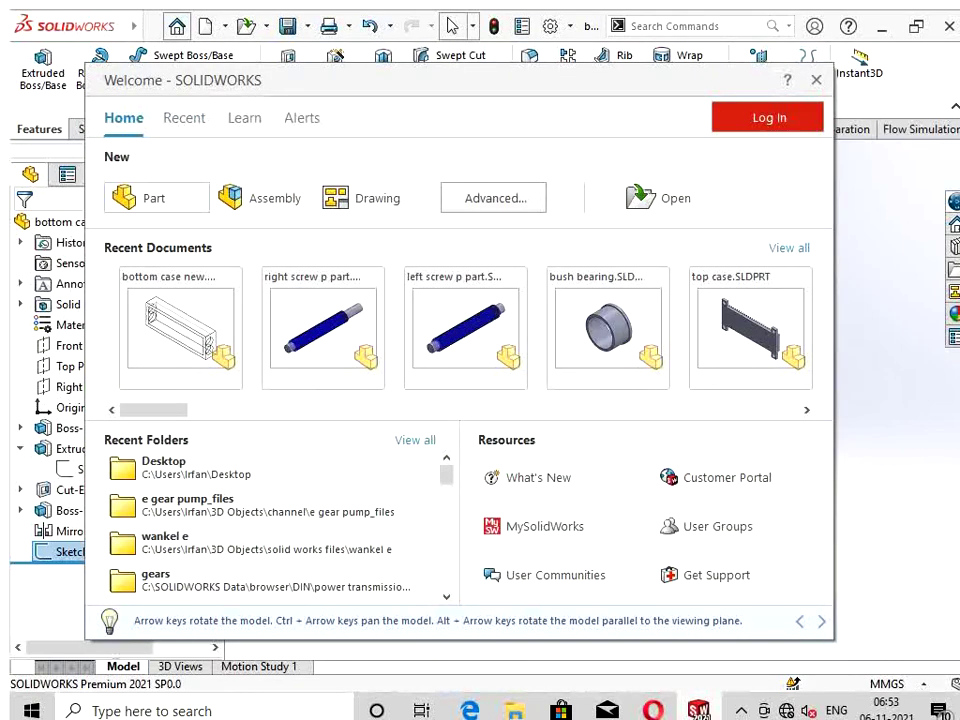
pyautogui.press('Escape')
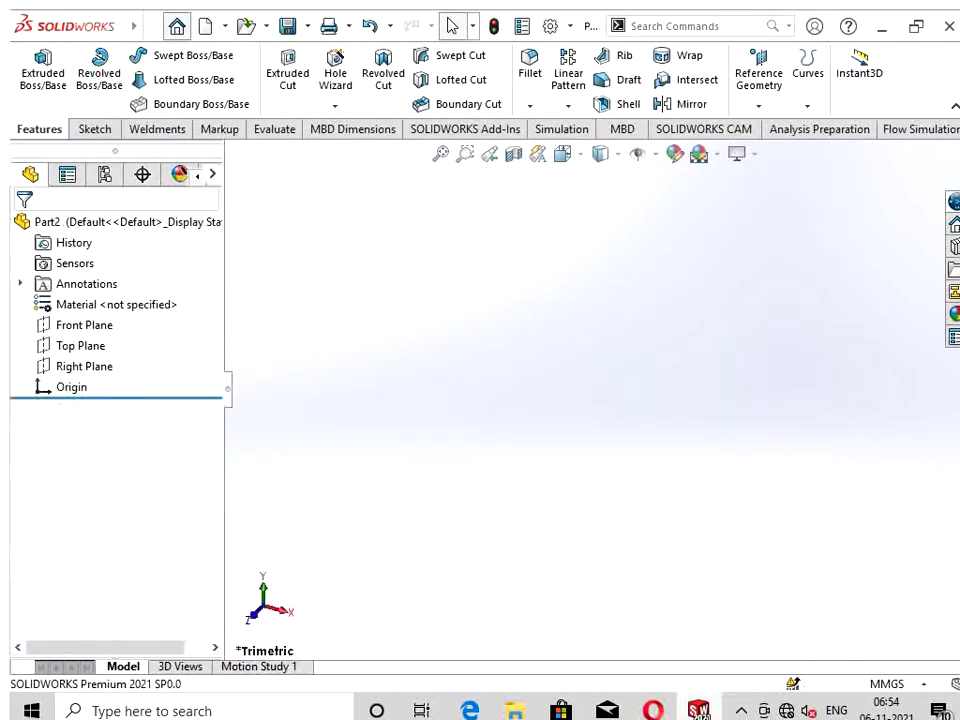
pyautogui.hotkey('ctrl', 'v')
# Step: Paste the copied outline with its four tab holes into a Front Plane sketch
pyautogui.rightClick(85, 325)
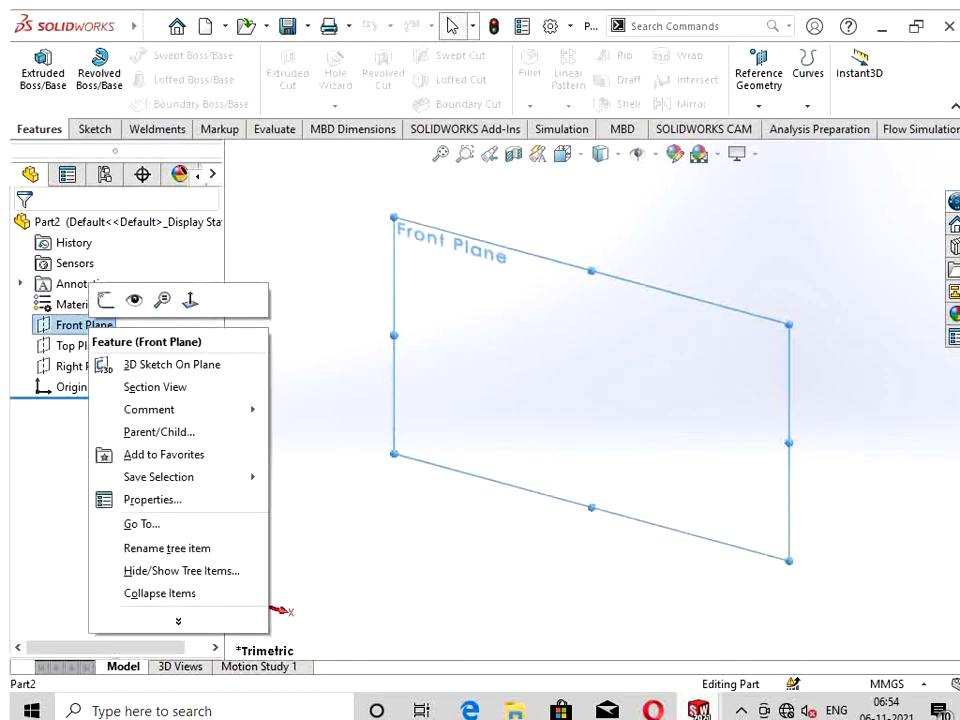
pyautogui.click(106, 299)
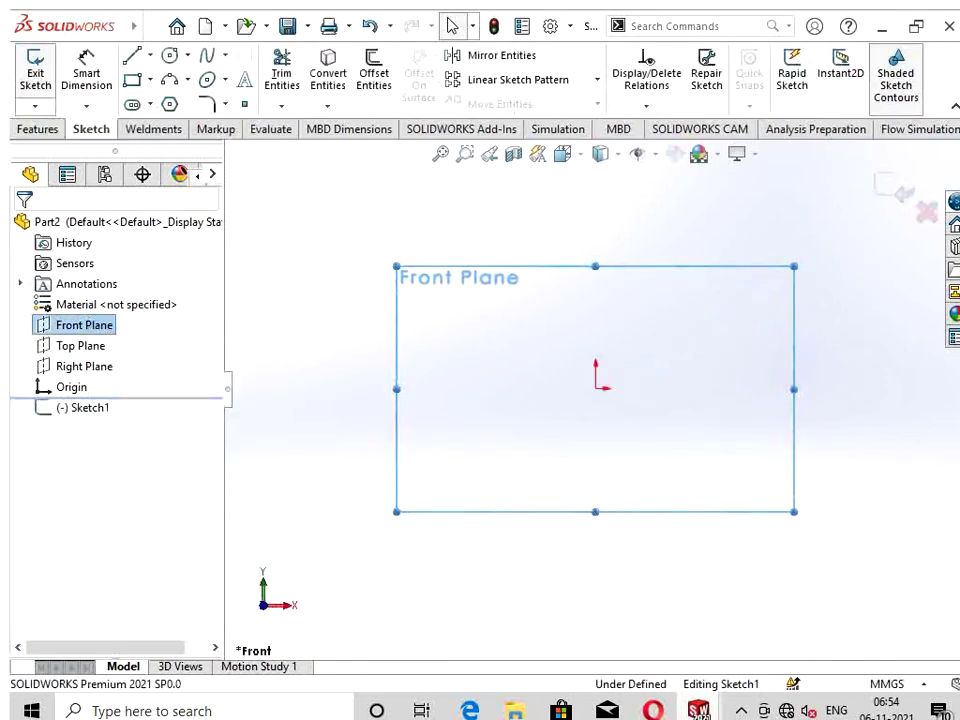
pyautogui.rightClick(430, 285)
pyautogui.press('Escape')
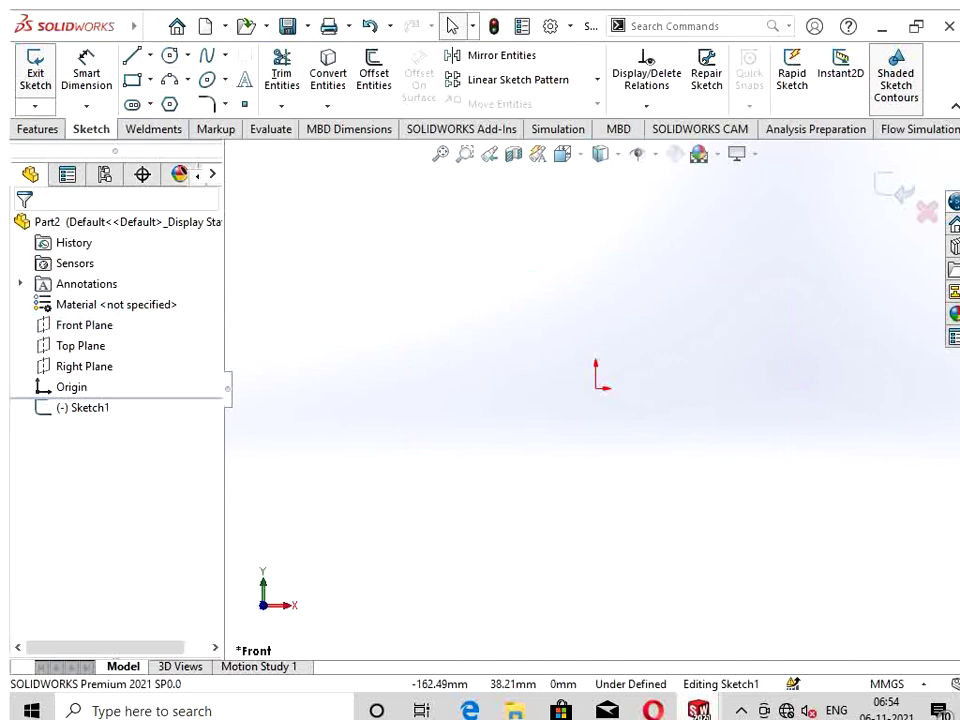
pyautogui.click(184, 27)
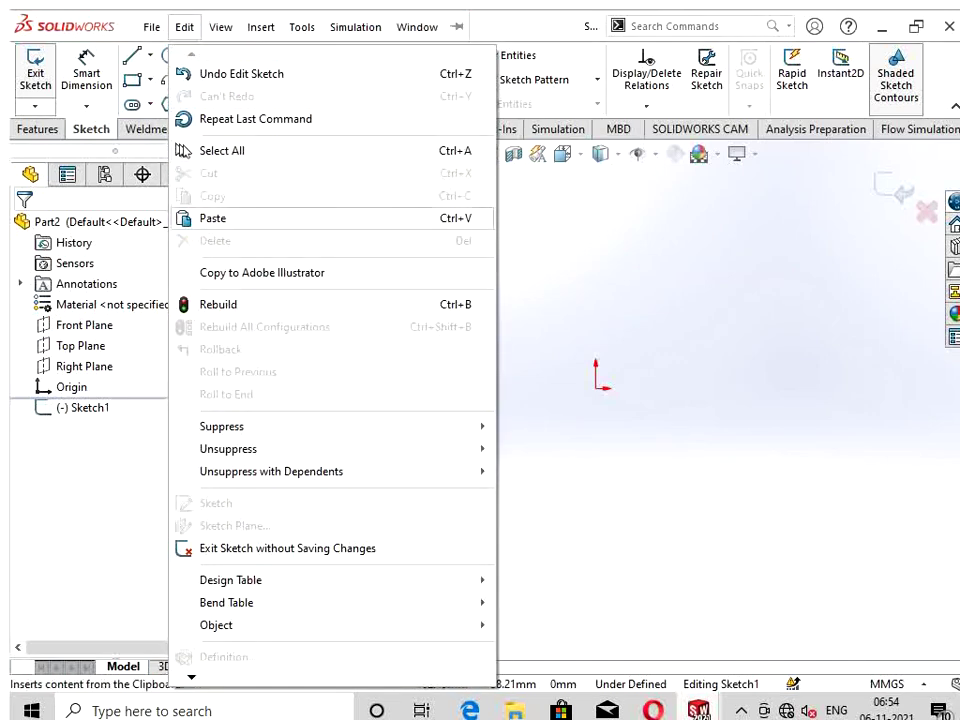
pyautogui.click(213, 218)
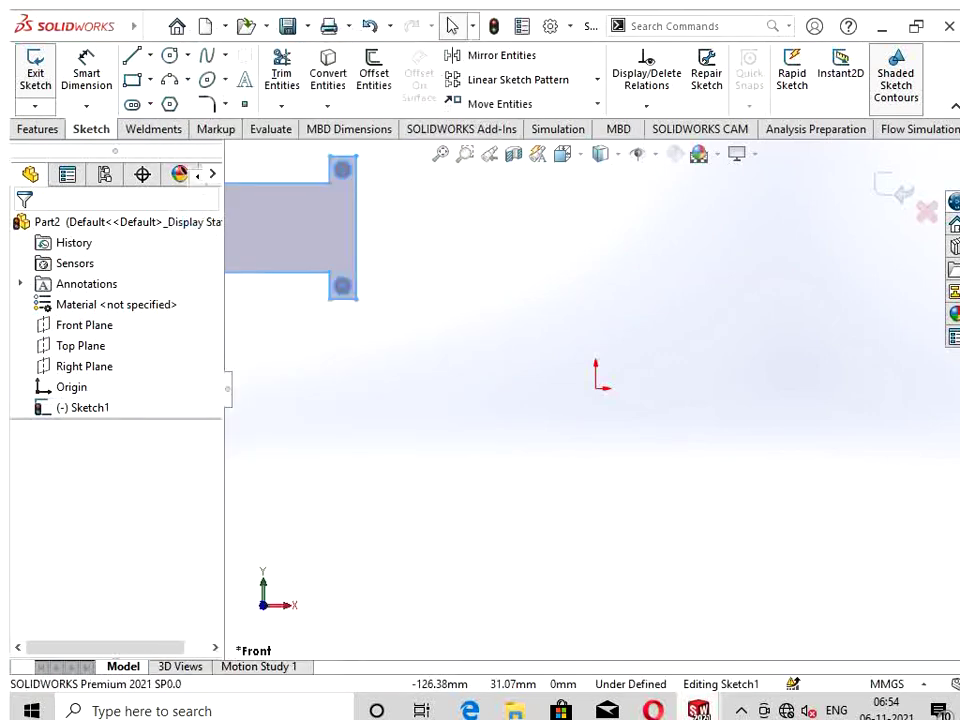
pyautogui.scroll(3, 588, 373)
pyautogui.click(37, 129)
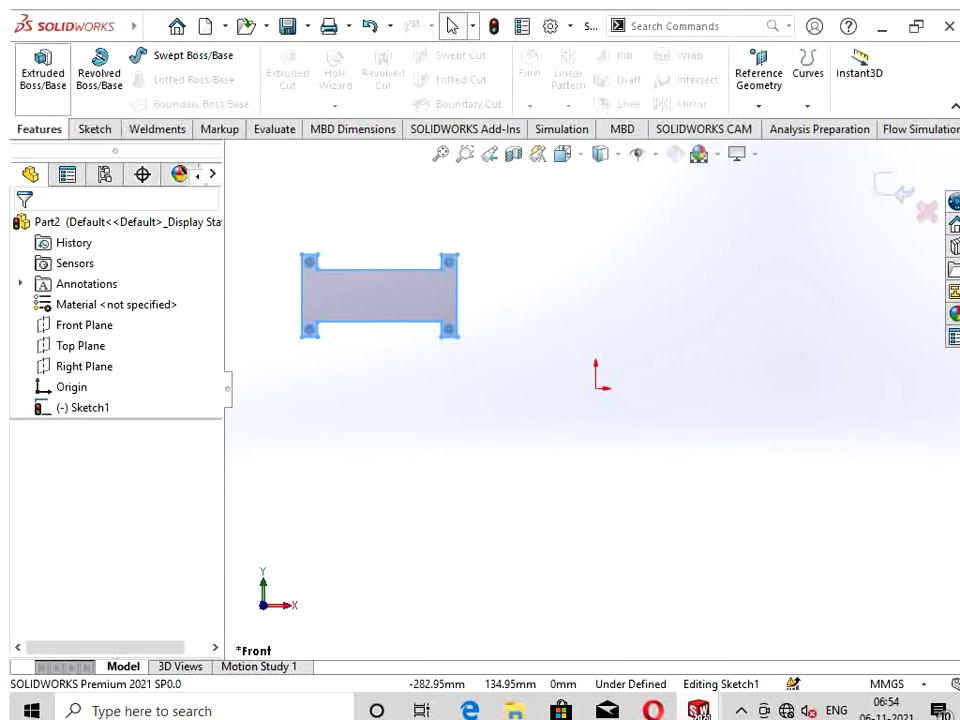
pyautogui.click(43, 68)
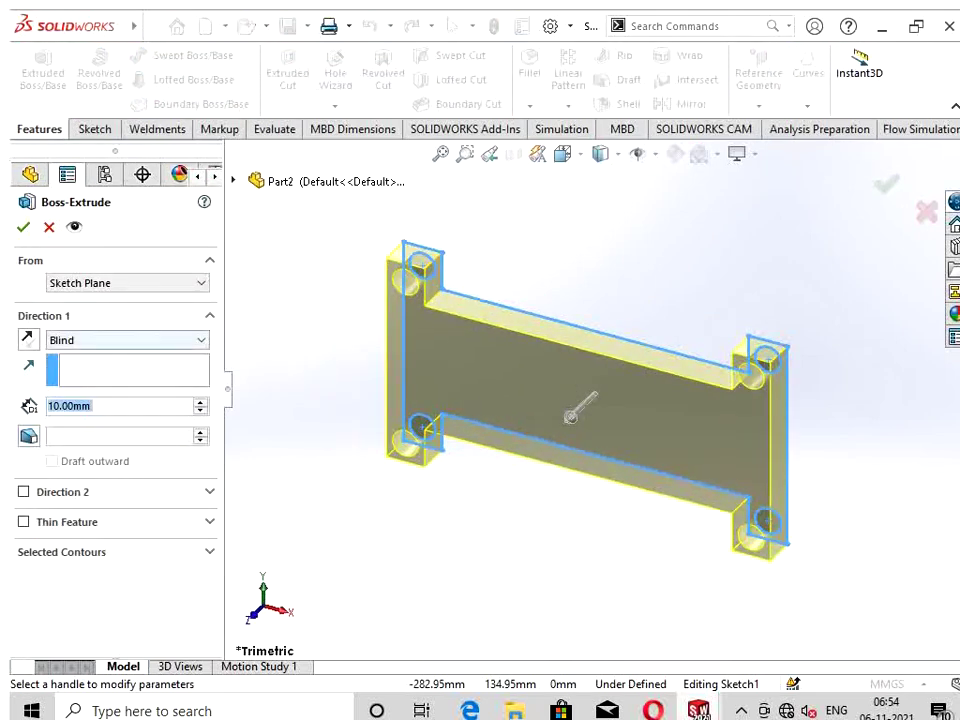
pyautogui.press('Return')
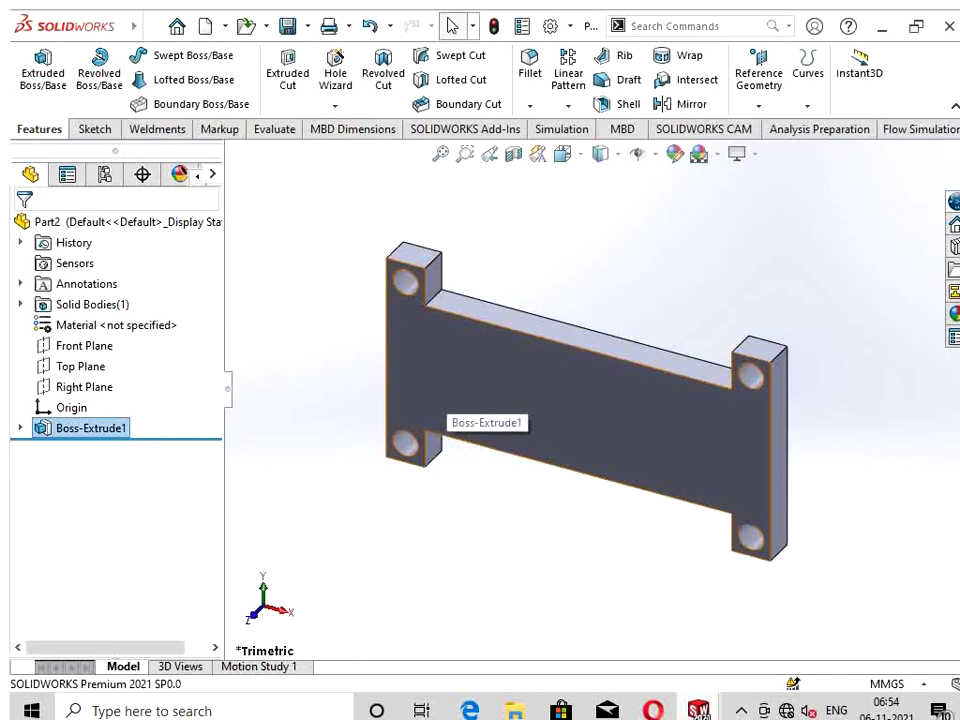
pyautogui.scroll(3, 595, 391)
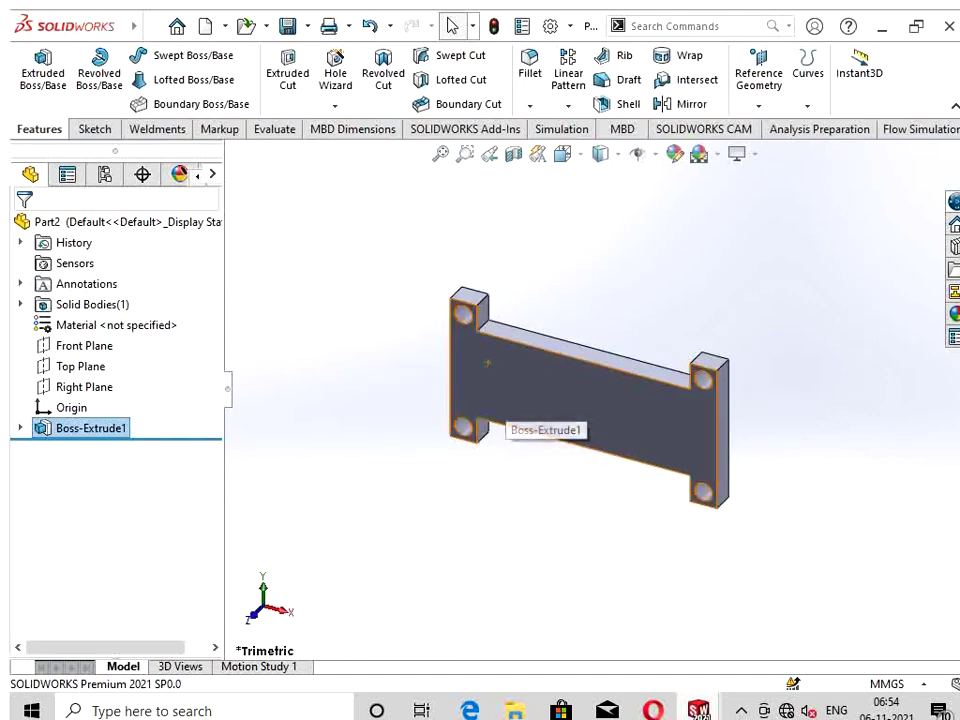
pyautogui.scroll(-2, 595, 391)
pyautogui.scroll(3, 595, 391)
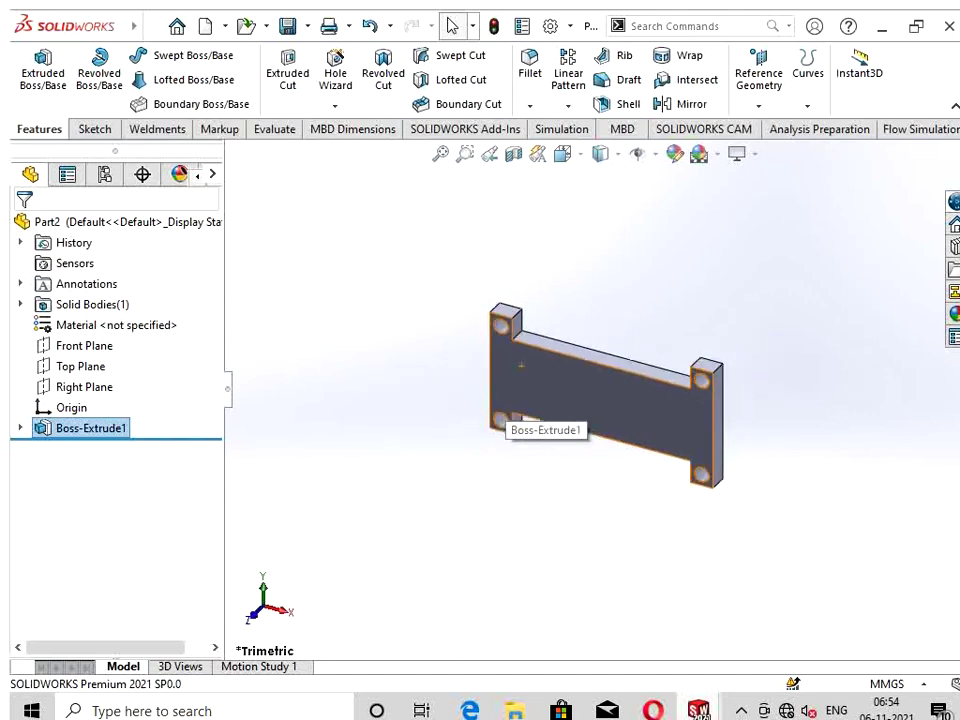
pyautogui.scroll(-2, 610, 390)
pyautogui.scroll(3, 610, 390)
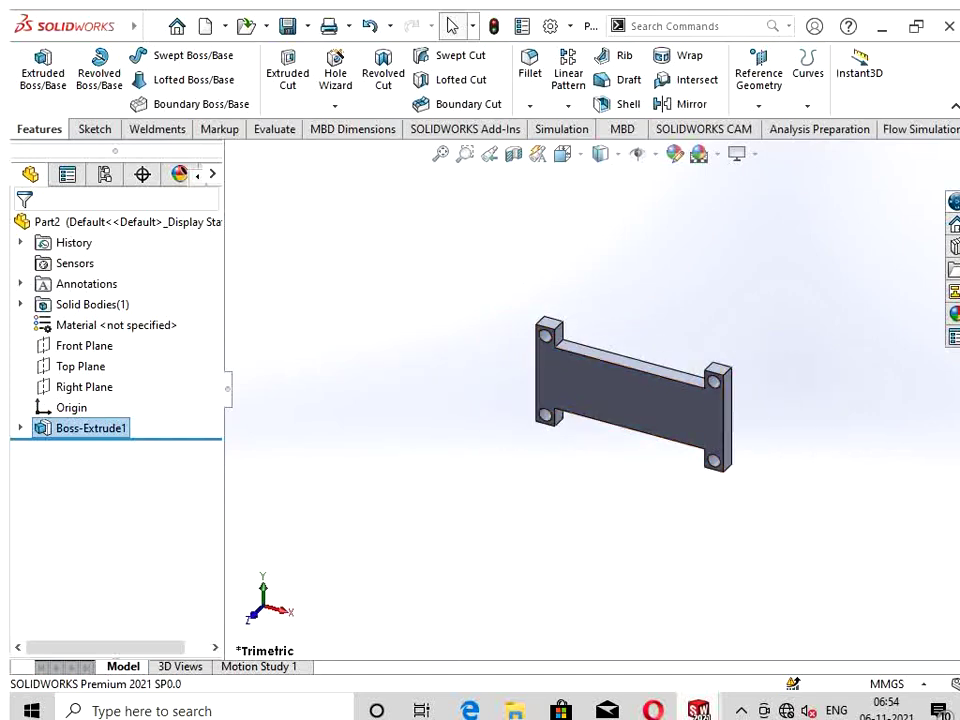
pyautogui.scroll(2, 593, 390)
pyautogui.scroll(-2, 606, 381)
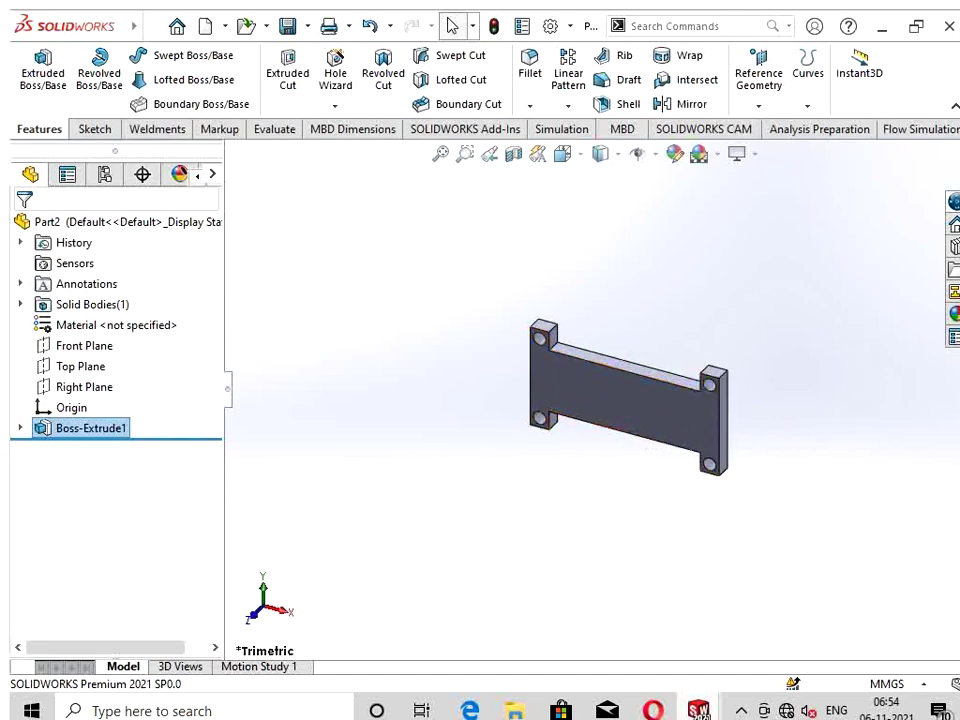
pyautogui.moveTo(538, 418); pyautogui.dragTo(580, 440, button='middle')
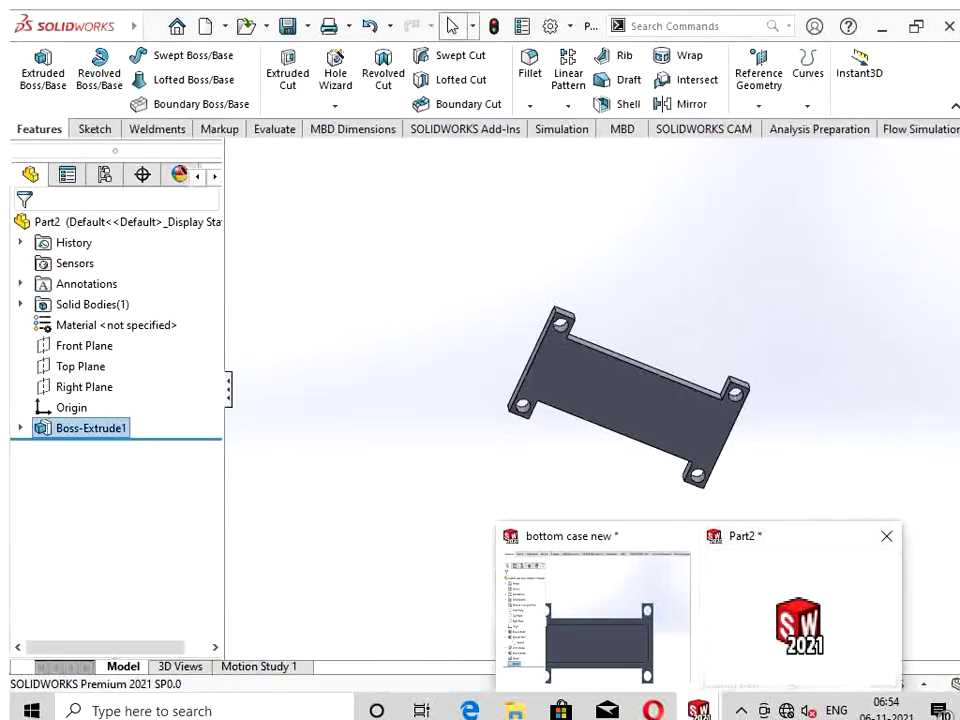
# Step: Switch to the 'bottom case new' part and view it from the side at an angle
pyautogui.click(798, 615)
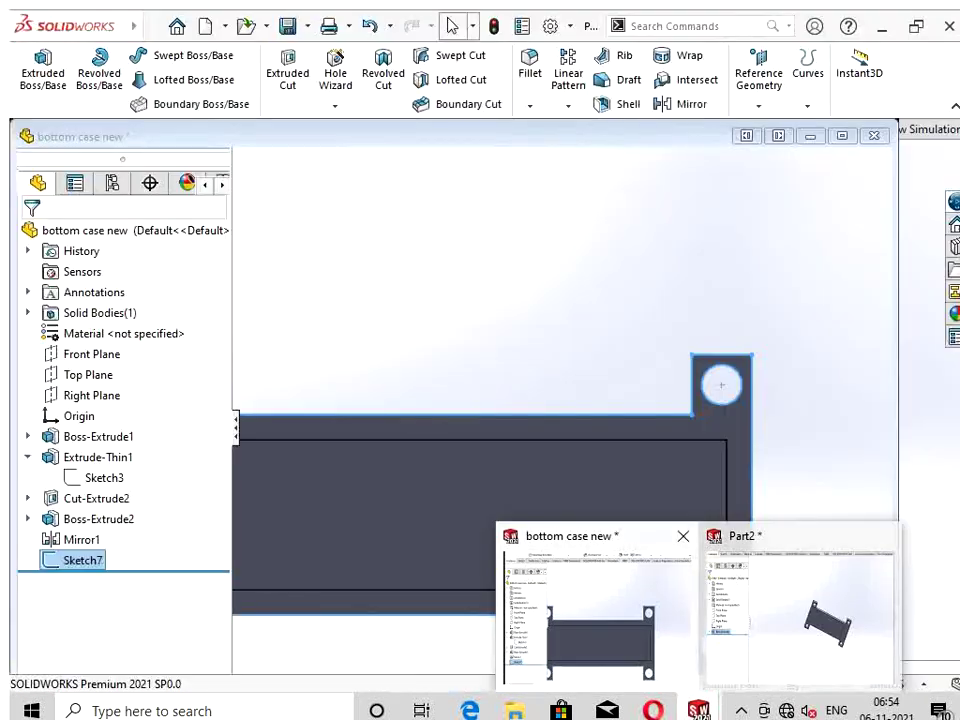
pyautogui.click(591, 622)
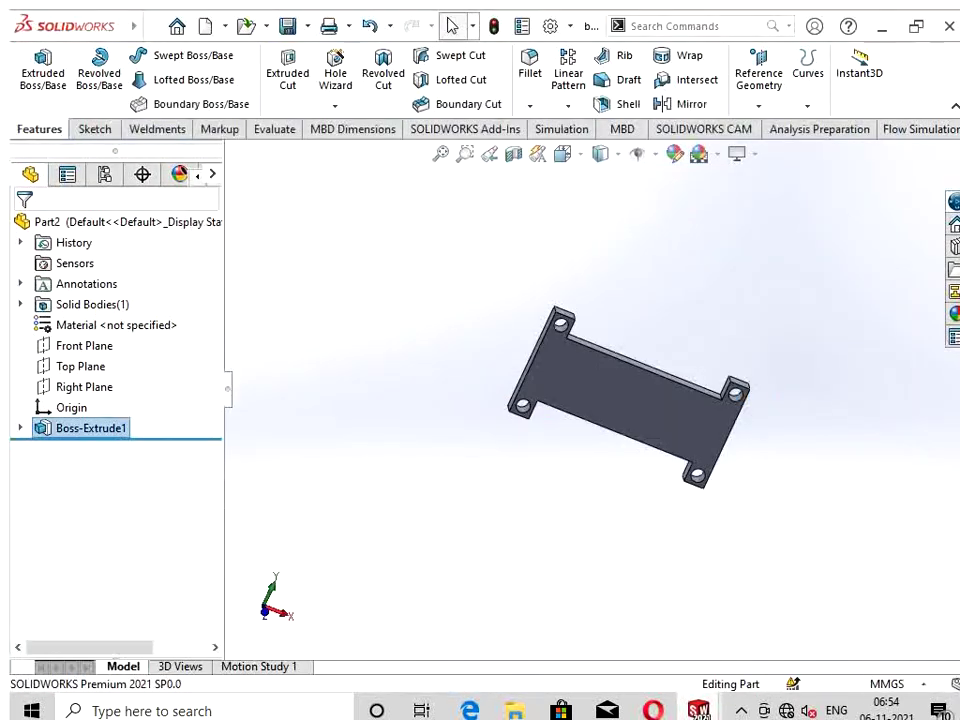
pyautogui.hotkey('ctrl', '4')
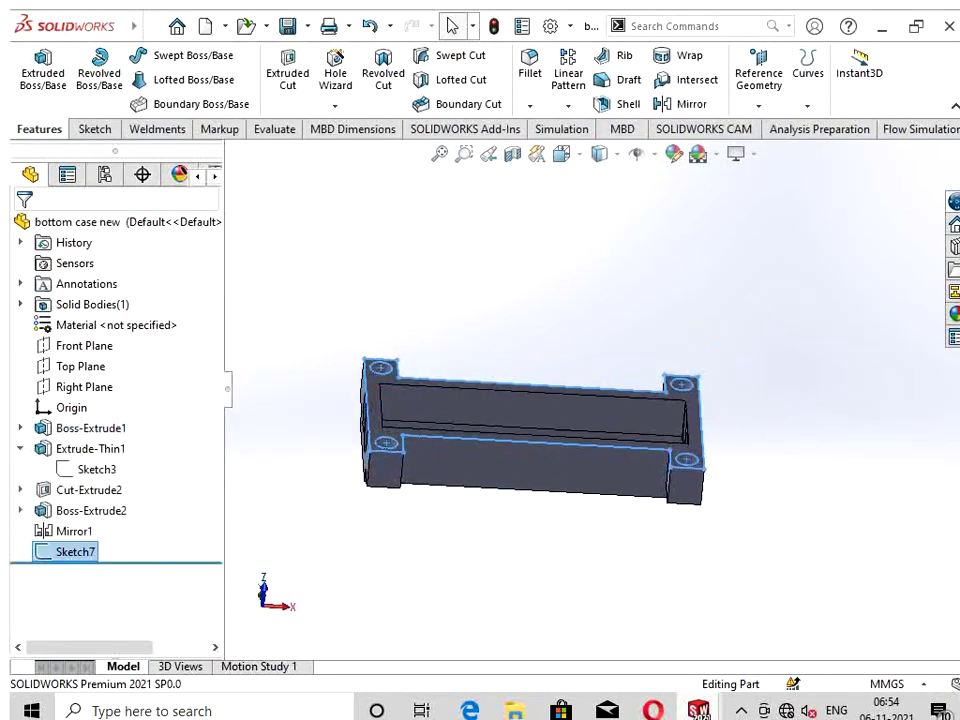
pyautogui.moveTo(530, 440); pyautogui.dragTo(560, 480, button='middle')
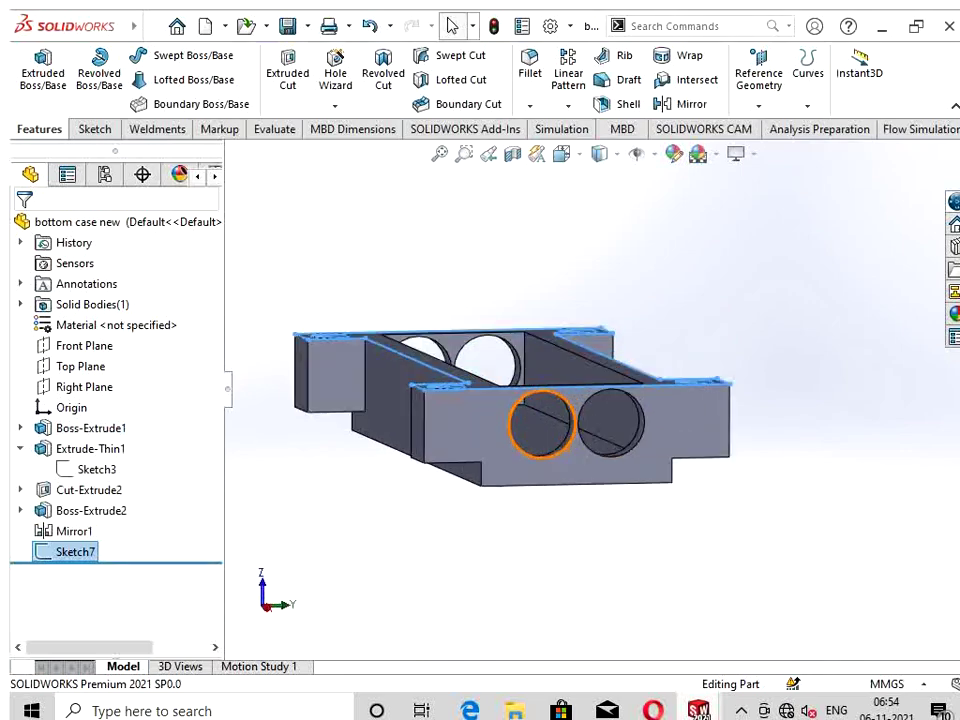
pyautogui.scroll(-3, 578, 440)
pyautogui.scroll(-3, 600, 520)
# Step: Orbit and zoom to inspect the case's top face, end holes and hollow interior
pyautogui.scroll(2, 600, 450)
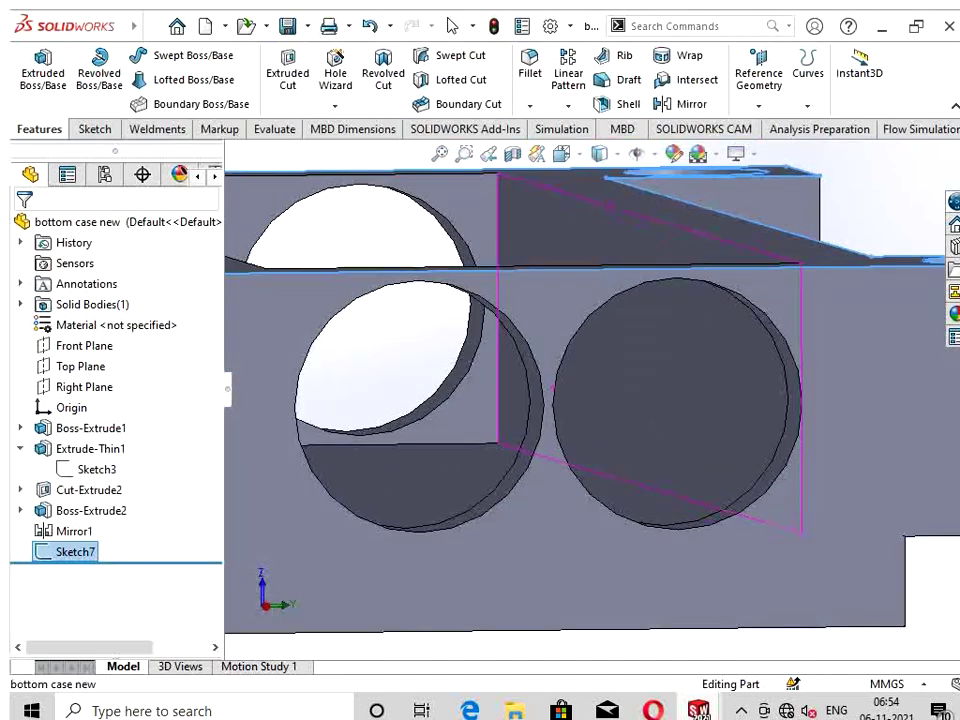
pyautogui.moveTo(553, 387); pyautogui.dragTo(553, 420, button='middle')
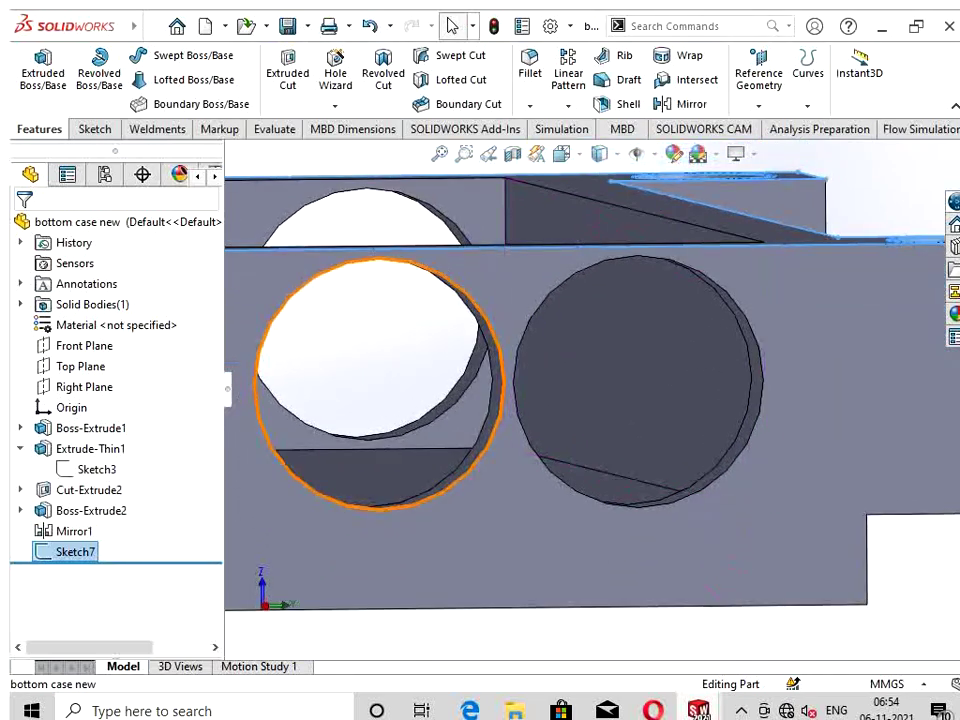
pyautogui.scroll(2, 600, 380)
pyautogui.scroll(-2, 520, 290)
pyautogui.scroll(3, 520, 290)
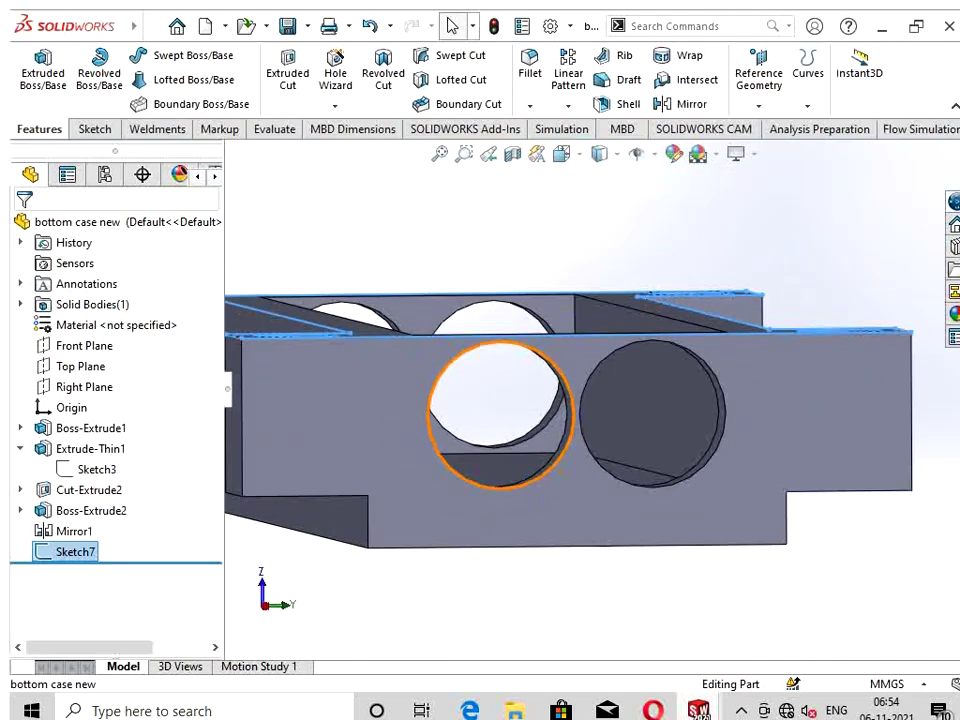
pyautogui.moveTo(520, 290); pyautogui.dragTo(540, 360, button='middle')
pyautogui.scroll(-2, 645, 537)
pyautogui.scroll(1, 645, 537)
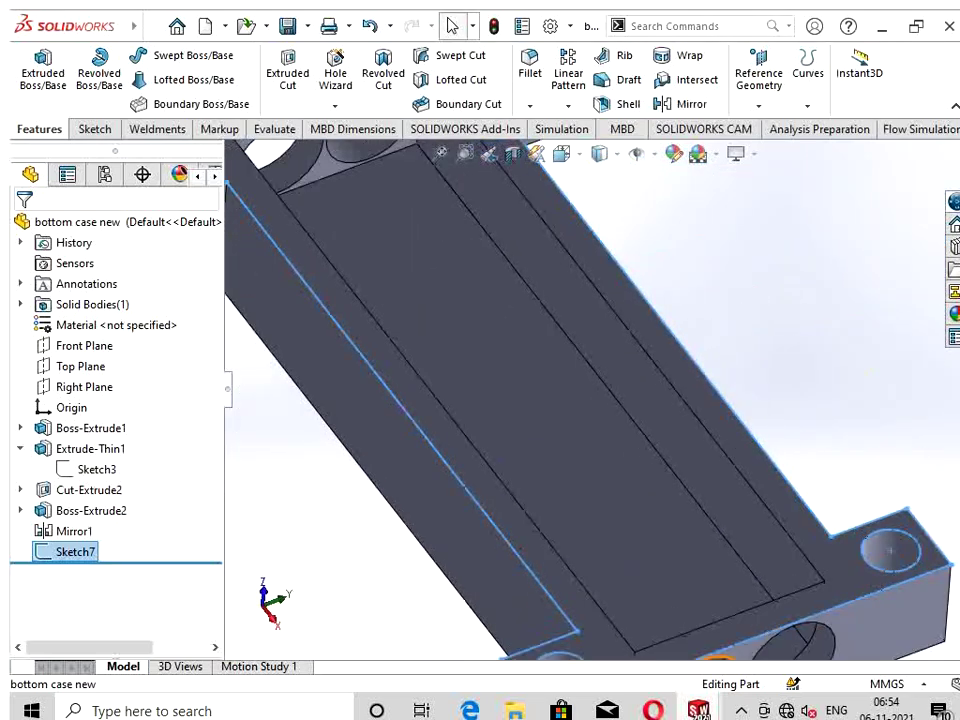
pyautogui.scroll(3, 645, 537)
pyautogui.scroll(1, 645, 537)
pyautogui.scroll(-2, 584, 507)
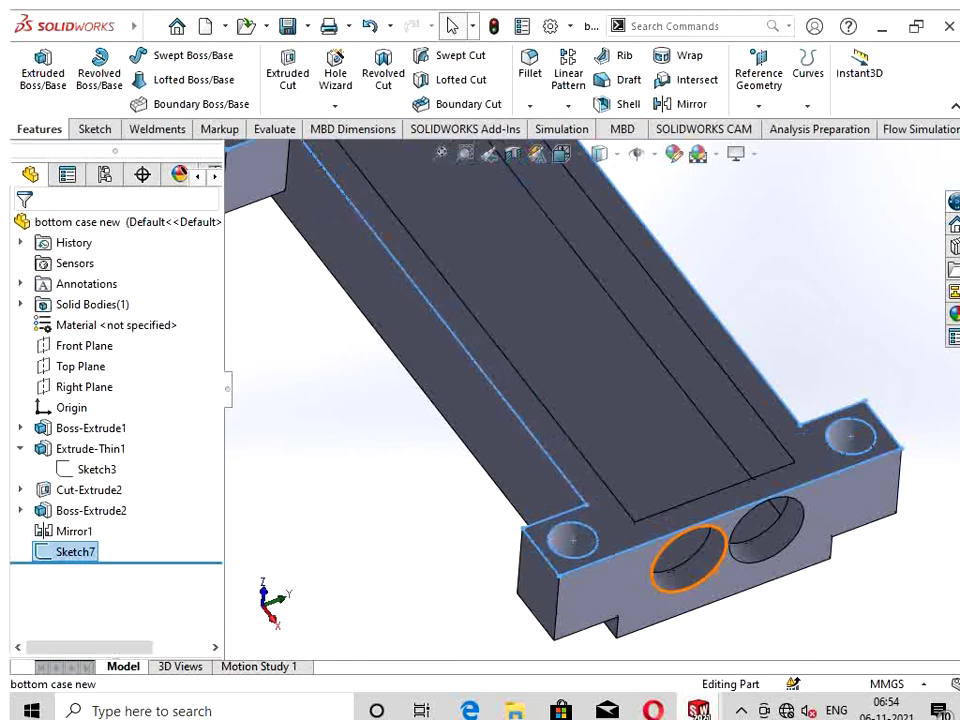
pyautogui.scroll(2, 589, 385)
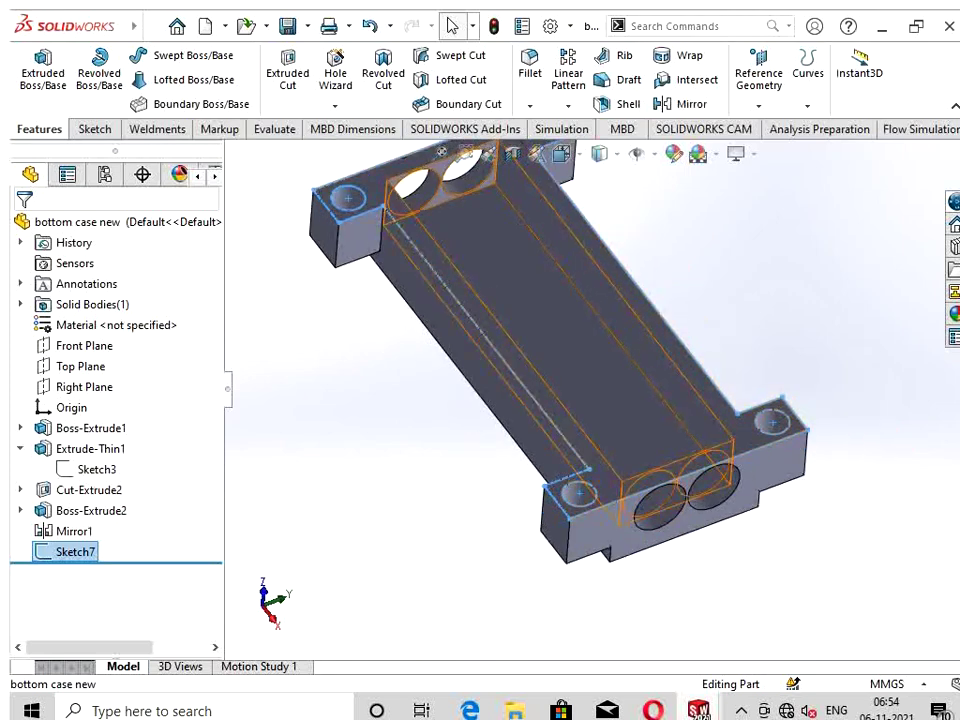
# Step: Edit Extrude-Thin1 to increase its depth from 15 mm to 17 mm
pyautogui.rightClick(90, 448)
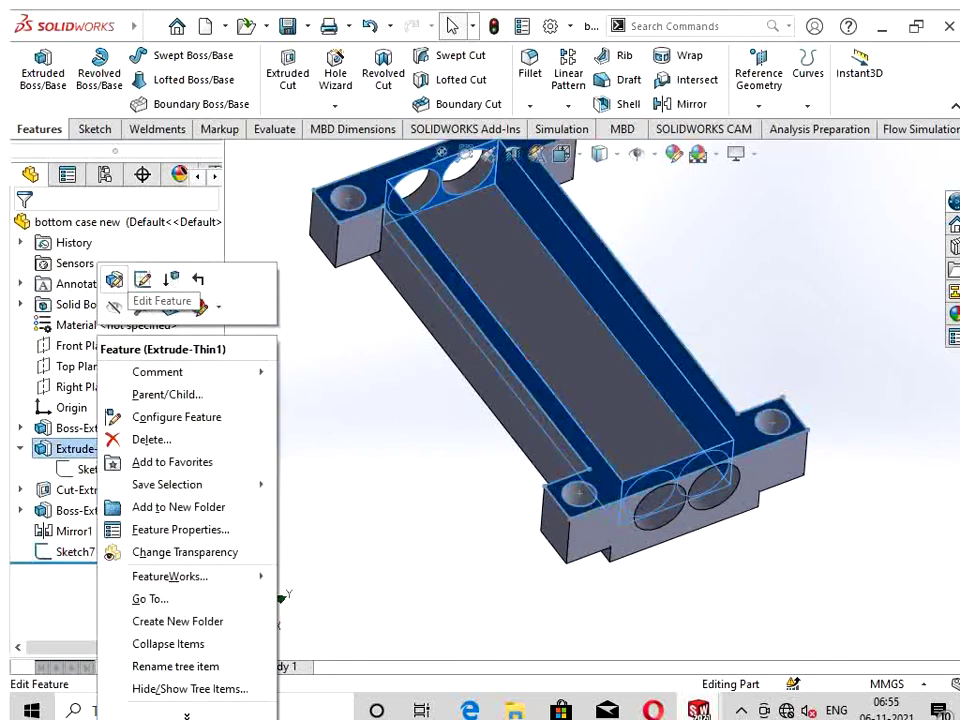
pyautogui.click(116, 279)
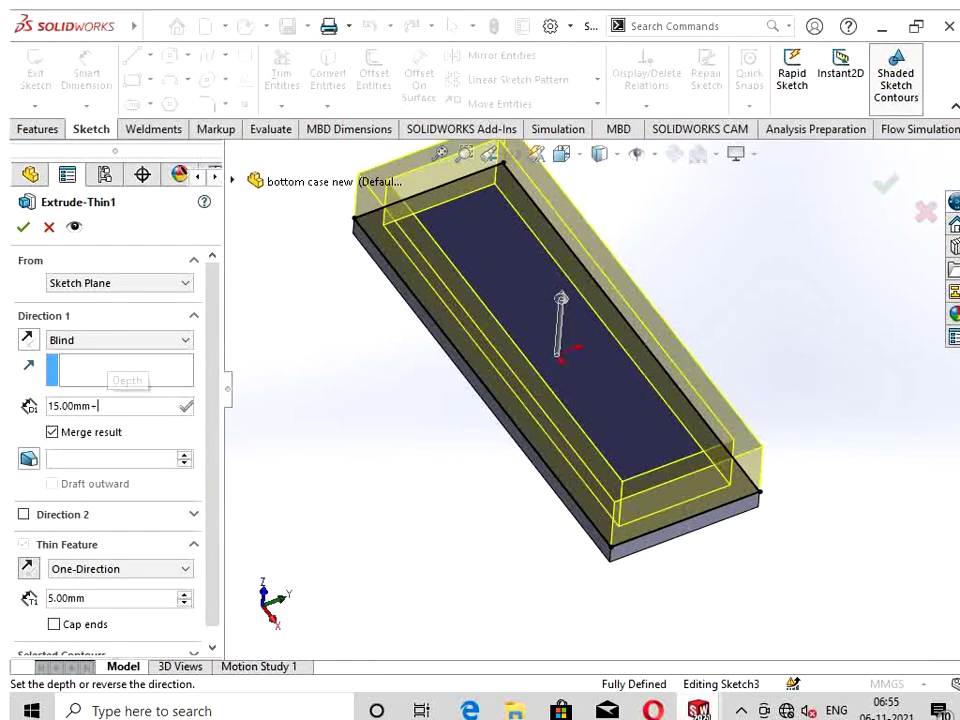
pyautogui.write('2')
pyautogui.press('Return')
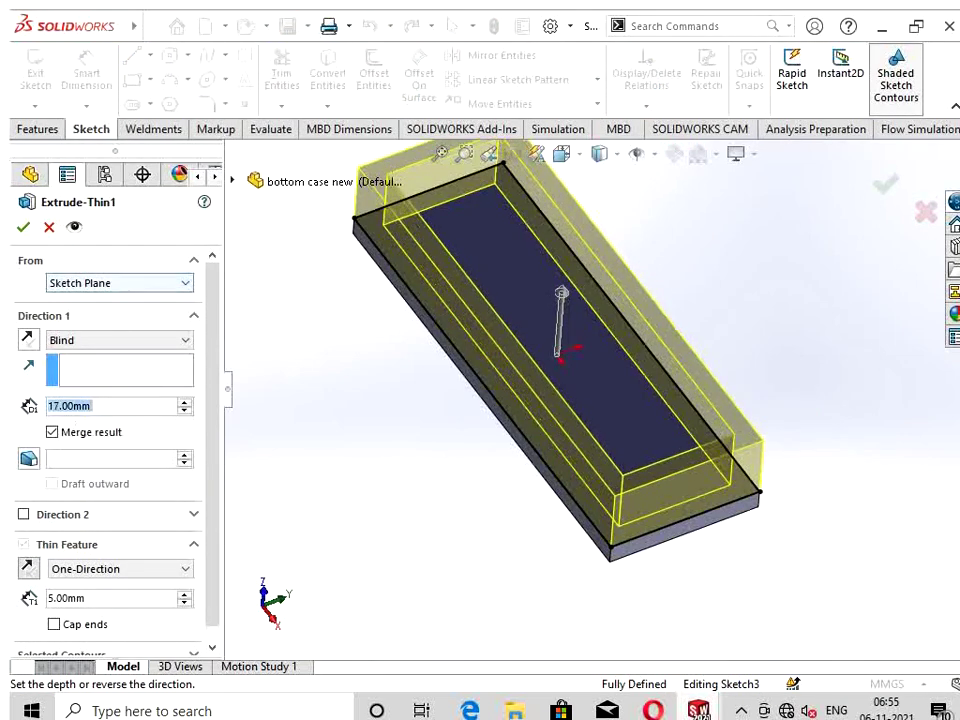
pyautogui.press('Return')
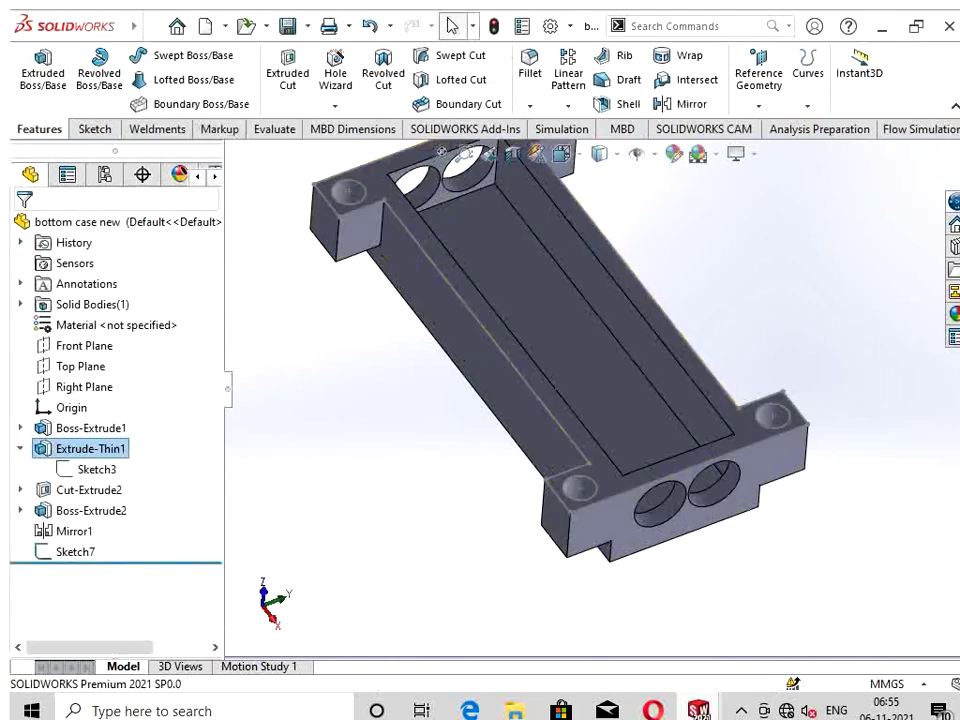
pyautogui.moveTo(560, 380); pyautogui.dragTo(560, 320, button='middle')
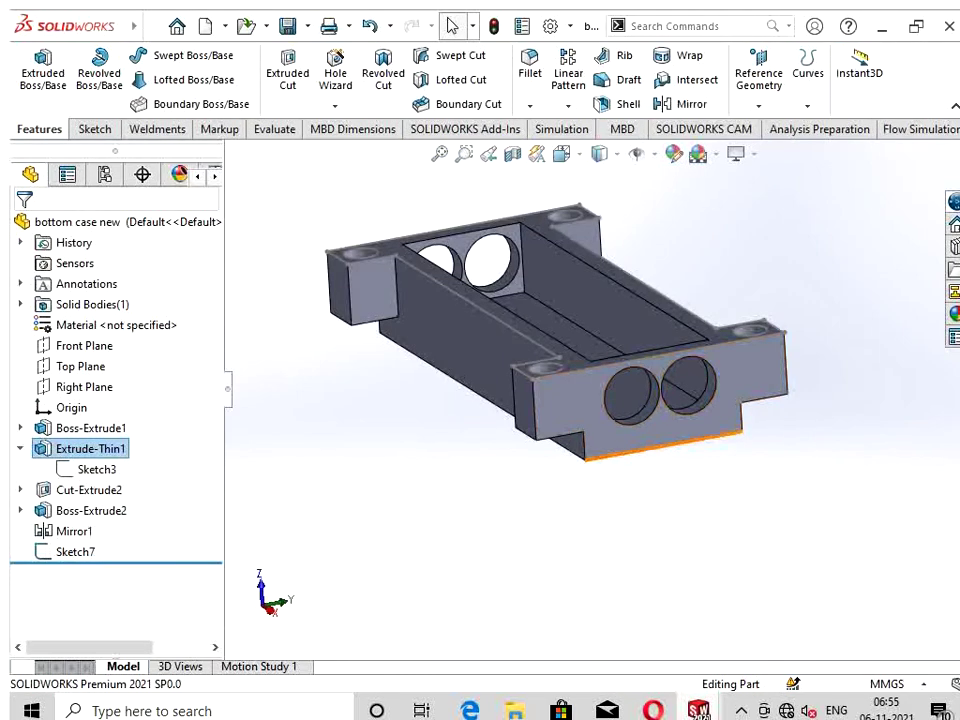
# Step: Create a new part, Part3, and start a sketch on its Front Plane
pyautogui.click(151, 27)
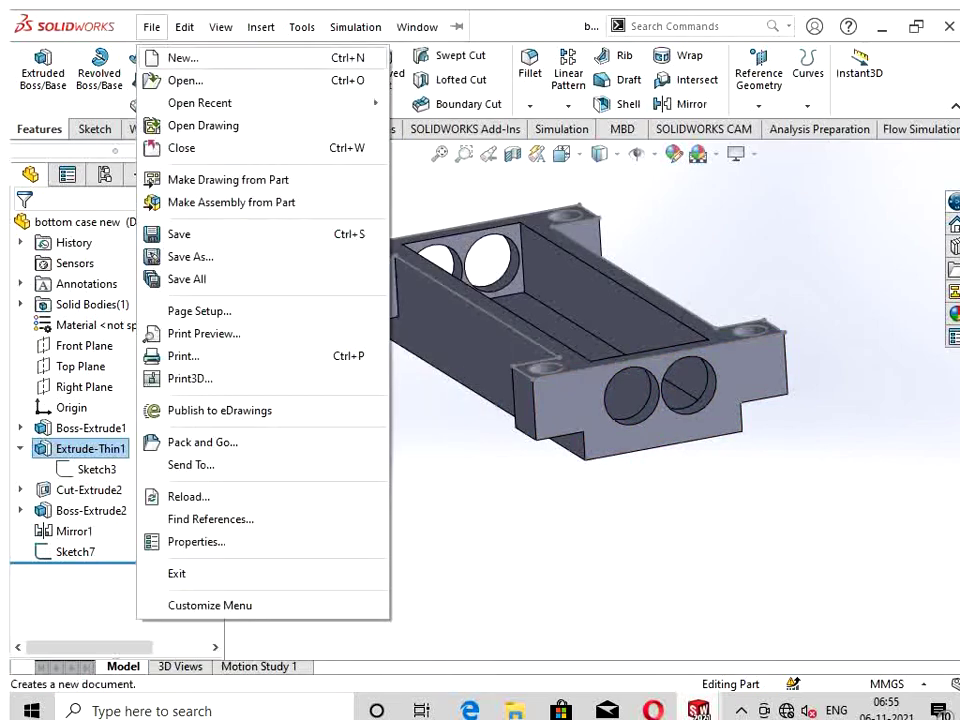
pyautogui.click(183, 58)
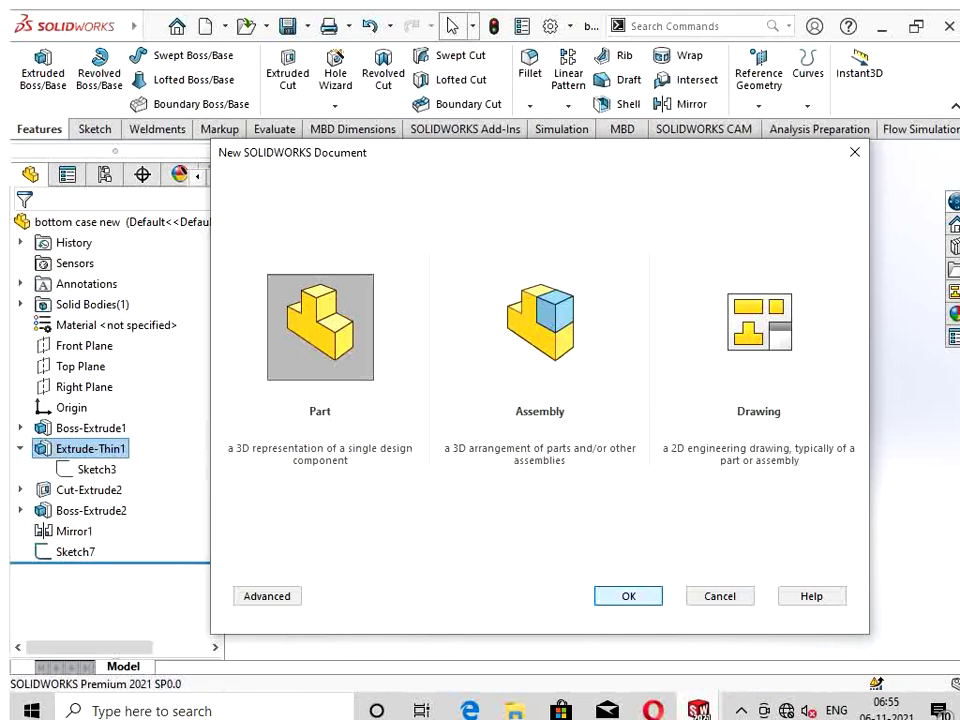
pyautogui.press('Escape')
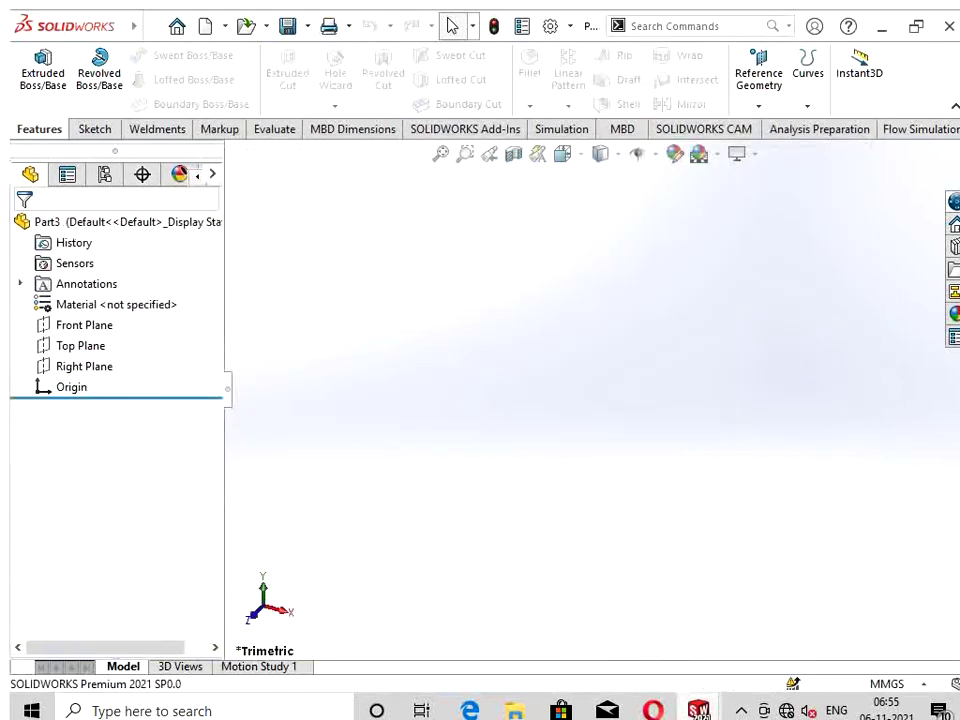
pyautogui.rightClick(84, 325)
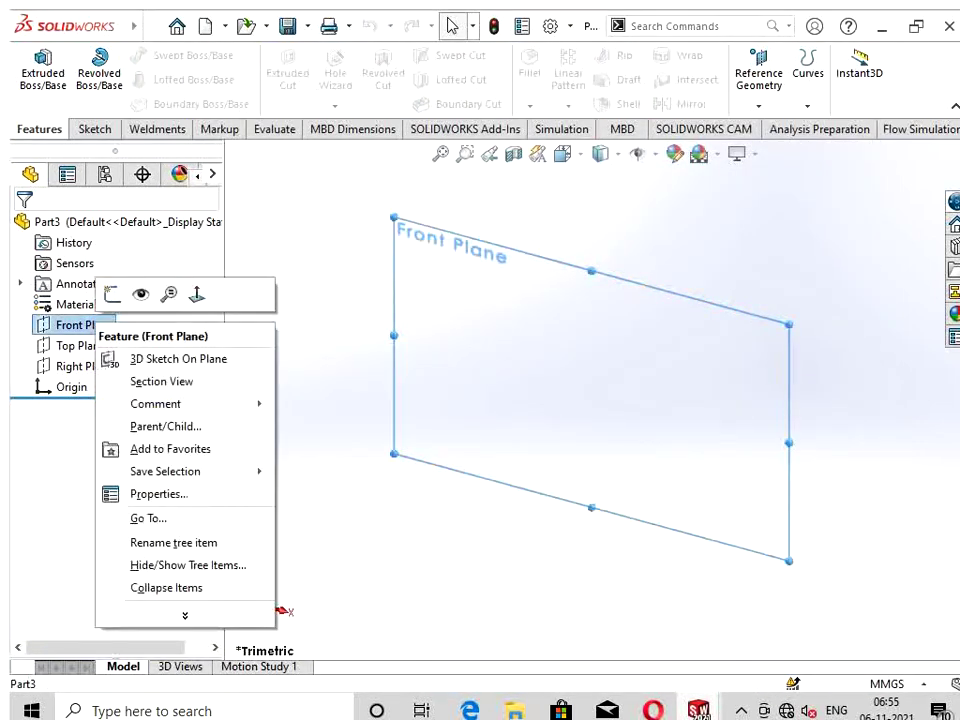
pyautogui.click(111, 285)
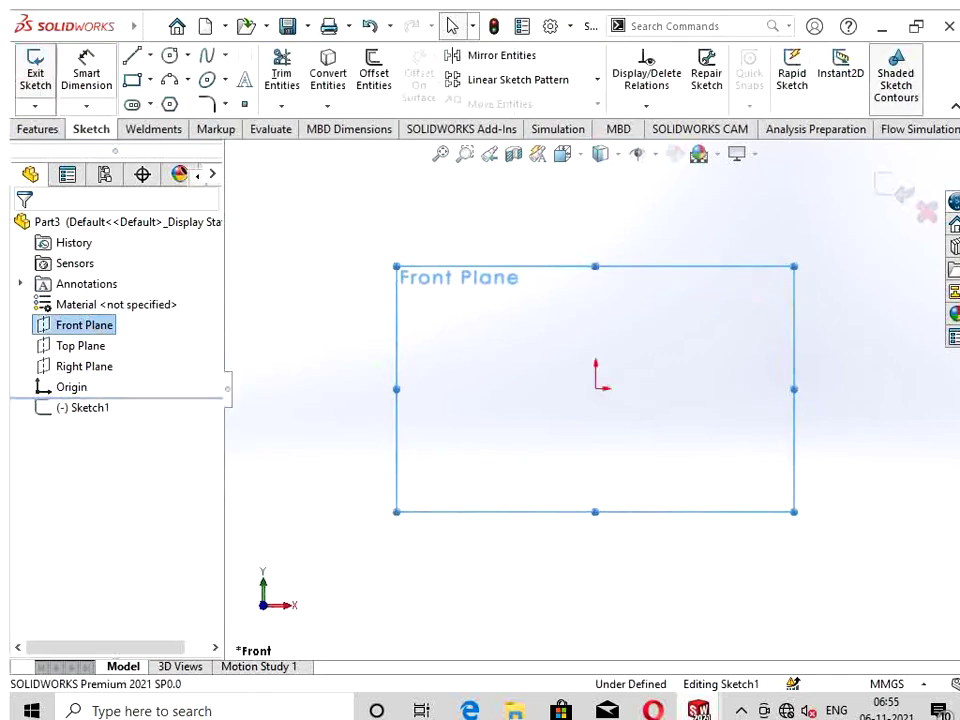
# Step: Draw a circle centred on the origin, undoing a stray second circle
pyautogui.click(169, 55)
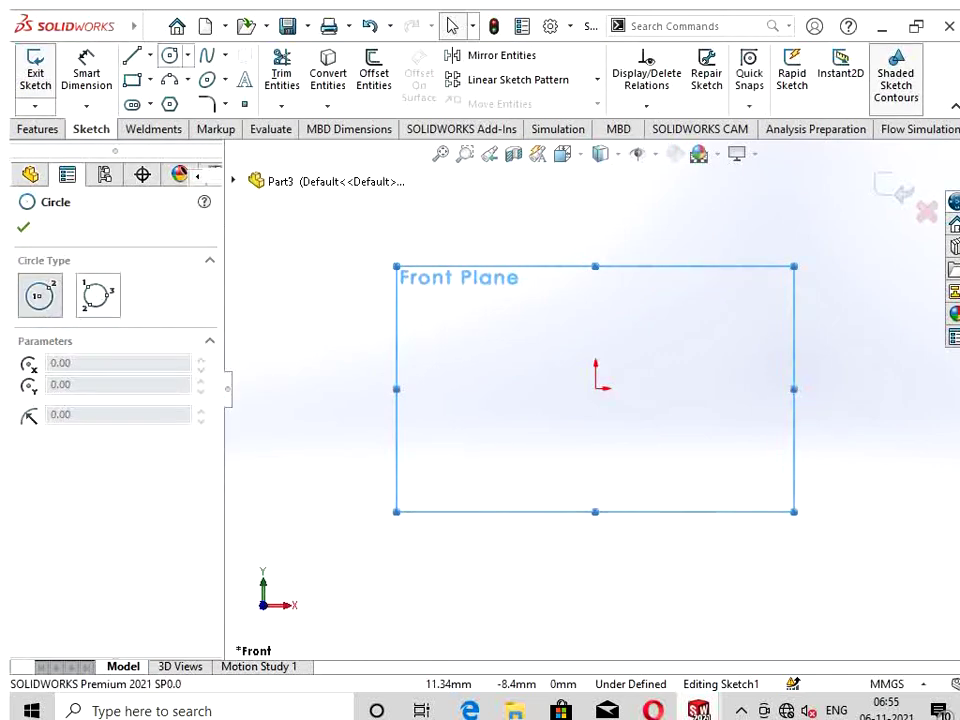
pyautogui.click(595, 388)
pyautogui.click(606, 342)
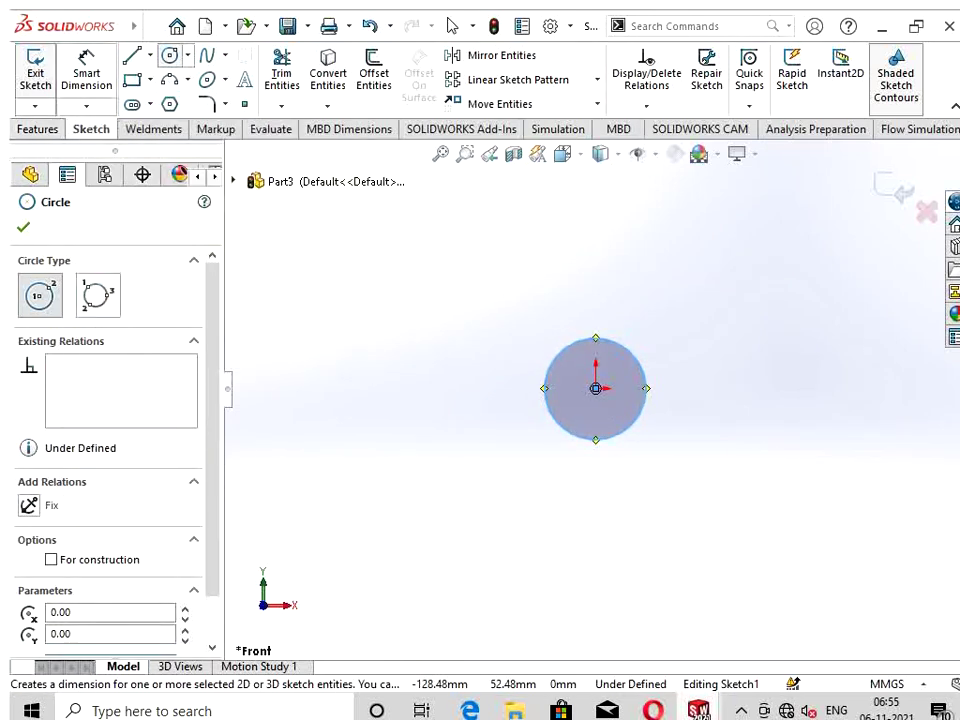
pyautogui.click(577, 341)
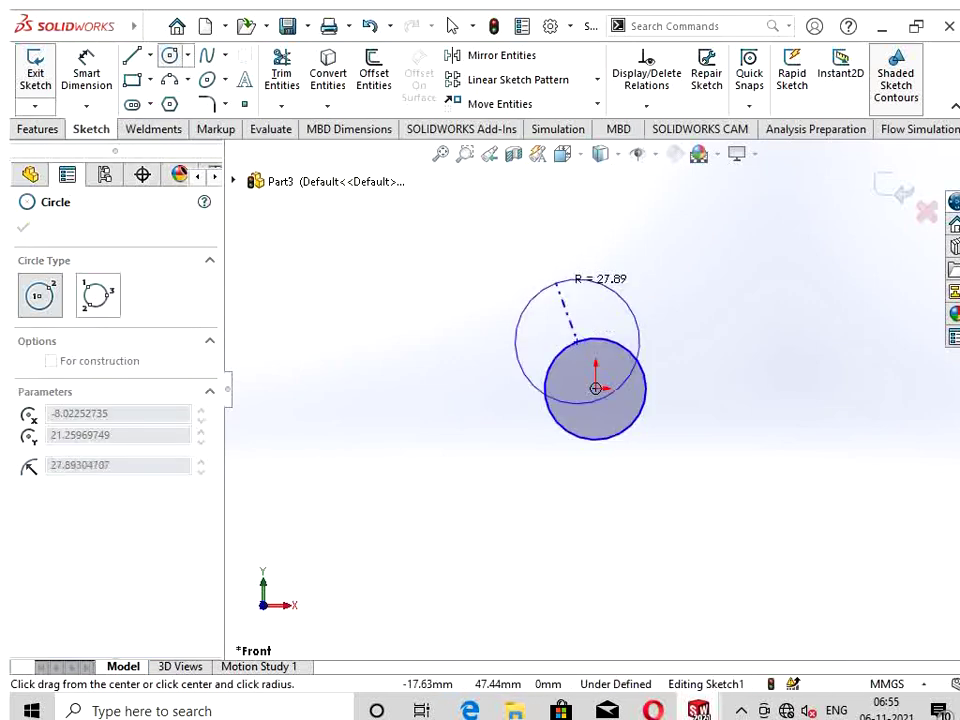
pyautogui.click(565, 281)
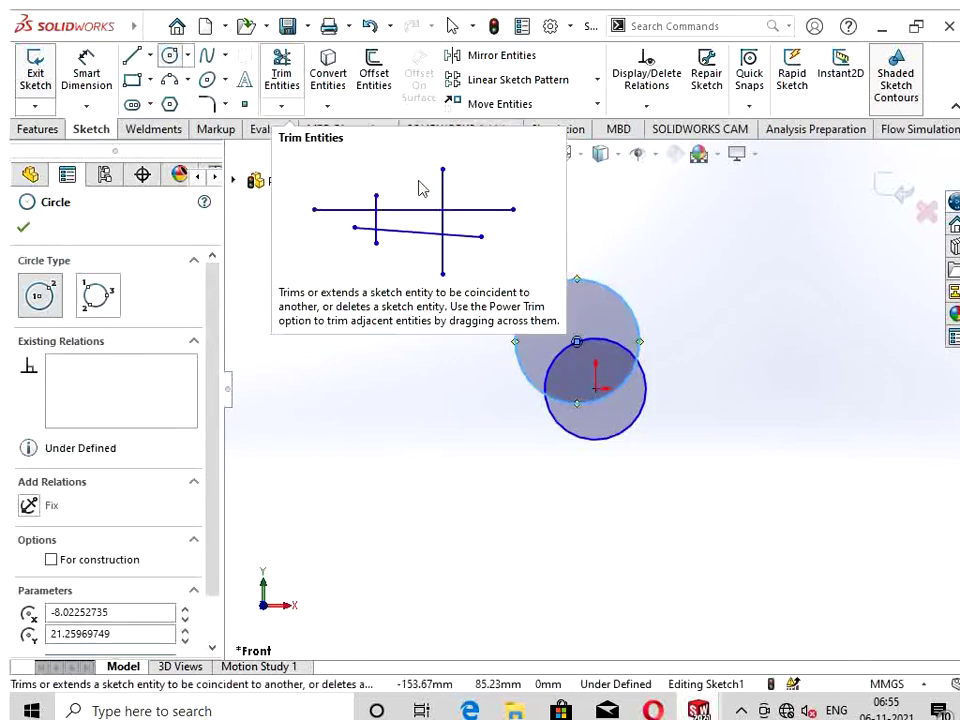
pyautogui.hotkey('ctrl', 'z')
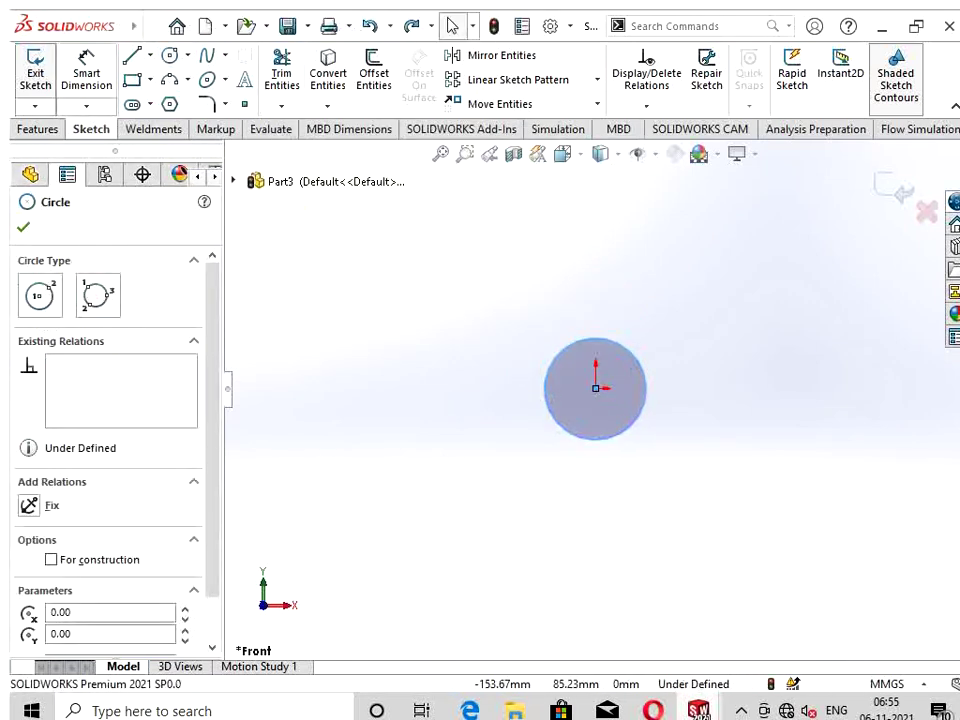
pyautogui.press('Escape')
# Step: Dimension the circle's diameter to 12 mm
pyautogui.click(567, 349)
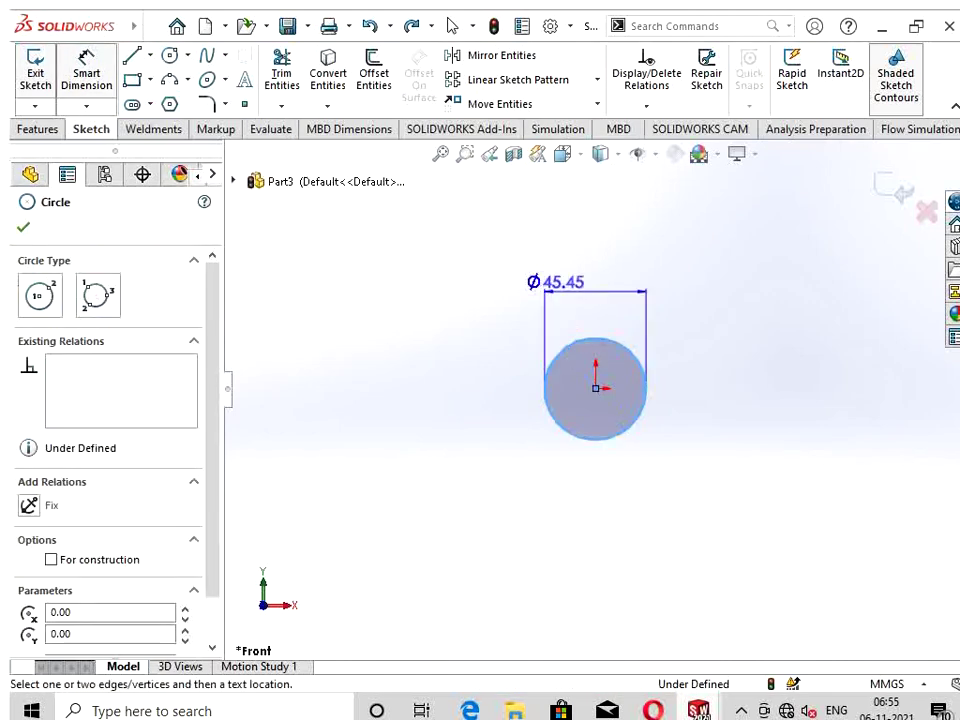
pyautogui.click(560, 288)
pyautogui.press('BackSpace')
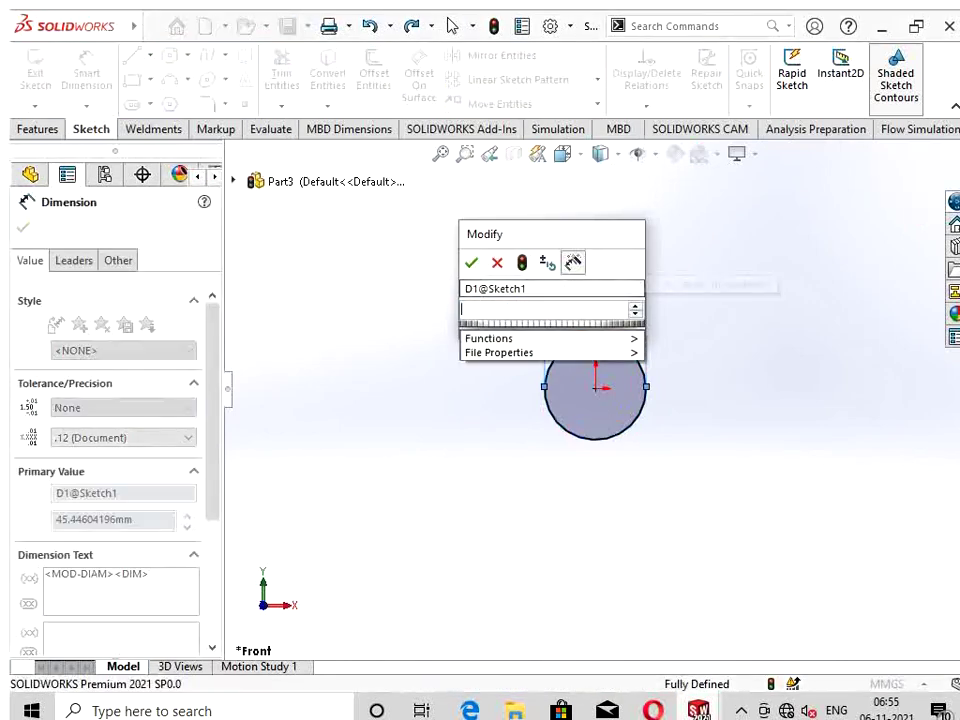
pyautogui.write('12')
pyautogui.press('Return')
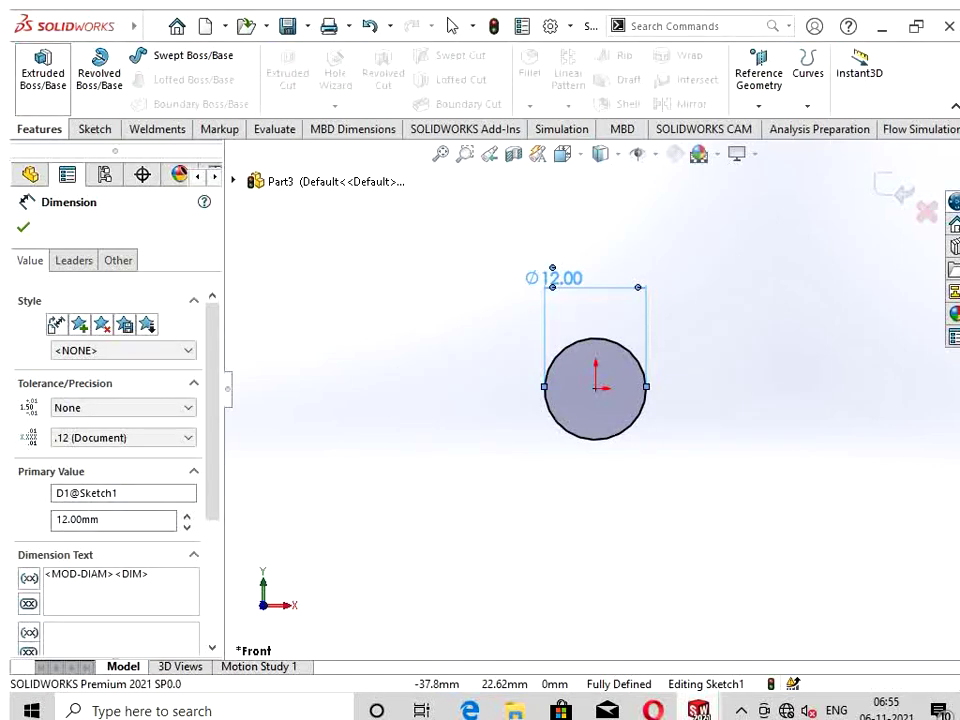
# Step: Extrude the Ø12 circle 7 mm as a thin feature with 1 mm walls
pyautogui.click(43, 72)
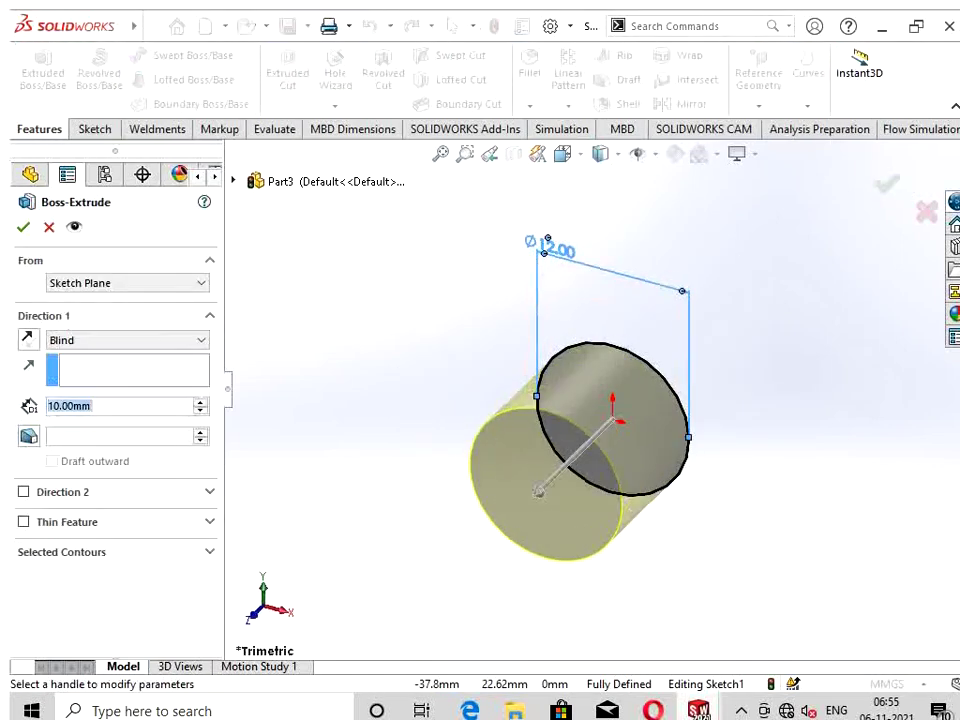
pyautogui.press('BackSpace')
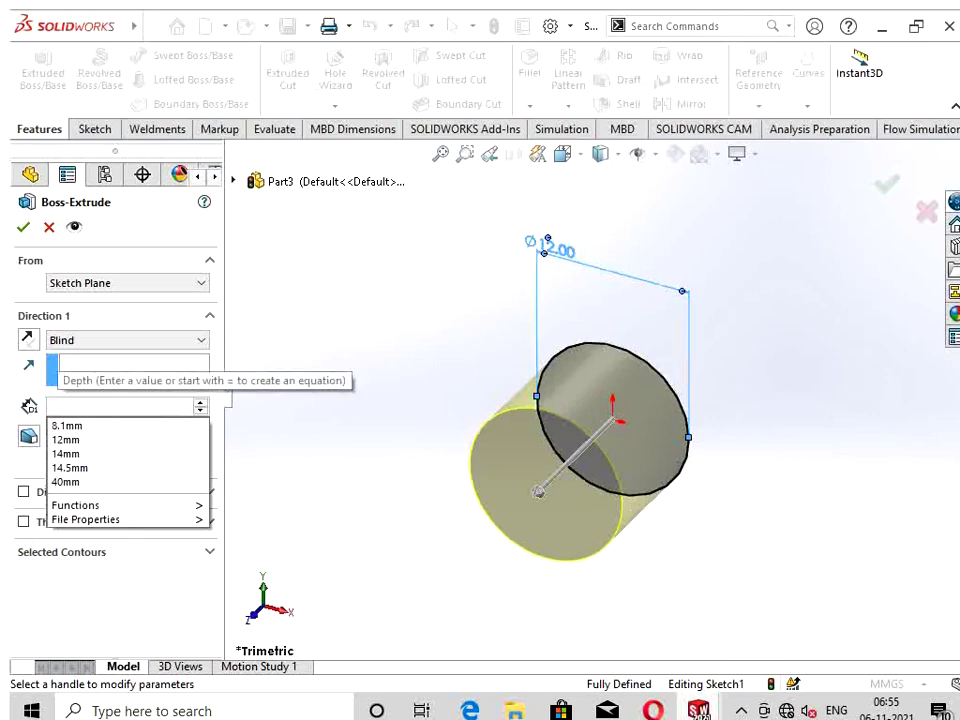
pyautogui.write('5')
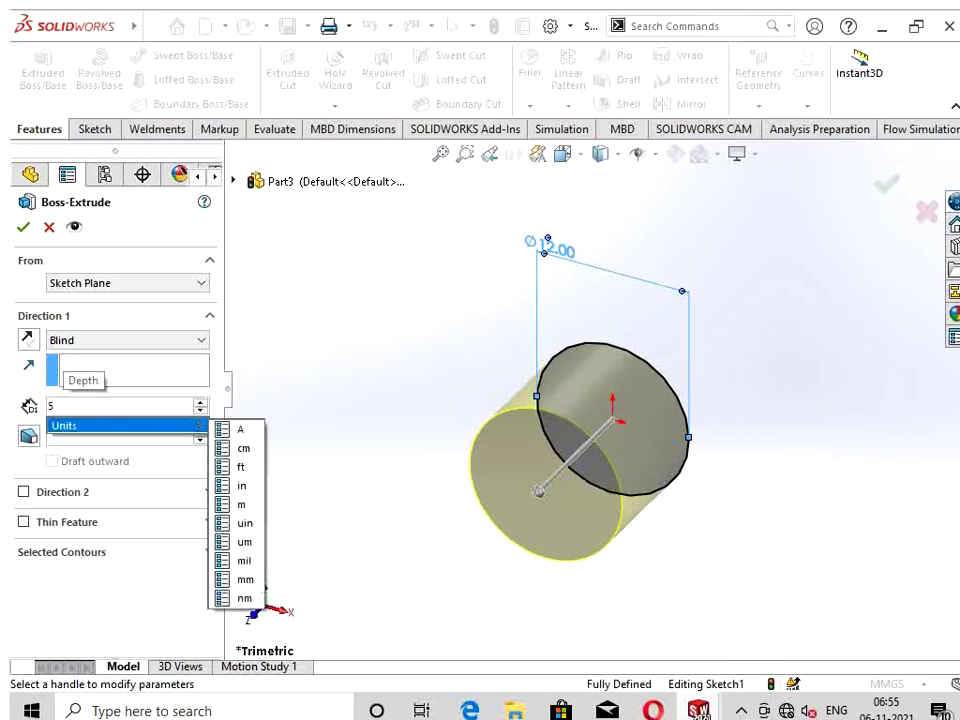
pyautogui.press('Return')
pyautogui.click(23, 521)
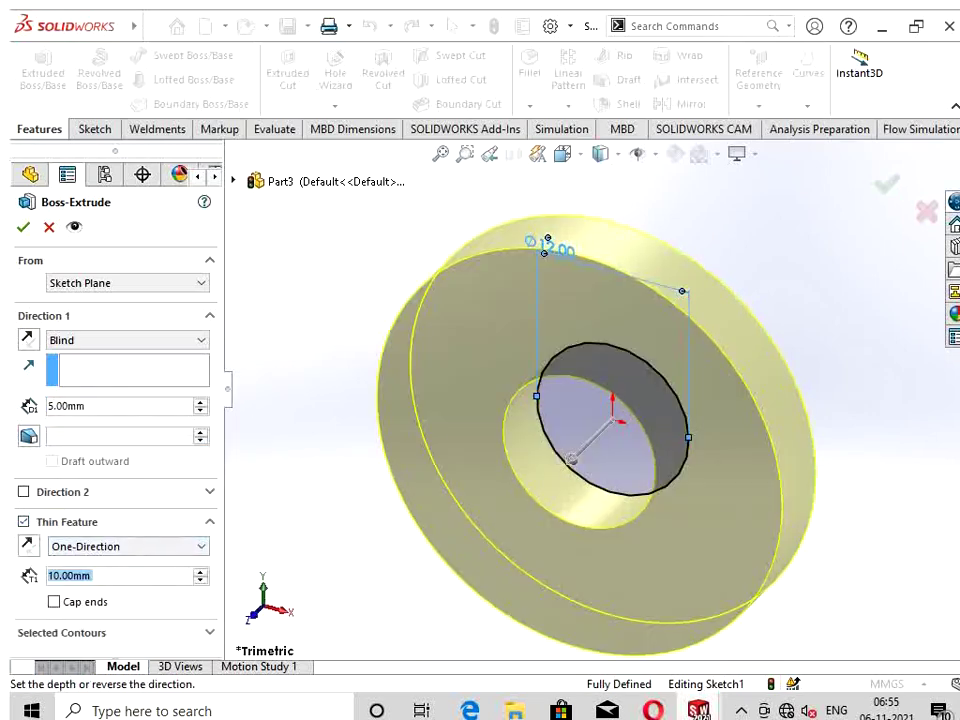
pyautogui.press('BackSpace')
pyautogui.write('2')
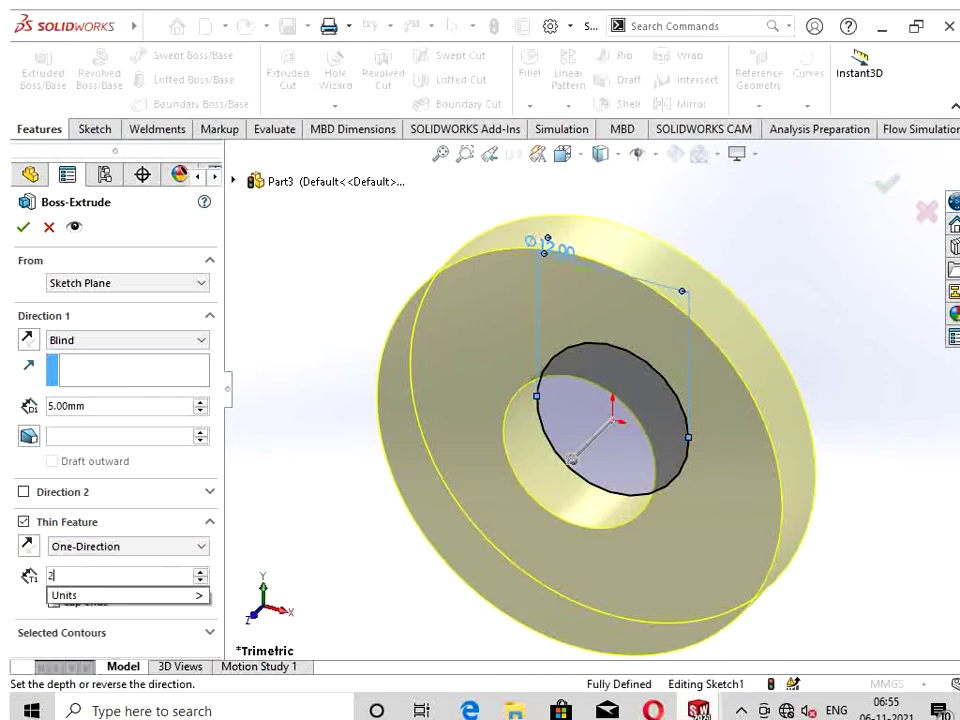
pyautogui.press('Return')
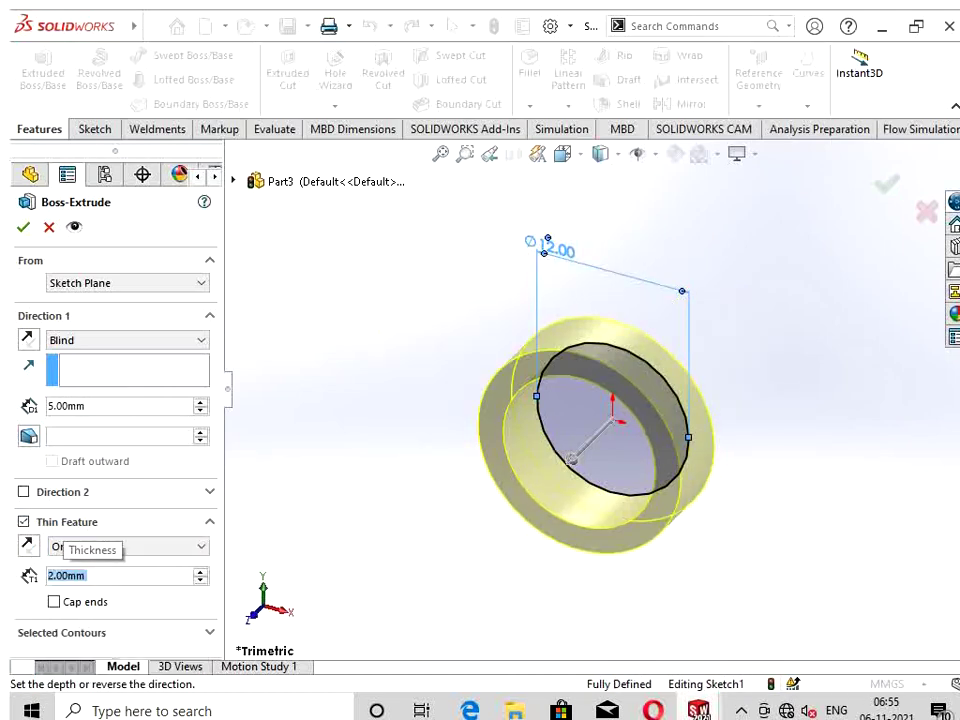
pyautogui.press('BackSpace')
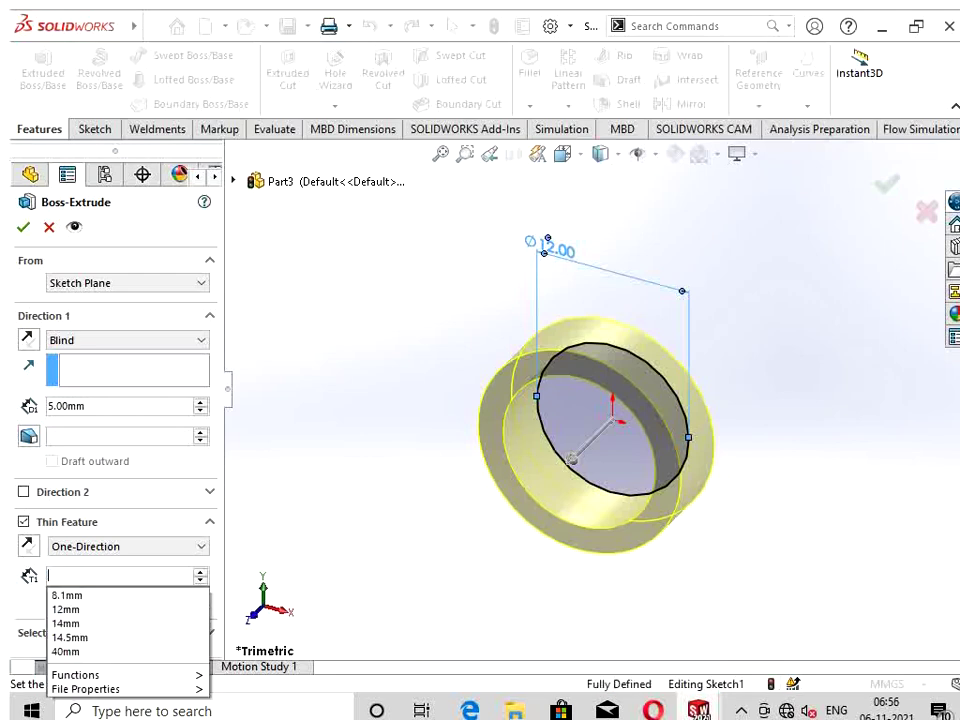
pyautogui.write('1')
pyautogui.press('Return')
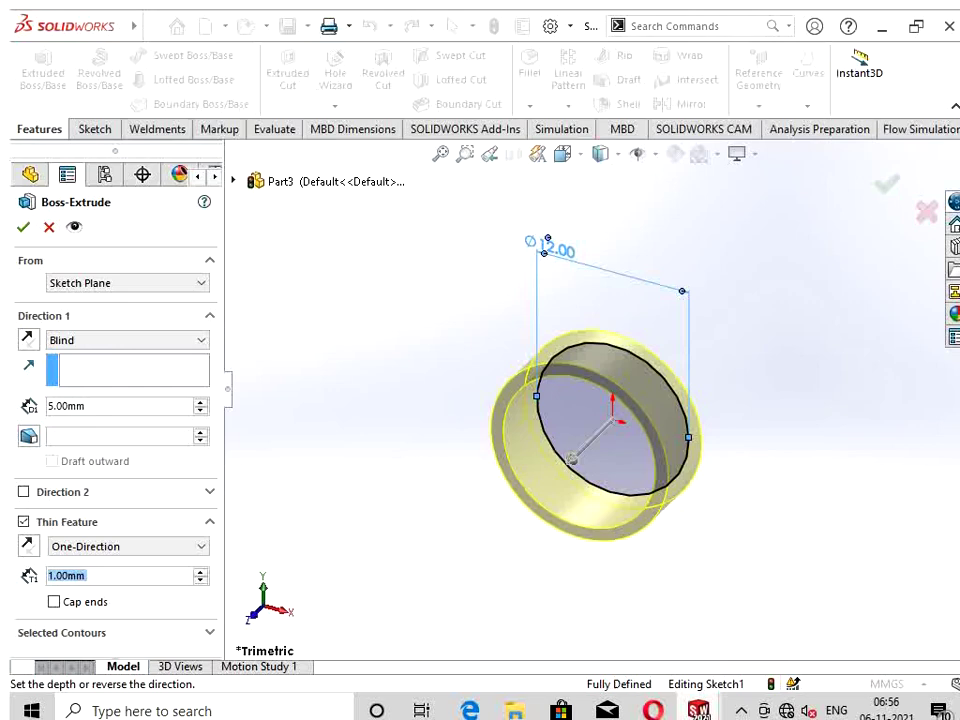
pyautogui.press('BackSpace')
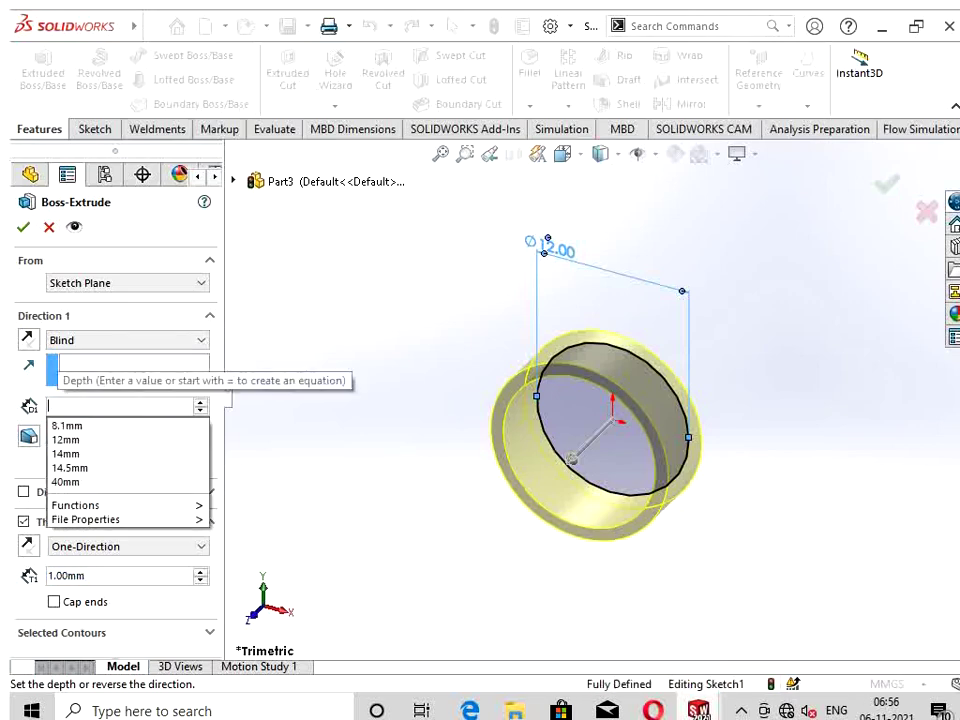
pyautogui.write('7')
pyautogui.press('Return')
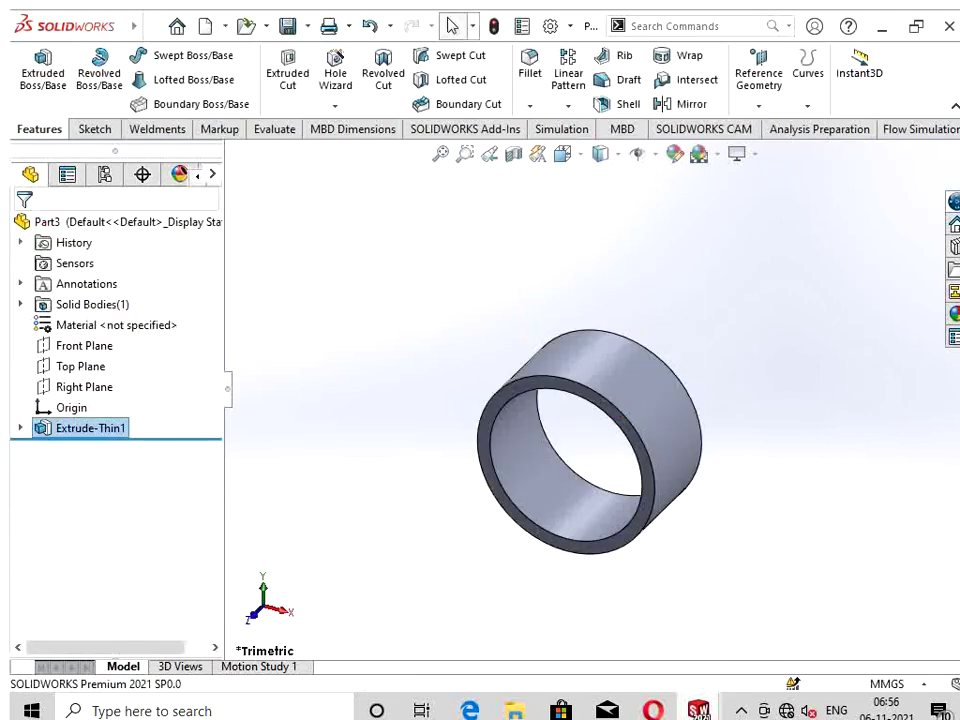
# Step: Exit the accidentally opened tube sketch, discarding changes
pyautogui.scroll(-3, 565, 378)
pyautogui.rightClick(565, 378)
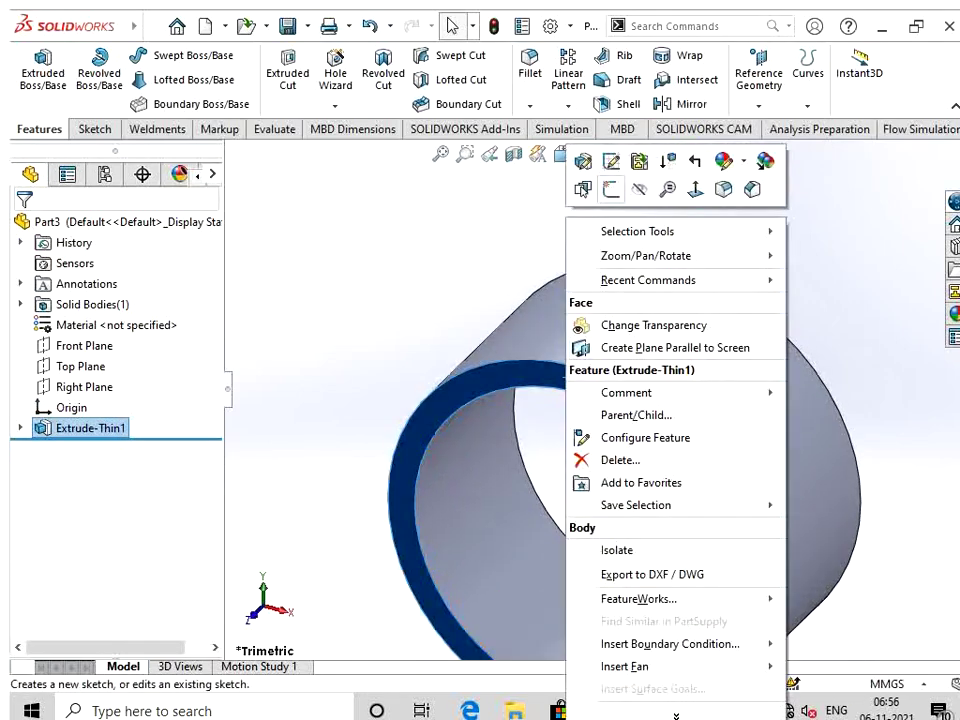
pyautogui.press('Escape')
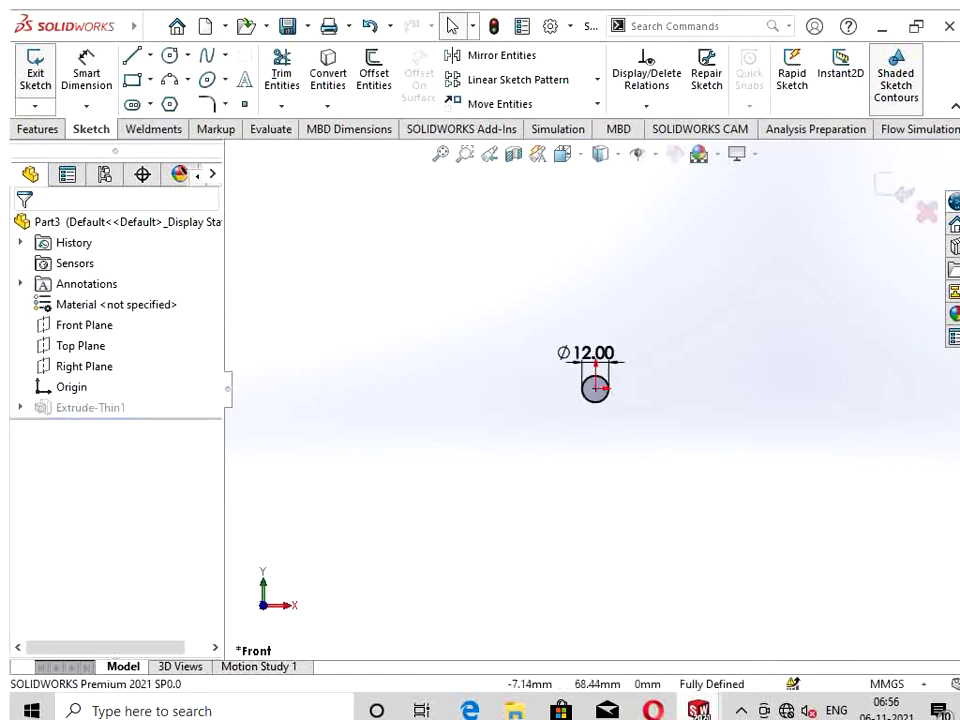
pyautogui.click(927, 211)
pyautogui.press('Return')
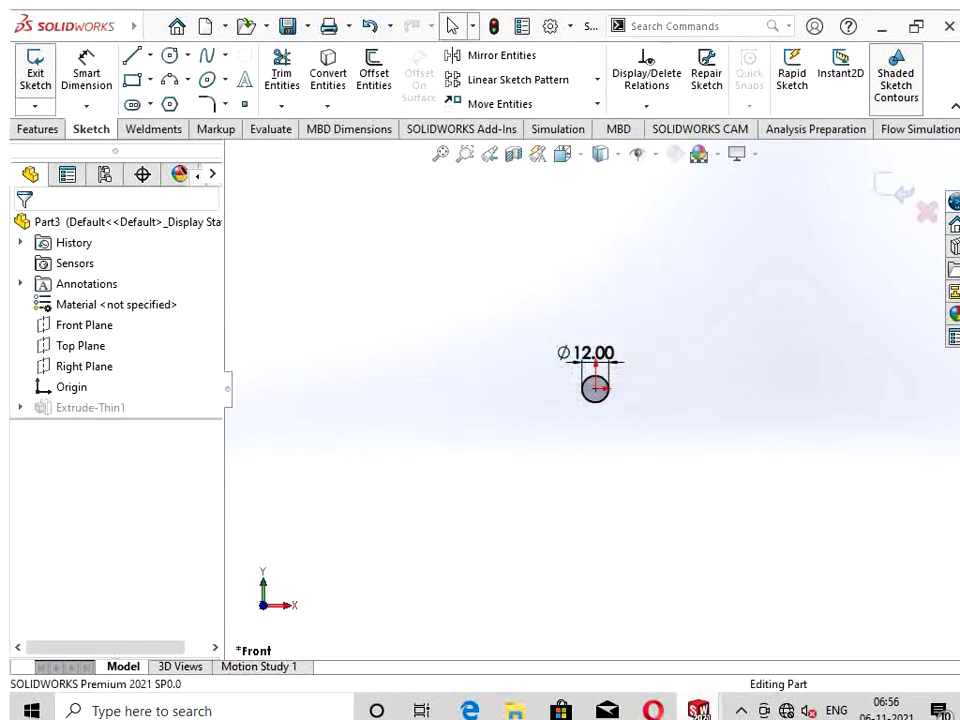
# Step: Sketch a circle on the tube's end ring face, centred on the origin and matching the outer edge
pyautogui.rightClick(585, 385)
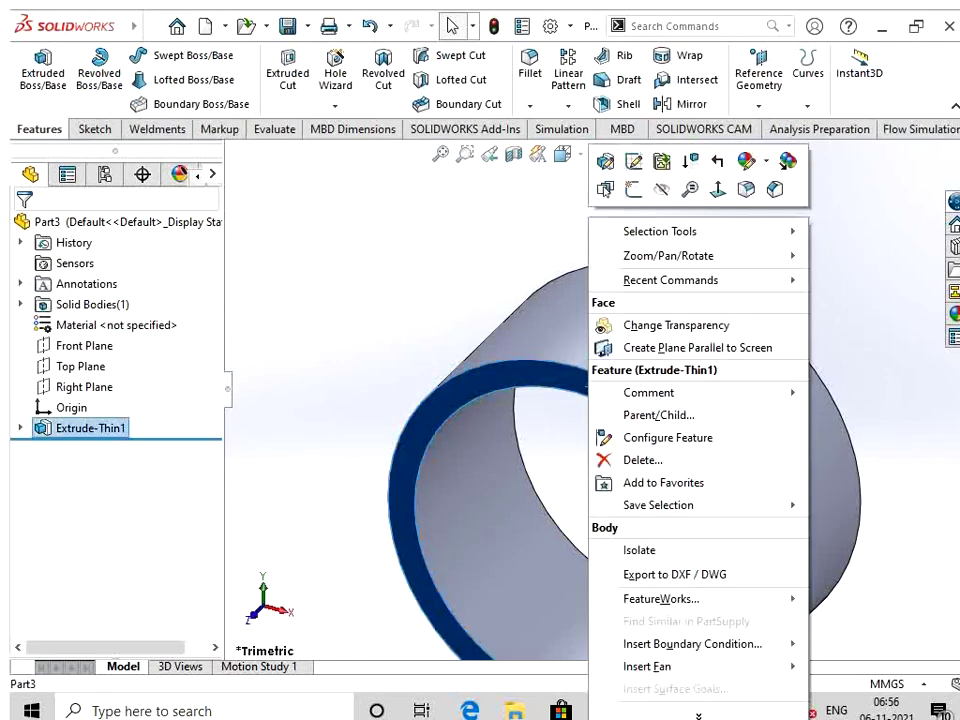
pyautogui.click(633, 161)
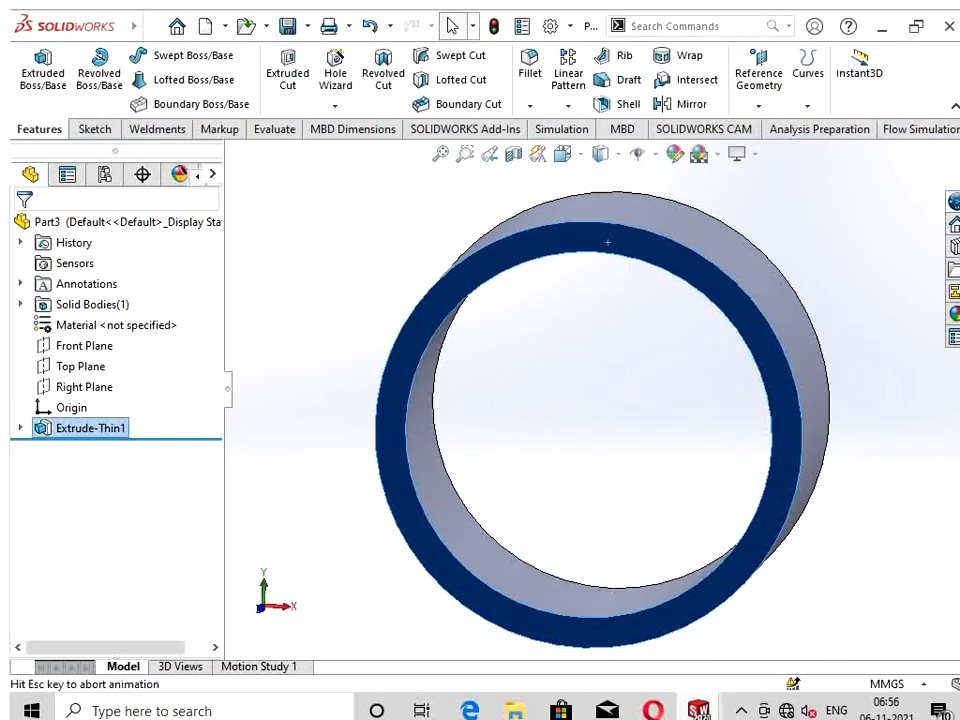
pyautogui.press('c')
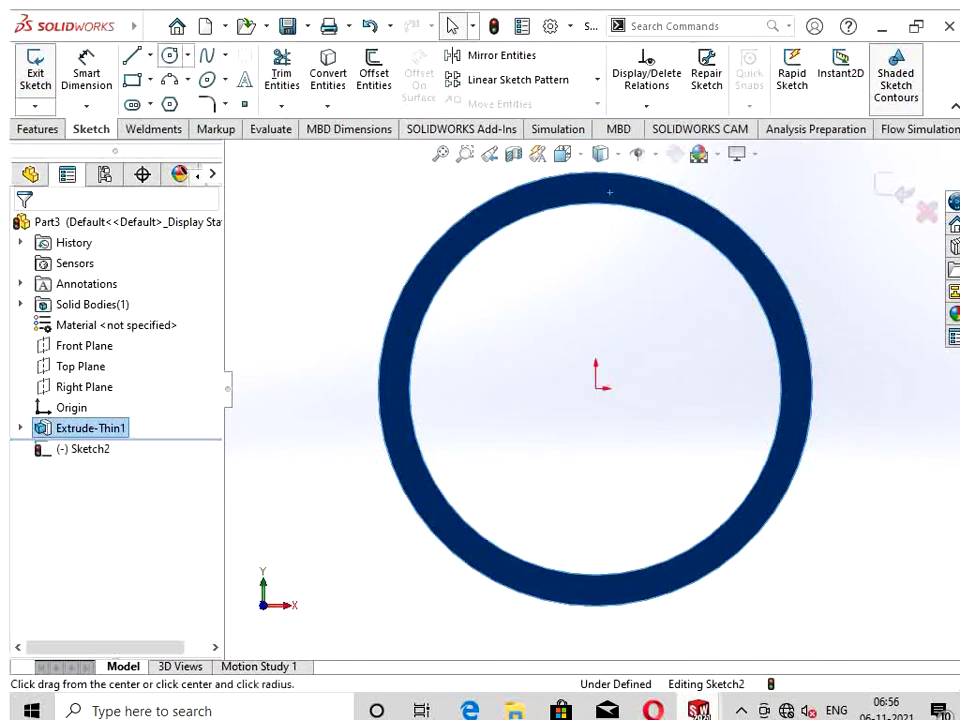
pyautogui.click(595, 388)
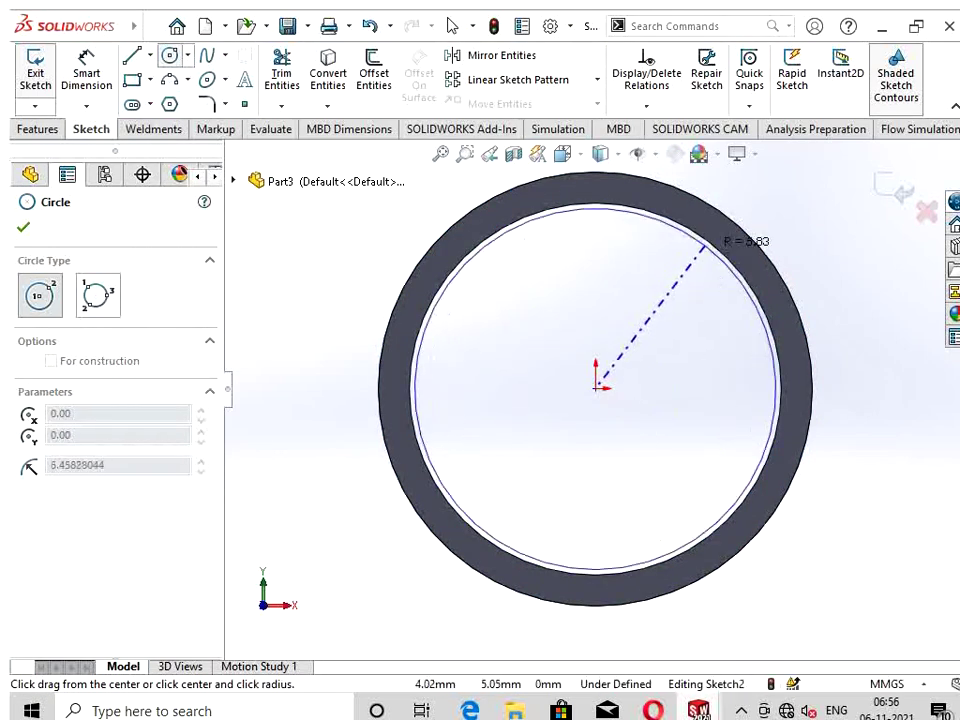
pyautogui.click(763, 244)
pyautogui.click(763, 244)
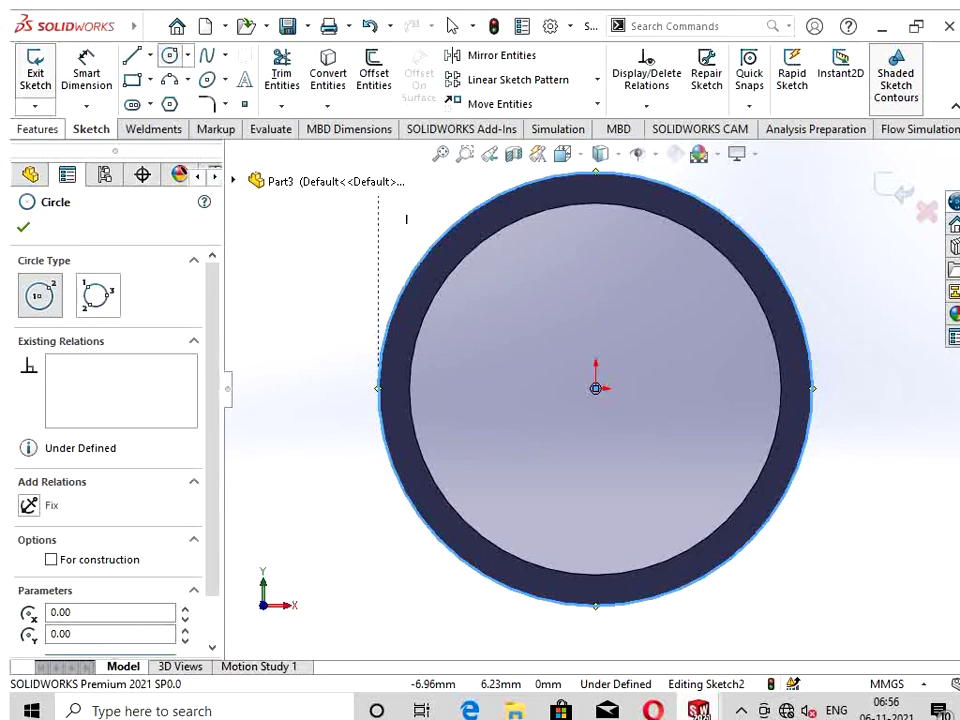
# Step: Extrude the circle as a reversed 2 mm thin feature with 1 mm walls
pyautogui.click(37, 129)
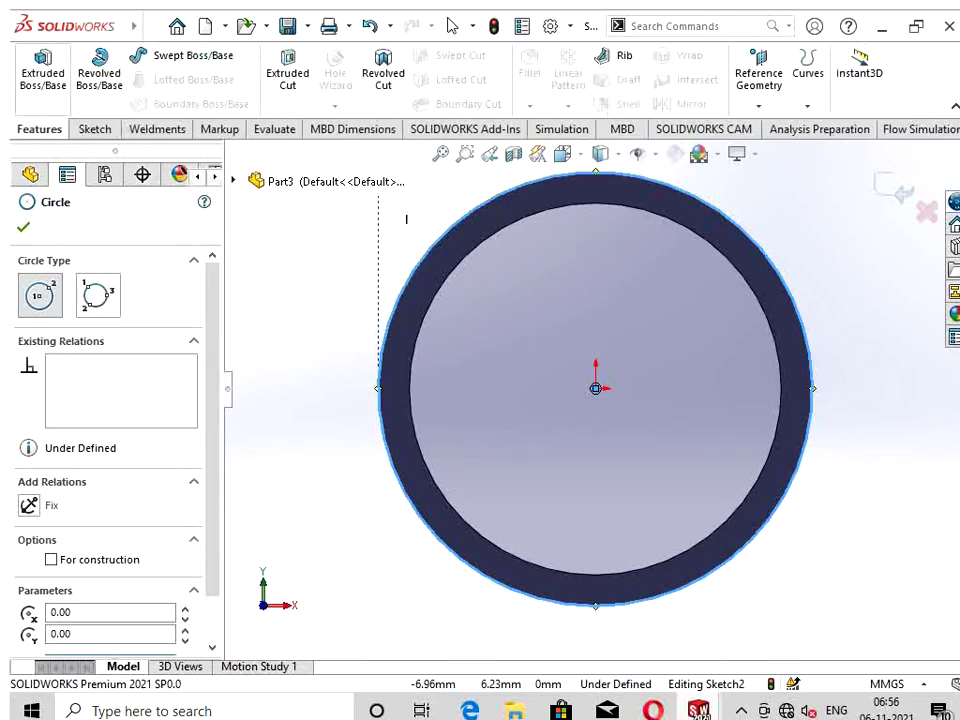
pyautogui.click(43, 70)
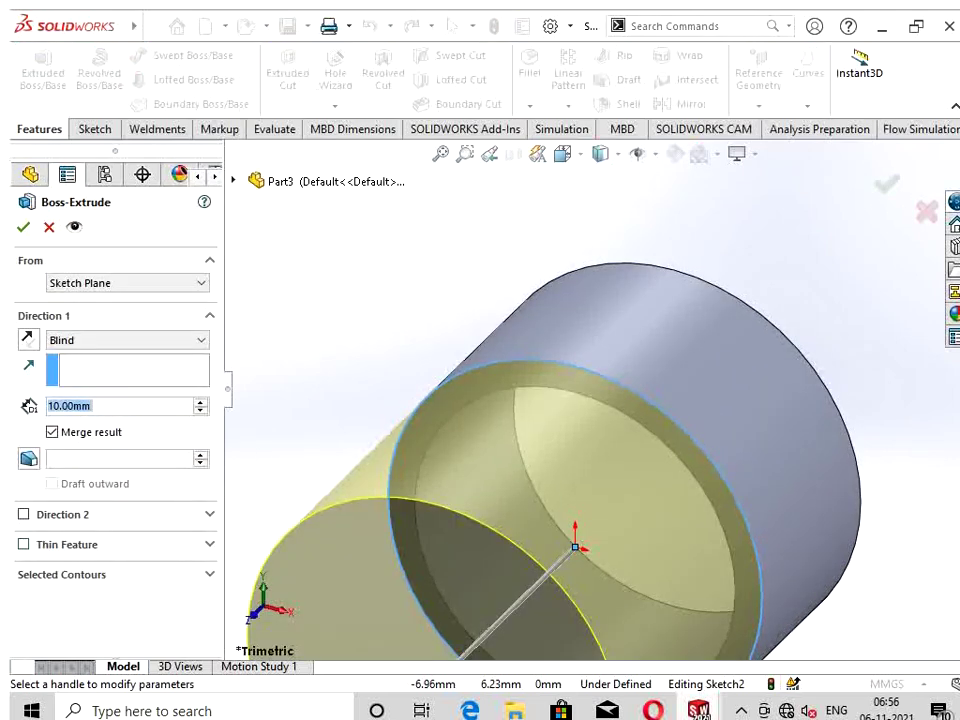
pyautogui.click(23, 544)
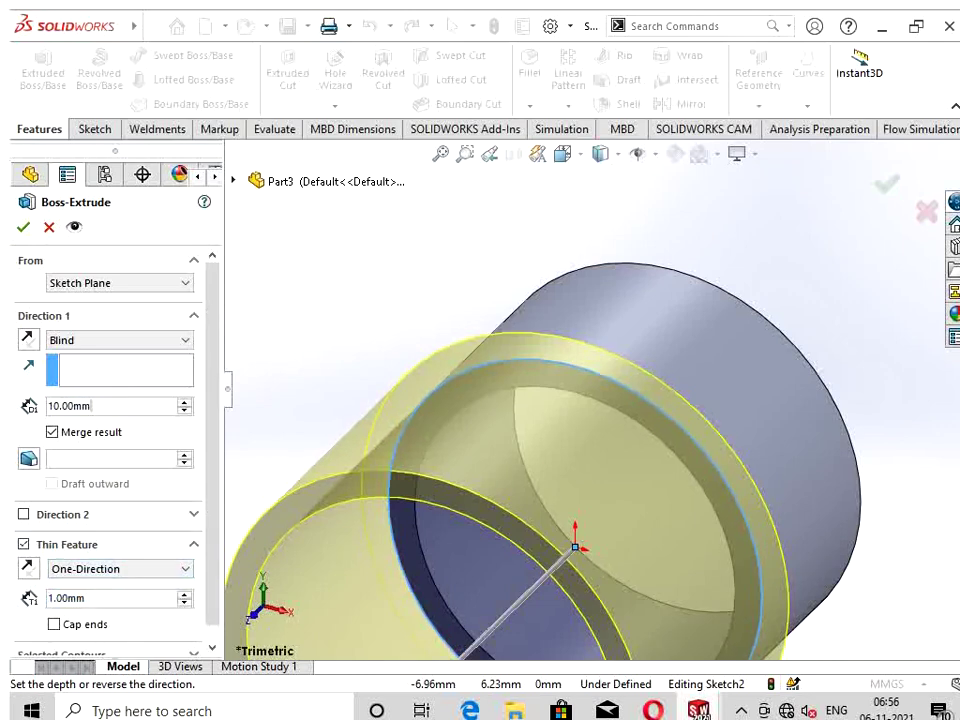
pyautogui.press('BackSpace')
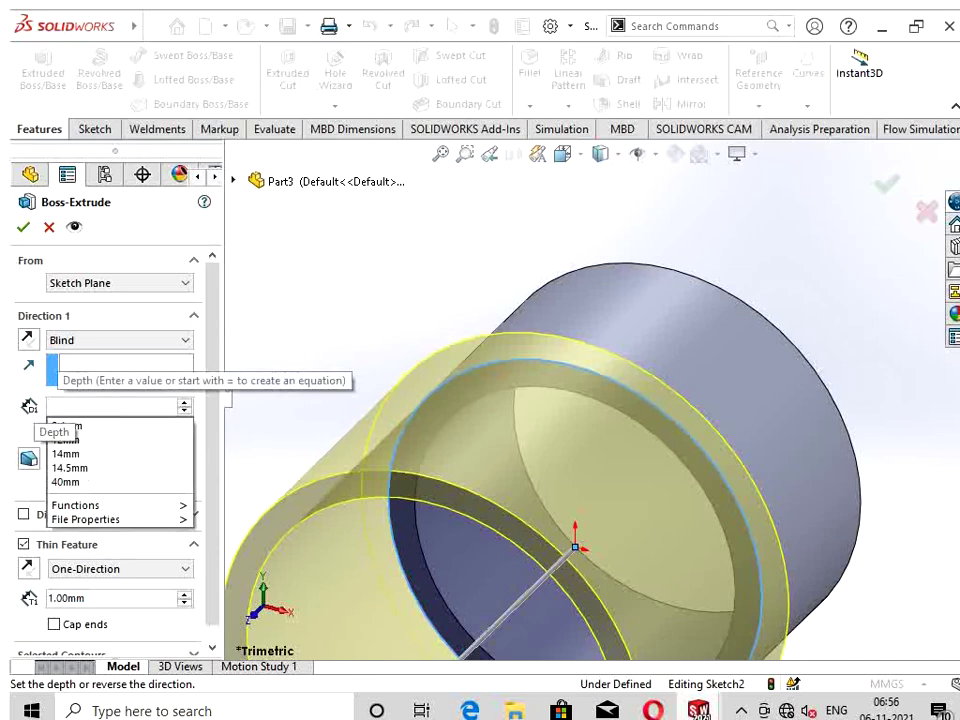
pyautogui.write('2')
pyautogui.press('Return')
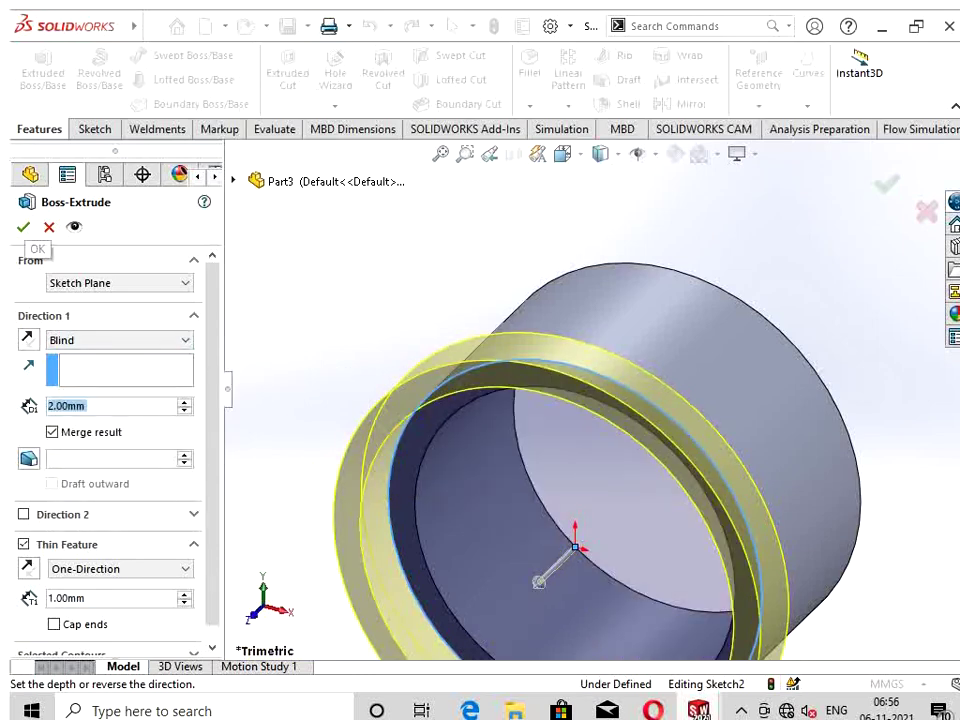
pyautogui.click(28, 340)
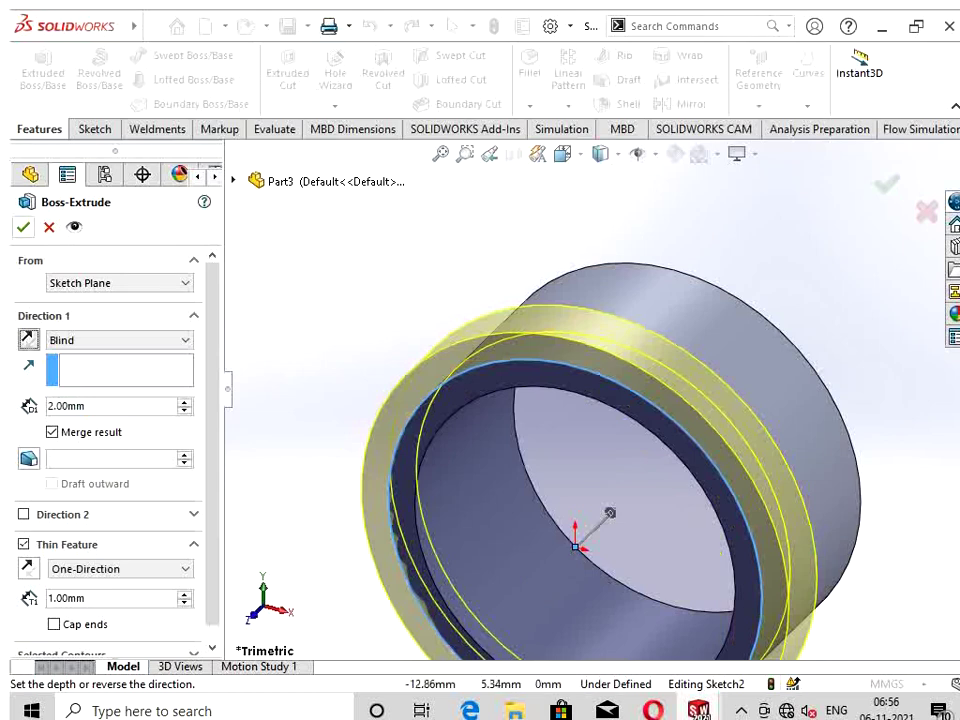
pyautogui.press('Return')
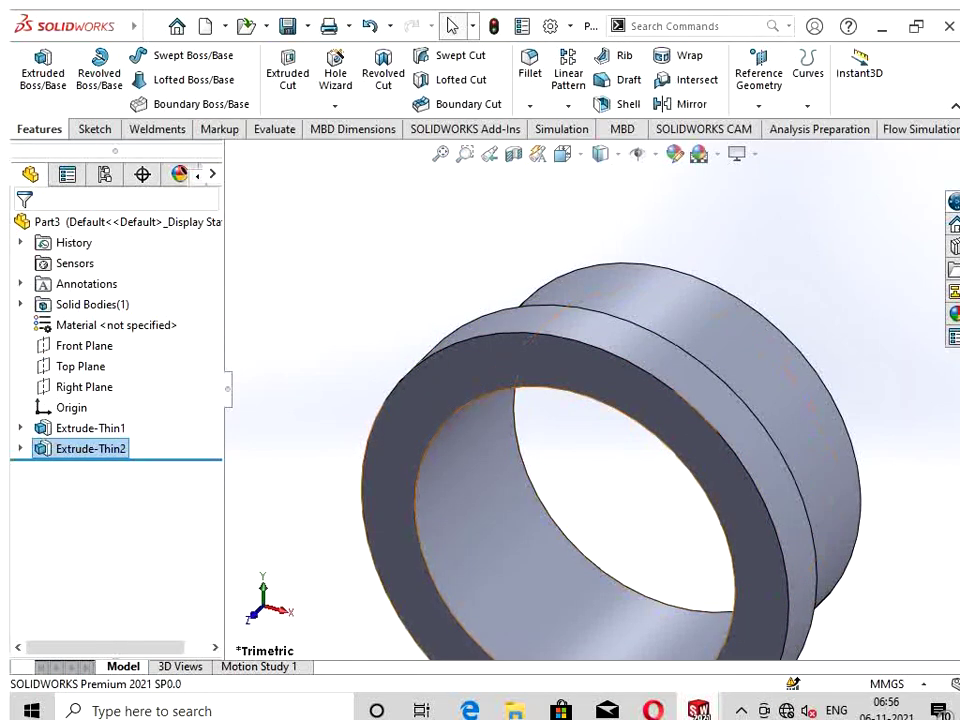
# Step: Assign Cast Alloy Steel as the material of Part3
pyautogui.moveTo(560, 450); pyautogui.dragTo(640, 420, button='middle')
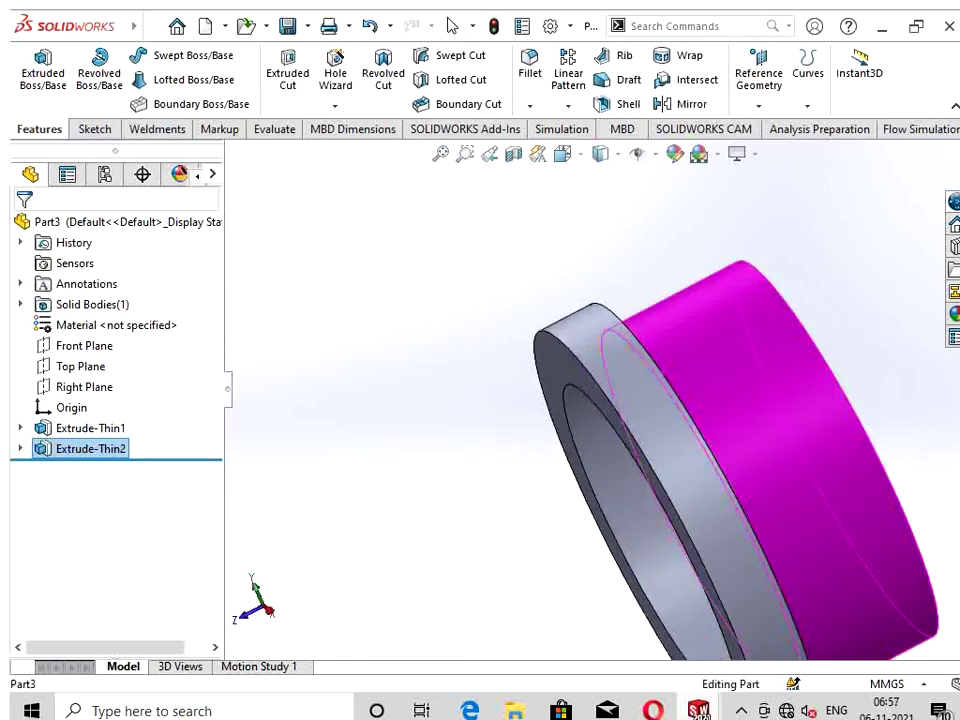
pyautogui.rightClick(80, 428)
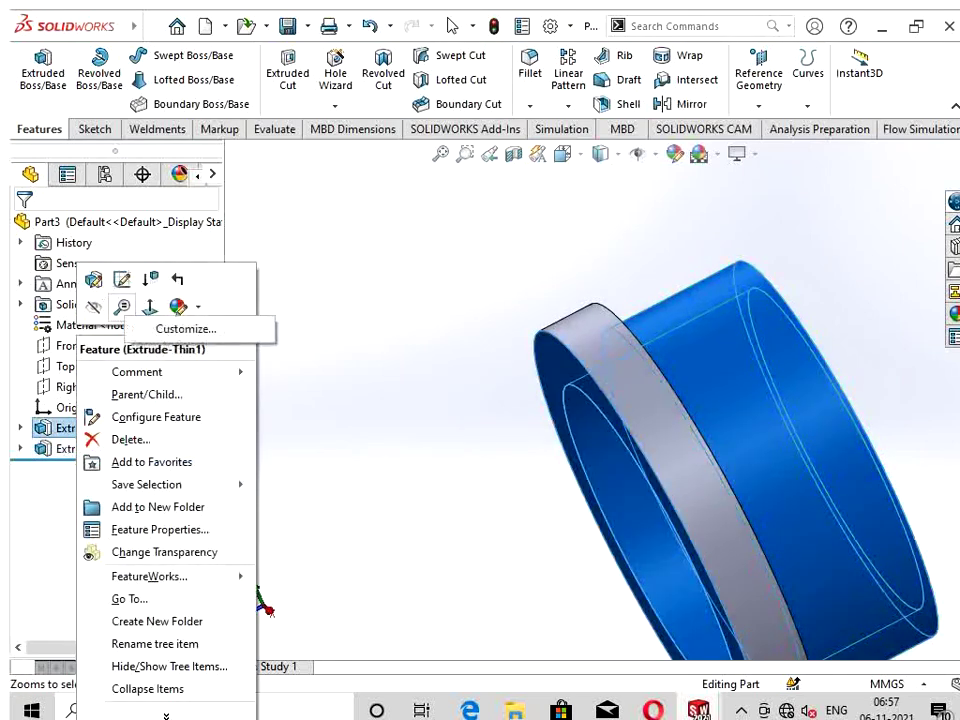
pyautogui.press('Escape')
pyautogui.rightClick(140, 325)
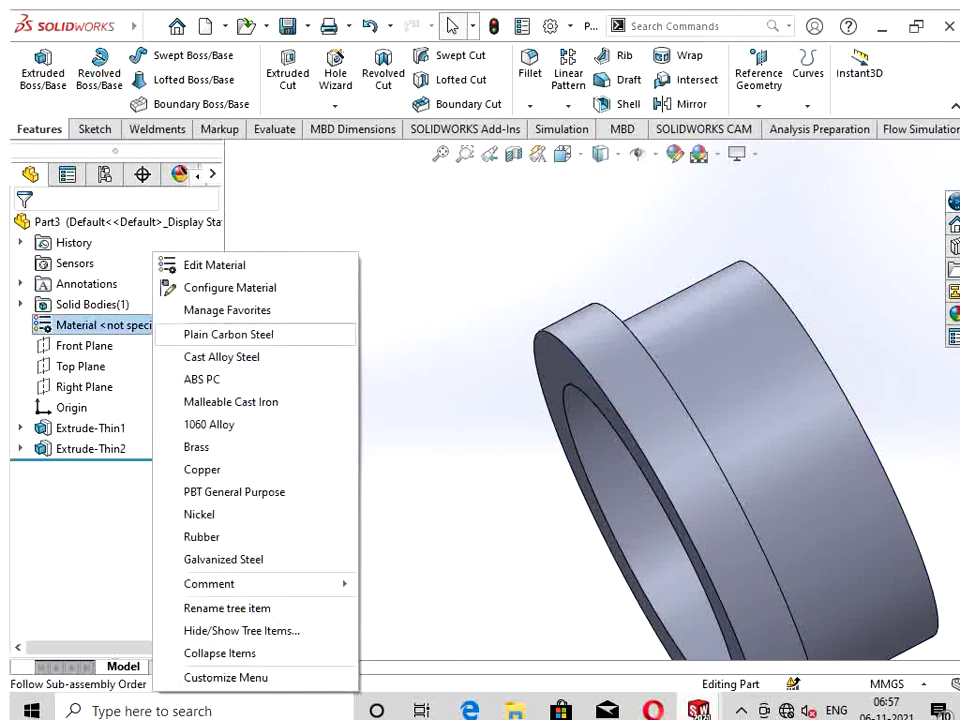
pyautogui.click(221, 357)
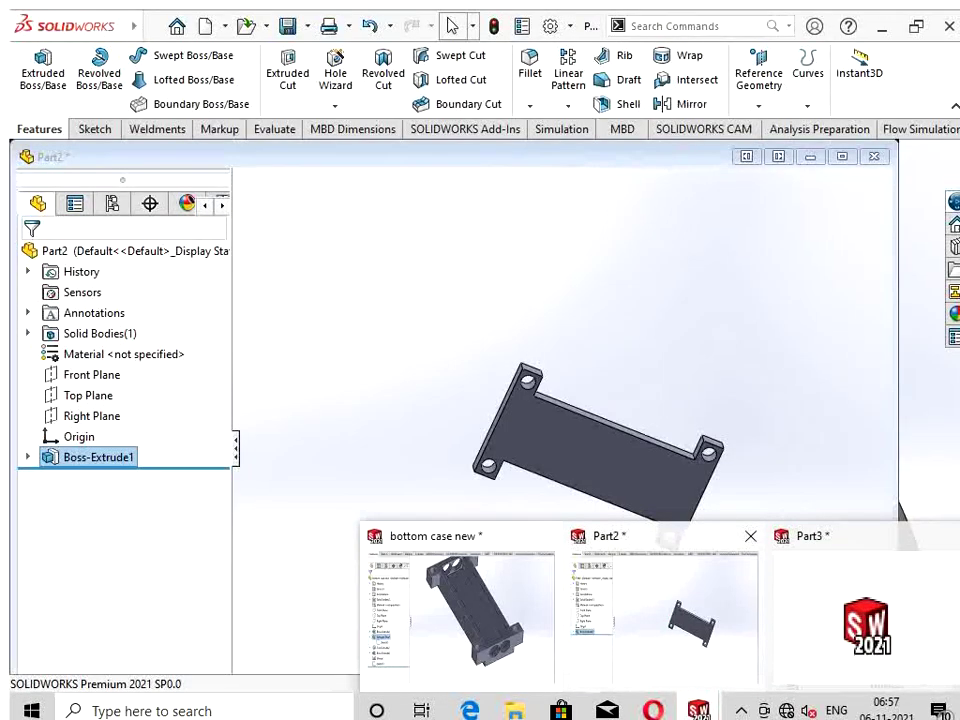
# Step: Assign Plain Carbon Steel to Part2, then bring up the bottom case new part's material list
pyautogui.click(663, 605)
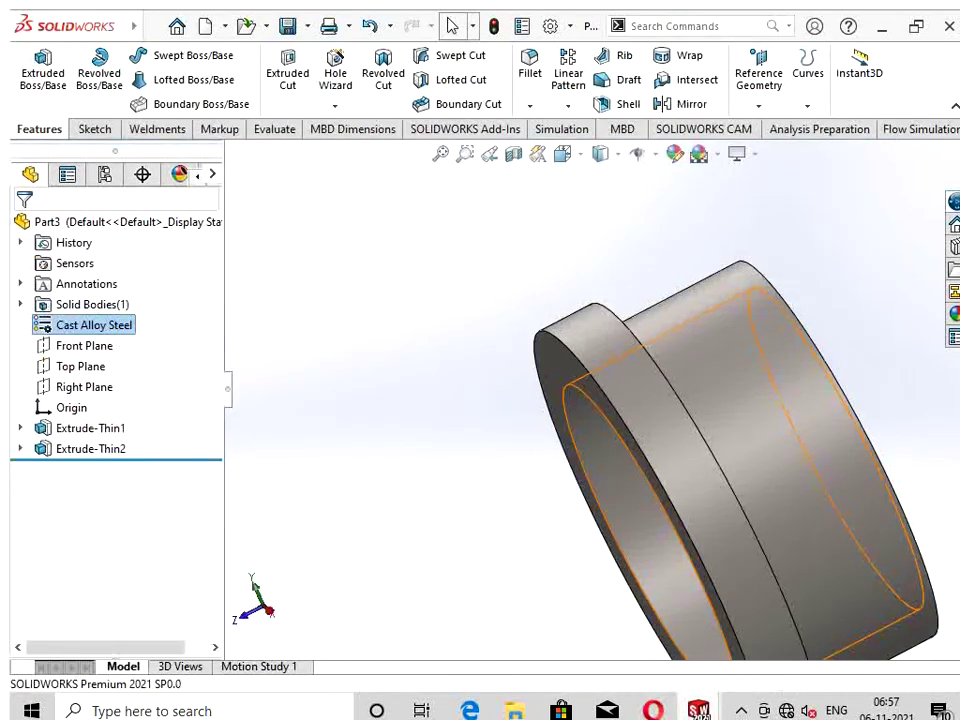
pyautogui.rightClick(124, 330)
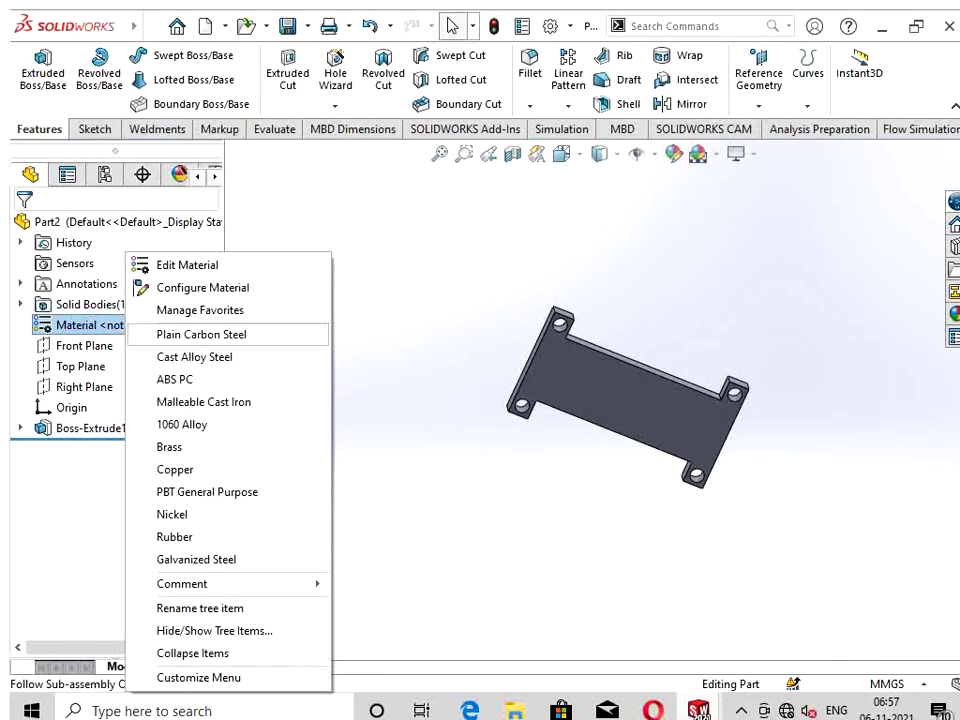
pyautogui.click(201, 334)
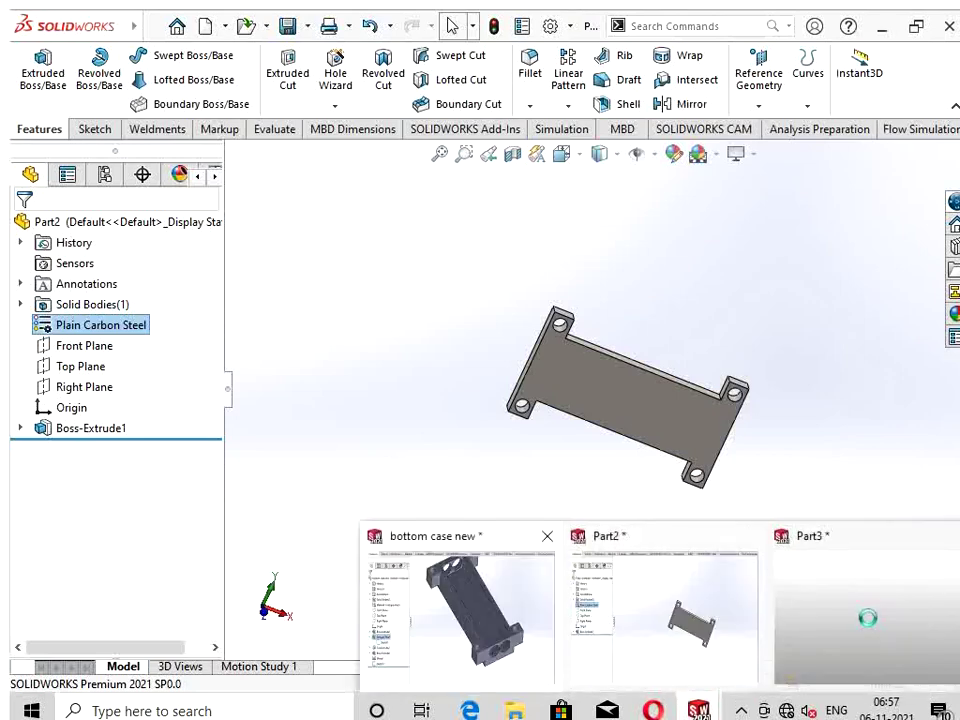
pyautogui.hotkey('ctrl', 'Tab')
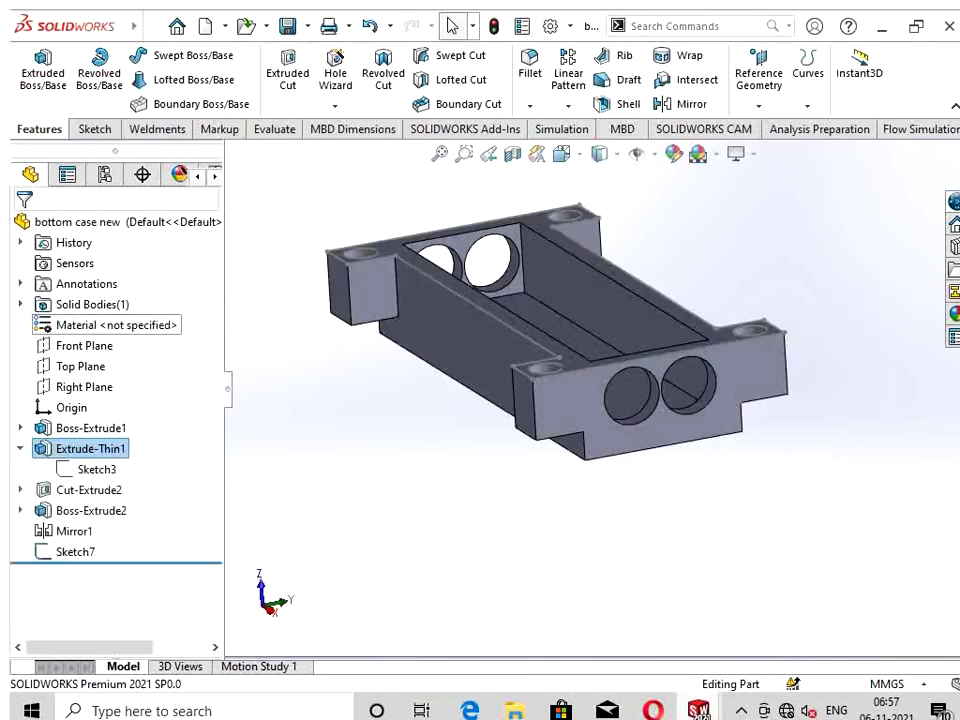
pyautogui.rightClick(100, 325)
pyautogui.press('Escape')
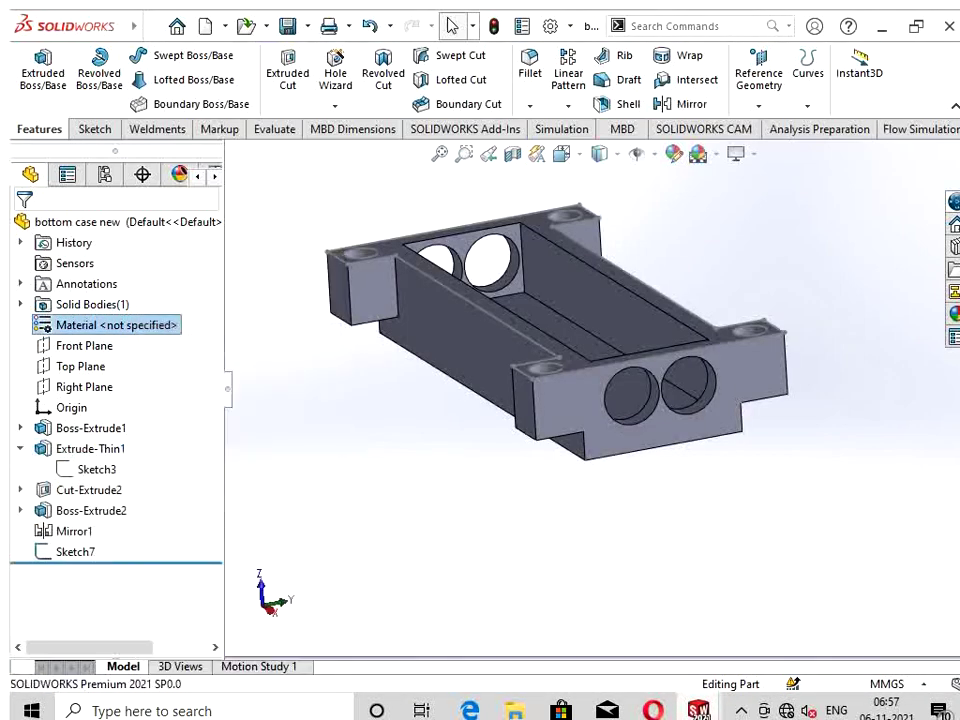
pyautogui.scroll(3, 590, 385)
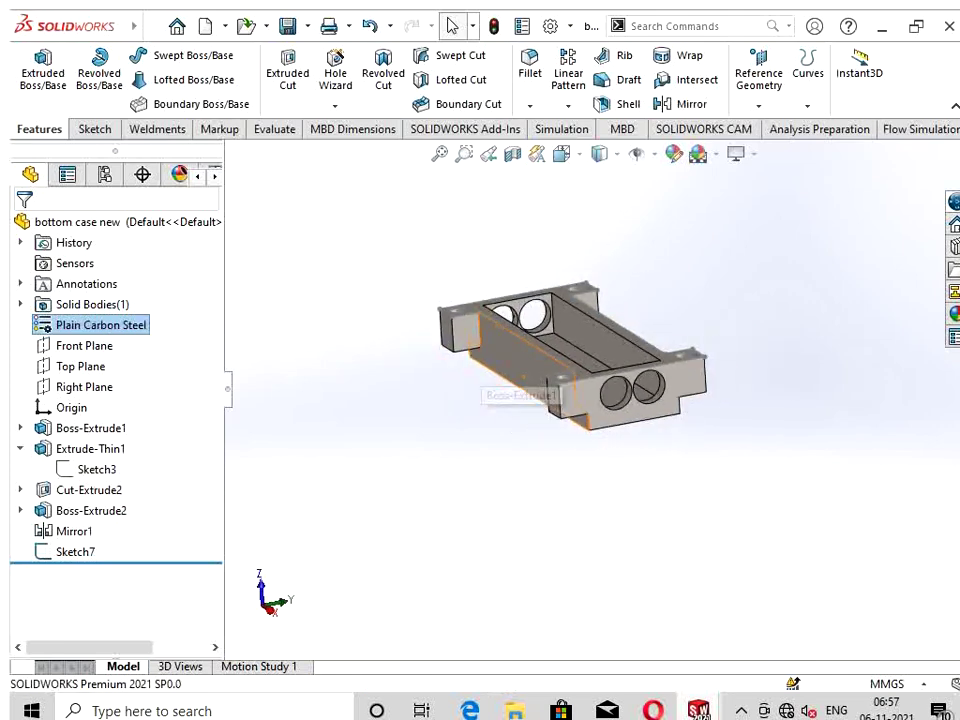
# Step: Look at the new empty assembly, skipping the welcome screen and component insertion
pyautogui.click(176, 26)
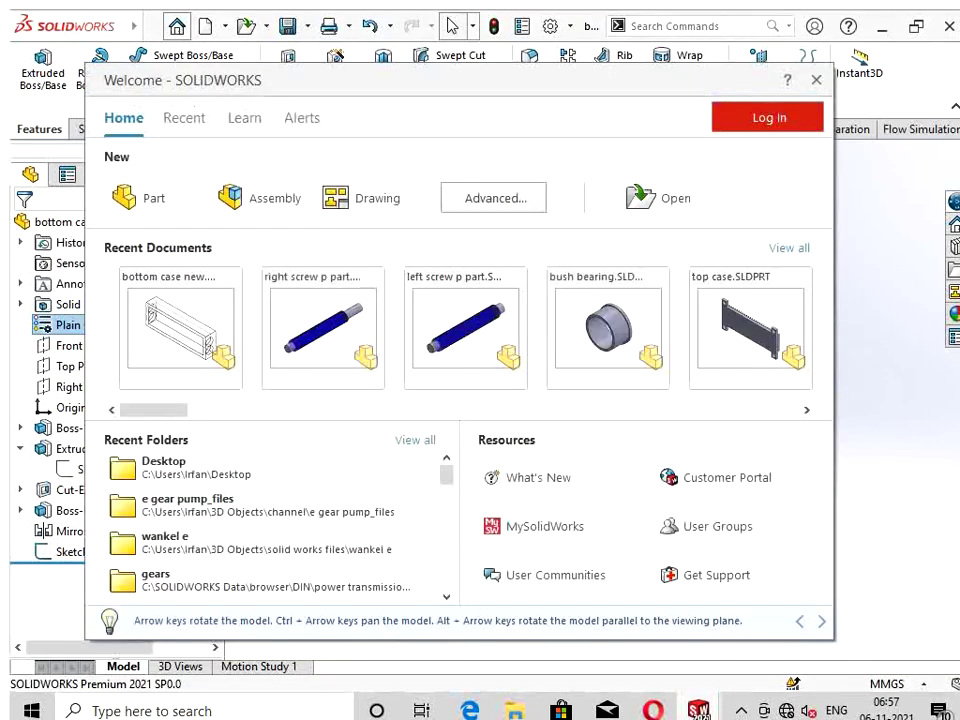
pyautogui.press('Escape')
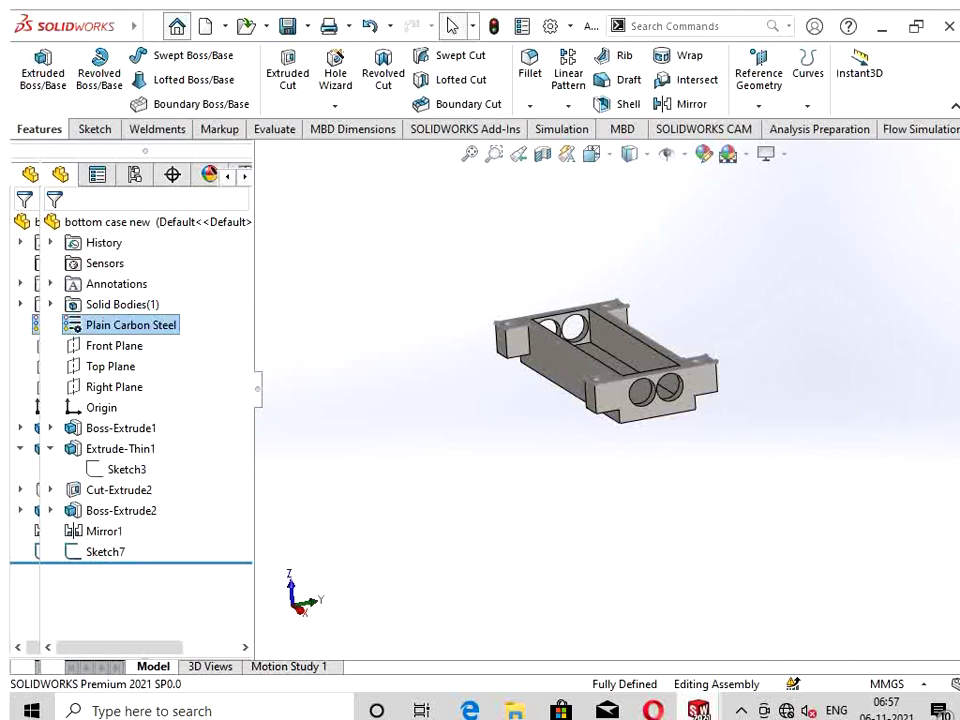
pyautogui.hotkey('ctrl', 'Tab')
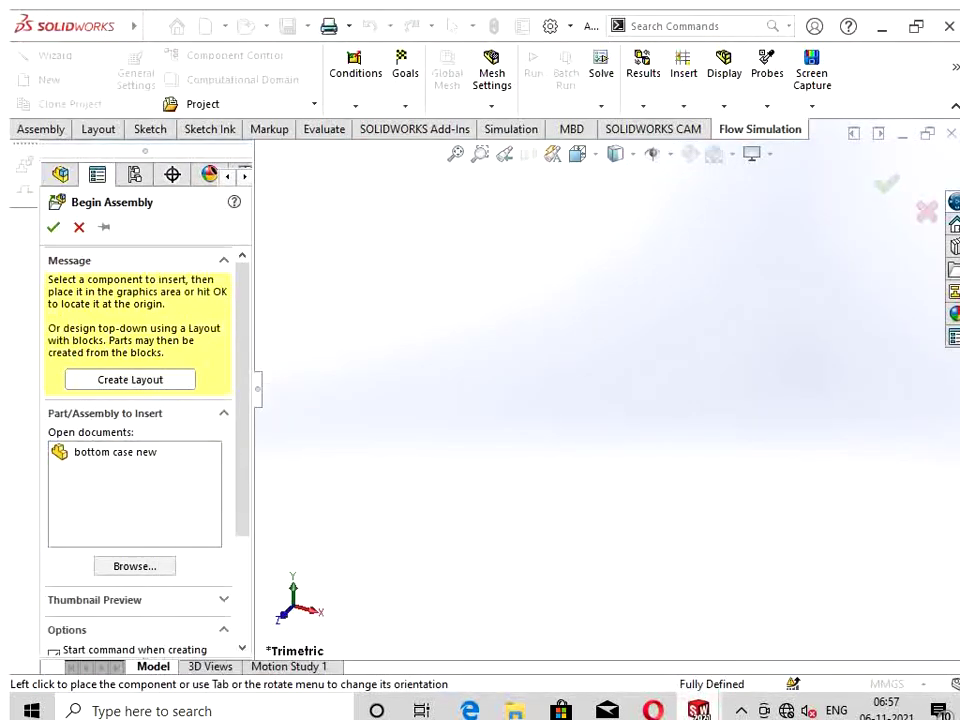
pyautogui.press('Escape')
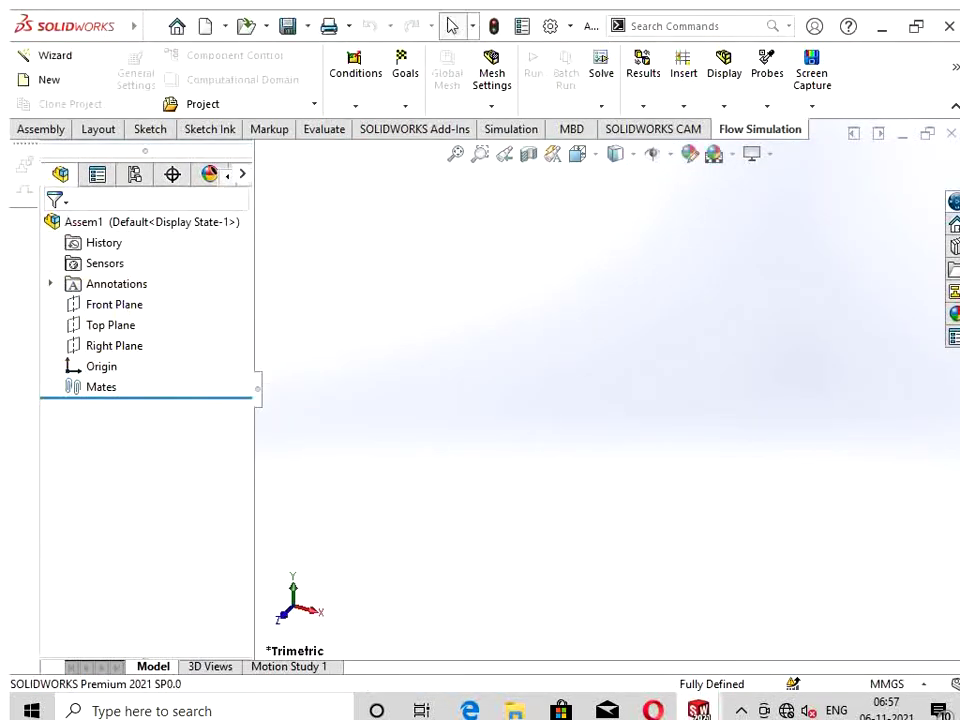
# Step: Return to Part2 in isometric view and bring up options for the plate's long side face
pyautogui.click(460, 600)
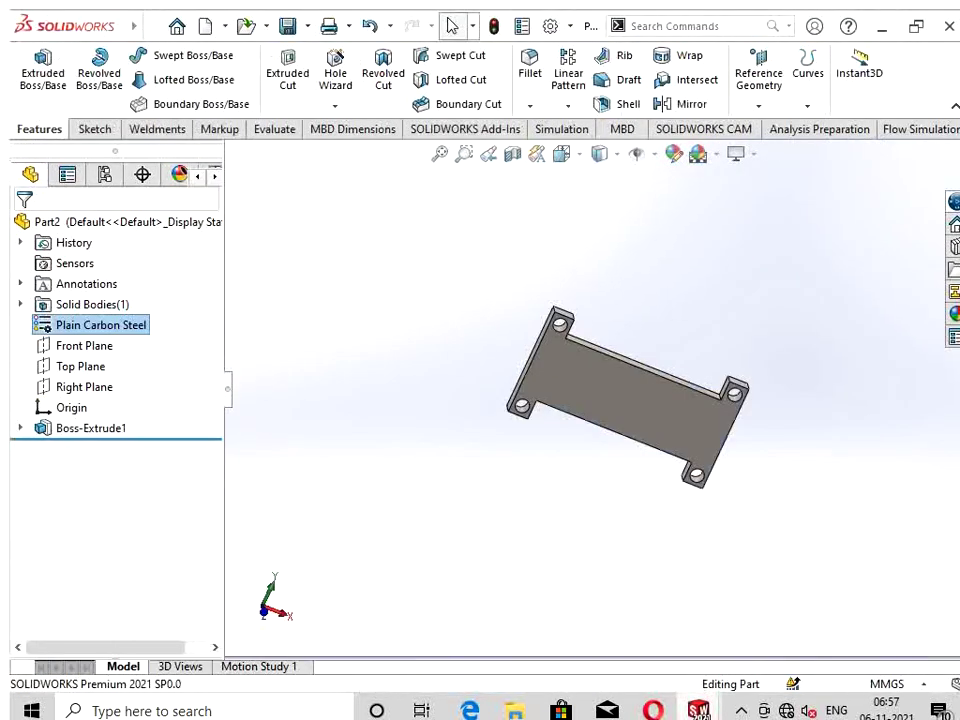
pyautogui.hotkey('ctrl', '7')
pyautogui.scroll(-3, 557, 333)
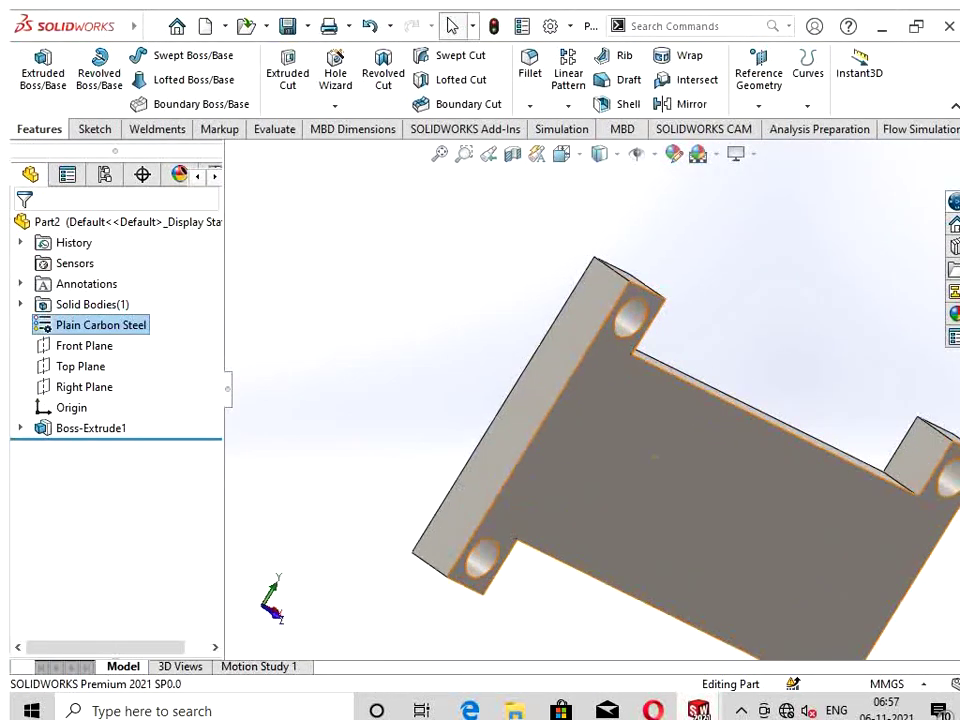
pyautogui.rightClick(550, 332)
# Step: Sketch a corner rectangle on the side face beside the plate's edge, with hidden edges shown
pyautogui.click(592, 190)
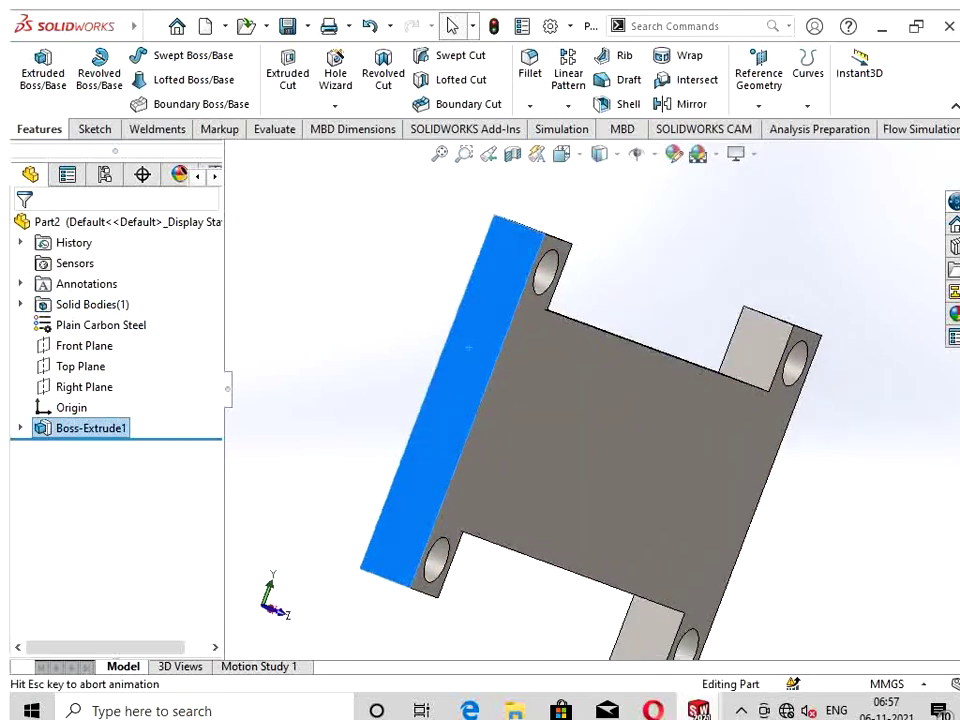
pyautogui.click(149, 79)
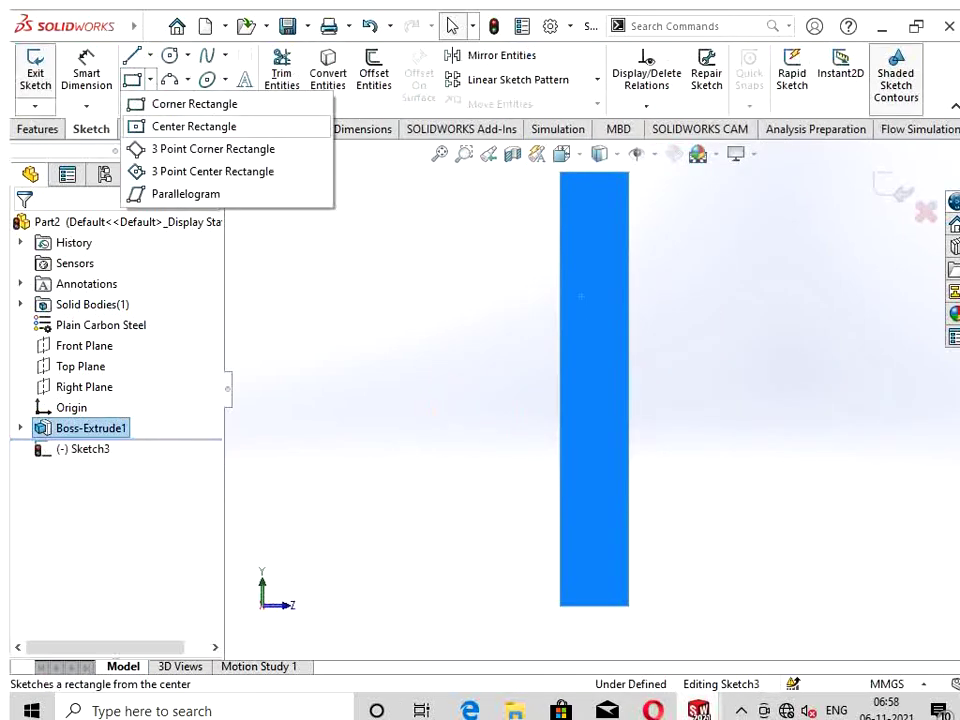
pyautogui.click(190, 104)
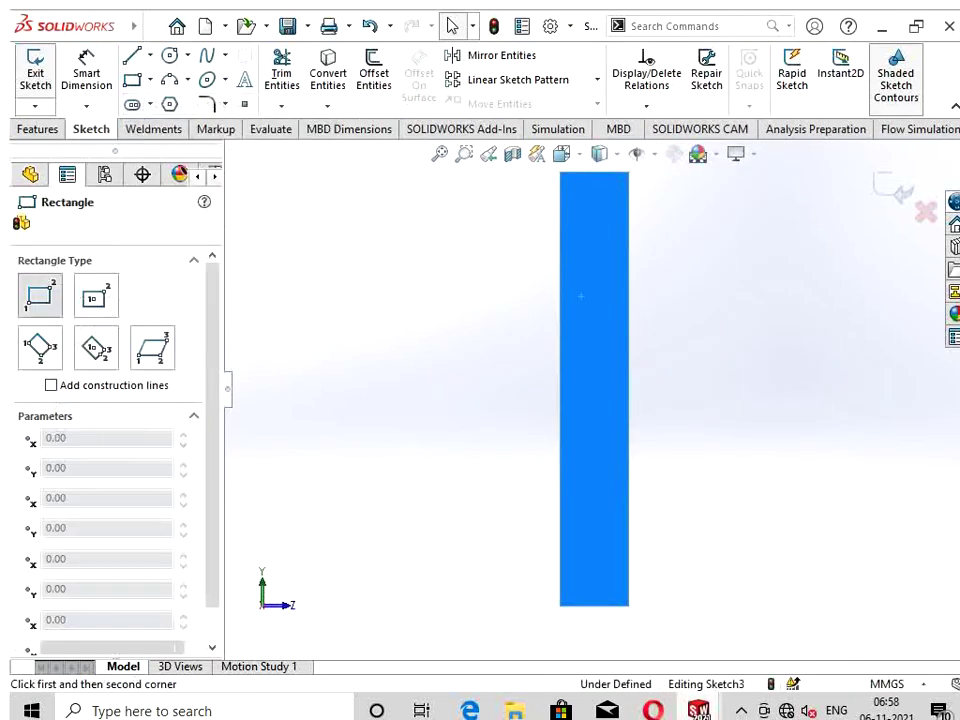
pyautogui.click(600, 154)
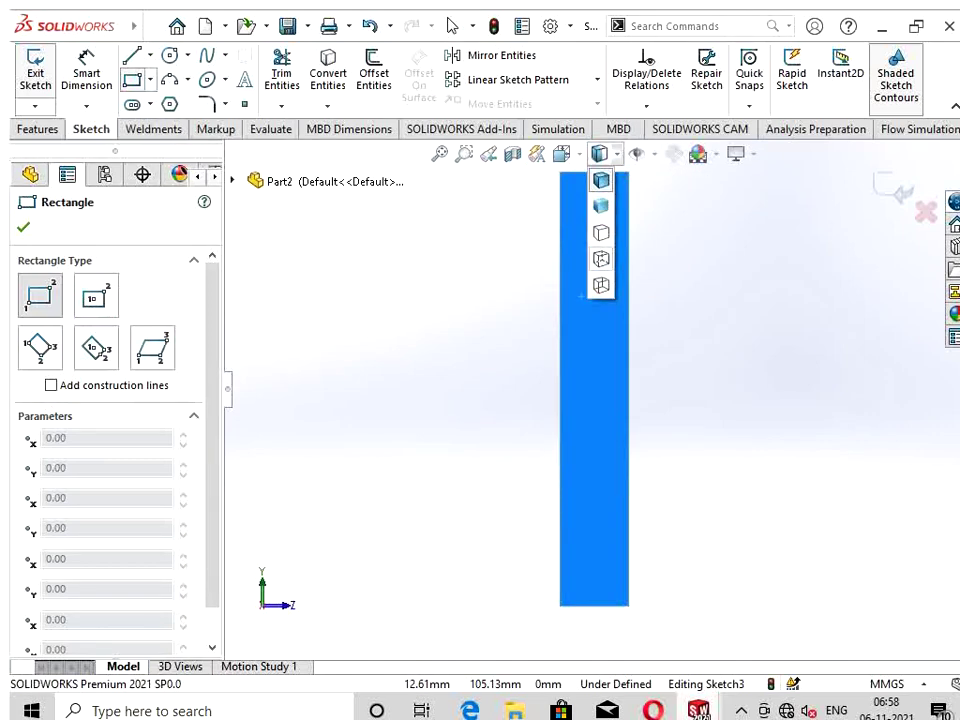
pyautogui.click(601, 258)
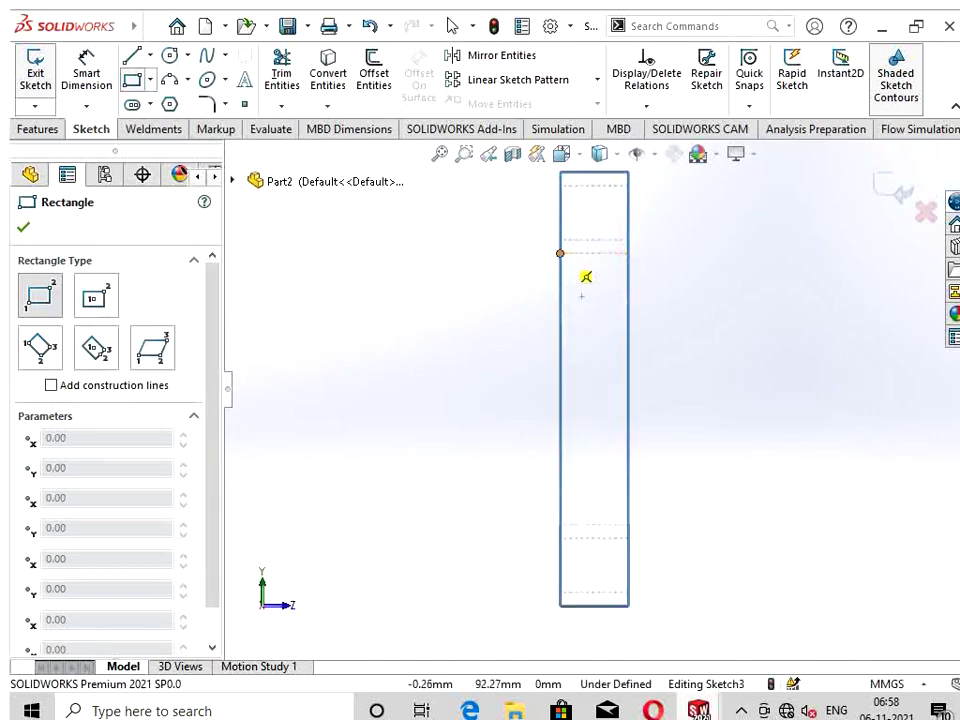
pyautogui.click(560, 253)
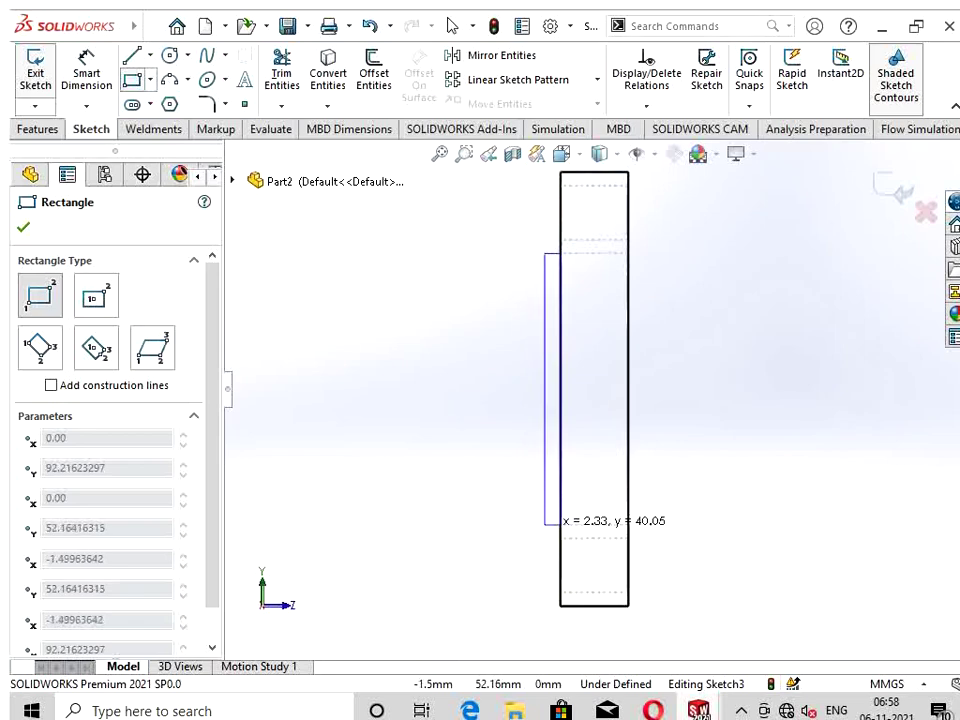
pyautogui.click(560, 522)
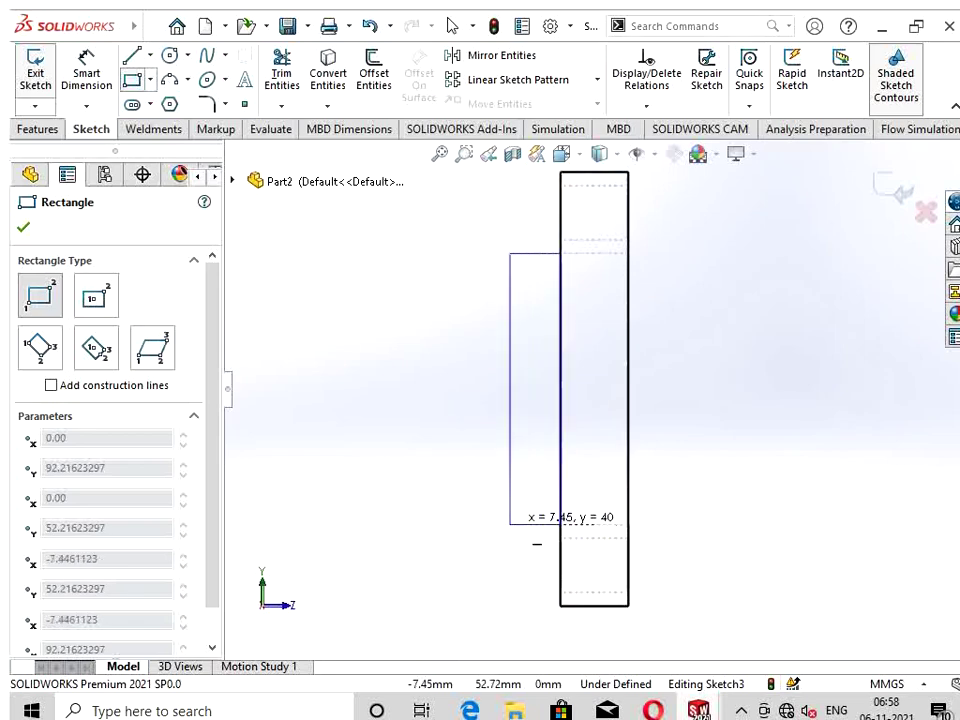
pyautogui.click(510, 523)
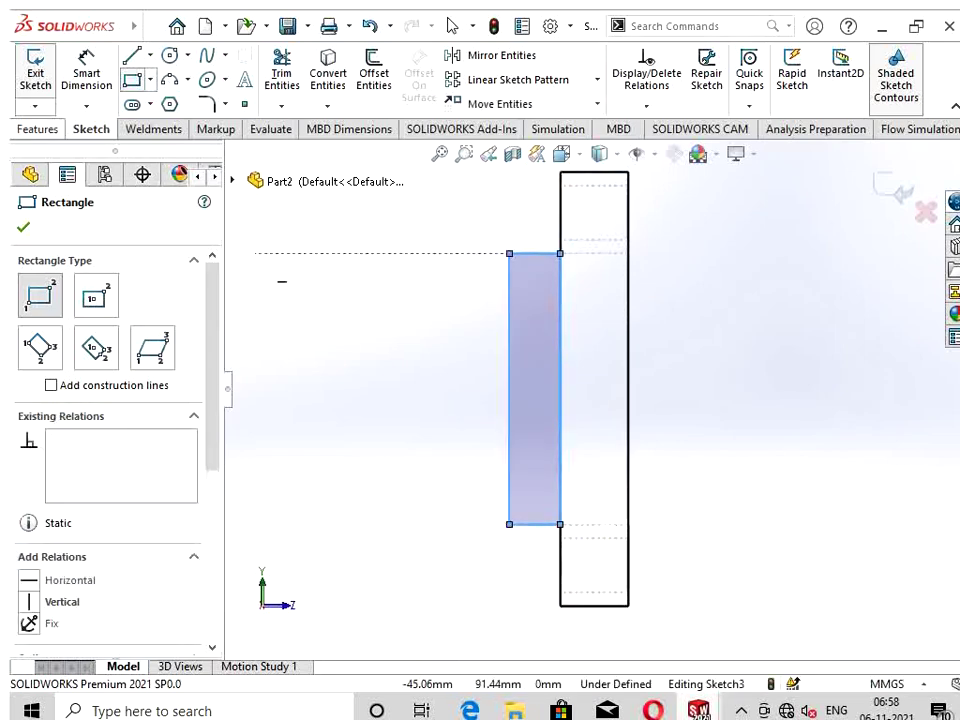
# Step: Extrude the rectangle 0.5 mm in the reversed direction to form the fin
pyautogui.click(37, 129)
pyautogui.click(42, 70)
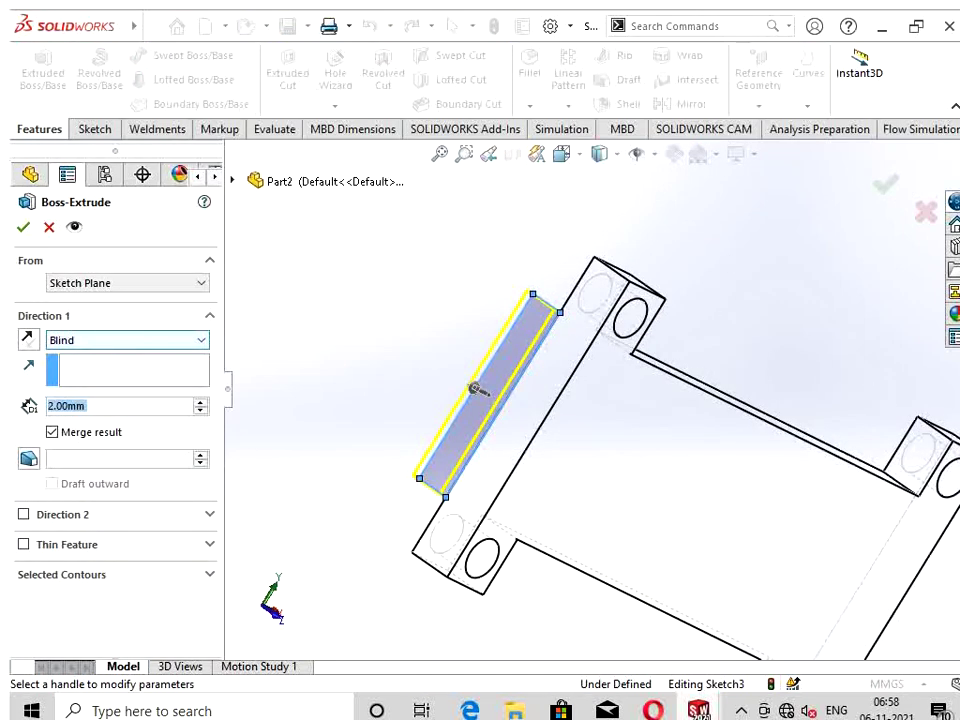
pyautogui.moveTo(475, 389); pyautogui.dragTo(500, 400)
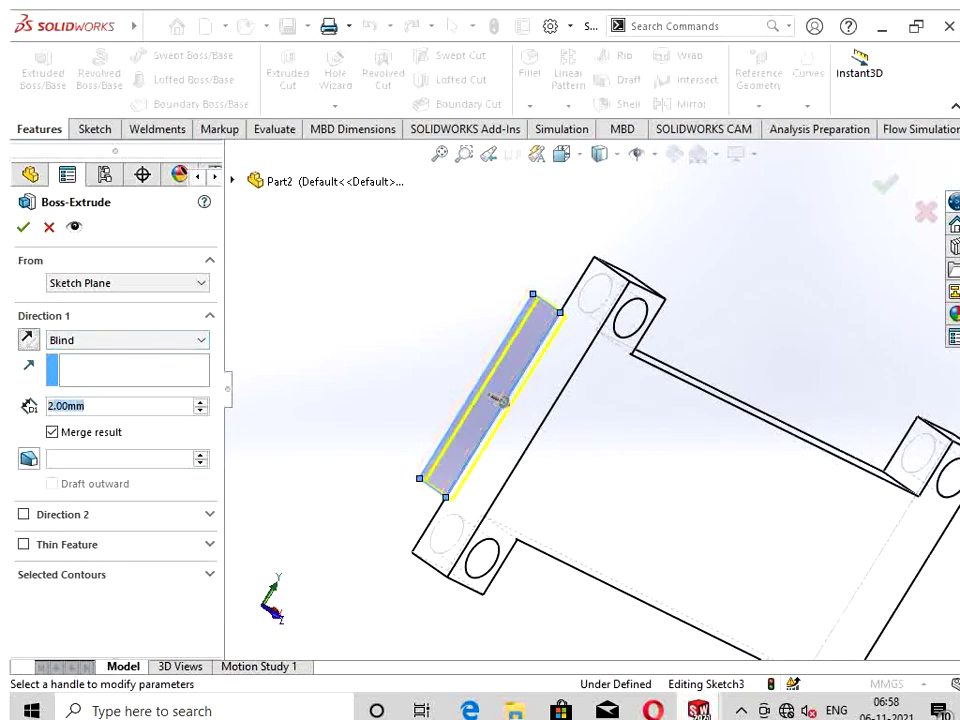
pyautogui.write('0.5')
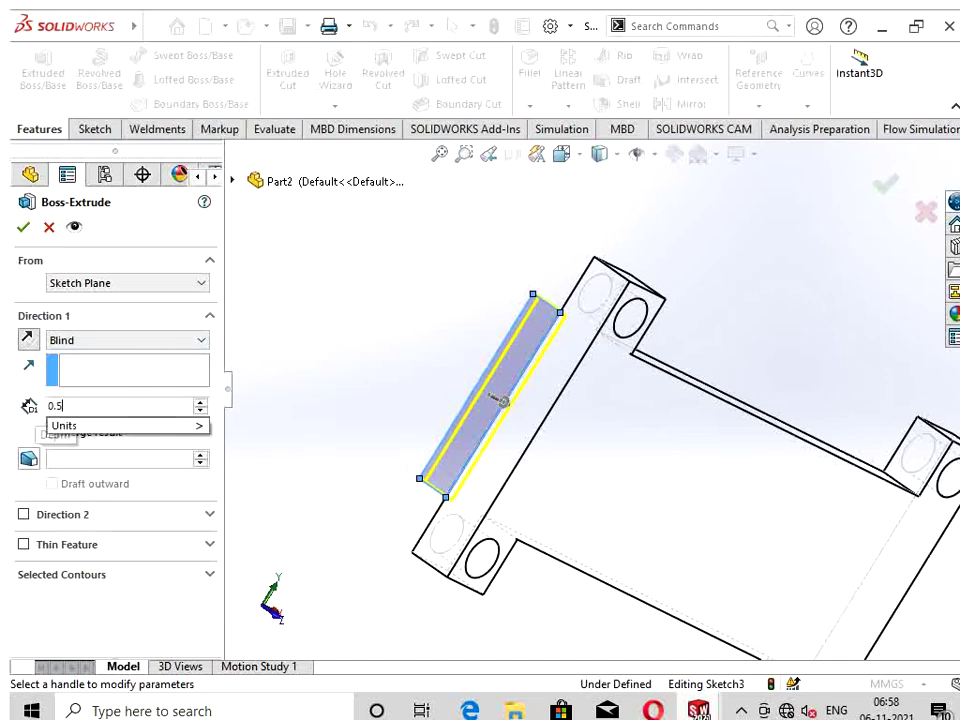
pyautogui.press('Return')
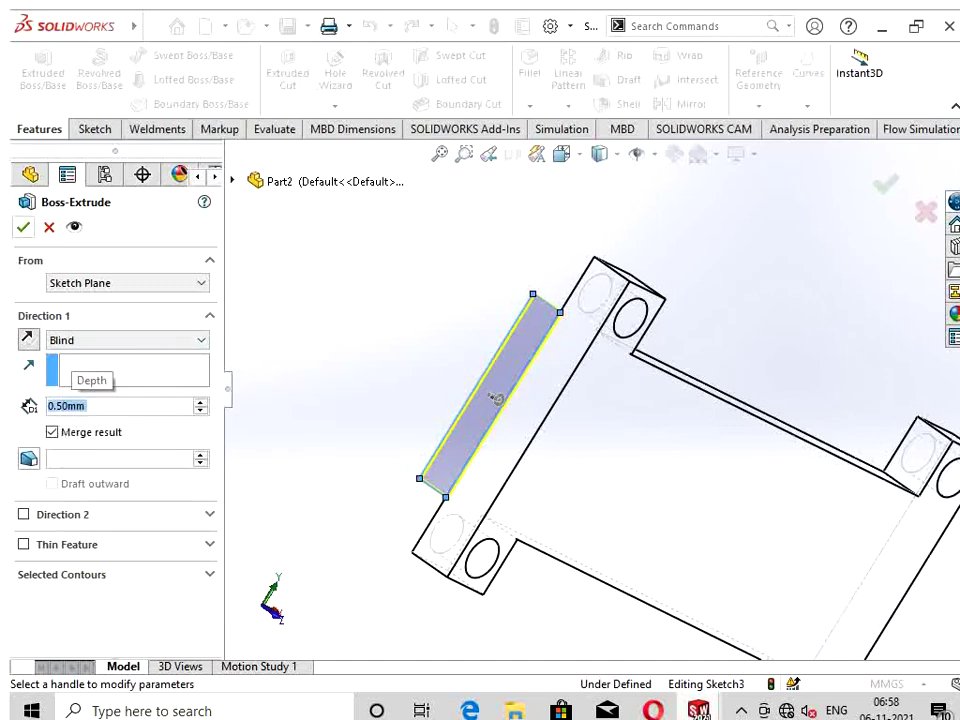
pyautogui.press('Return')
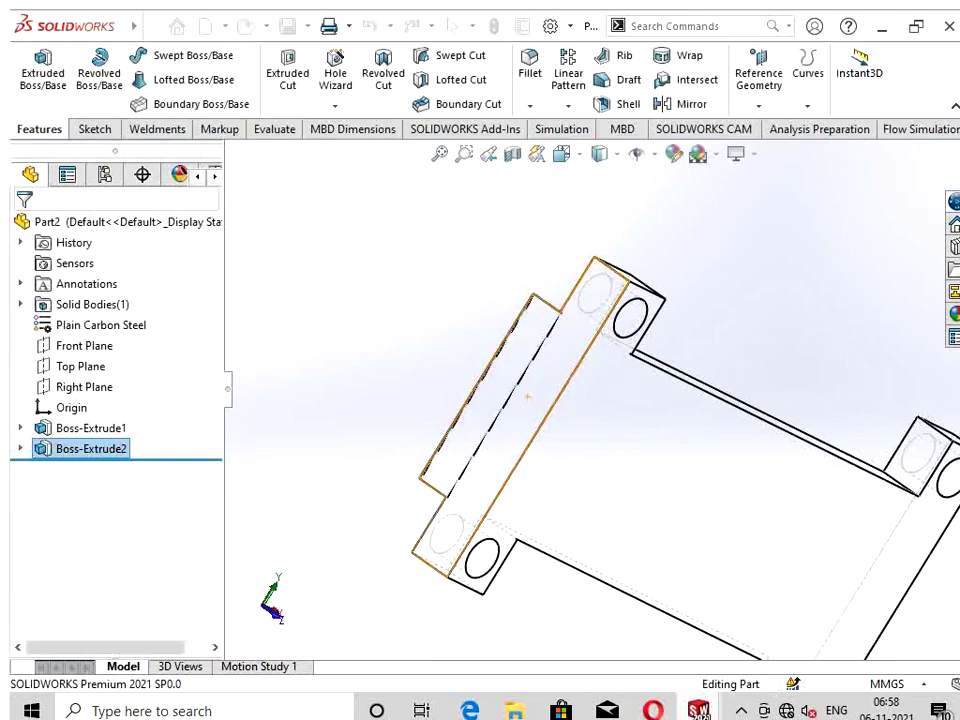
pyautogui.press('Left')
pyautogui.press('Left')
pyautogui.press('Left')
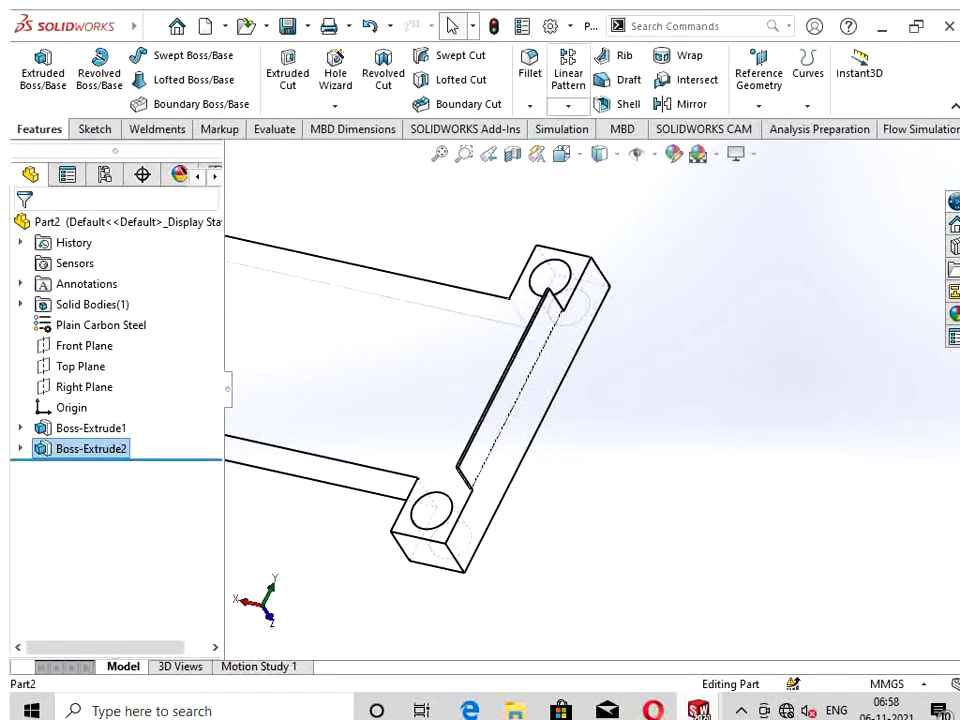
# Step: Linear-pattern the fin along the plate edge as 29 copies at 10 mm spacing
pyautogui.click(568, 72)
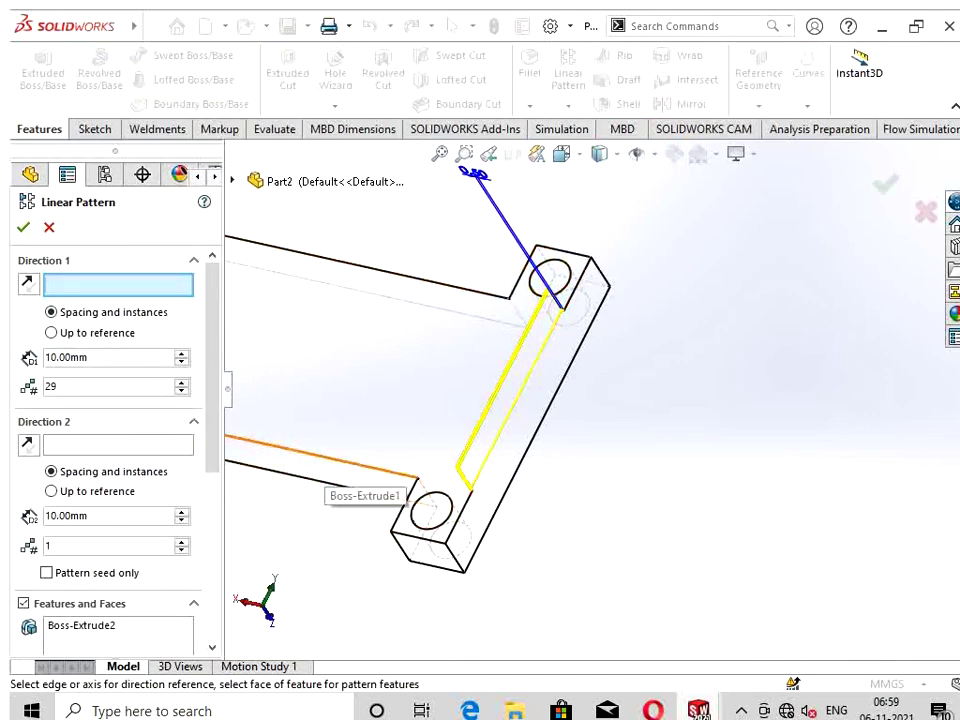
pyautogui.click(322, 457)
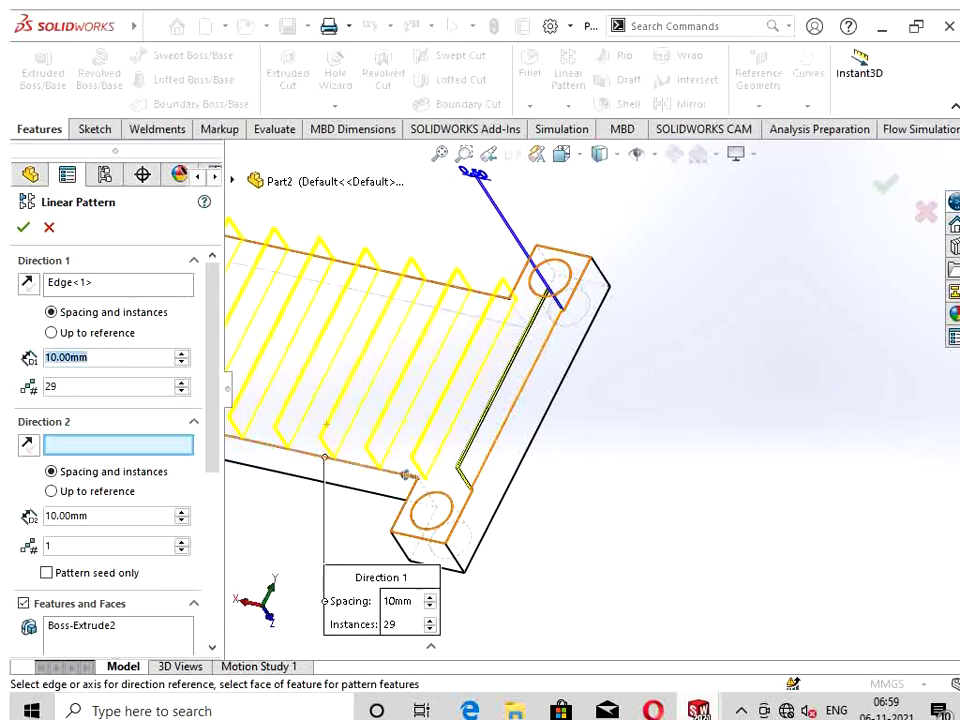
pyautogui.press('BackSpace')
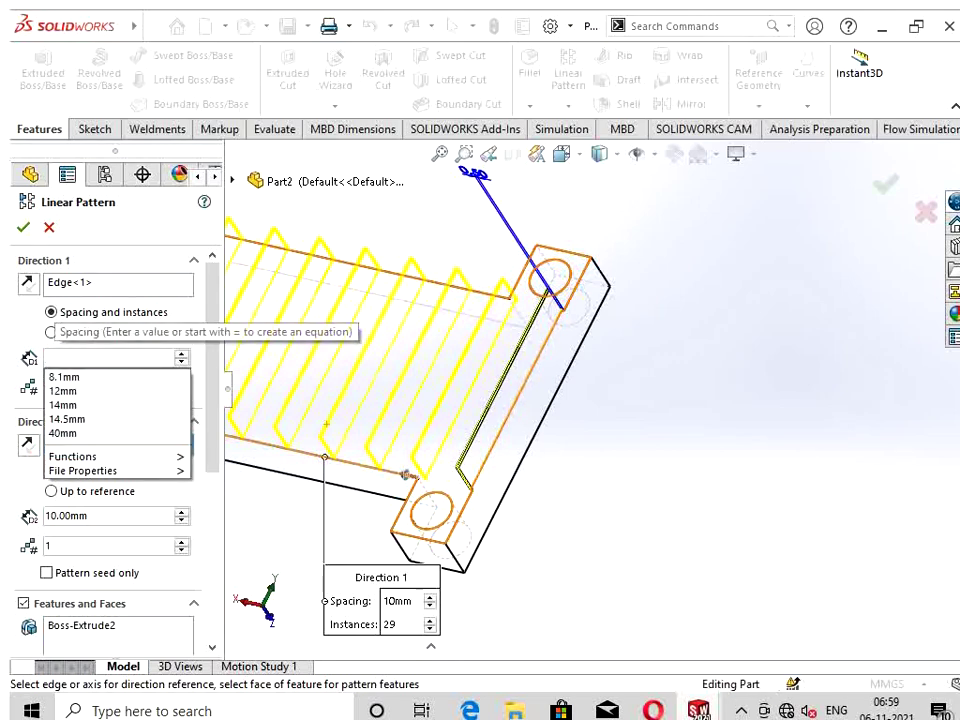
pyautogui.press('Return')
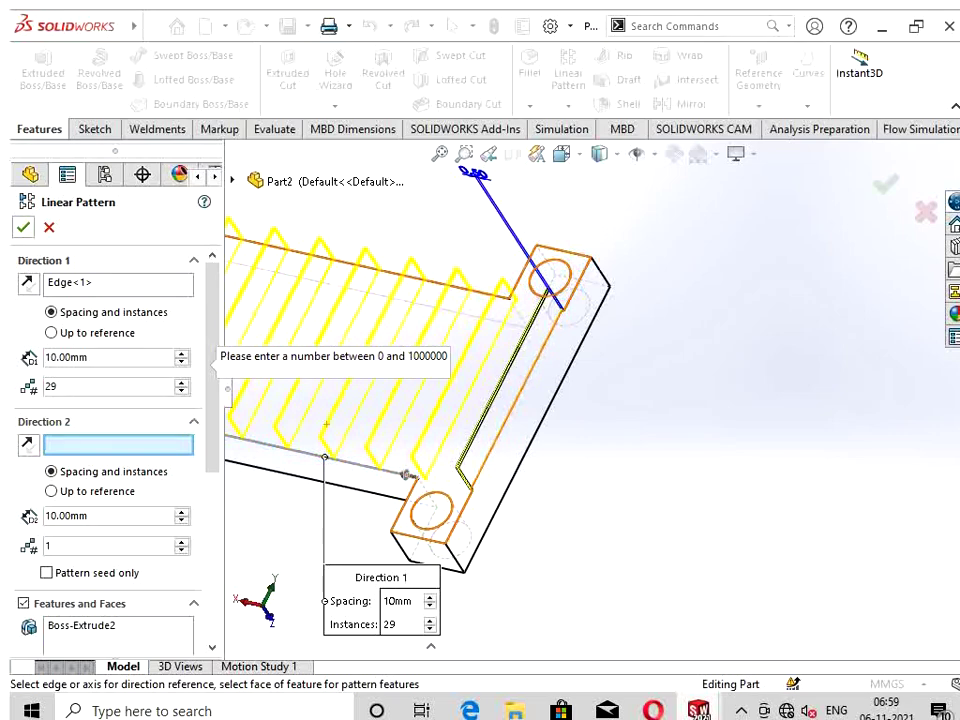
pyautogui.press('Return')
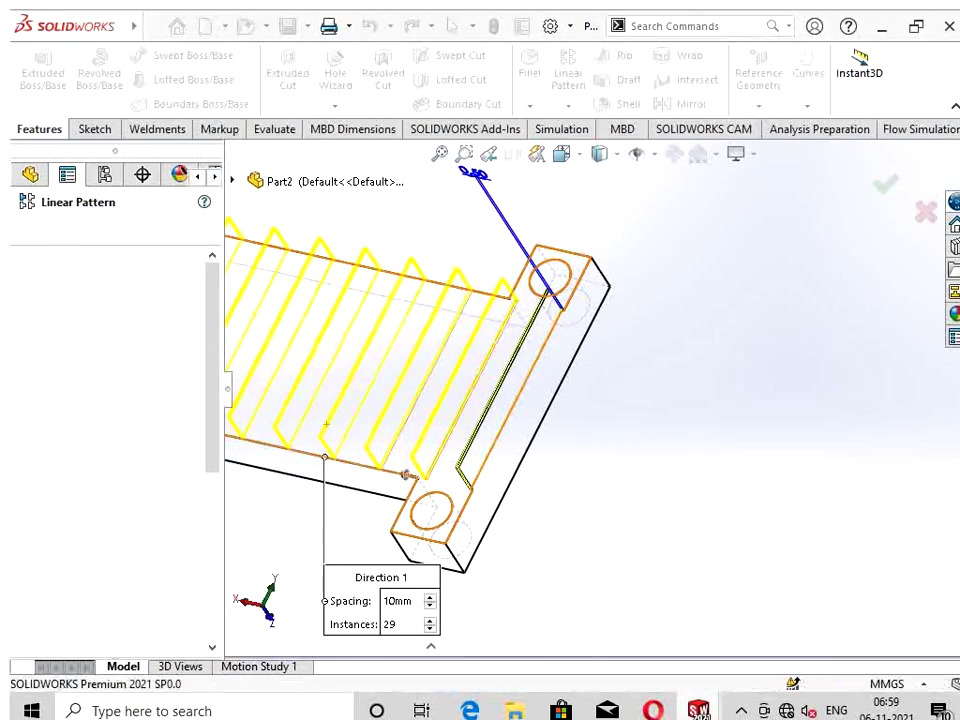
pyautogui.moveTo(380, 380); pyautogui.dragTo(420, 392, button='middle')
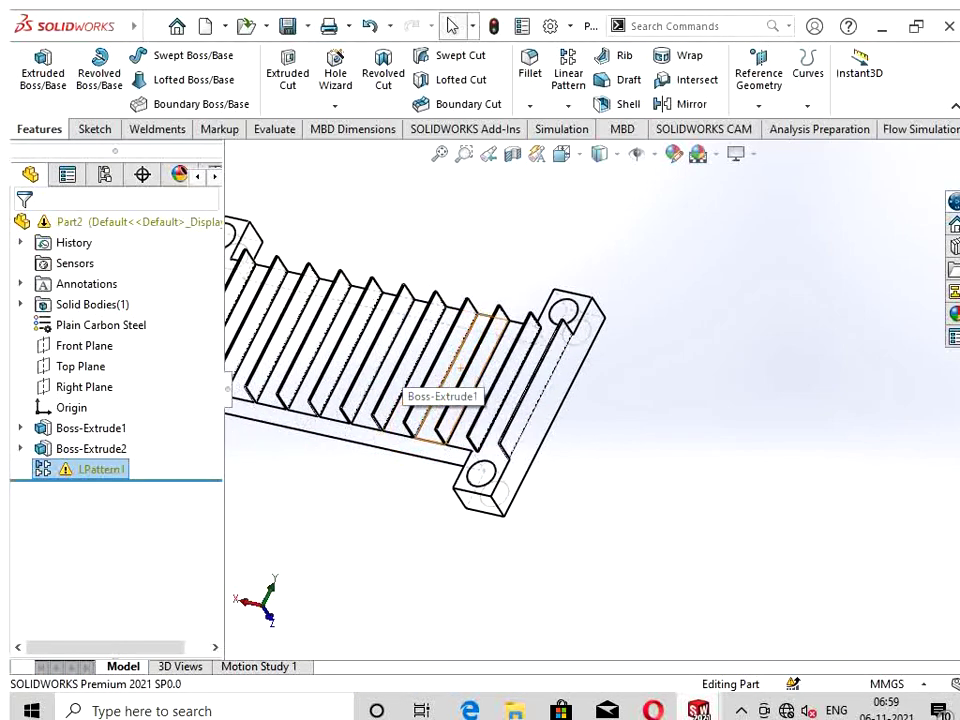
pyautogui.scroll(2, 594, 388)
pyautogui.scroll(1, 594, 388)
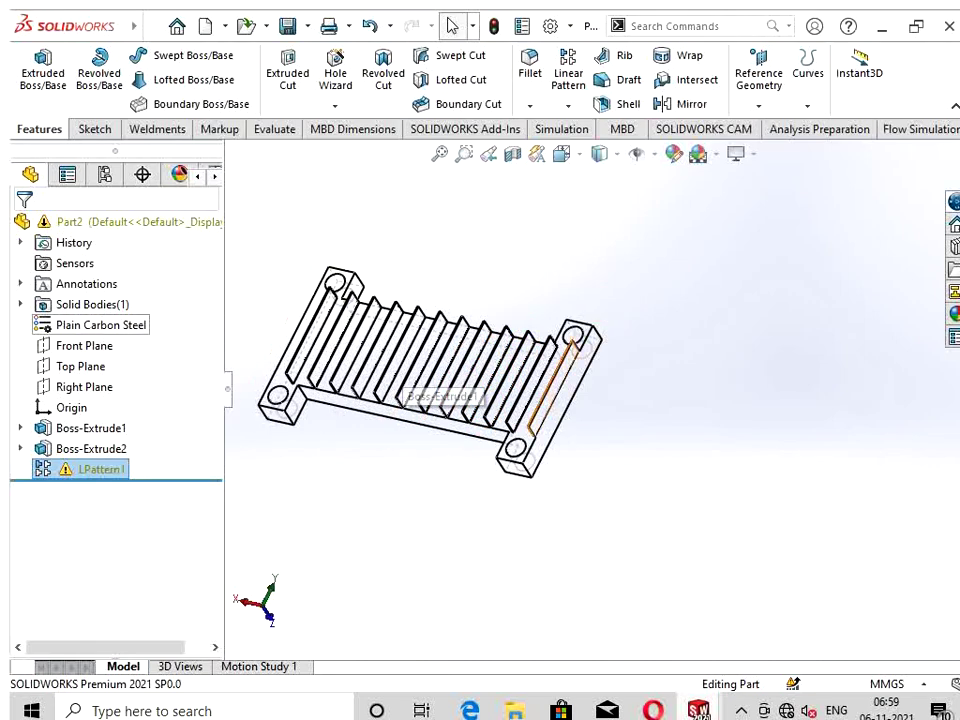
# Step: Edit LPattern1 to 5 mm spacing and 18 instances
pyautogui.rightClick(95, 469)
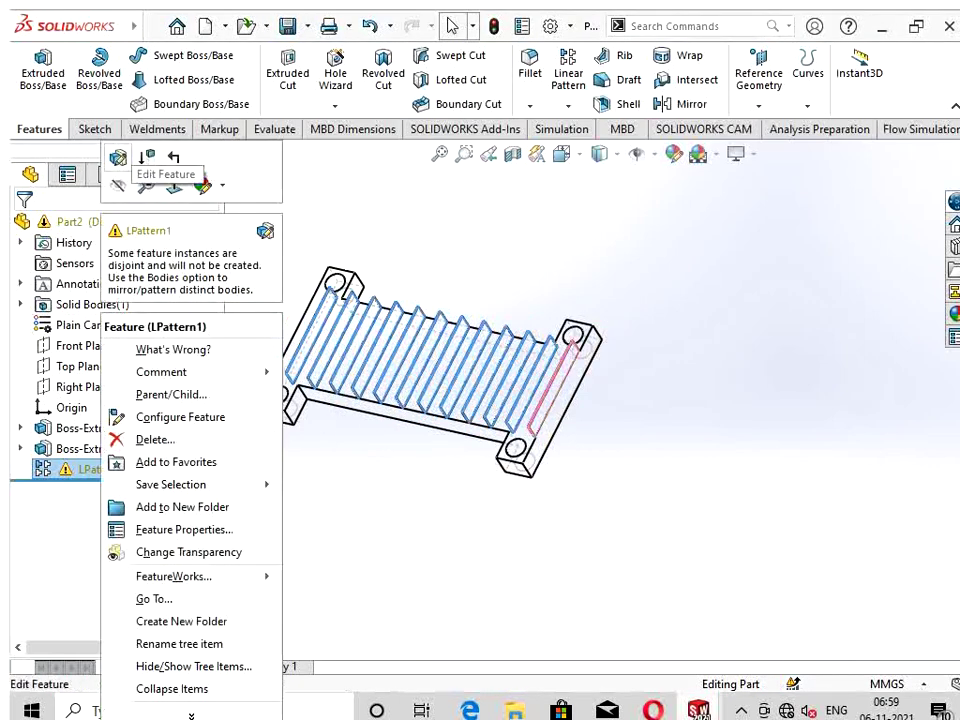
pyautogui.click(173, 157)
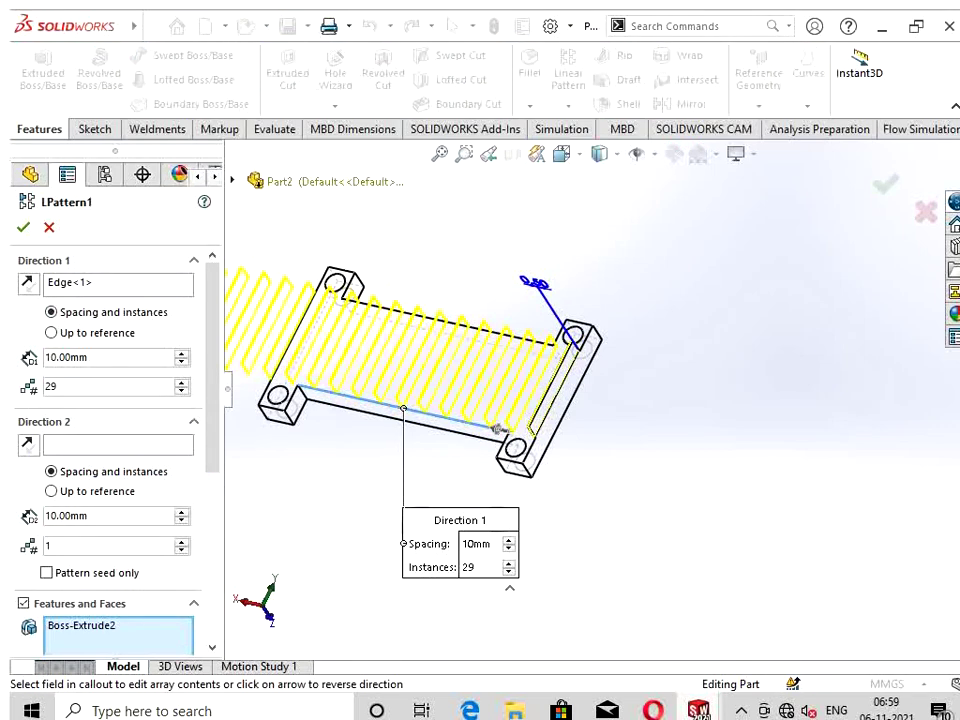
pyautogui.press('BackSpace')
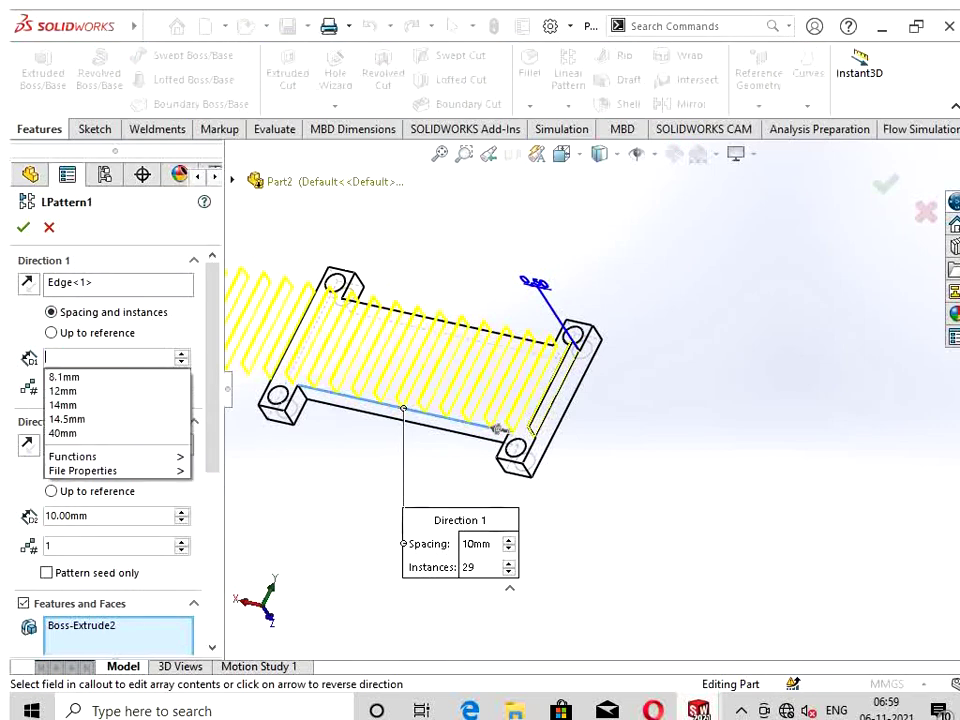
pyautogui.write('5')
pyautogui.press('Return')
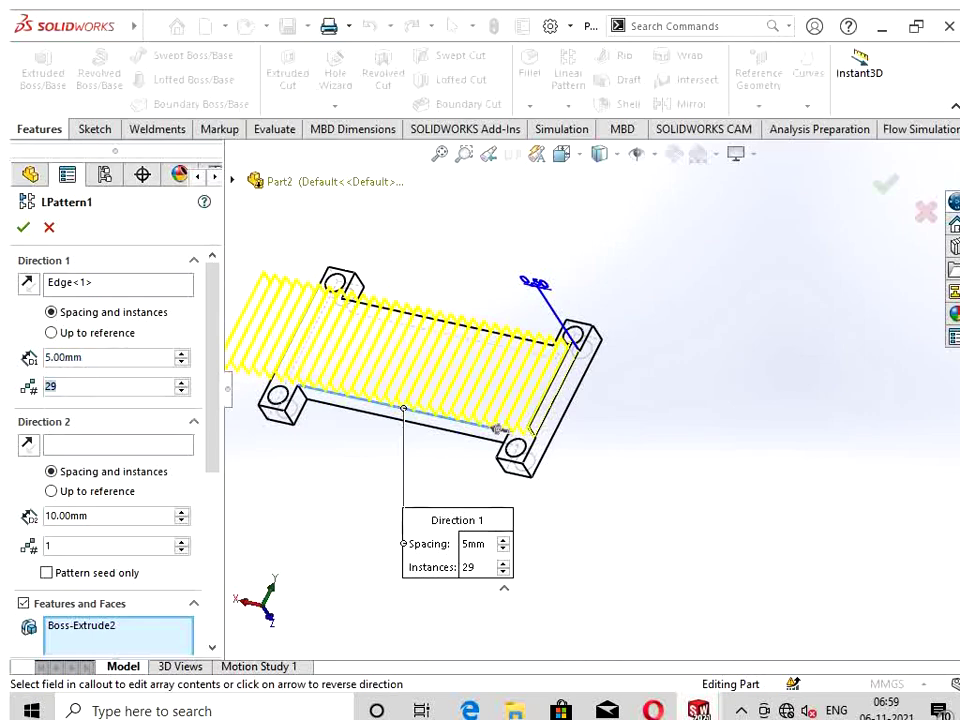
pyautogui.write('2')
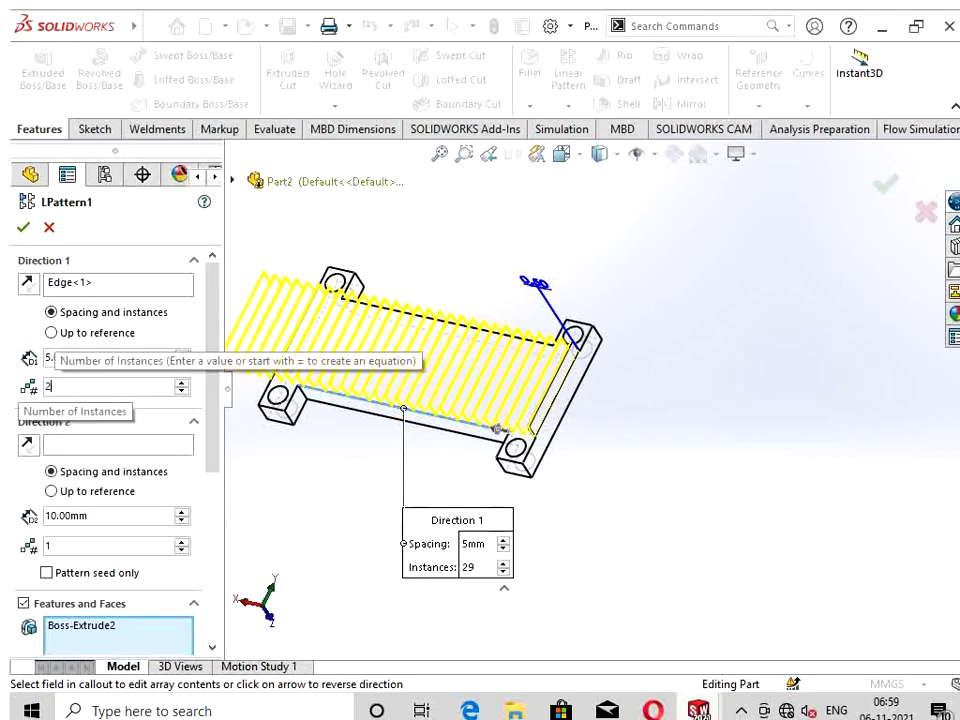
pyautogui.write('0')
pyautogui.press('Return')
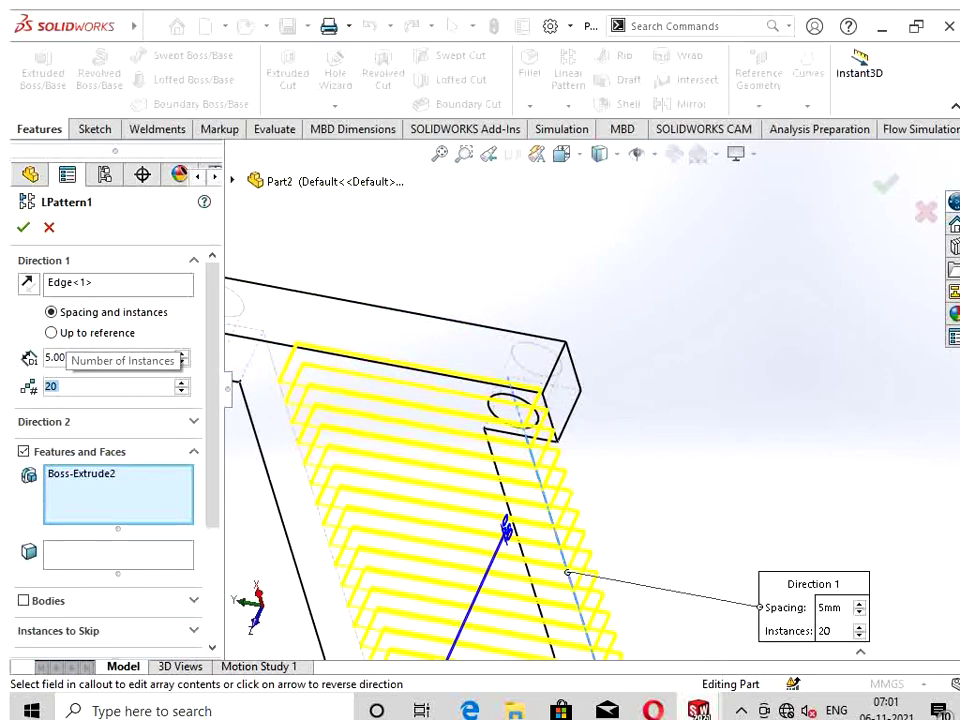
pyautogui.press('BackSpace')
pyautogui.write('18')
pyautogui.press('Return')
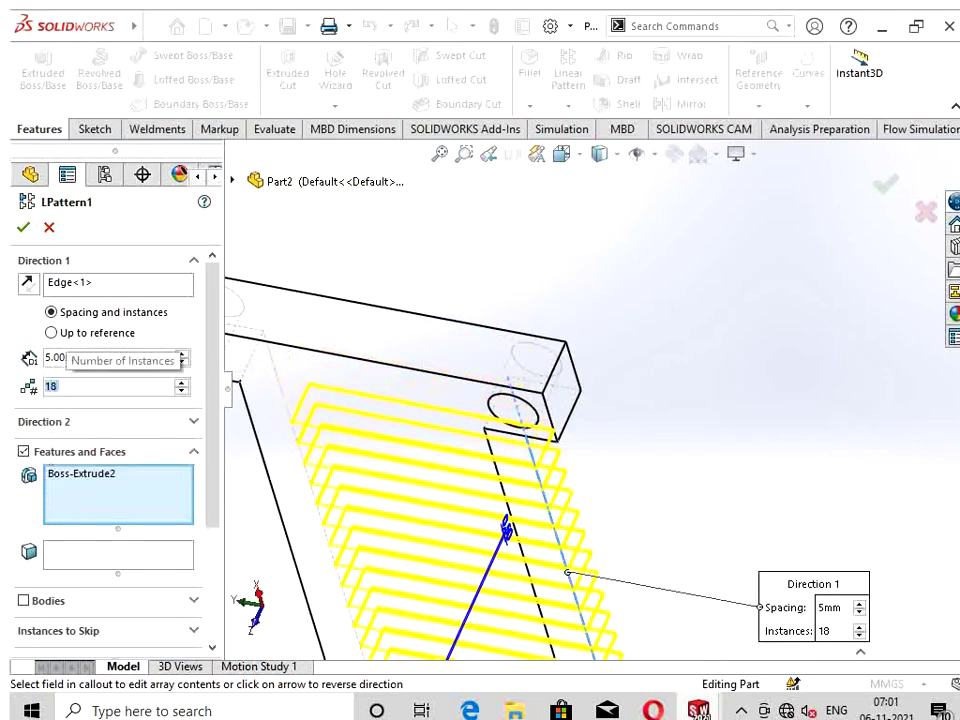
pyautogui.press('Return')
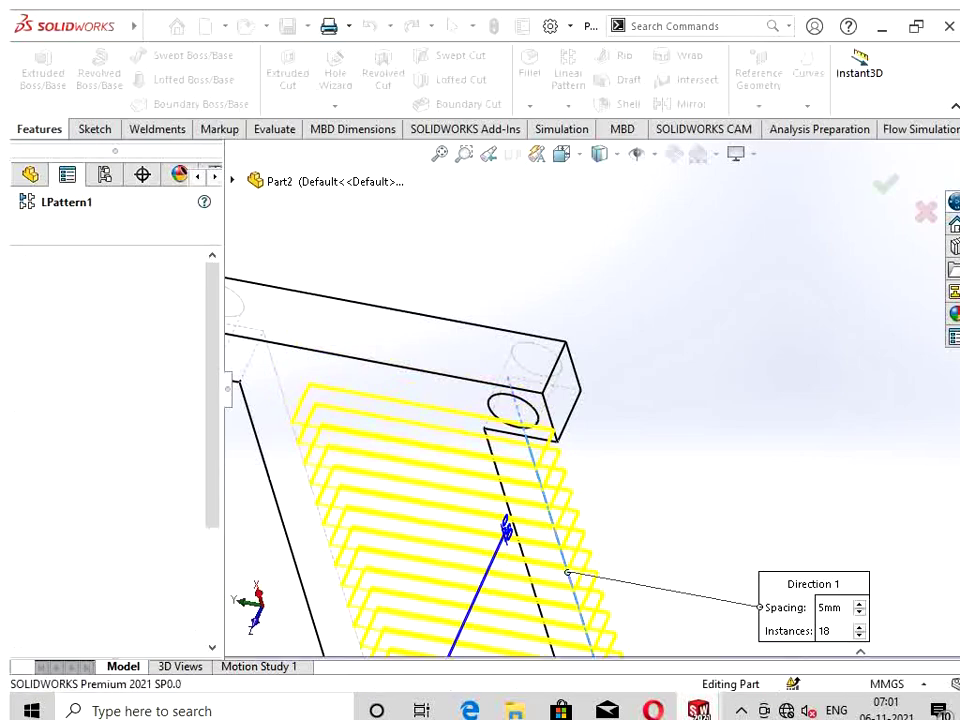
# Step: Sketch a circle on the plate face near its right end
pyautogui.click(340, 352)
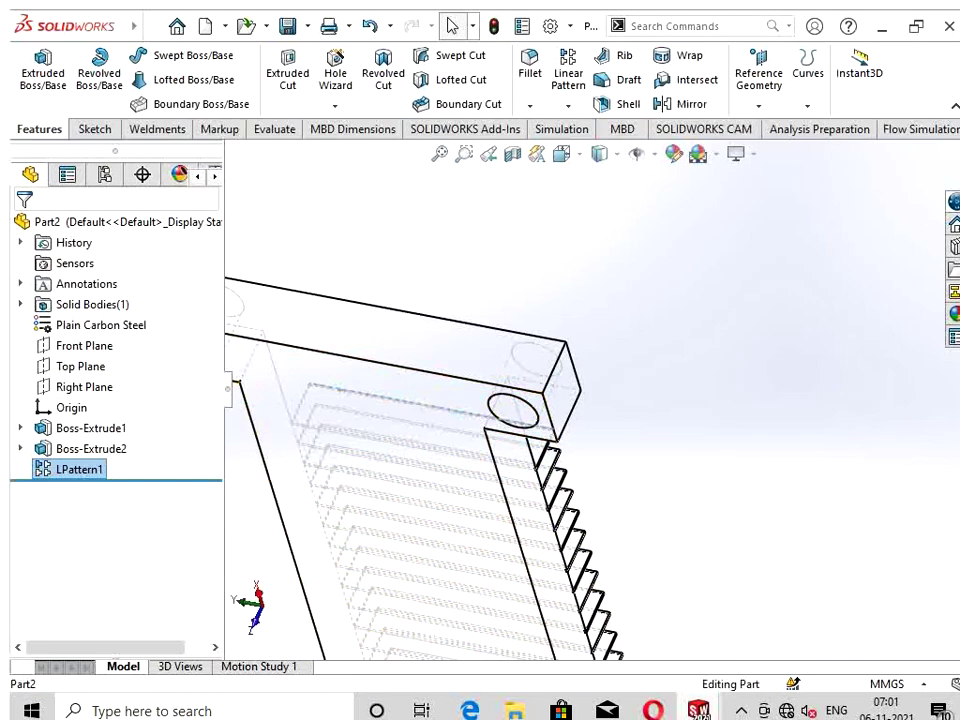
pyautogui.rightClick(340, 352)
pyautogui.press('Escape')
pyautogui.rightClick(380, 206)
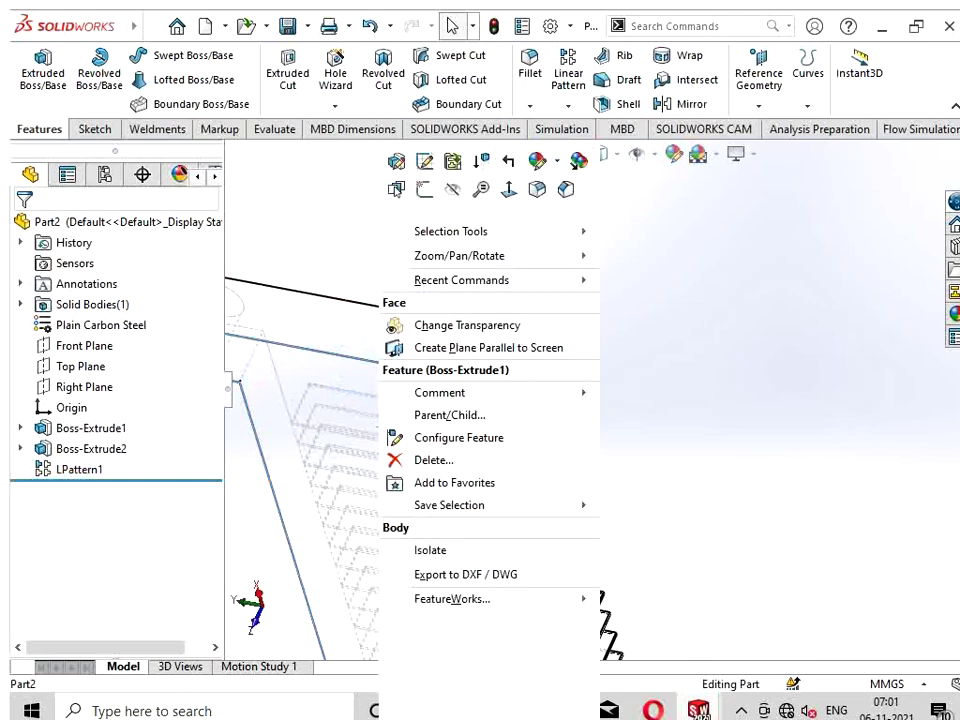
pyautogui.click(420, 189)
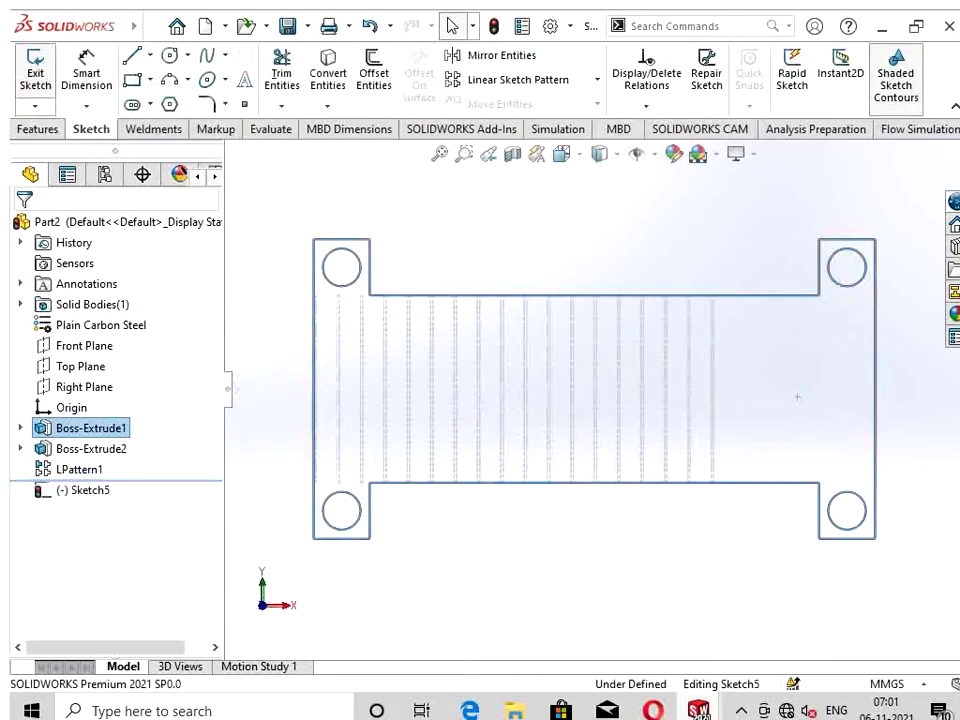
pyautogui.click(169, 55)
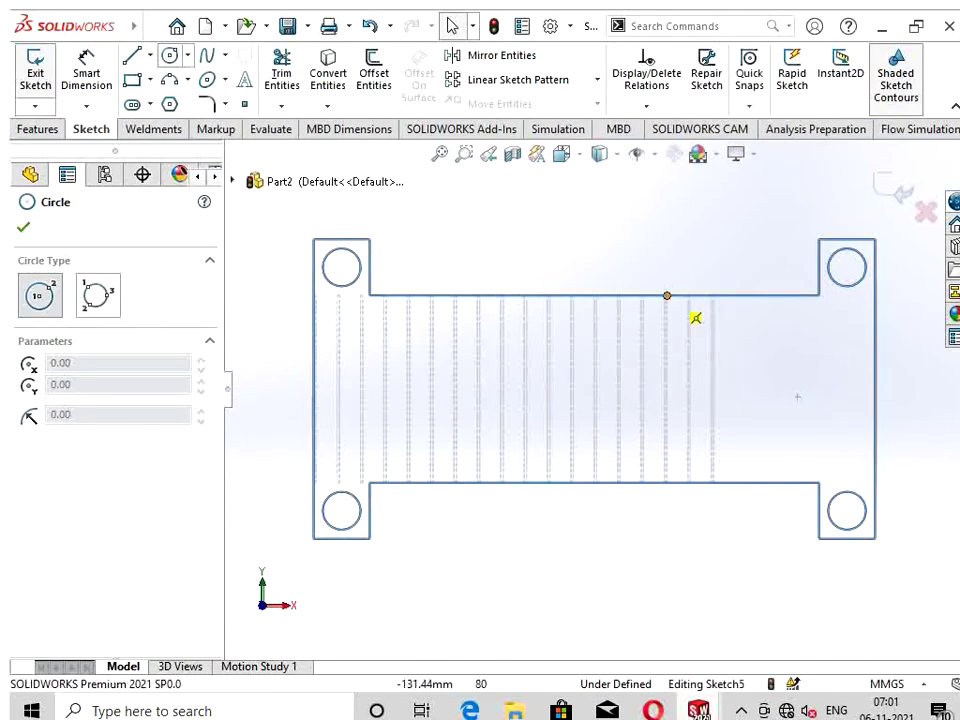
pyautogui.click(797, 397)
pyautogui.click(810, 344)
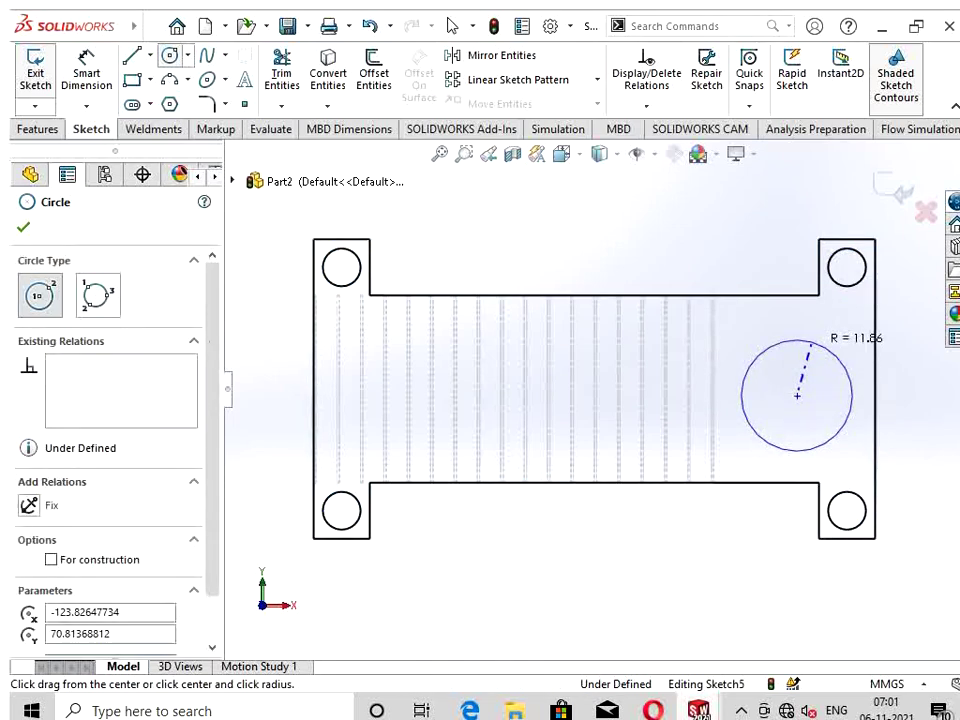
pyautogui.click(810, 344)
pyautogui.press('Escape')
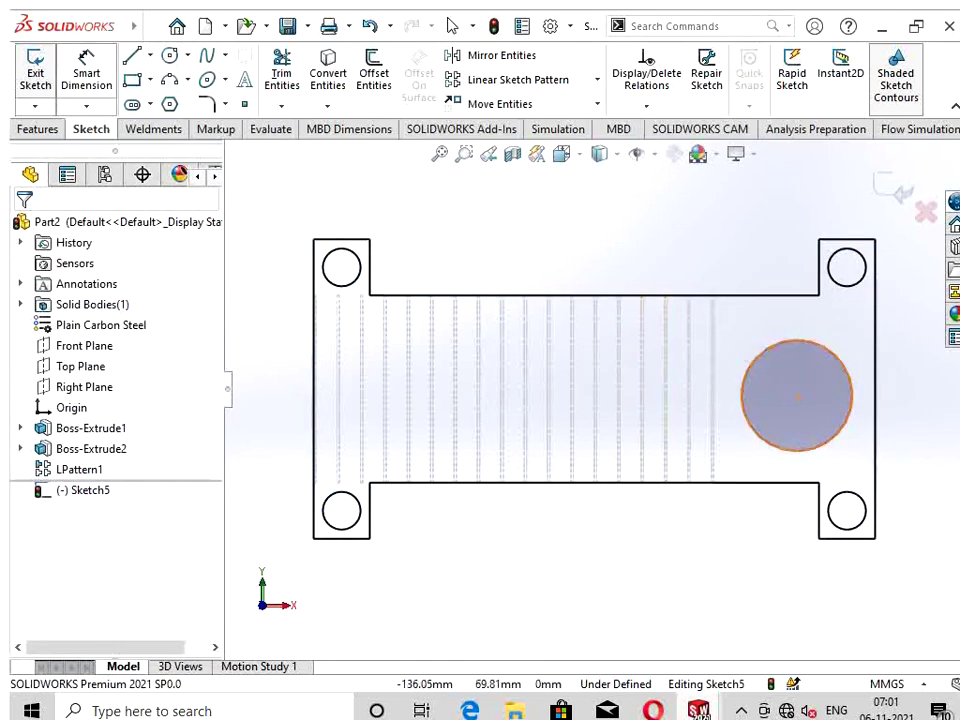
# Step: Dimension the circle to a 25 mm diameter
pyautogui.click(797, 397)
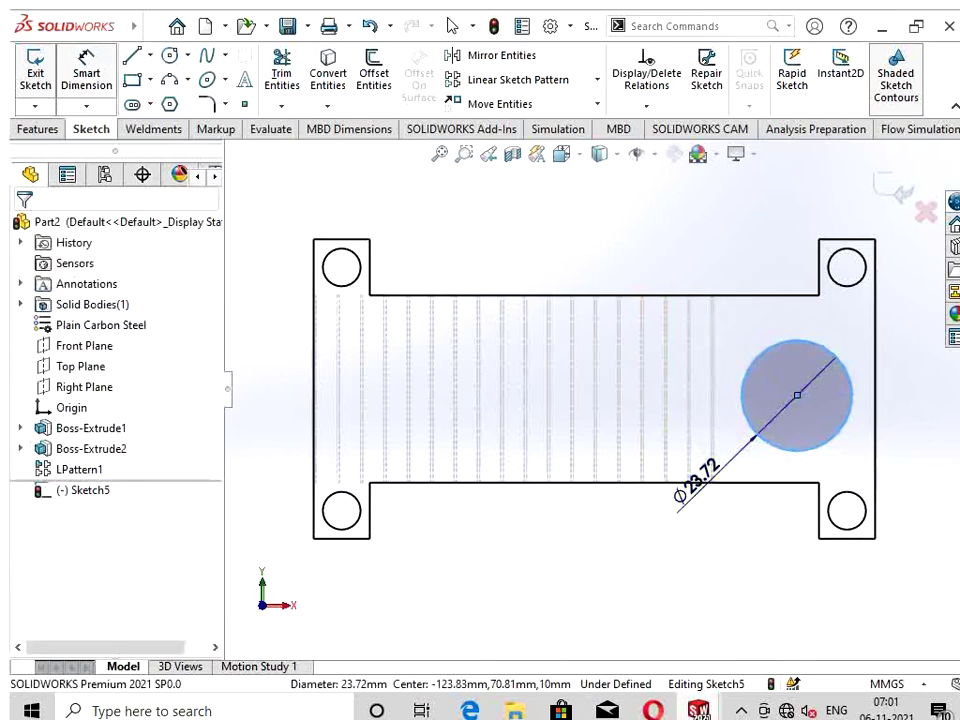
pyautogui.click(683, 490)
pyautogui.press('BackSpace')
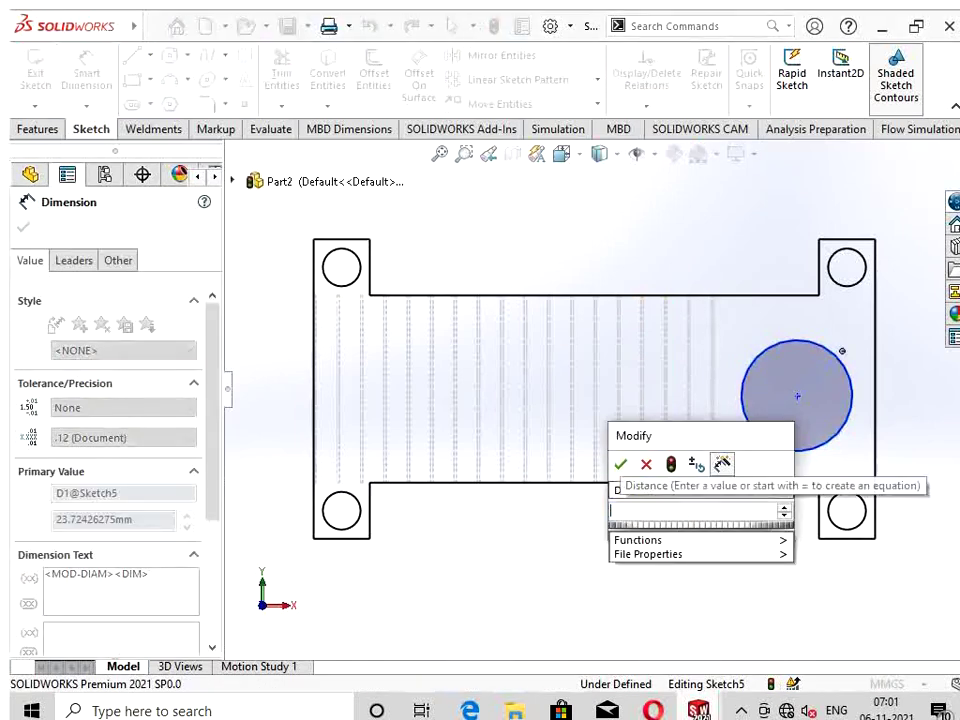
pyautogui.write('25')
pyautogui.press('Return')
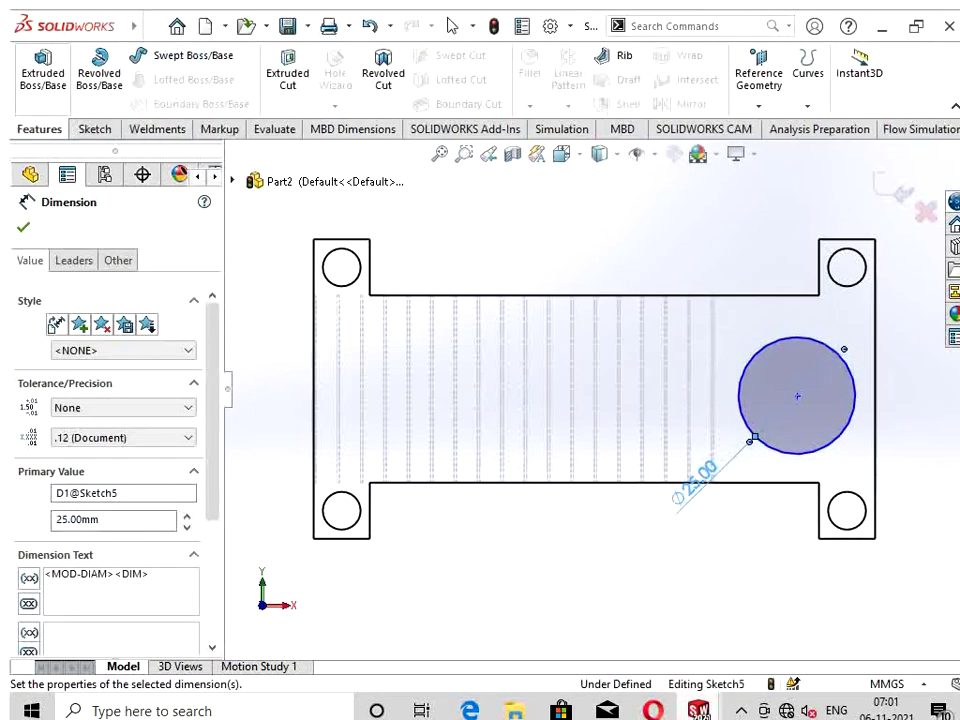
# Step: Extruded-cut the circle Through All to make the hole
pyautogui.click(43, 70)
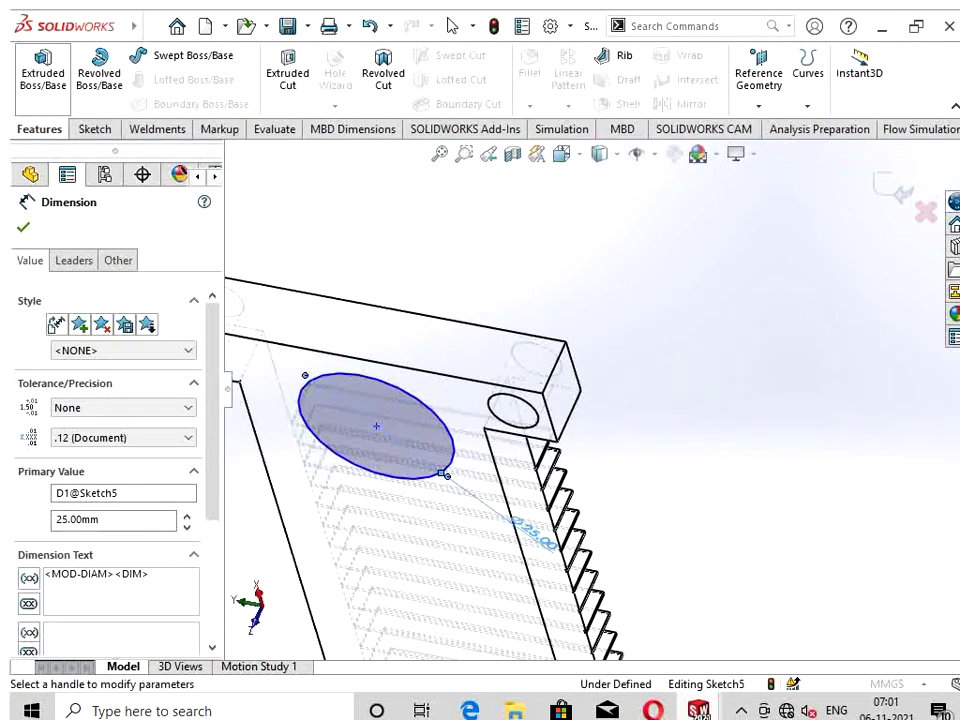
pyautogui.press('Escape')
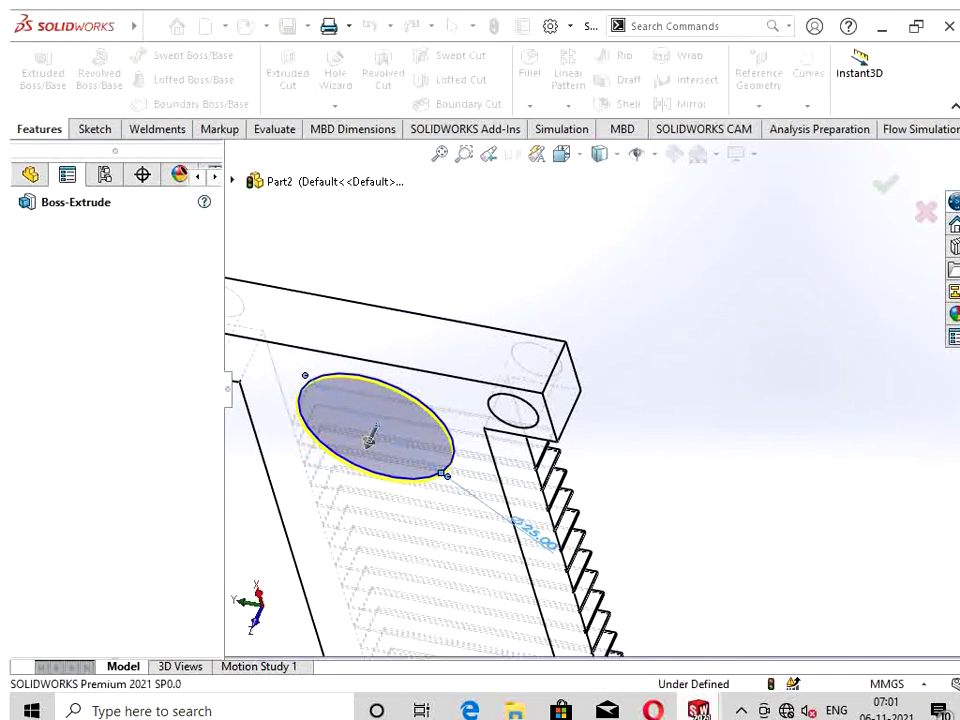
pyautogui.click(287, 70)
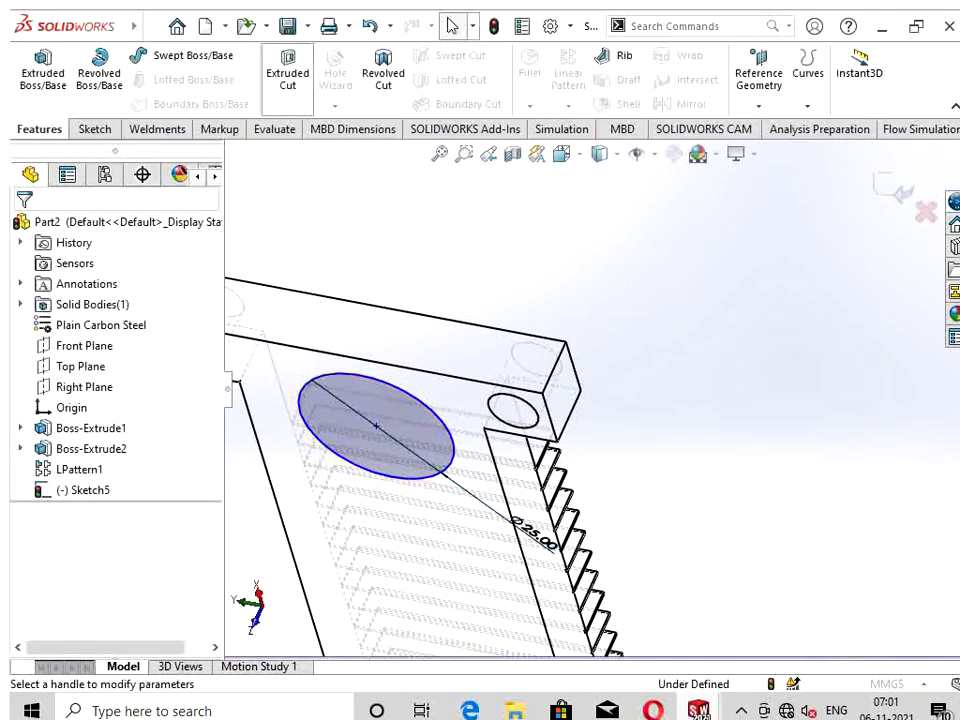
pyautogui.click(128, 340)
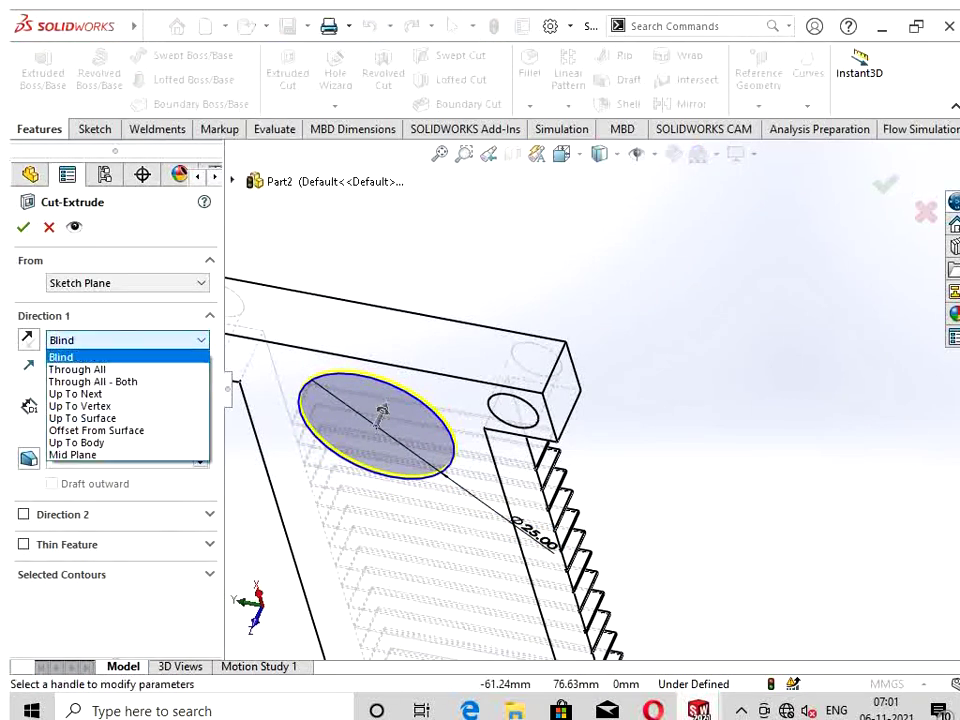
pyautogui.click(77, 369)
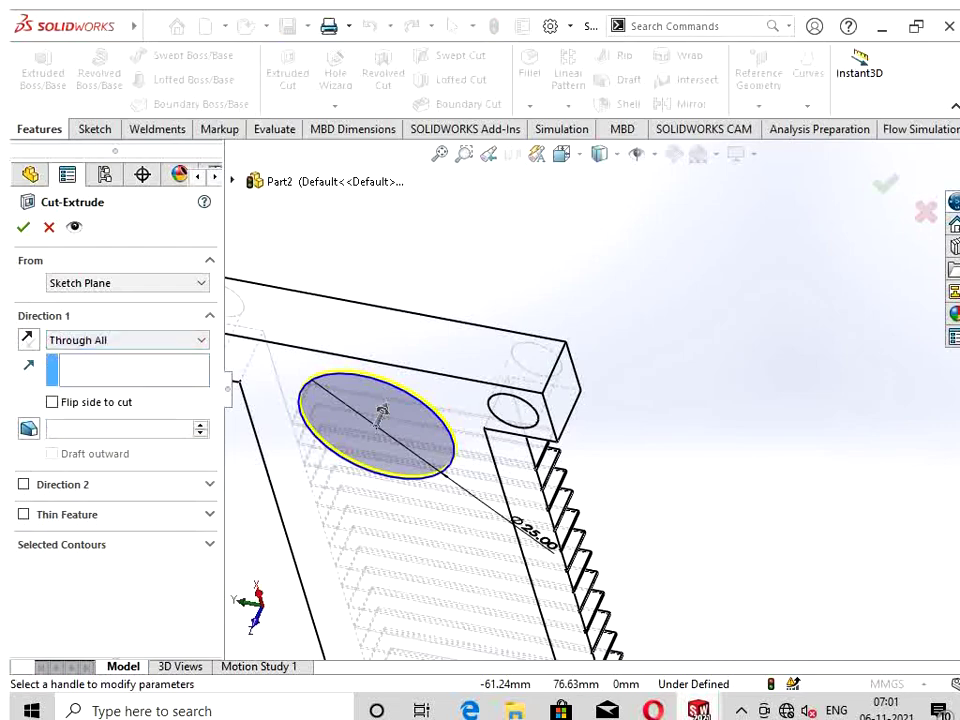
pyautogui.press('Return')
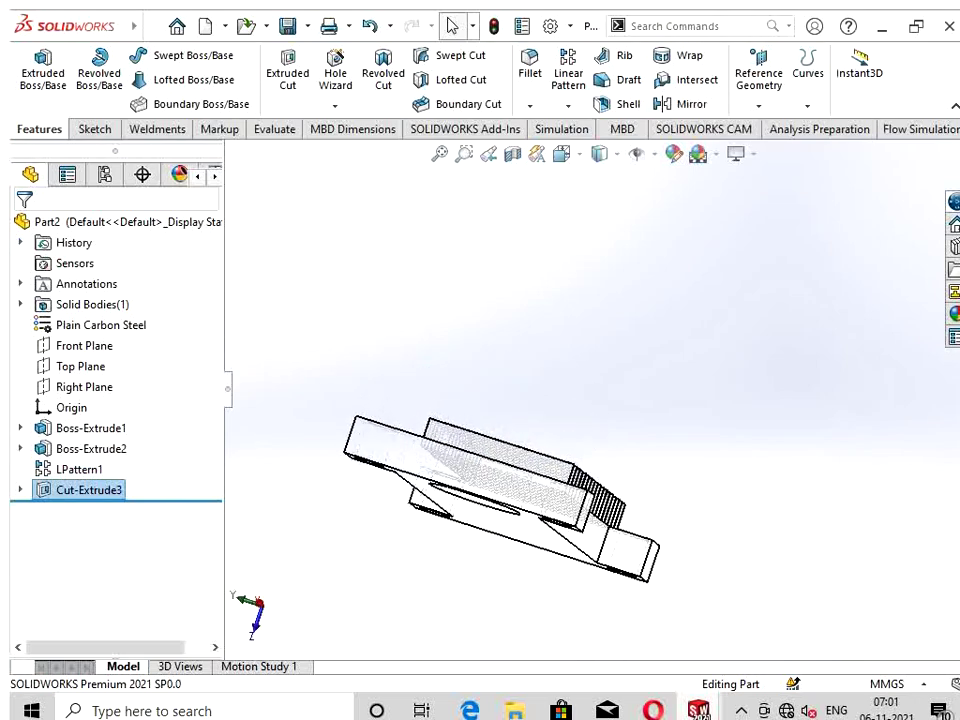
# Step: Save the part as 'top case fins' on the Desktop
pyautogui.moveTo(430, 560); pyautogui.dragTo(345, 545, button='middle')
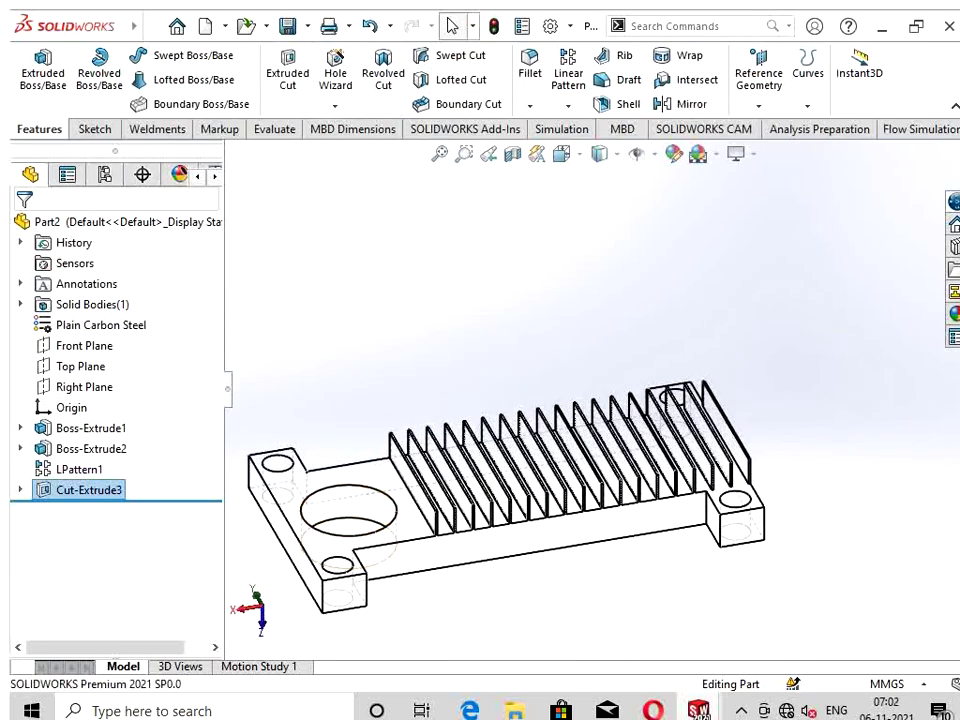
pyautogui.hotkey('ctrl', 's')
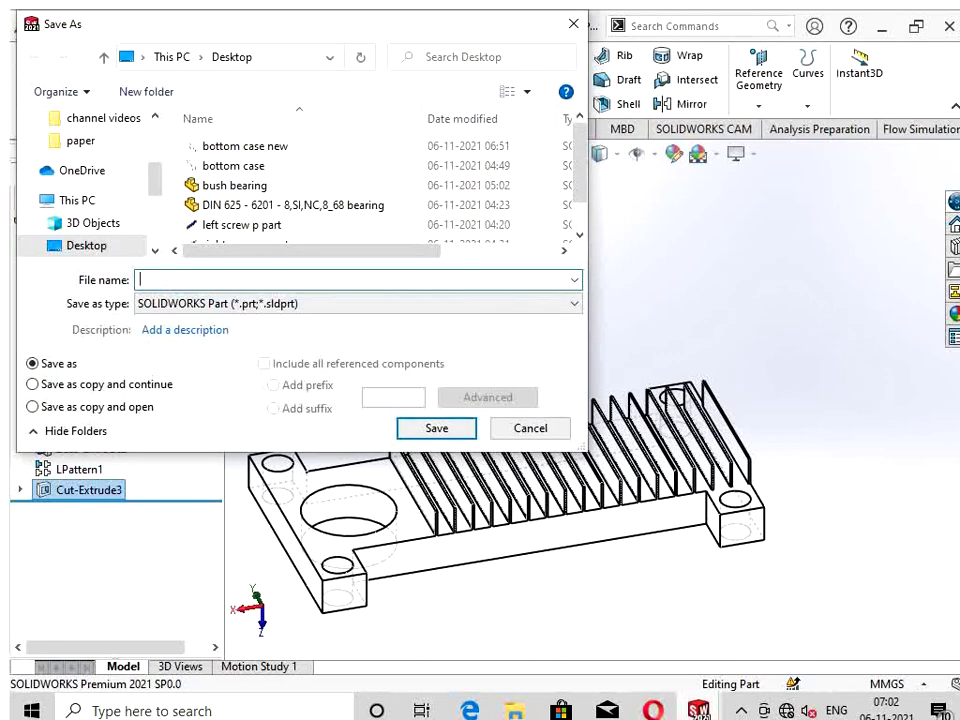
pyautogui.write('top case fins')
pyautogui.press('Return')
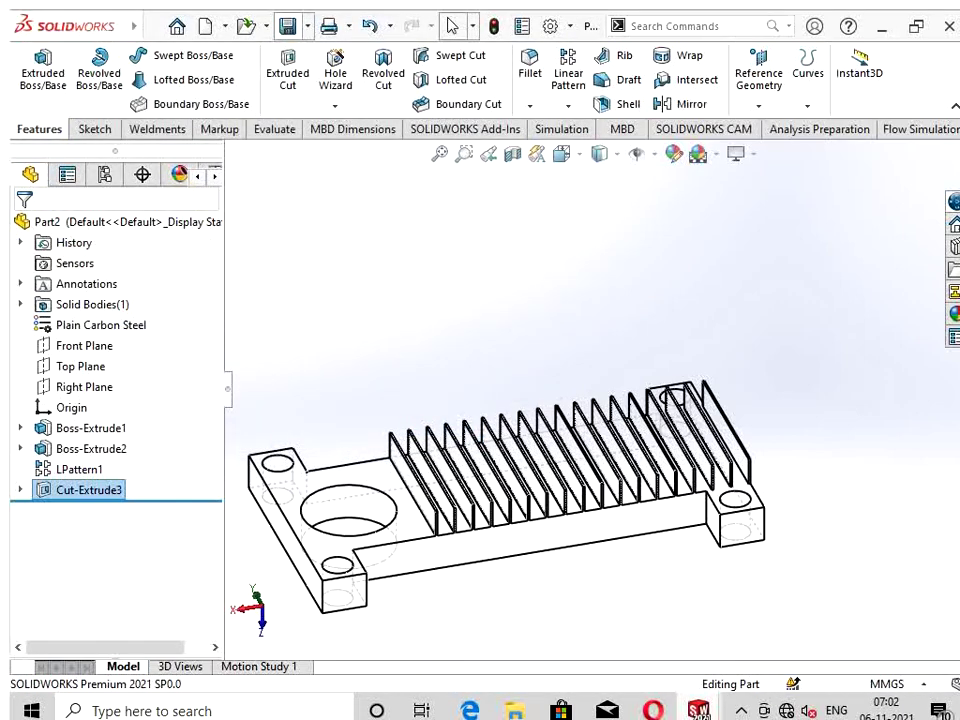
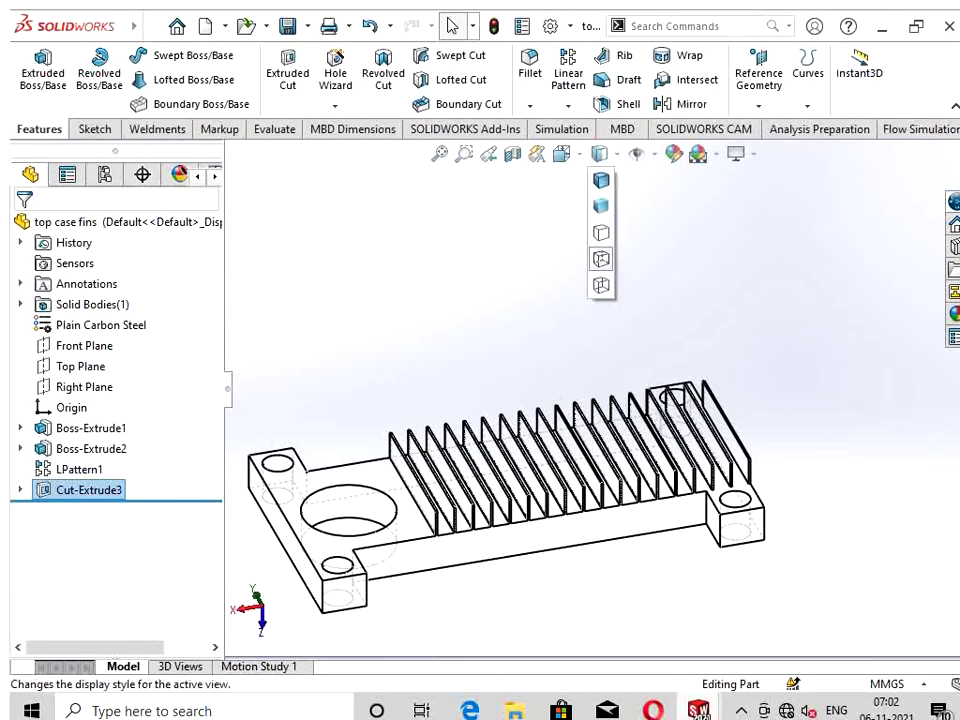
# Step: Shade the model with edges and start inserting an existing part into empty assembly Assem1
pyautogui.click(602, 180)
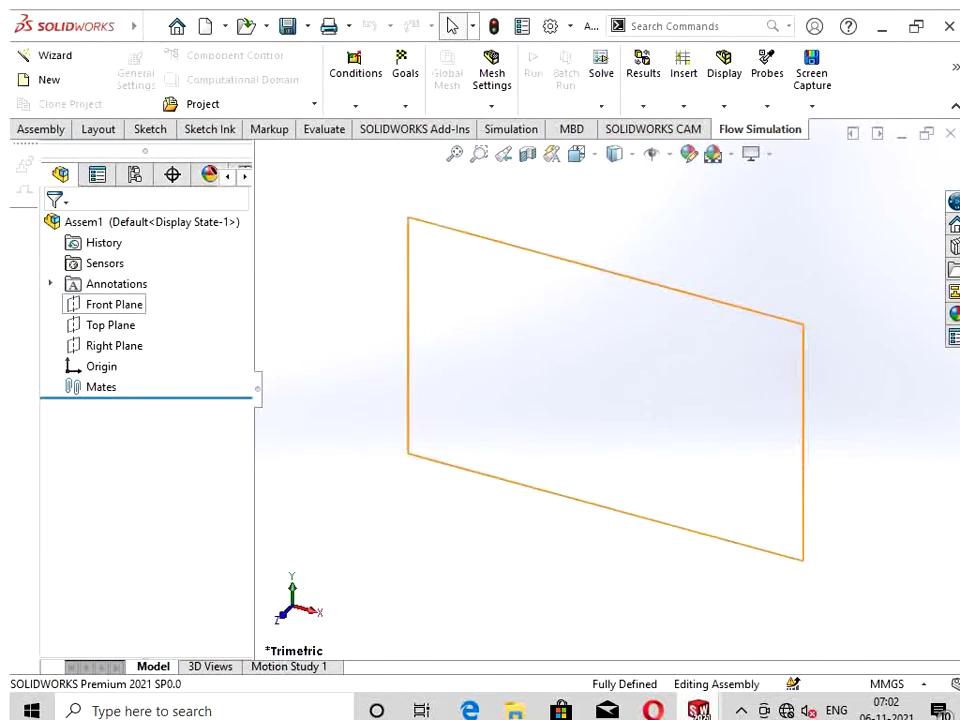
pyautogui.click(98, 129)
pyautogui.click(41, 129)
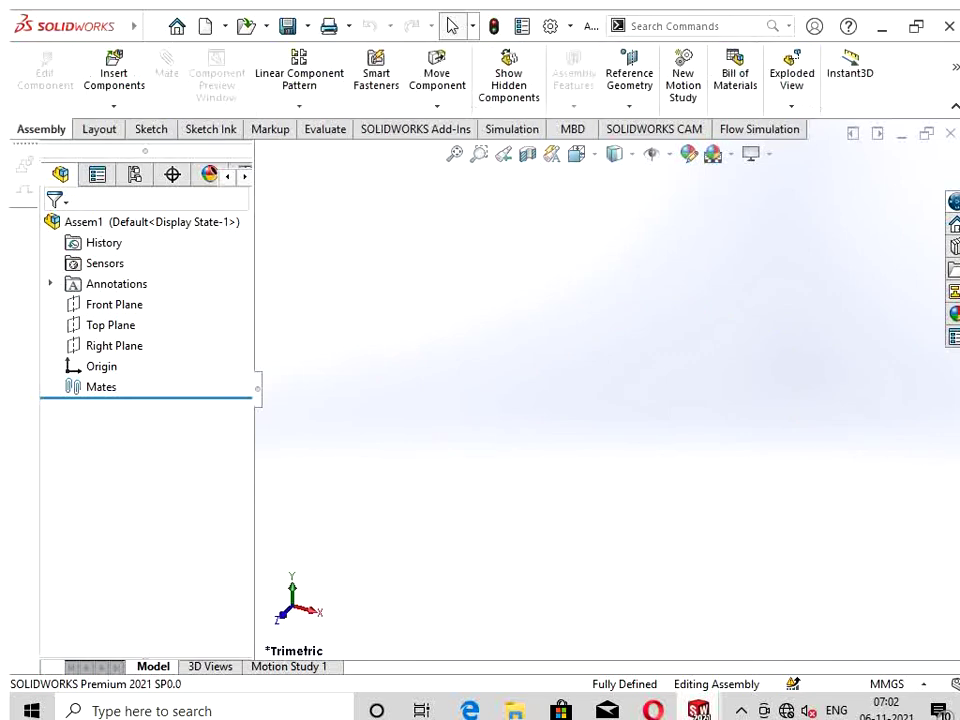
pyautogui.click(113, 73)
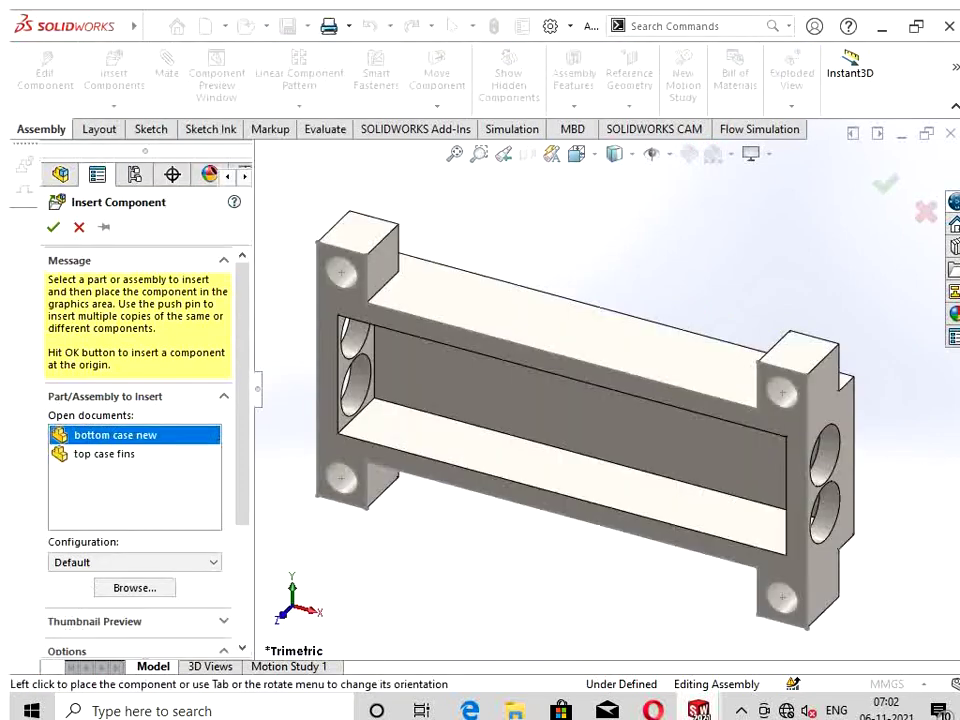
# Step: Place bottom case new at the origin, abandoning a failed top face to Top Plane mate
pyautogui.press('Return')
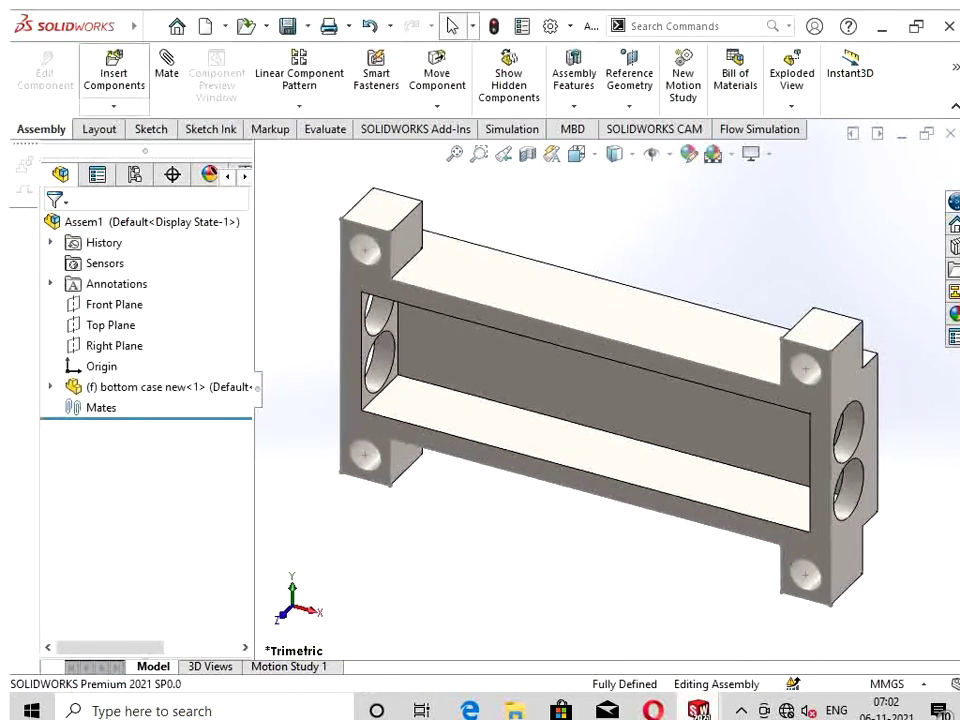
pyautogui.click(113, 105)
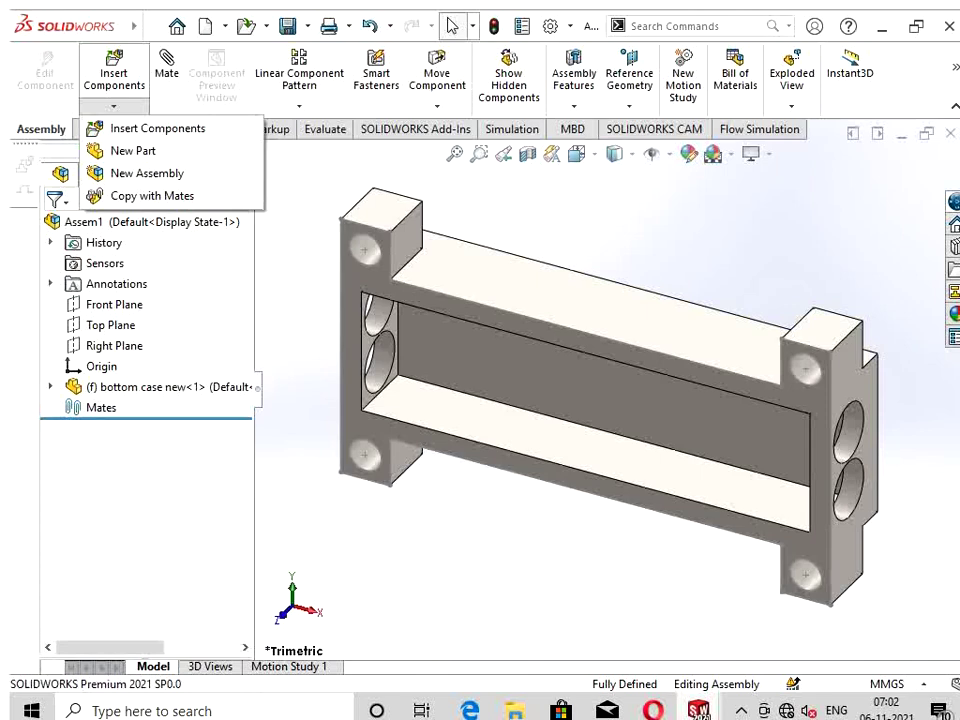
pyautogui.click(425, 240)
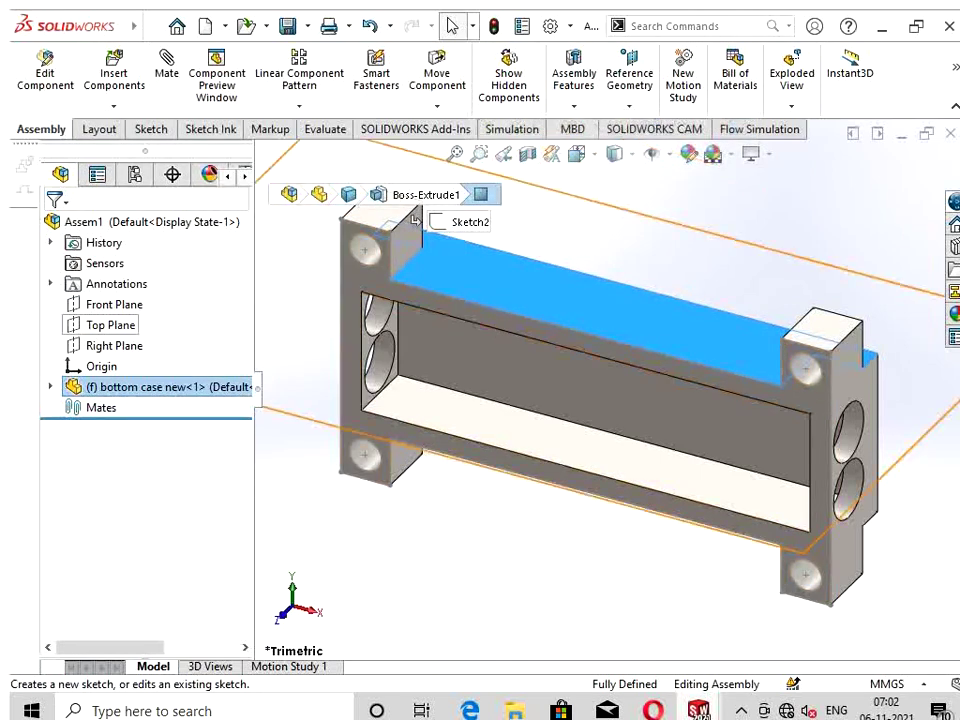
pyautogui.click(110, 325)
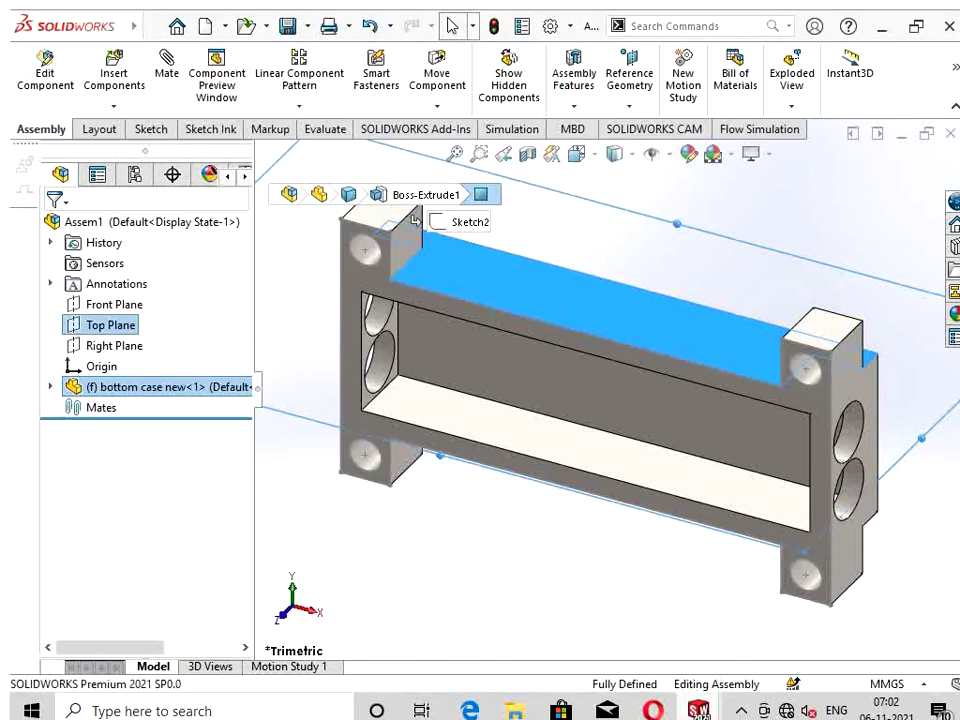
pyautogui.click(415, 220)
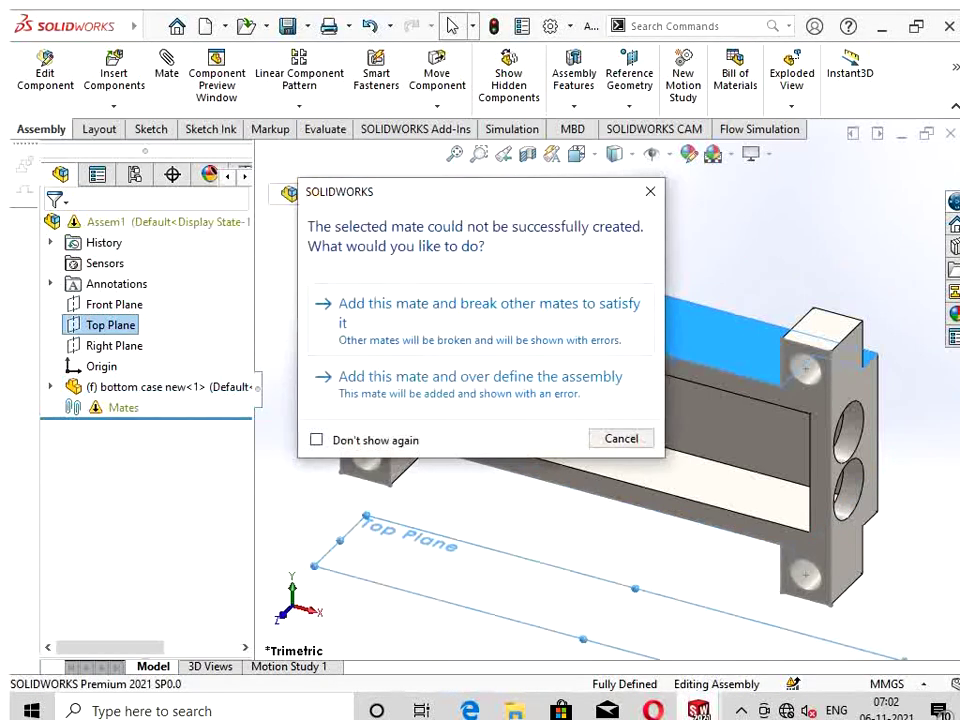
pyautogui.press('Escape')
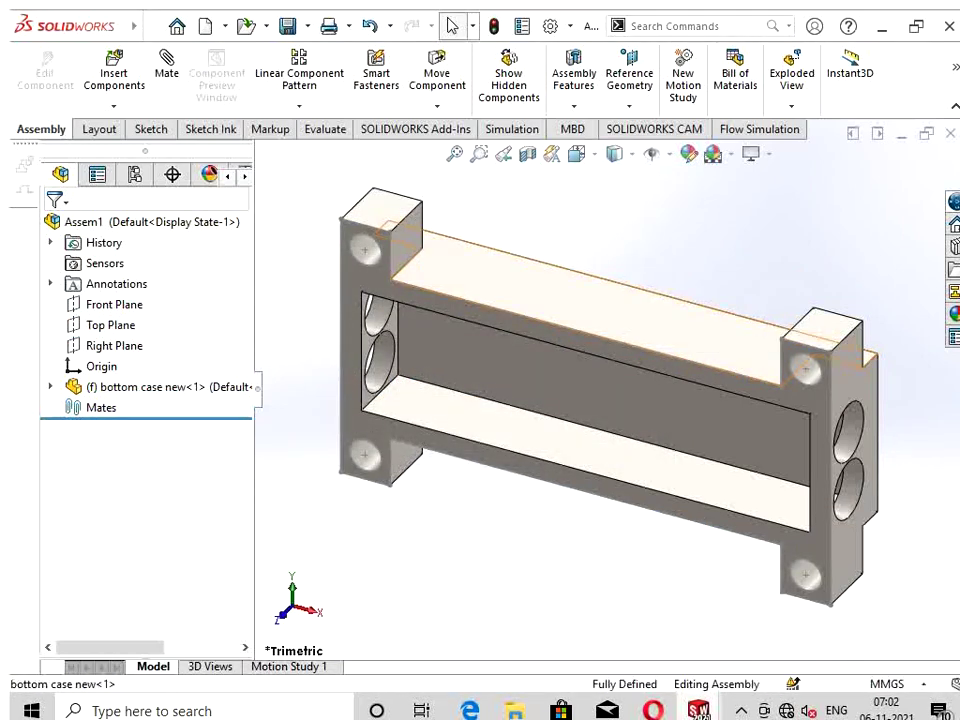
# Step: Float the bottom case and mate its top face coincident with the Top Plane
pyautogui.rightClick(630, 310)
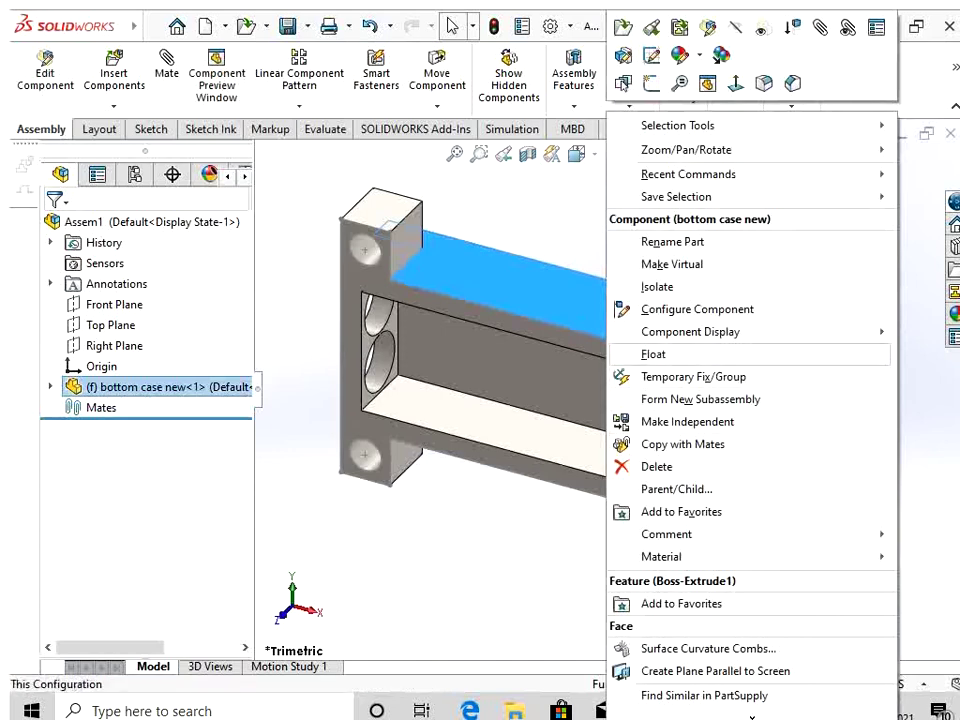
pyautogui.click(653, 354)
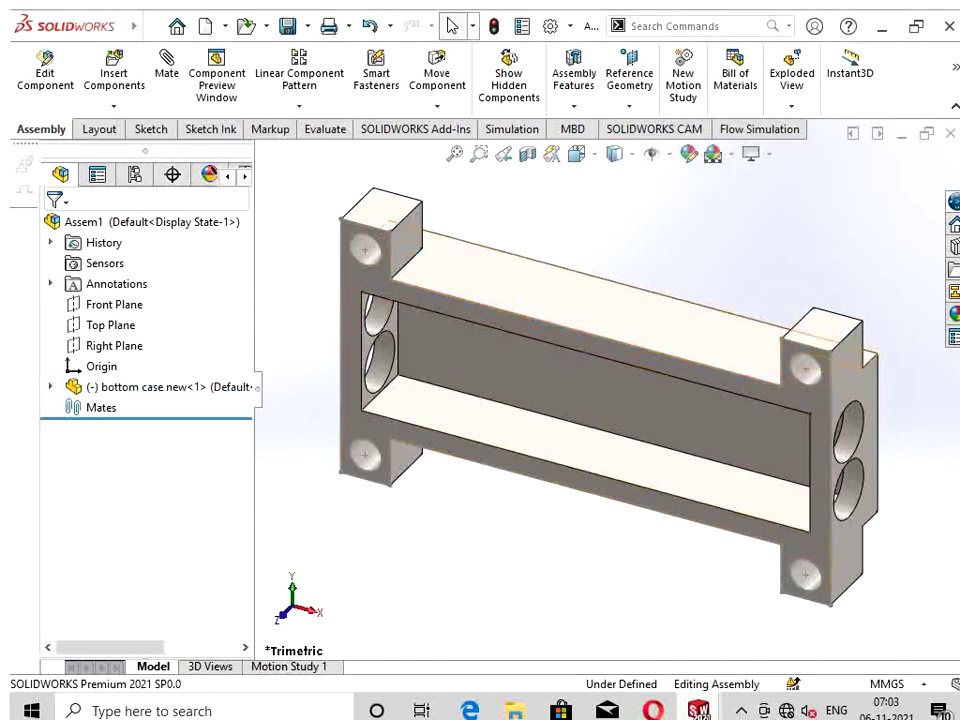
pyautogui.click(416, 219)
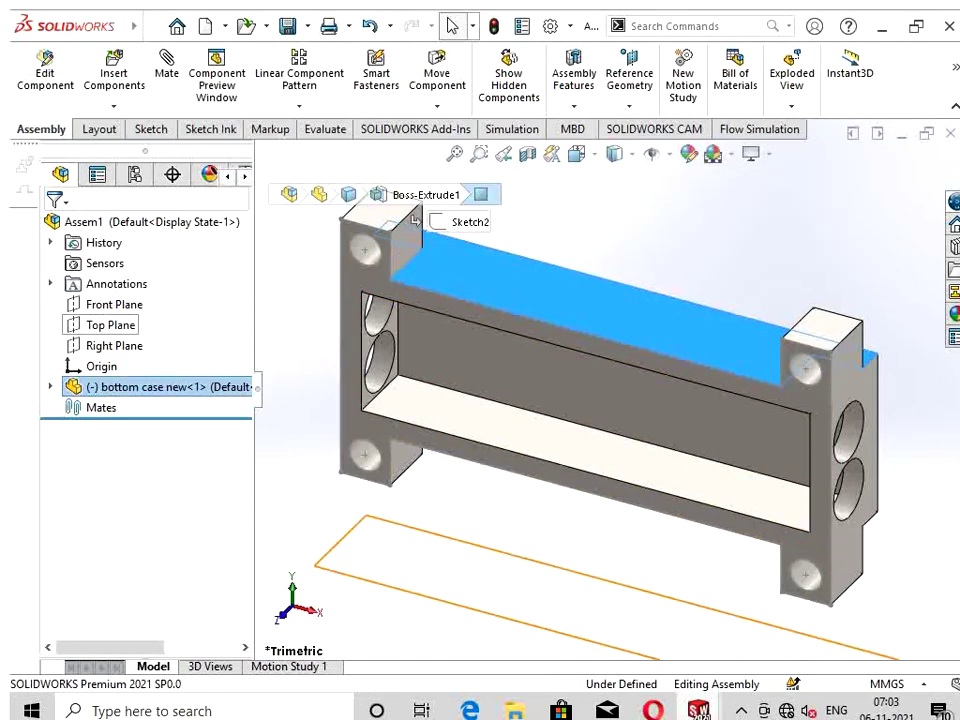
pyautogui.click(110, 325)
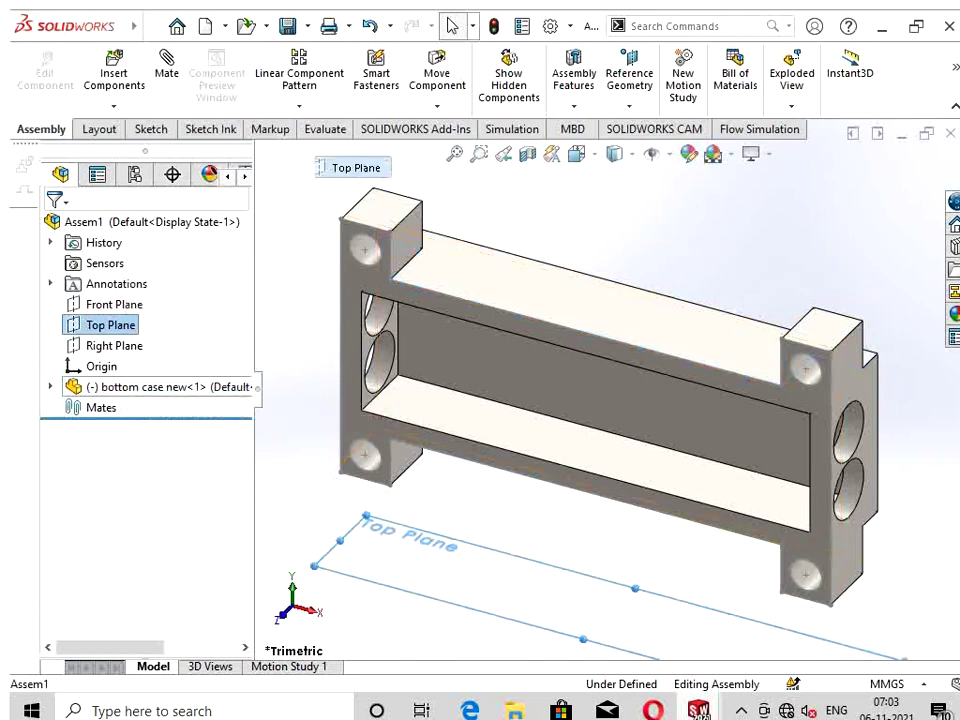
pyautogui.click(416, 220)
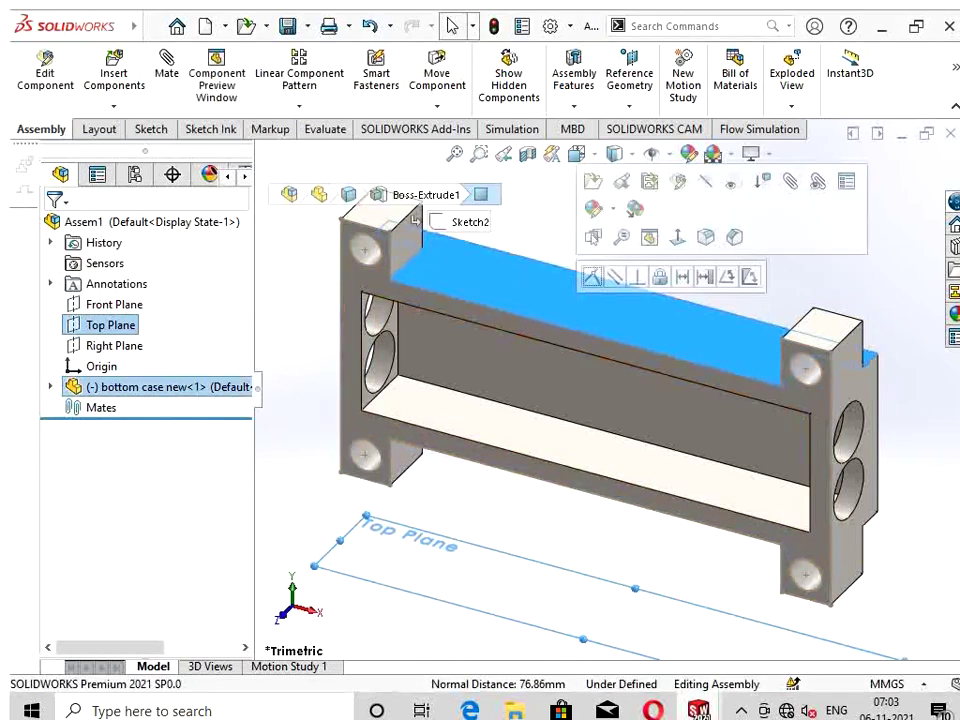
pyautogui.hotkey('ctrl', '8')
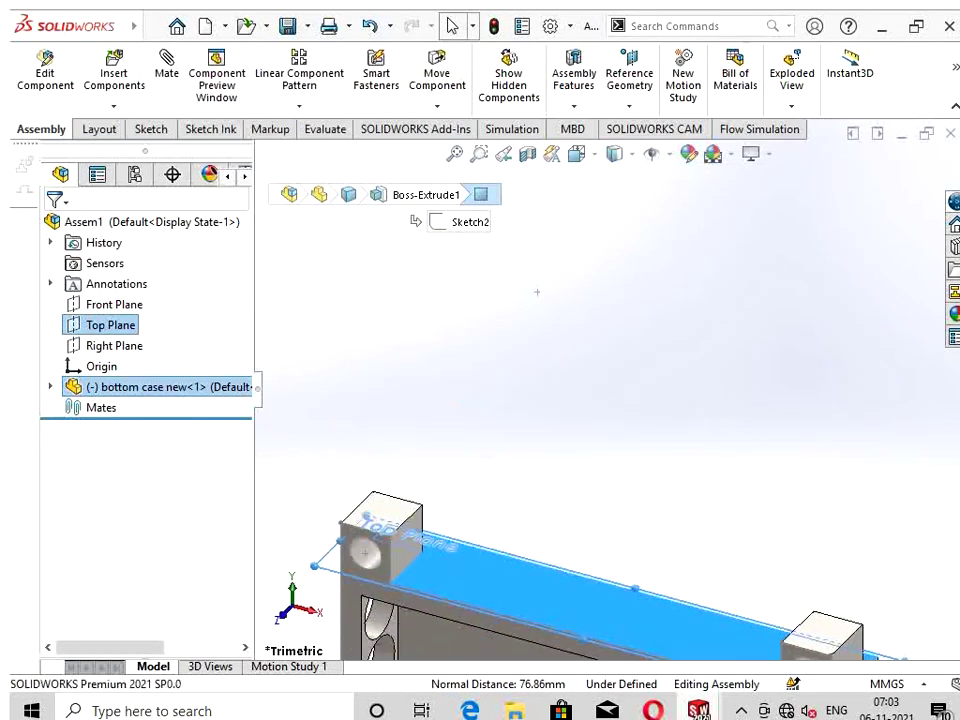
# Step: Mate the bottom case's end face to the Right Plane
pyautogui.moveTo(600, 450); pyautogui.dragTo(680, 390, button='middle')
pyautogui.click(165, 387)
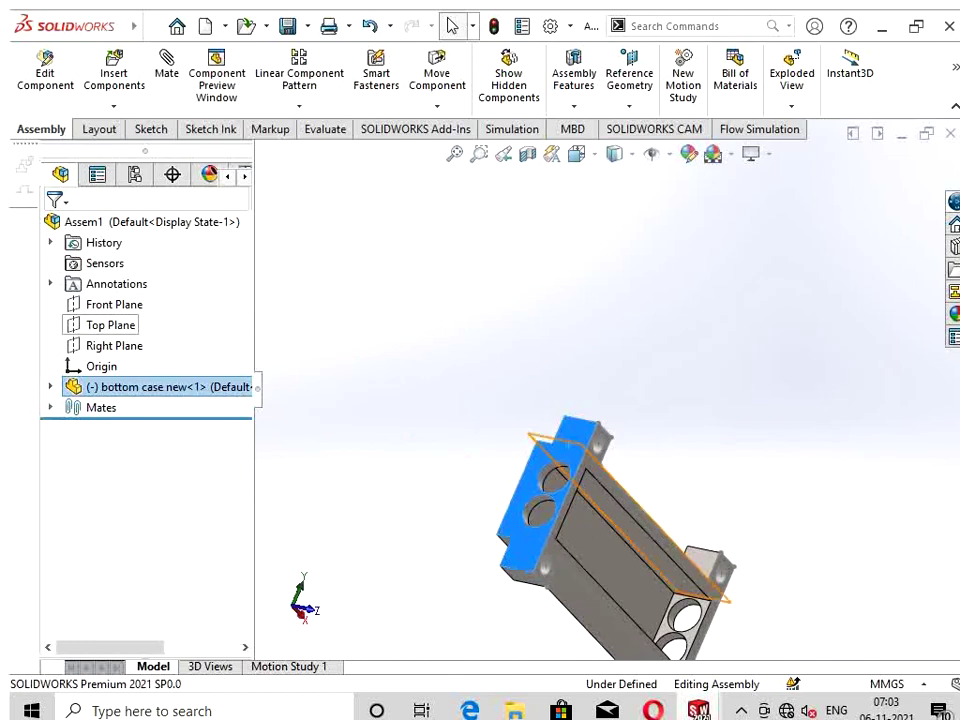
pyautogui.click(114, 345)
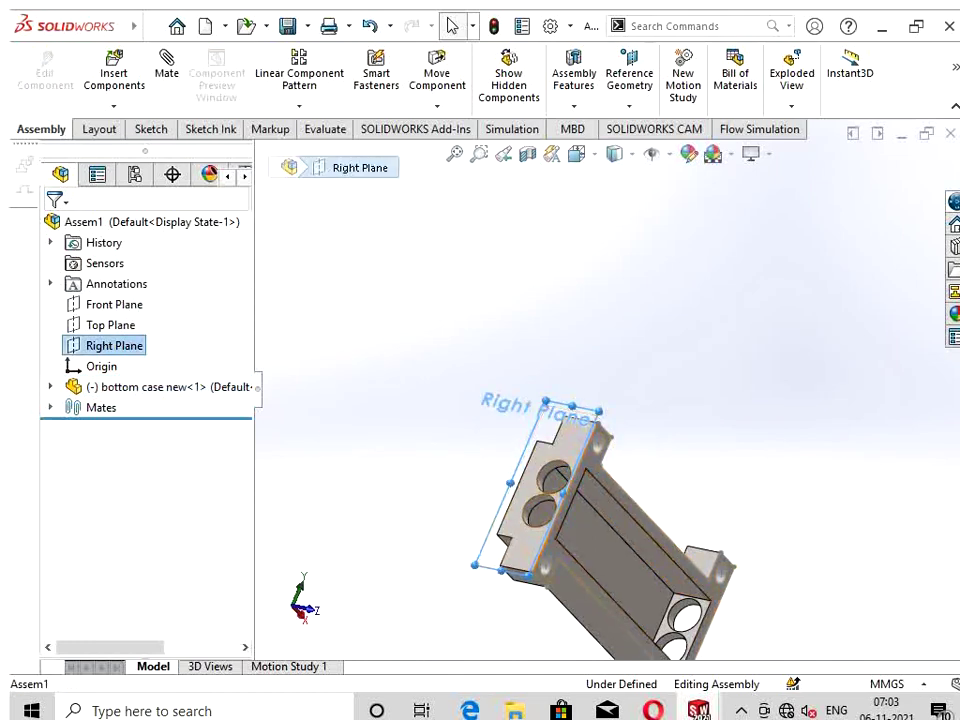
pyautogui.click(560, 460)
pyautogui.click(709, 384)
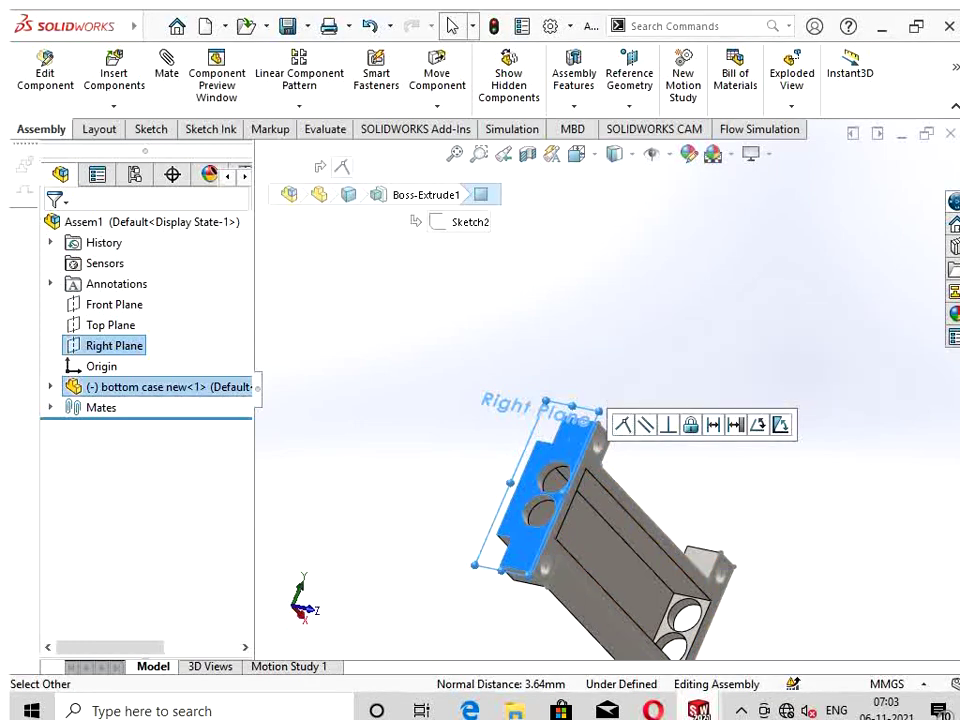
pyautogui.click(630, 450)
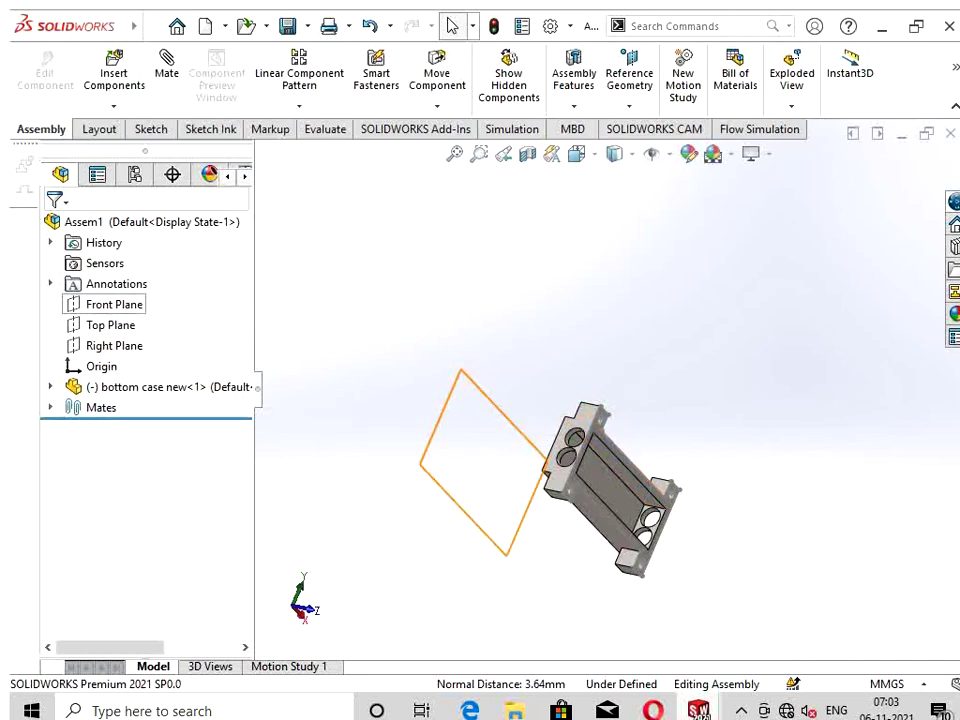
# Step: Mate the case's long side face to the Front Plane, fully defining it
pyautogui.click(440, 418)
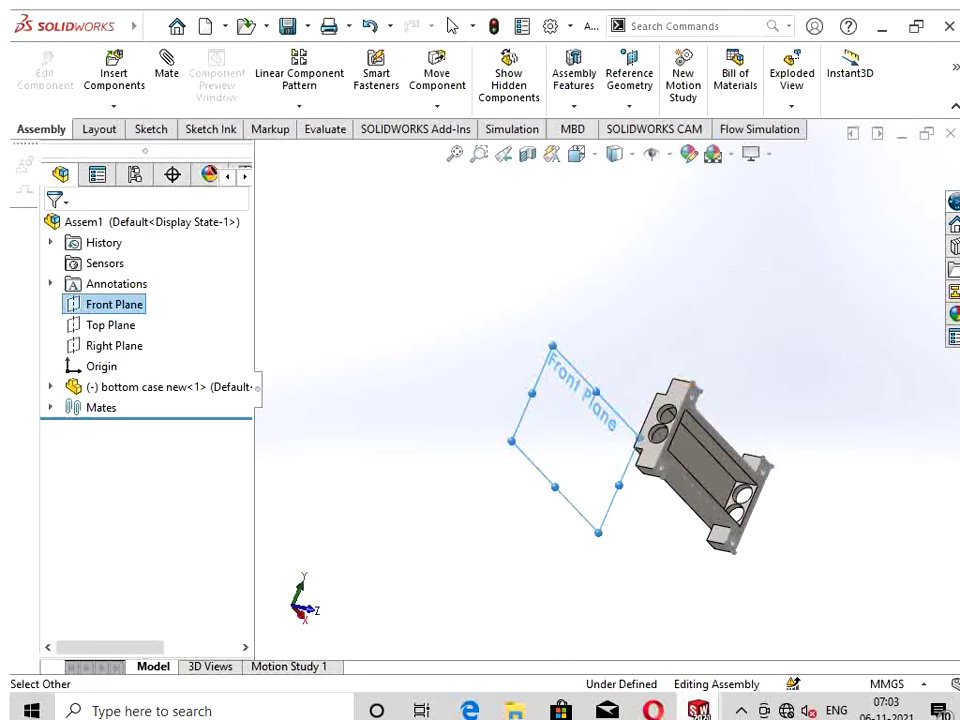
pyautogui.moveTo(683, 385); pyautogui.dragTo(754, 455, button='middle')
pyautogui.click(754, 455)
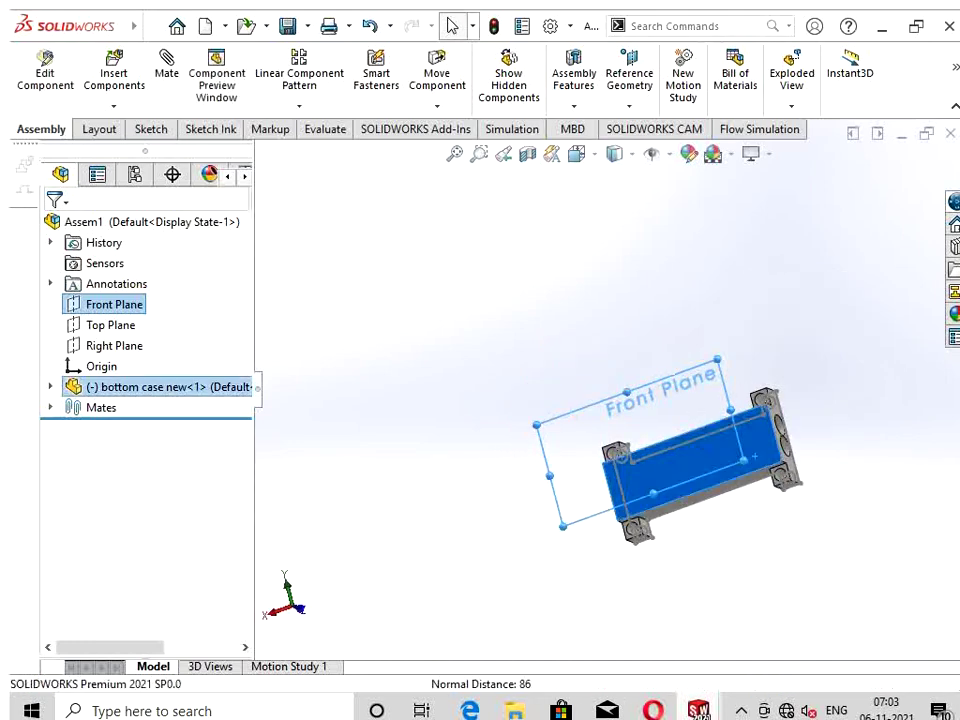
pyautogui.rightClick(755, 455)
pyautogui.click(779, 400)
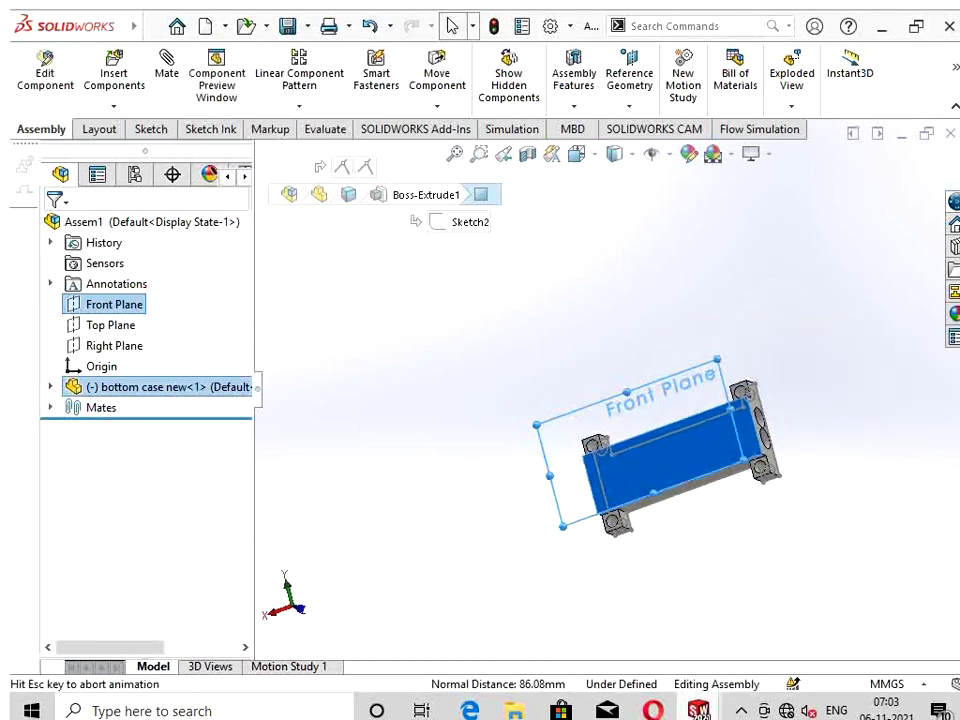
pyautogui.press('Escape')
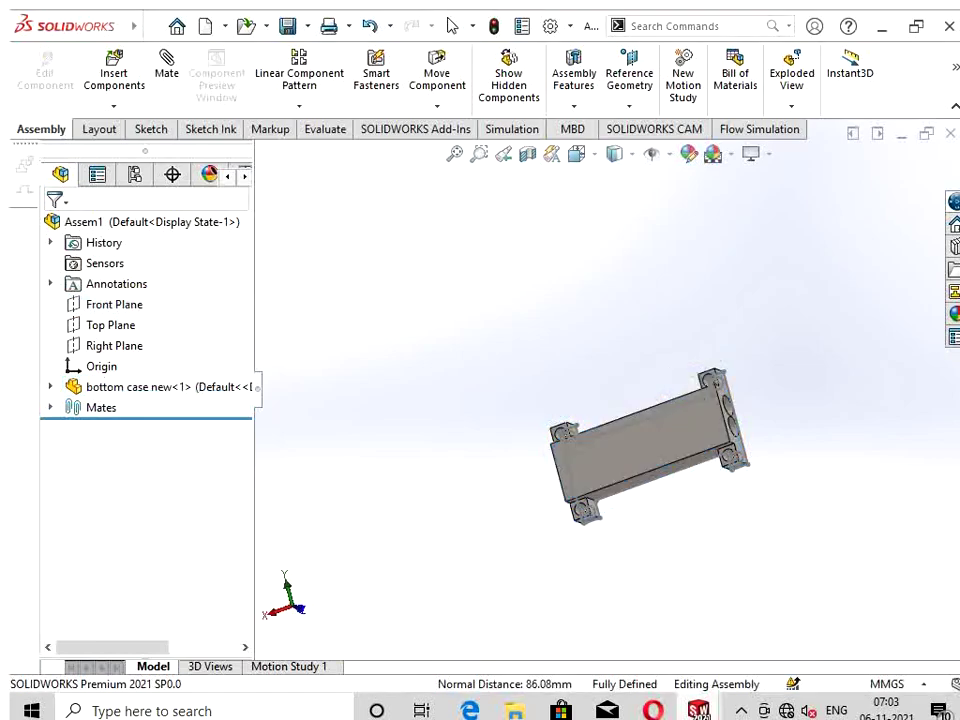
pyautogui.moveTo(640, 440); pyautogui.dragTo(600, 300, button='middle')
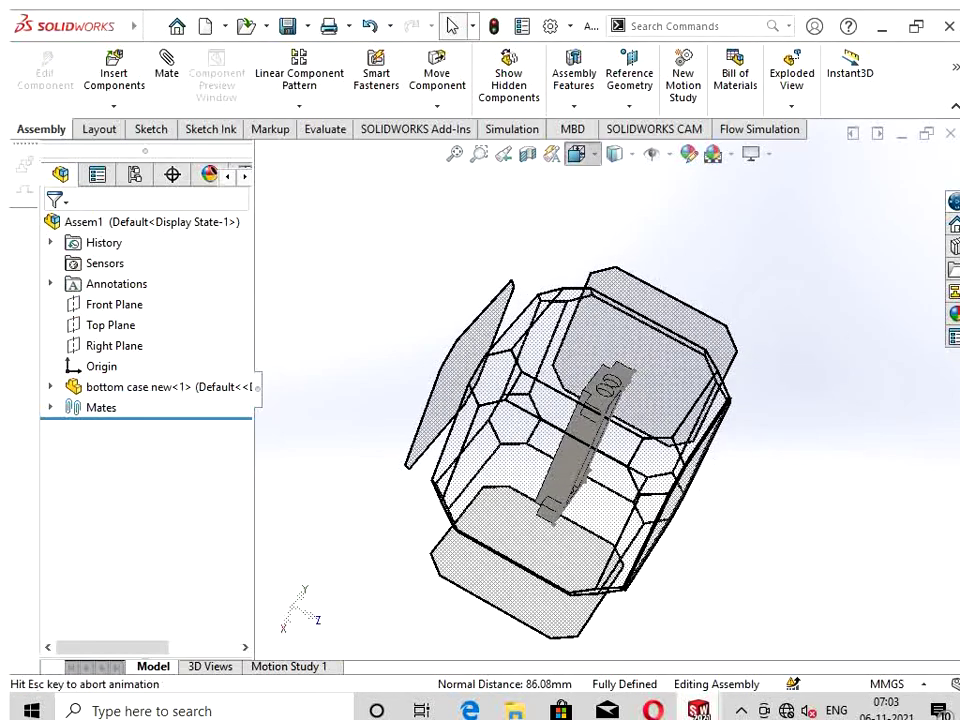
# Step: Inspect the case from the bottom view, then return to isometric
pyautogui.click(577, 154)
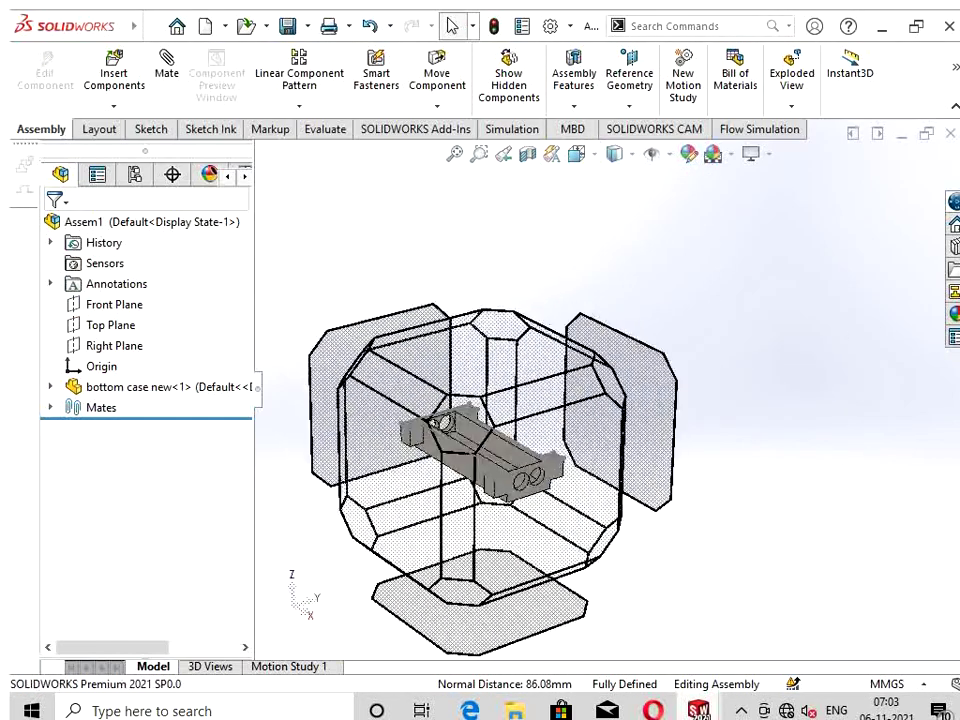
pyautogui.click(655, 153)
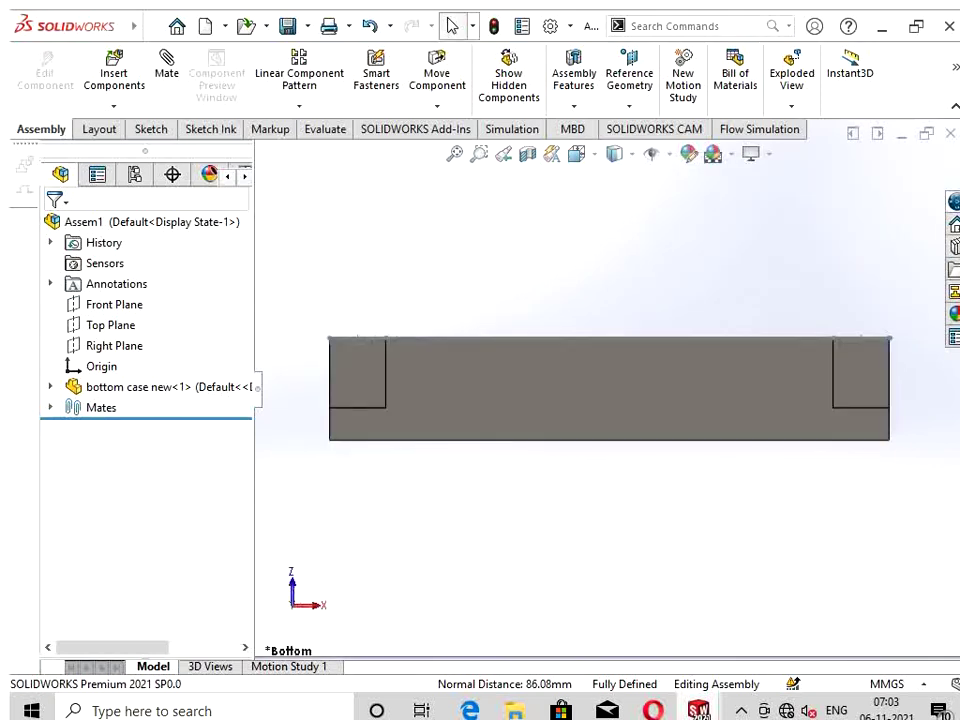
pyautogui.hotkey('ctrl', '7')
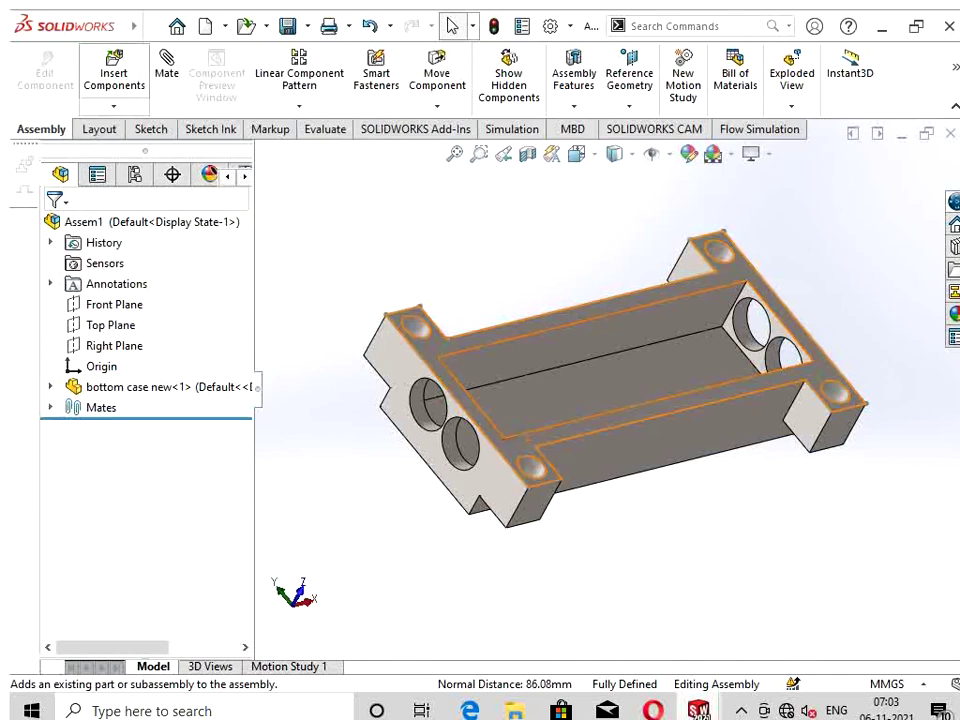
# Step: Cancel a new component insertion and switch to the Part3 bushing document
pyautogui.click(113, 72)
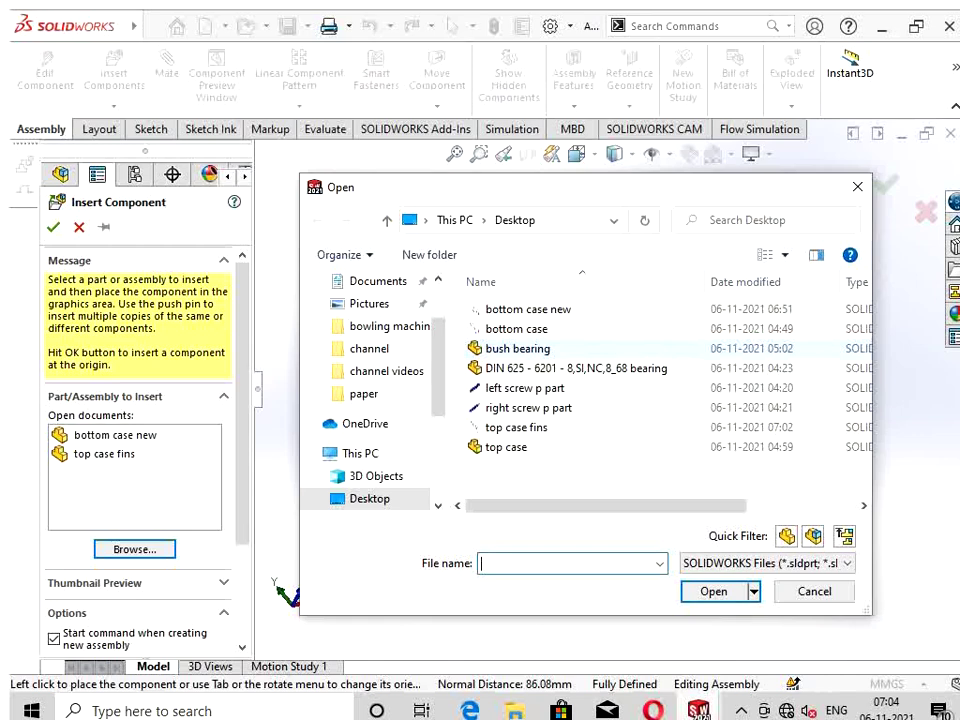
pyautogui.press('Escape')
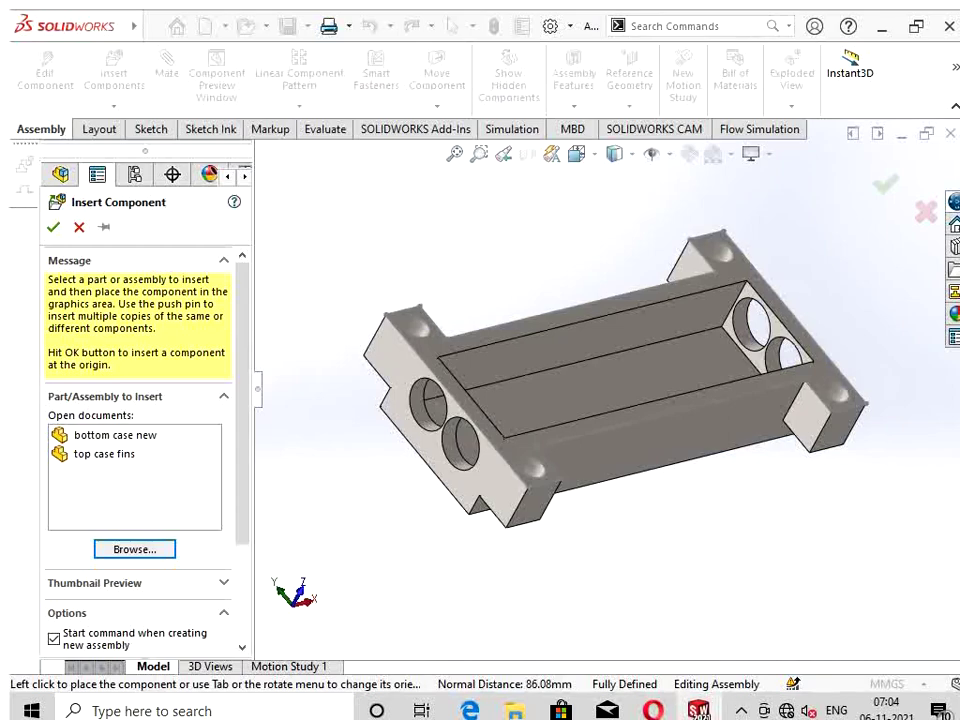
pyautogui.press('Escape')
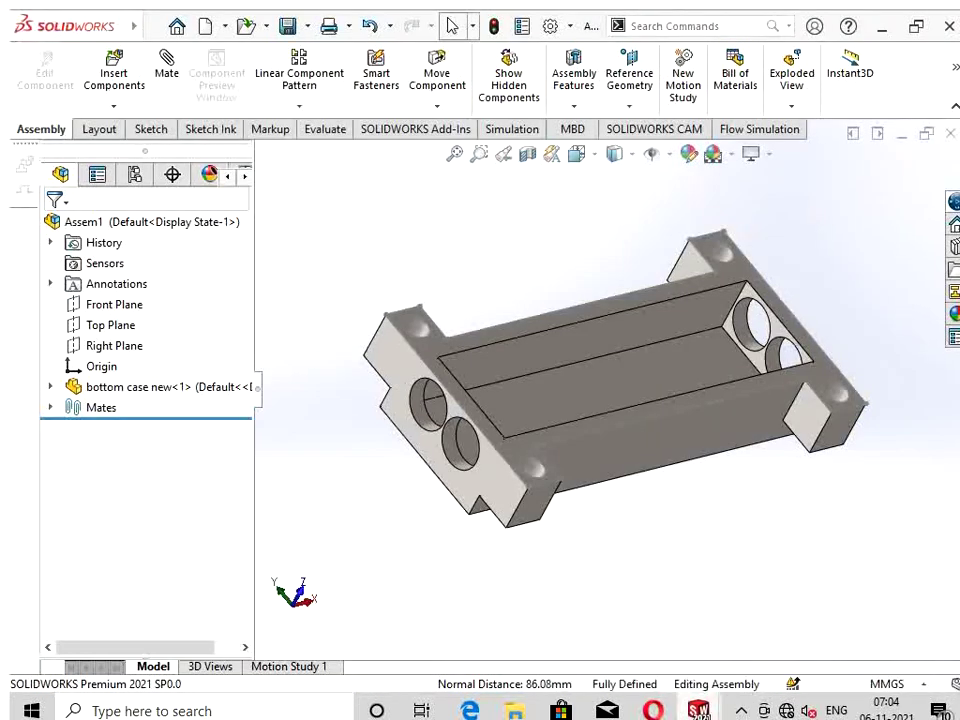
pyautogui.hotkey('ctrl', 'Tab')
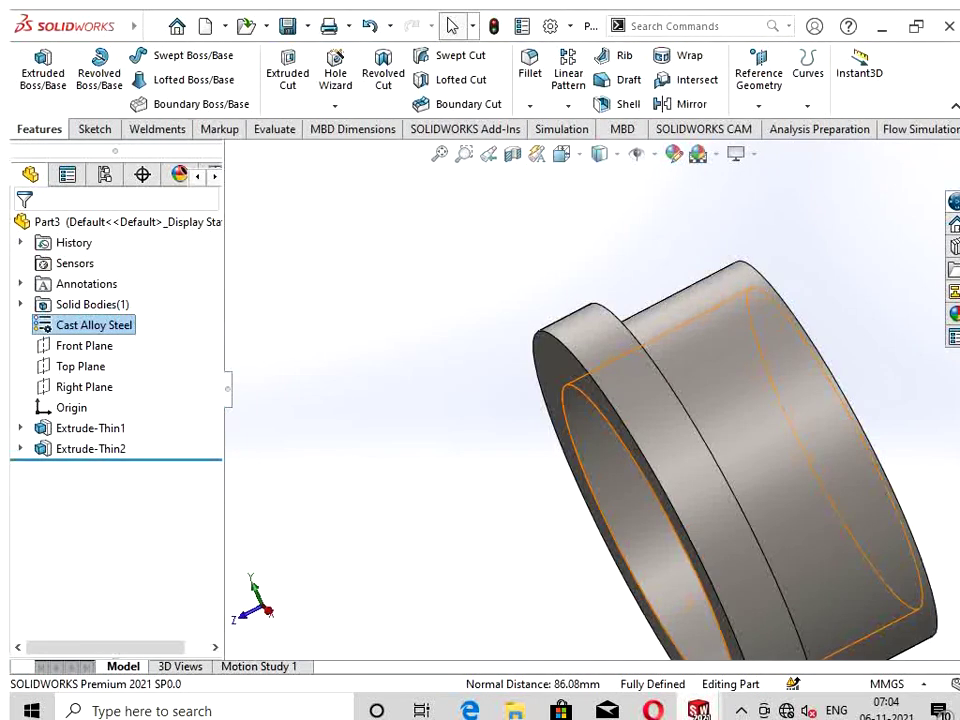
# Step: Save the bushing part as 'bush bearing new' on the Desktop
pyautogui.click(307, 26)
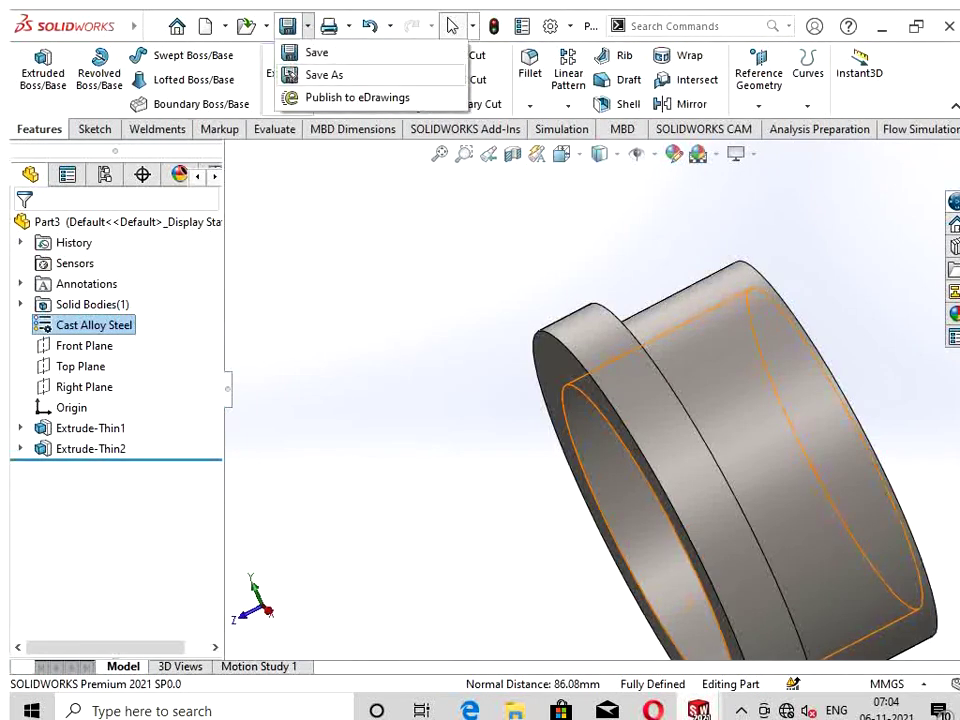
pyautogui.click(323, 74)
pyautogui.write('b')
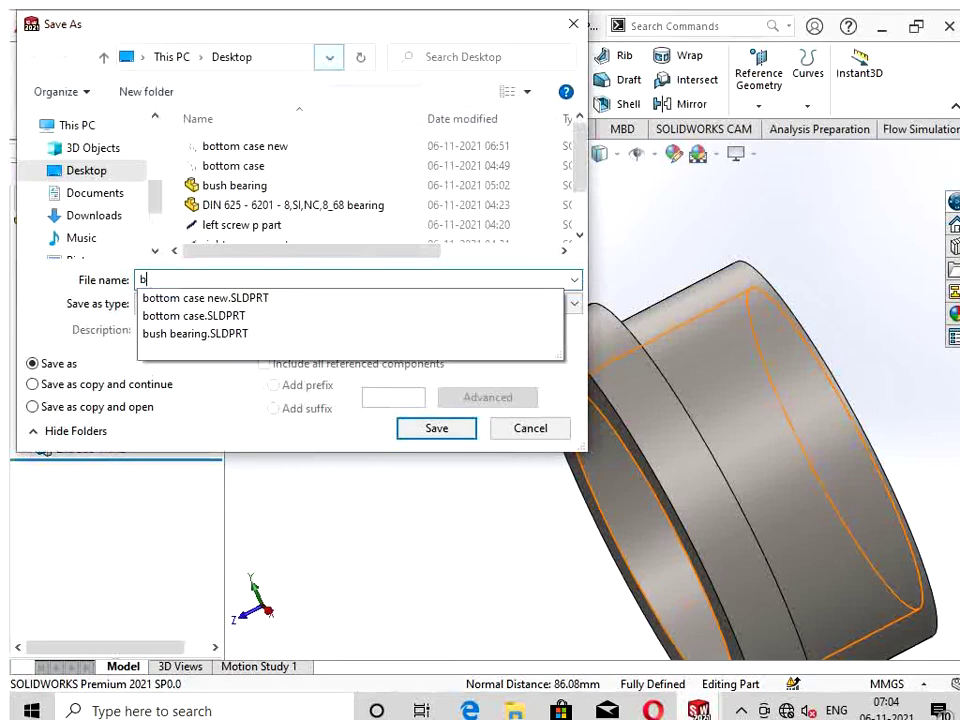
pyautogui.write('ush bearin')
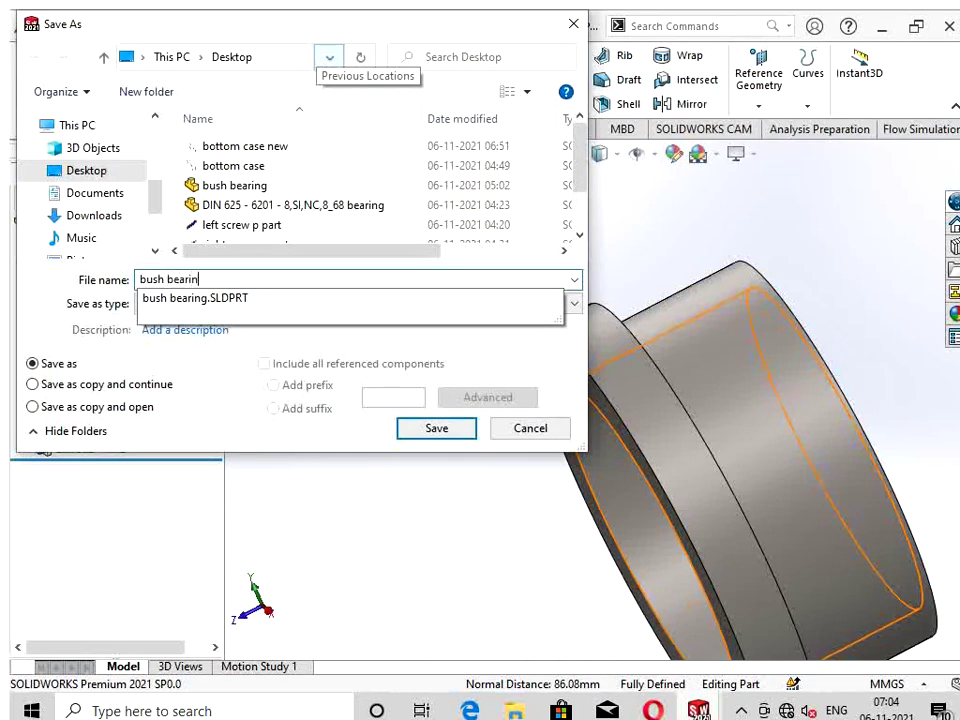
pyautogui.write('g new')
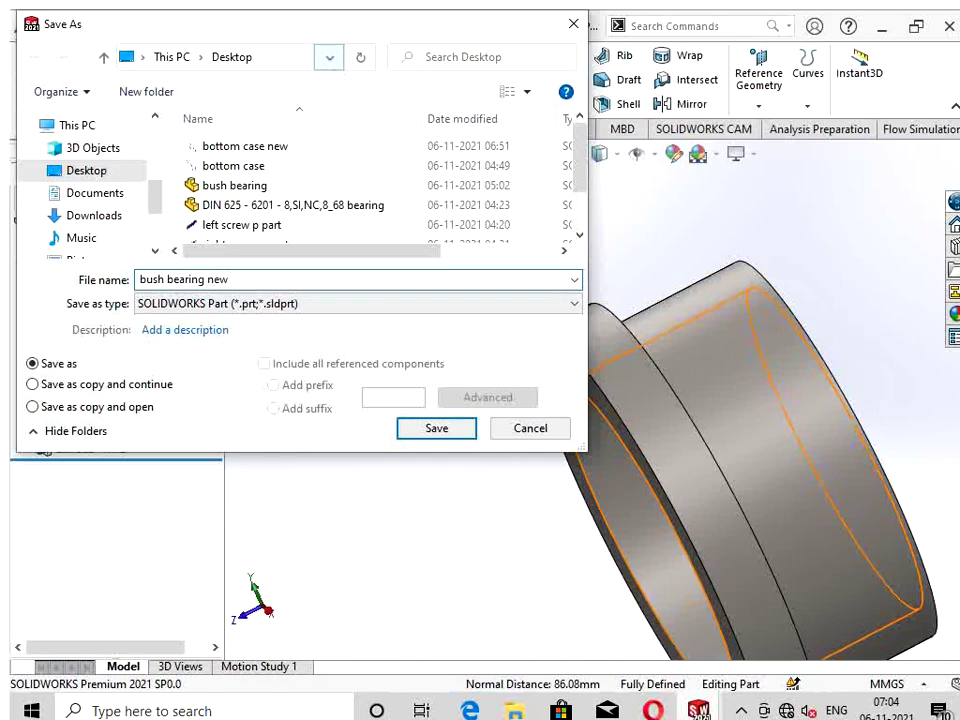
pyautogui.press('Return')
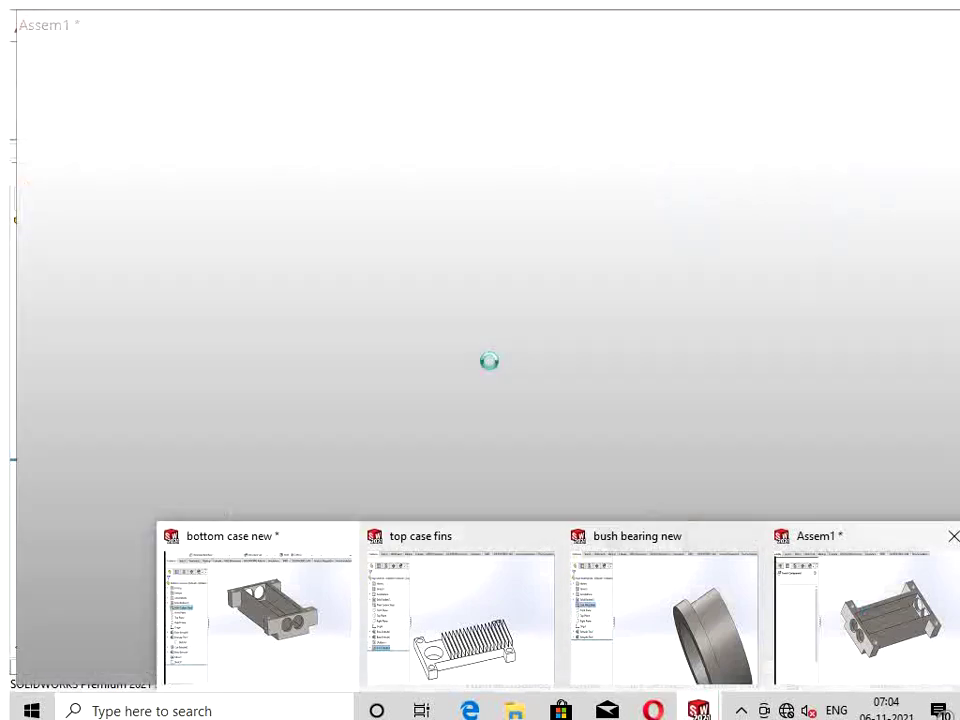
# Step: Back in Assem1, place several copies of bush bearing new above the bottom case
pyautogui.click(860, 615)
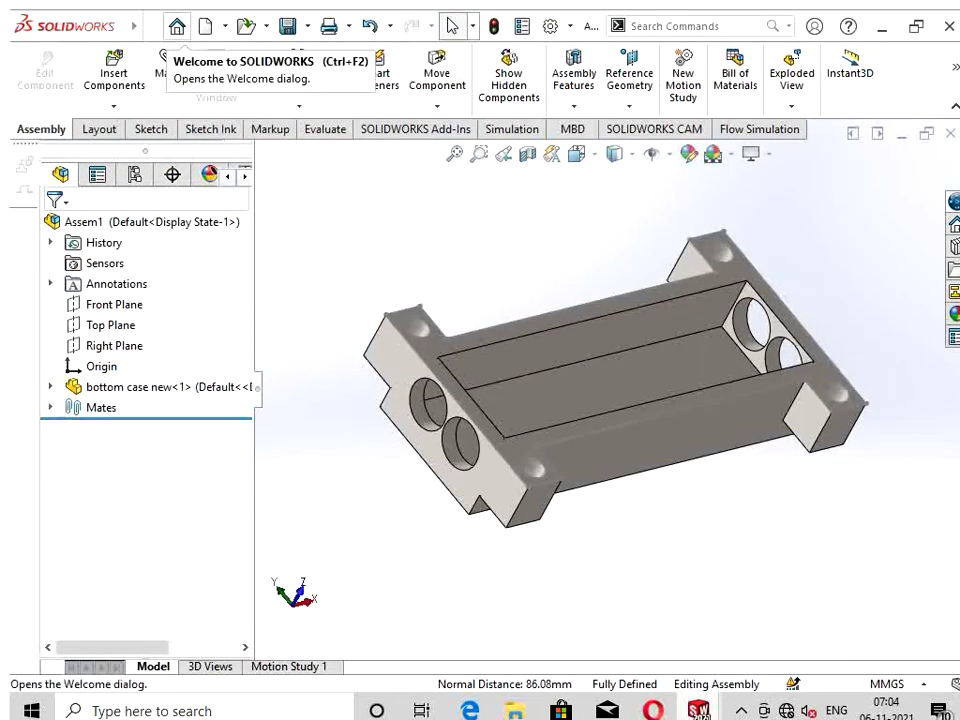
pyautogui.click(177, 26)
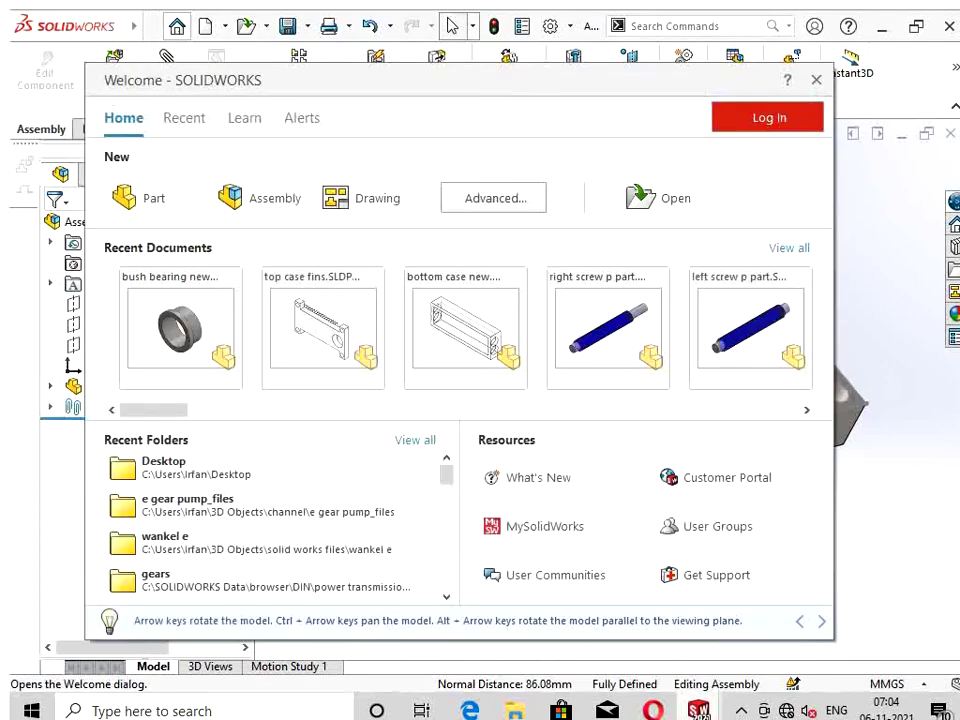
pyautogui.press('Escape')
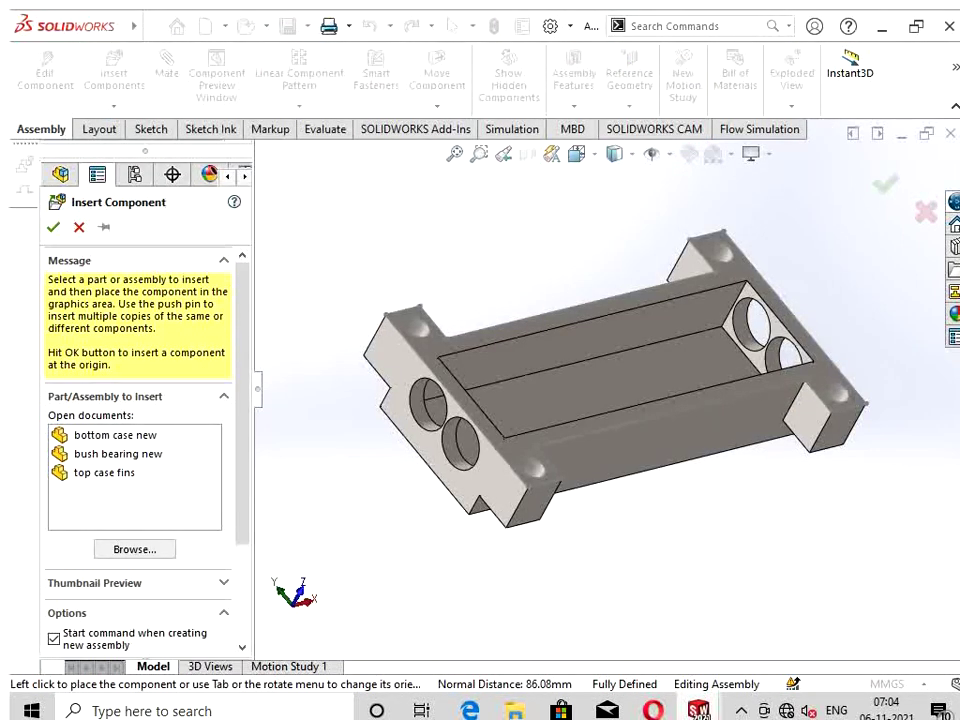
pyautogui.click(118, 453)
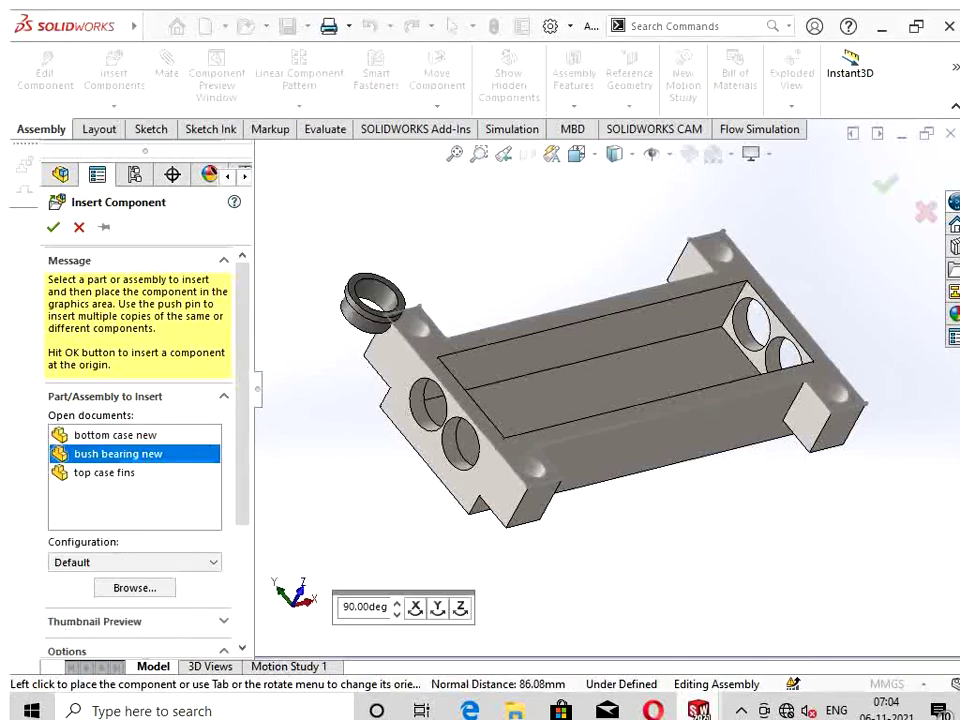
pyautogui.click(104, 227)
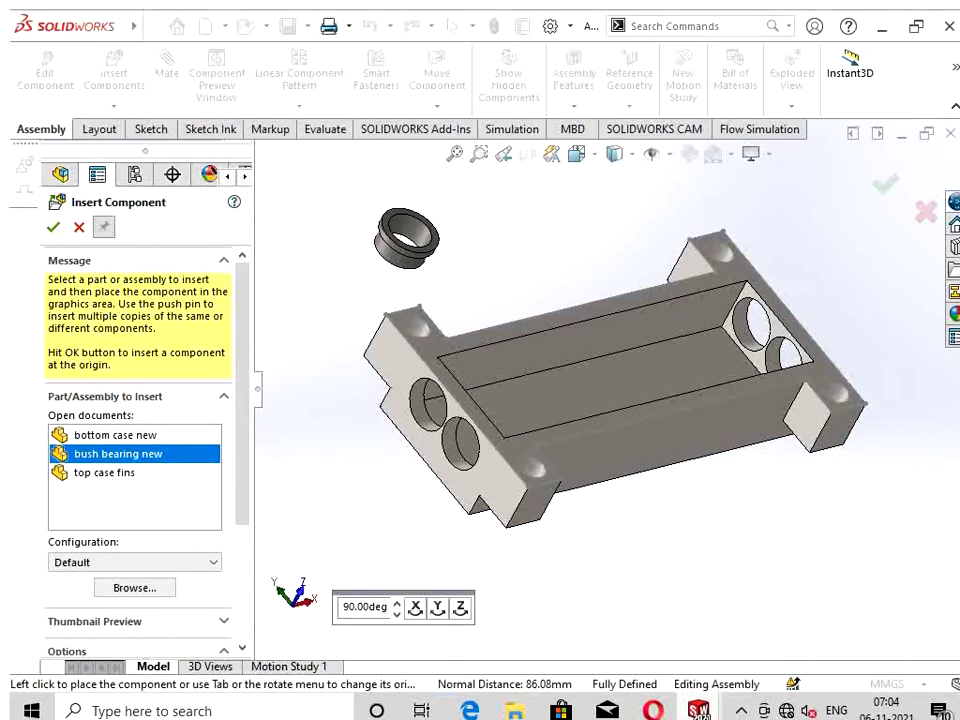
pyautogui.click(405, 237)
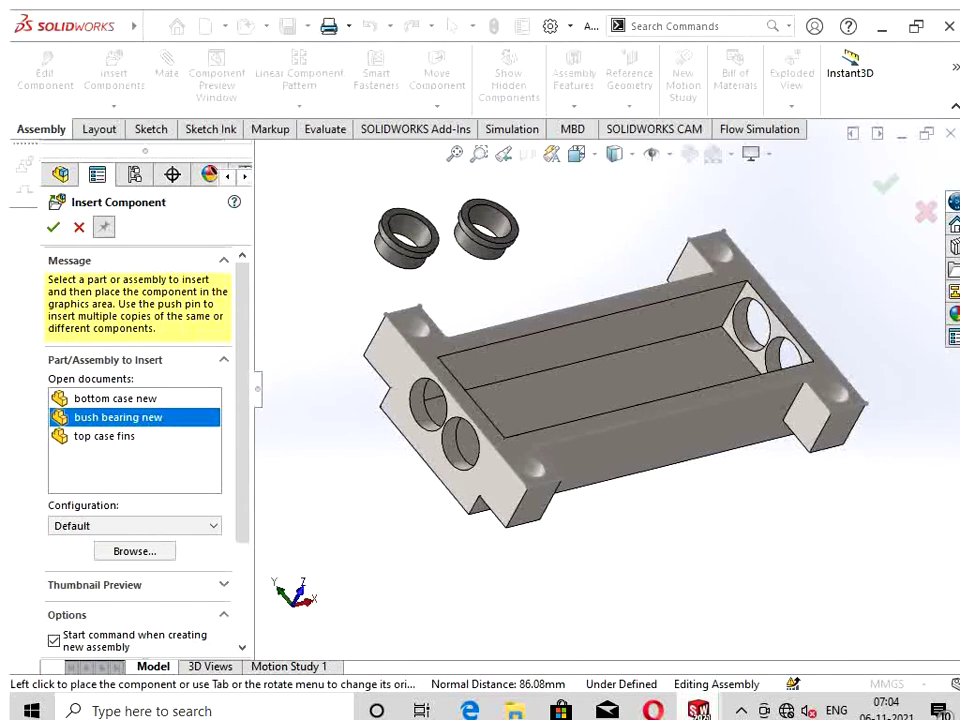
pyautogui.click(487, 229)
pyautogui.click(563, 212)
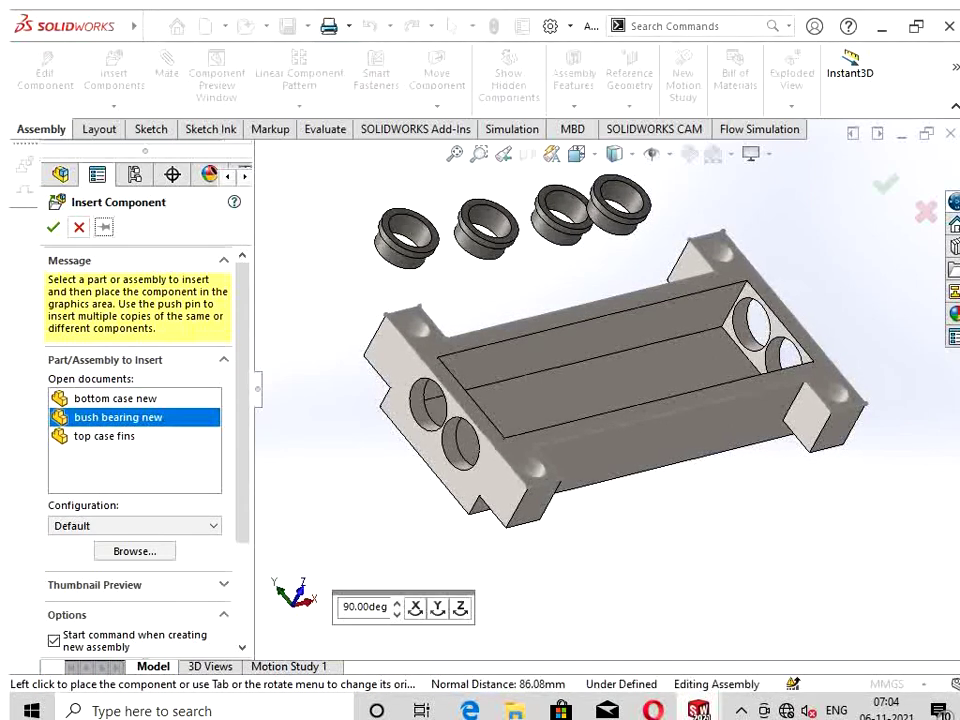
pyautogui.press('Escape')
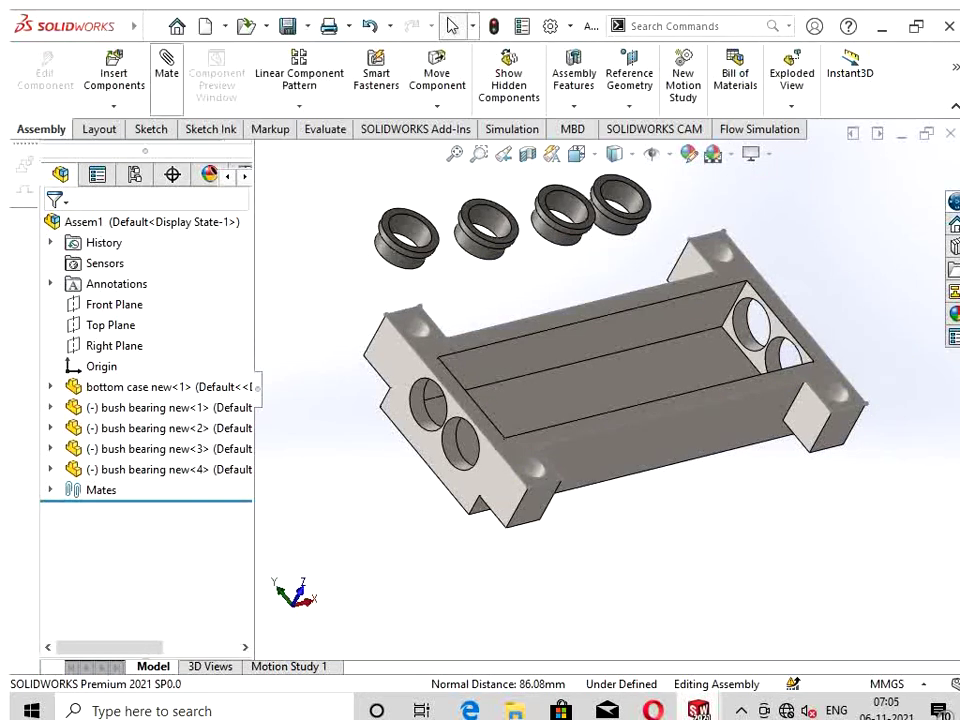
# Step: Mate the first bushing concentric with a hole in the bottom case
pyautogui.click(166, 68)
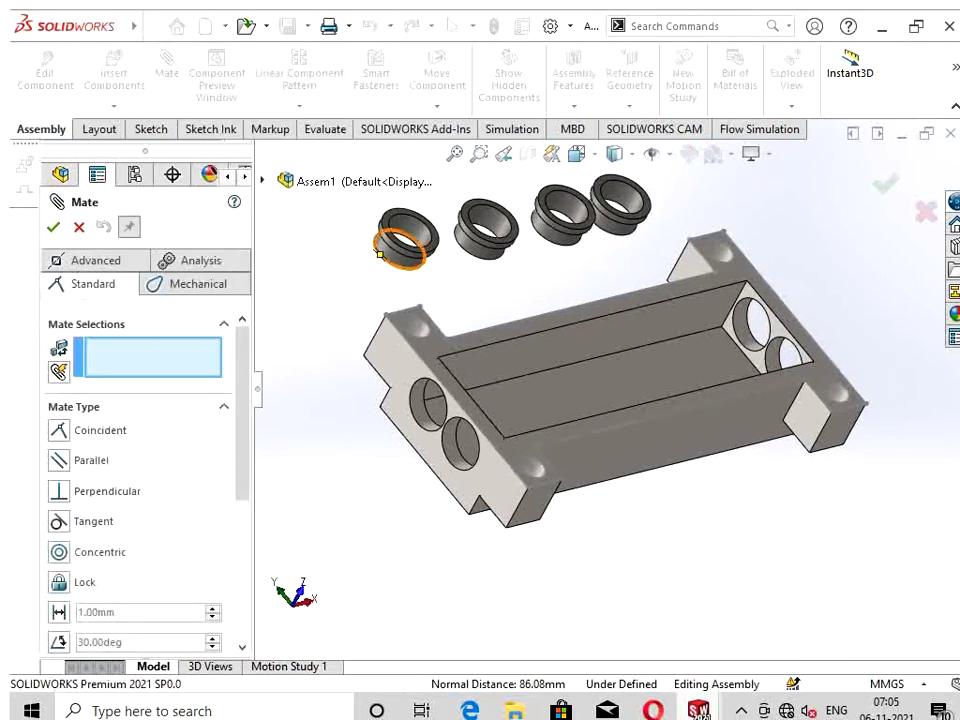
pyautogui.scroll(-5, 380, 253)
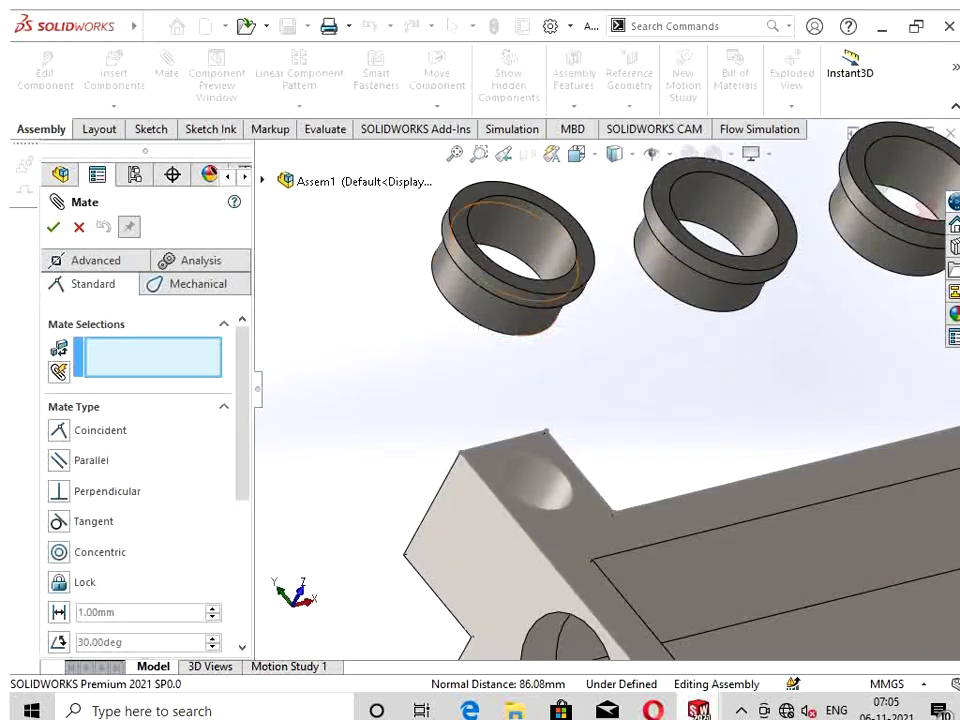
pyautogui.scroll(1, 619, 405)
pyautogui.click(482, 312)
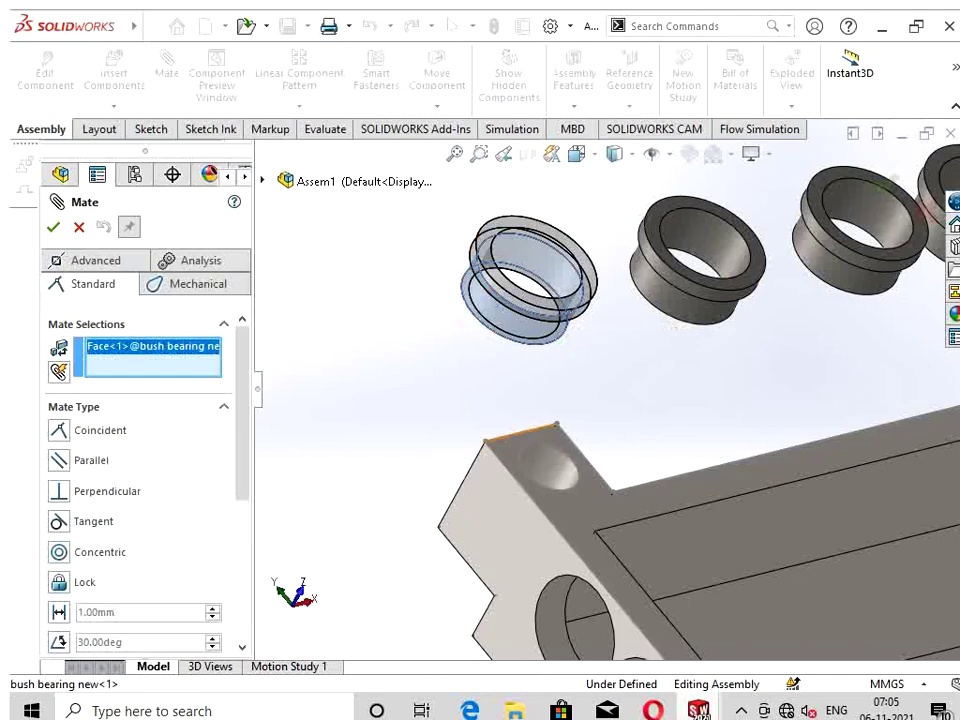
pyautogui.scroll(3, 639, 352)
pyautogui.scroll(-2, 621, 527)
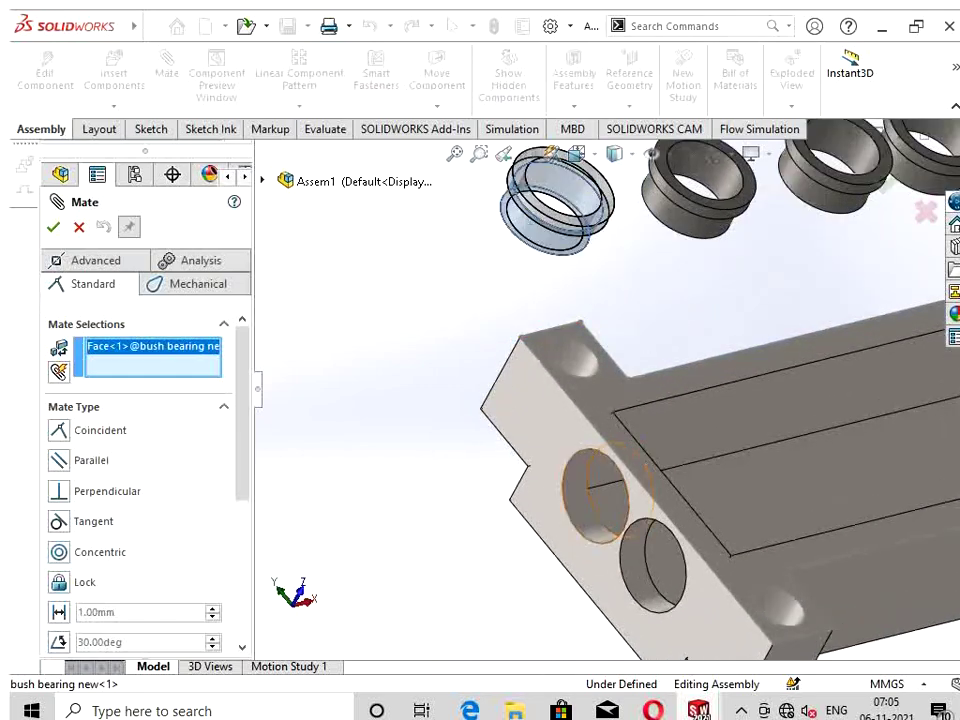
pyautogui.click(597, 490)
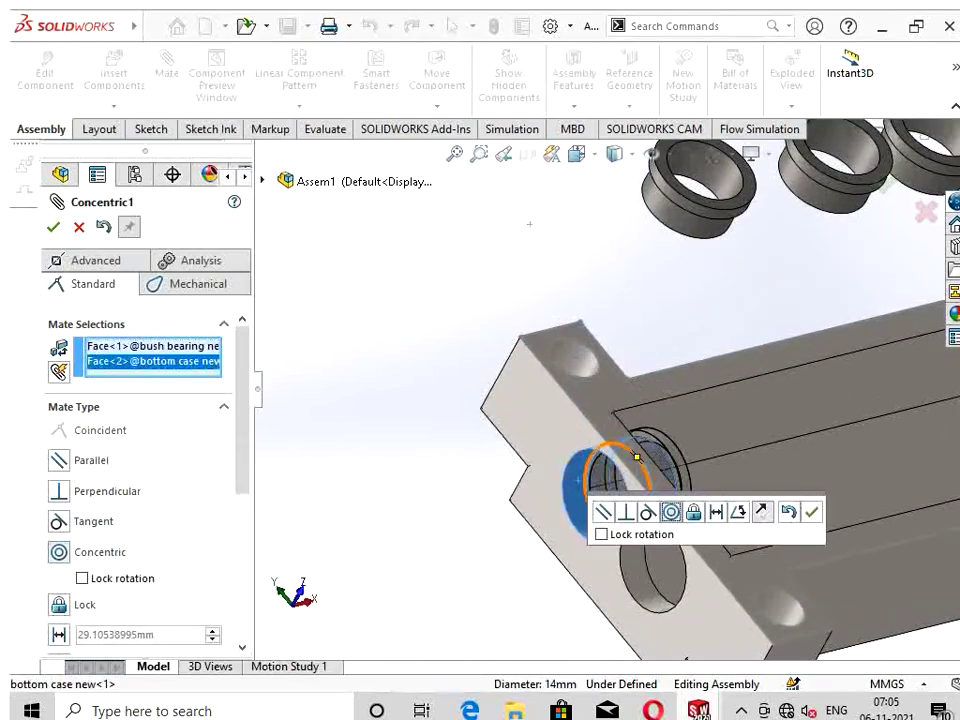
pyautogui.click(811, 511)
# Step: Make the first bushing's flange face coincident with the bottom case side face
pyautogui.scroll(-3, 612, 442)
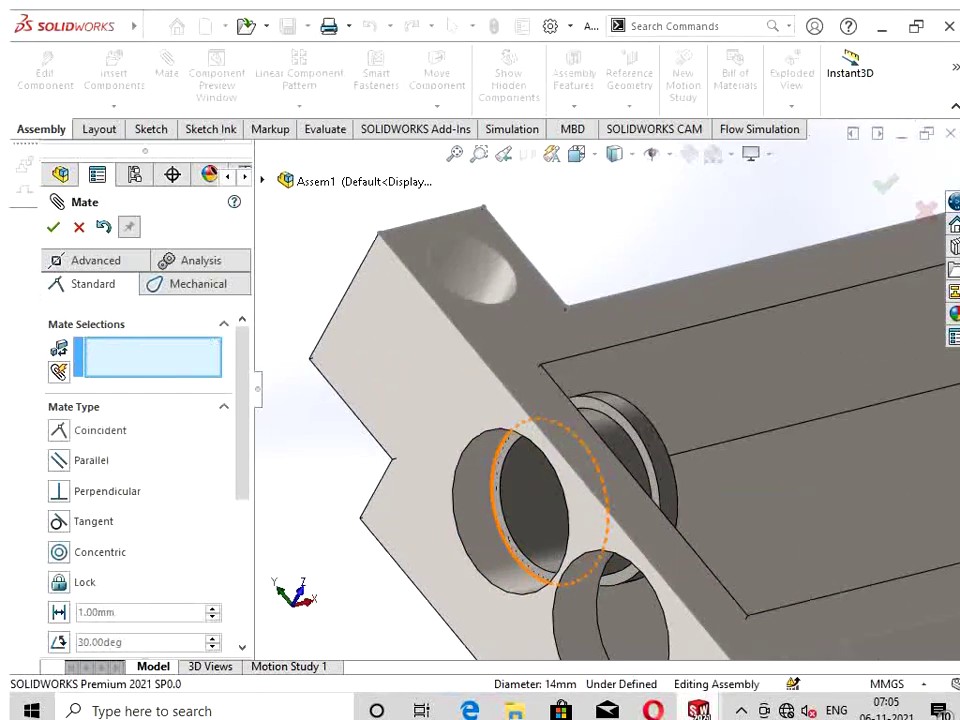
pyautogui.scroll(-3, 612, 442)
pyautogui.click(614, 444)
pyautogui.scroll(2, 614, 444)
pyautogui.scroll(2, 614, 444)
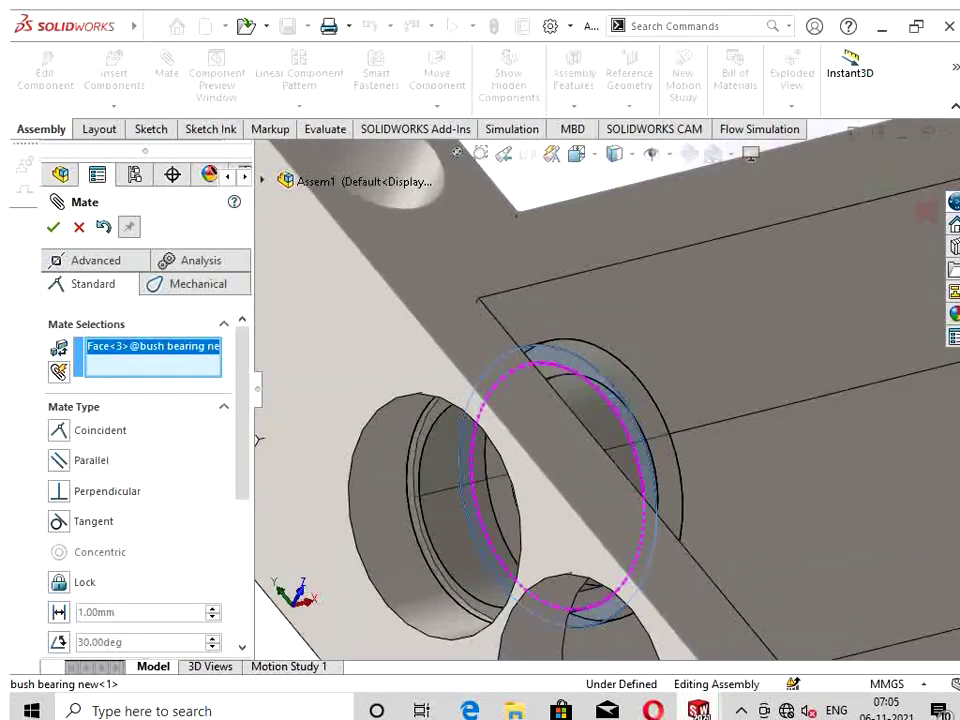
pyautogui.scroll(2, 614, 444)
pyautogui.moveTo(614, 444); pyautogui.dragTo(540, 480, button='middle')
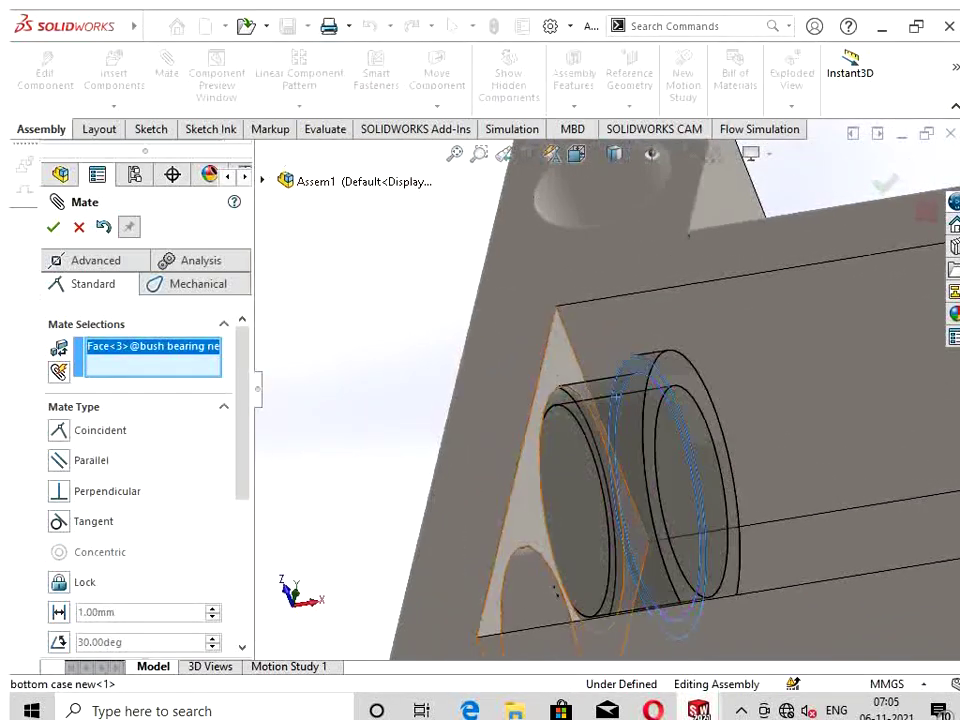
pyautogui.click(530, 500)
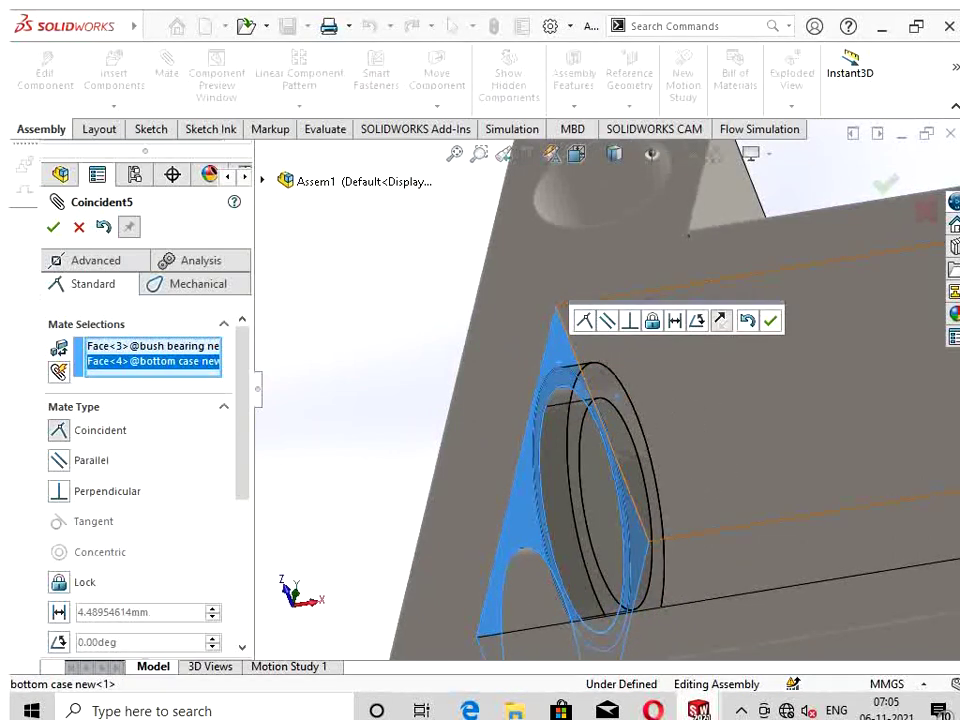
pyautogui.click(770, 320)
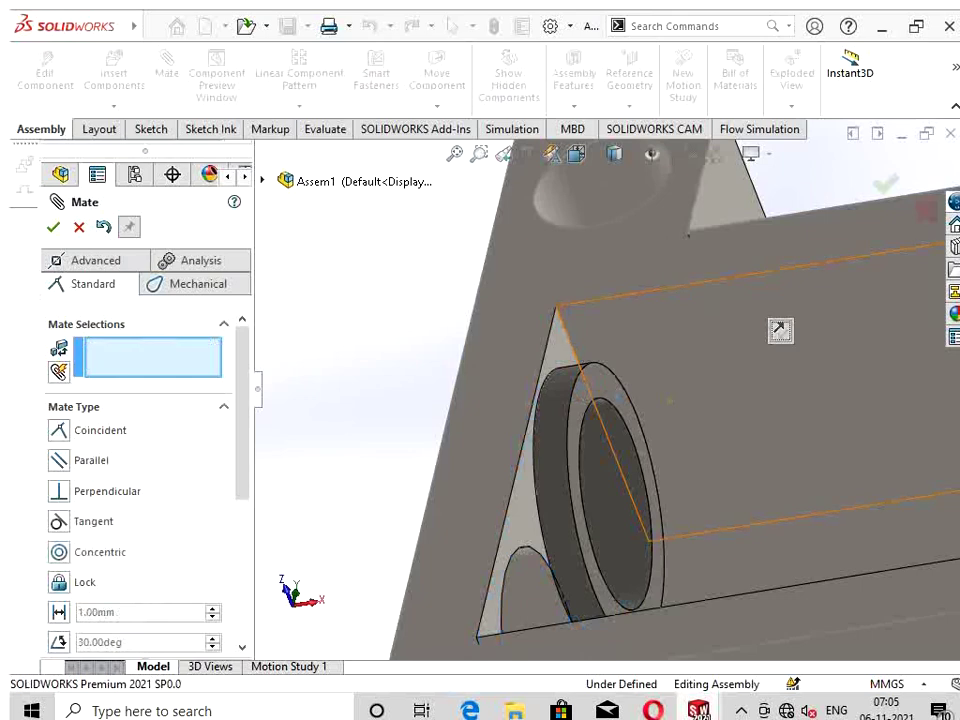
pyautogui.scroll(2, 780, 330)
pyautogui.scroll(3, 780, 330)
pyautogui.scroll(-3, 780, 330)
pyautogui.scroll(-2, 780, 330)
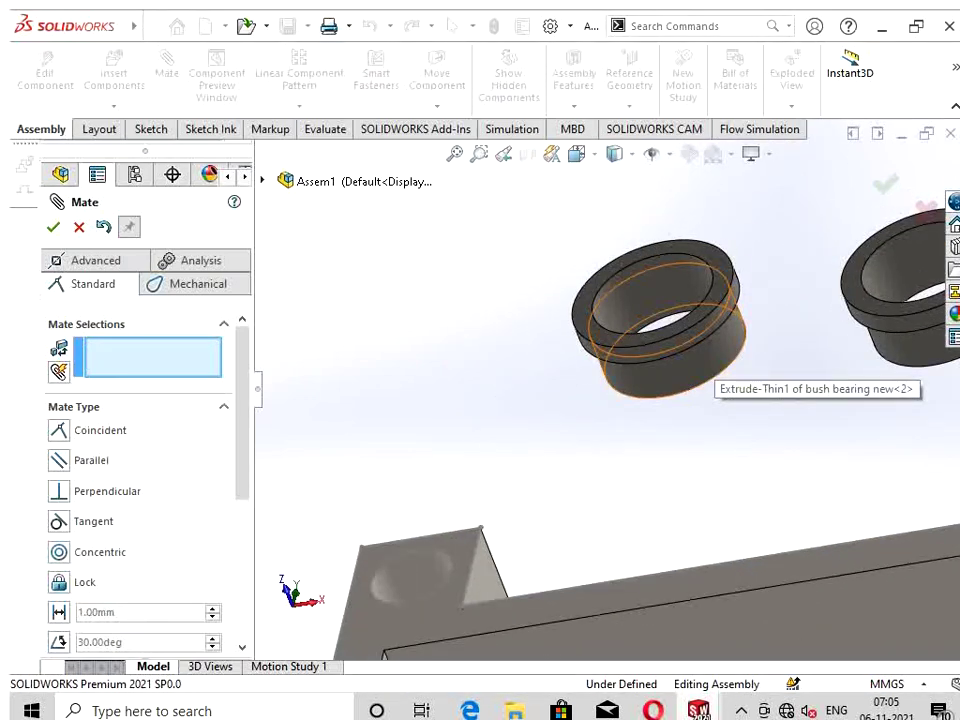
# Step: Seat the second bushing in its case hole, flush with the case side face
pyautogui.scroll(2, 620, 385)
pyautogui.scroll(2, 620, 385)
pyautogui.click(607, 378)
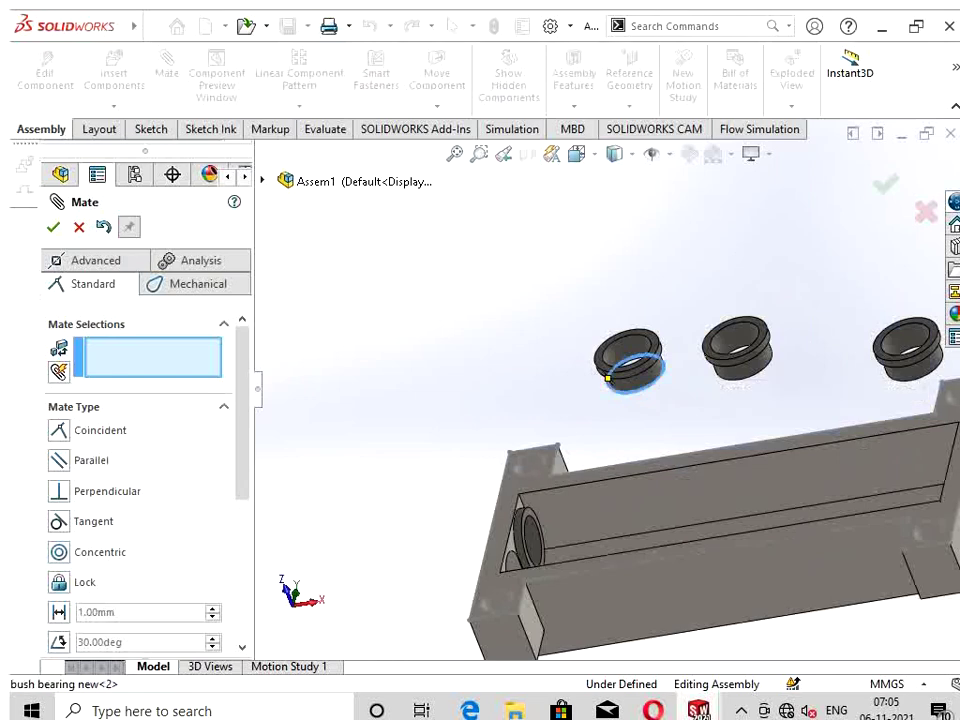
pyautogui.scroll(-3, 510, 540)
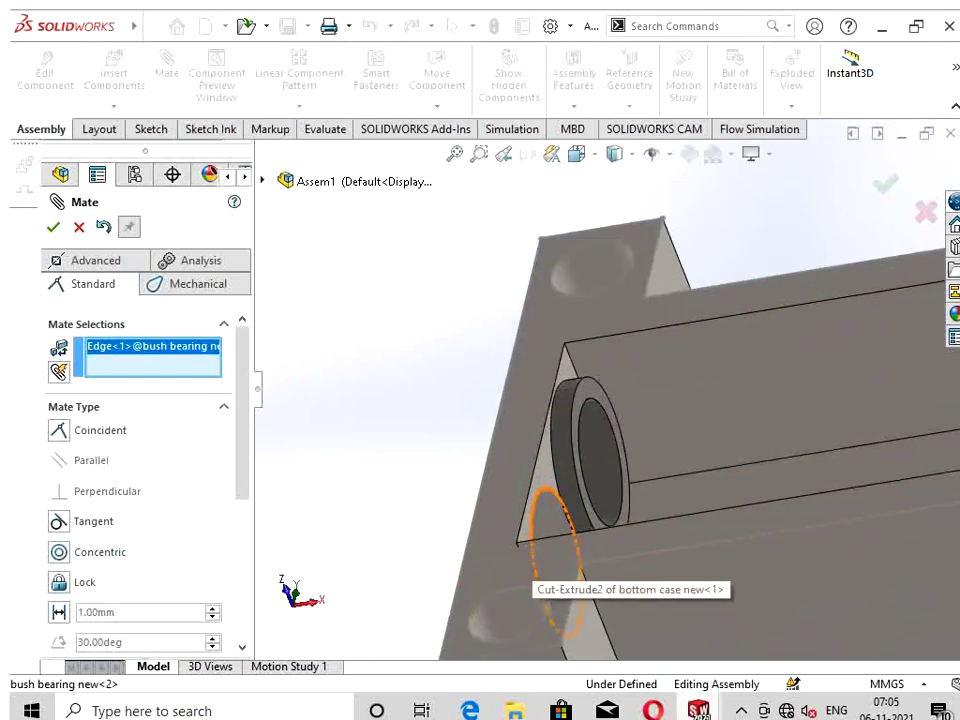
pyautogui.click(530, 572)
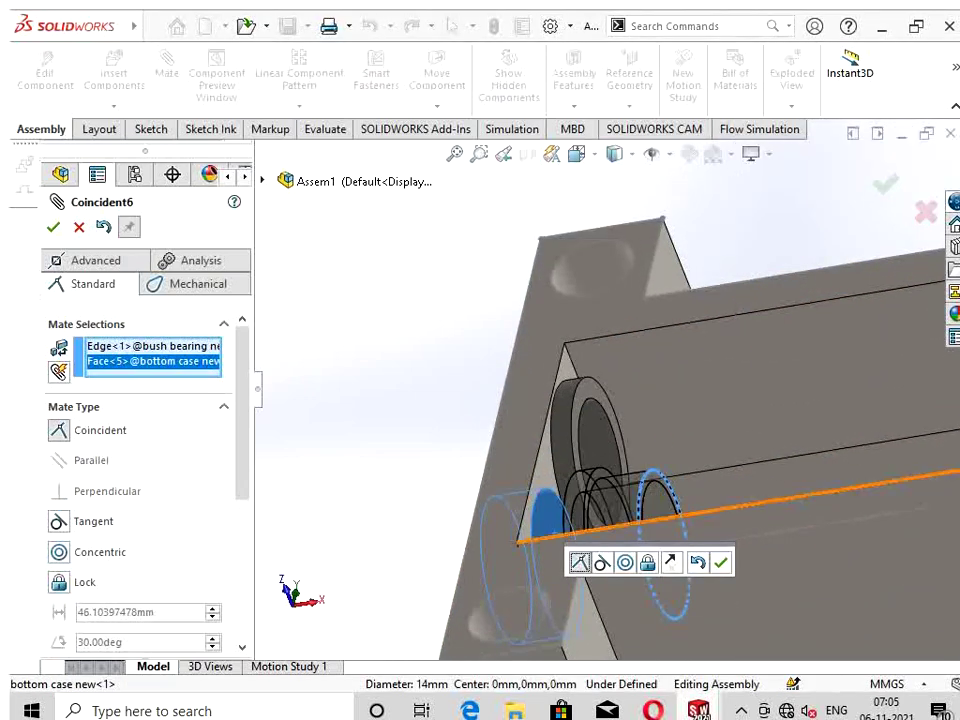
pyautogui.click(720, 562)
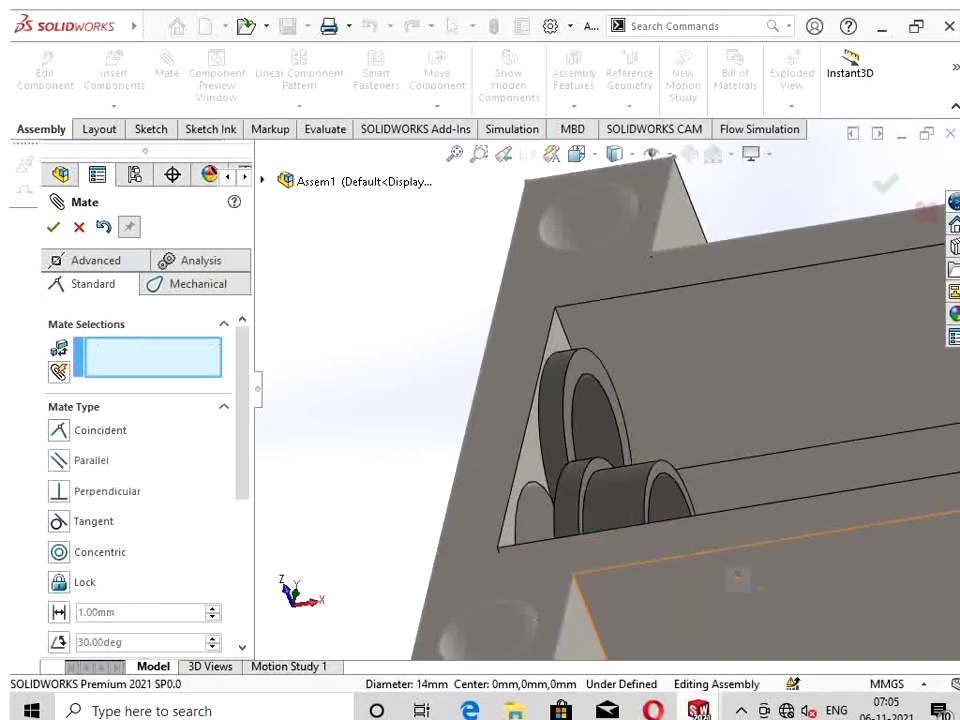
pyautogui.scroll(-5, 585, 605)
pyautogui.click(575, 470)
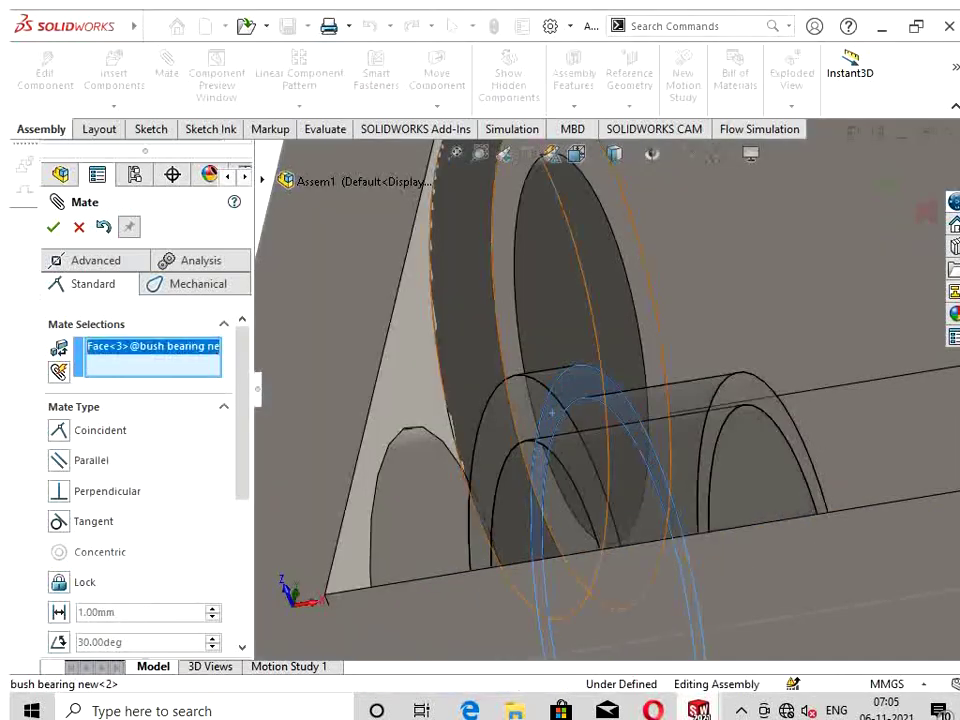
pyautogui.scroll(5, 410, 420)
pyautogui.moveTo(600, 450); pyautogui.dragTo(560, 440, button='middle')
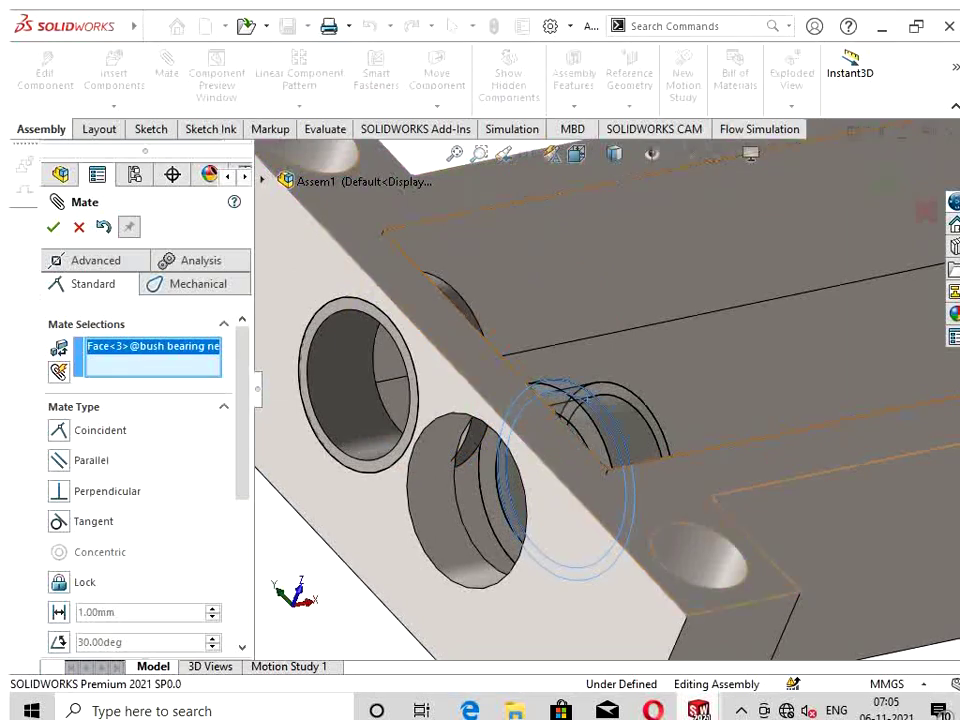
pyautogui.click(432, 578)
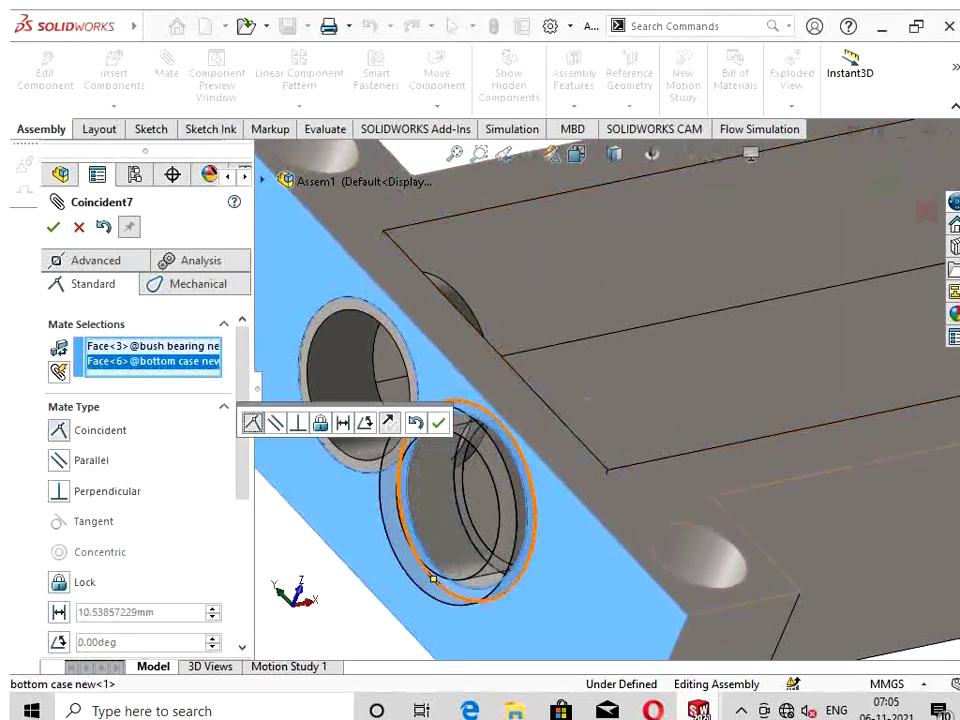
pyautogui.click(438, 422)
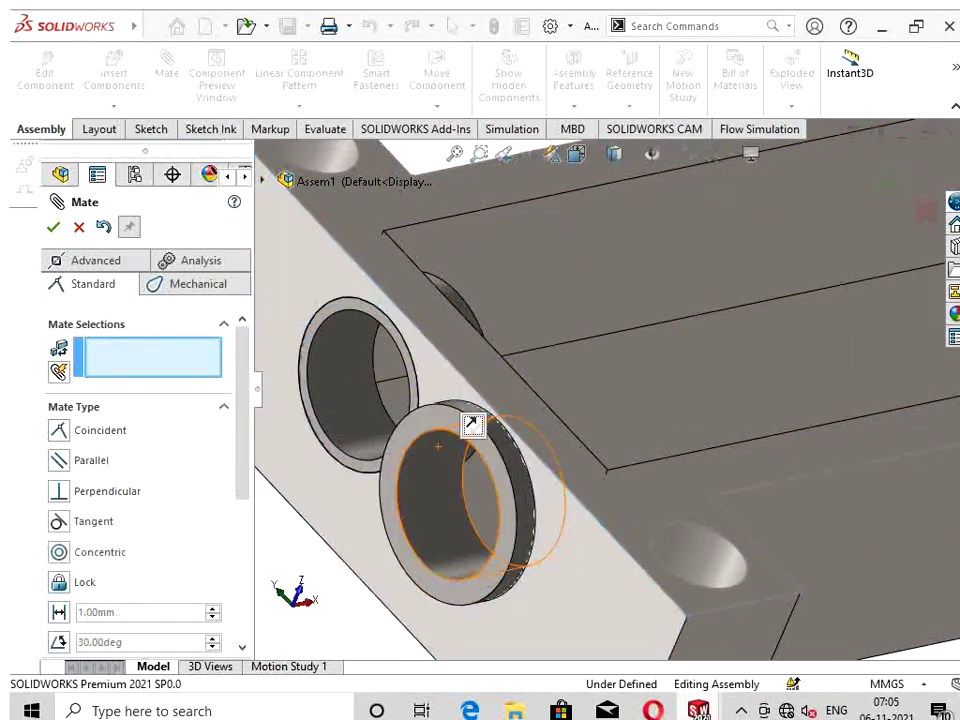
pyautogui.scroll(-5, 465, 421)
pyautogui.scroll(3, 720, 238)
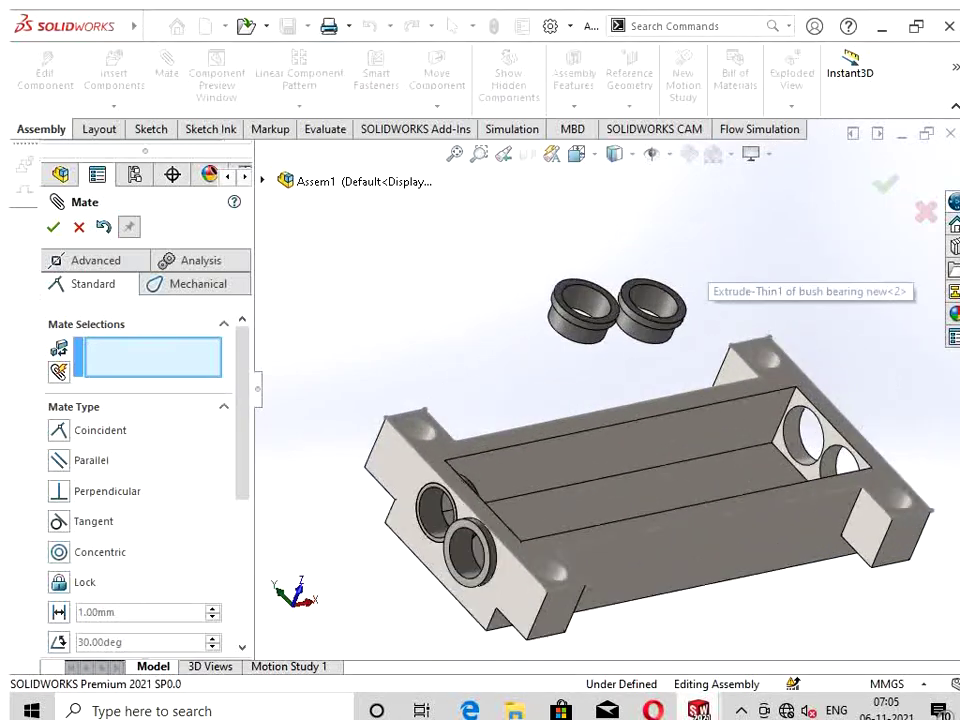
pyautogui.scroll(2, 720, 238)
# Step: Mate the right bushing concentric with its hole and its shoulder coincident with the case end face
pyautogui.click(640, 325)
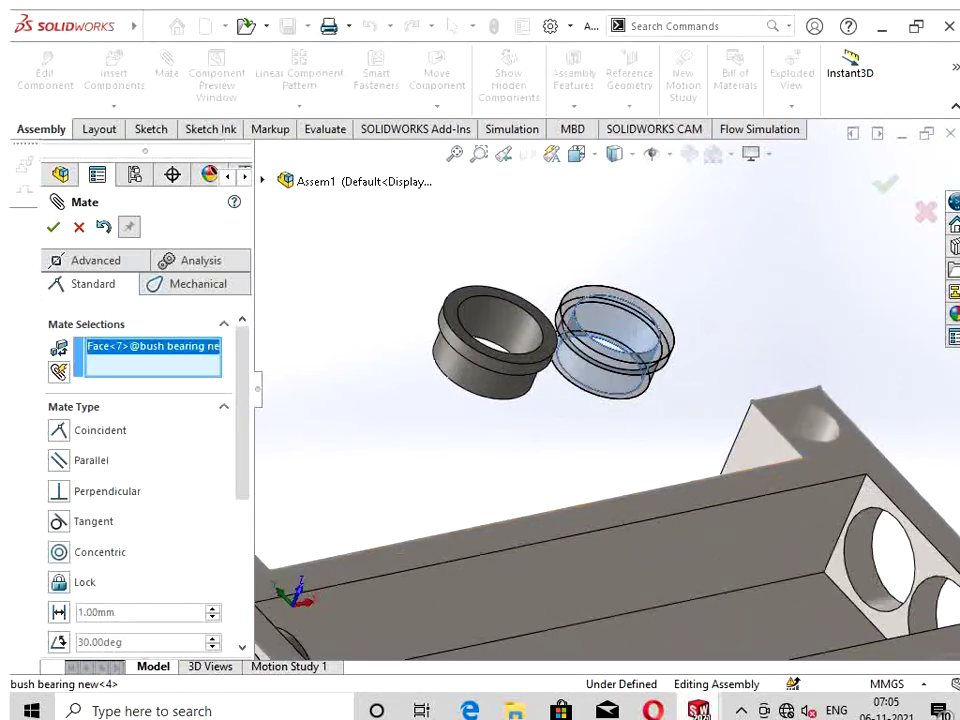
pyautogui.scroll(2, 945, 580)
pyautogui.scroll(2, 945, 580)
pyautogui.click(858, 440)
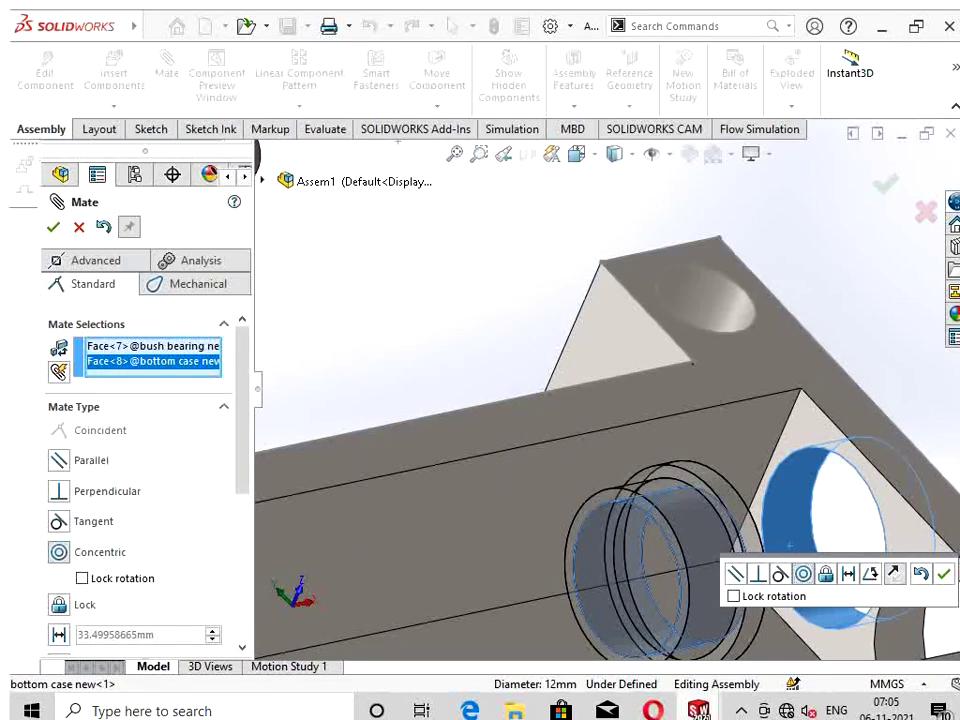
pyautogui.click(943, 573)
pyautogui.press('f')
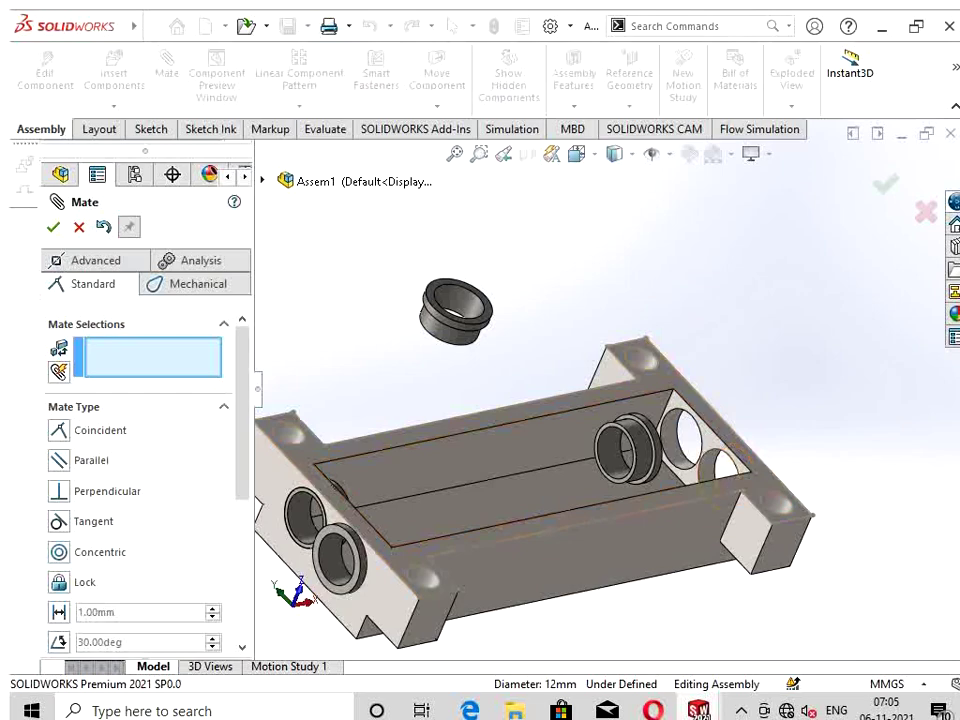
pyautogui.scroll(-3, 650, 422)
pyautogui.scroll(-2, 650, 430)
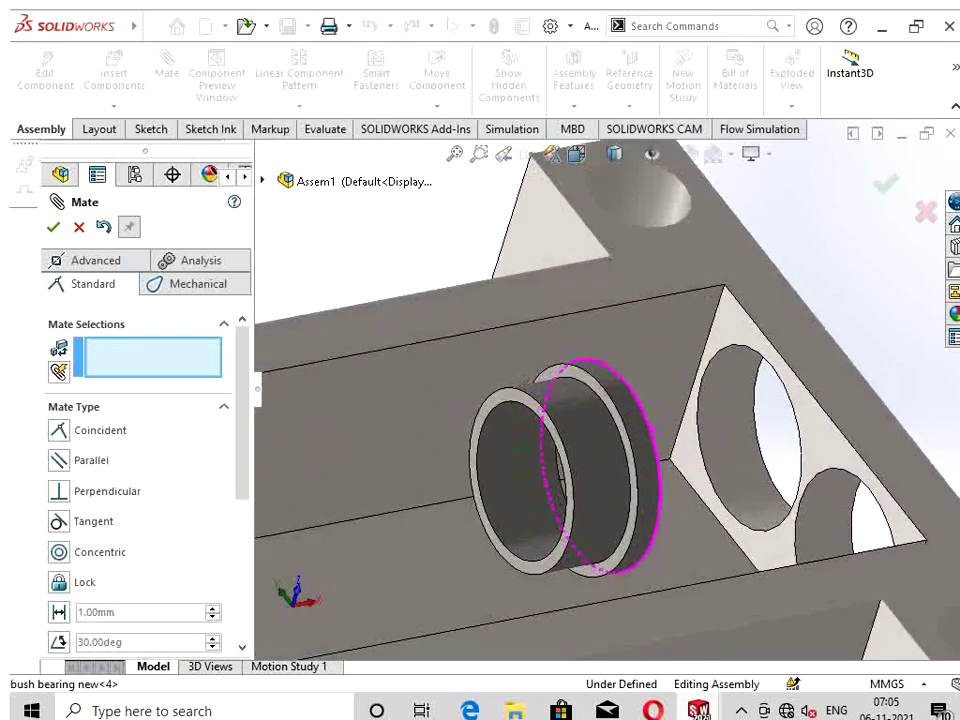
pyautogui.click(600, 470)
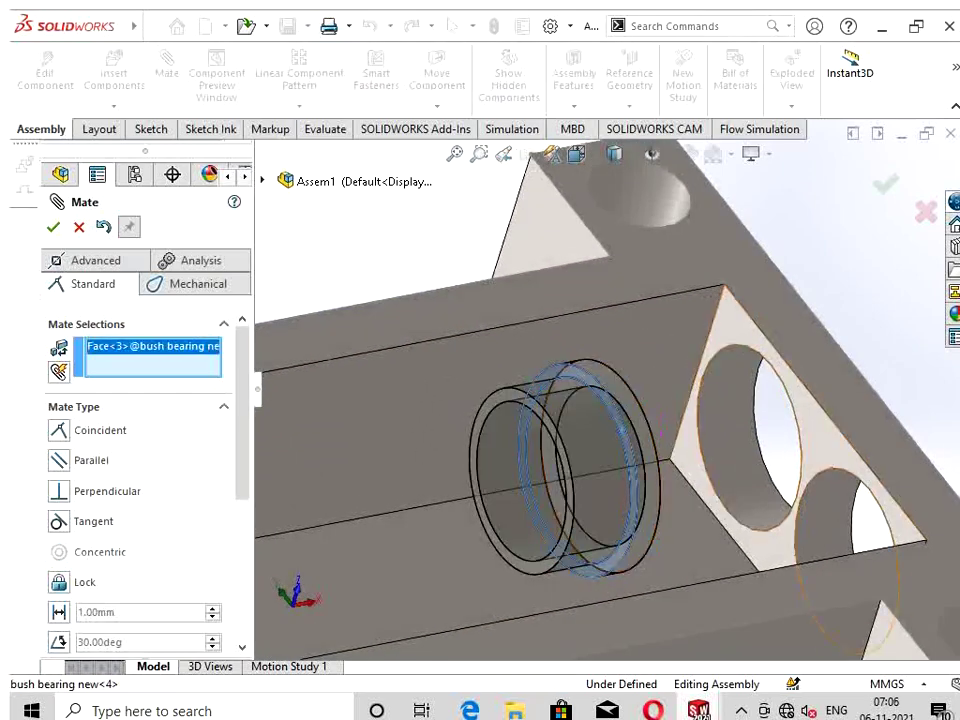
pyautogui.moveTo(600, 470); pyautogui.dragTo(760, 440, button='middle')
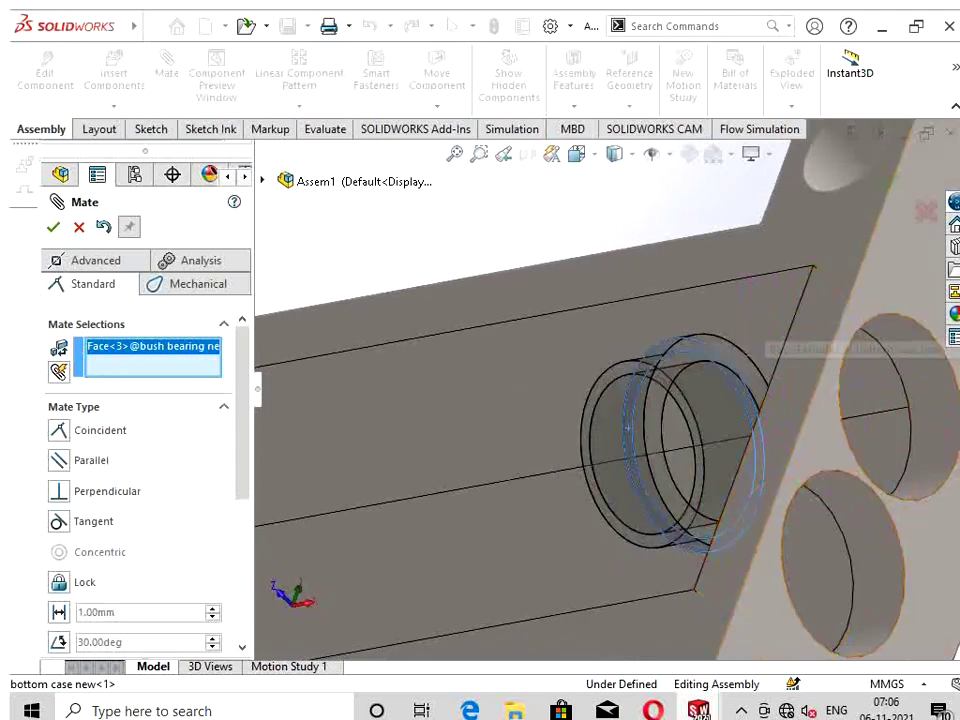
pyautogui.click(900, 260)
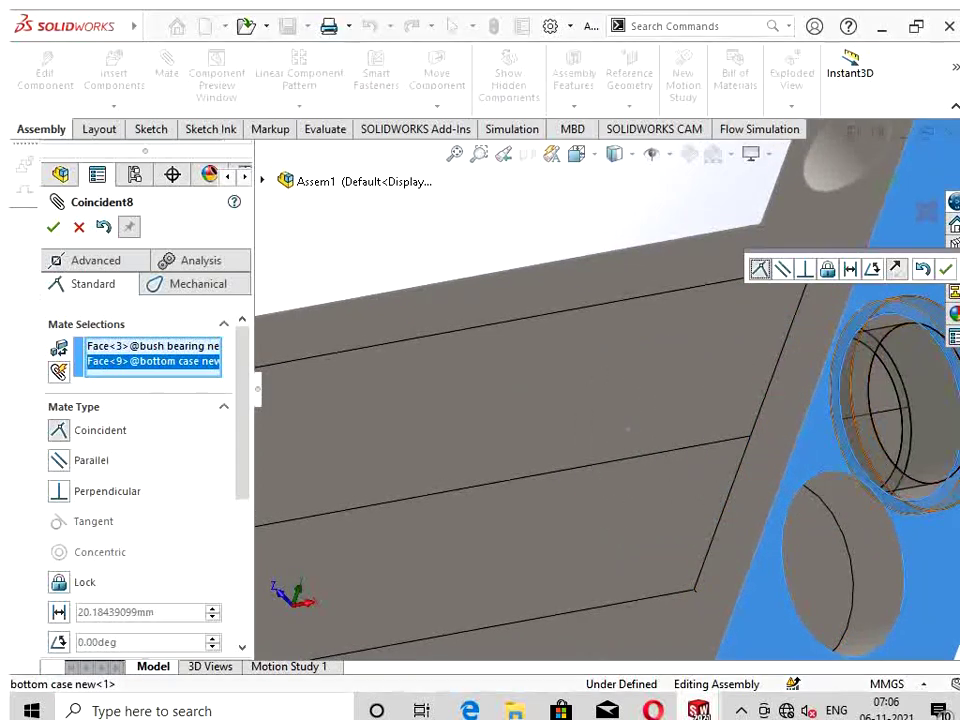
pyautogui.press('Return')
# Step: Make the loose bushing concentric with the remaining bottom case hole
pyautogui.press('f')
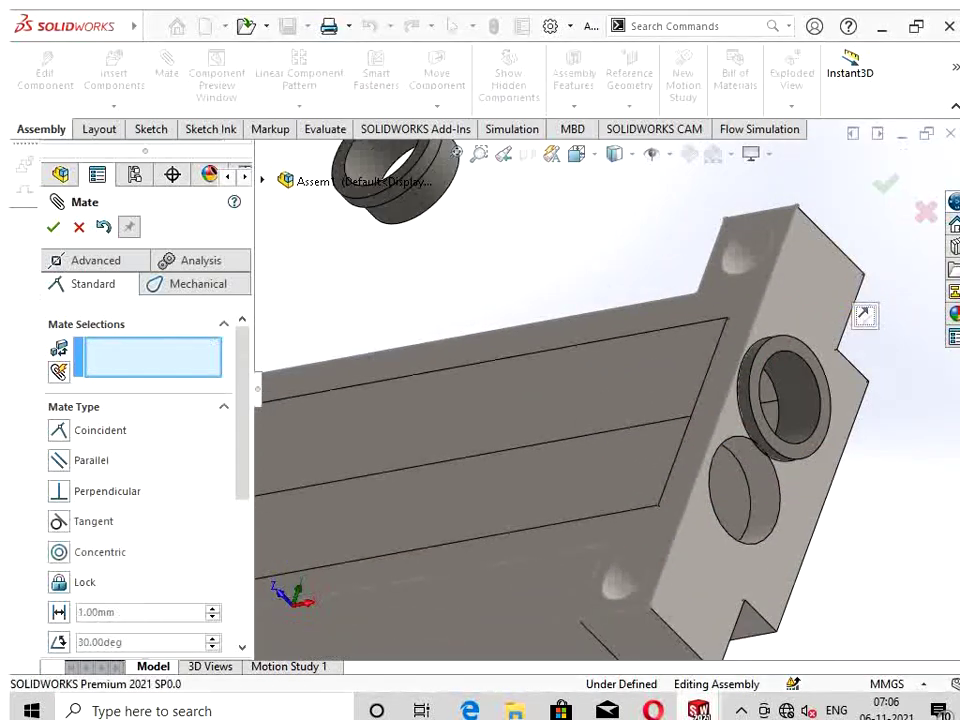
pyautogui.click(497, 258)
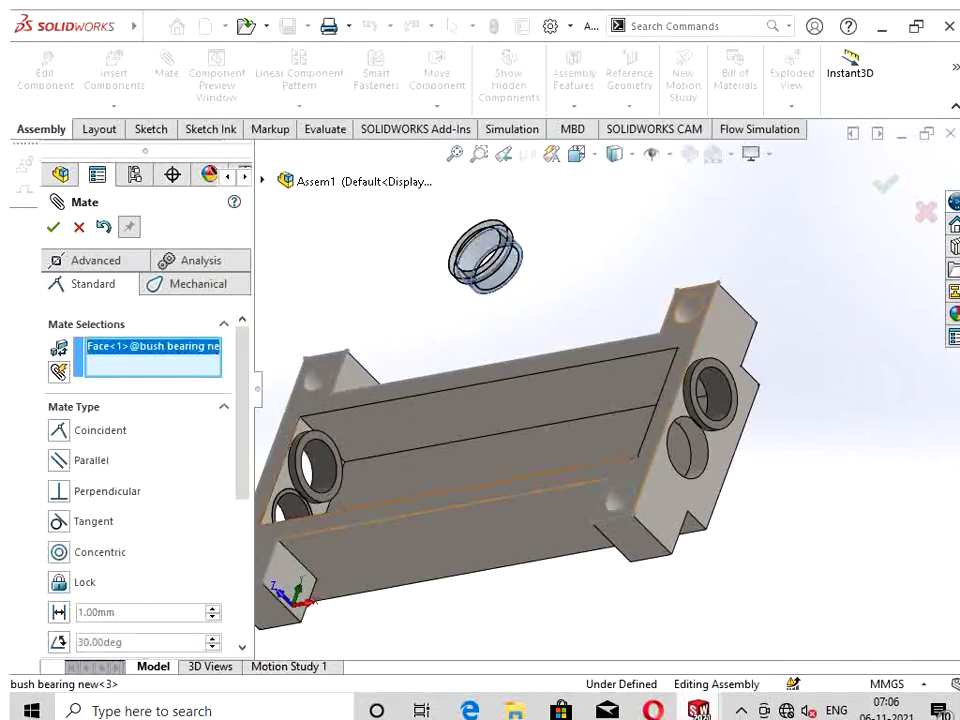
pyautogui.click(670, 432)
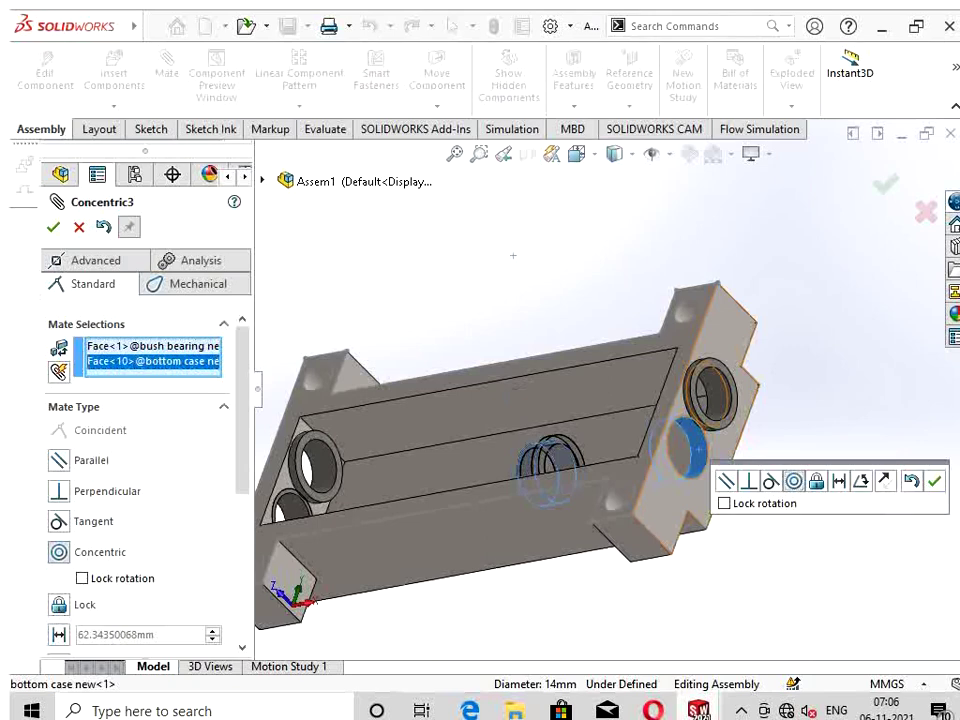
pyautogui.press('Return')
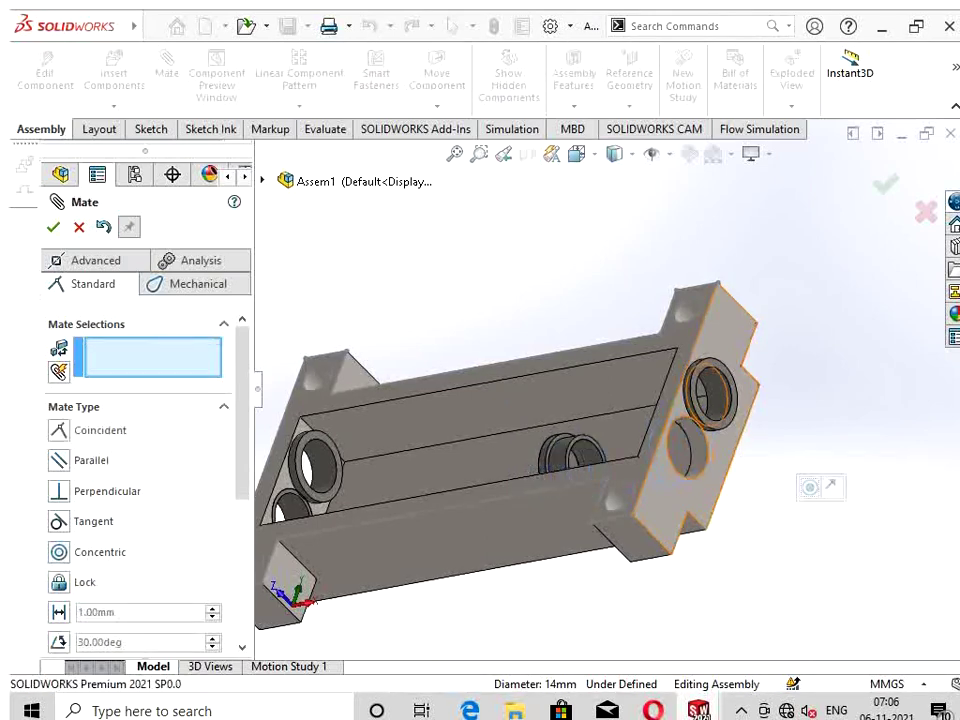
# Step: Seat the bushing's shoulder flush against the triangular case end face
pyautogui.moveTo(600, 420)
pyautogui.mouseDown(button='middle')
pyautogui.moveTo(600, 380)
pyautogui.moveTo(600, 390)
pyautogui.mouseUp(button='middle')
pyautogui.scroll(-3, 600, 420)
pyautogui.scroll(-3, 600, 420)
pyautogui.scroll(-3, 572, 425)
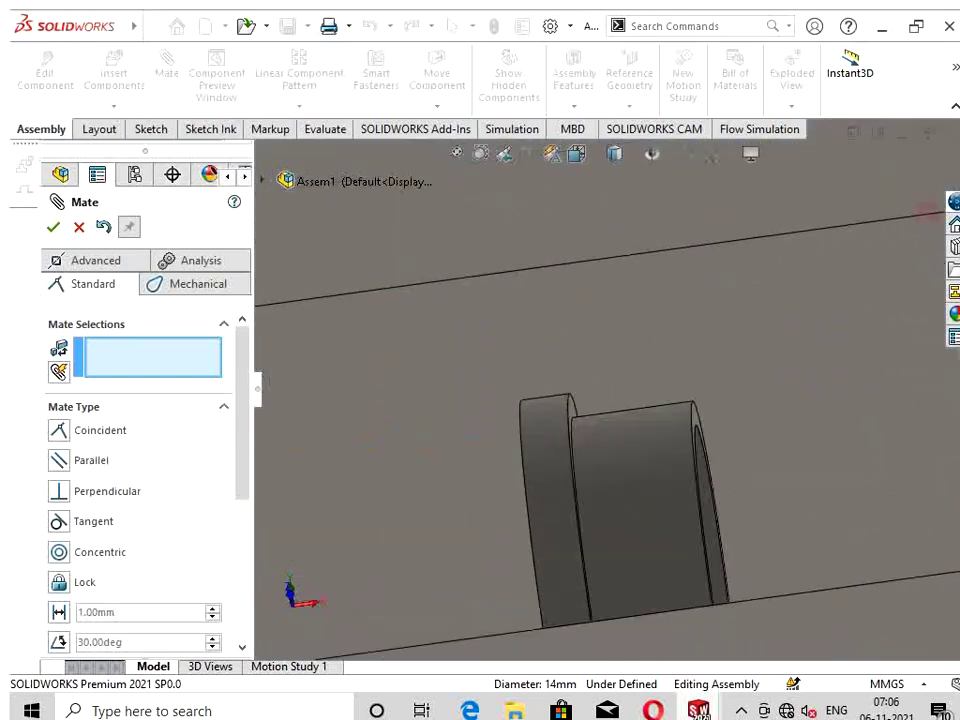
pyautogui.scroll(-3, 572, 425)
pyautogui.click(578, 440)
pyautogui.scroll(3, 578, 430)
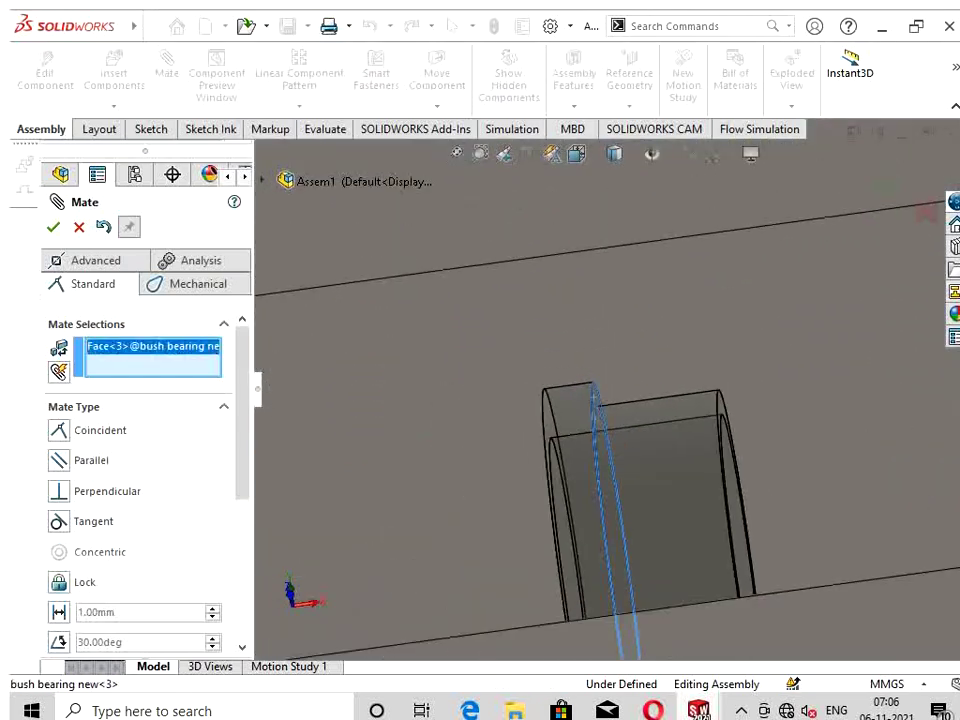
pyautogui.scroll(2, 578, 420)
pyautogui.moveTo(580, 416); pyautogui.dragTo(520, 425, button='middle')
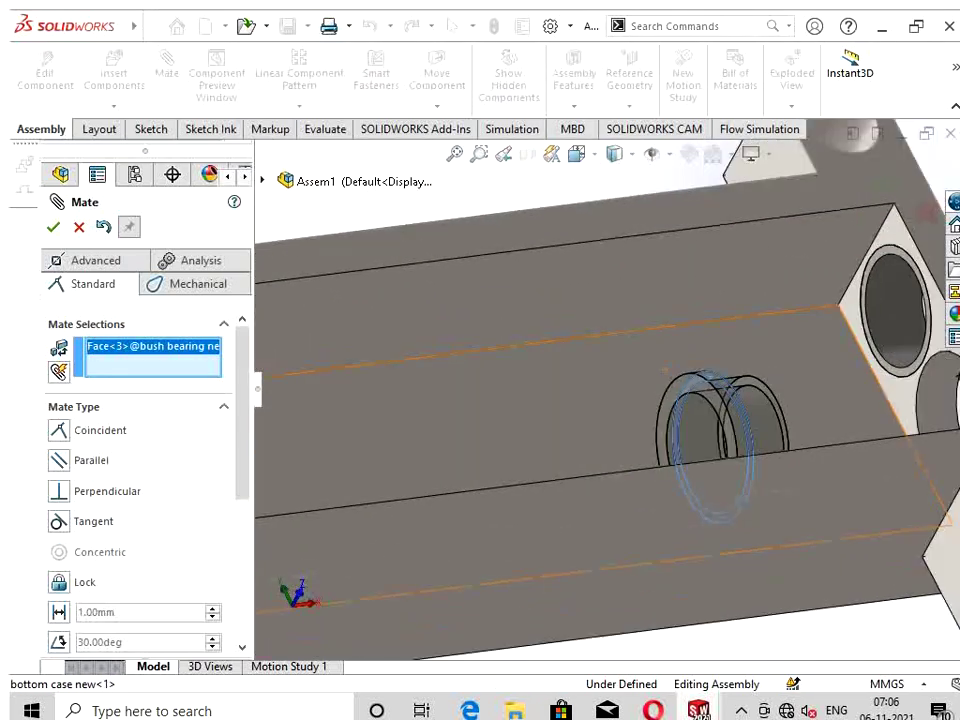
pyautogui.scroll(3, 580, 416)
pyautogui.scroll(-3, 580, 416)
pyautogui.scroll(-2, 826, 364)
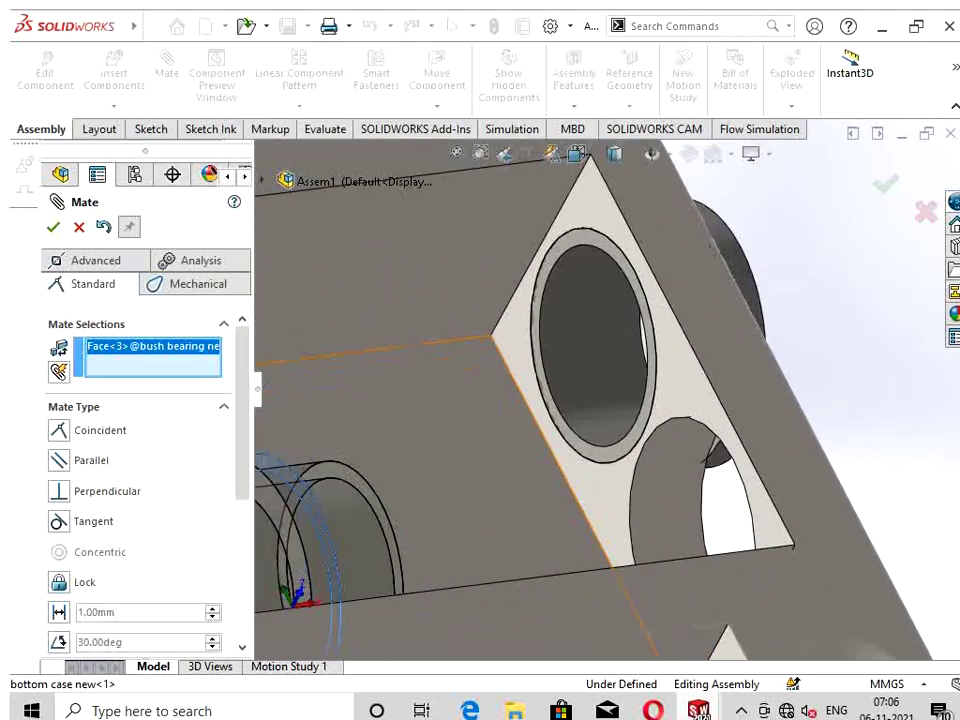
pyautogui.click(690, 400)
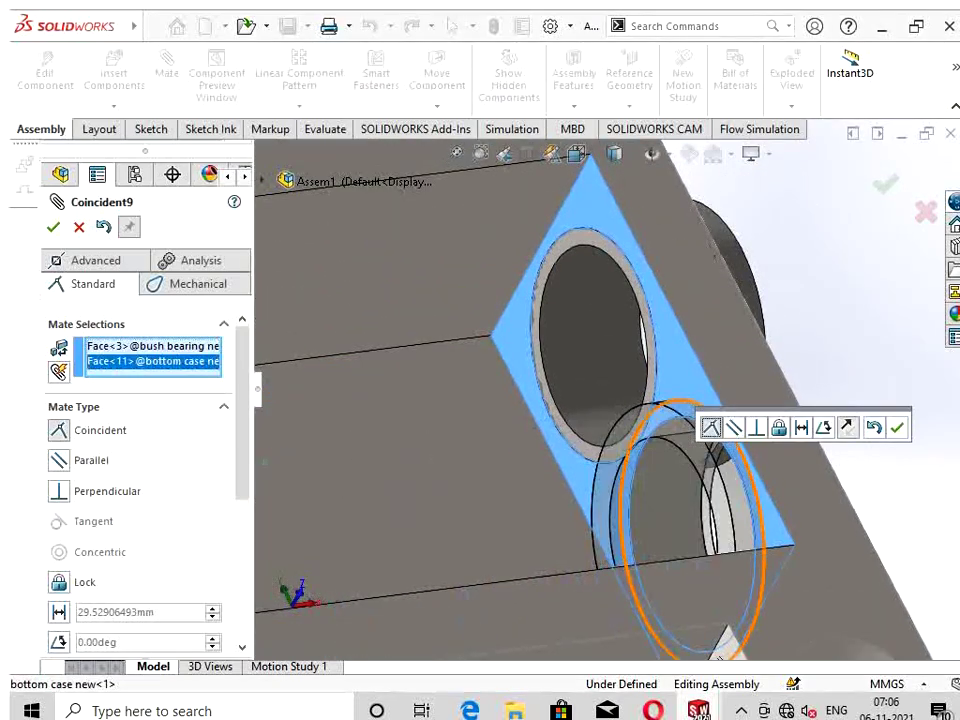
pyautogui.press('Return')
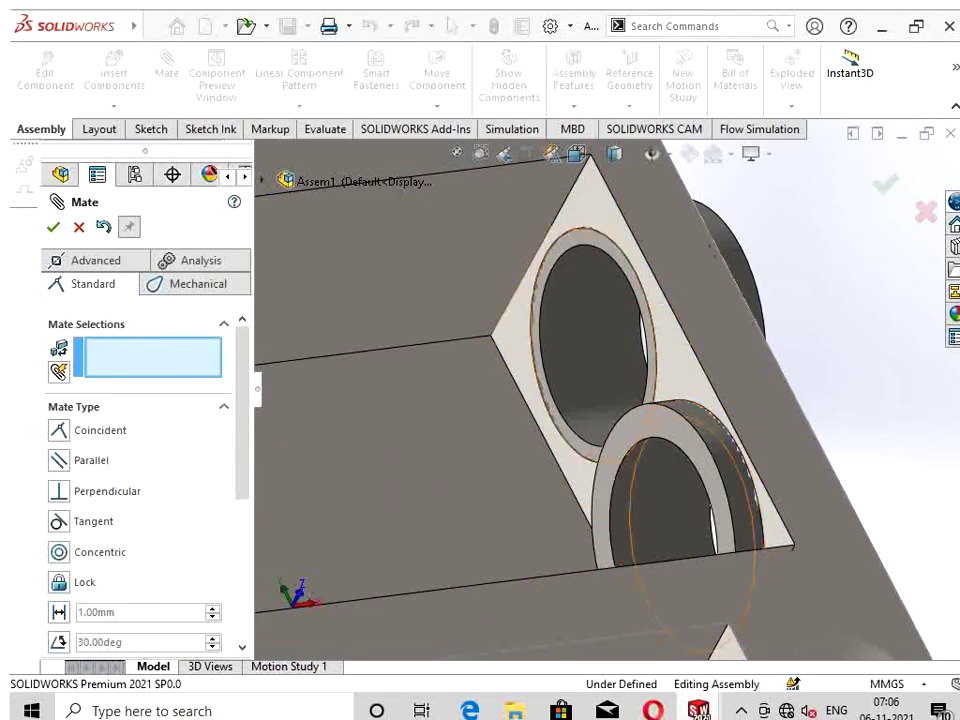
pyautogui.scroll(3, 620, 385)
pyautogui.scroll(3, 525, 415)
pyautogui.scroll(2, 525, 415)
pyautogui.moveTo(525, 415); pyautogui.dragTo(530, 480, button='middle')
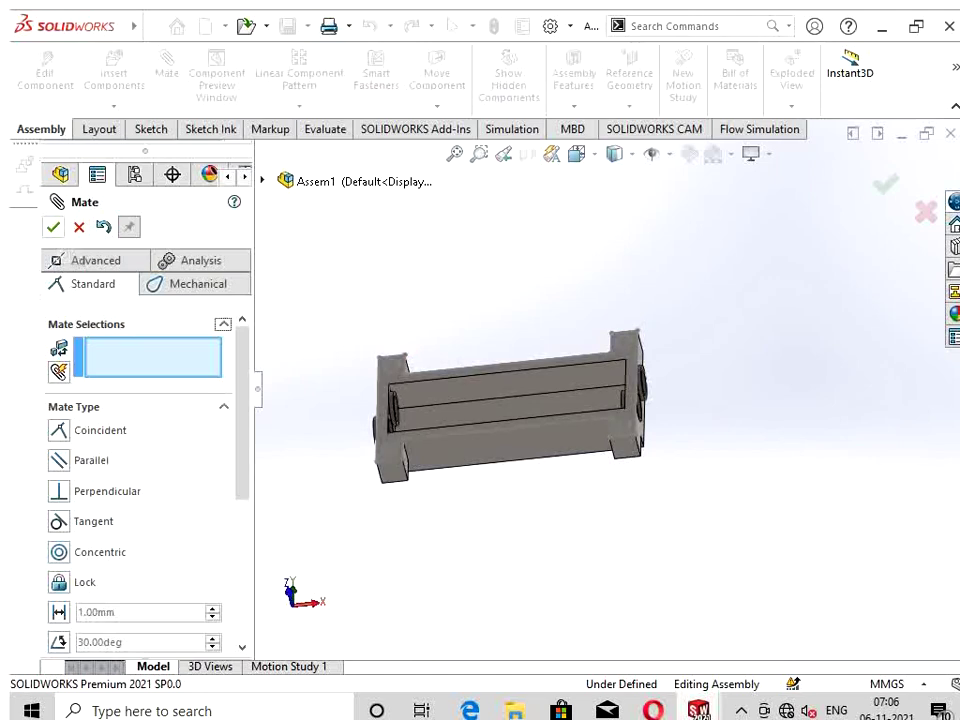
# Step: Insert the left screw p and right screw p parts into the assembly
pyautogui.press('Escape')
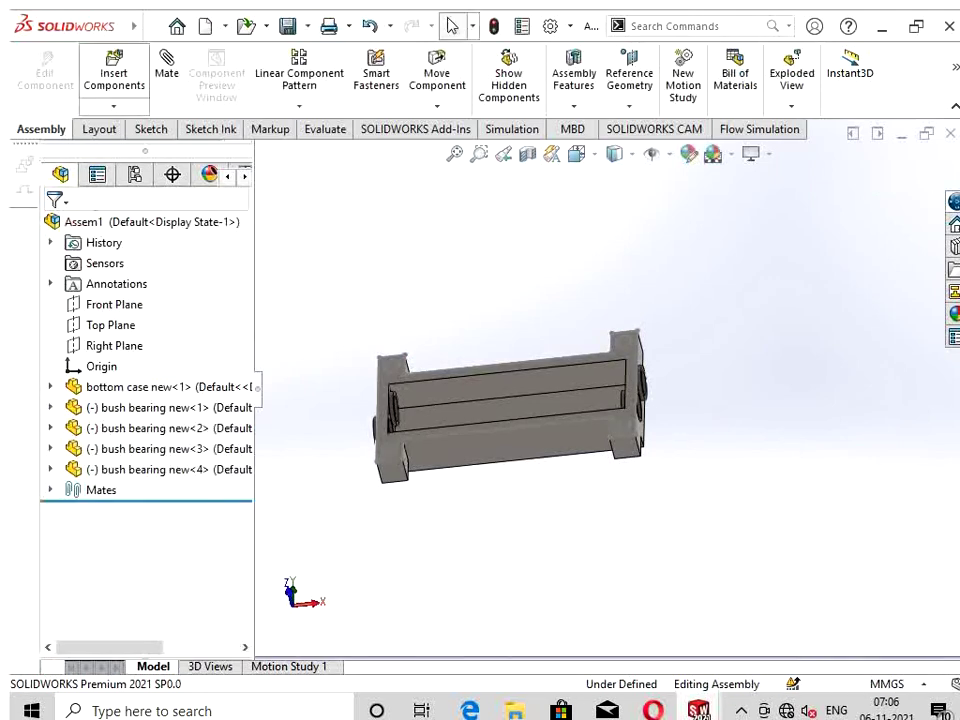
pyautogui.click(113, 68)
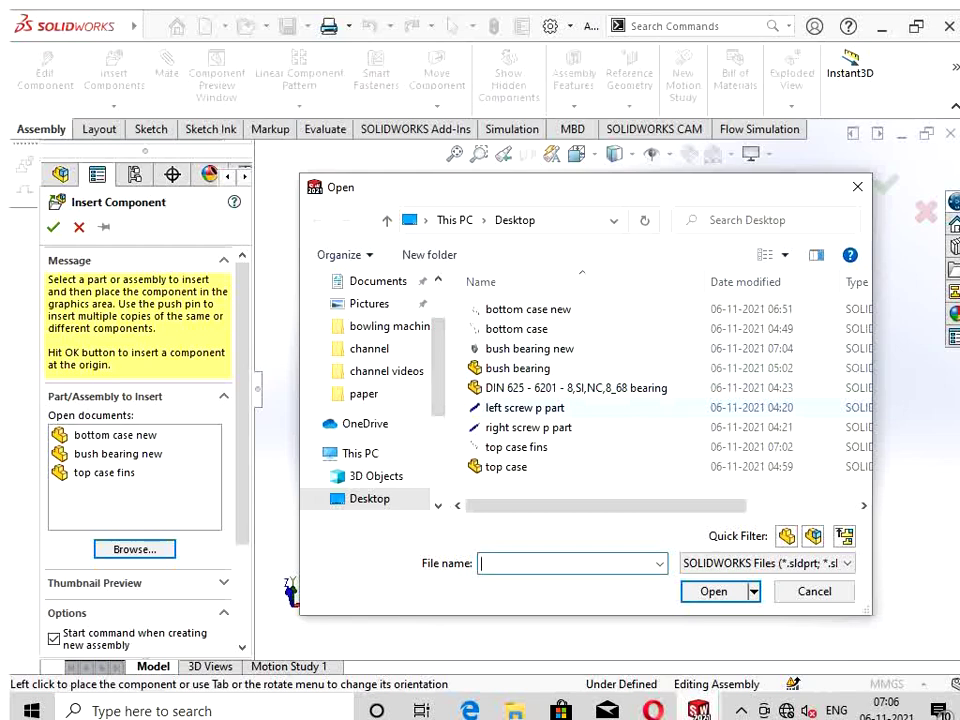
pyautogui.click(525, 400)
pyautogui.keyDown('shift'); pyautogui.click(528, 420); pyautogui.keyUp('shift')
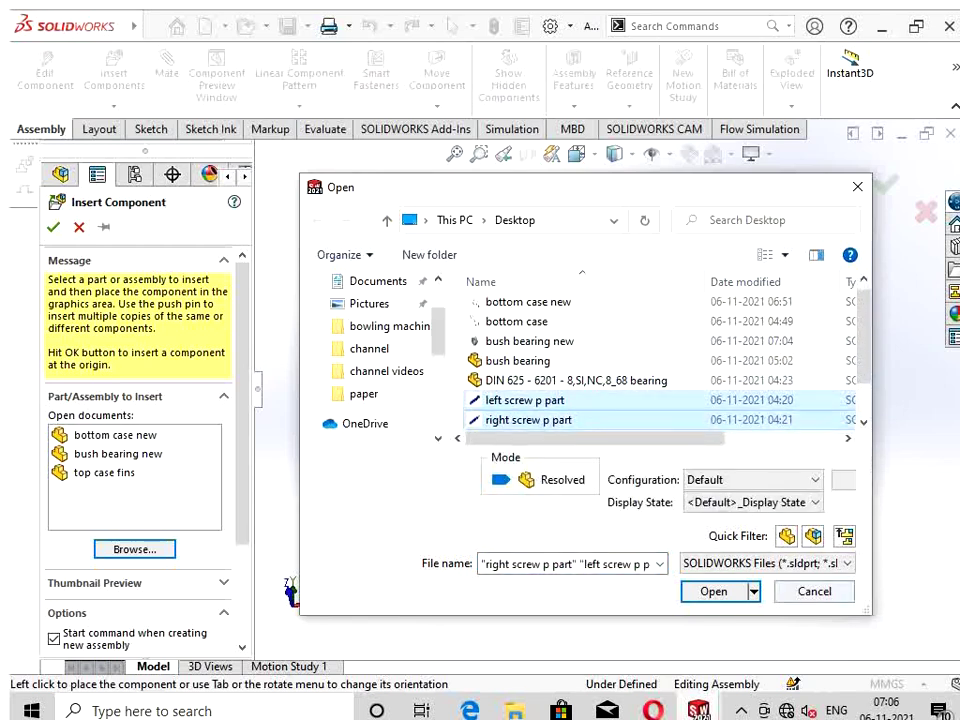
pyautogui.press('Return')
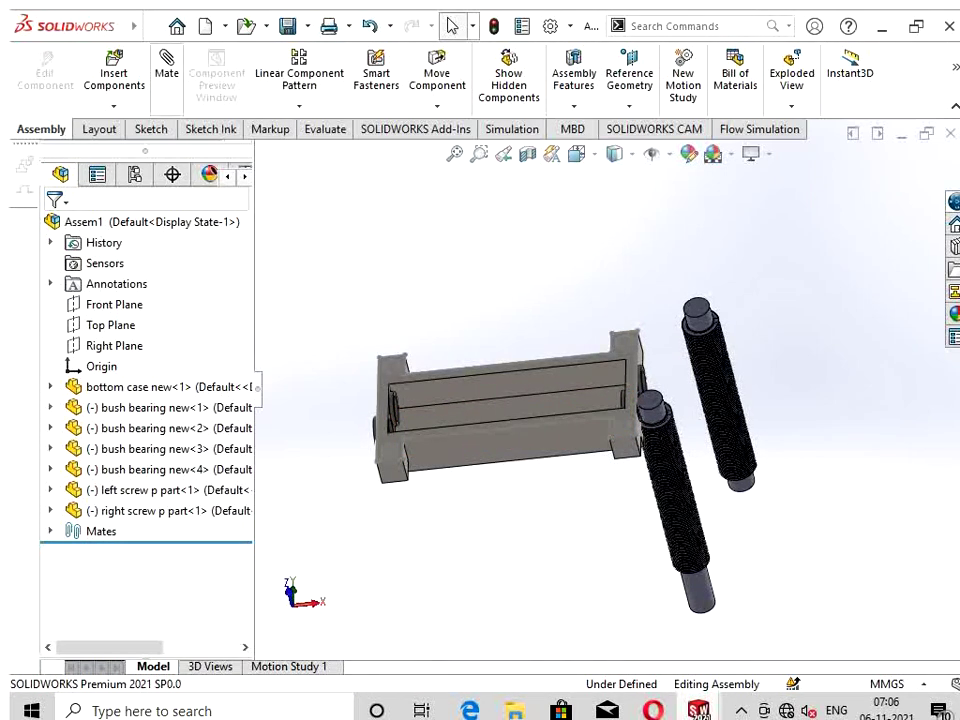
# Step: Add a Concentric mate between the bush bearing bore and the left lead screw's cylinder
pyautogui.click(166, 70)
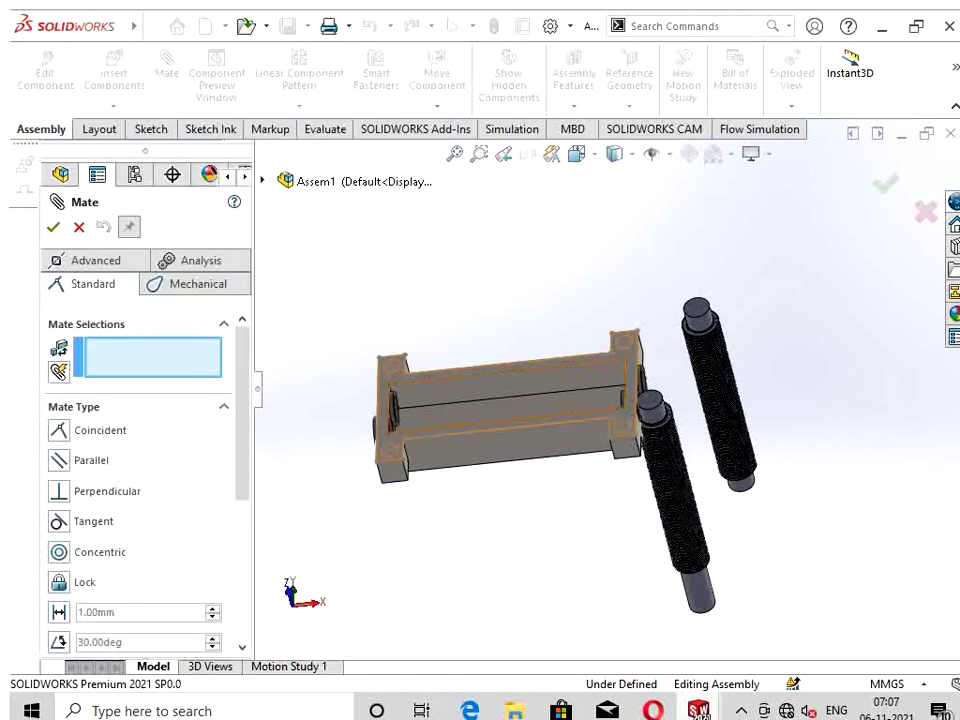
pyautogui.scroll(-2, 370, 395)
pyautogui.scroll(-2, 370, 395)
pyautogui.scroll(-2, 430, 400)
pyautogui.scroll(-1, 430, 400)
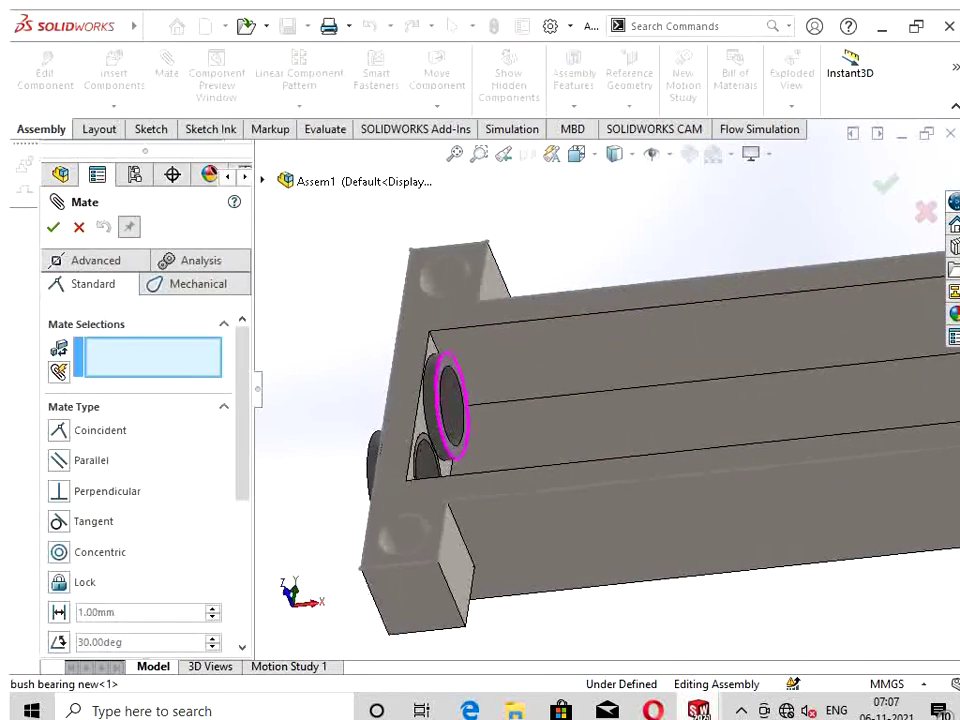
pyautogui.scroll(-1, 430, 400)
pyautogui.scroll(-2, 430, 400)
pyautogui.click(500, 410)
pyautogui.scroll(1, 520, 420)
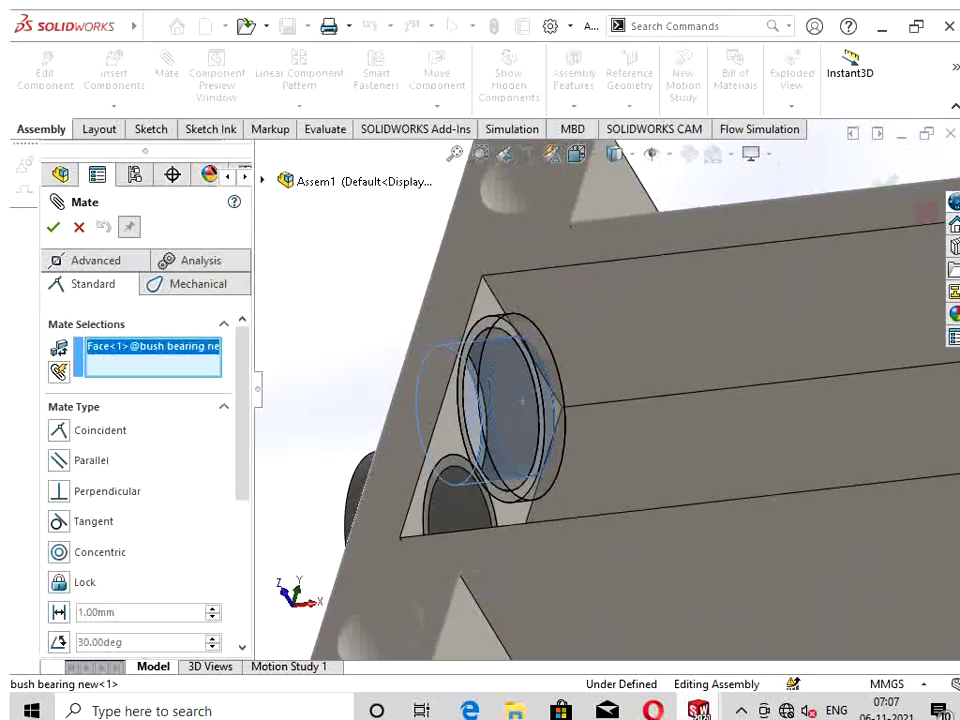
pyautogui.scroll(3, 560, 400)
pyautogui.scroll(2, 575, 400)
pyautogui.scroll(3, 575, 340)
pyautogui.scroll(1, 575, 340)
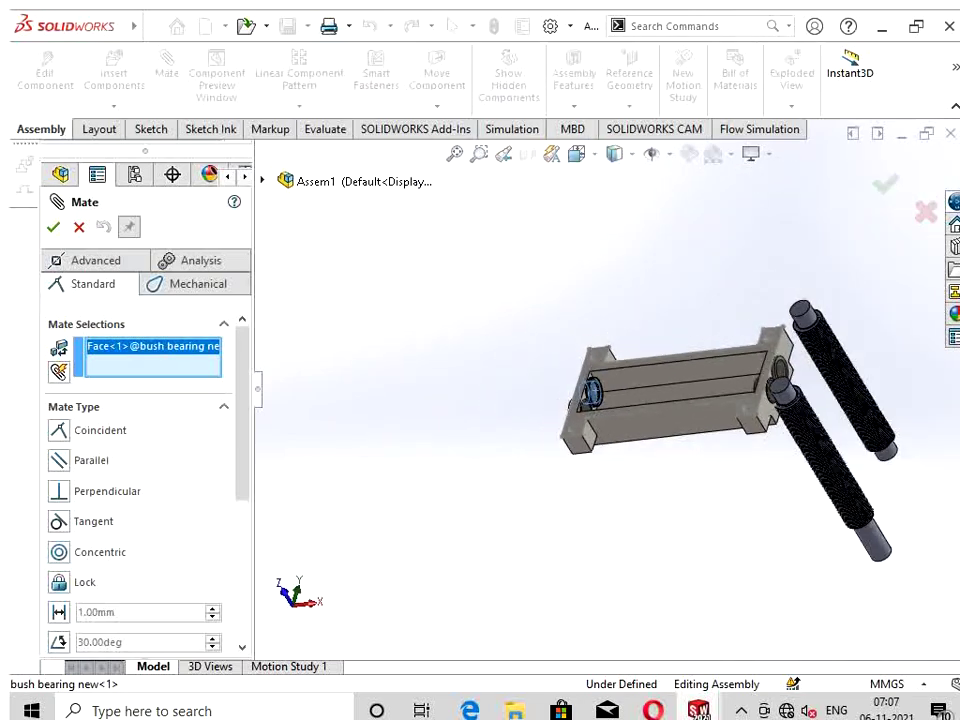
pyautogui.scroll(-4, 575, 340)
pyautogui.scroll(-2, 575, 340)
pyautogui.click(684, 352)
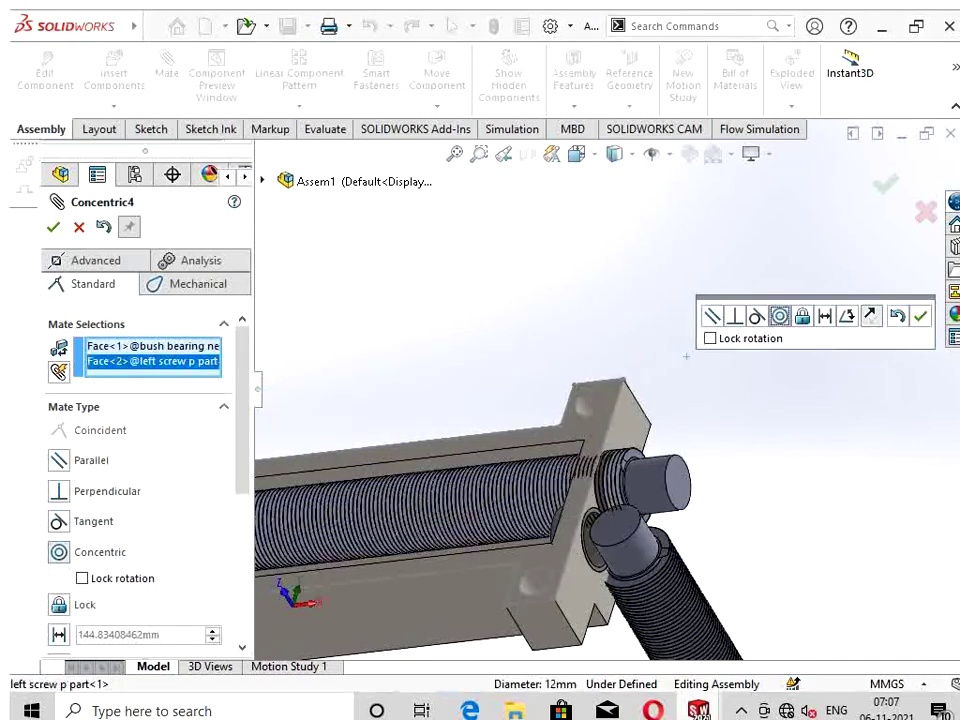
pyautogui.press('Return')
# Step: Mate the left screw's shoulder face Coincident with the bottom case face
pyautogui.scroll(3, 500, 470)
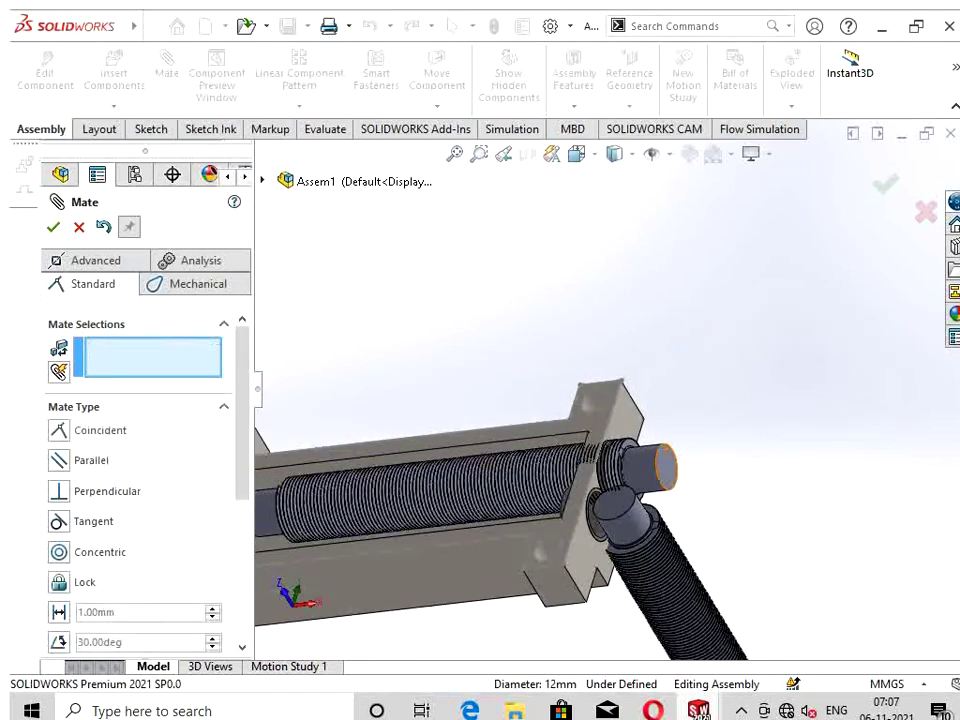
pyautogui.moveTo(470, 480); pyautogui.dragTo(500, 450, button='middle')
pyautogui.scroll(-1, 365, 458)
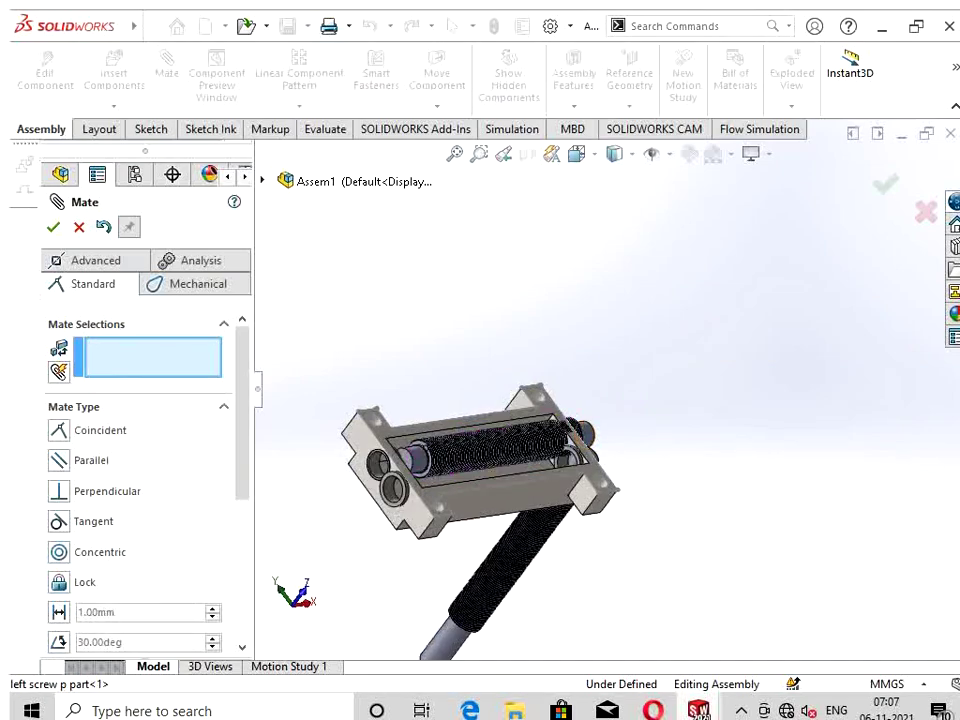
pyautogui.scroll(-2, 365, 458)
pyautogui.scroll(-2, 365, 458)
pyautogui.scroll(-2, 365, 458)
pyautogui.scroll(-1, 503, 455)
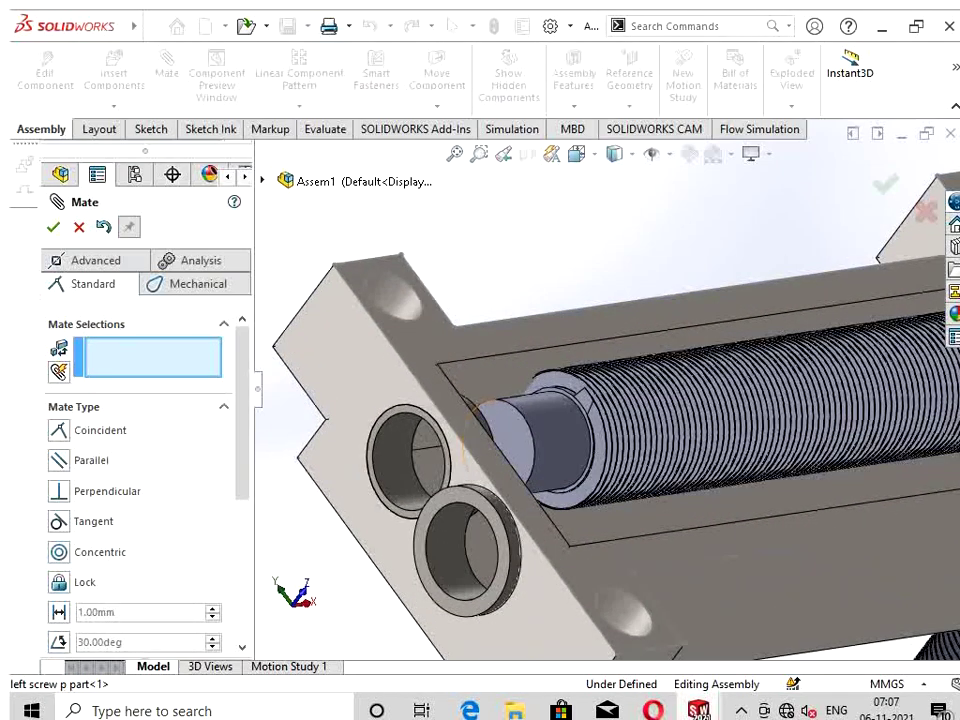
pyautogui.click(505, 445)
pyautogui.scroll(-1, 503, 455)
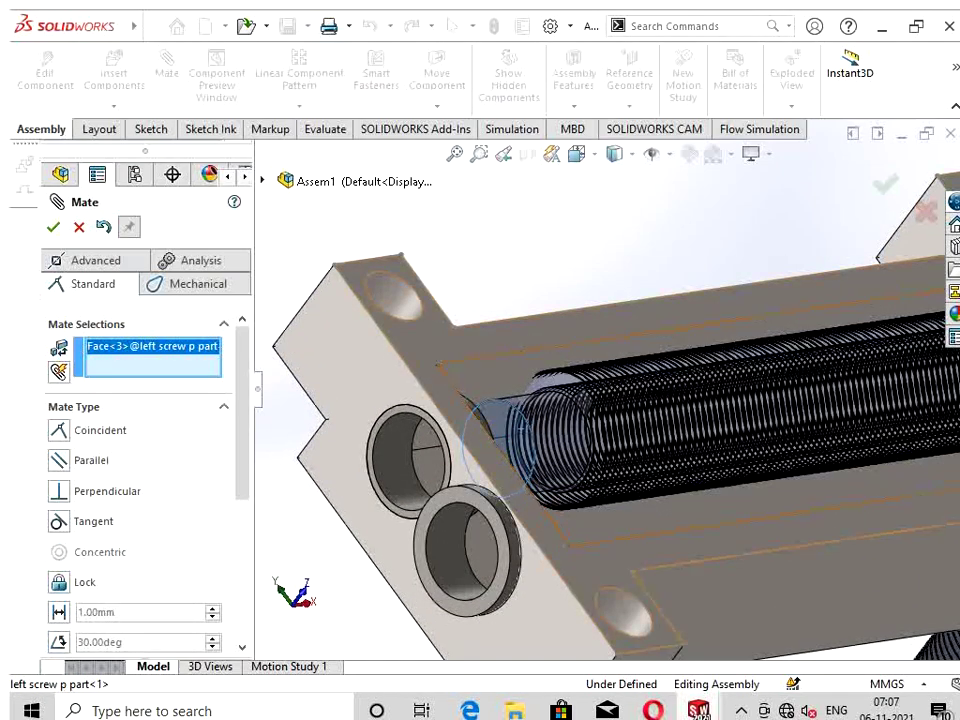
pyautogui.scroll(-1, 436, 423)
pyautogui.click(436, 423)
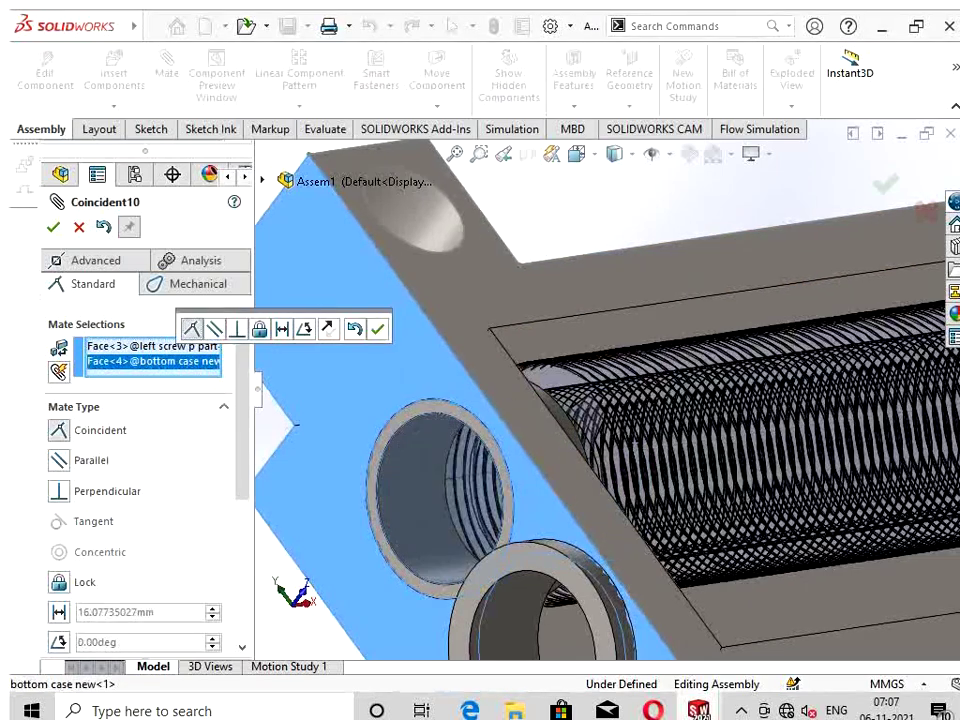
pyautogui.click(377, 329)
pyautogui.scroll(2, 395, 344)
pyautogui.scroll(2, 395, 344)
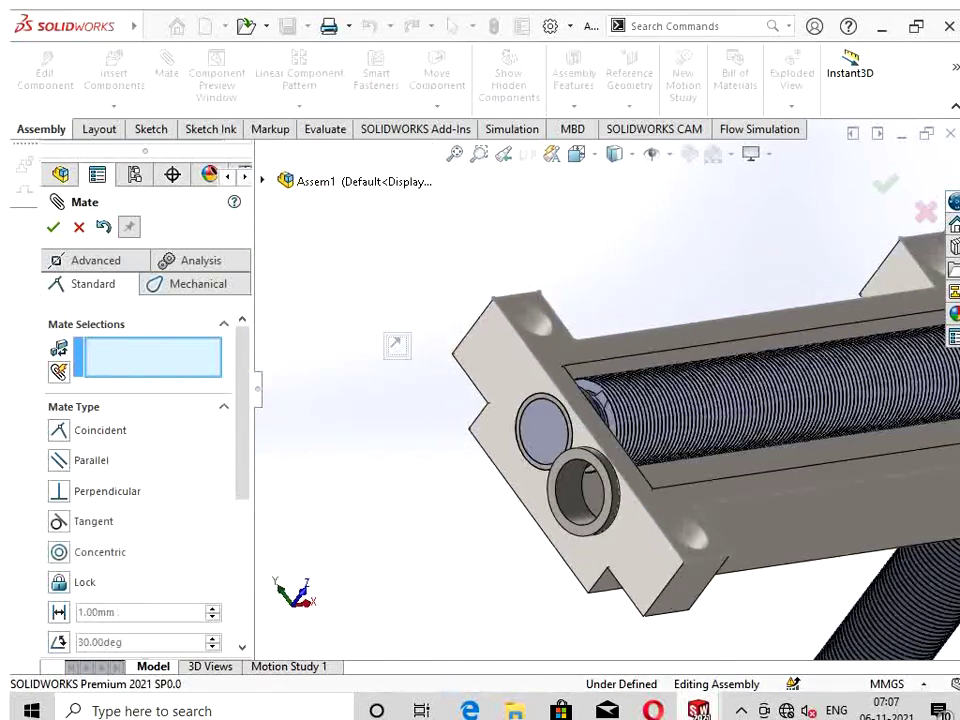
pyautogui.scroll(2, 395, 344)
pyautogui.scroll(1, 395, 344)
pyautogui.moveTo(395, 344)
pyautogui.mouseDown(button='middle')
pyautogui.moveTo(430, 285)
pyautogui.moveTo(430, 350)
pyautogui.mouseUp(button='middle')
pyautogui.scroll(-3, 360, 355)
# Step: Make the right screw Concentric with its bush bearing, flipping the mate alignment so it slides in
pyautogui.scroll(-2, 770, 450)
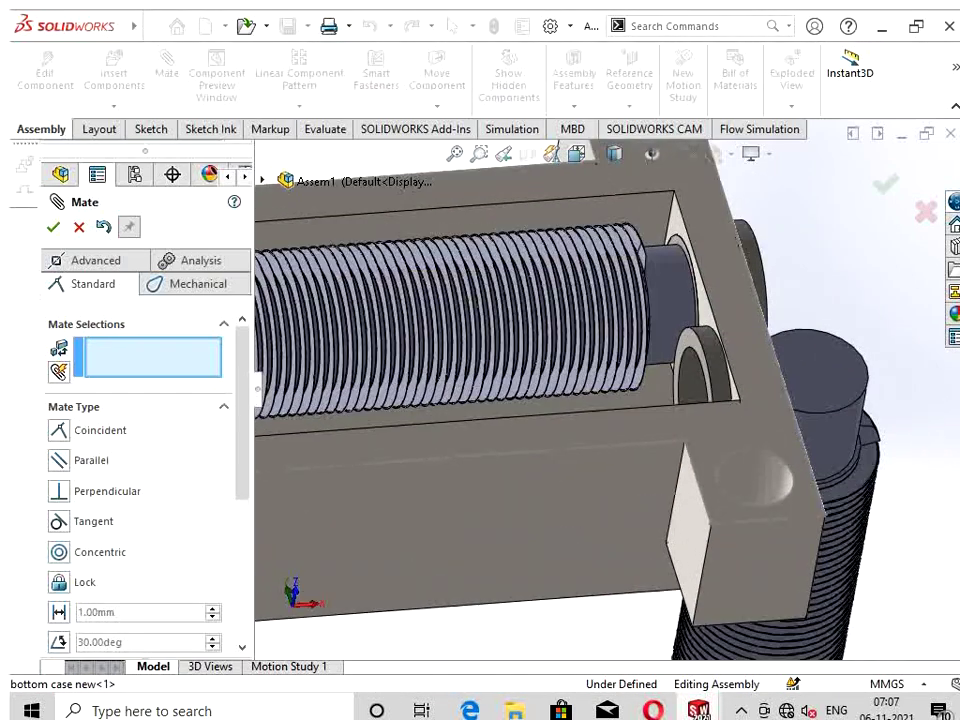
pyautogui.click(770, 455)
pyautogui.scroll(-2, 770, 455)
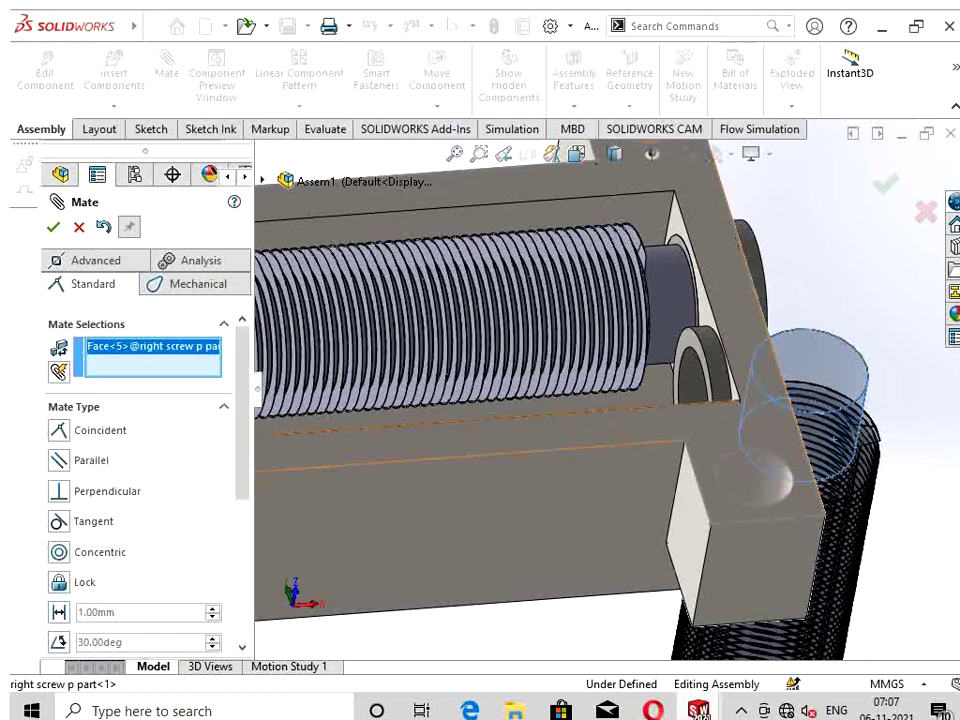
pyautogui.scroll(2, 606, 347)
pyautogui.scroll(1, 606, 347)
pyautogui.scroll(1, 606, 347)
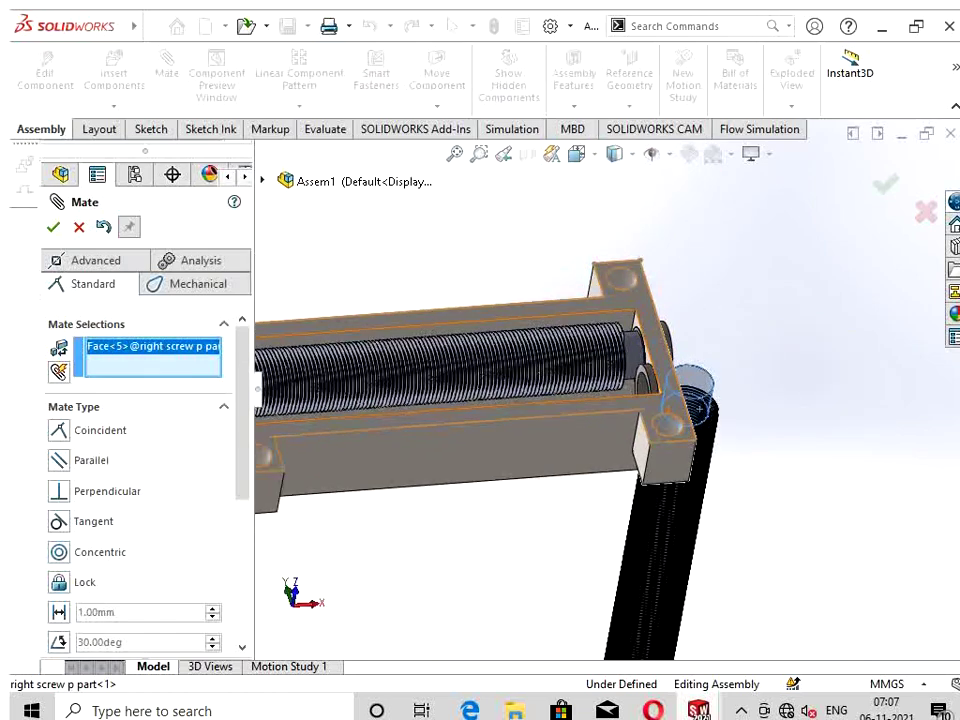
pyautogui.scroll(1, 606, 347)
pyautogui.moveTo(668, 398); pyautogui.dragTo(620, 370, button='middle')
pyautogui.scroll(-2, 620, 370)
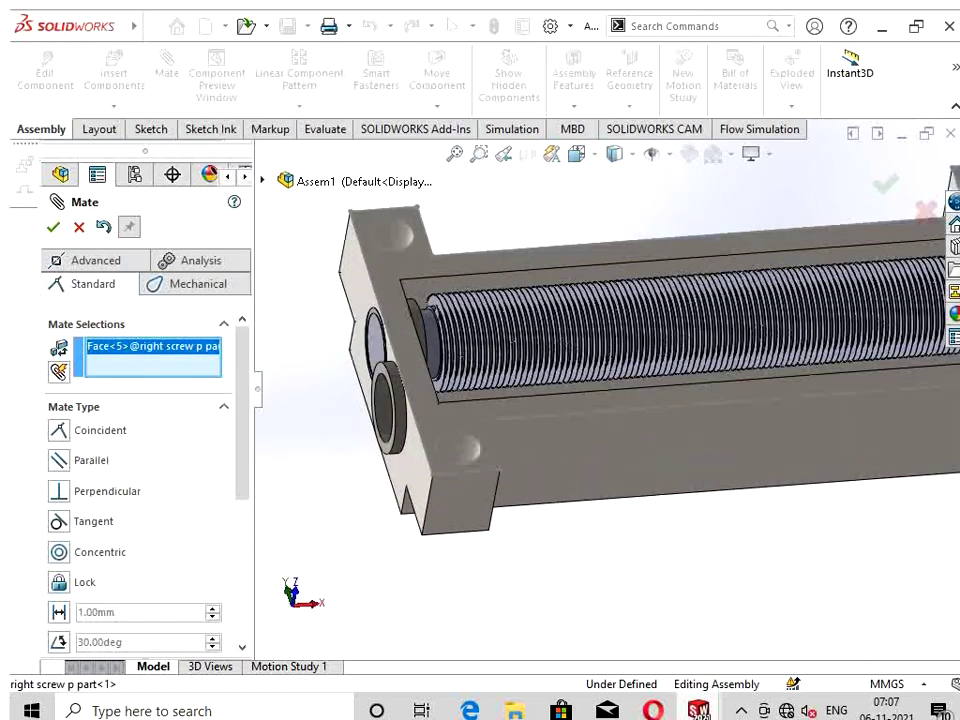
pyautogui.scroll(-2, 620, 370)
pyautogui.click(478, 400)
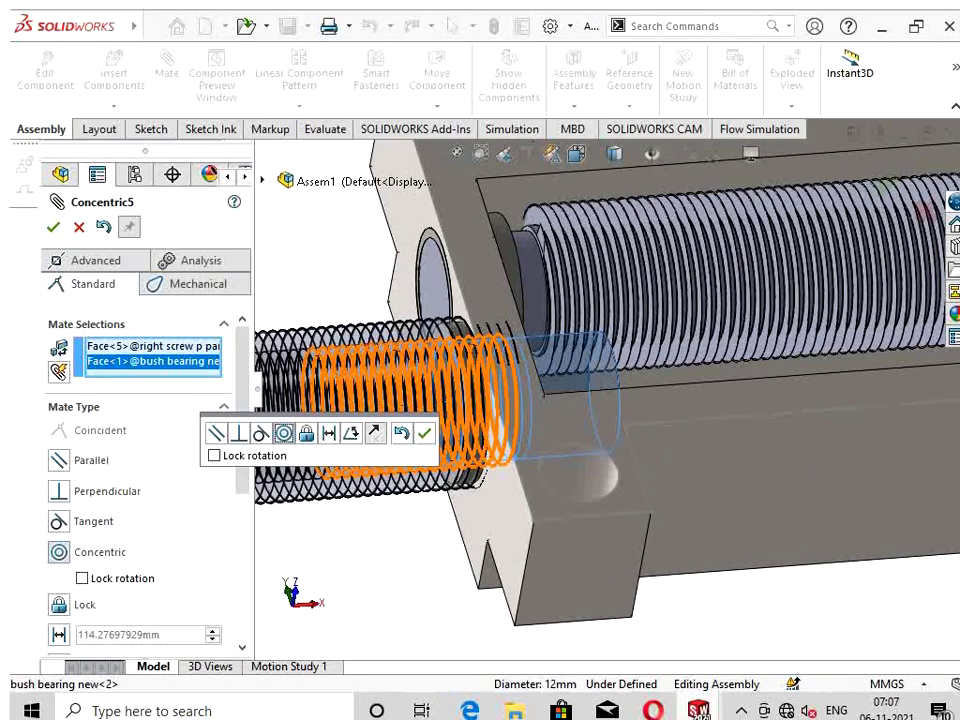
pyautogui.click(374, 432)
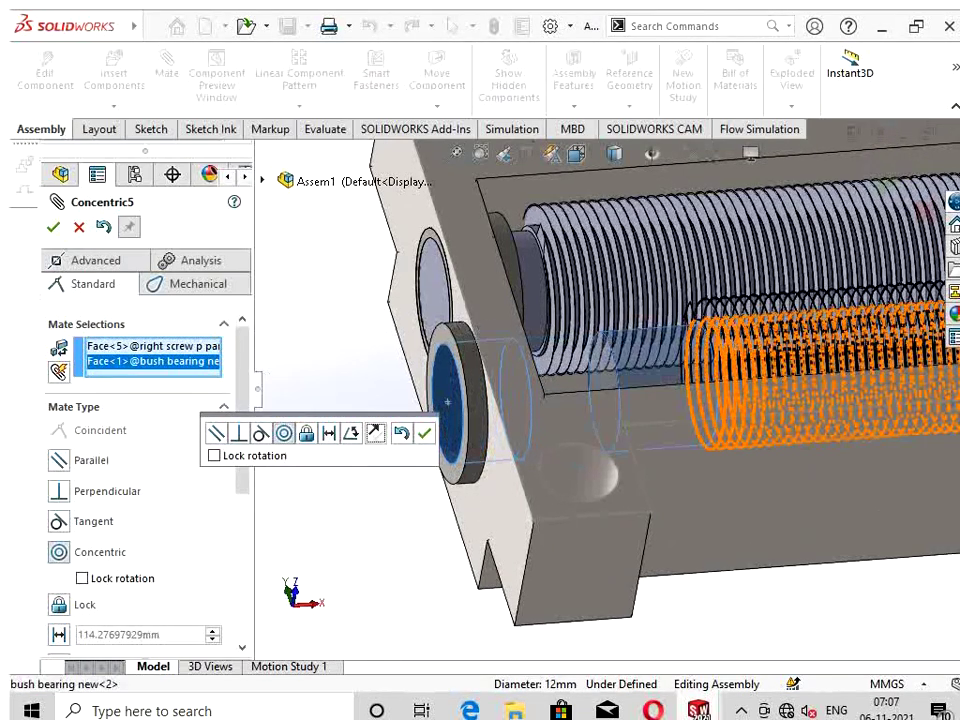
pyautogui.press('Return')
# Step: Mate the right screw's shoulder face Coincident with the bottom case face
pyautogui.click(603, 382)
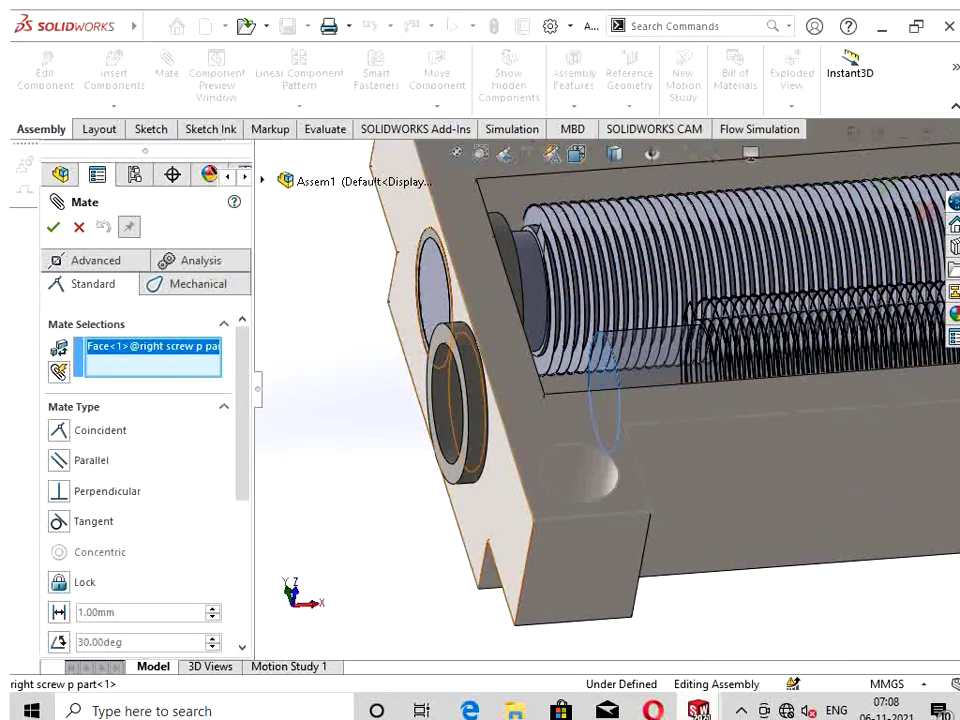
pyautogui.click(470, 500)
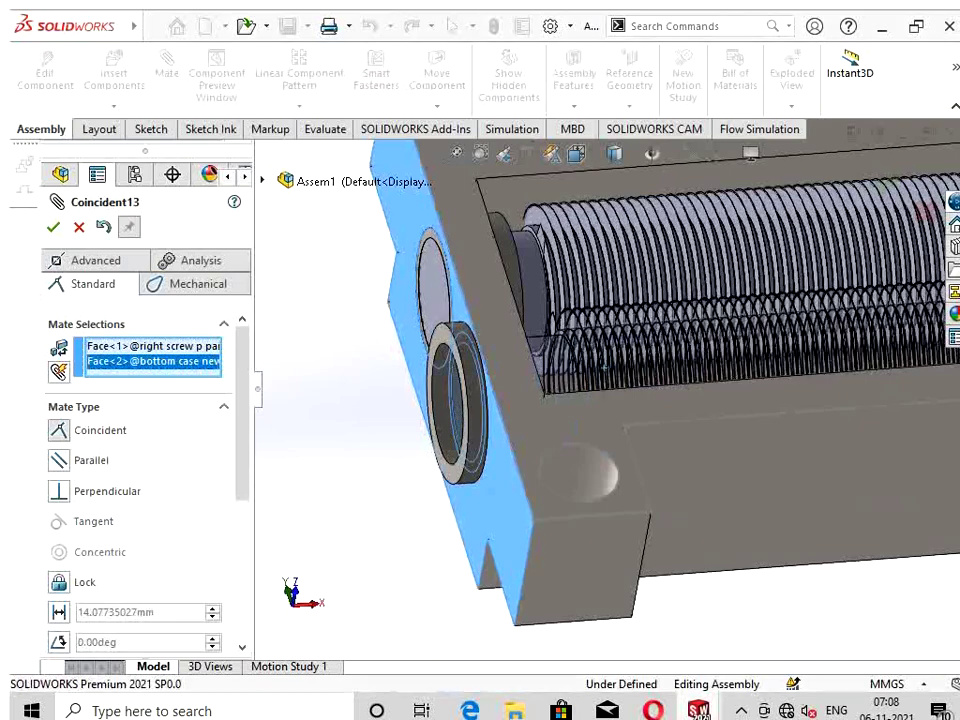
pyautogui.press('Return')
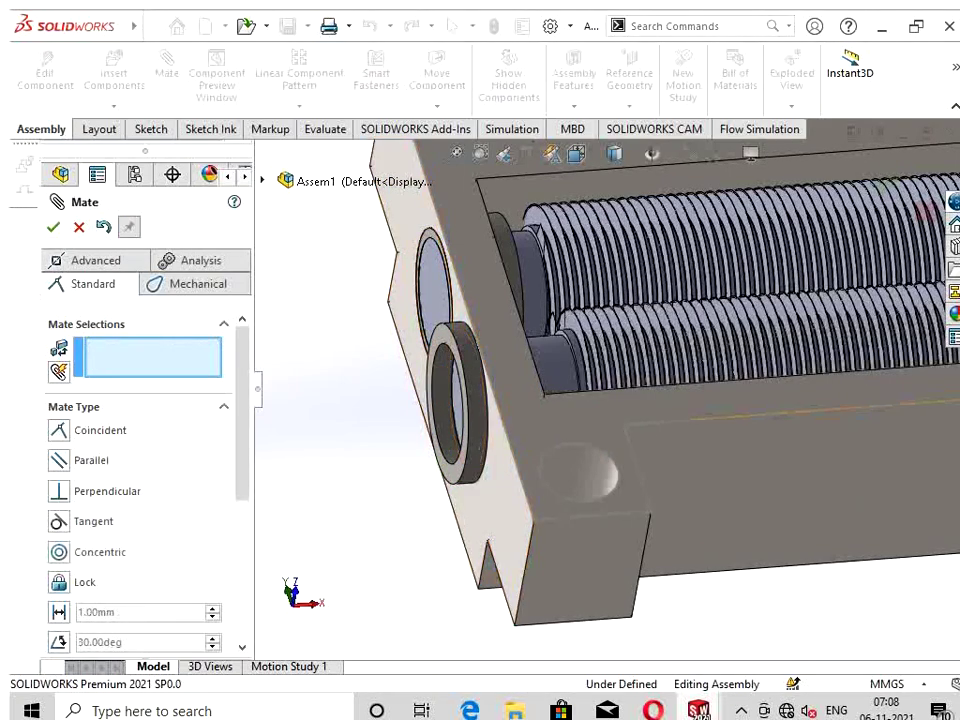
pyautogui.scroll(3, 485, 405)
pyautogui.scroll(2, 485, 405)
pyautogui.scroll(2, 485, 405)
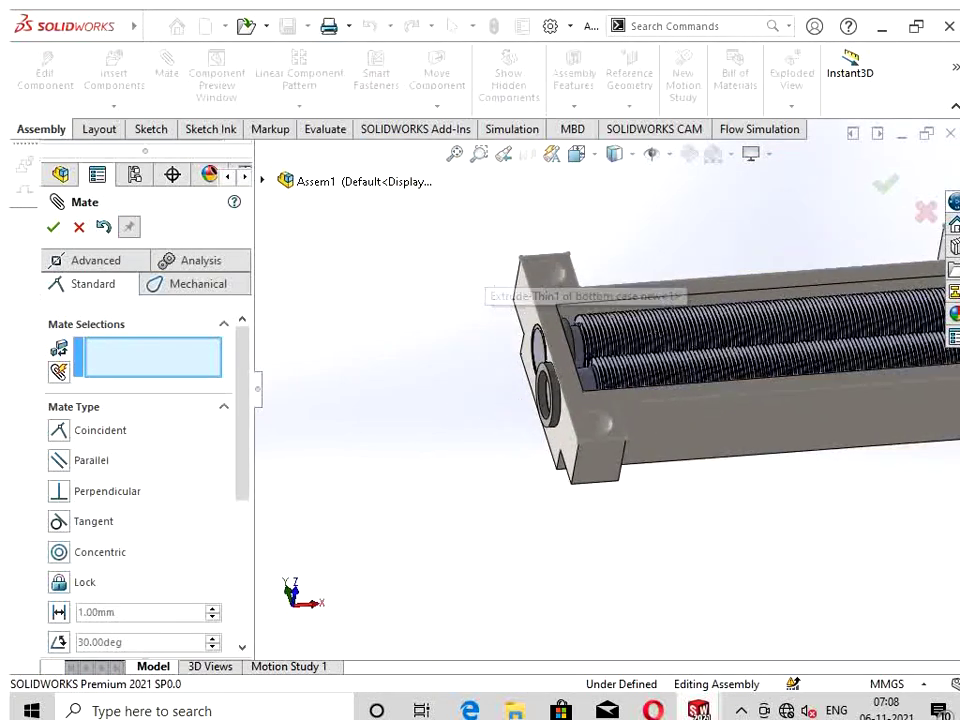
pyautogui.scroll(2, 720, 350)
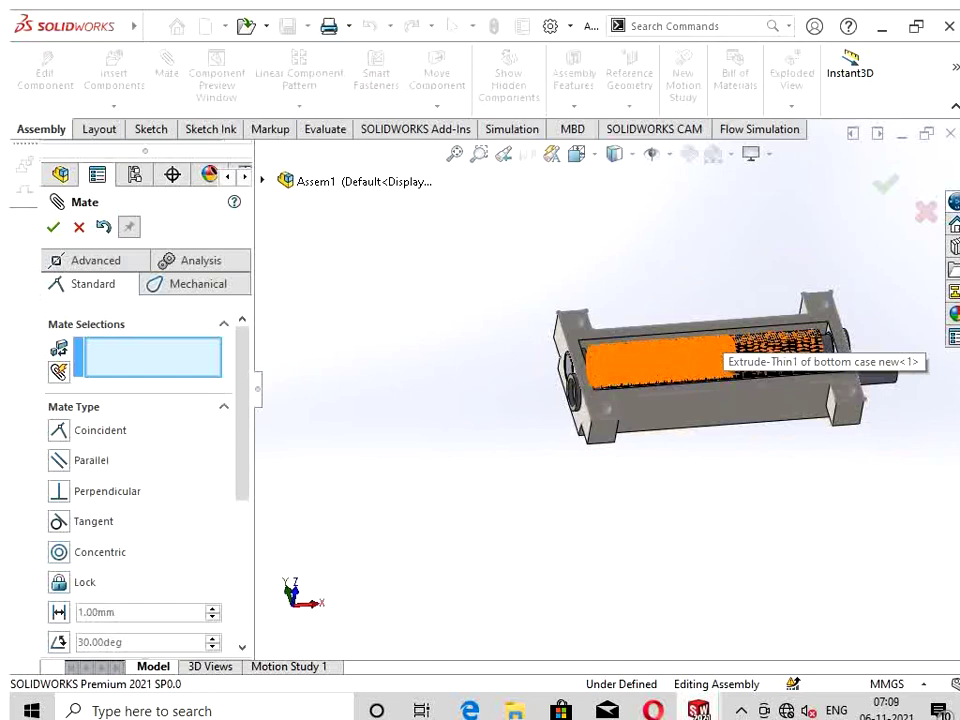
pyautogui.scroll(-2, 820, 385)
pyautogui.scroll(-2, 820, 385)
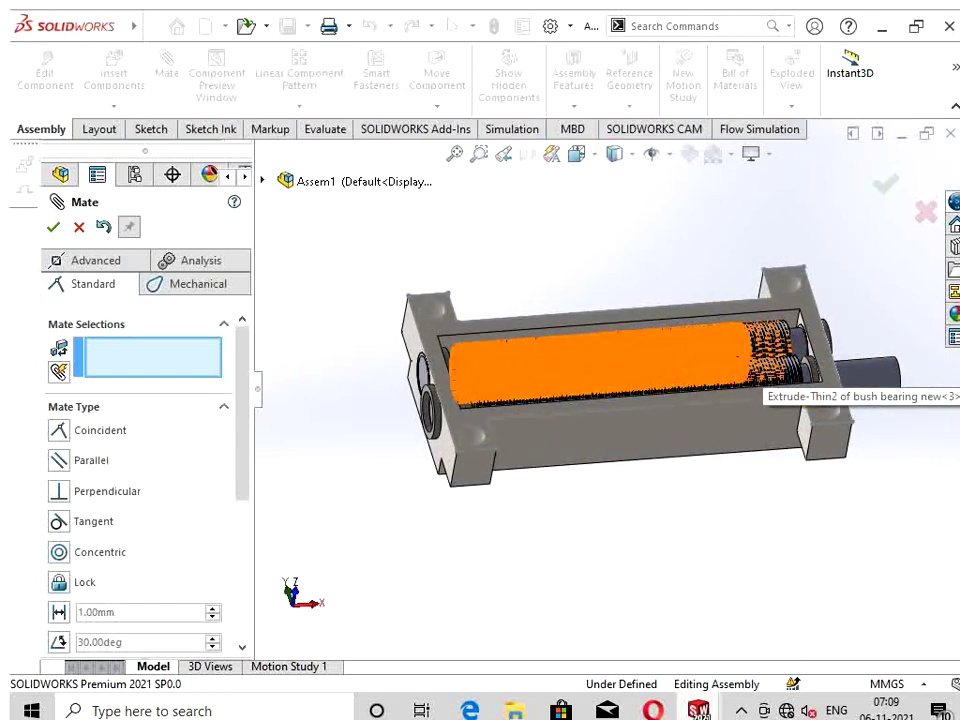
pyautogui.scroll(-1, 830, 340)
pyautogui.scroll(-3, 465, 400)
pyautogui.scroll(-1, 465, 400)
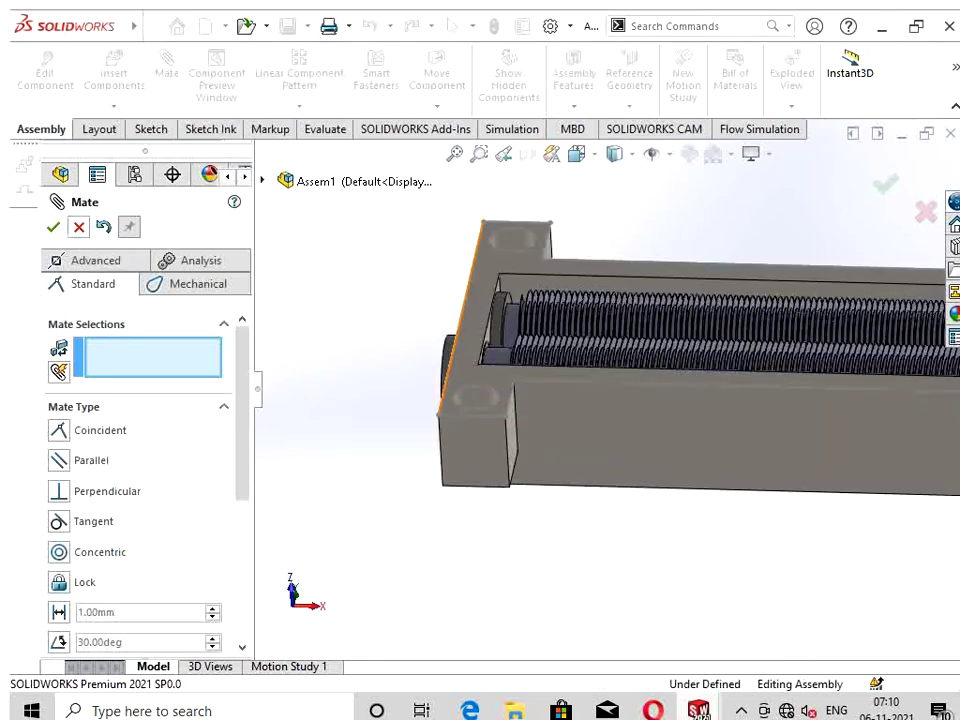
# Step: Insert the top case fins part into the assembly
pyautogui.click(79, 227)
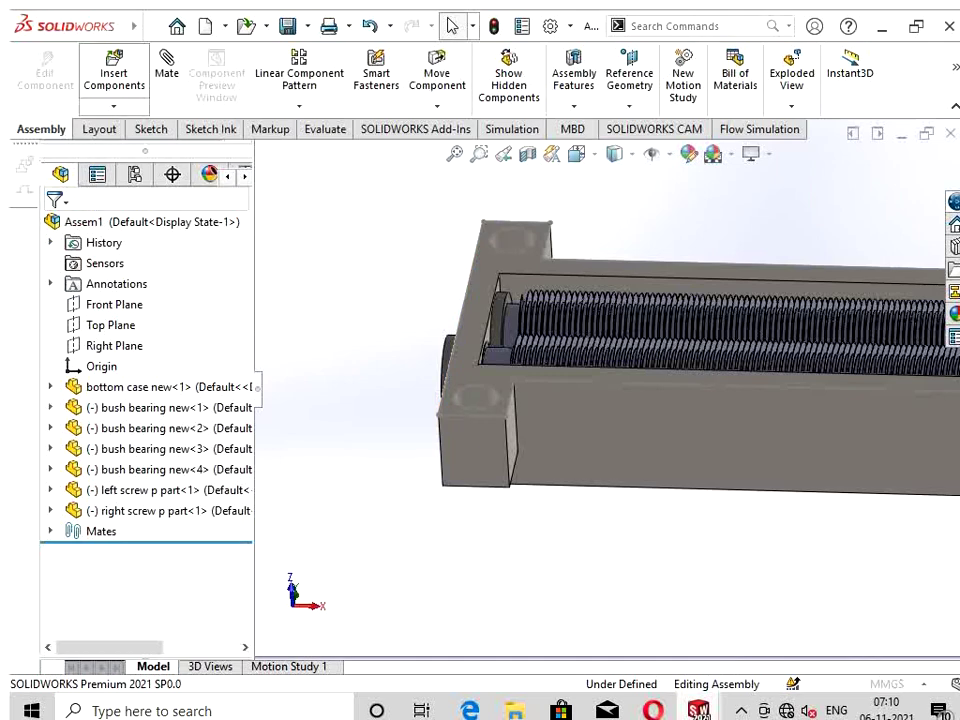
pyautogui.click(114, 75)
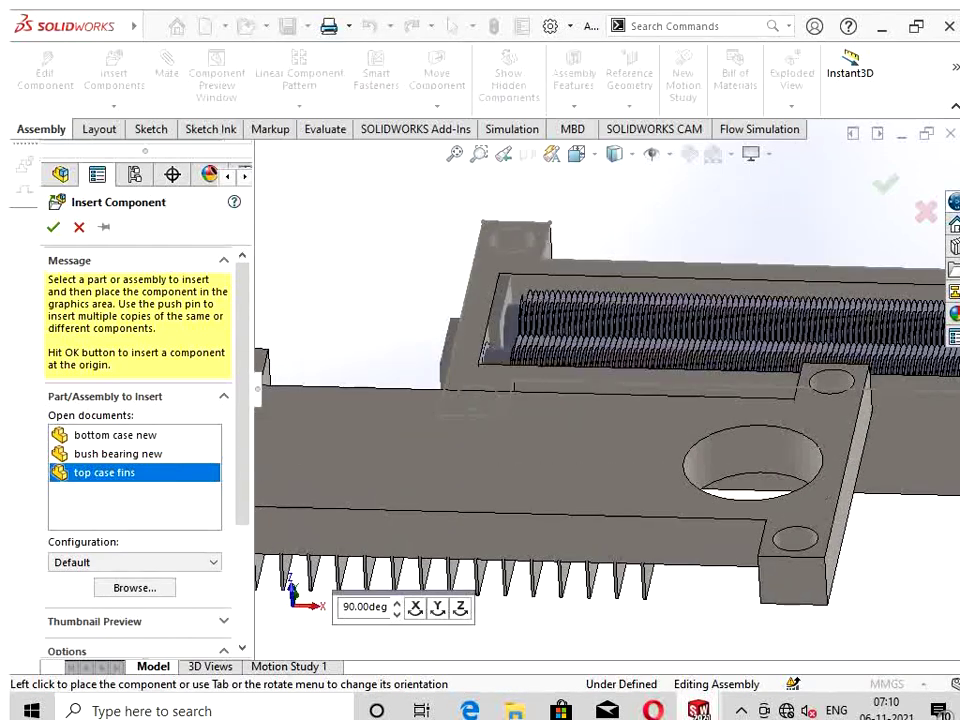
pyautogui.click(530, 600)
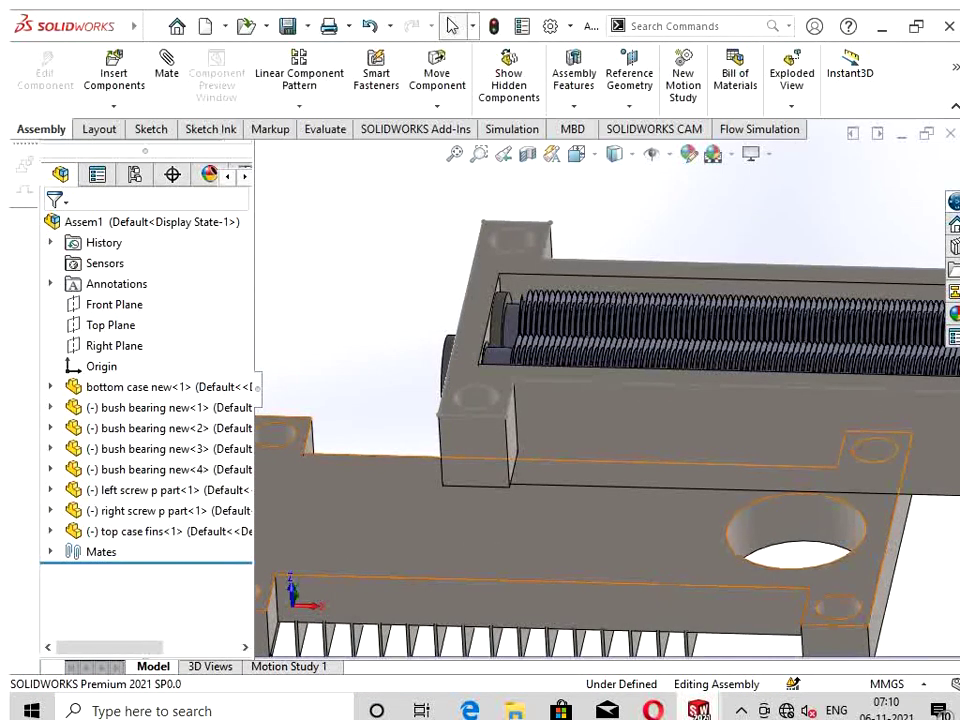
pyautogui.scroll(2, 567, 525)
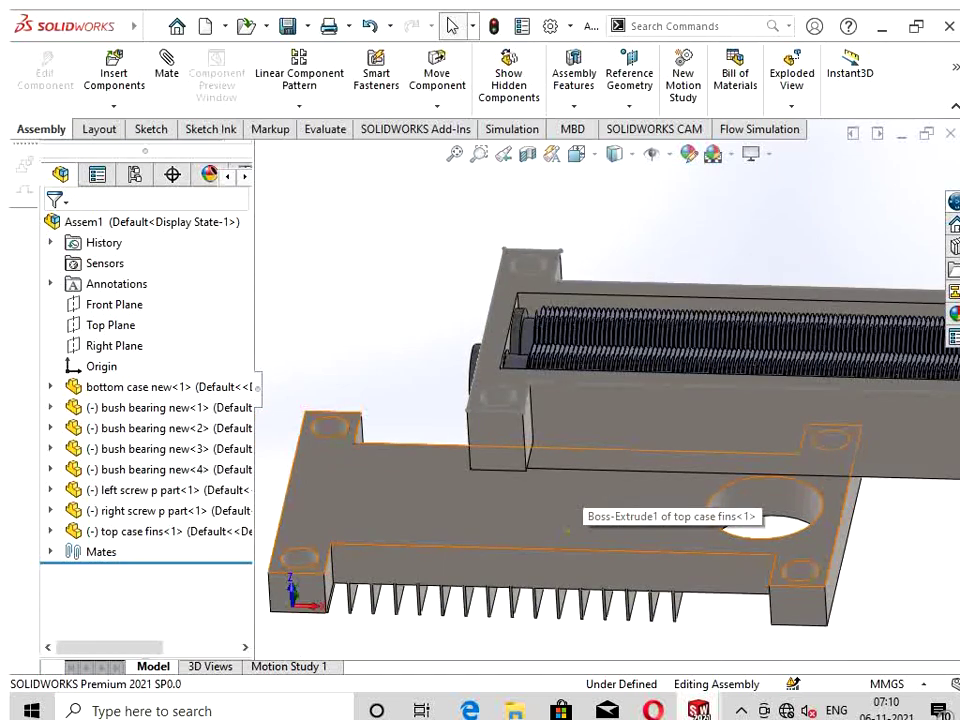
pyautogui.scroll(3, 567, 525)
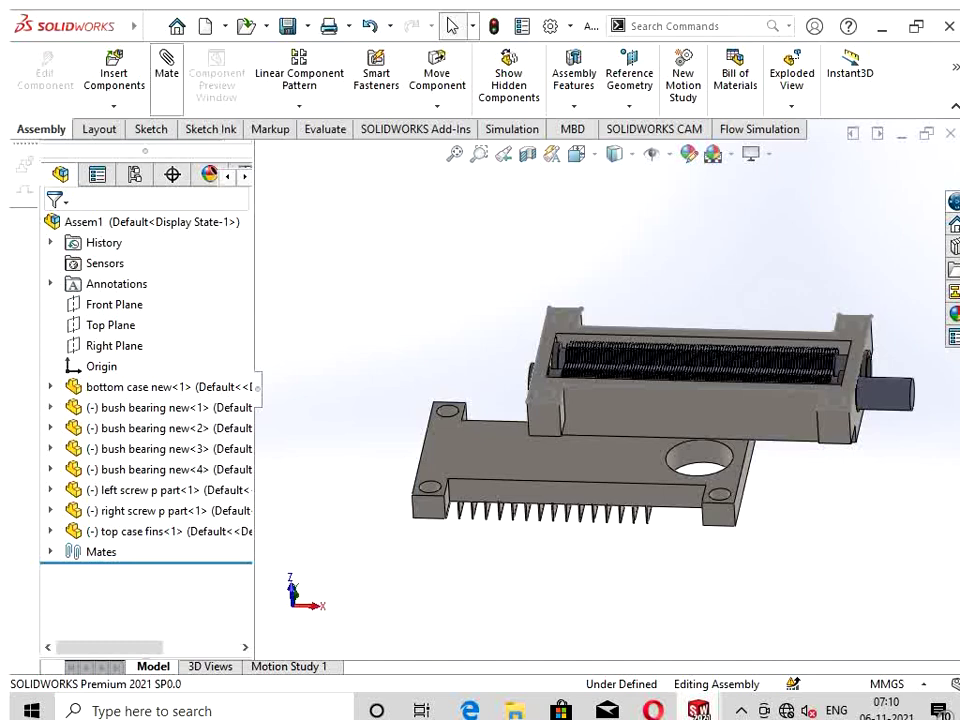
# Step: Free-drag rotate the top case until its fins face upward, tilted over the bottom case
pyautogui.click(166, 62)
pyautogui.moveTo(580, 460); pyautogui.dragTo(841, 491, button='right')
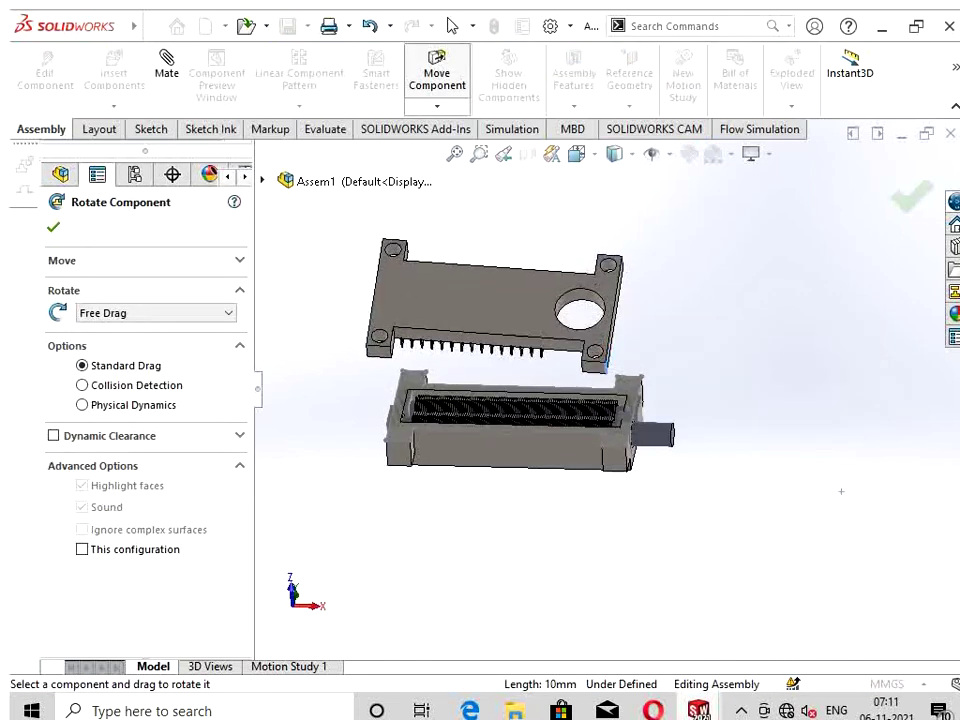
pyautogui.moveTo(500, 300); pyautogui.dragTo(480, 285)
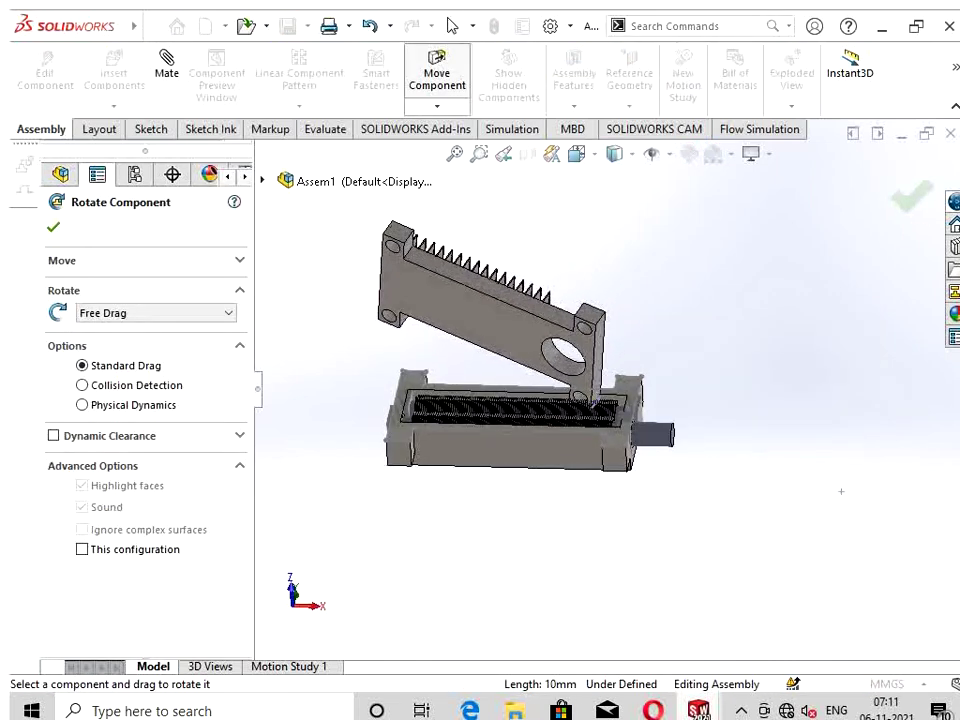
pyautogui.moveTo(590, 400); pyautogui.dragTo(605, 378)
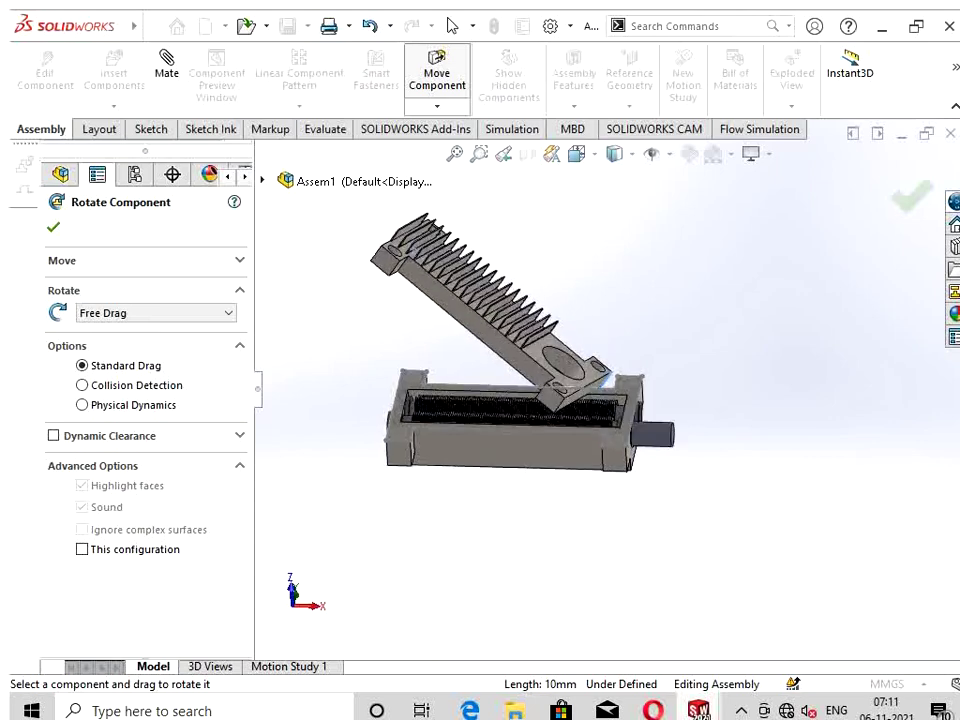
pyautogui.click(62, 260)
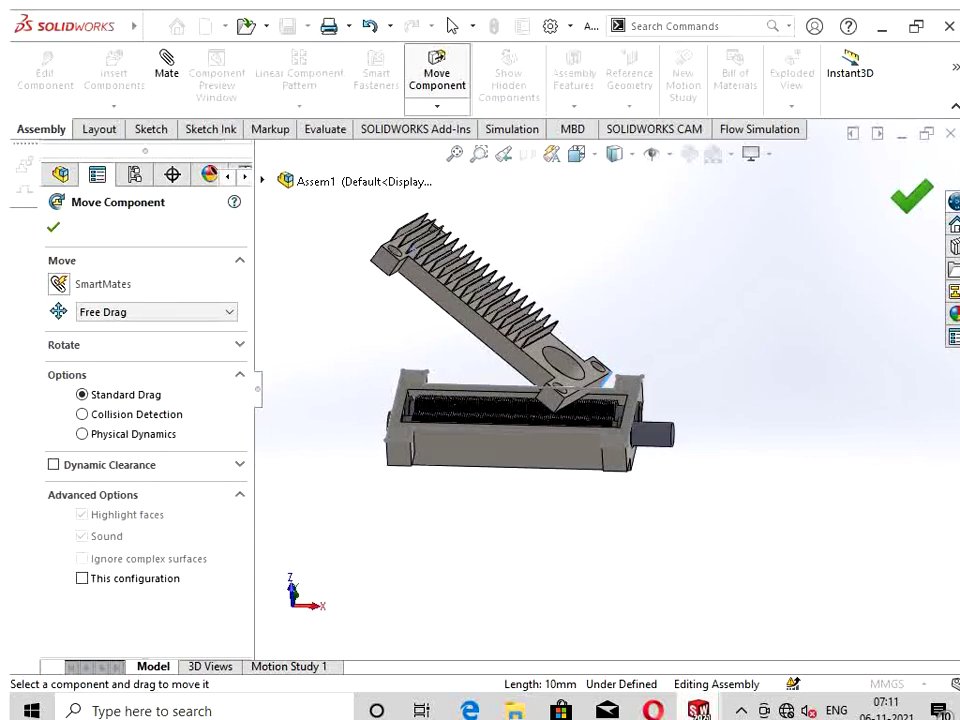
pyautogui.press('Escape')
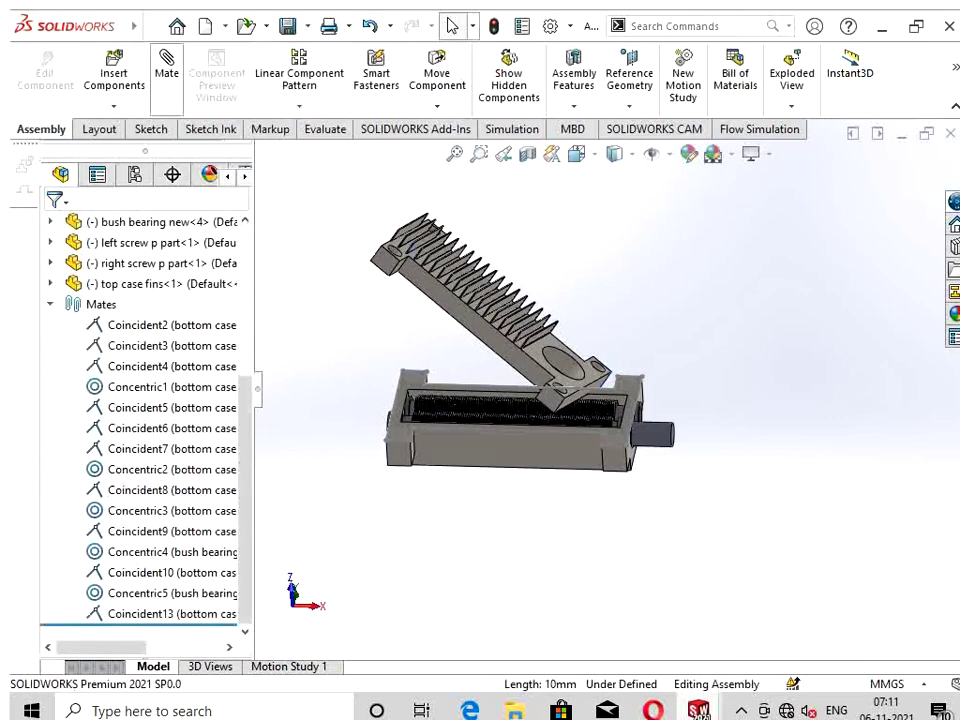
# Step: Add a Concentric mate between a bottom case corner hole and the matching top case hole
pyautogui.click(166, 66)
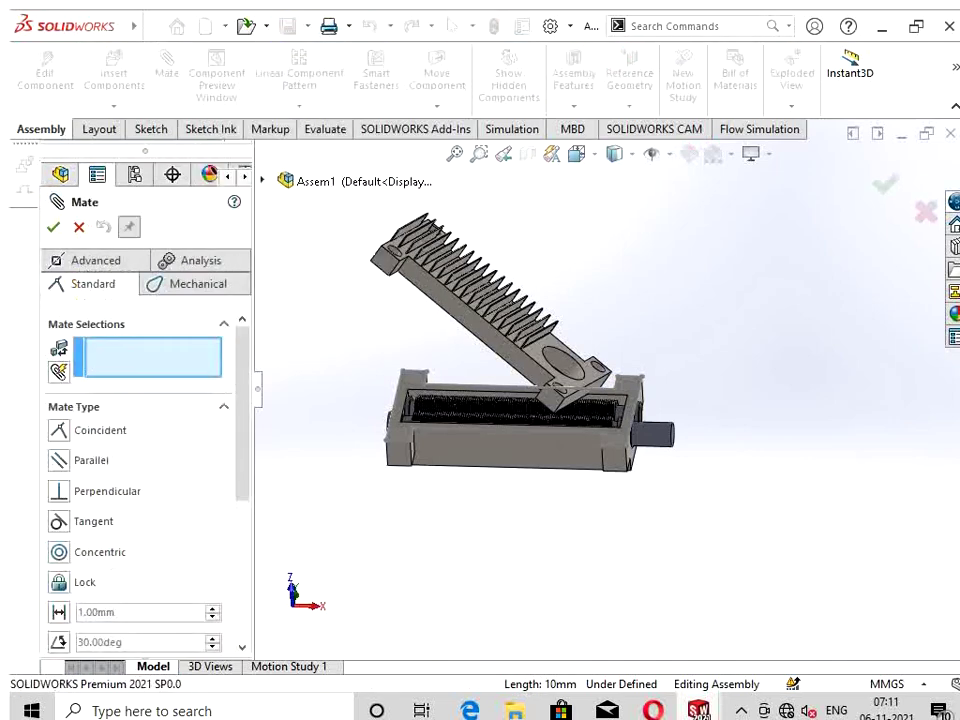
pyautogui.scroll(-2, 627, 378)
pyautogui.scroll(-2, 627, 378)
pyautogui.scroll(-2, 627, 378)
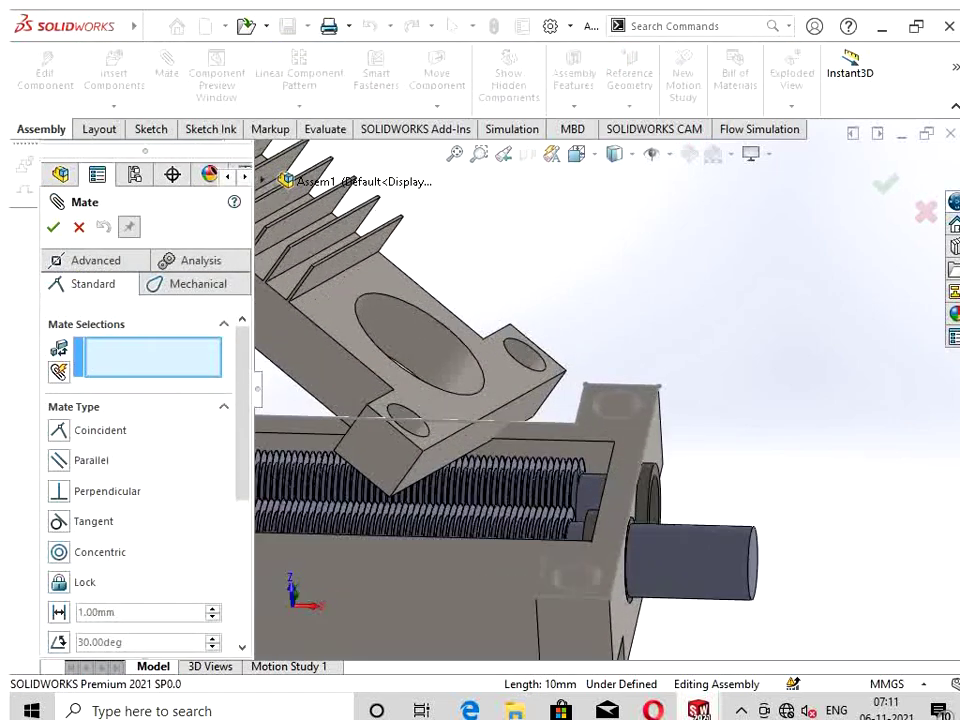
pyautogui.scroll(-2, 627, 378)
pyautogui.click(618, 407)
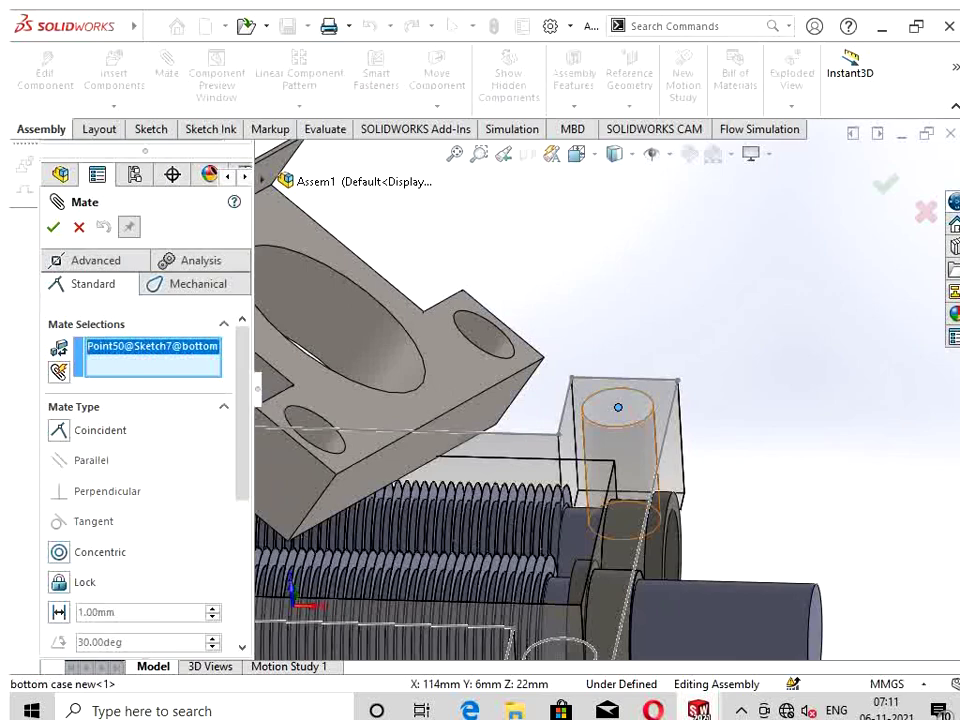
pyautogui.rightClick(136, 355)
pyautogui.click(200, 369)
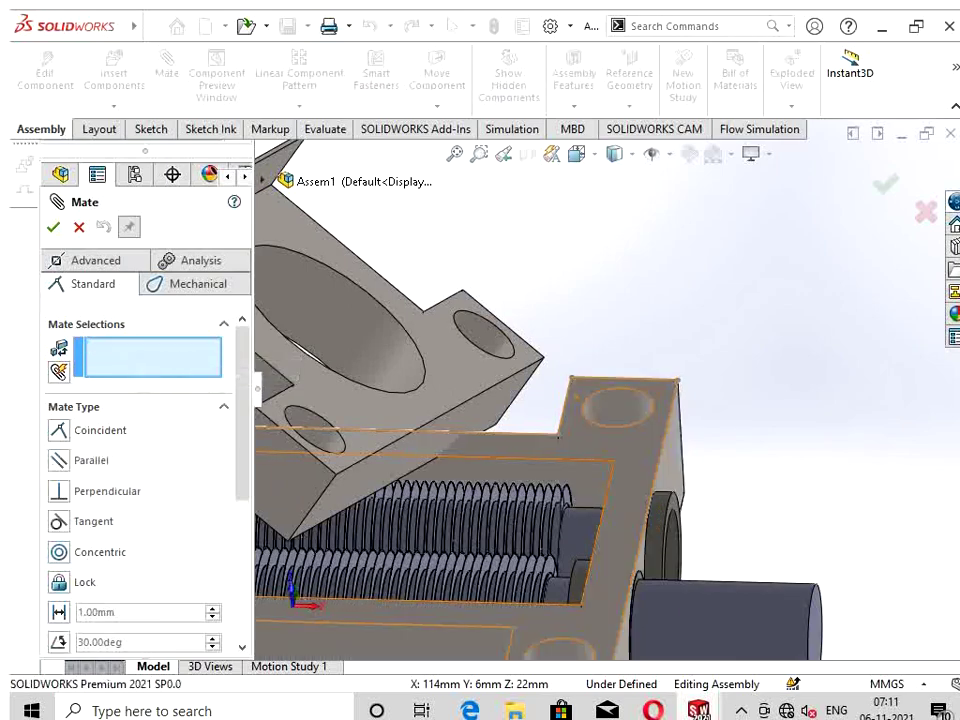
pyautogui.click(618, 440)
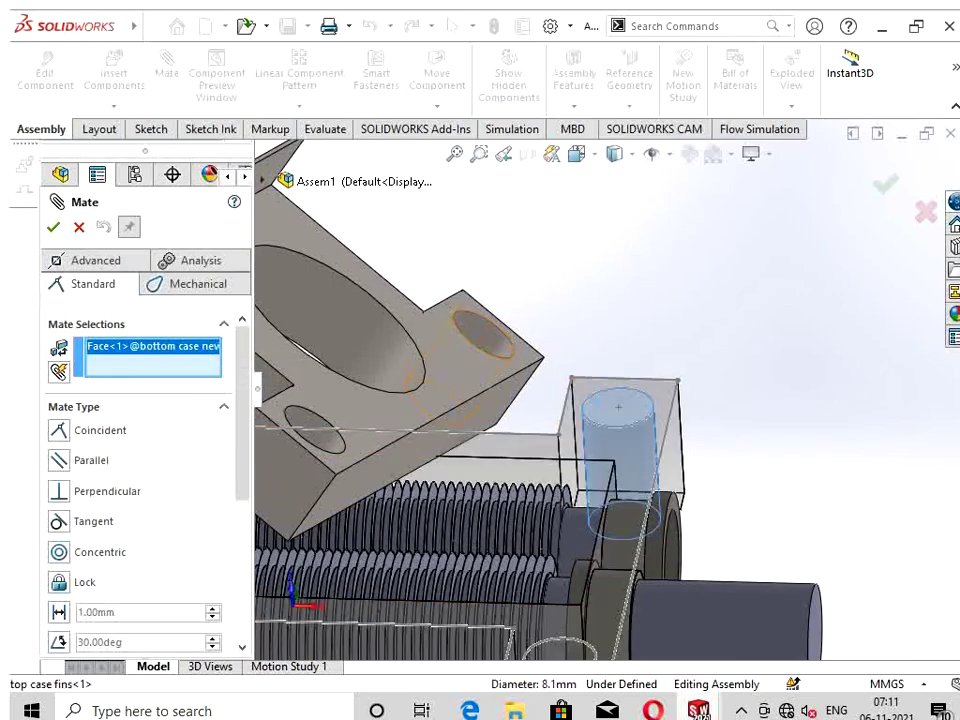
pyautogui.click(478, 340)
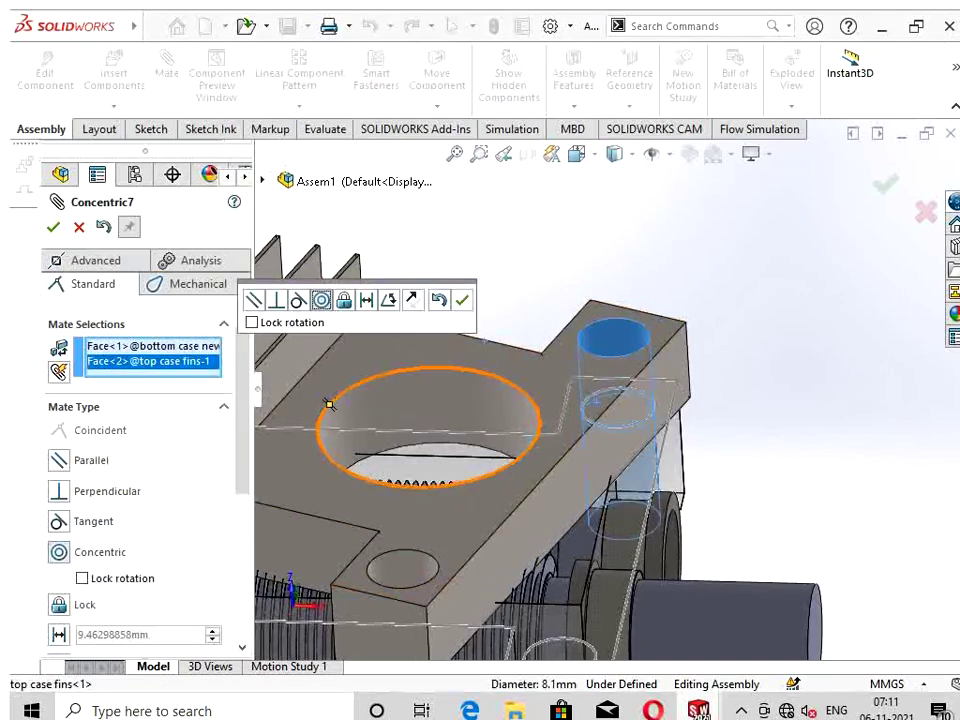
pyautogui.press('Return')
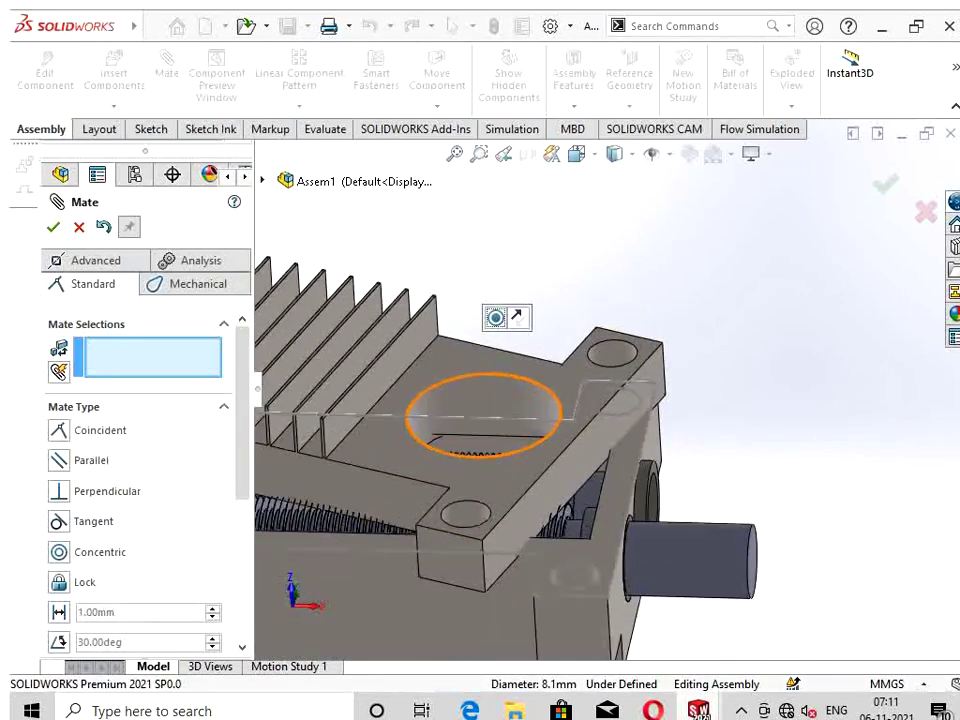
# Step: Add a second Concentric mate between another pair of corner holes
pyautogui.press('f')
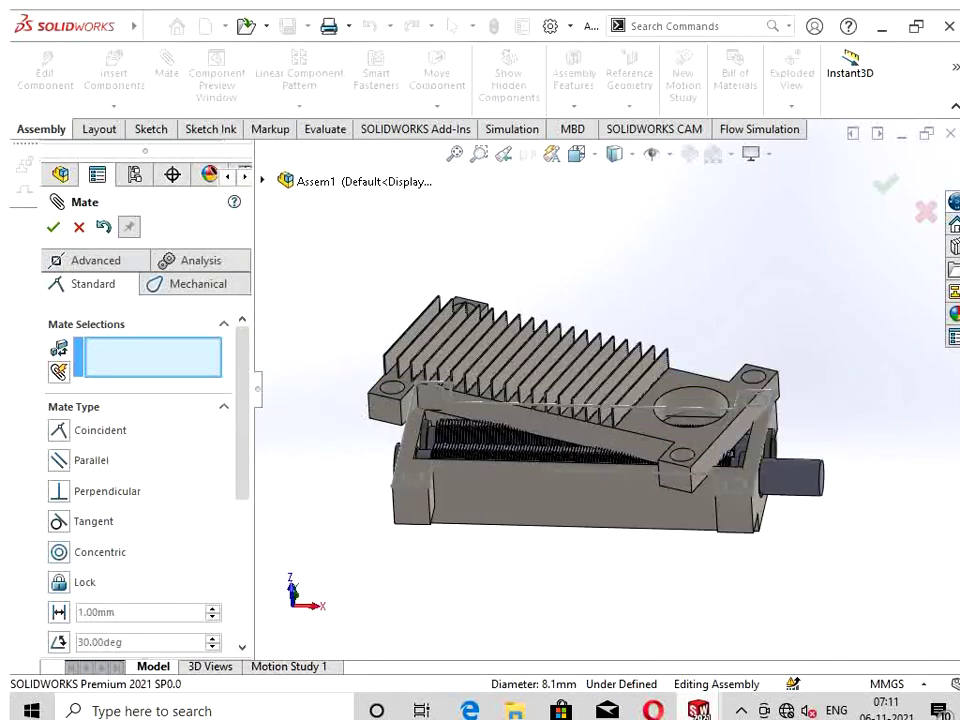
pyautogui.scroll(-5, 440, 330)
pyautogui.click(535, 410)
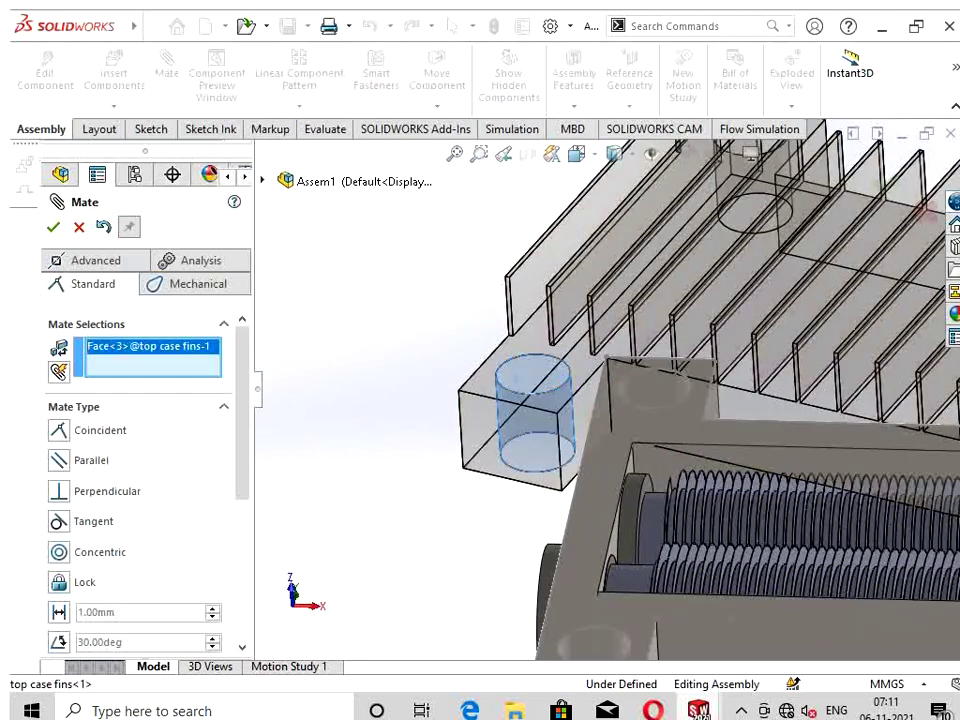
pyautogui.click(655, 390)
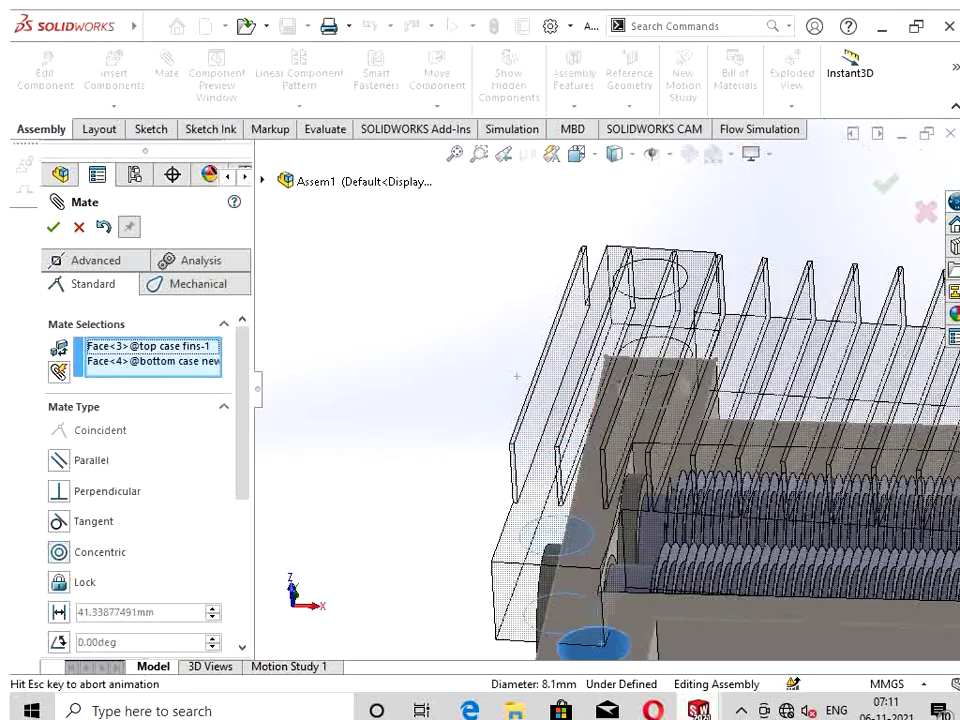
pyautogui.press('Return')
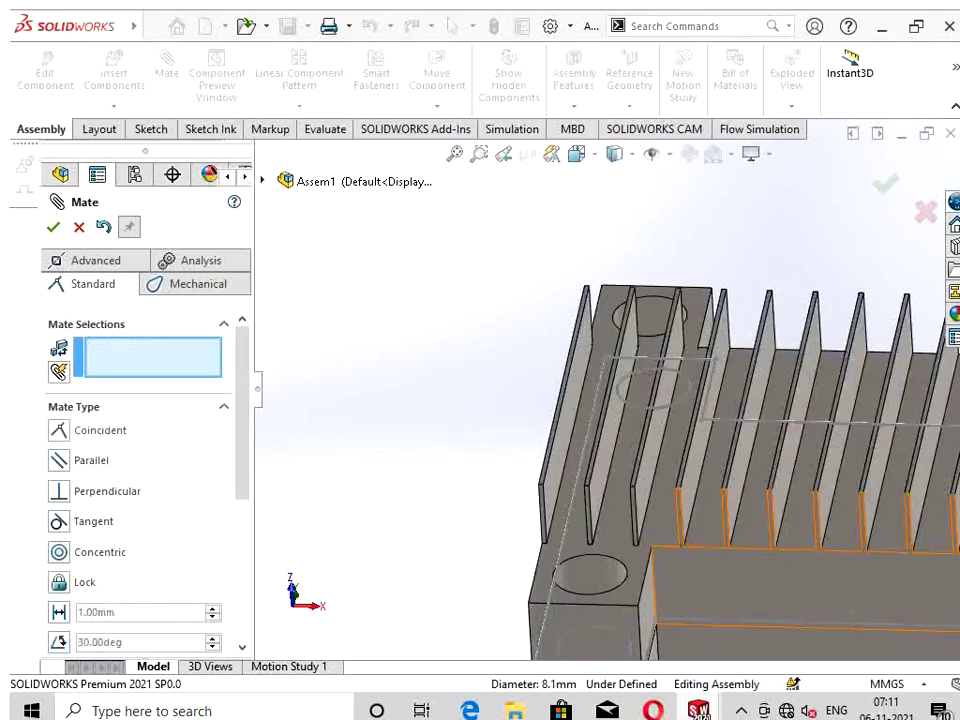
# Step: Mate the top case face Coincident with the bottom case face and close the mate panel
pyautogui.scroll(2, 826, 578)
pyautogui.scroll(2, 830, 575)
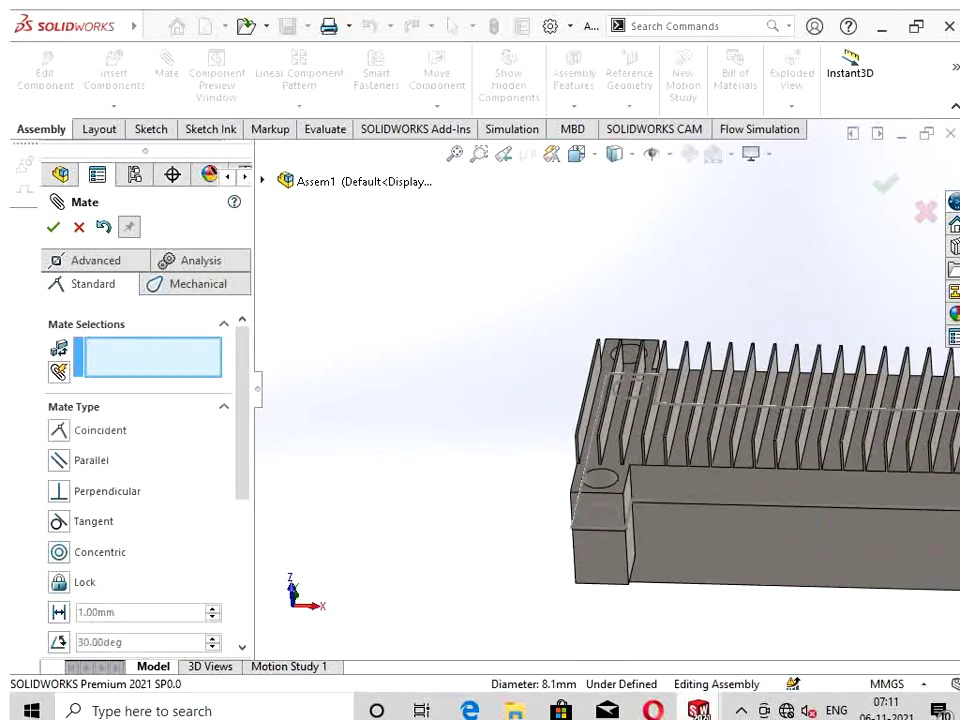
pyautogui.moveTo(795, 462); pyautogui.dragTo(802, 330)
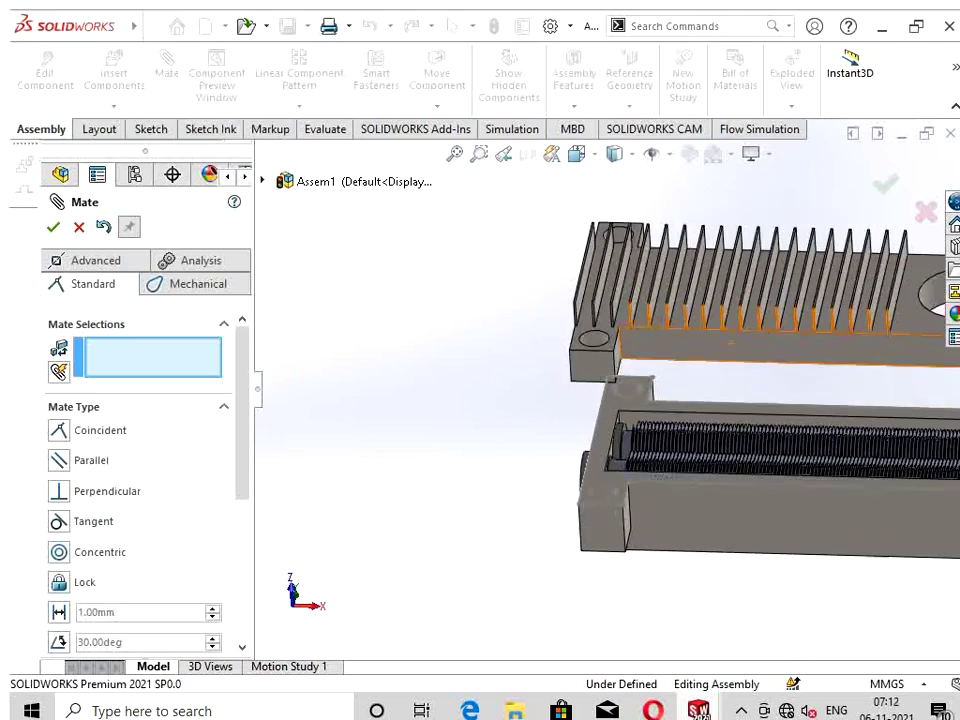
pyautogui.scroll(3, 582, 360)
pyautogui.moveTo(740, 400)
pyautogui.mouseDown(button='middle')
pyautogui.moveTo(740, 330)
pyautogui.moveTo(700, 300)
pyautogui.moveTo(790, 455)
pyautogui.mouseUp(button='middle')
pyautogui.click(618, 318)
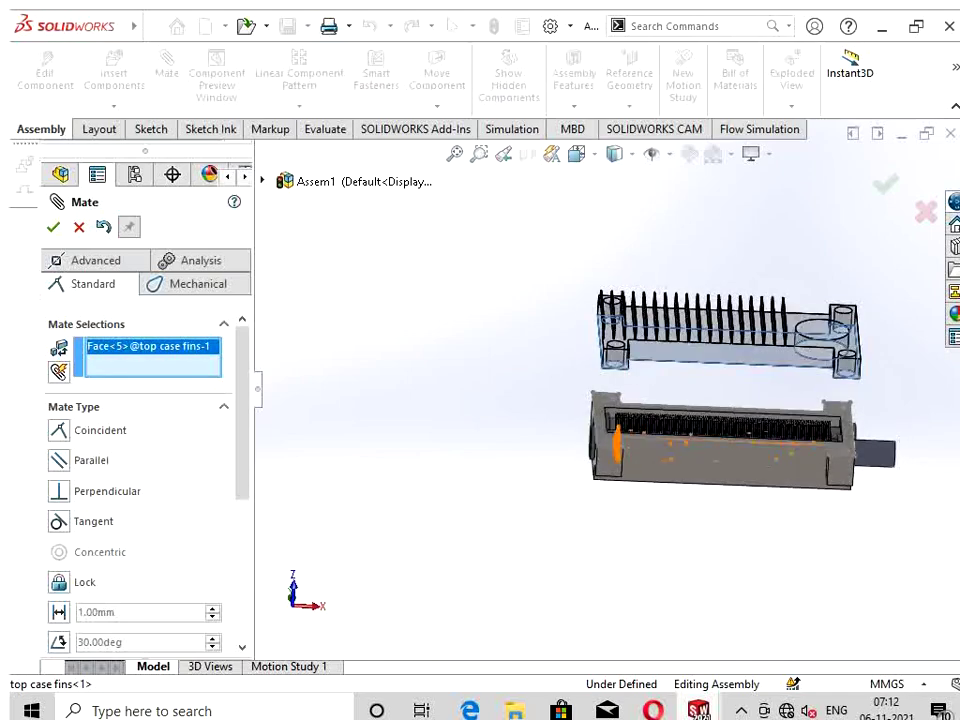
pyautogui.scroll(-5, 605, 455)
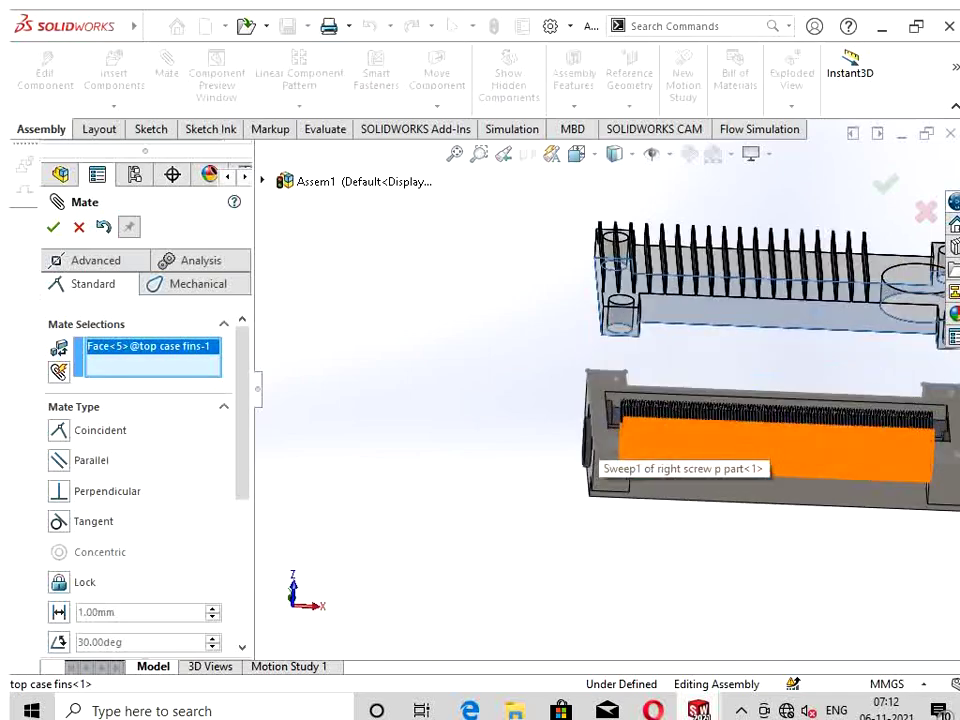
pyautogui.scroll(-4, 598, 458)
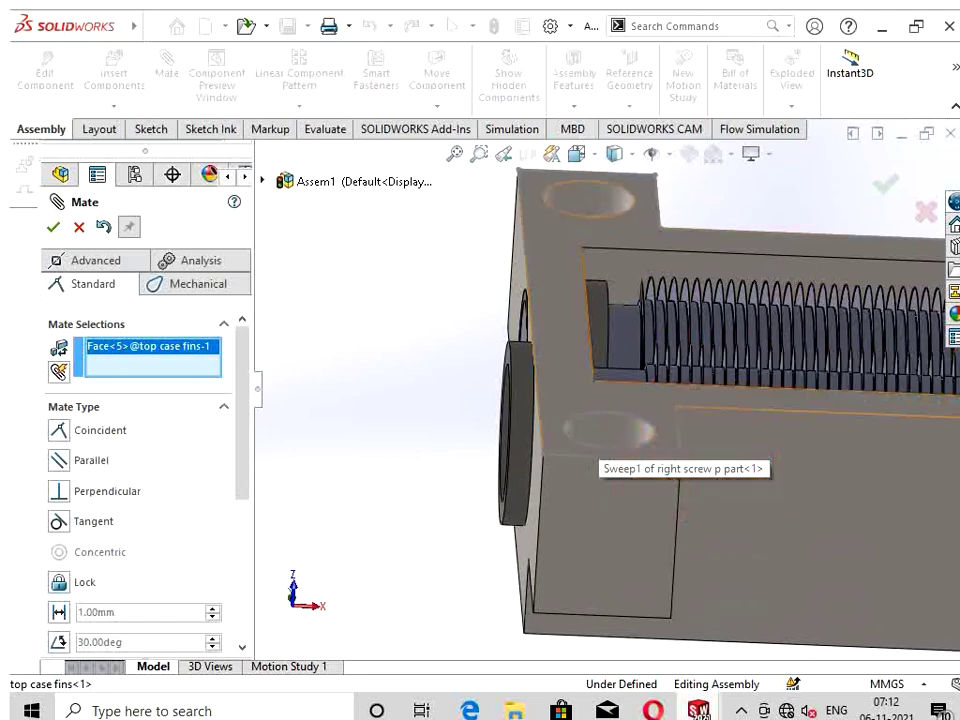
pyautogui.click(598, 458)
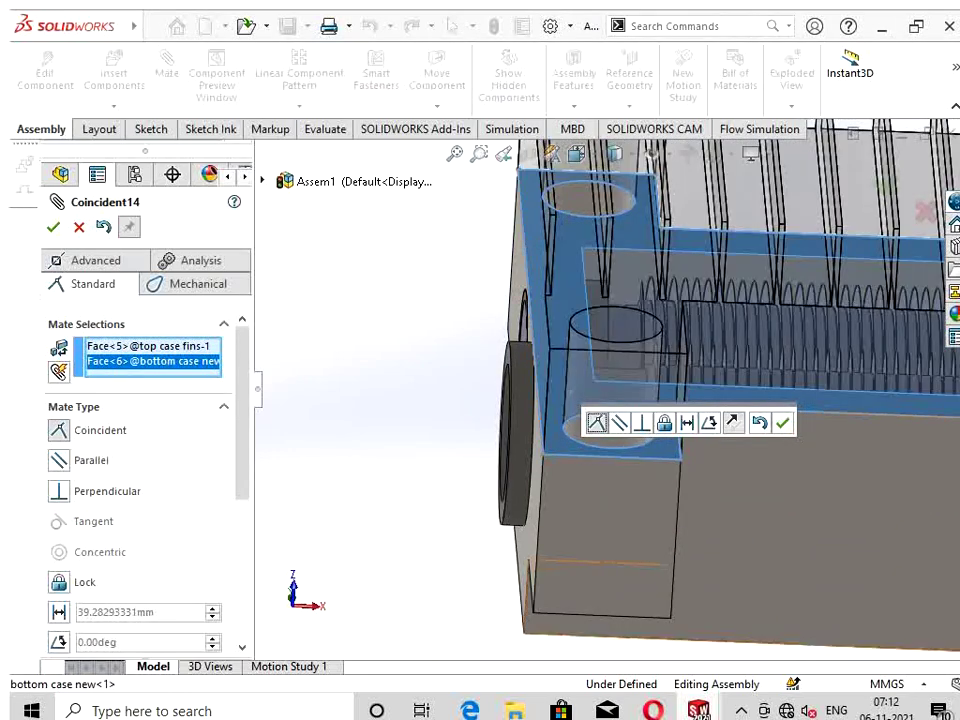
pyautogui.click(782, 422)
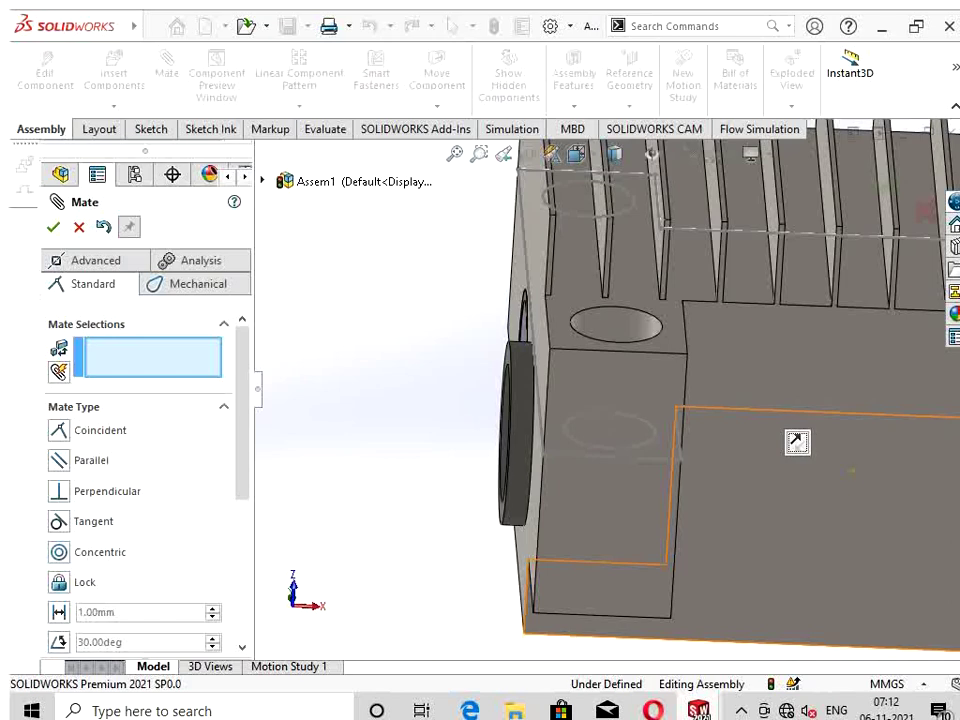
pyautogui.scroll(3, 797, 441)
pyautogui.scroll(2, 797, 441)
pyautogui.scroll(2, 797, 441)
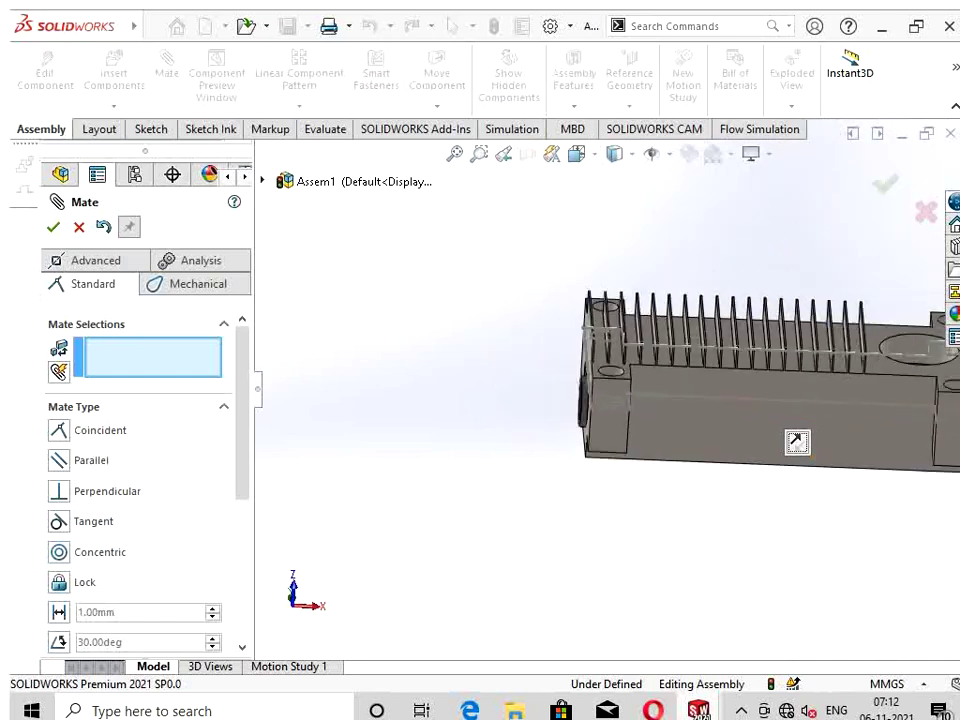
pyautogui.scroll(2, 797, 441)
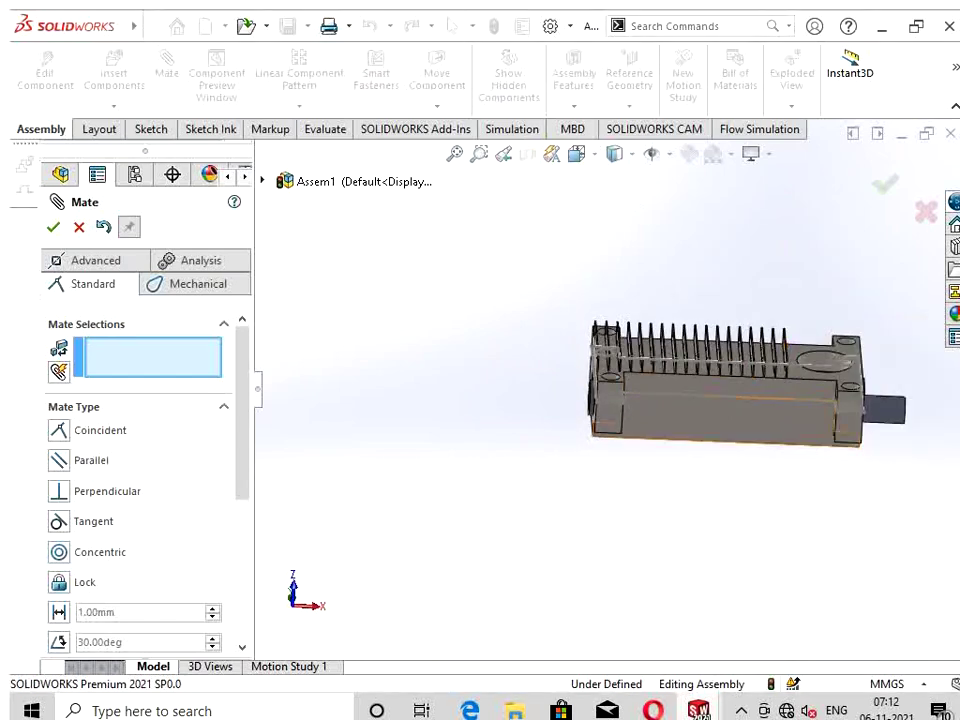
pyautogui.press('Escape')
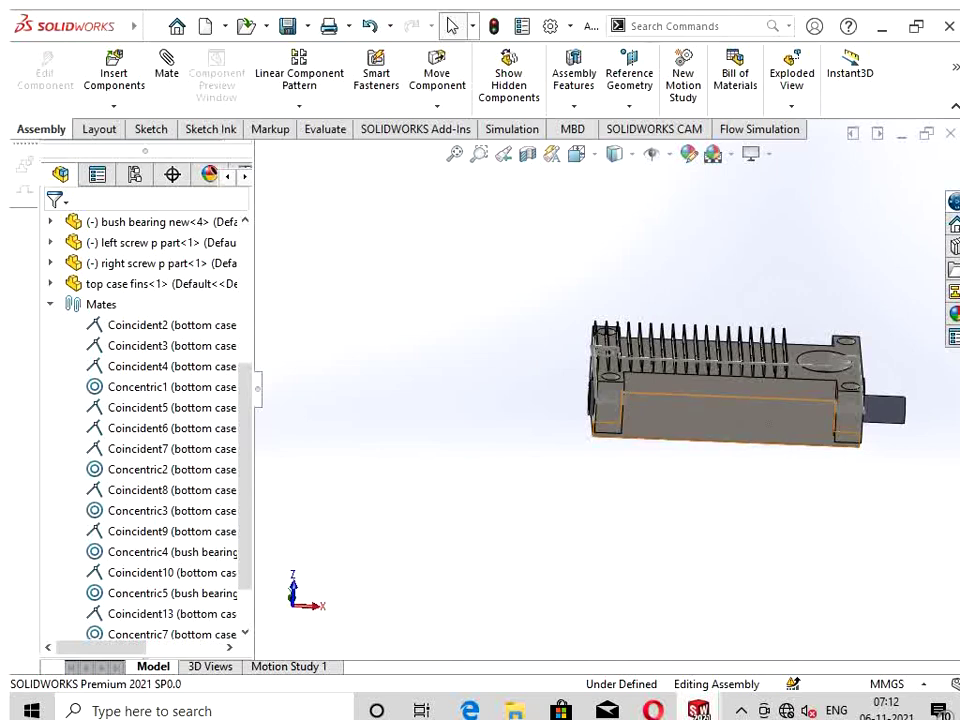
# Step: Open the bottom case new part in its own window and start Sketch8 on its underside face
pyautogui.scroll(-5, 701, 506)
pyautogui.rightClick(701, 506)
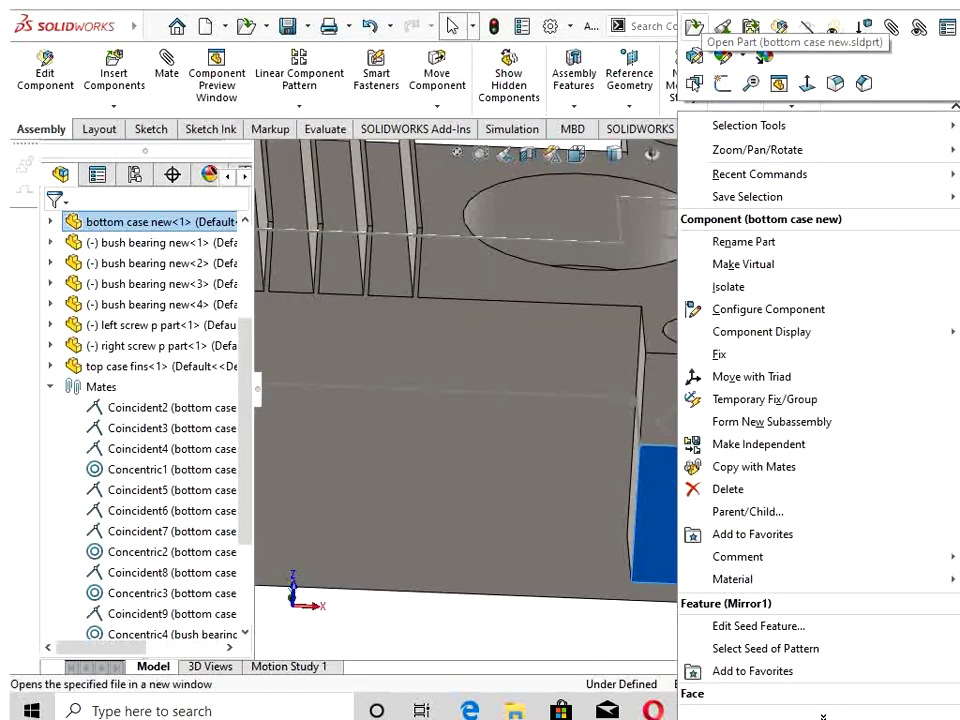
pyautogui.press('Escape')
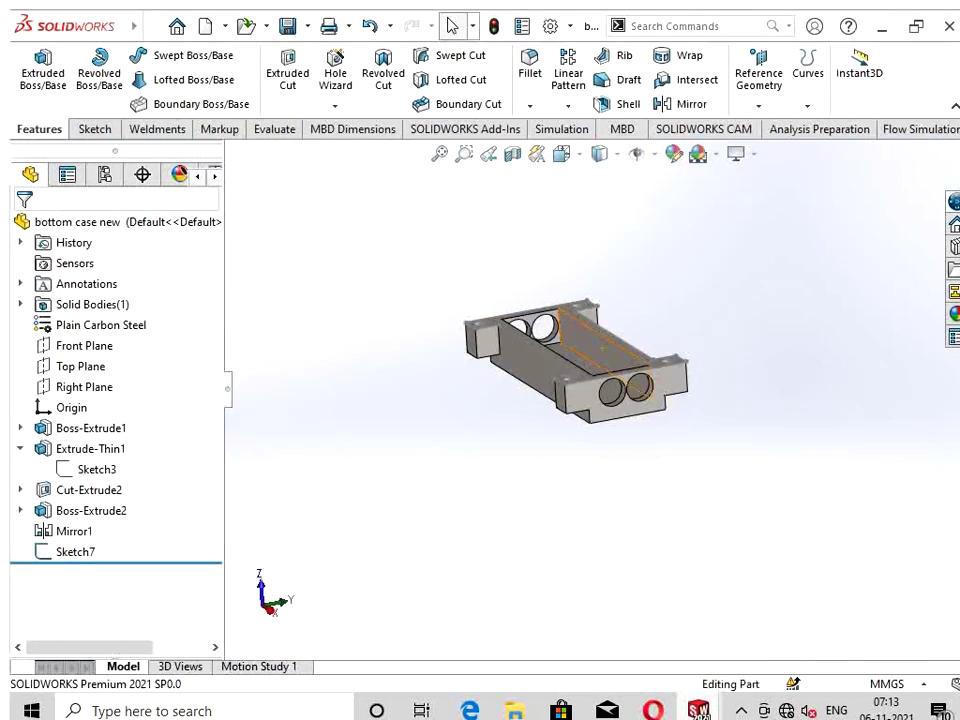
pyautogui.moveTo(575, 360); pyautogui.dragTo(545, 300, button='middle')
pyautogui.rightClick(582, 415)
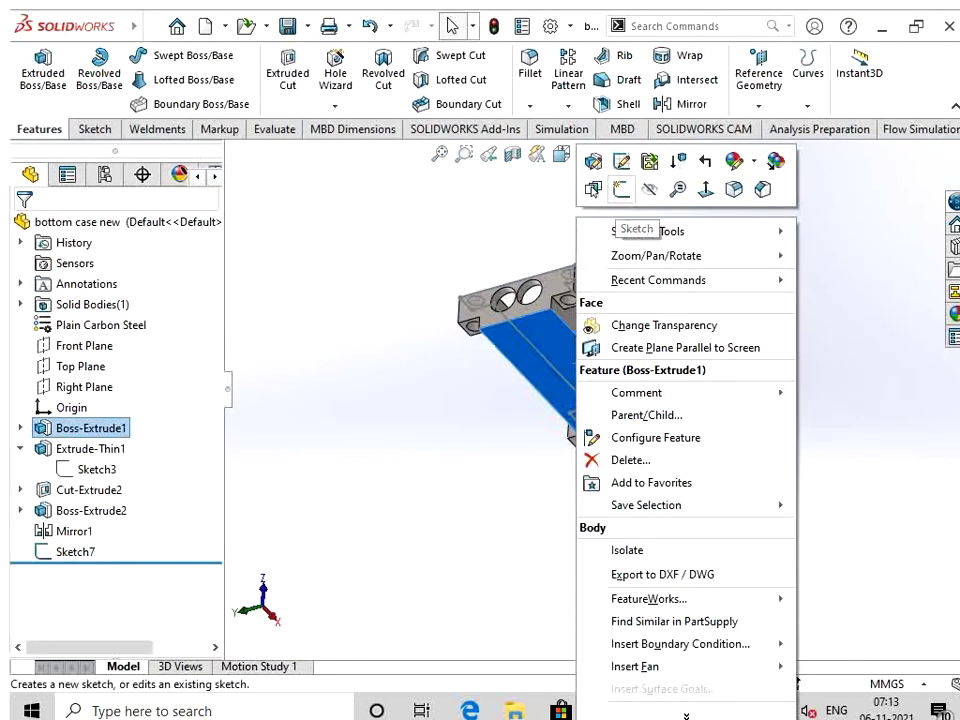
pyautogui.click(620, 190)
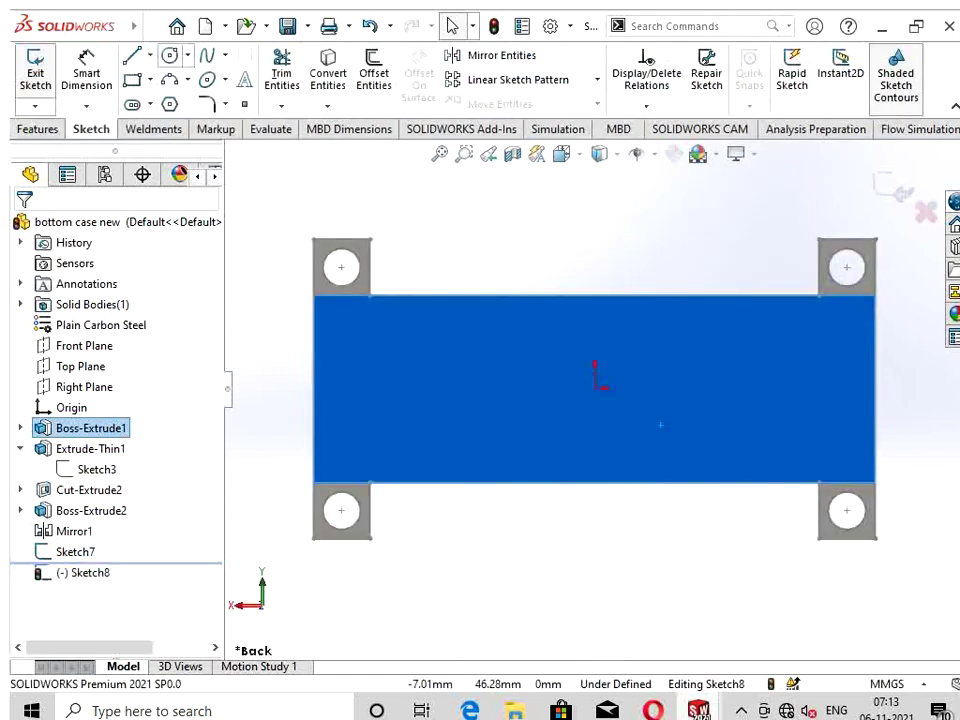
# Step: Draw a circle right of the origin and dimension its diameter to 20 mm
pyautogui.click(170, 55)
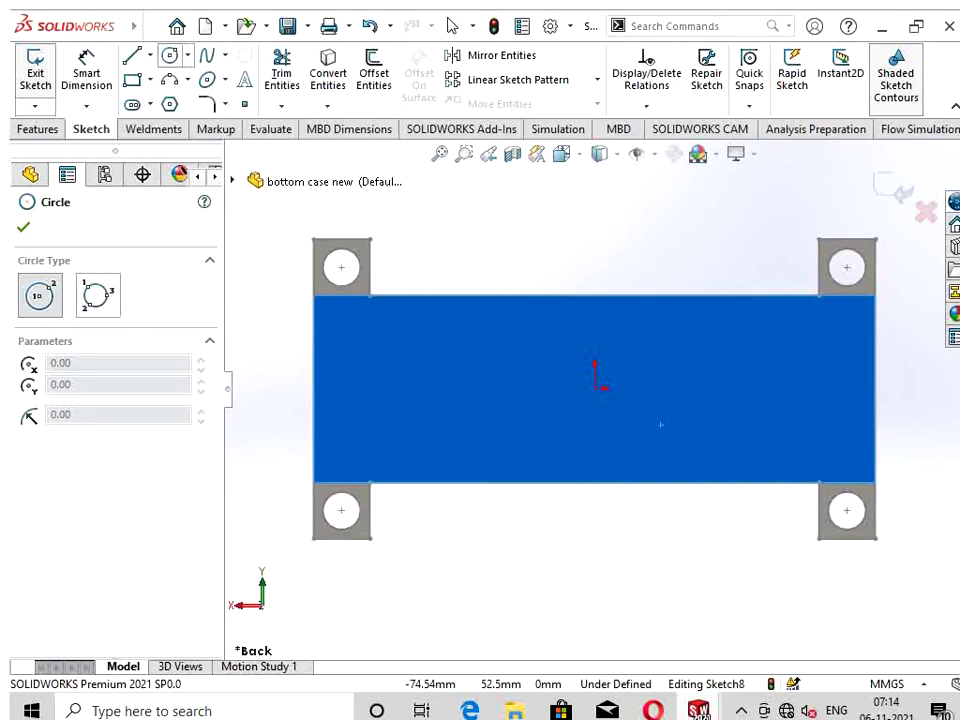
pyautogui.click(660, 424)
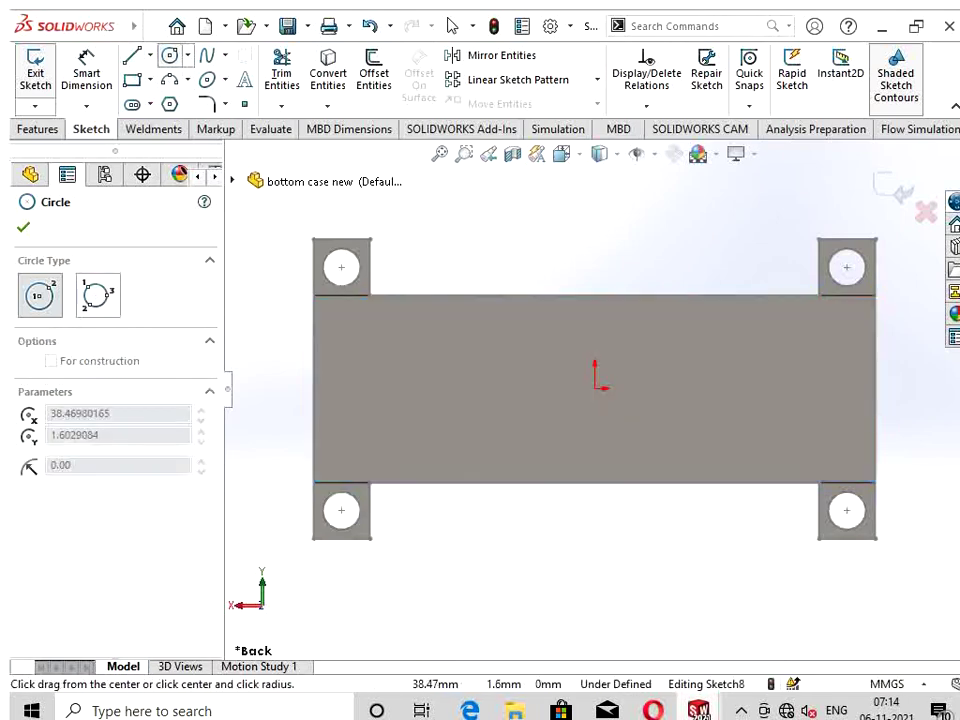
pyautogui.click(830, 361)
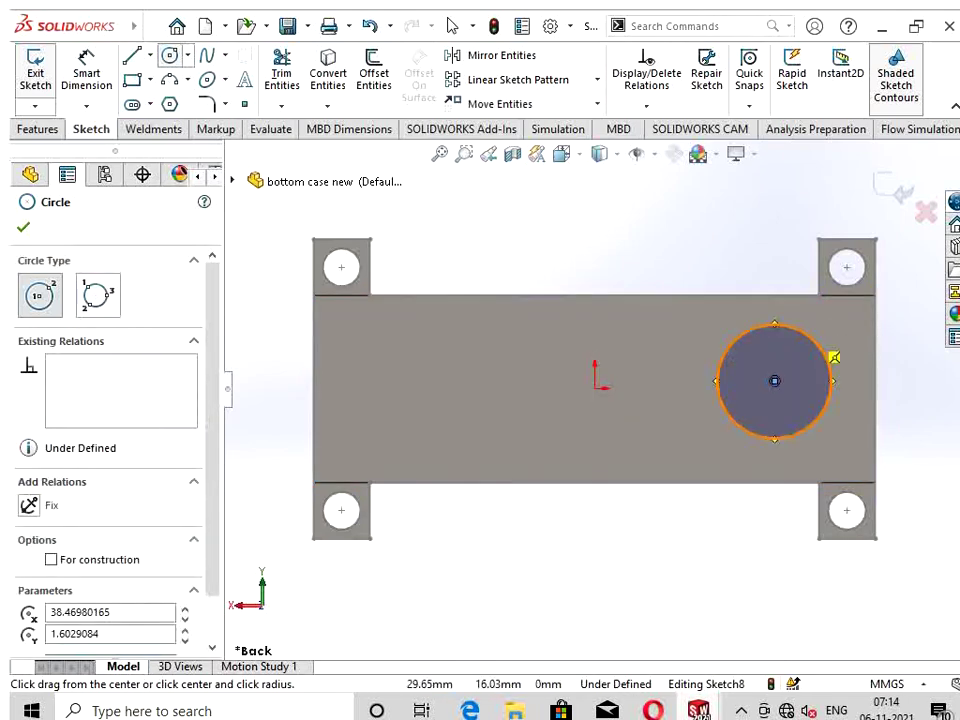
pyautogui.press('Escape')
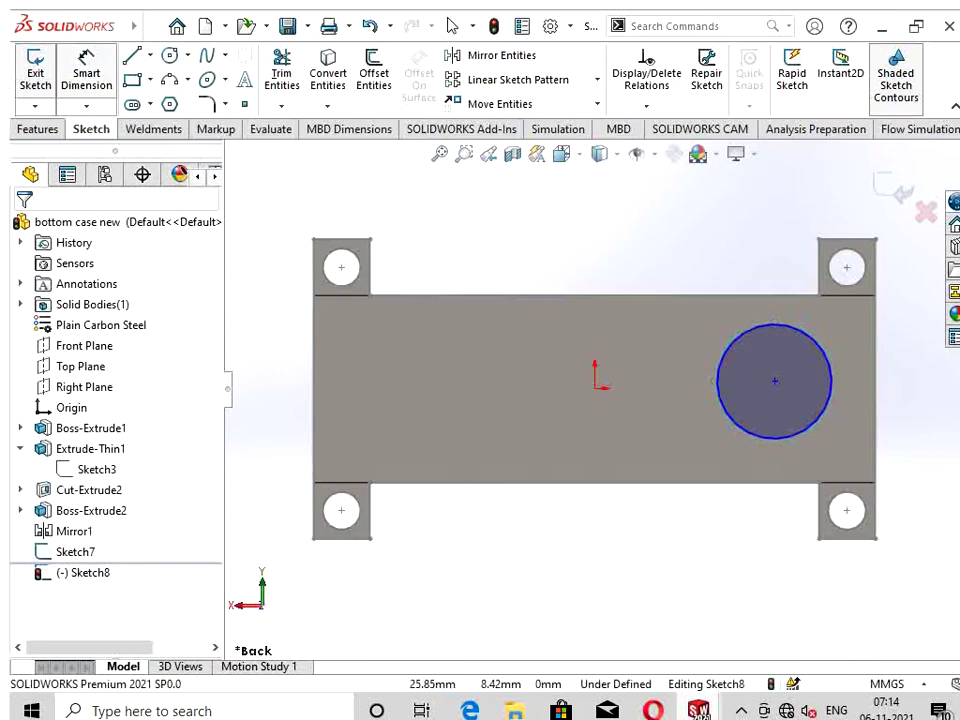
pyautogui.click(815, 345)
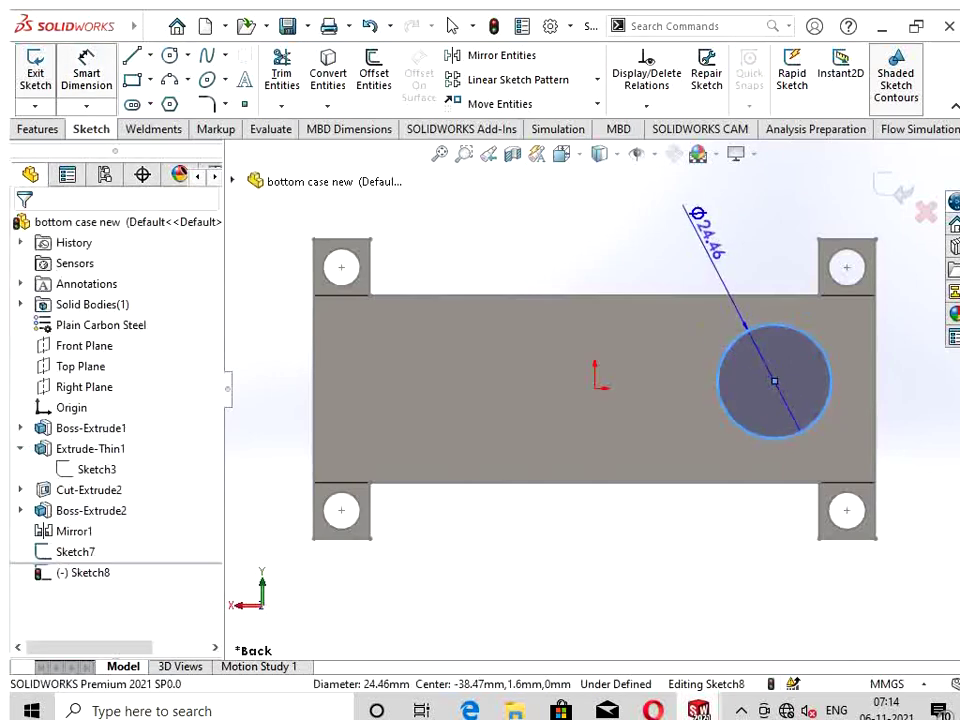
pyautogui.click(705, 220)
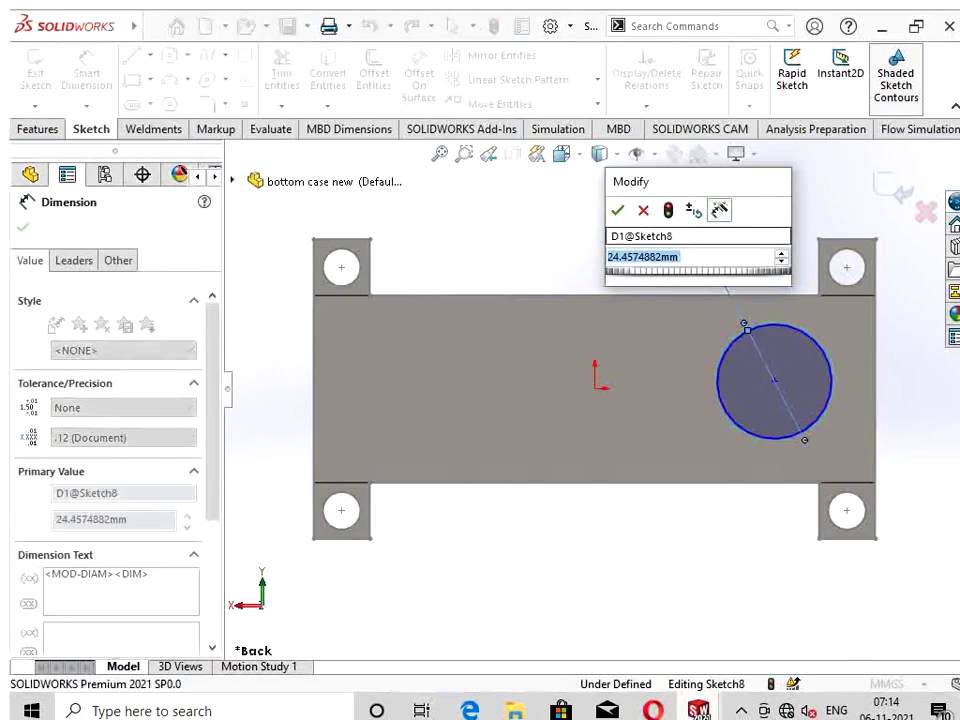
pyautogui.write('=')
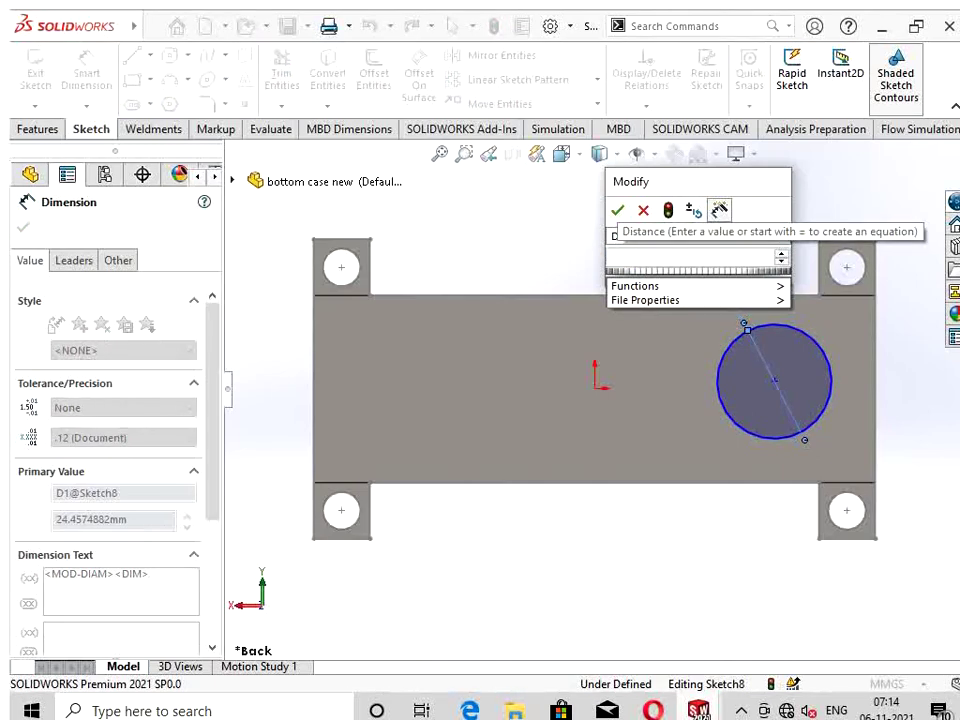
pyautogui.write('20')
pyautogui.press('Return')
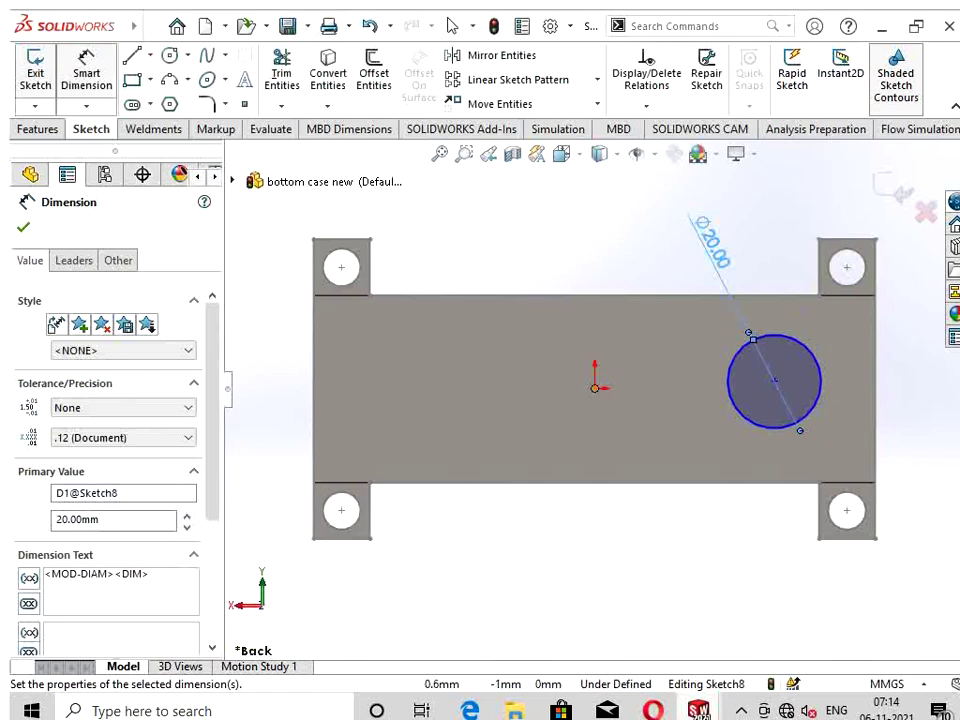
pyautogui.press('Escape')
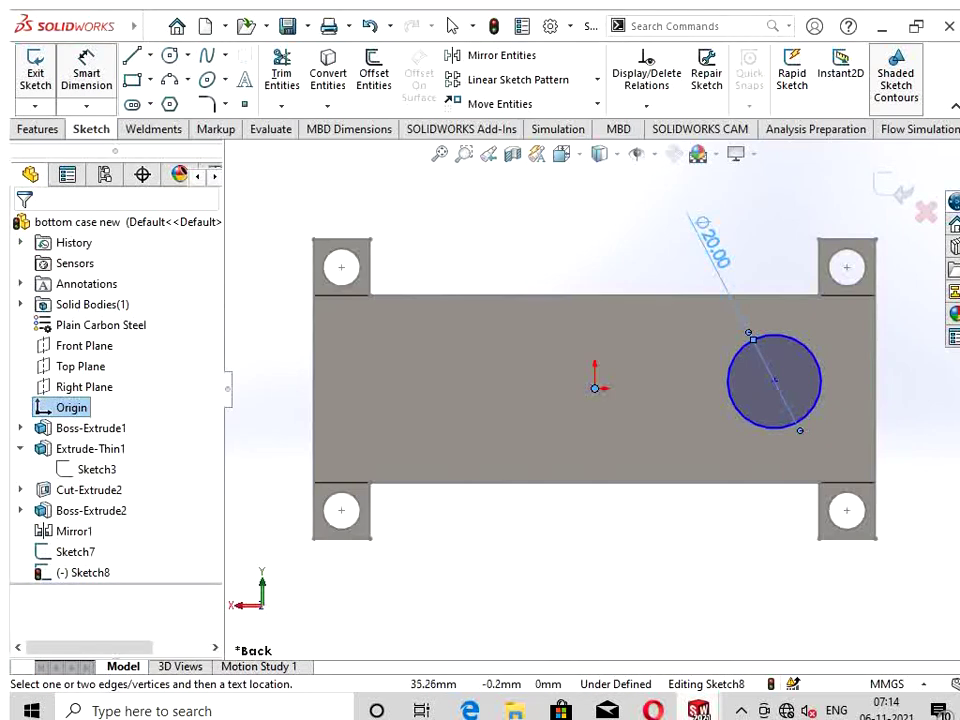
# Step: Add a Horizontal relation between the origin and the circle's centre point
pyautogui.click(774, 381)
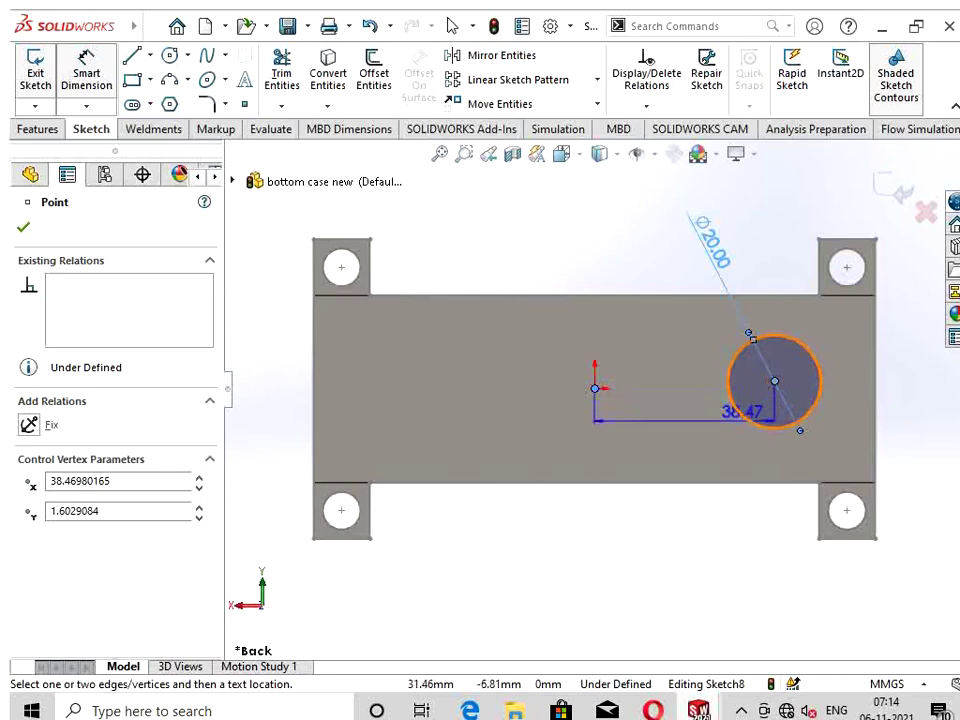
pyautogui.press('Escape')
pyautogui.press('Escape')
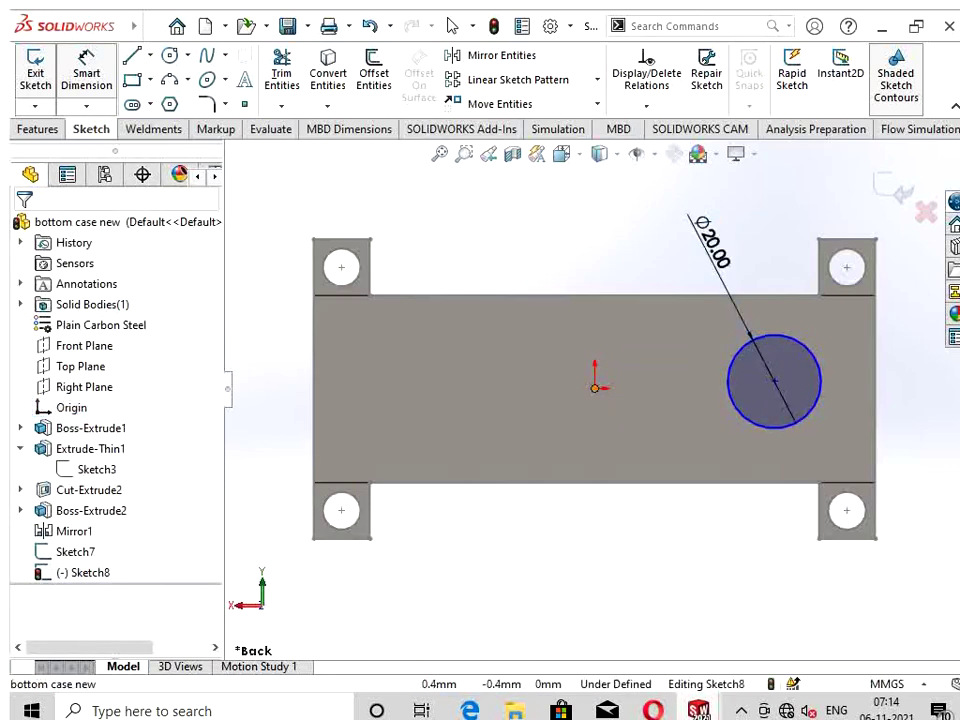
pyautogui.click(71, 407)
pyautogui.click(774, 381)
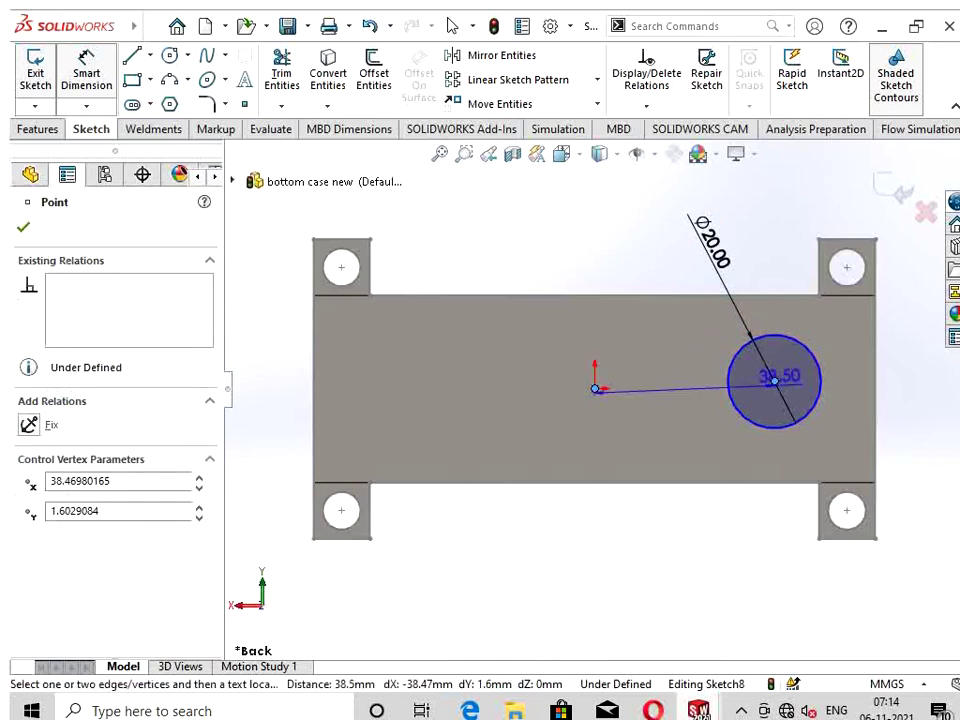
pyautogui.press('Escape')
pyautogui.press('Escape')
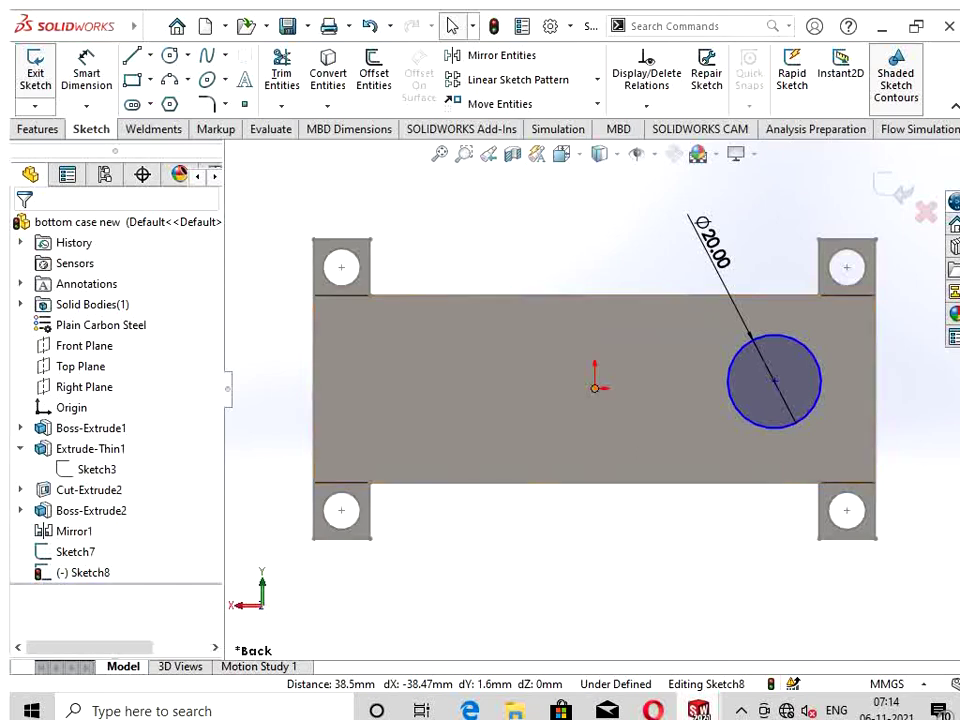
pyautogui.click(594, 388)
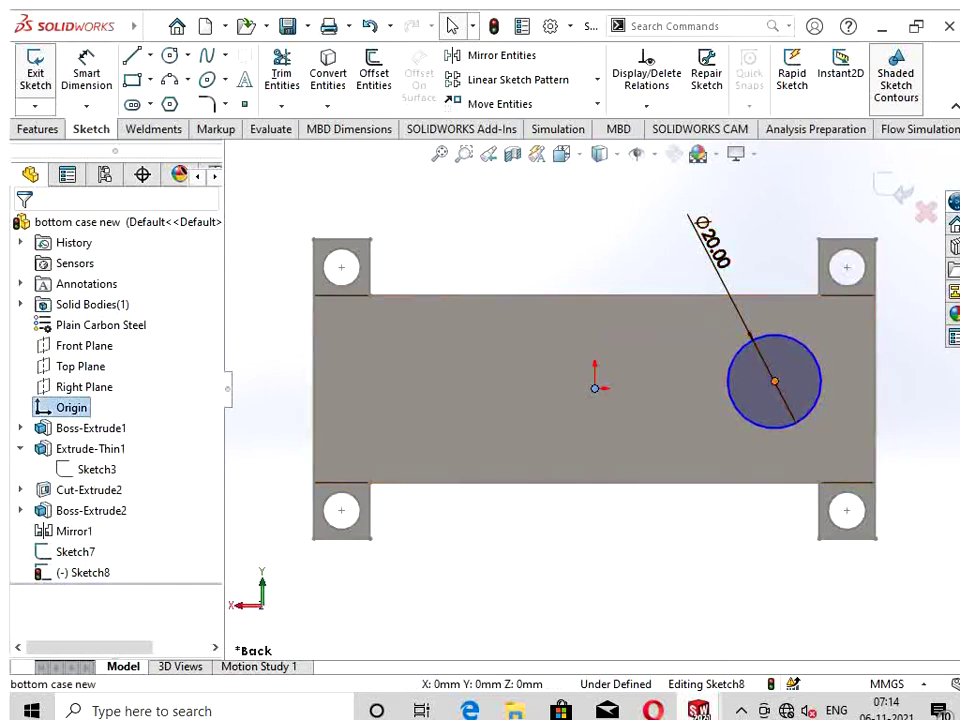
pyautogui.keyDown('ctrl'); pyautogui.click(774, 381); pyautogui.keyUp('ctrl')
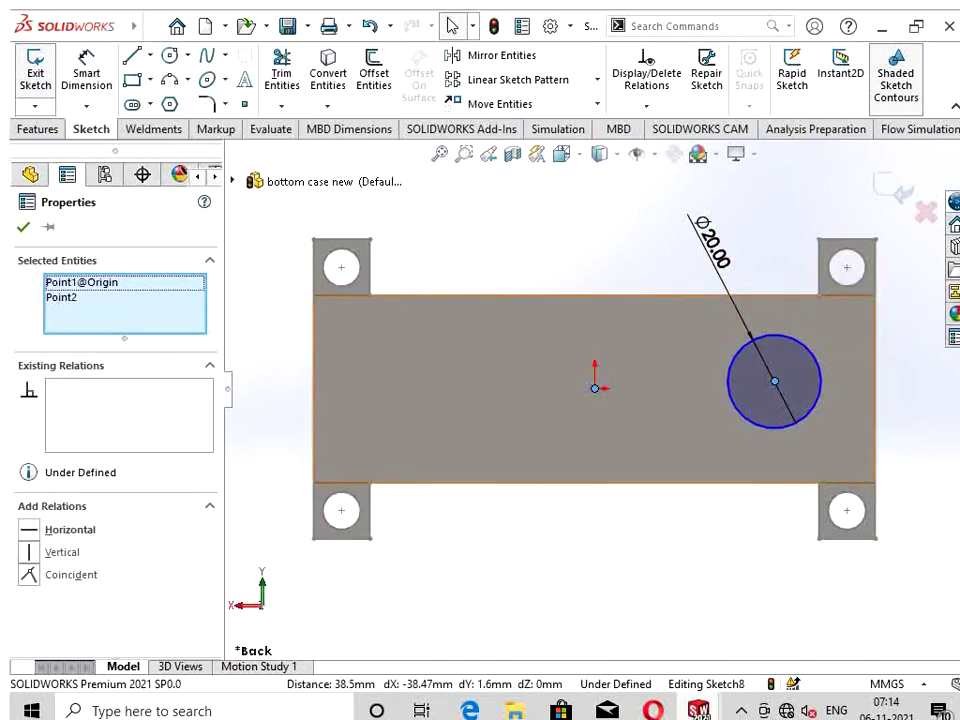
pyautogui.click(70, 529)
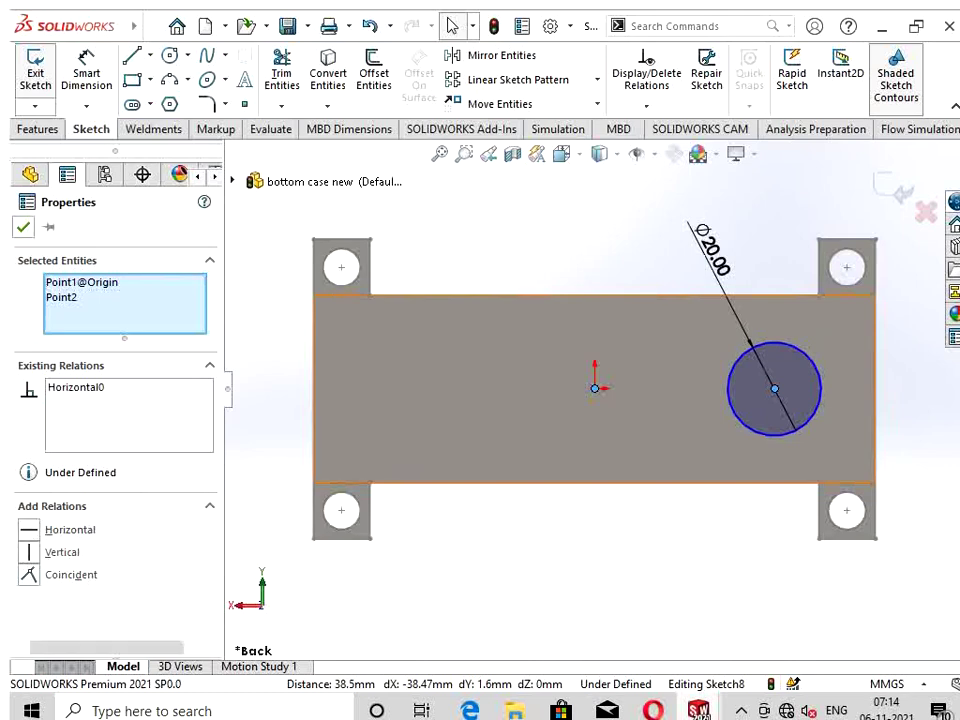
pyautogui.click(23, 227)
pyautogui.click(37, 129)
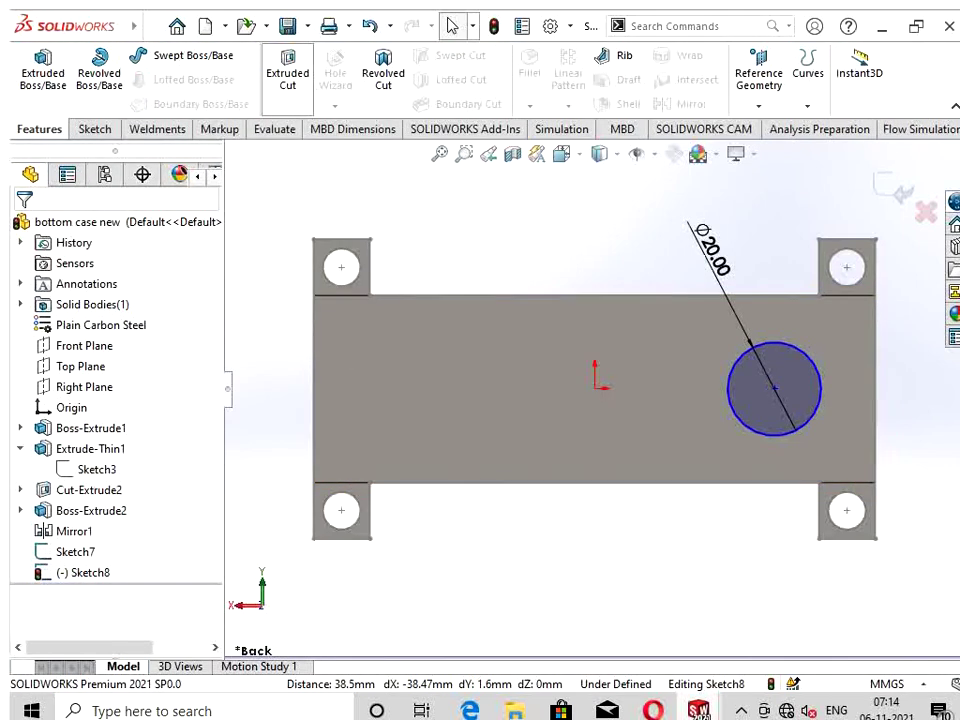
# Step: Extrude-cut the Ø20 circle Blind 20 mm deep, reversed into the part, as Cut-Extrude4
pyautogui.click(287, 70)
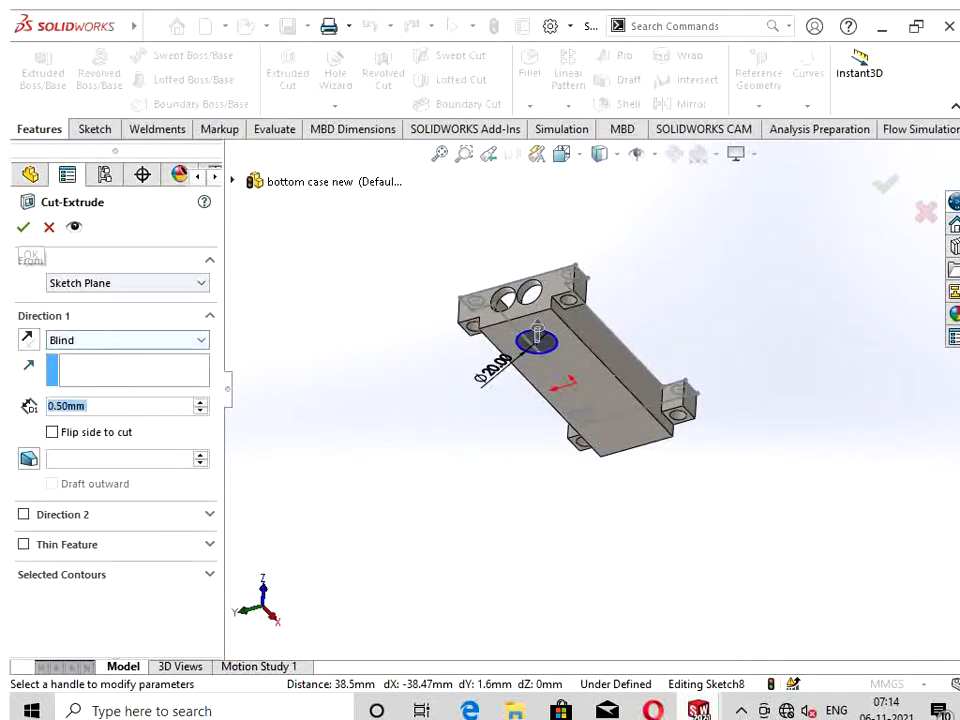
pyautogui.click(128, 340)
pyautogui.click(61, 357)
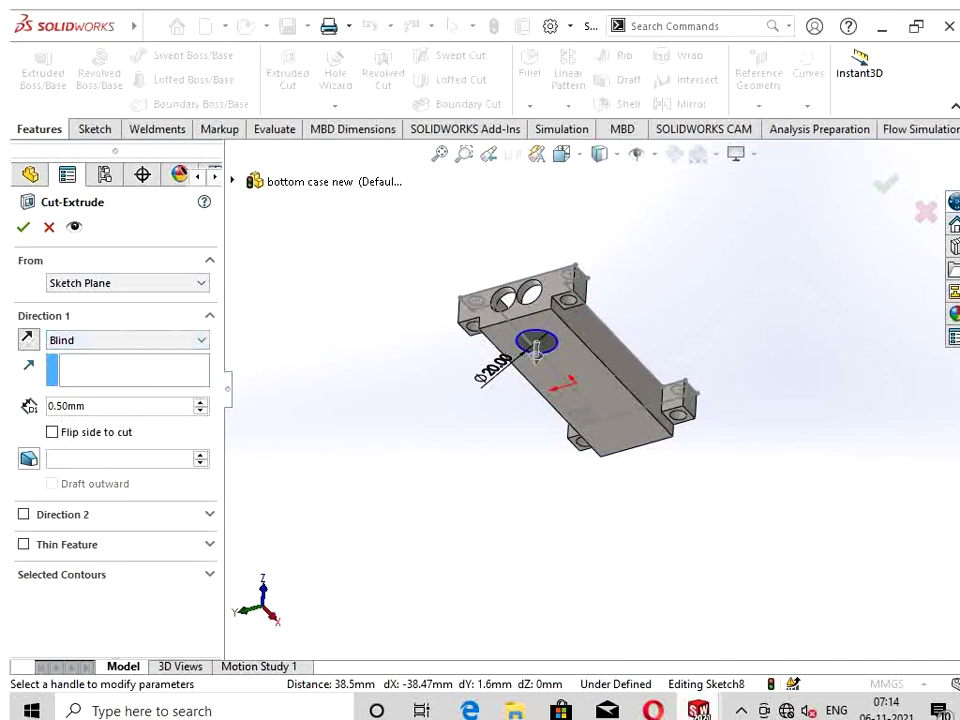
pyautogui.click(128, 340)
pyautogui.click(77, 369)
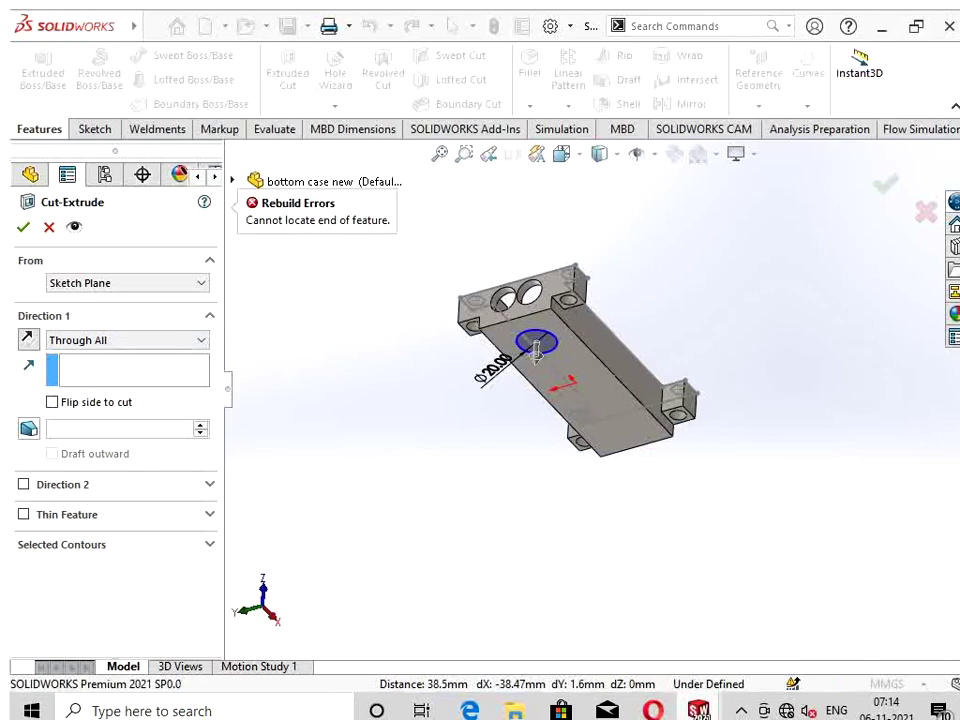
pyautogui.click(128, 340)
pyautogui.click(61, 356)
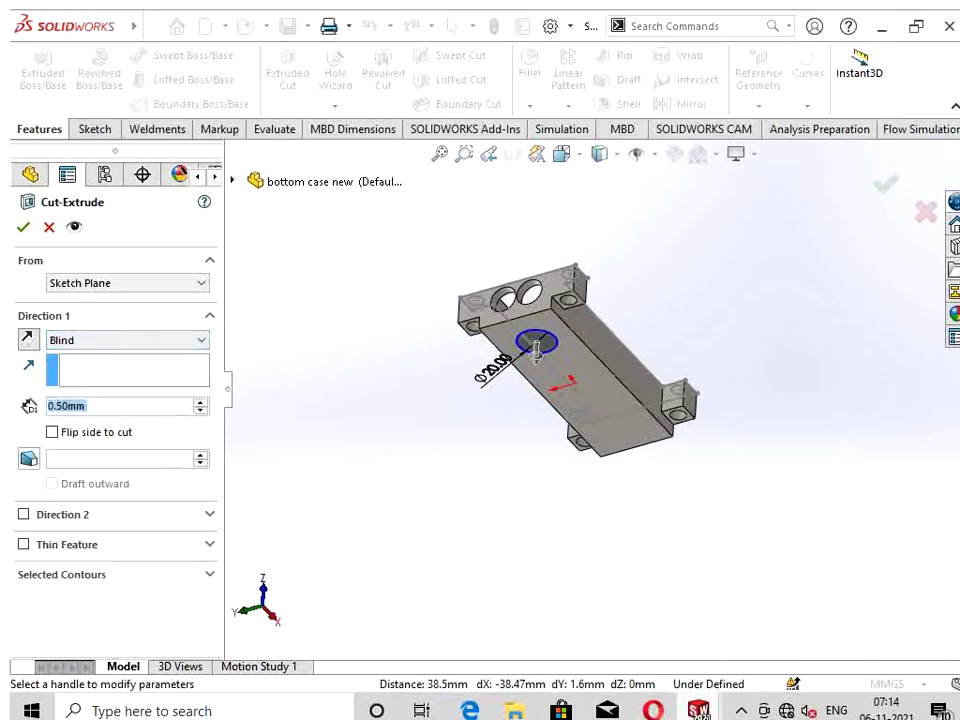
pyautogui.write('2')
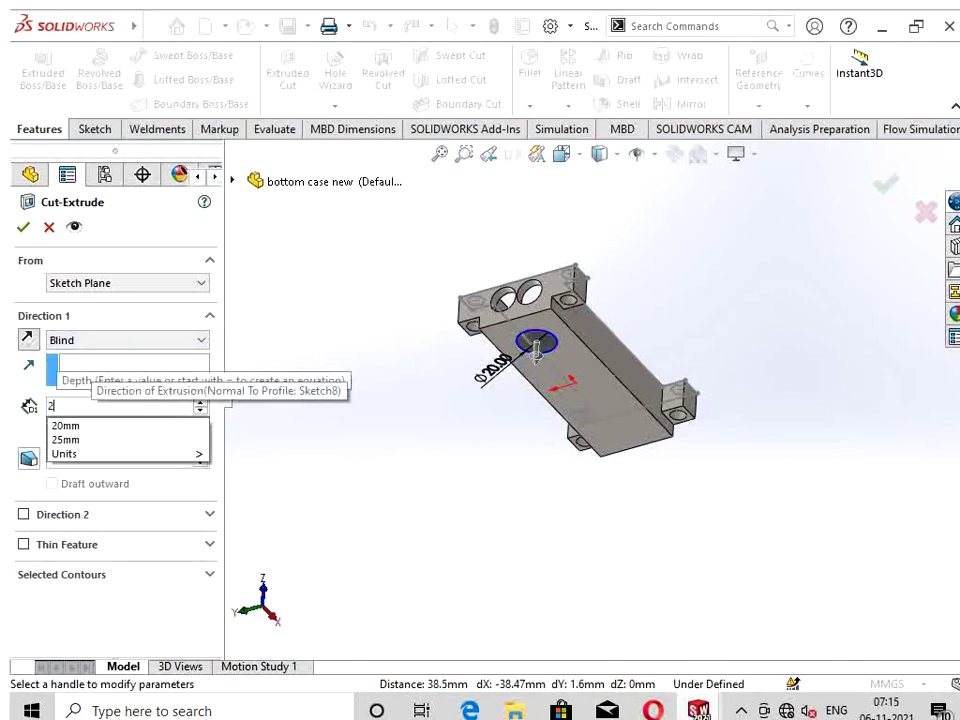
pyautogui.write('0')
pyautogui.press('Return')
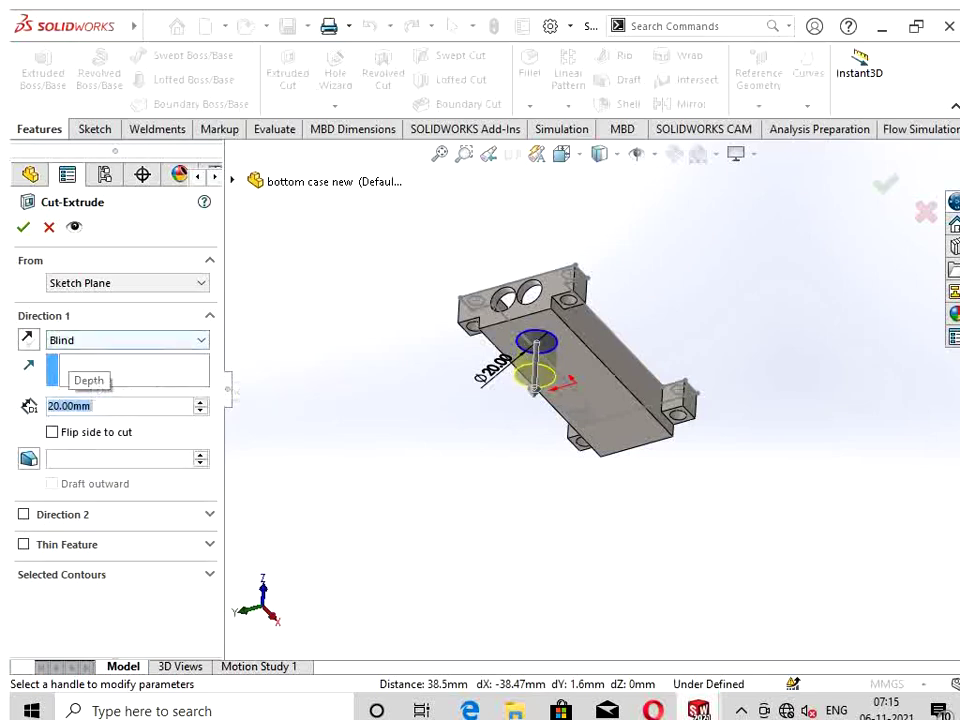
pyautogui.click(28, 340)
pyautogui.press('Return')
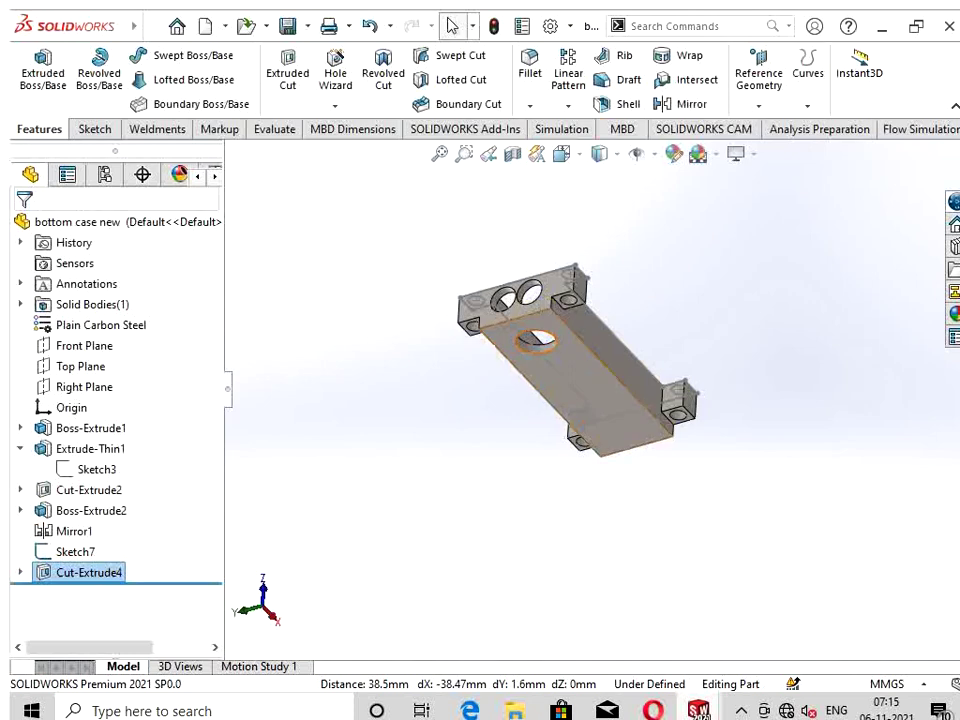
# Step: Orbit the bottom case to its flat Boss-Extrude1 face, select it and open its context menu
pyautogui.moveTo(580, 360); pyautogui.dragTo(540, 280, button='middle')
pyautogui.moveTo(600, 330)
pyautogui.mouseDown(button='middle')
pyautogui.moveTo(618, 346)
pyautogui.moveTo(640, 320)
pyautogui.moveTo(657, 340)
pyautogui.moveTo(534, 432)
pyautogui.moveTo(761, 402)
pyautogui.mouseUp(button='middle')
pyautogui.scroll(-3, 657, 340)
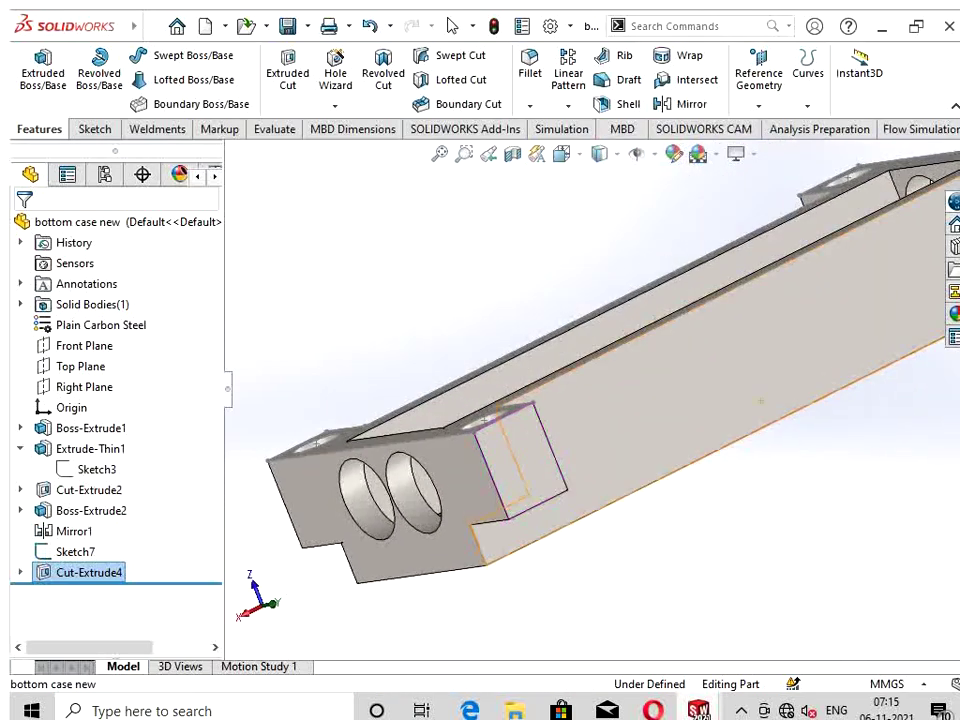
pyautogui.scroll(3, 761, 402)
pyautogui.scroll(-3, 761, 402)
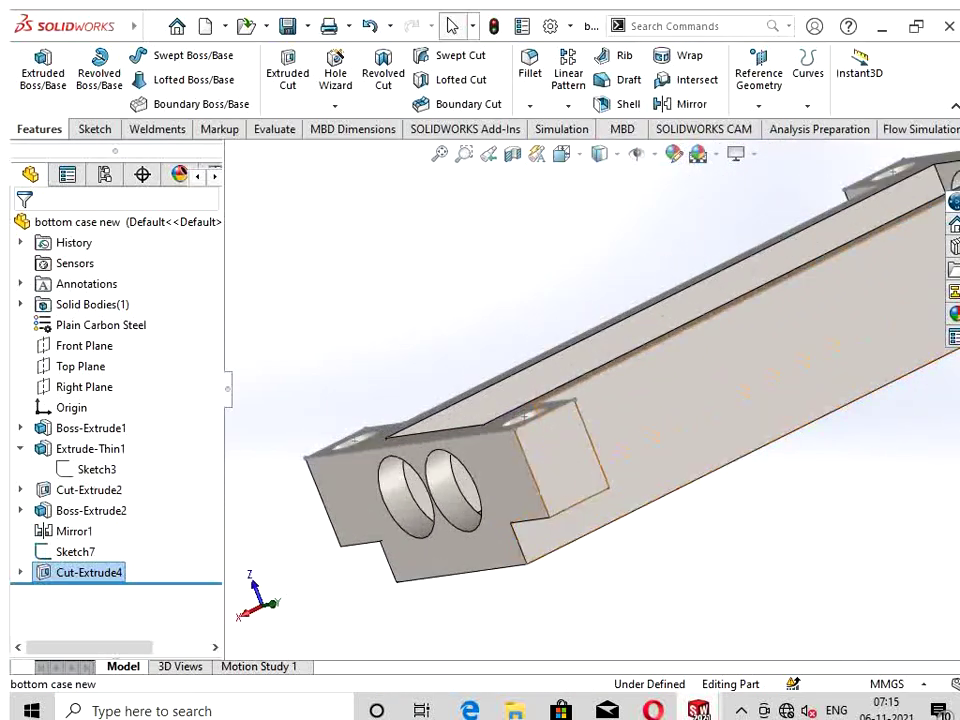
pyautogui.press('Left')
pyautogui.press('Left')
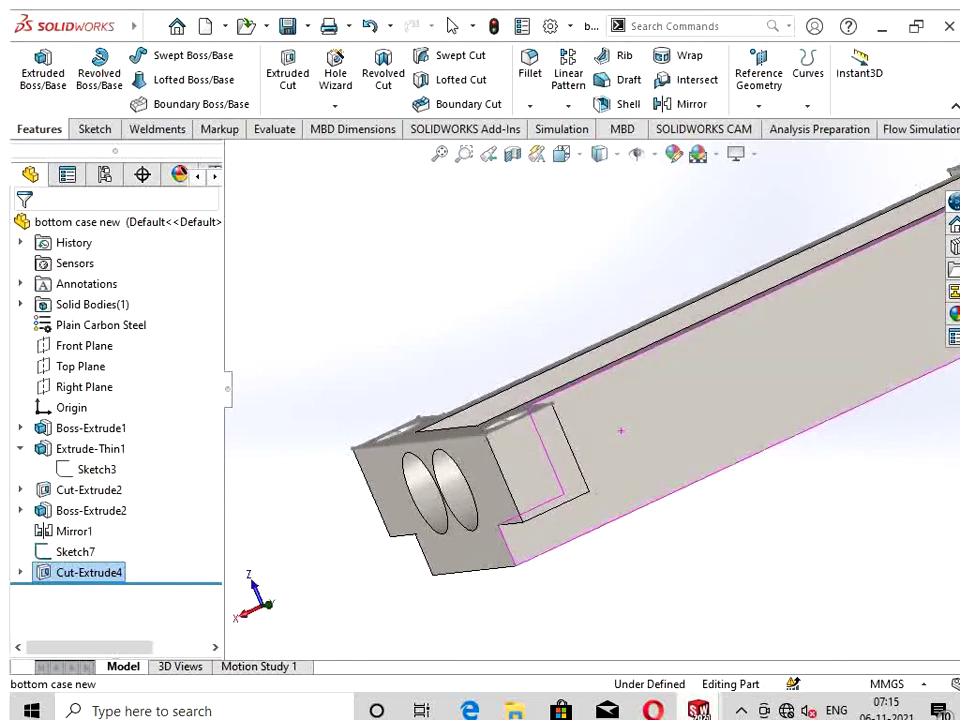
pyautogui.press('Left')
pyautogui.press('Down')
pyautogui.press('Down')
pyautogui.press('Down')
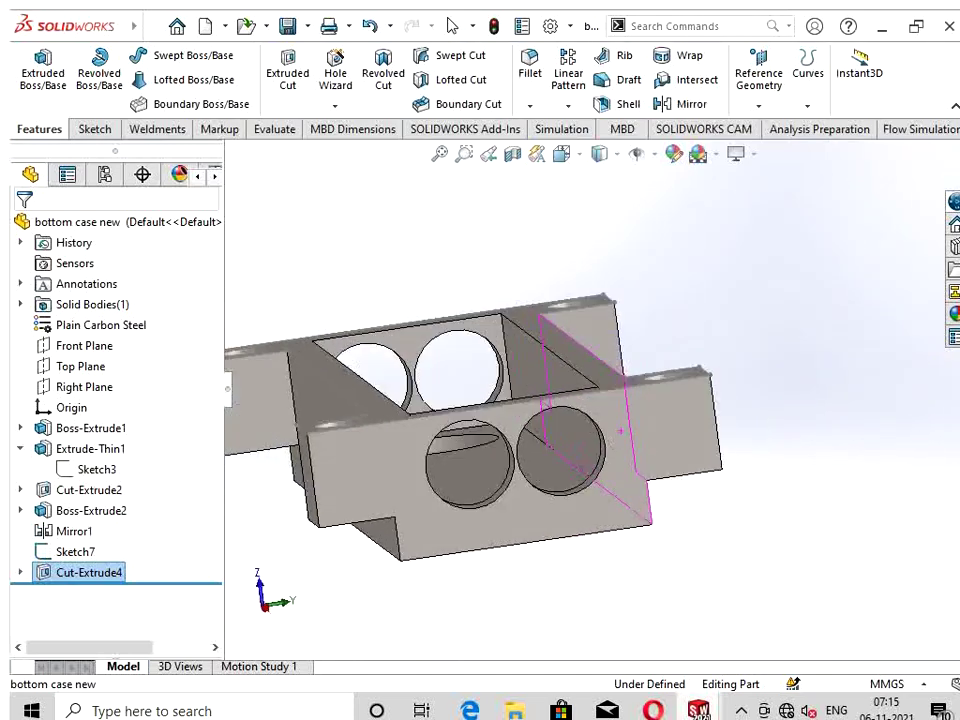
pyautogui.press('Down')
pyautogui.press('Down')
pyautogui.moveTo(600, 470); pyautogui.dragTo(590, 225, button='middle')
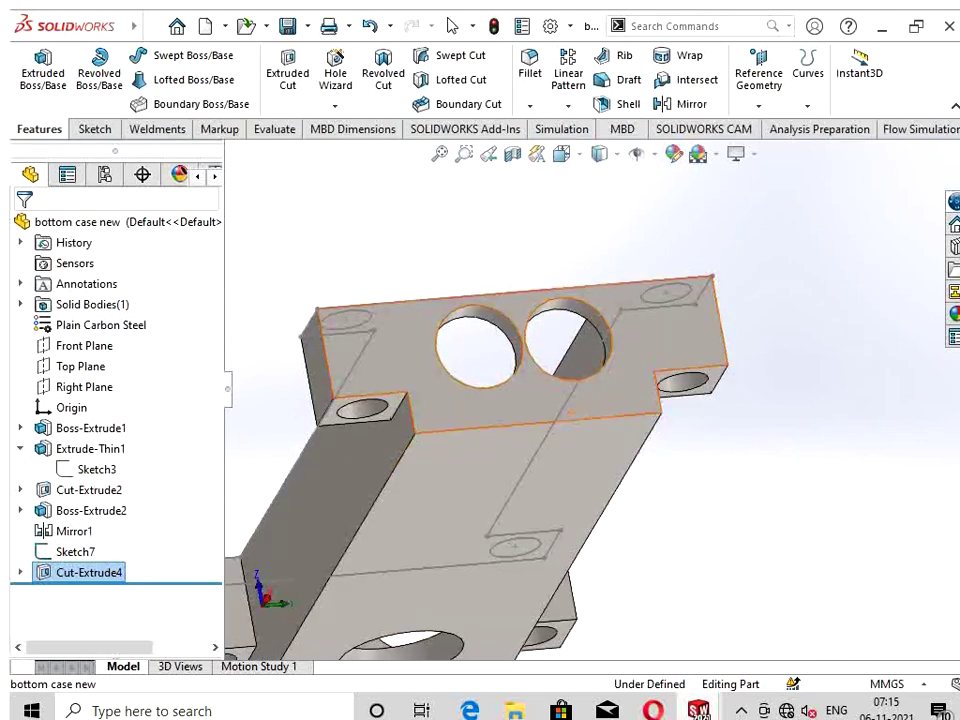
pyautogui.click(590, 222)
pyautogui.rightClick(590, 222)
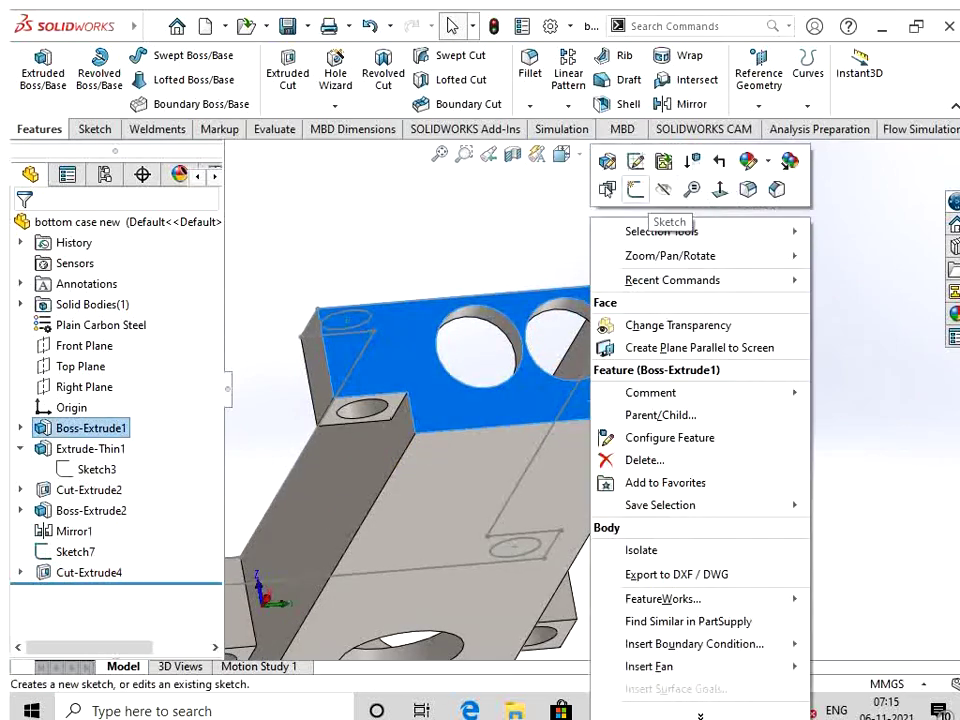
# Step: Start a sketch on the face and draw a narrow corner rectangle along the stepped edge
pyautogui.click(635, 189)
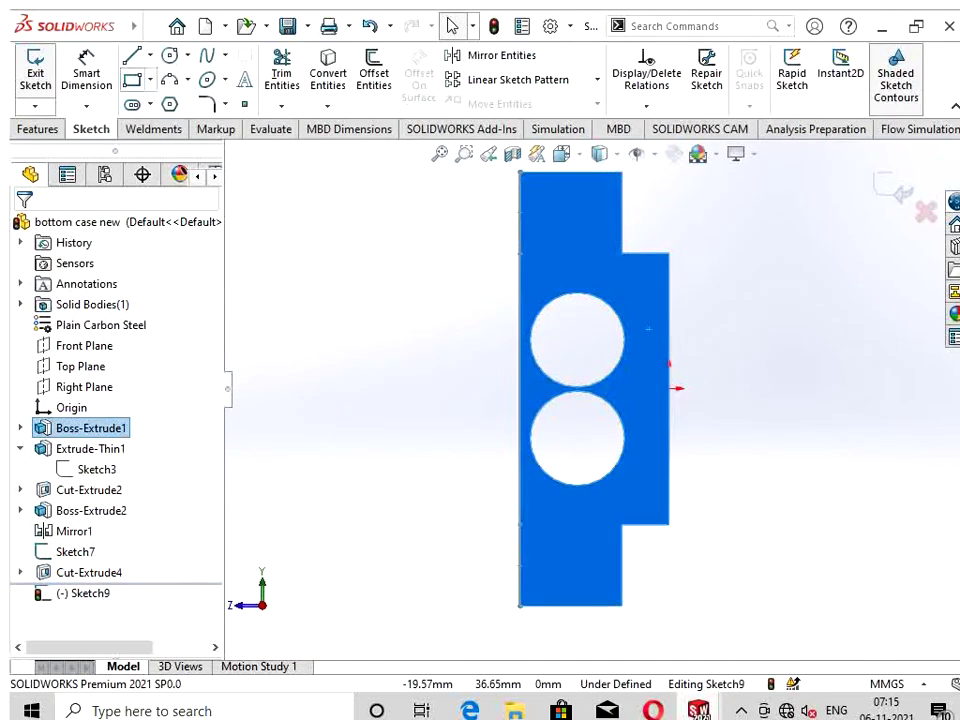
pyautogui.click(131, 80)
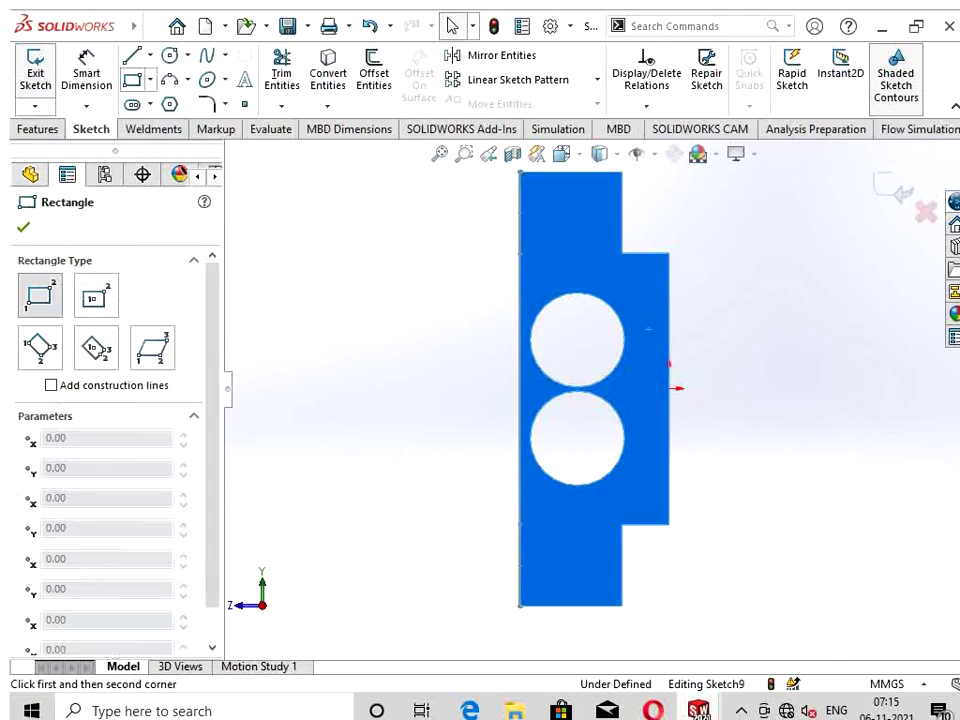
pyautogui.click(669, 253)
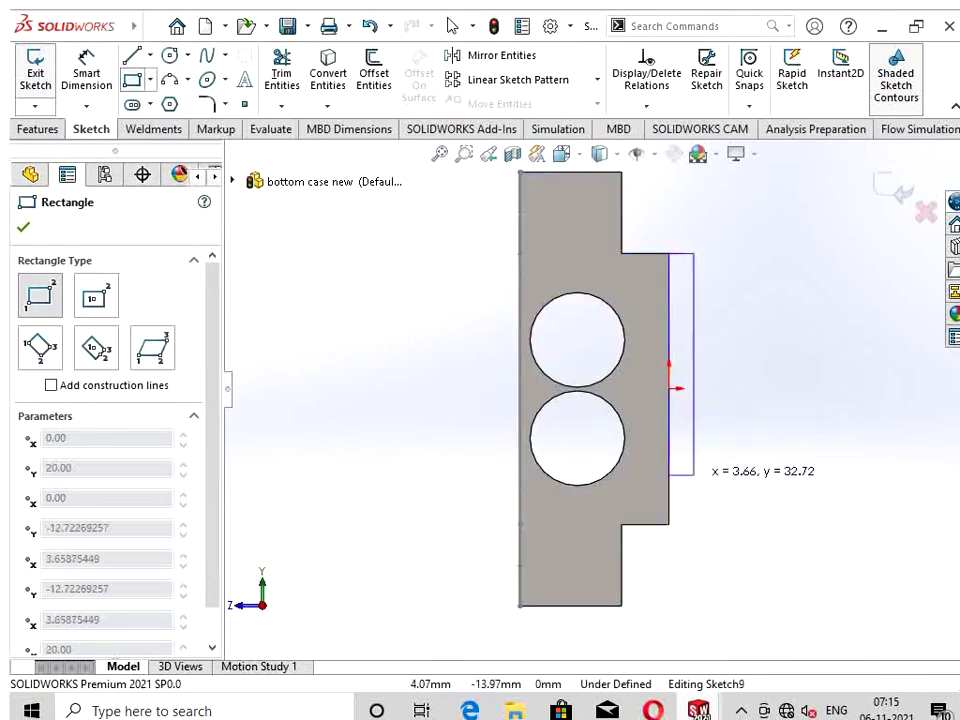
pyautogui.click(698, 525)
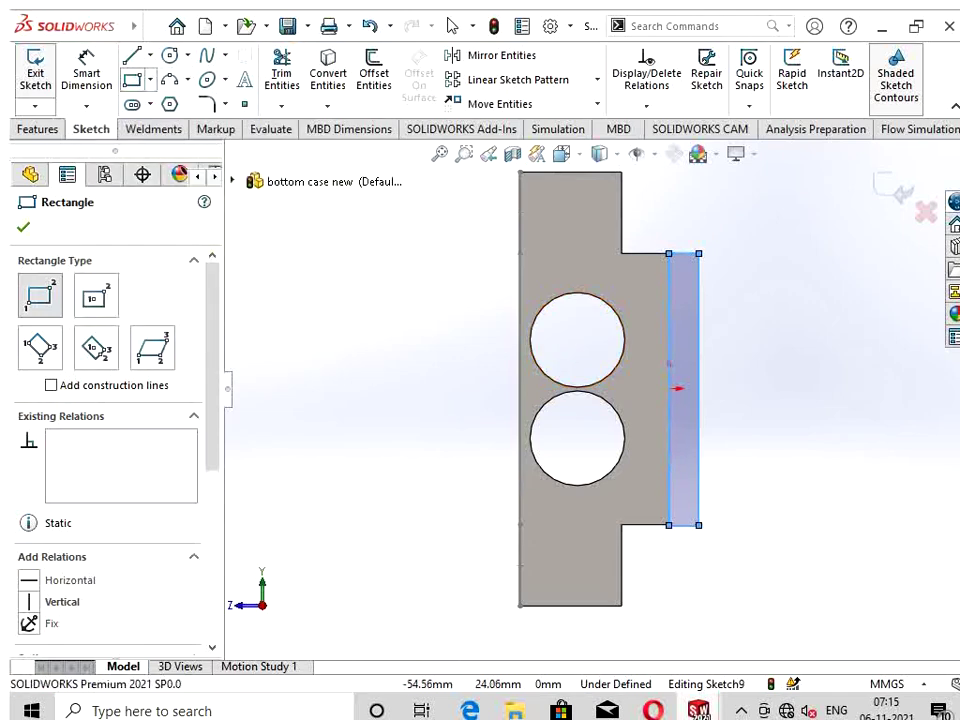
pyautogui.click(382, 277)
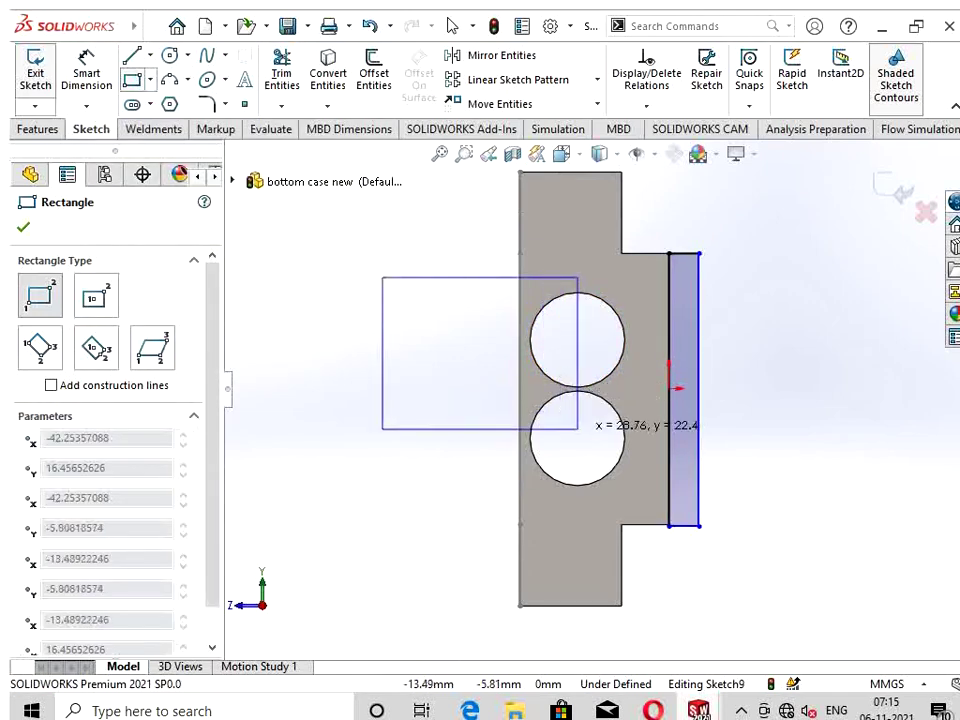
pyautogui.press('Escape')
# Step: Delete the conflicting relations and make the rectangle's side collinear with the case's step edge
pyautogui.scroll(-3, 677, 553)
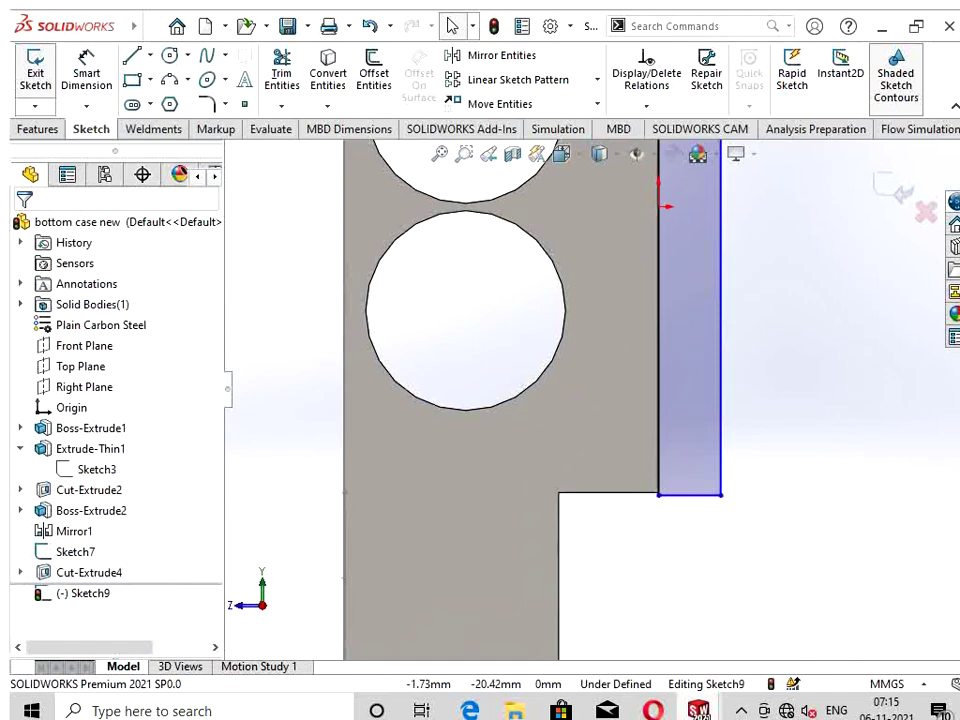
pyautogui.click(630, 493)
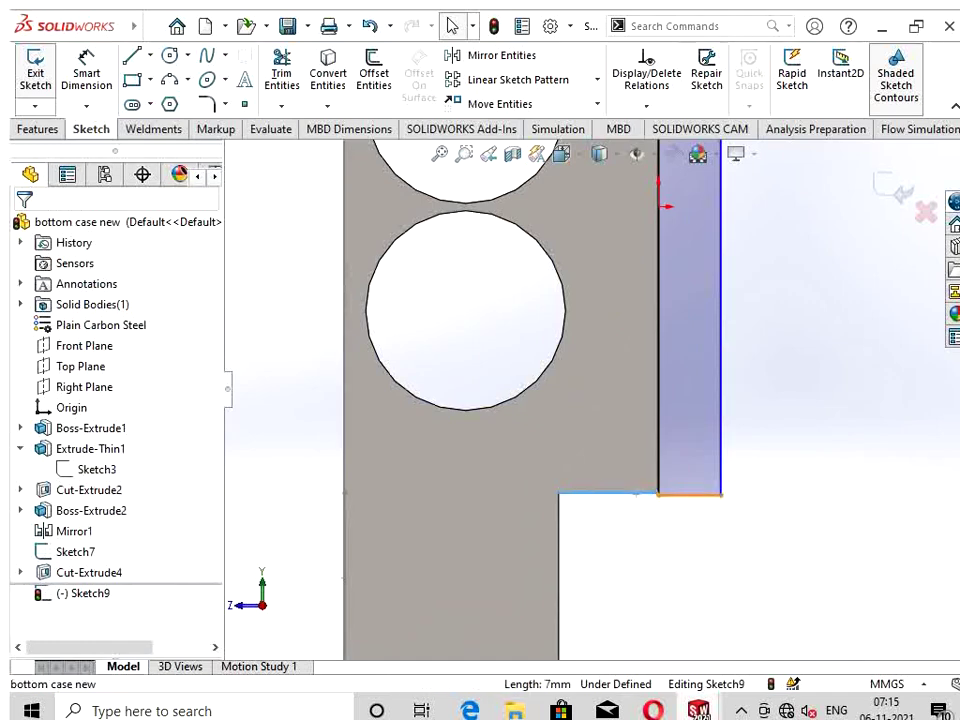
pyautogui.keyDown('ctrl'); pyautogui.click(690, 494); pyautogui.keyUp('ctrl')
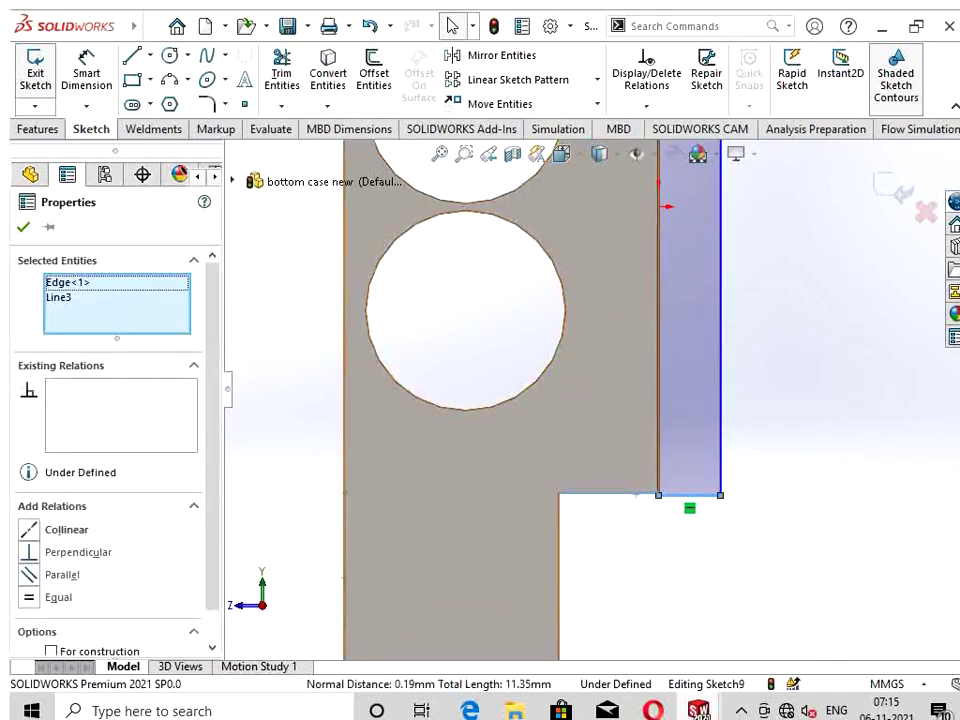
pyautogui.click(78, 552)
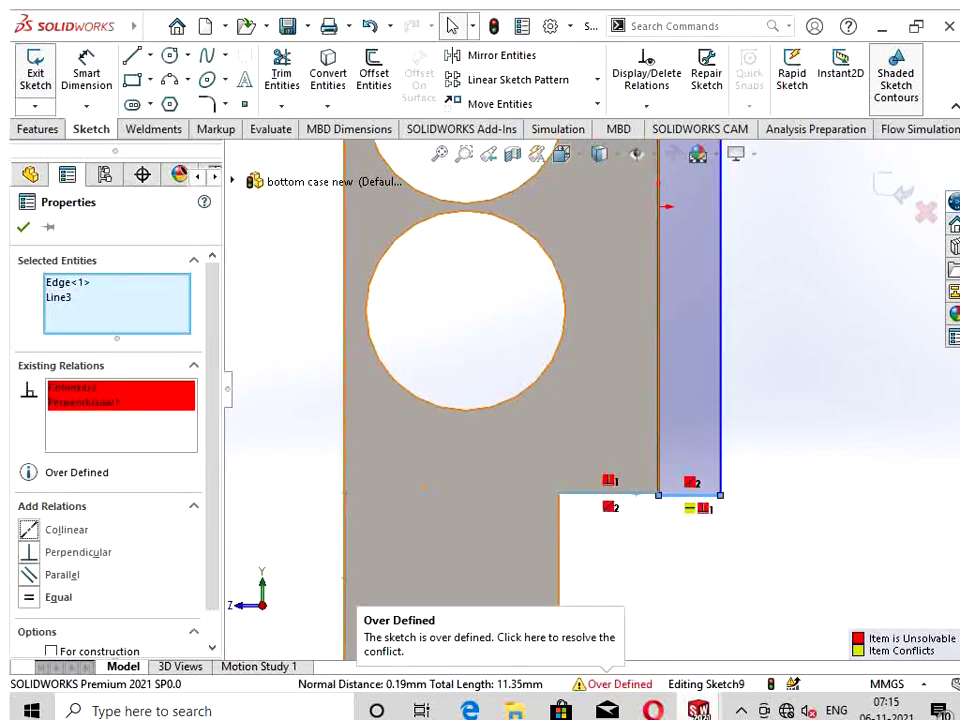
pyautogui.click(66, 529)
pyautogui.rightClick(118, 388)
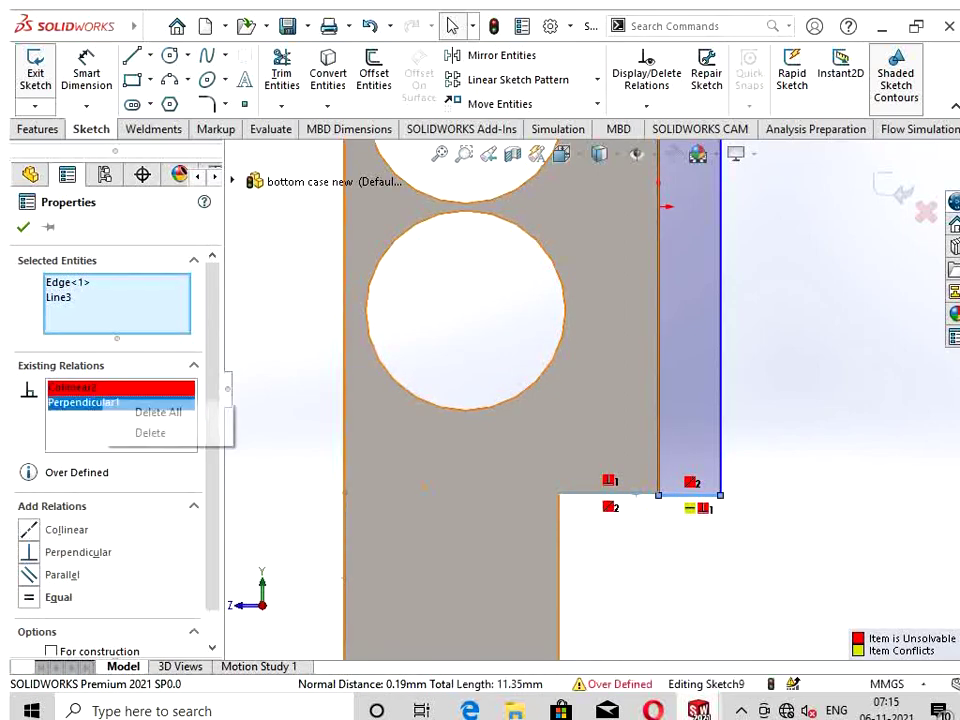
pyautogui.click(156, 411)
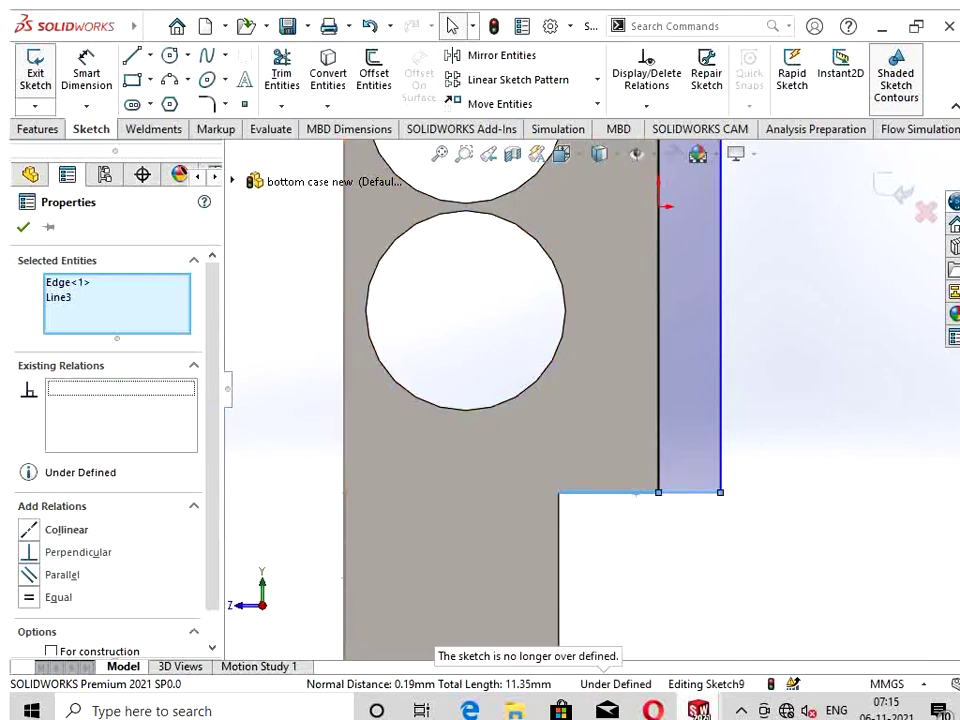
pyautogui.click(66, 529)
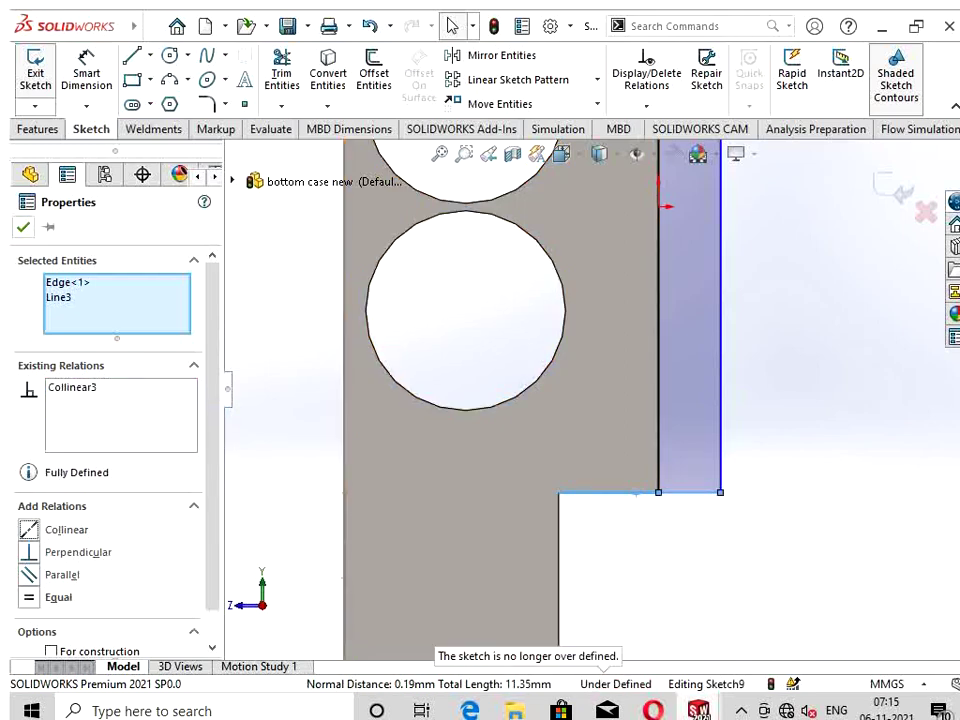
pyautogui.press('Escape')
pyautogui.scroll(4, 593, 387)
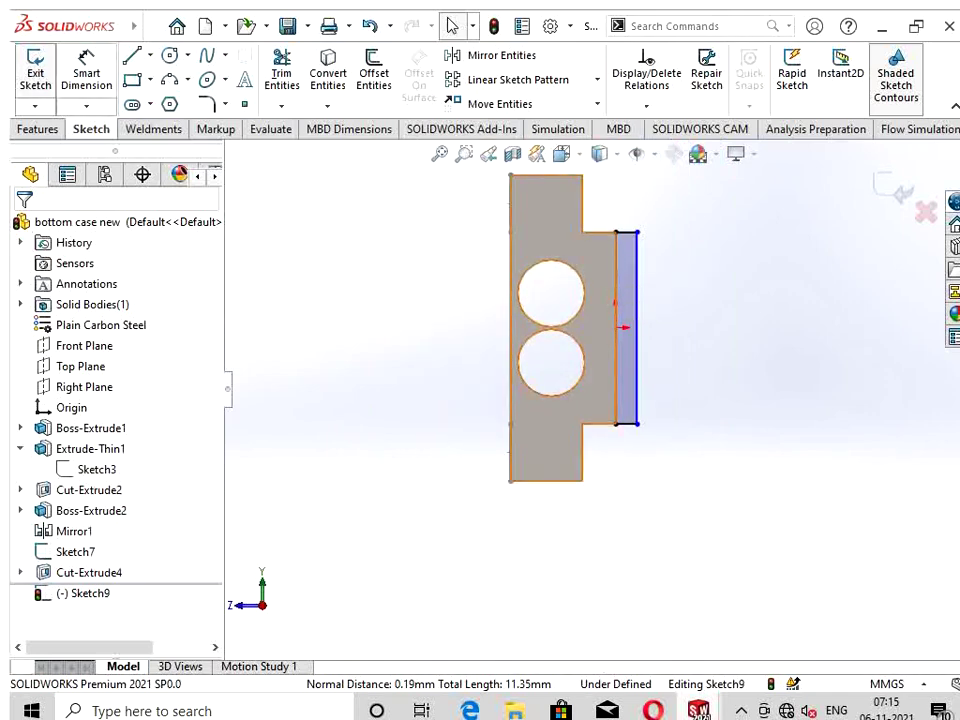
pyautogui.click(637, 340)
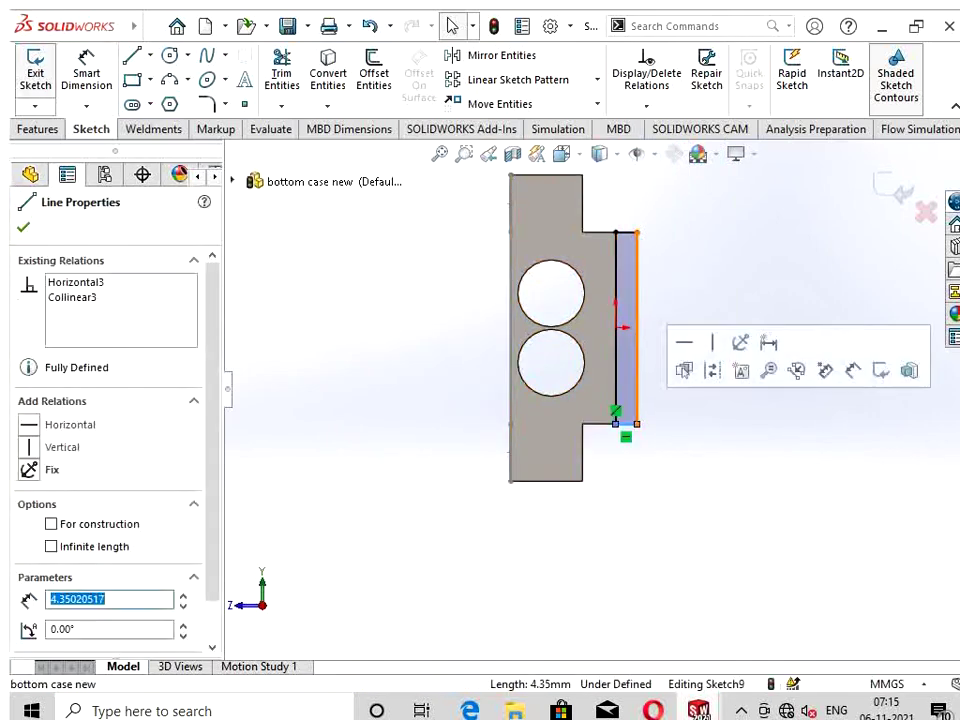
pyautogui.press('Escape')
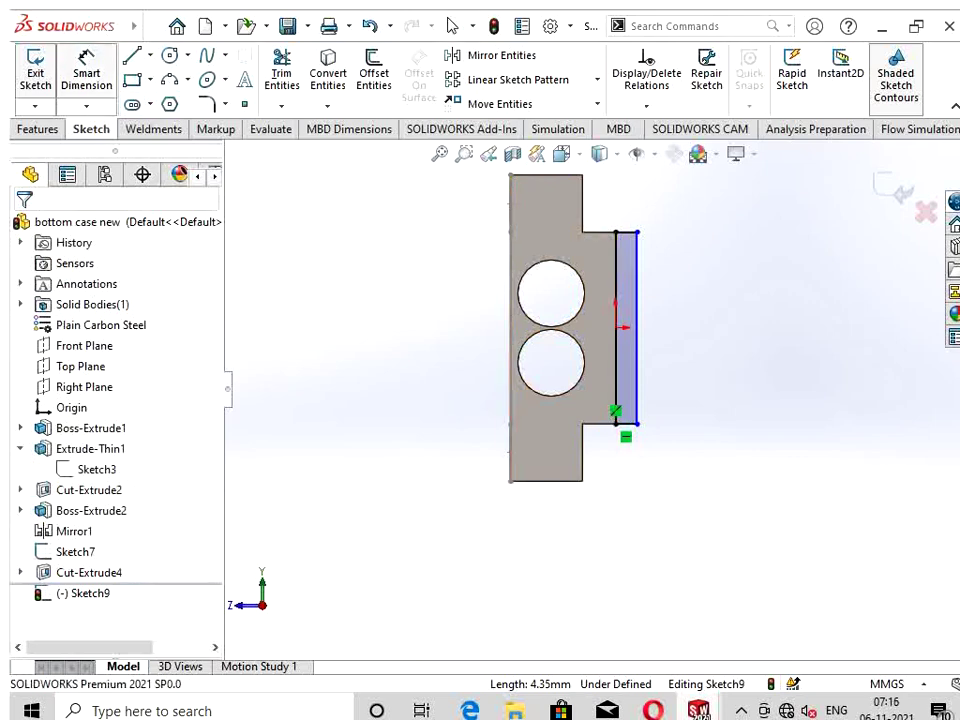
# Step: Dimension the rectangle's width to 4 mm, replacing 4.35
pyautogui.click(625, 232)
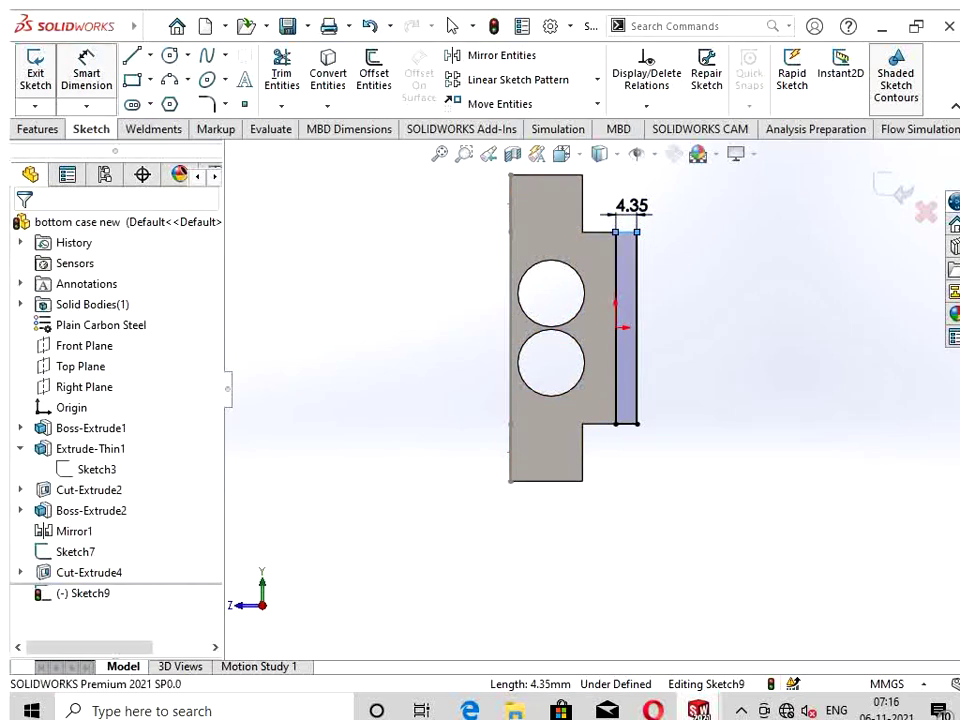
pyautogui.click(632, 208)
pyautogui.press('BackSpace')
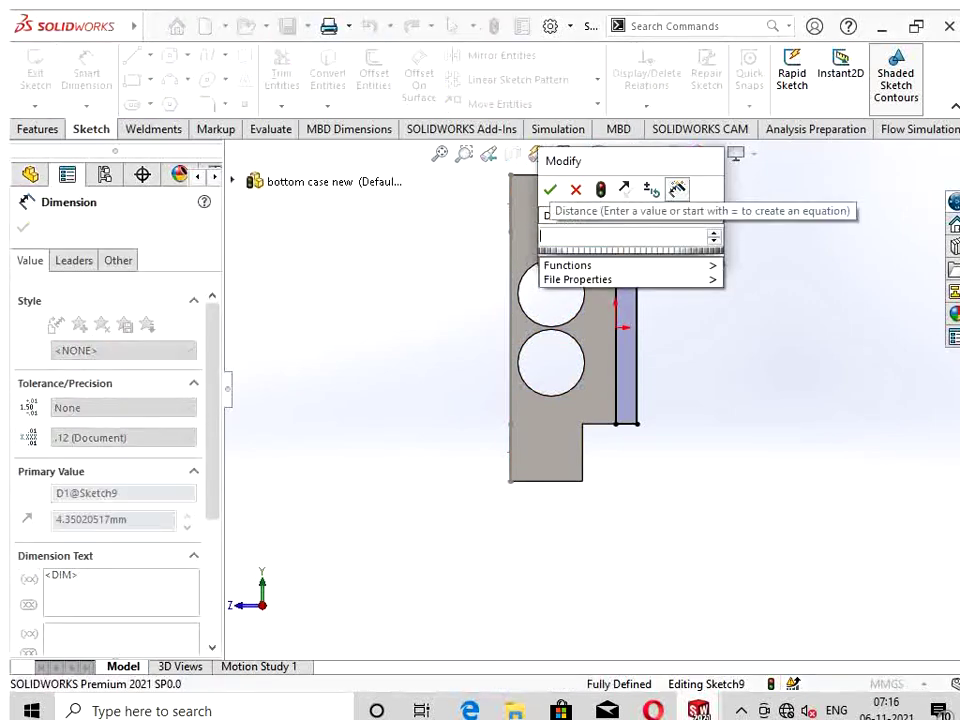
pyautogui.write('4')
pyautogui.press('Return')
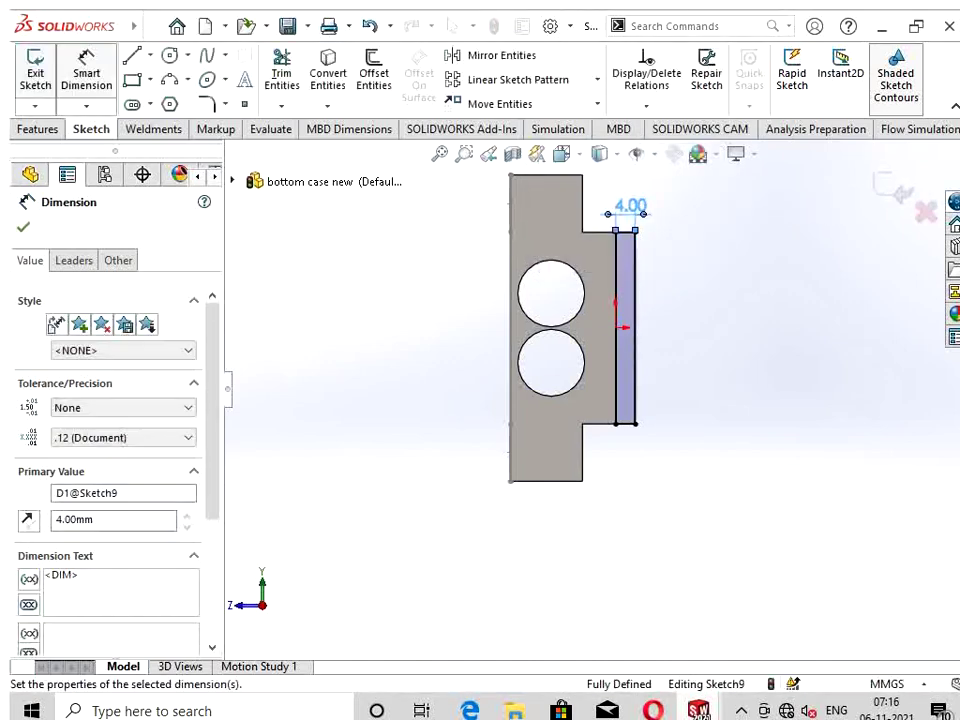
# Step: Extrude the 4 mm strip sketch 0.5 mm Blind, merged into the case, as Boss-Extrude3
pyautogui.click(37, 129)
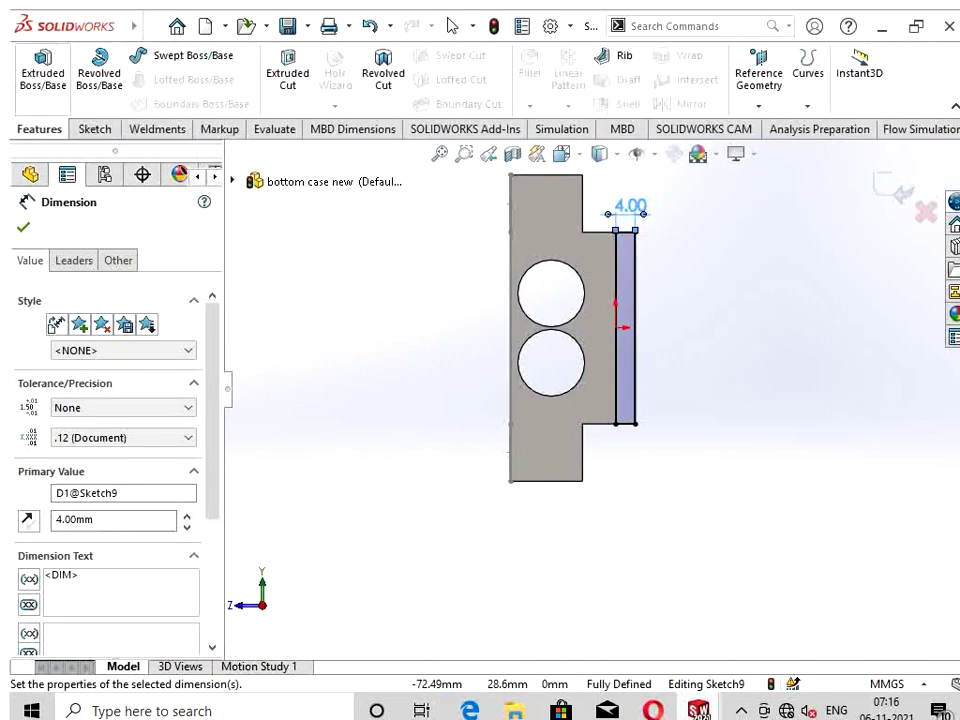
pyautogui.click(43, 70)
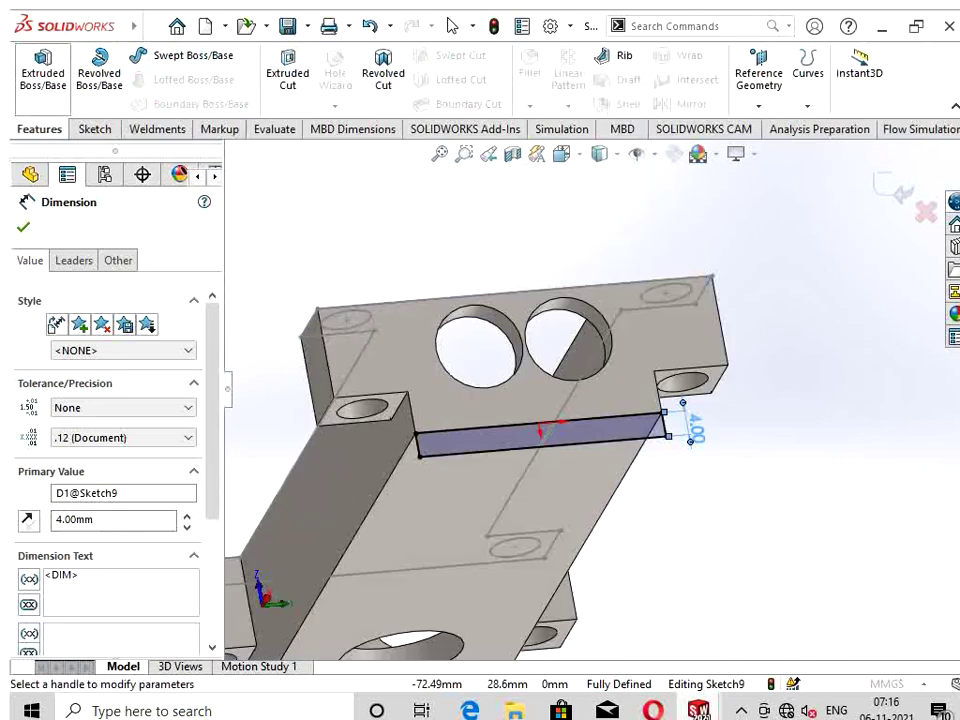
pyautogui.press('BackSpace')
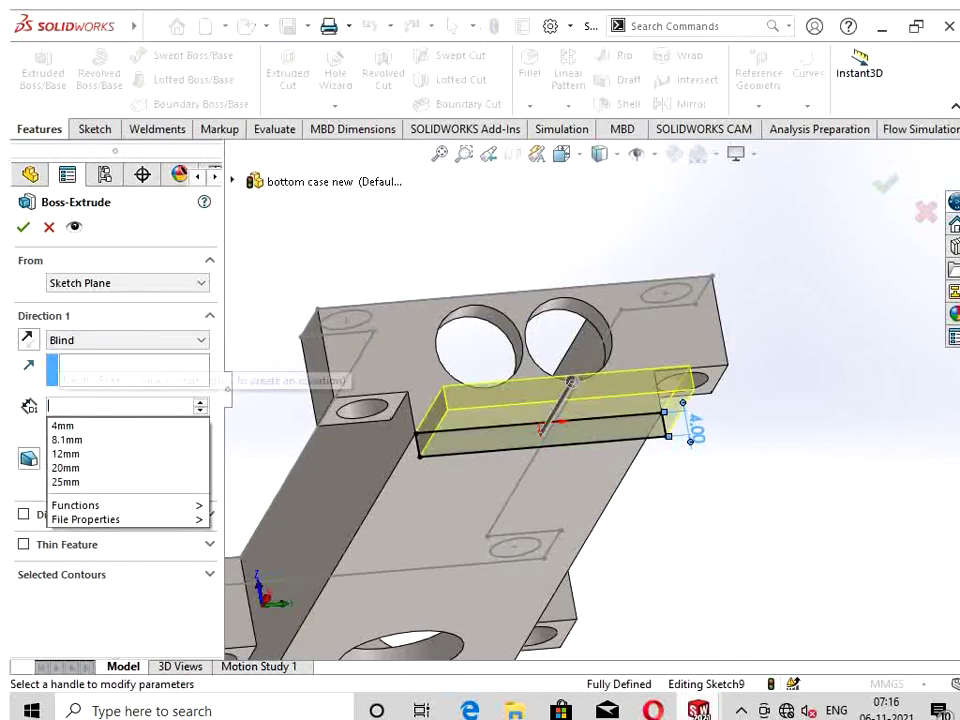
pyautogui.write('0.5')
pyautogui.press('Return')
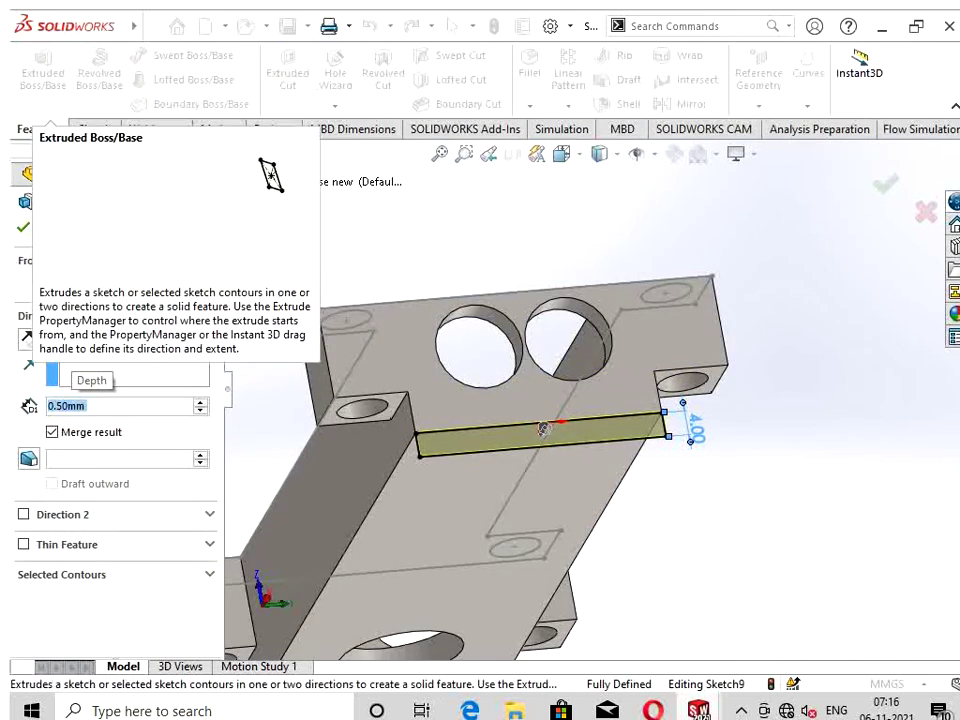
pyautogui.press('Return')
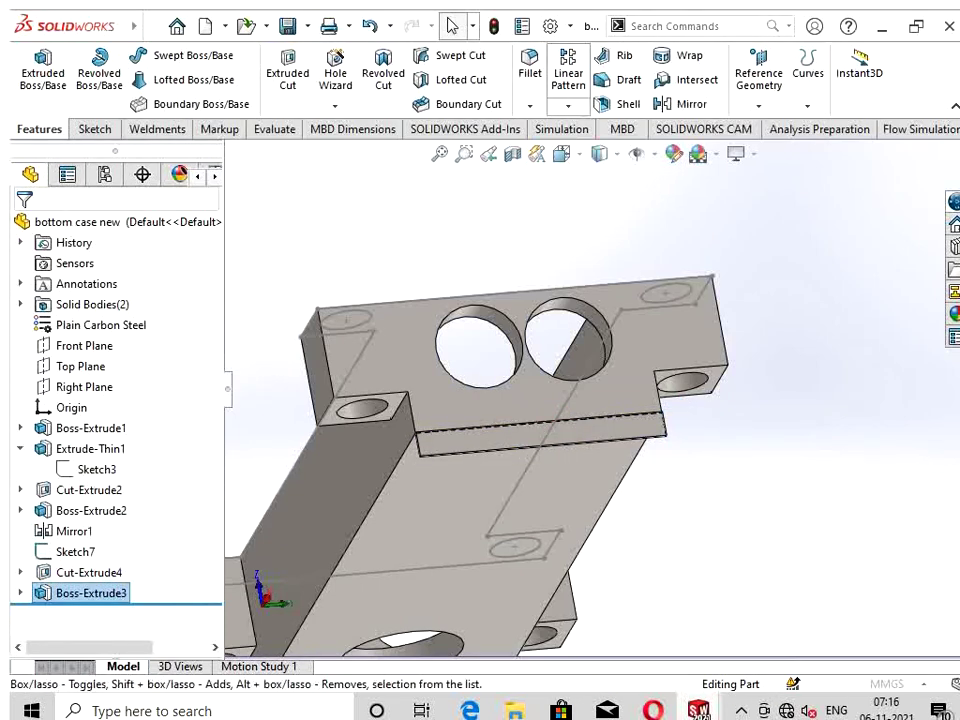
# Step: Linear-pattern the strip along the case's long edge with 20 instances at 5 mm spacing
pyautogui.click(568, 72)
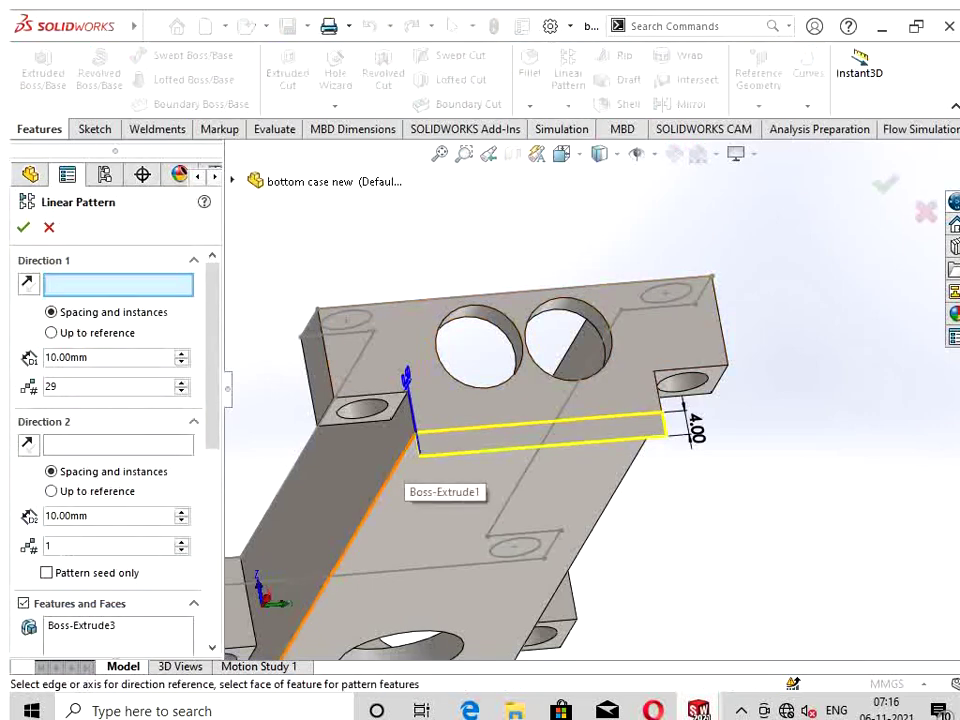
pyautogui.click(392, 475)
pyautogui.scroll(3, 595, 391)
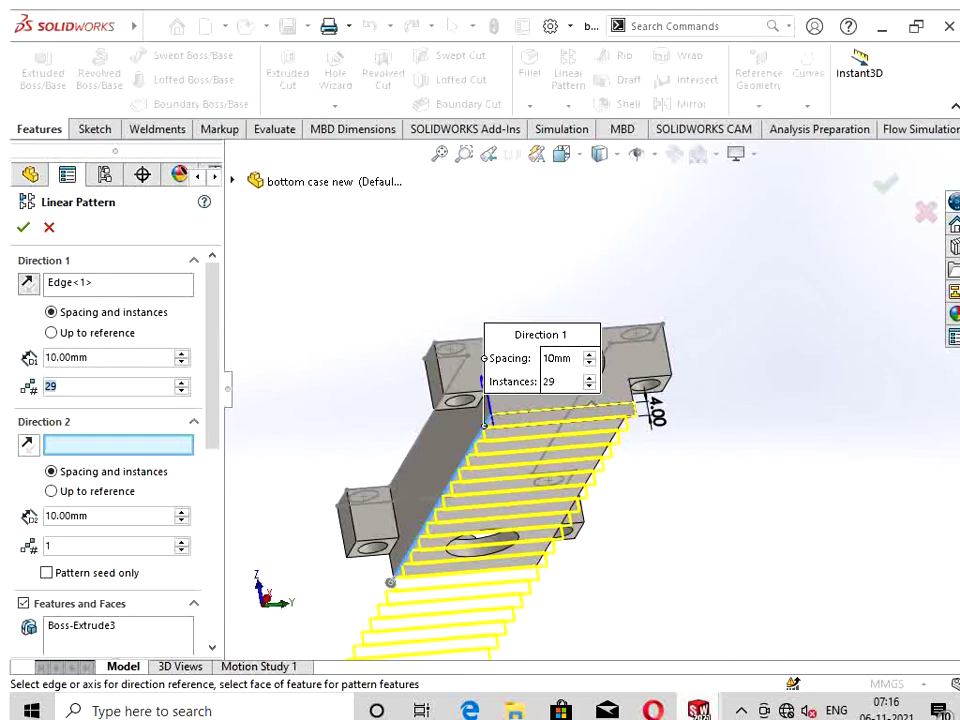
pyautogui.write('20')
pyautogui.press('Return')
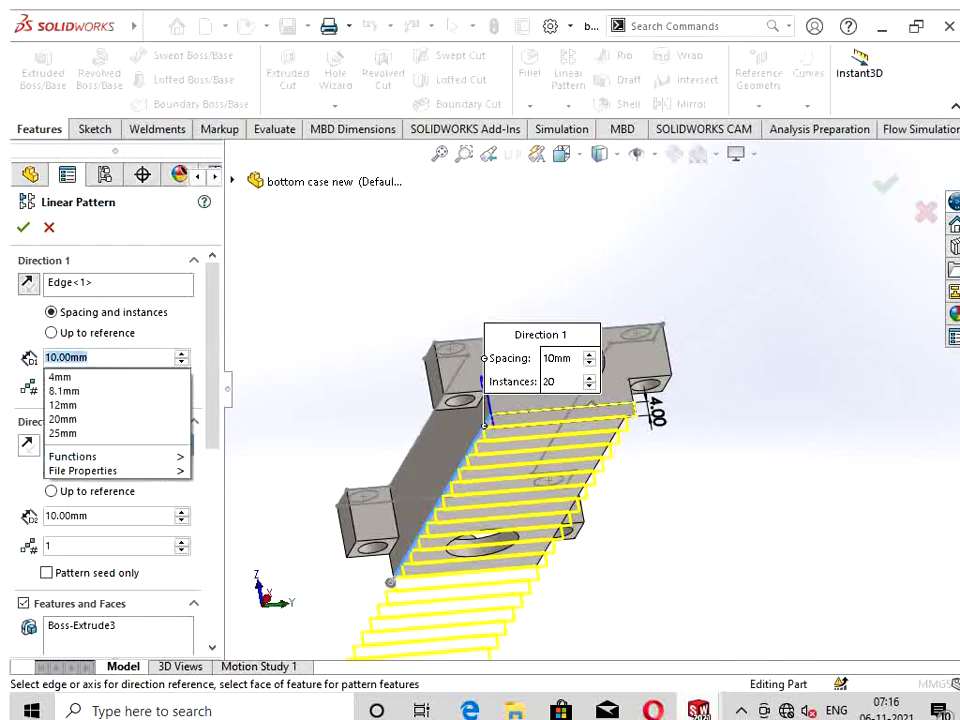
pyautogui.press('BackSpace')
pyautogui.write('5')
pyautogui.press('Return')
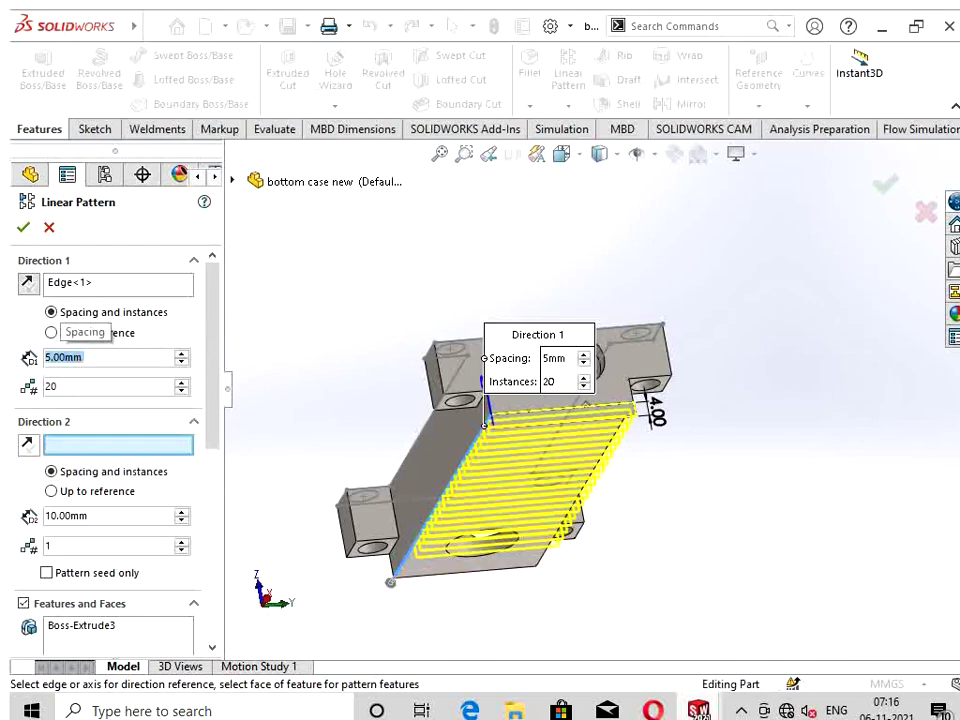
# Step: Reduce the pattern to 18 instances and accept LPattern1
pyautogui.hotkey('ctrl', '8')
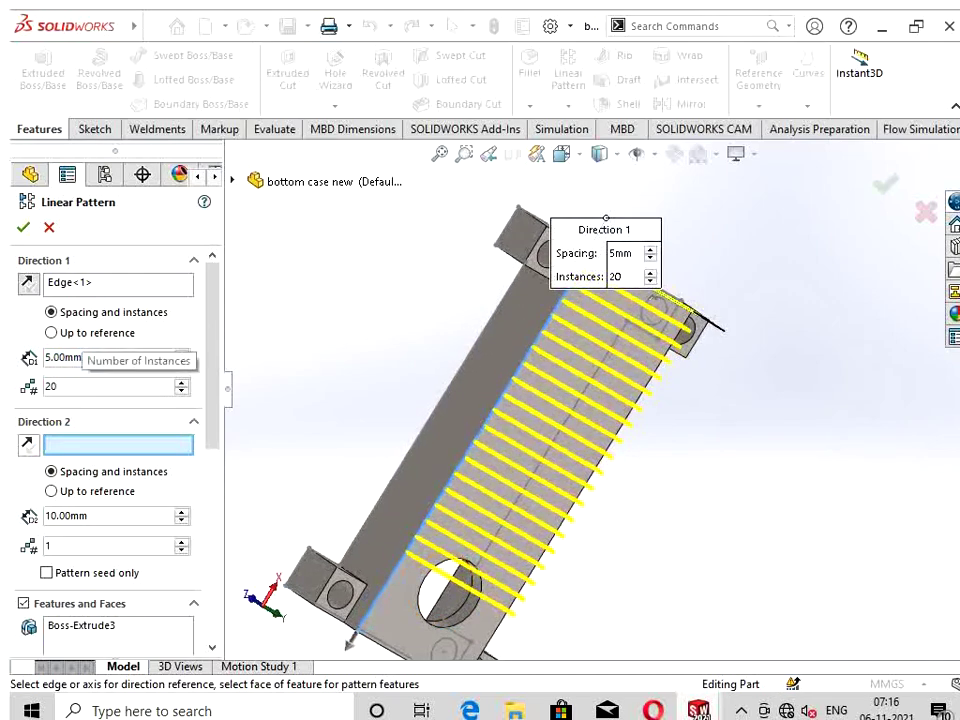
pyautogui.press('BackSpace')
pyautogui.press('BackSpace')
pyautogui.write('18')
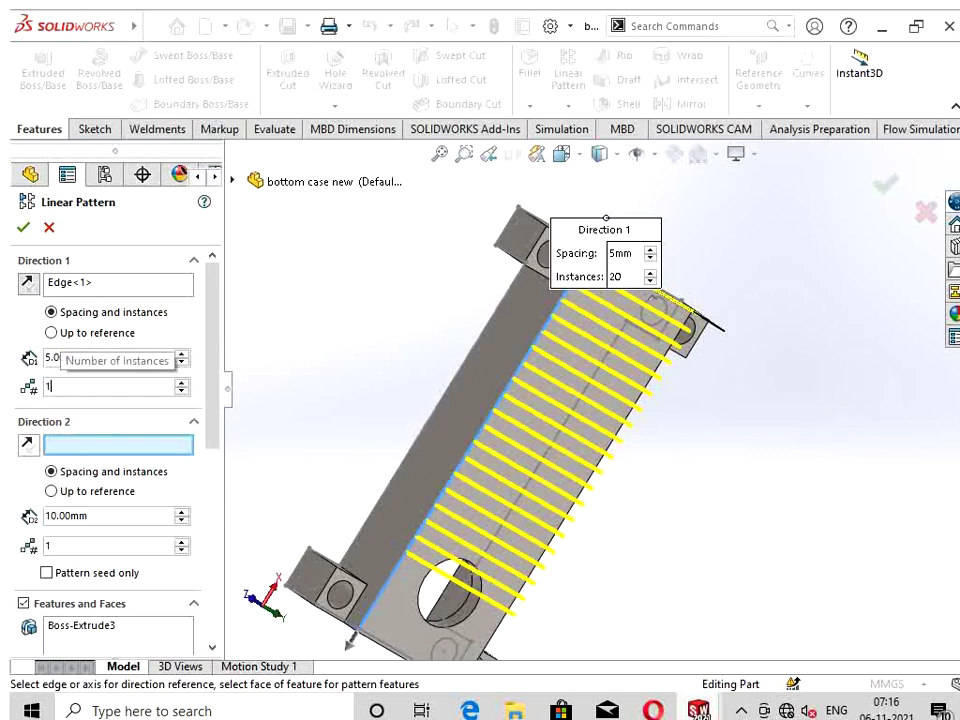
pyautogui.press('Return')
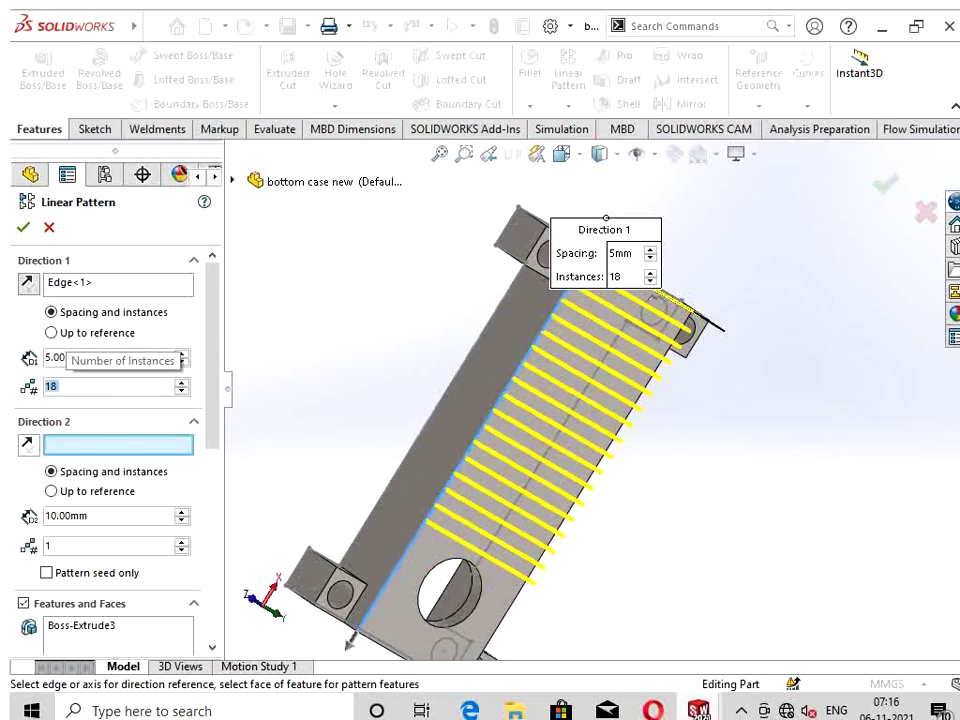
pyautogui.press('Return')
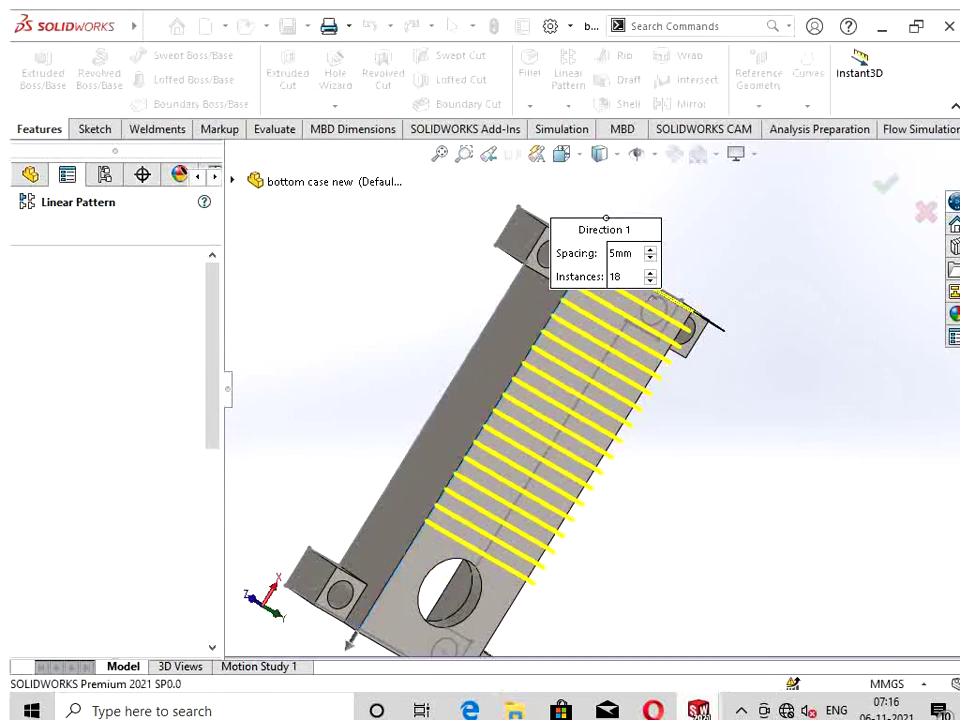
pyautogui.press('Up')
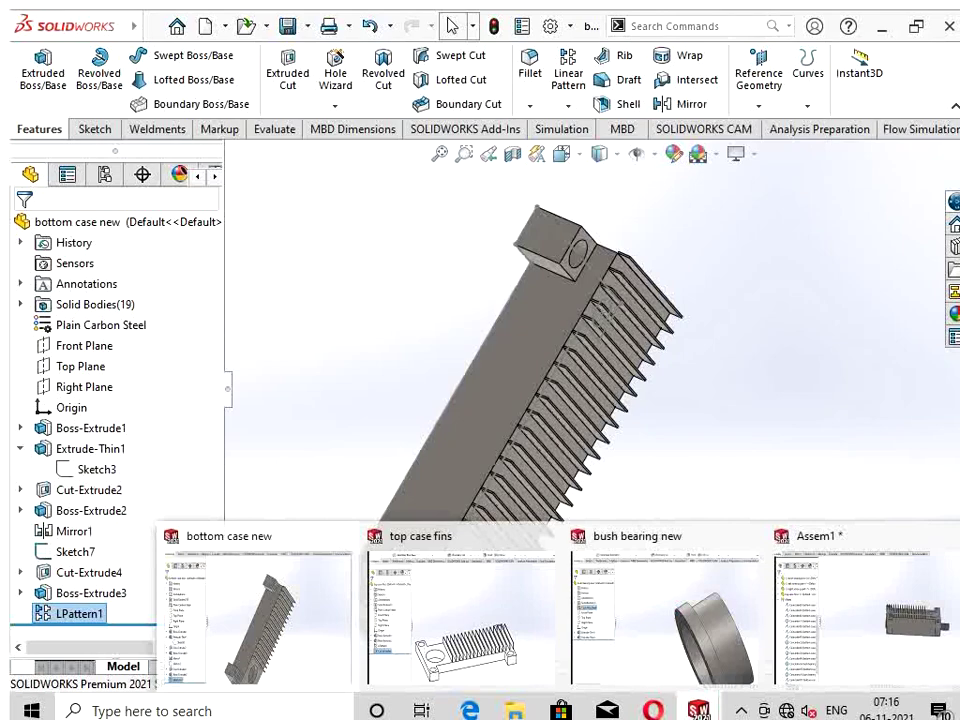
# Step: In the bottom case part window, hide the Sketch7 edge line, then return to Assem1
pyautogui.click(255, 610)
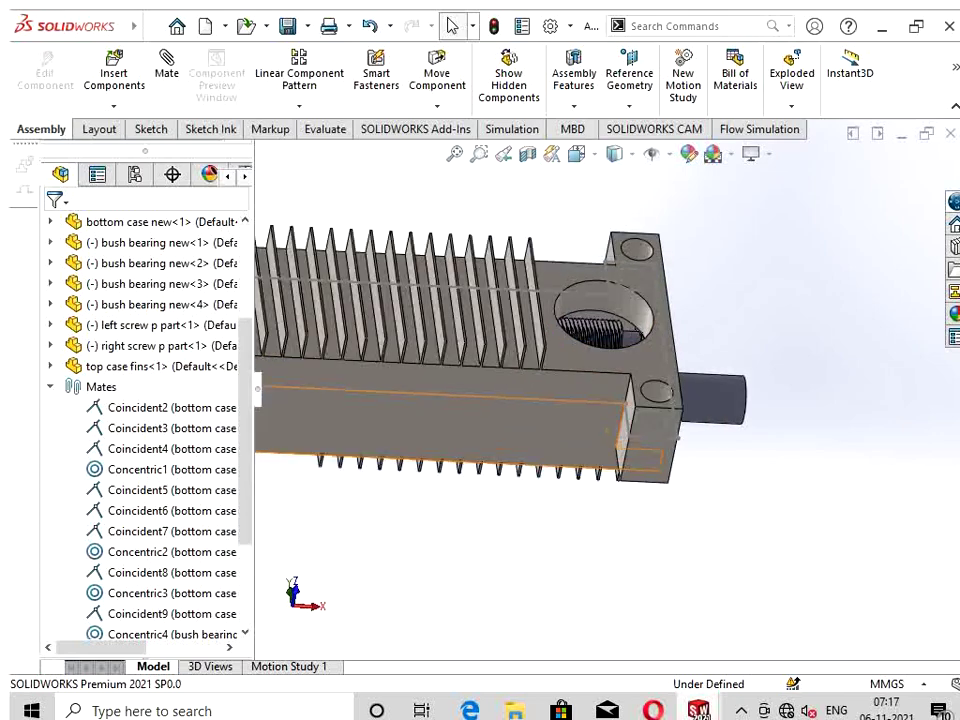
pyautogui.scroll(-5, 608, 420)
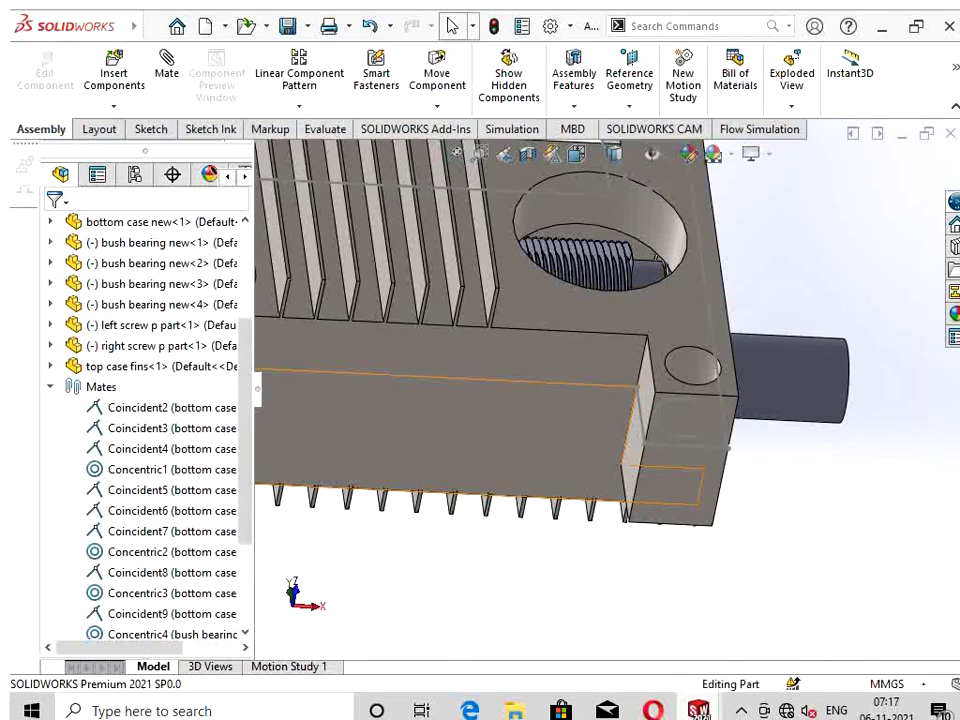
pyautogui.hotkey('ctrl', 'Tab')
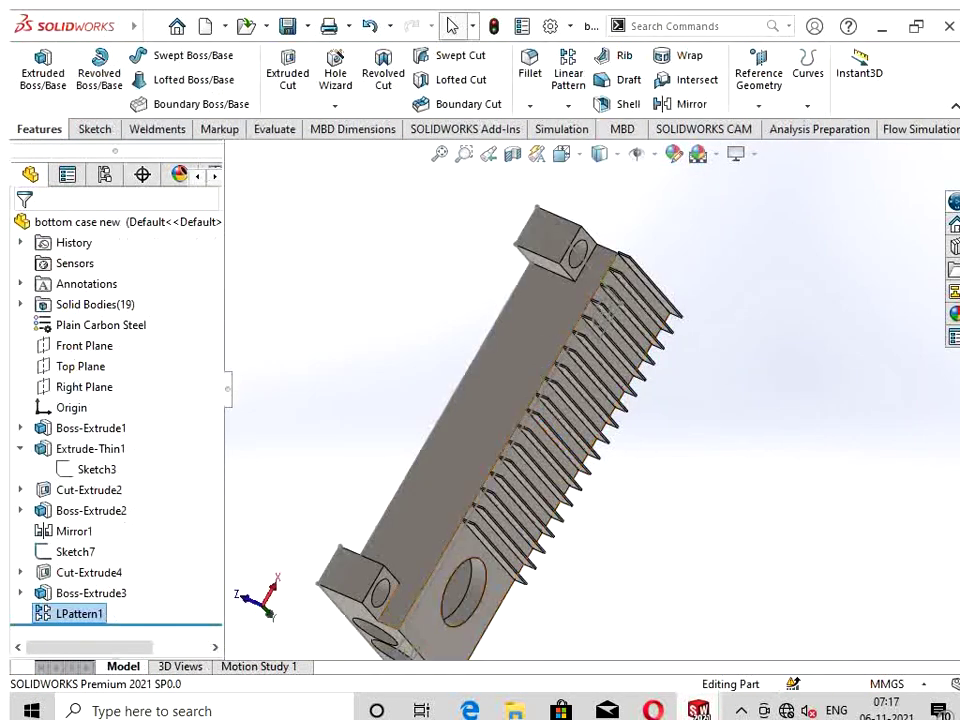
pyautogui.moveTo(604, 313); pyautogui.dragTo(561, 392, button='middle')
pyautogui.scroll(-3, 561, 392)
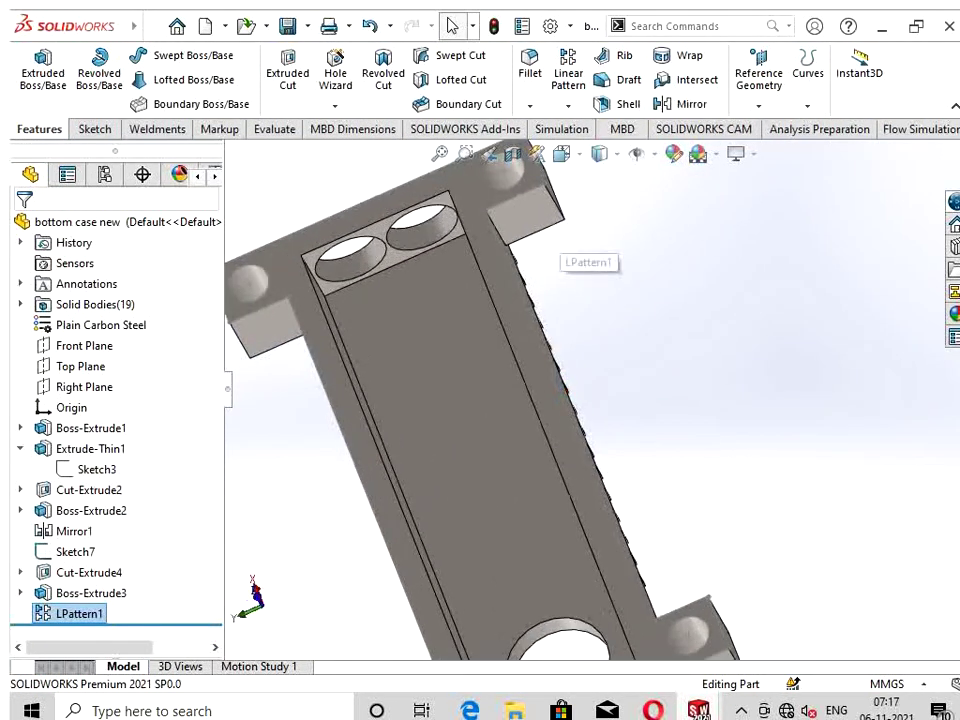
pyautogui.click(497, 240)
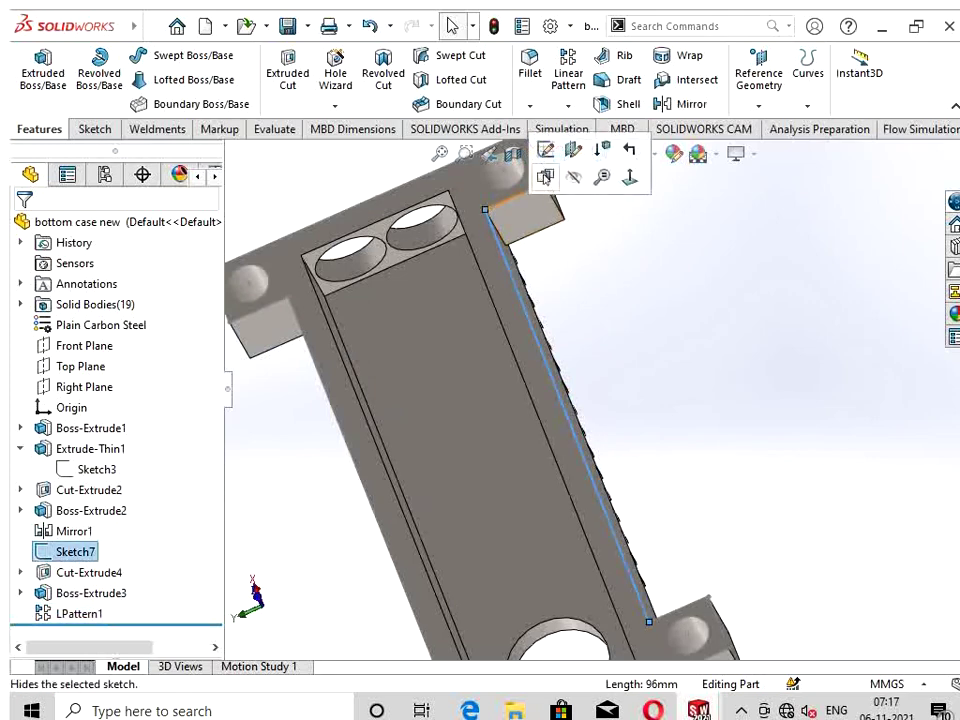
pyautogui.press('Escape')
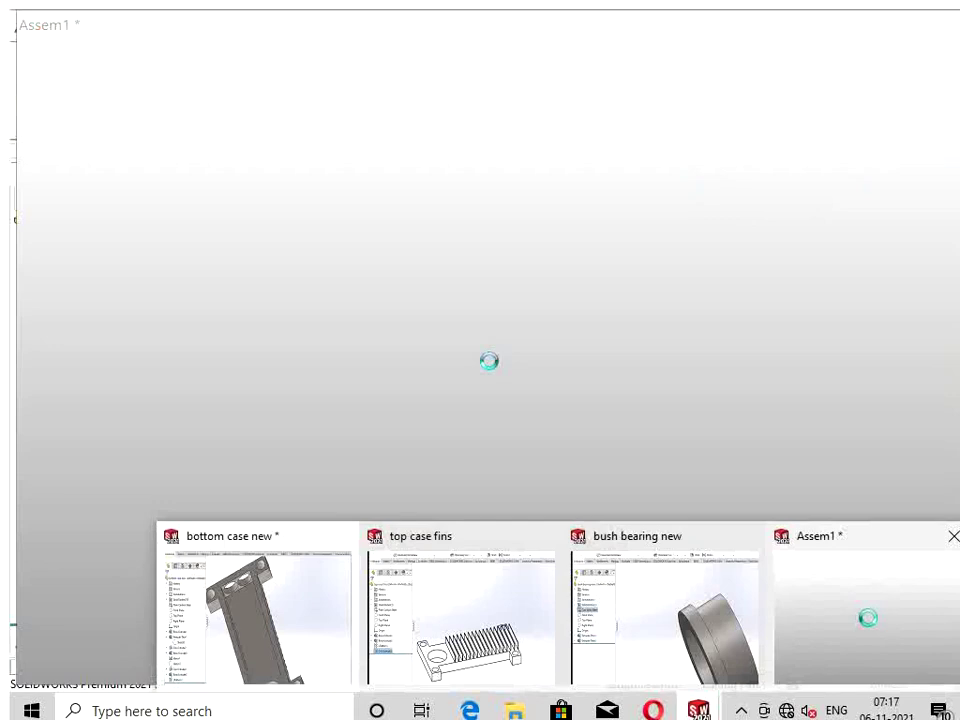
pyautogui.click(867, 610)
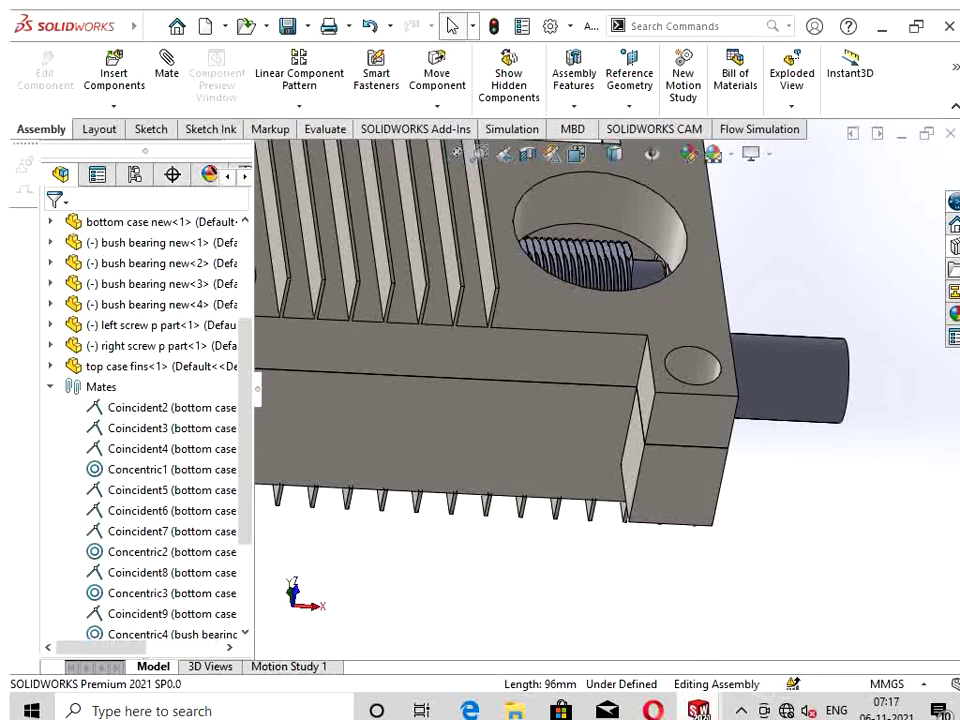
# Step: Open the Design Library and scroll the Toolbox list down to DIN
pyautogui.click(953, 246)
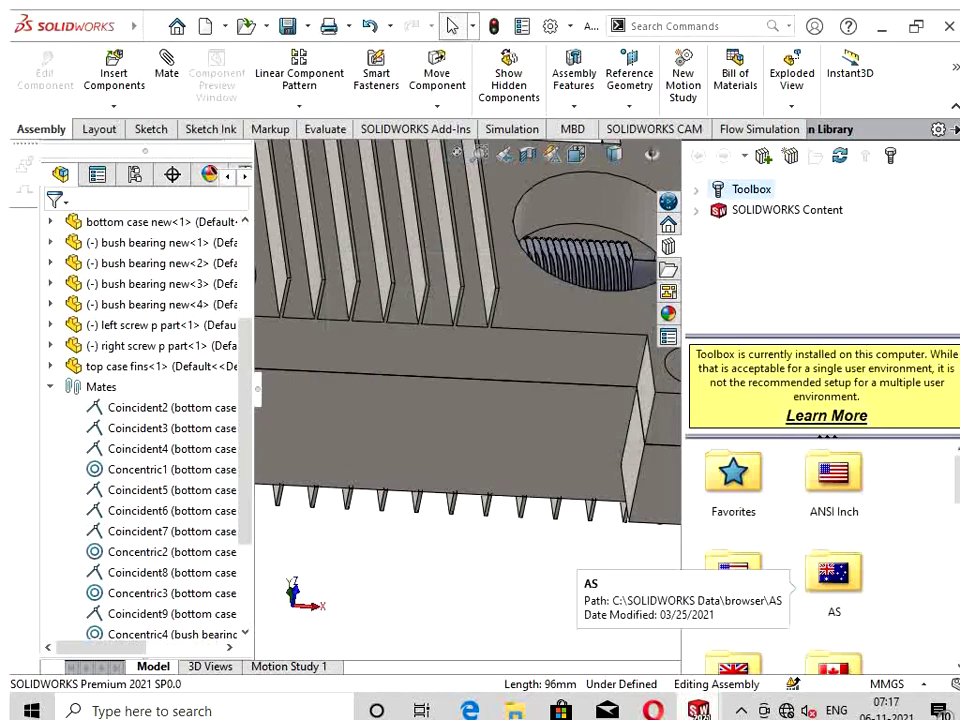
pyautogui.scroll(-2, 820, 550)
pyautogui.scroll(-1, 820, 550)
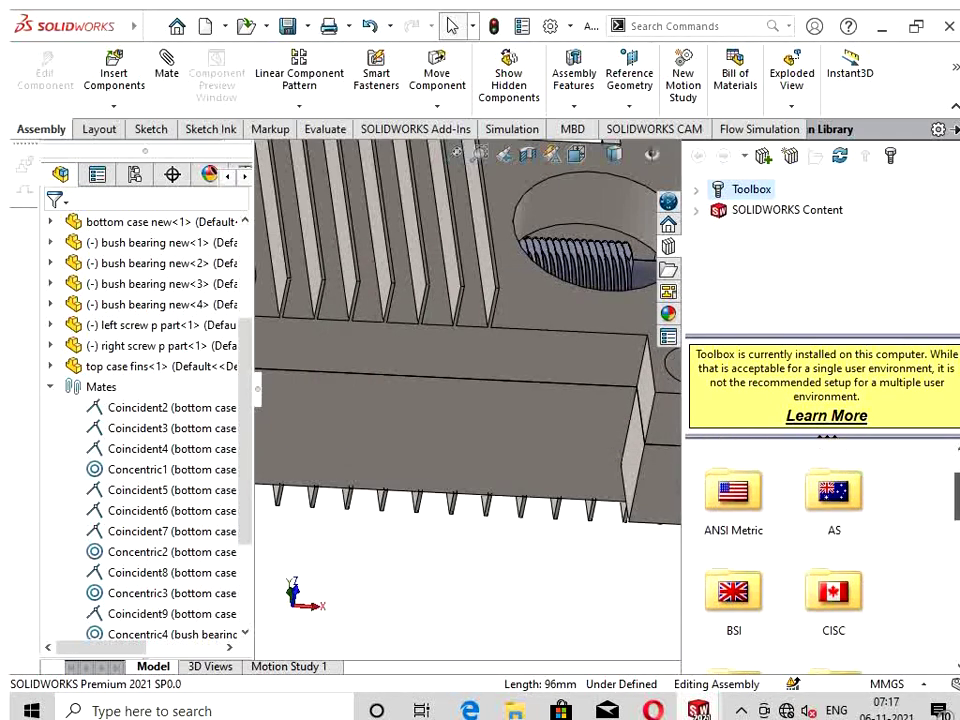
pyautogui.scroll(3, 820, 550)
pyautogui.scroll(-1, 820, 550)
pyautogui.scroll(-2, 820, 550)
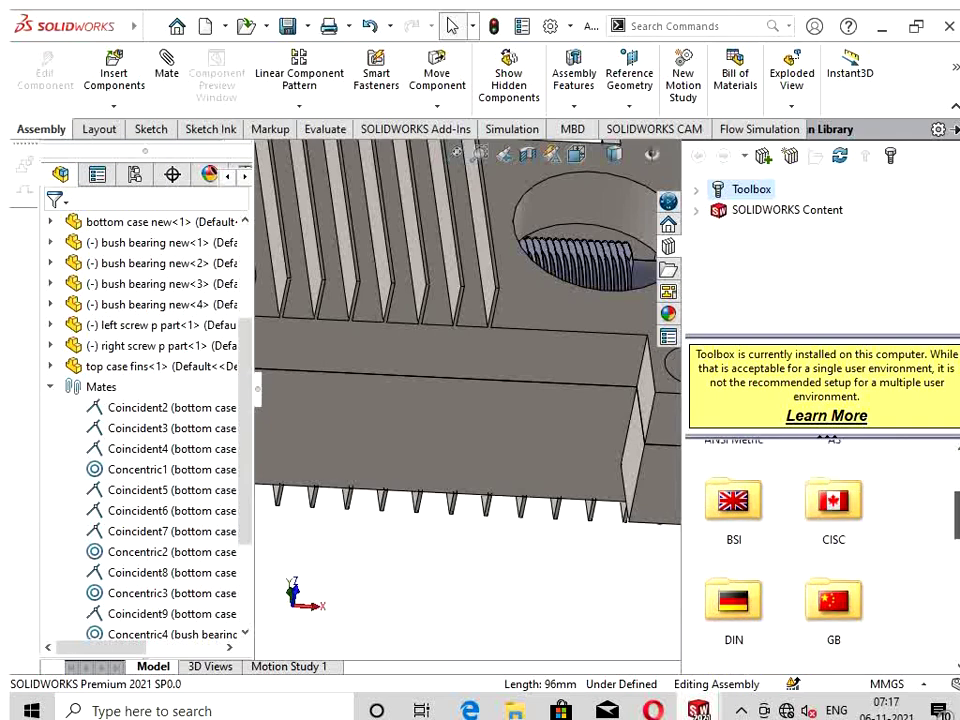
pyautogui.scroll(-1, 820, 550)
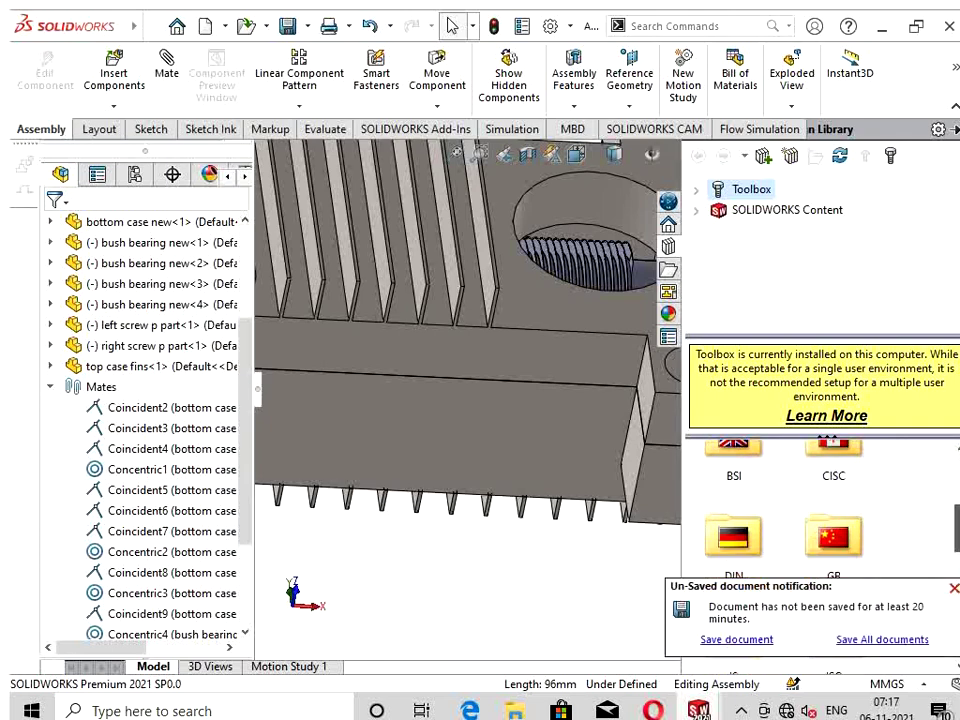
pyautogui.scroll(-1, 820, 550)
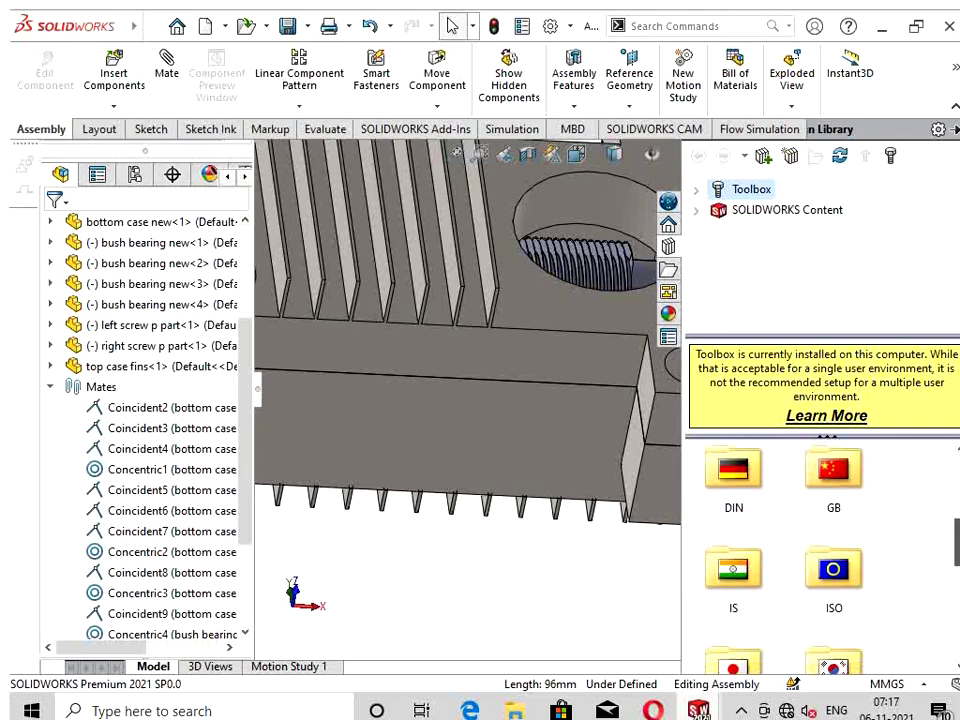
pyautogui.scroll(-1, 820, 550)
pyautogui.scroll(1, 820, 550)
pyautogui.scroll(1, 820, 550)
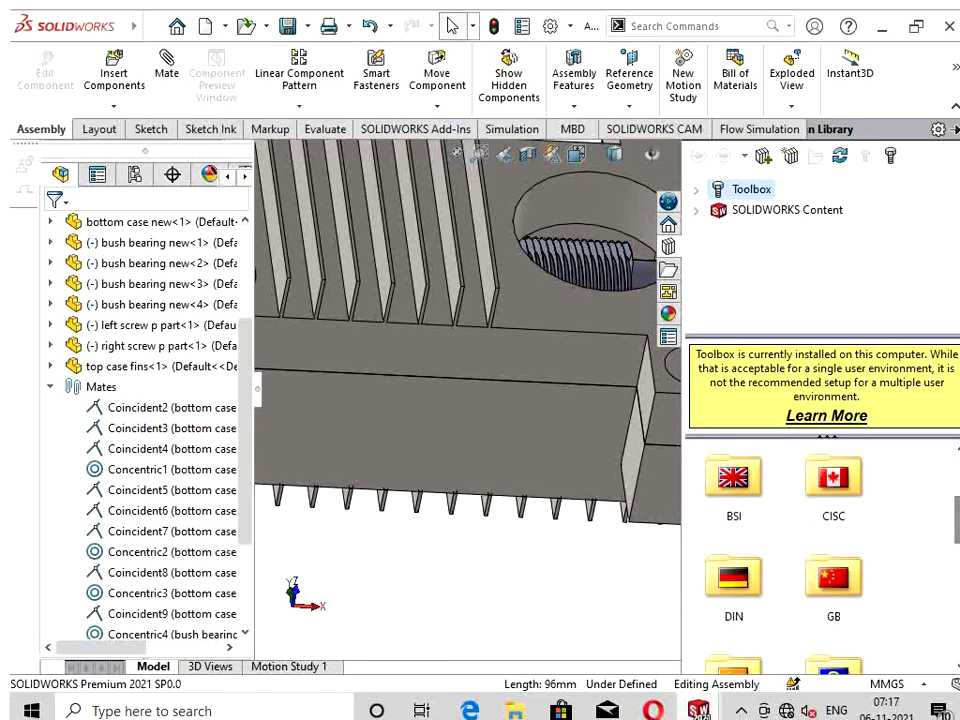
# Step: Navigate DIN > Bolts and Screws into the Hex Bolts and Screws category
pyautogui.doubleClick(733, 578)
pyautogui.doubleClick(833, 578)
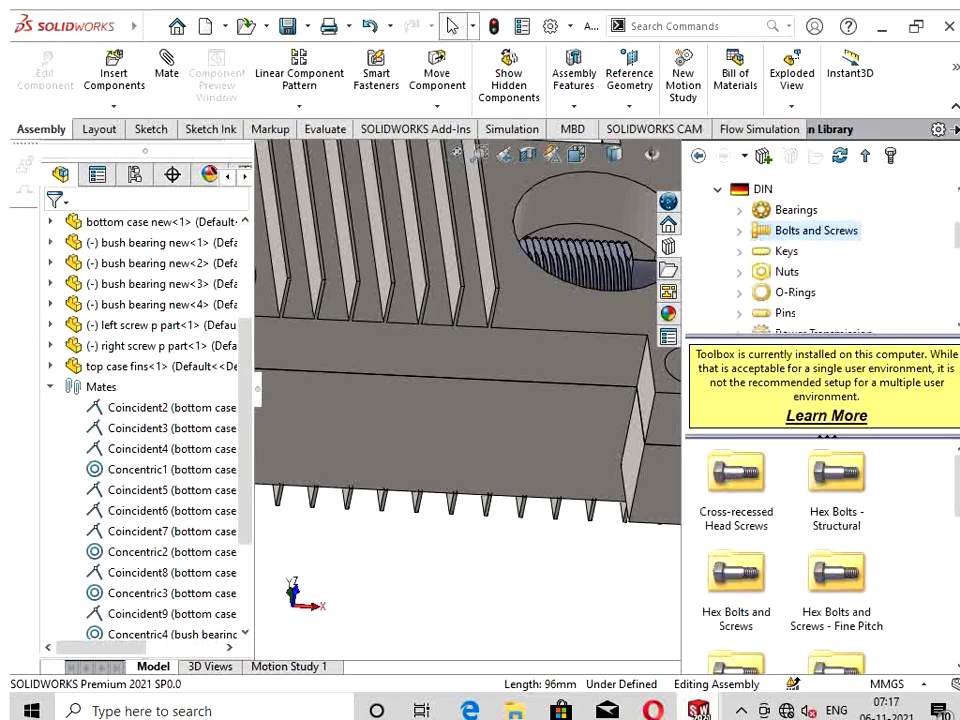
pyautogui.click(836, 480)
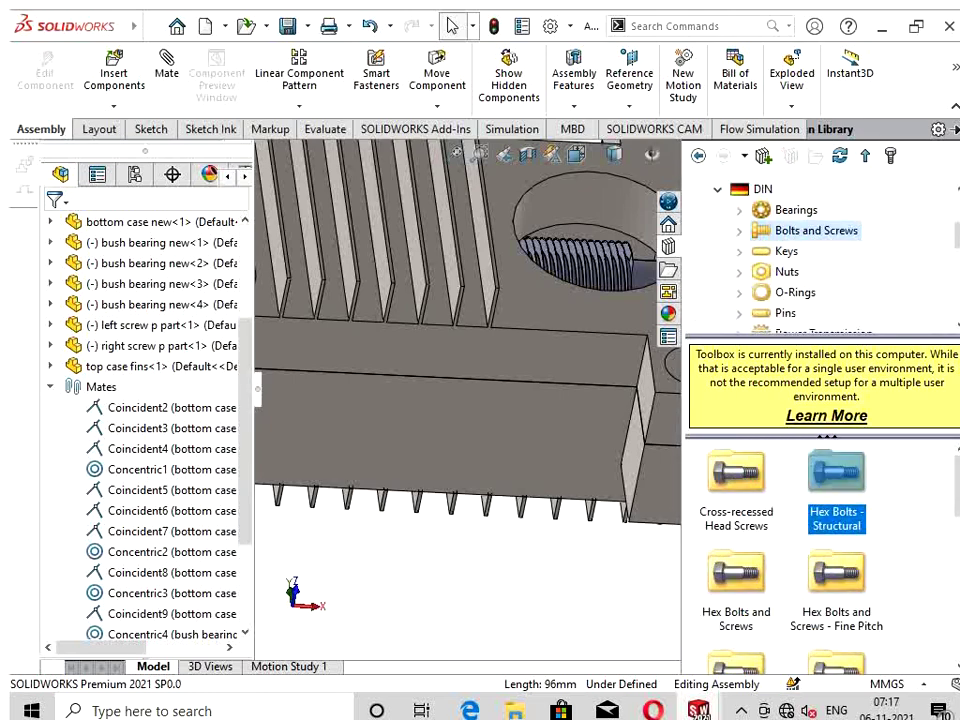
pyautogui.doubleClick(836, 478)
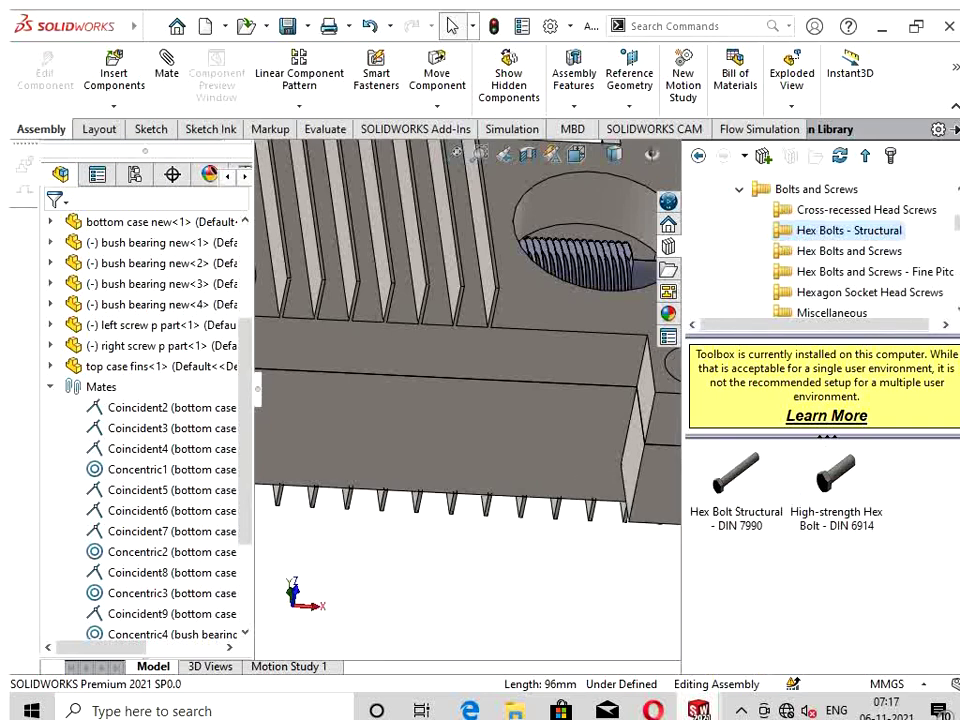
pyautogui.hotkey('alt', 'Left')
pyautogui.click(736, 580)
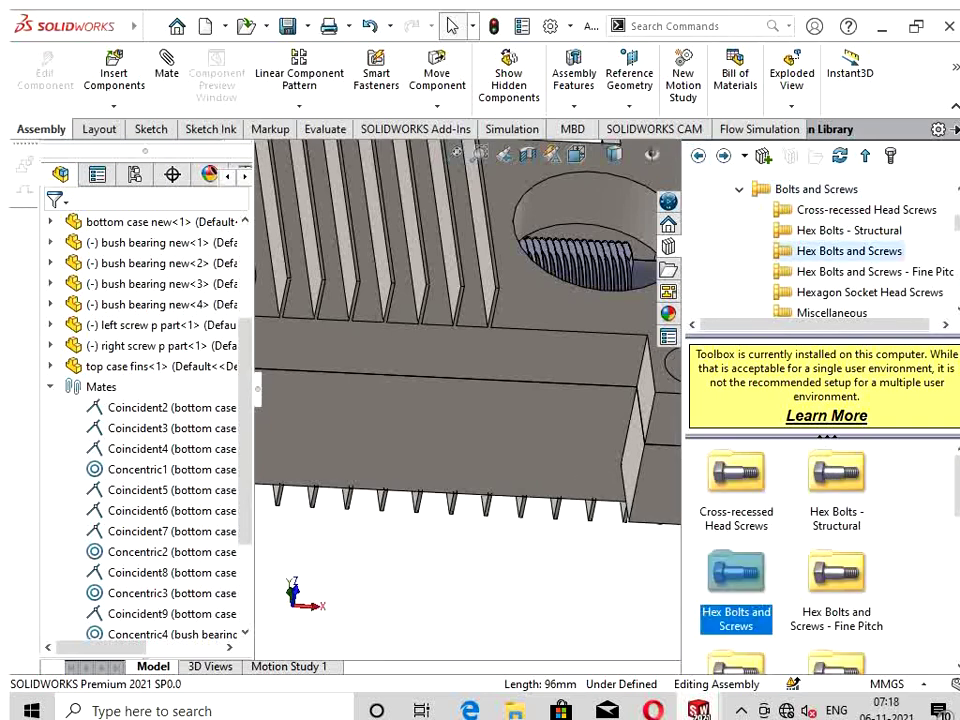
pyautogui.doubleClick(736, 575)
# Step: Select the Hex Screw Grade B - DIN EN 24015 part
pyautogui.click(736, 575)
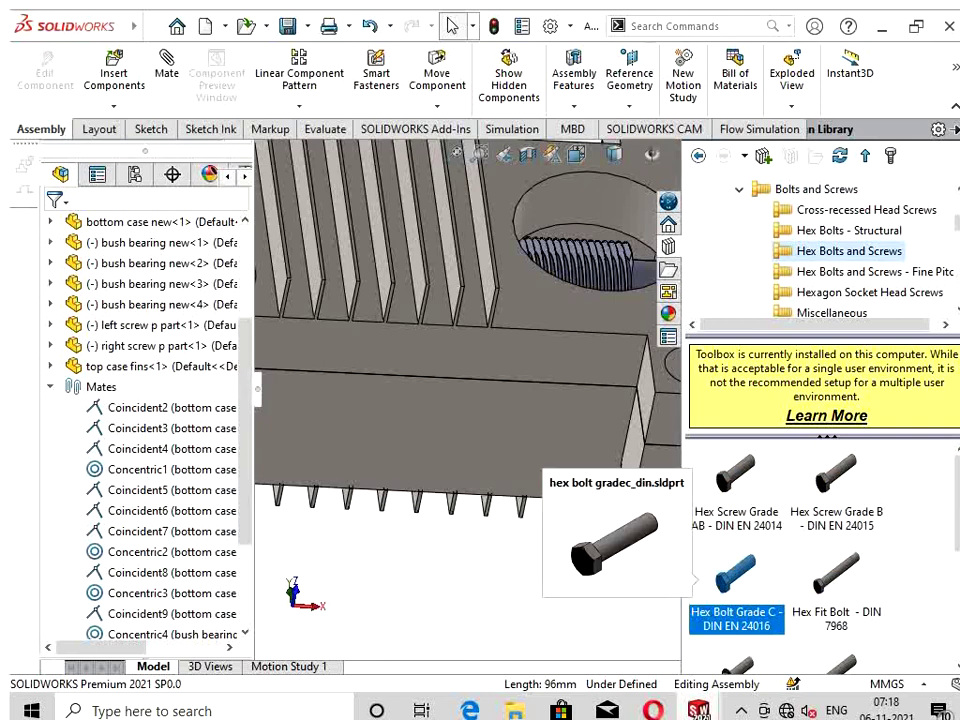
pyautogui.click(736, 475)
pyautogui.click(836, 475)
pyautogui.rightClick(765, 496)
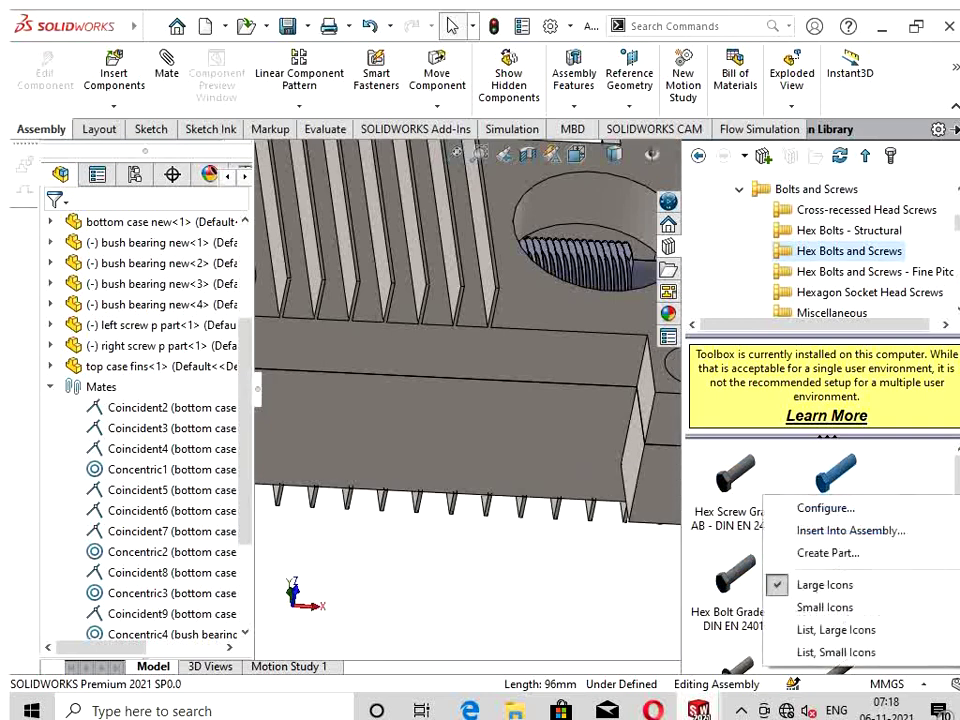
pyautogui.click(850, 530)
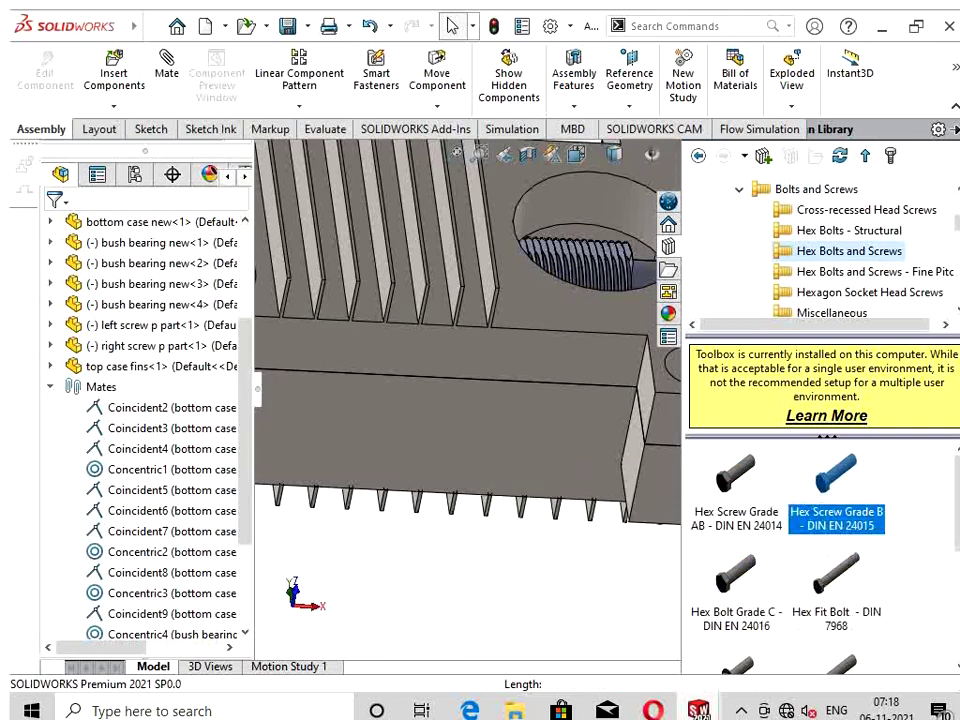
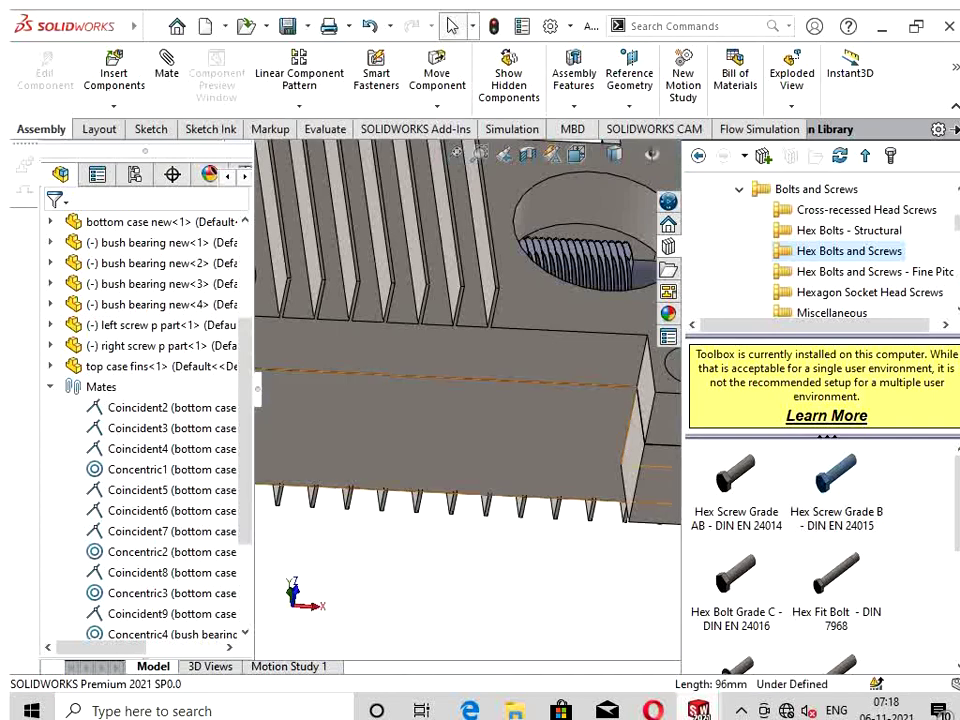
# Step: Browse the DIN Nuts library to Hex Nut Style 1 Fine and create it as a standalone part
pyautogui.scroll(3, 830, 250)
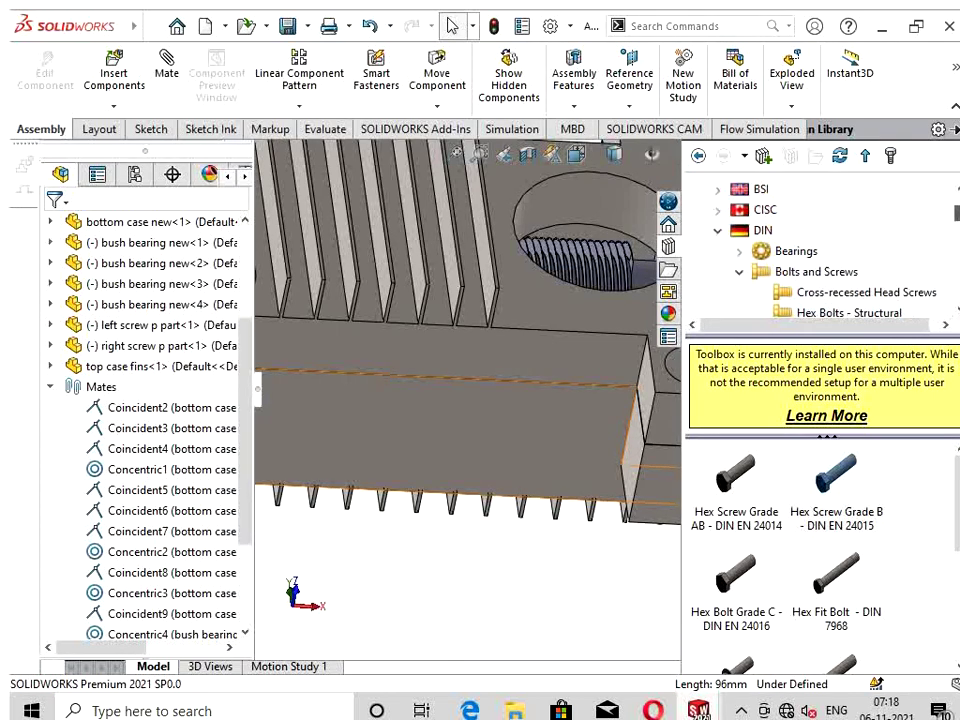
pyautogui.scroll(-2, 820, 250)
pyautogui.scroll(-1, 820, 250)
pyautogui.scroll(-2, 820, 250)
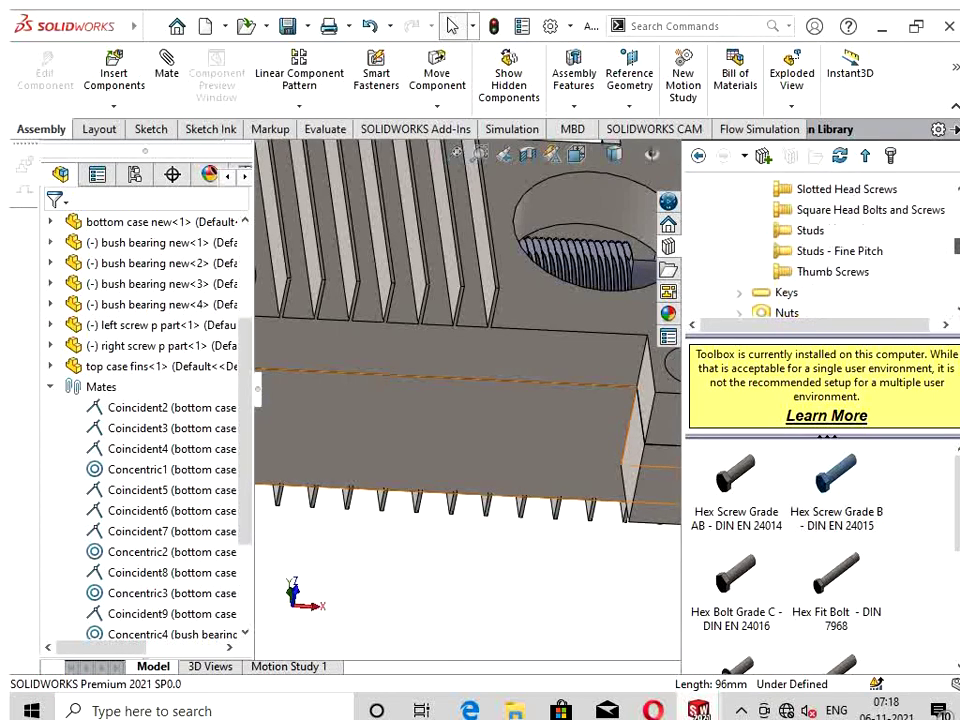
pyautogui.scroll(-1, 820, 250)
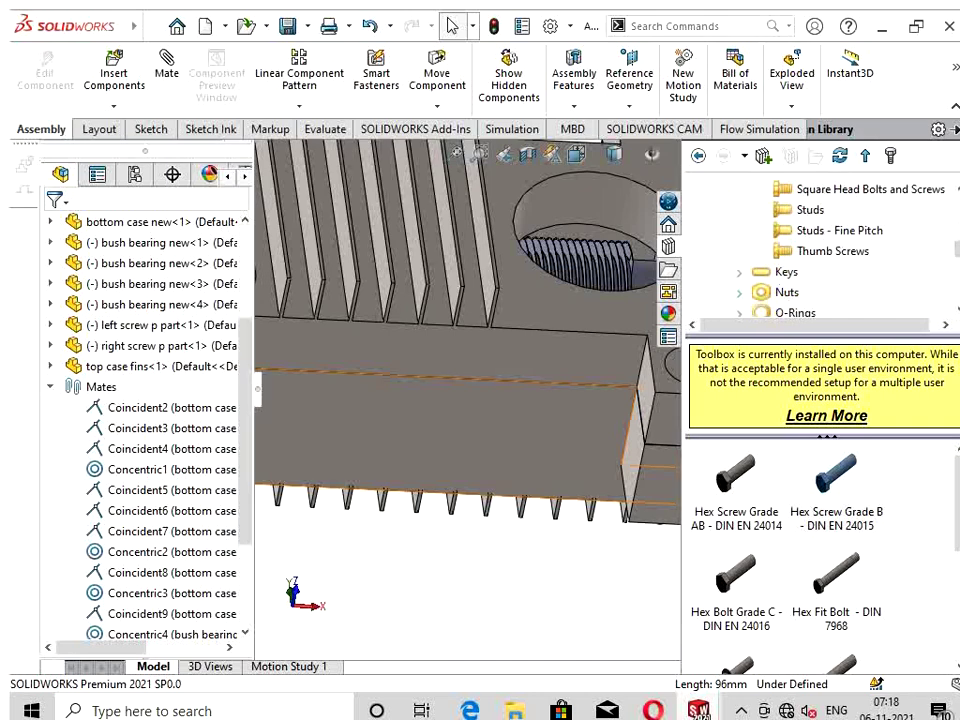
pyautogui.click(739, 292)
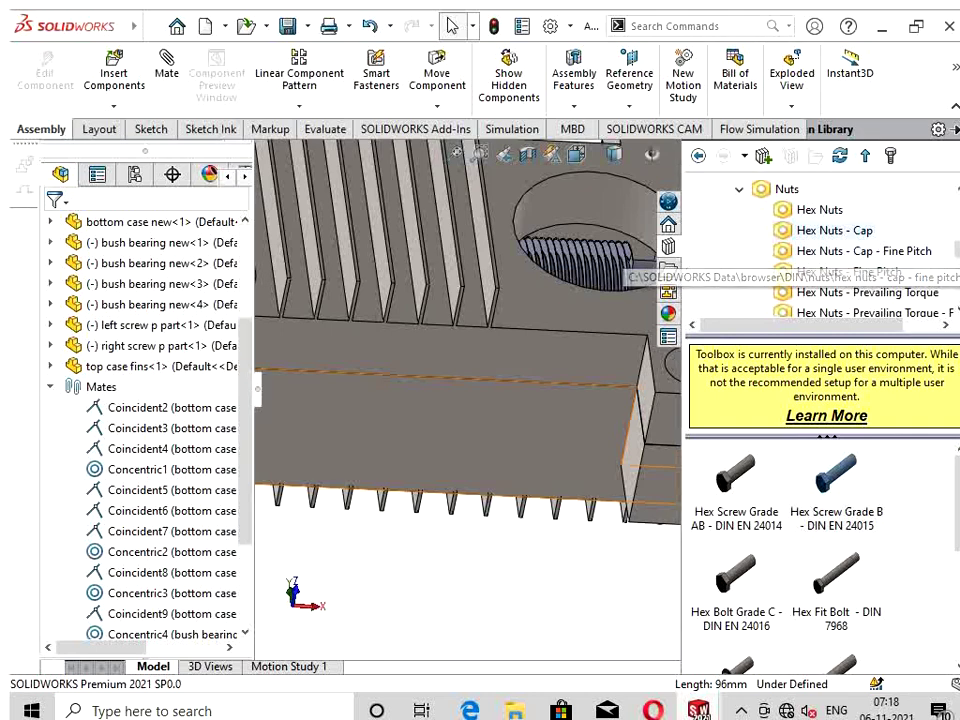
pyautogui.click(834, 230)
pyautogui.click(863, 251)
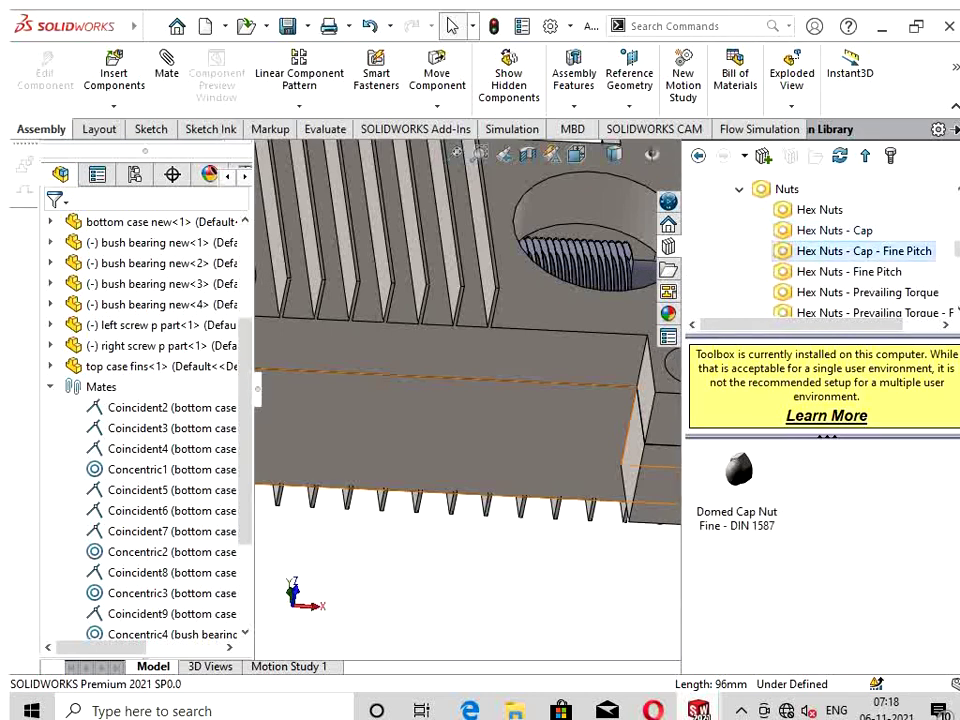
pyautogui.click(849, 271)
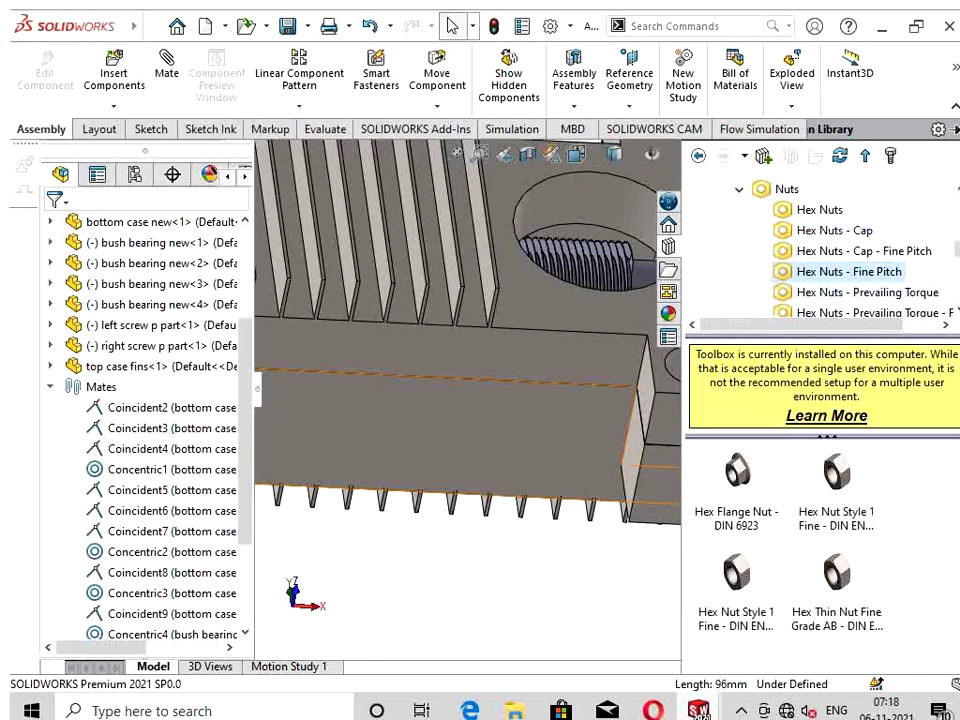
pyautogui.rightClick(836, 506)
pyautogui.press('Escape')
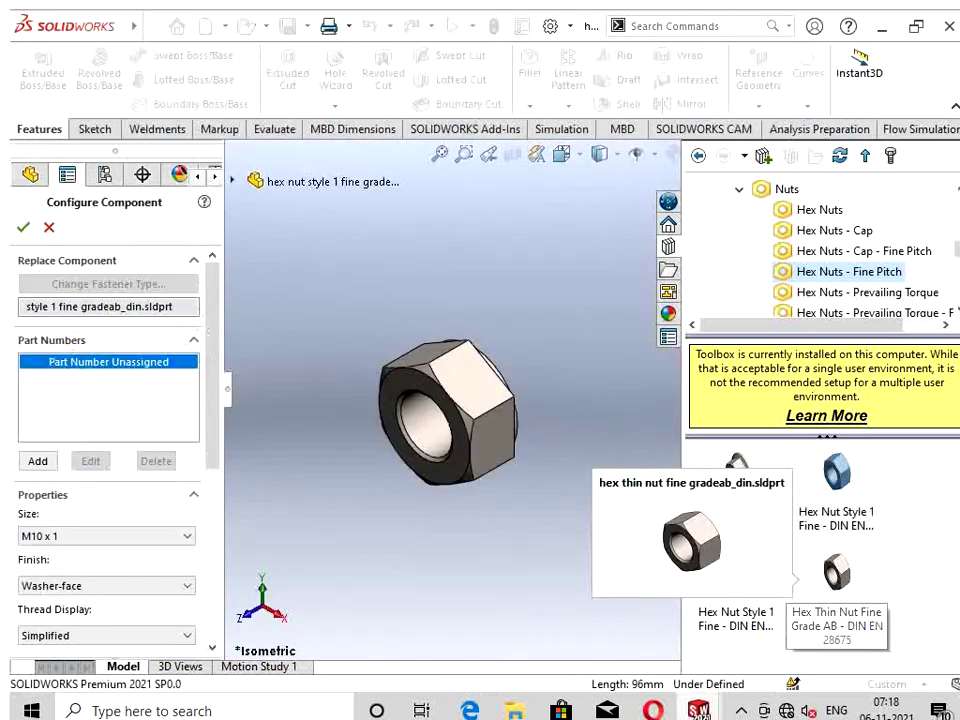
# Step: Set the fine hex nut's size to M8 x 1
pyautogui.click(105, 536)
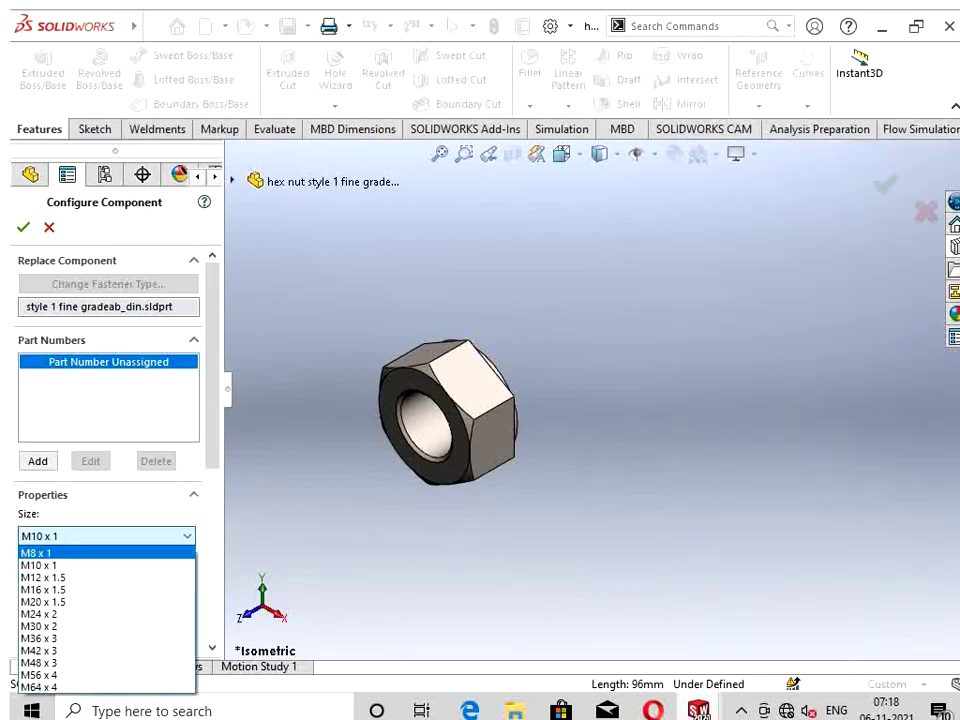
pyautogui.click(40, 553)
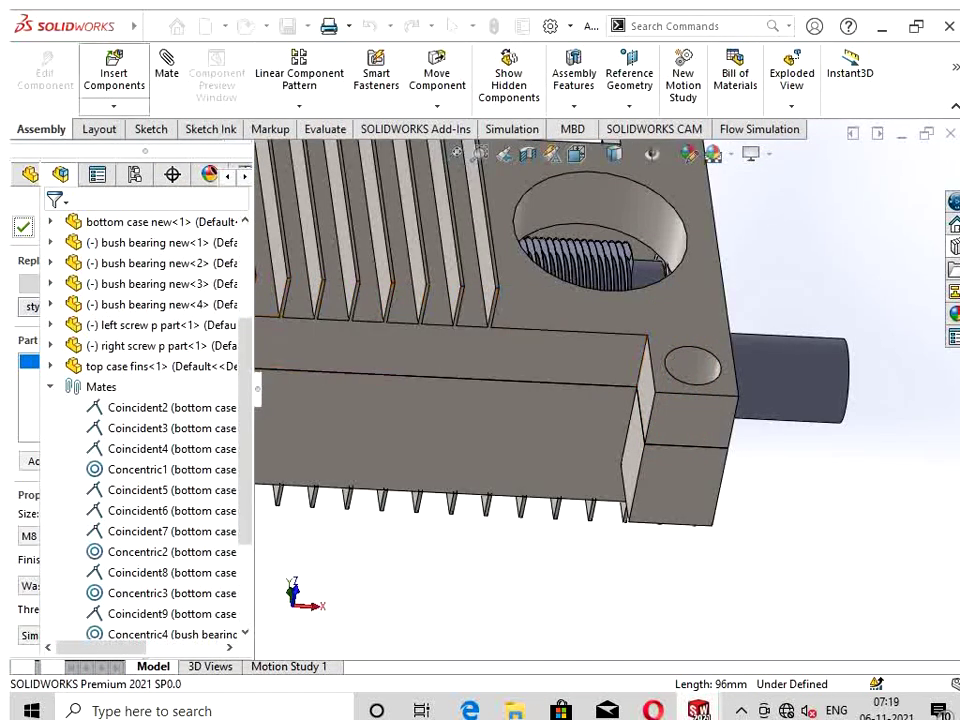
# Step: Insert the DIN EN 24015 bolt and ISO 8673 hex nut, placing them beside the case
pyautogui.click(114, 78)
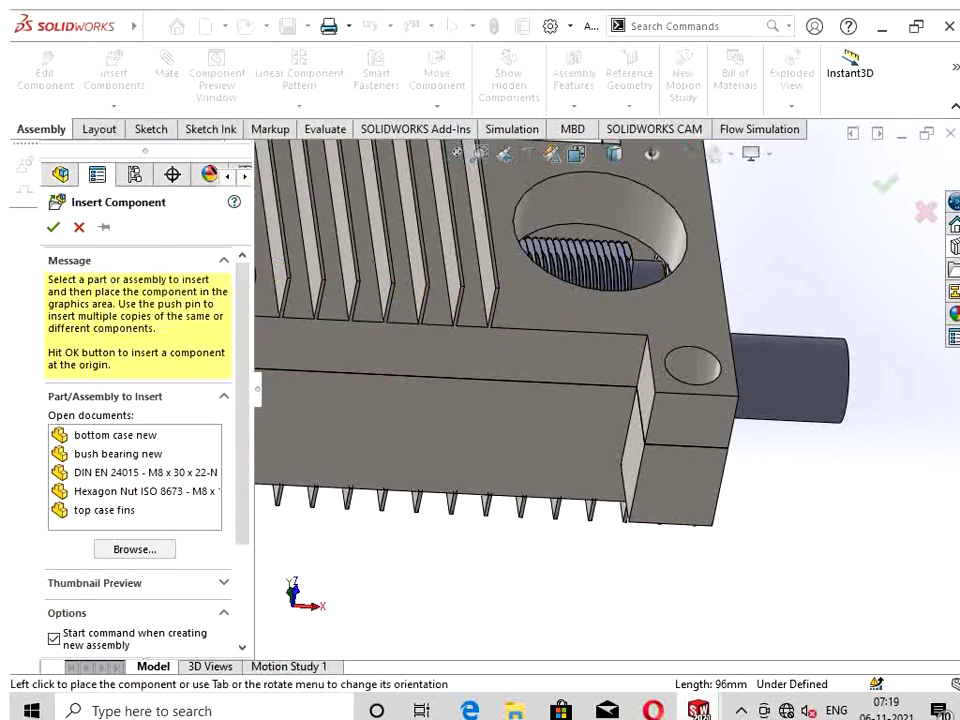
pyautogui.click(140, 472)
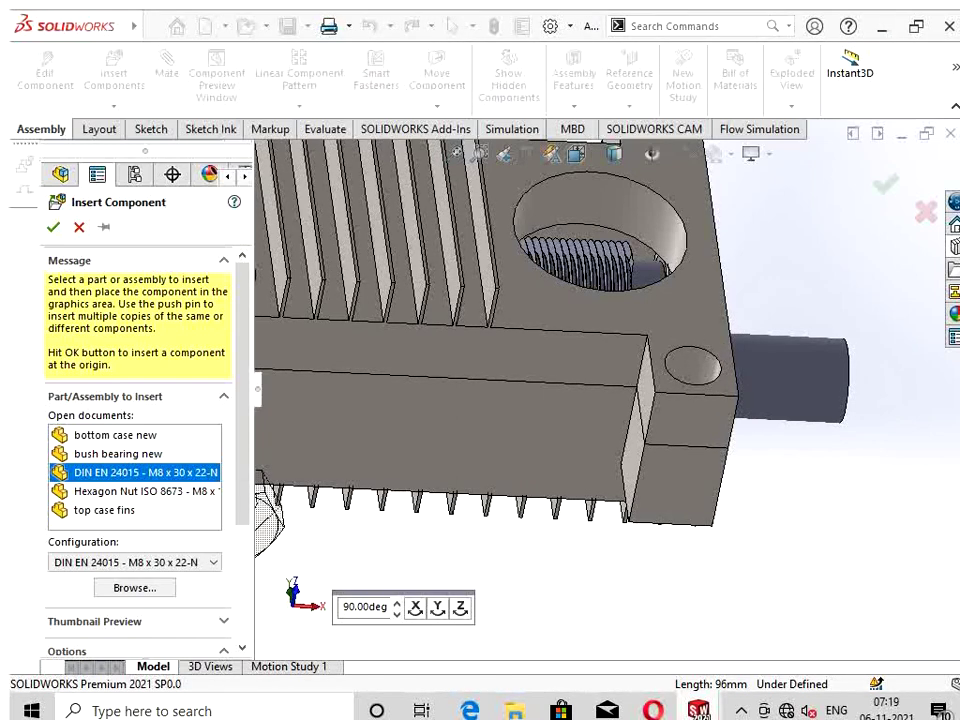
pyautogui.keyDown('ctrl'); pyautogui.click(145, 491); pyautogui.keyUp('ctrl')
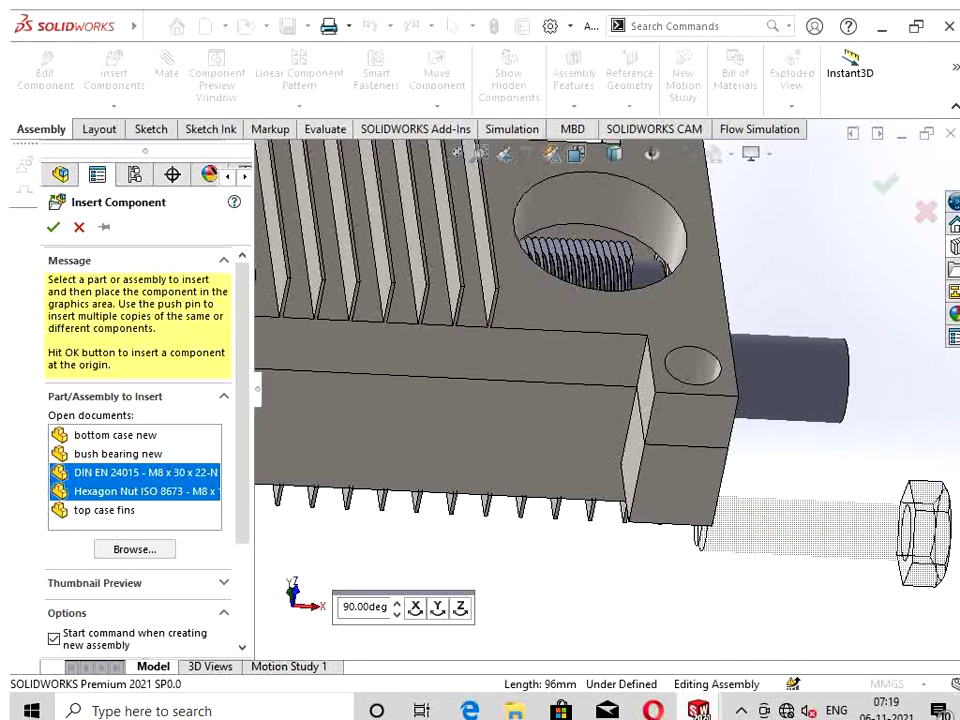
pyautogui.click(925, 580)
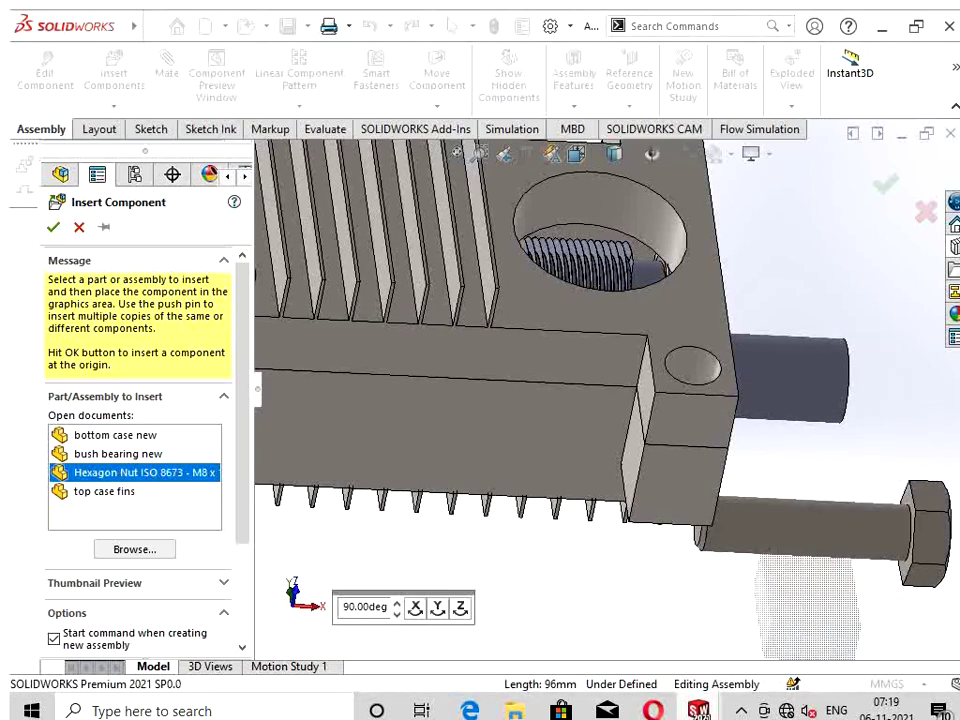
pyautogui.click(805, 605)
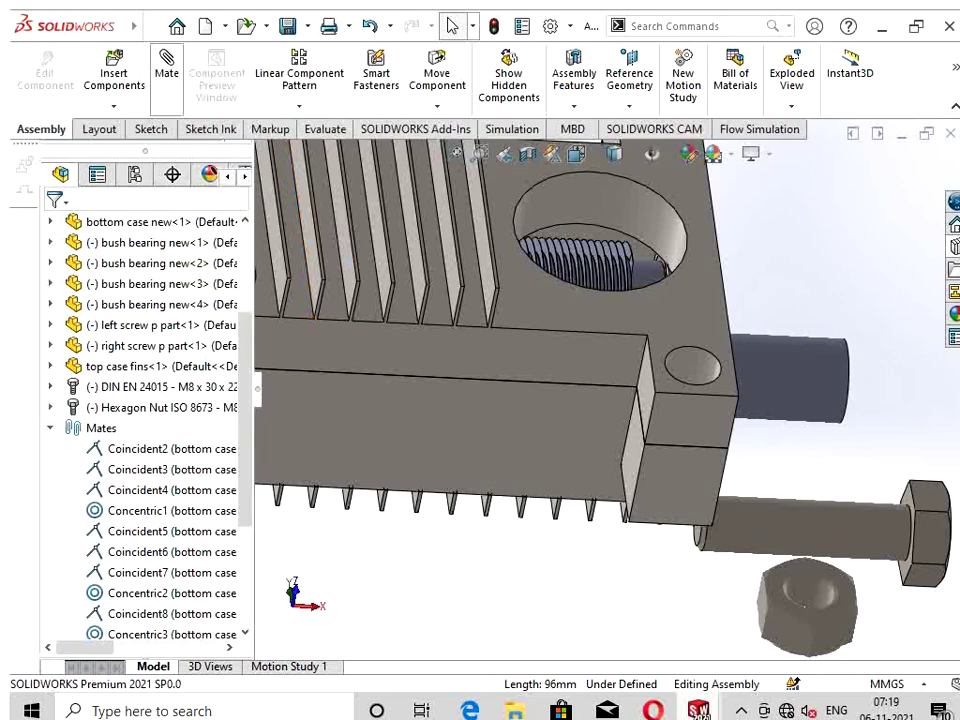
# Step: Mate the M8 bolt shank concentric with the top case's corner hole
pyautogui.click(166, 70)
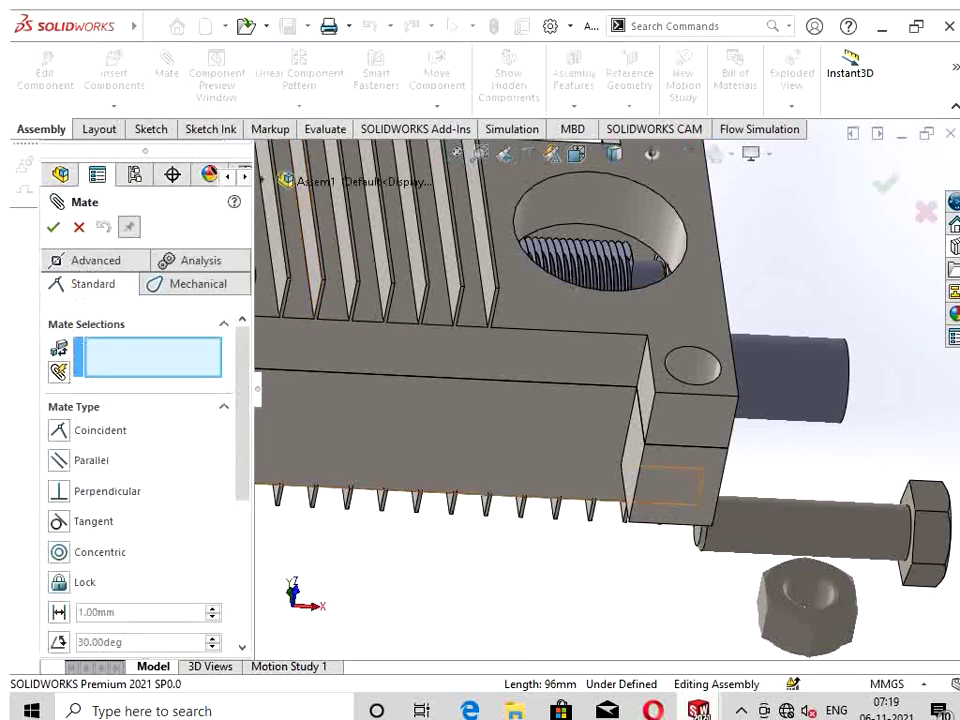
pyautogui.click(800, 525)
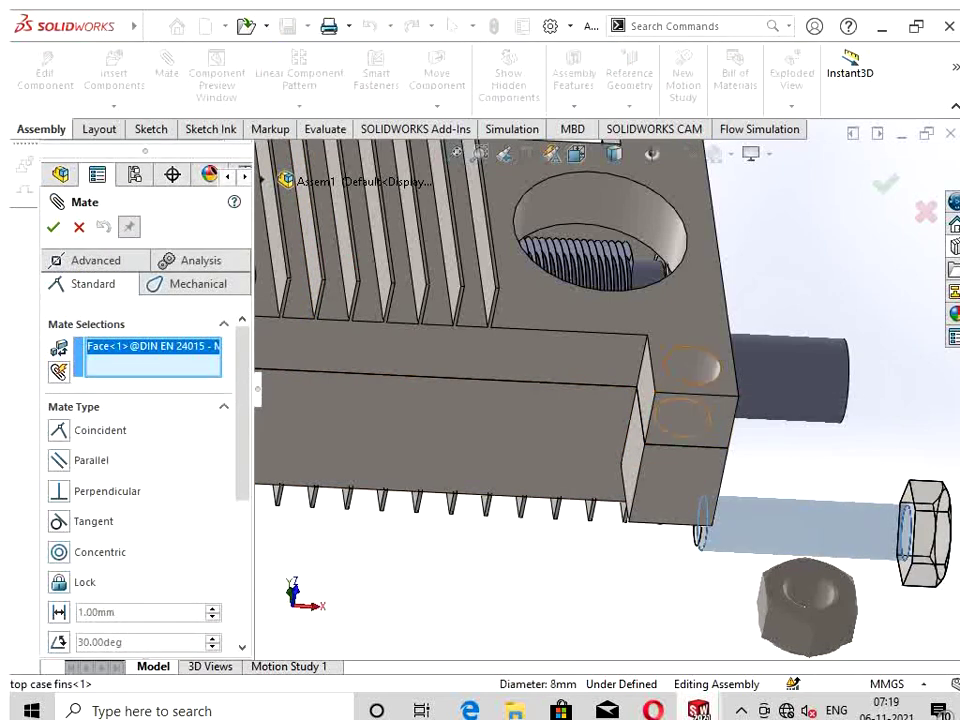
pyautogui.click(693, 370)
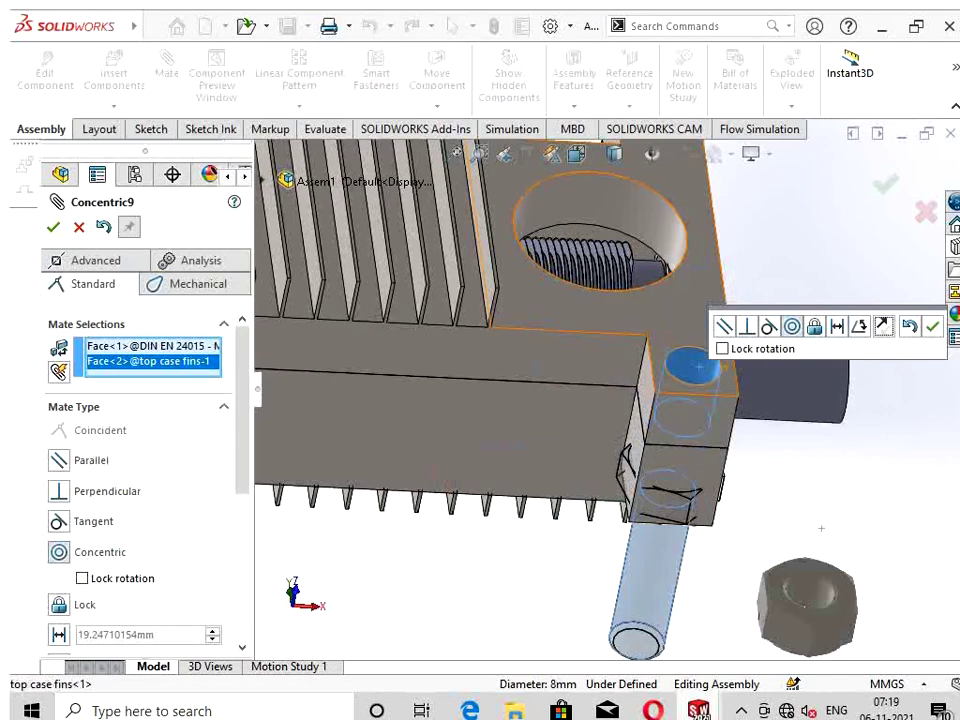
pyautogui.press('Return')
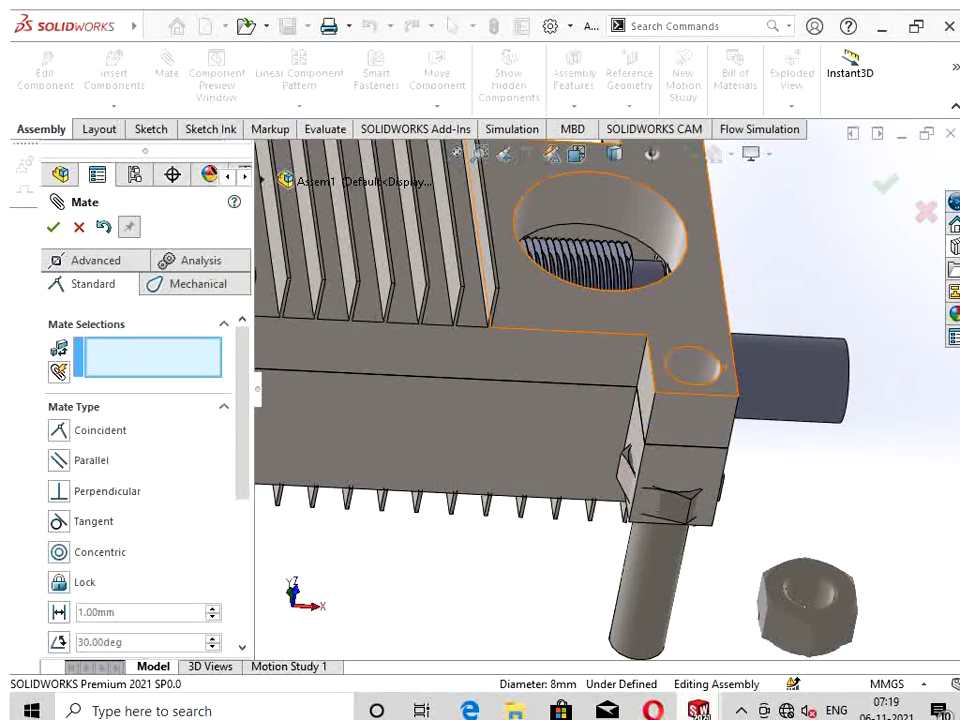
# Step: Seat the bolt head flush on the case face with a coincident mate
pyautogui.moveTo(670, 492)
pyautogui.mouseDown()
pyautogui.moveTo(671, 504)
pyautogui.moveTo(699, 360)
pyautogui.moveTo(722, 310)
pyautogui.mouseUp()
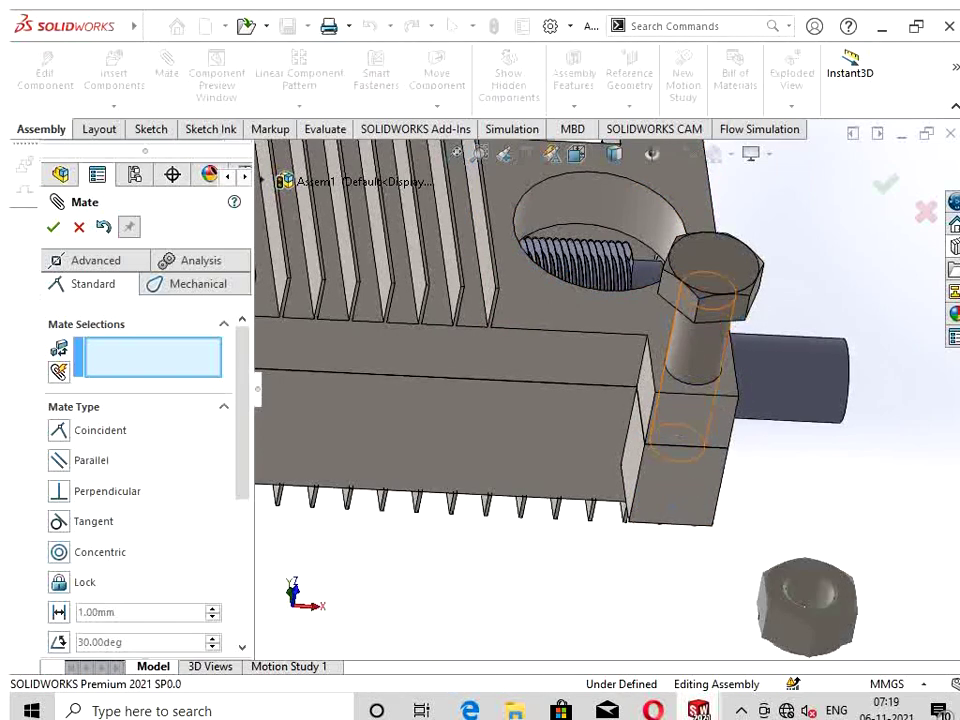
pyautogui.click(600, 300)
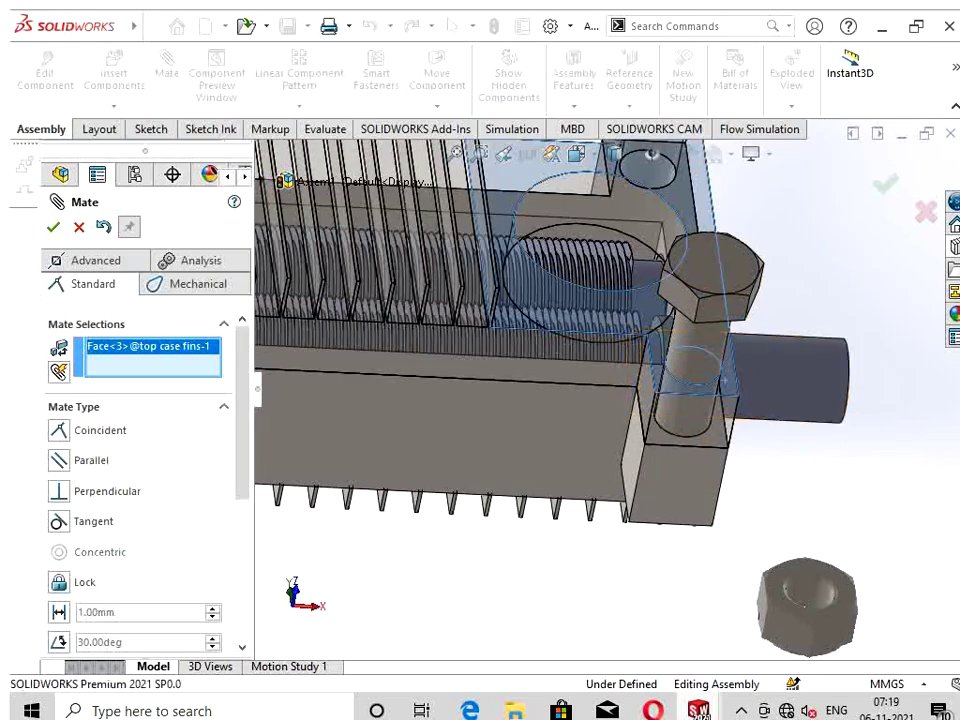
pyautogui.moveTo(717, 242)
pyautogui.mouseDown(button='middle')
pyautogui.moveTo(750, 305)
pyautogui.moveTo(695, 300)
pyautogui.mouseUp(button='middle')
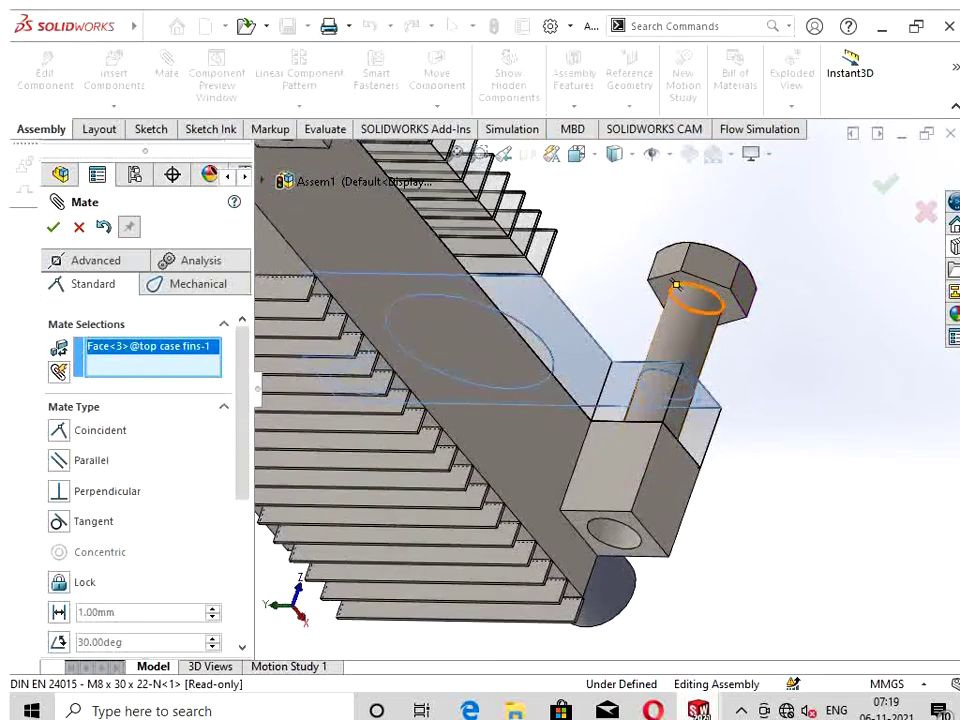
pyautogui.click(676, 285)
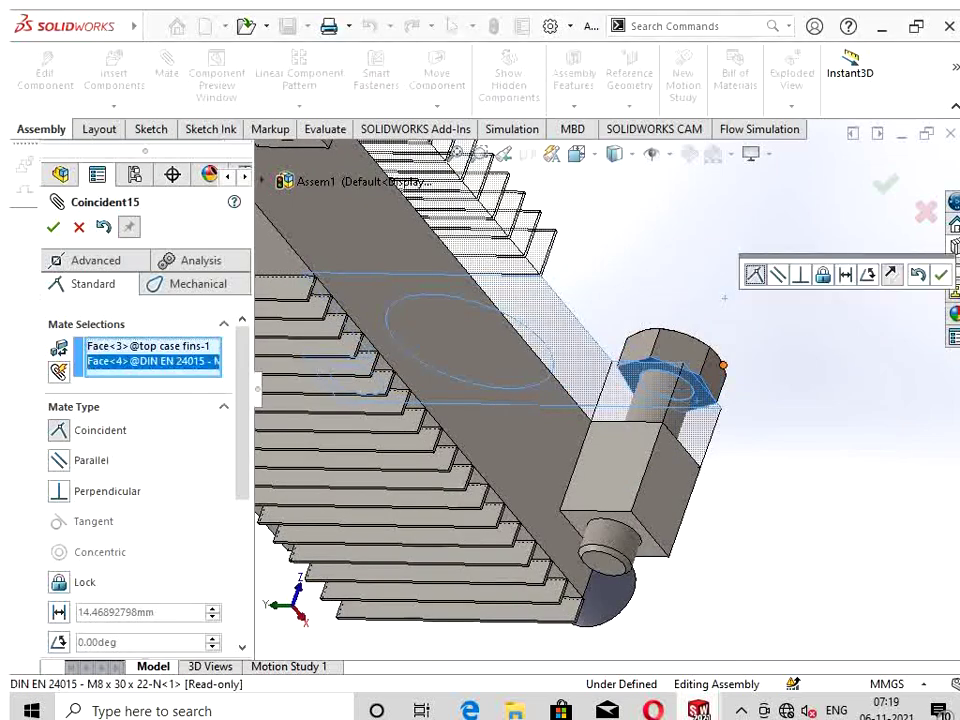
pyautogui.click(941, 275)
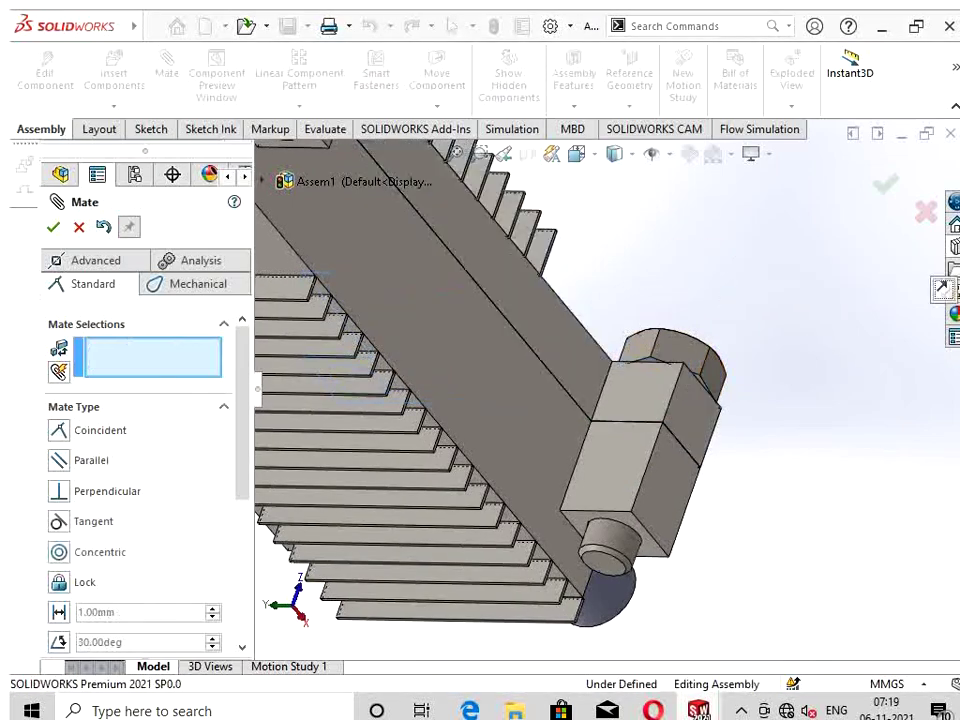
# Step: Make the hexagon nut's hole concentric with the bolt shank
pyautogui.scroll(1, 611, 391)
pyautogui.scroll(2, 611, 391)
pyautogui.scroll(2, 611, 391)
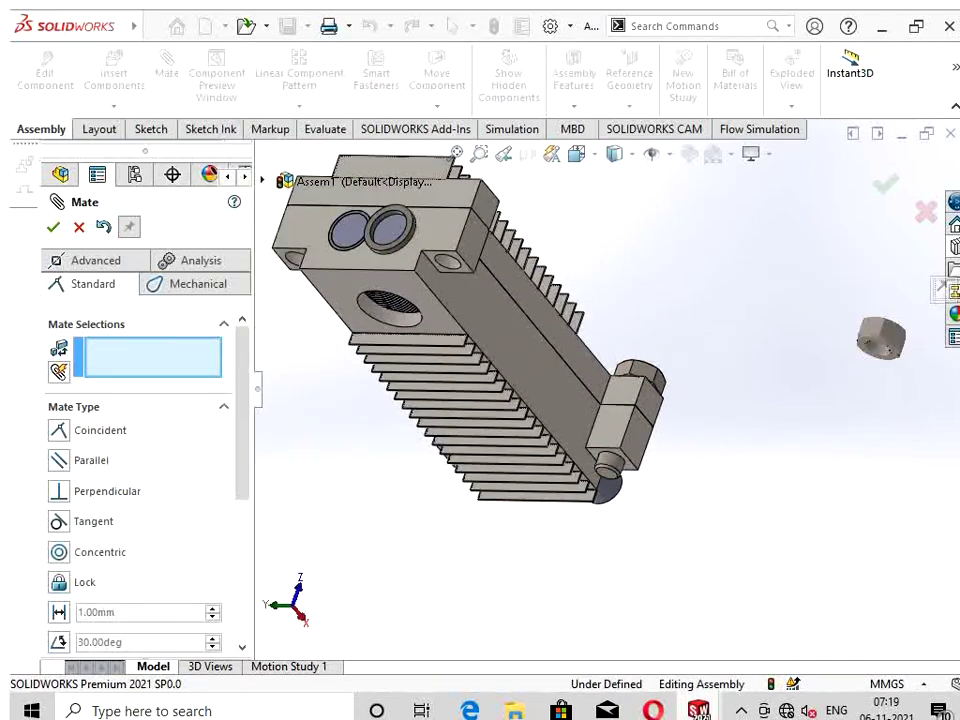
pyautogui.scroll(-2, 905, 345)
pyautogui.scroll(-2, 905, 345)
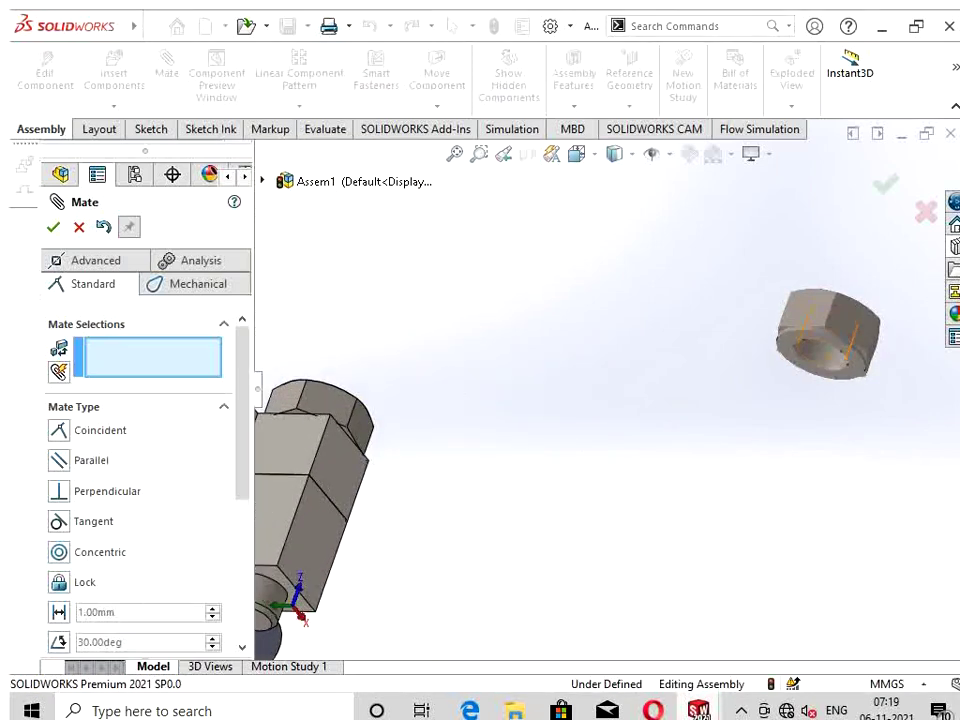
pyautogui.moveTo(850, 335); pyautogui.dragTo(789, 380, button='middle')
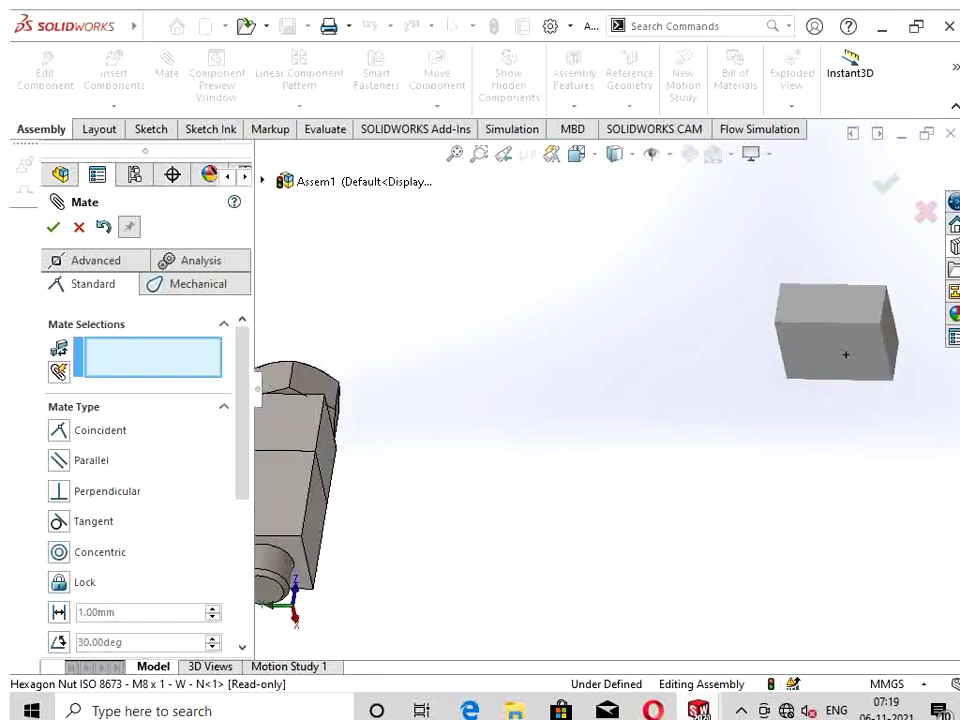
pyautogui.scroll(-2, 789, 380)
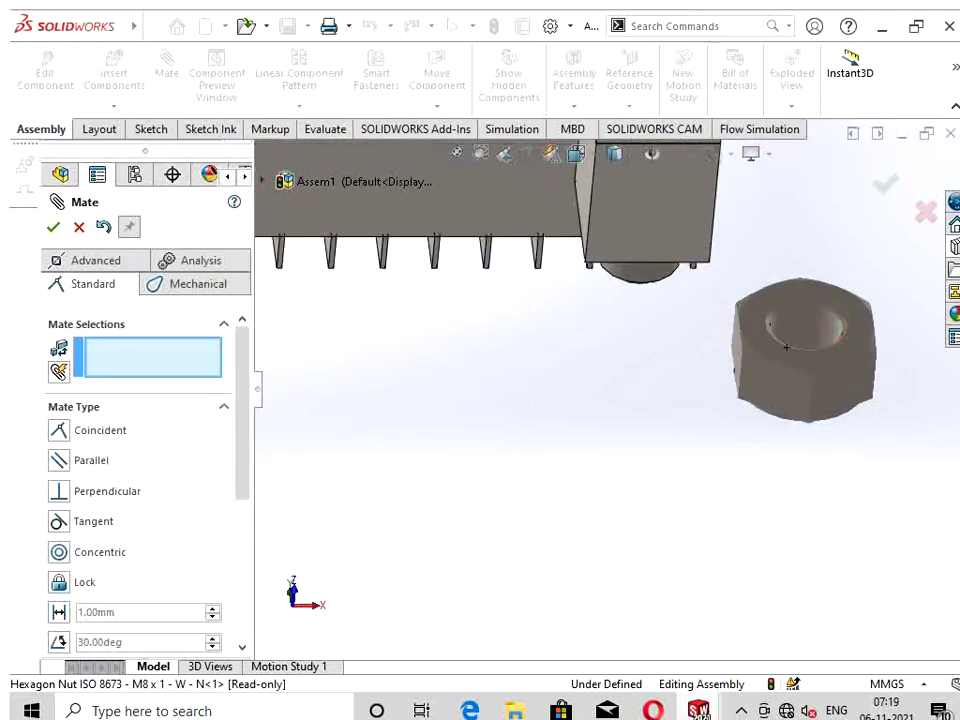
pyautogui.scroll(-2, 700, 370)
pyautogui.click(750, 354)
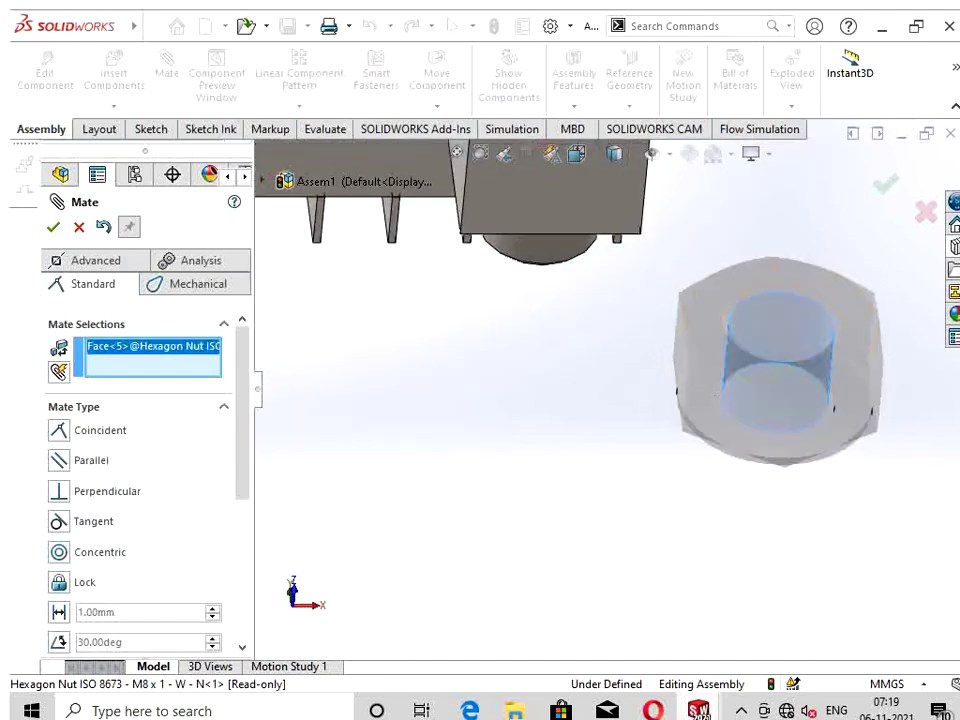
pyautogui.moveTo(750, 354); pyautogui.dragTo(590, 330, button='middle')
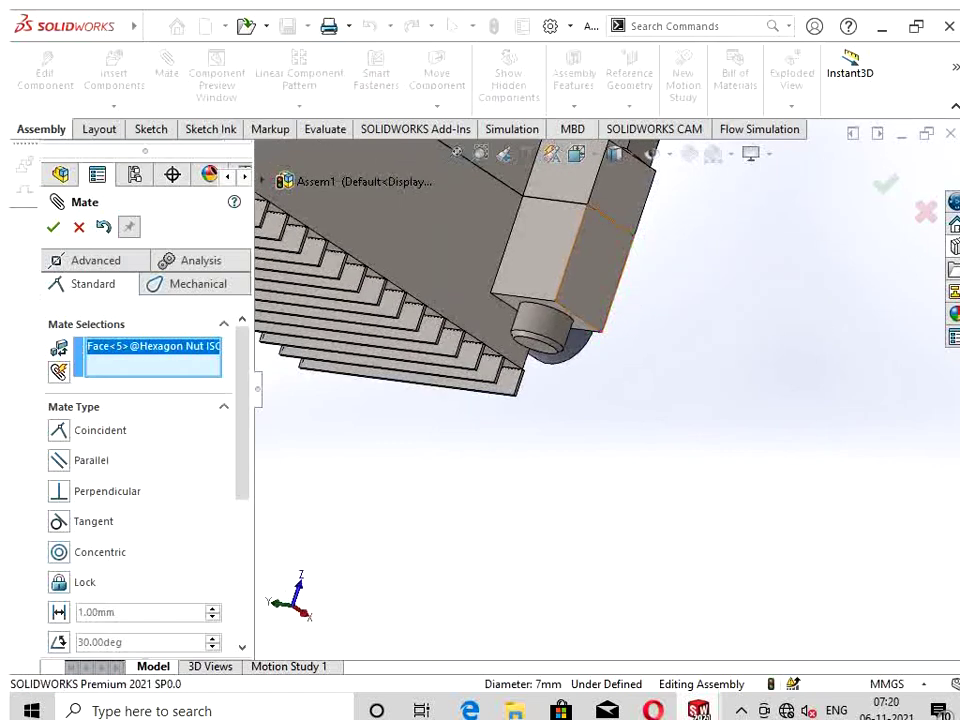
pyautogui.click(549, 330)
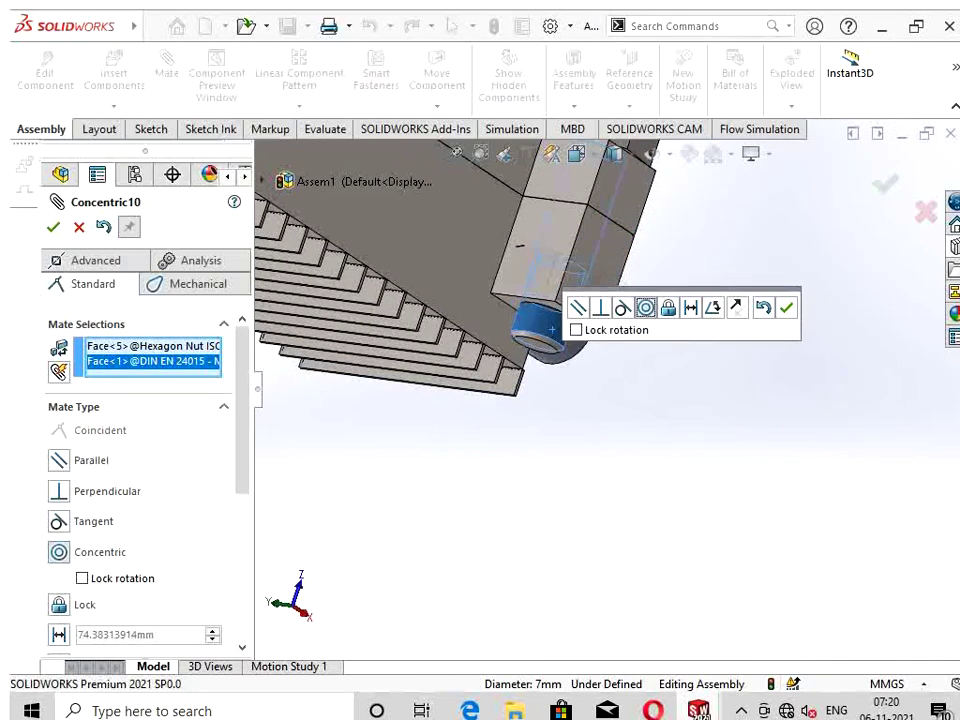
pyautogui.press('Return')
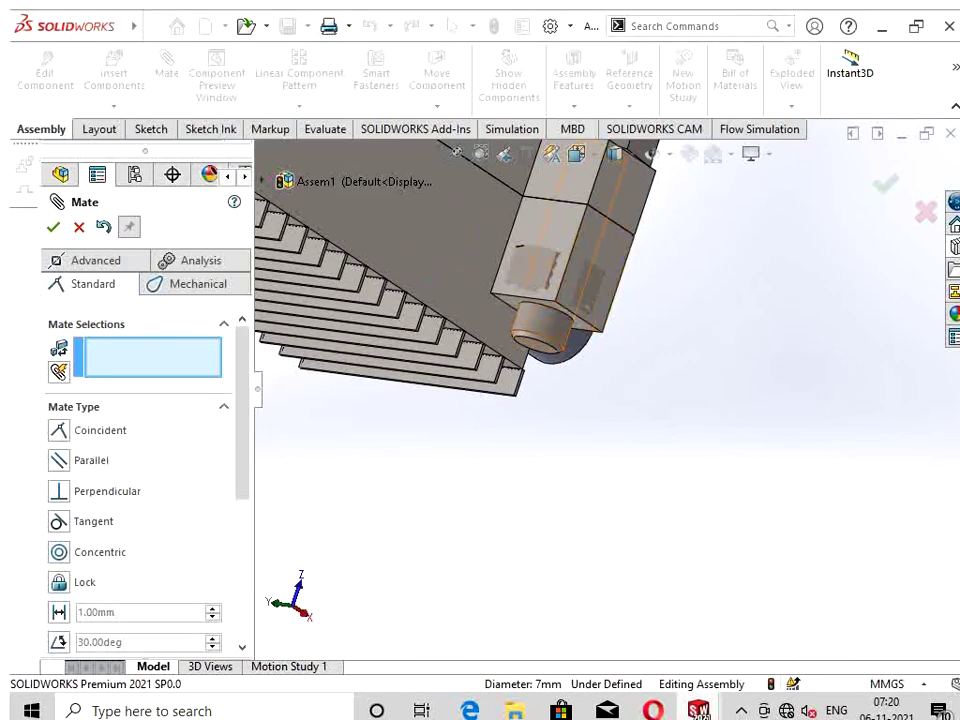
# Step: Seat the nut's top face against the bottom case underside and finish mating
pyautogui.moveTo(519, 246)
pyautogui.mouseDown()
pyautogui.moveTo(586, 295)
pyautogui.moveTo(530, 400)
pyautogui.mouseUp()
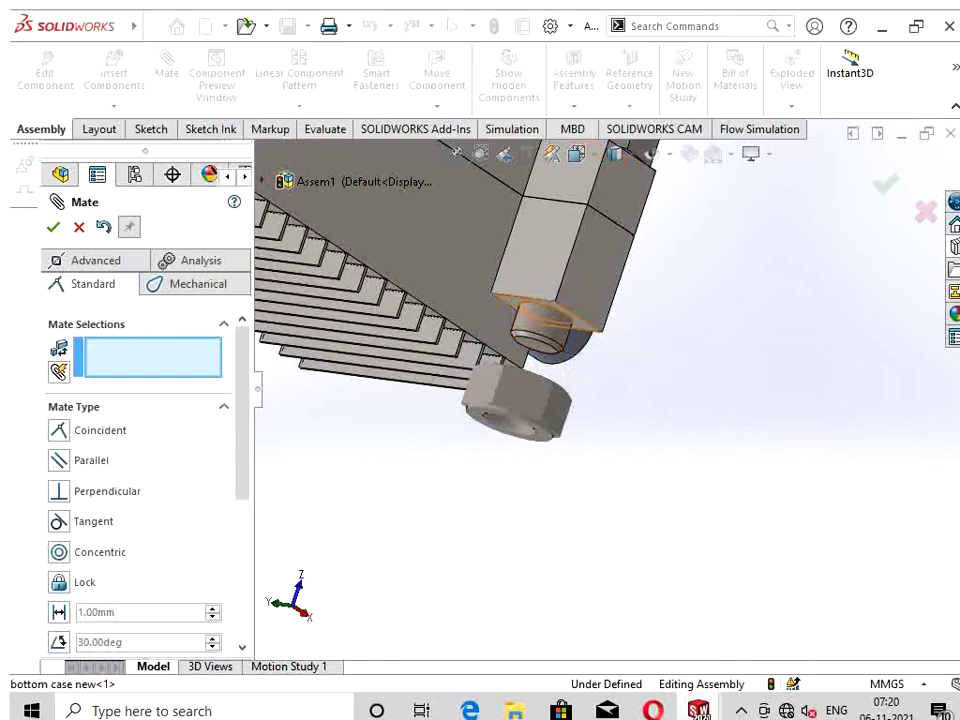
pyautogui.click(555, 320)
pyautogui.moveTo(555, 320); pyautogui.dragTo(520, 390, button='middle')
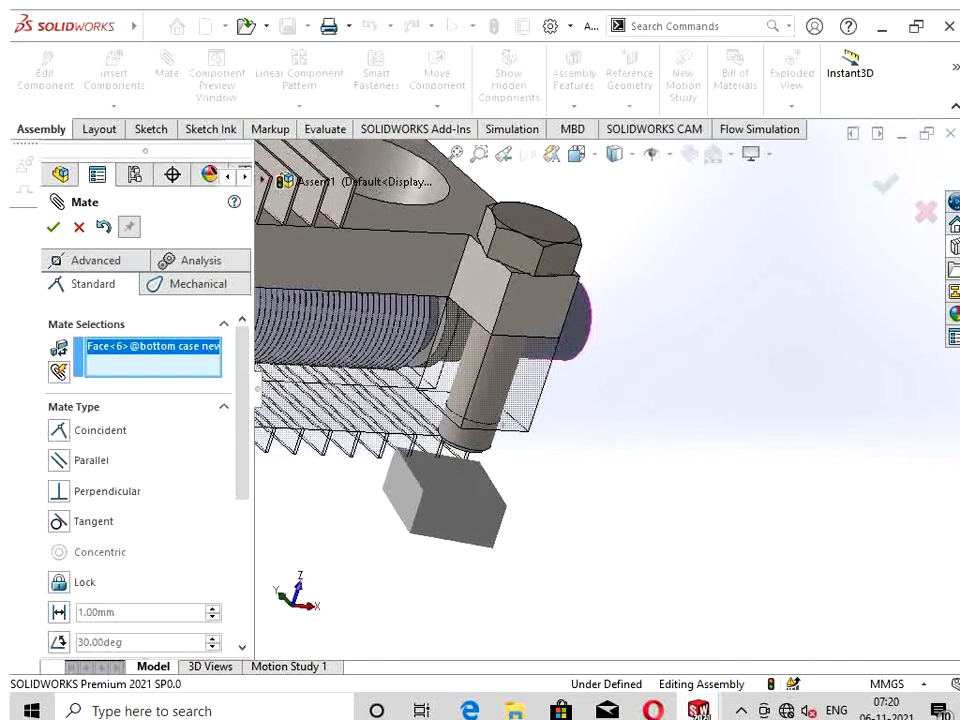
pyautogui.scroll(-2, 528, 450)
pyautogui.scroll(-2, 528, 450)
pyautogui.scroll(-2, 528, 450)
pyautogui.scroll(-2, 528, 450)
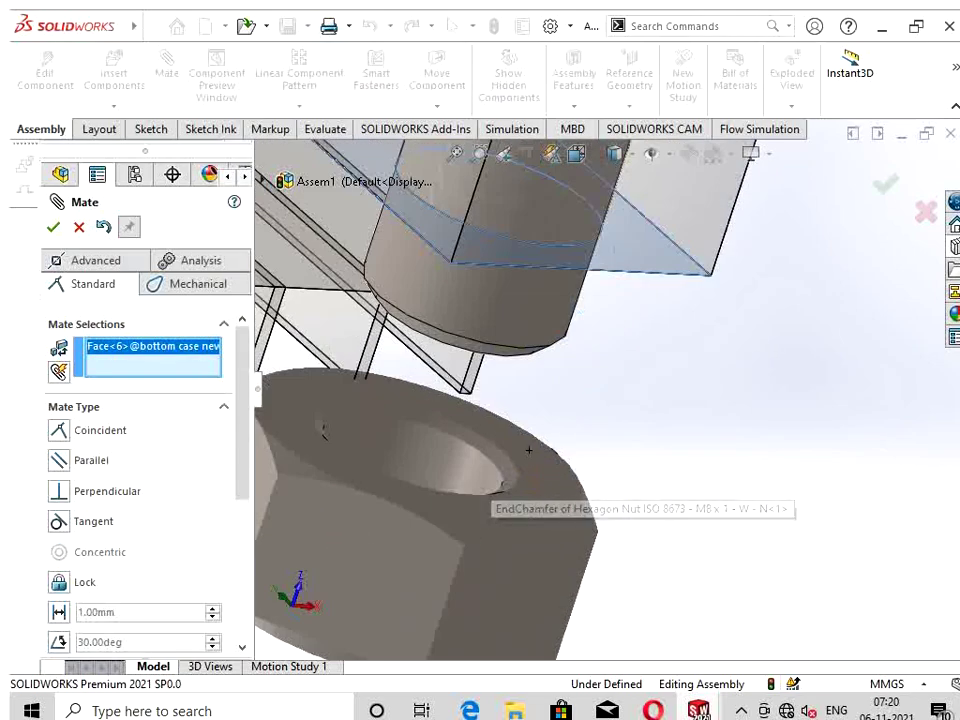
pyautogui.click(530, 455)
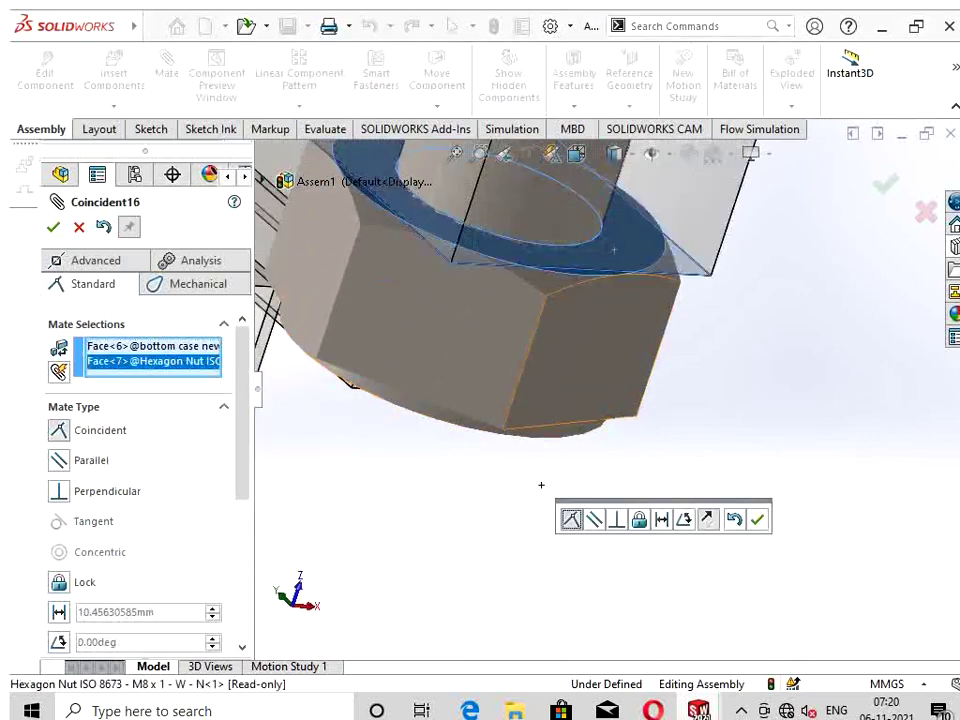
pyautogui.press('Return')
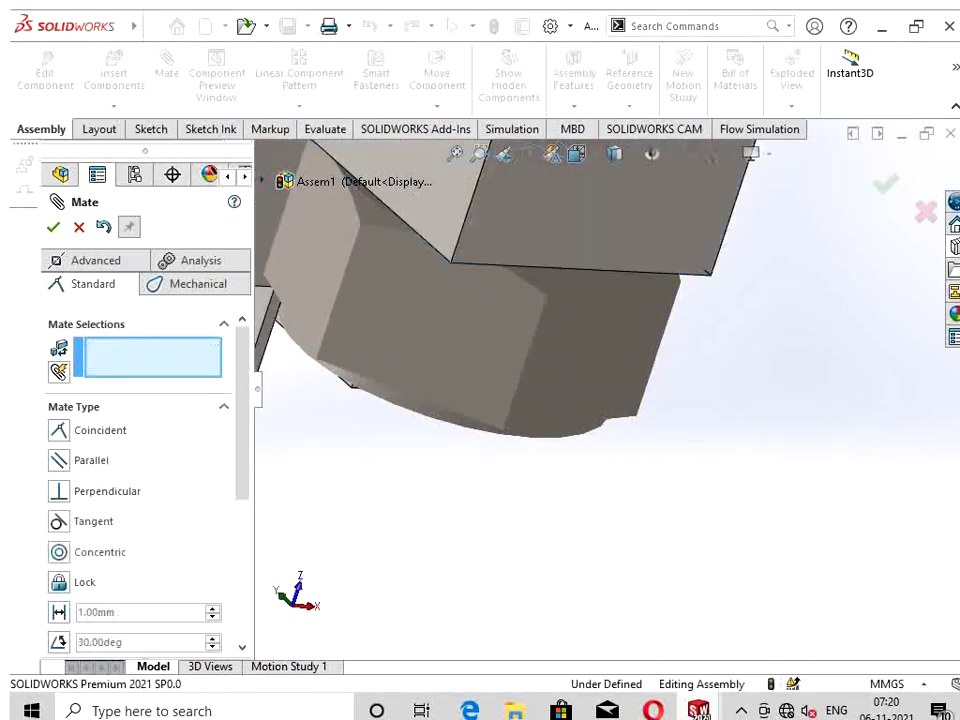
pyautogui.scroll(2, 620, 310)
pyautogui.scroll(2, 620, 310)
pyautogui.scroll(1, 620, 310)
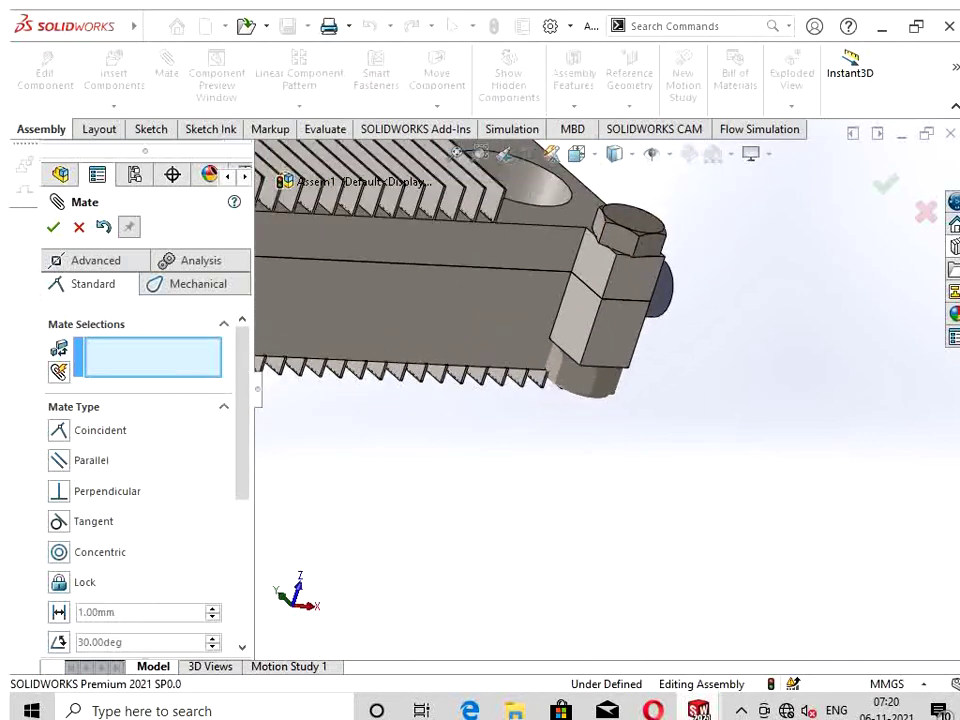
pyautogui.scroll(1, 620, 310)
pyautogui.scroll(2, 620, 320)
pyautogui.scroll(1, 620, 320)
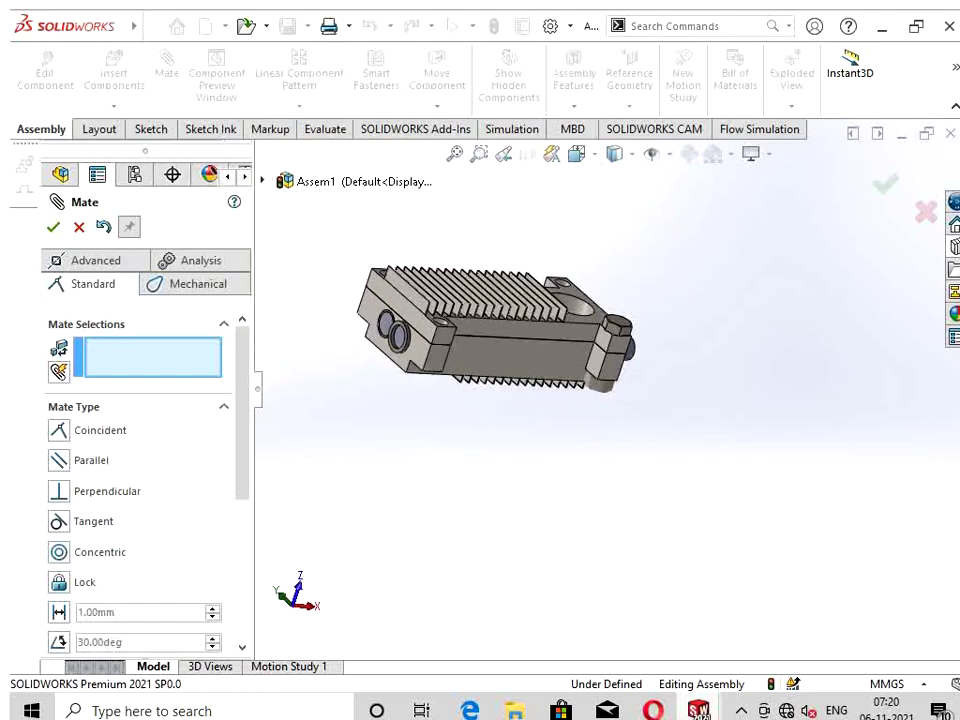
pyautogui.press('Escape')
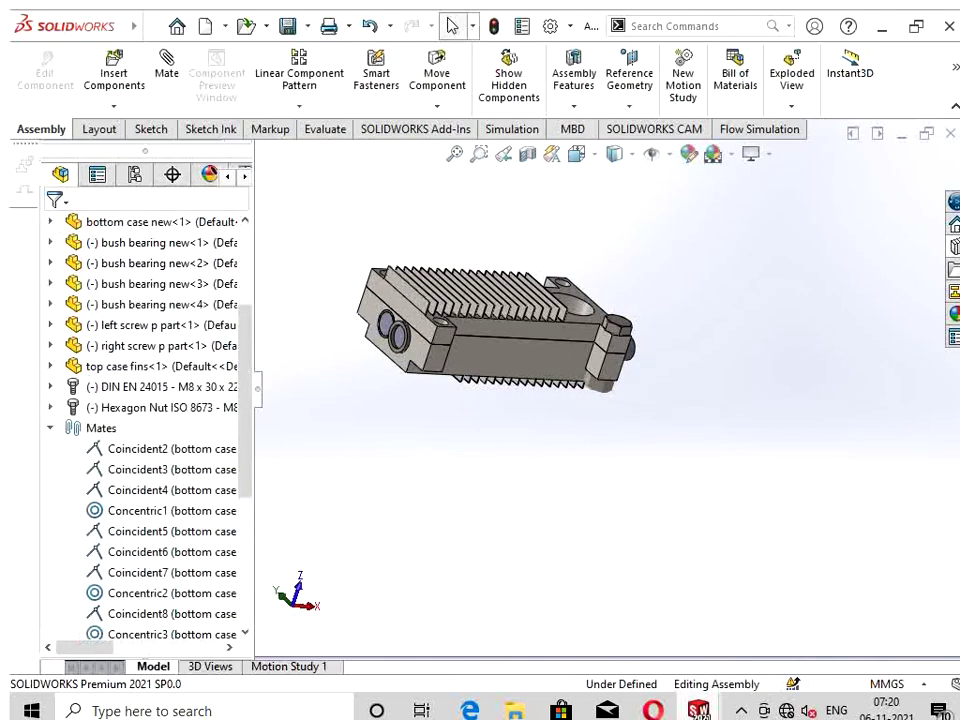
# Step: Copy the bolt and nut with mates, repeating the Coincident15 and Coincident16 case faces
pyautogui.click(114, 106)
pyautogui.click(137, 195)
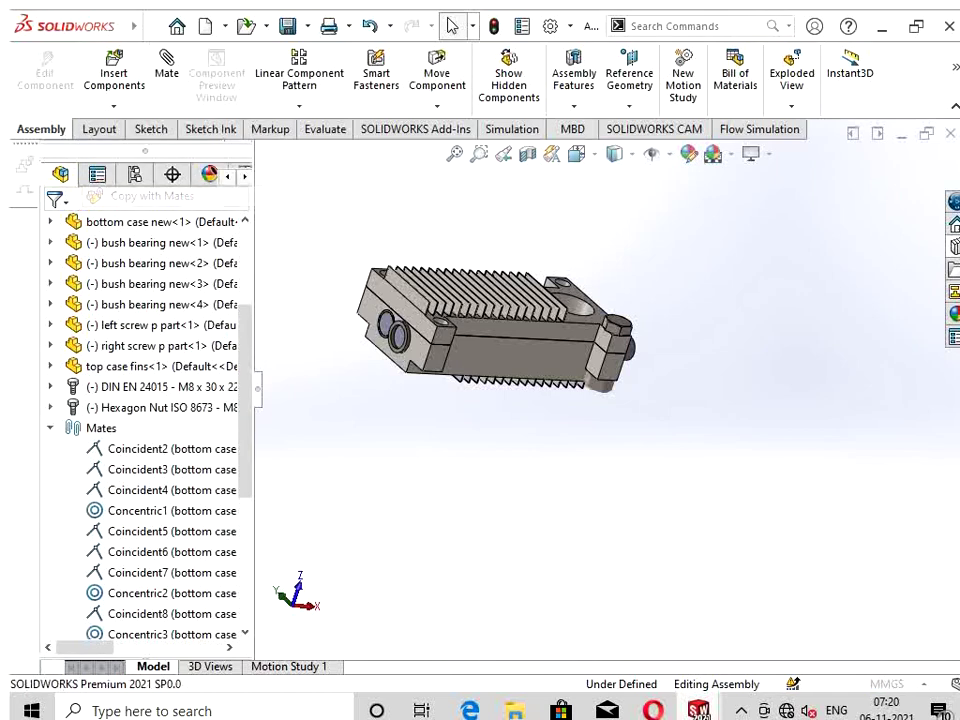
pyautogui.scroll(-1, 620, 360)
pyautogui.scroll(-1, 620, 360)
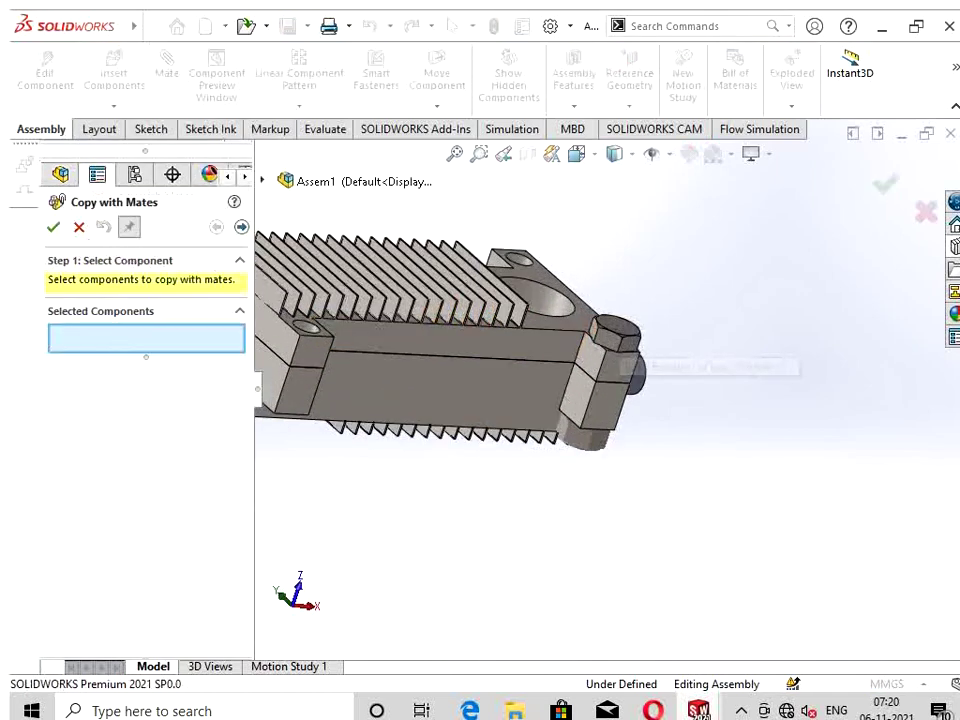
pyautogui.scroll(-2, 620, 360)
pyautogui.click(615, 345)
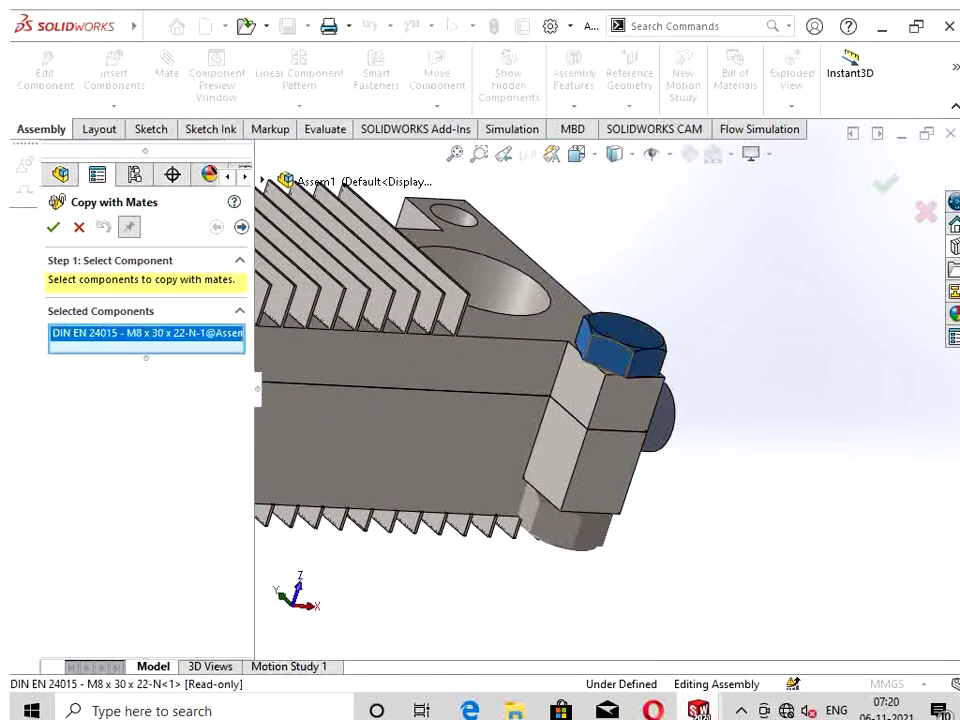
pyautogui.click(565, 530)
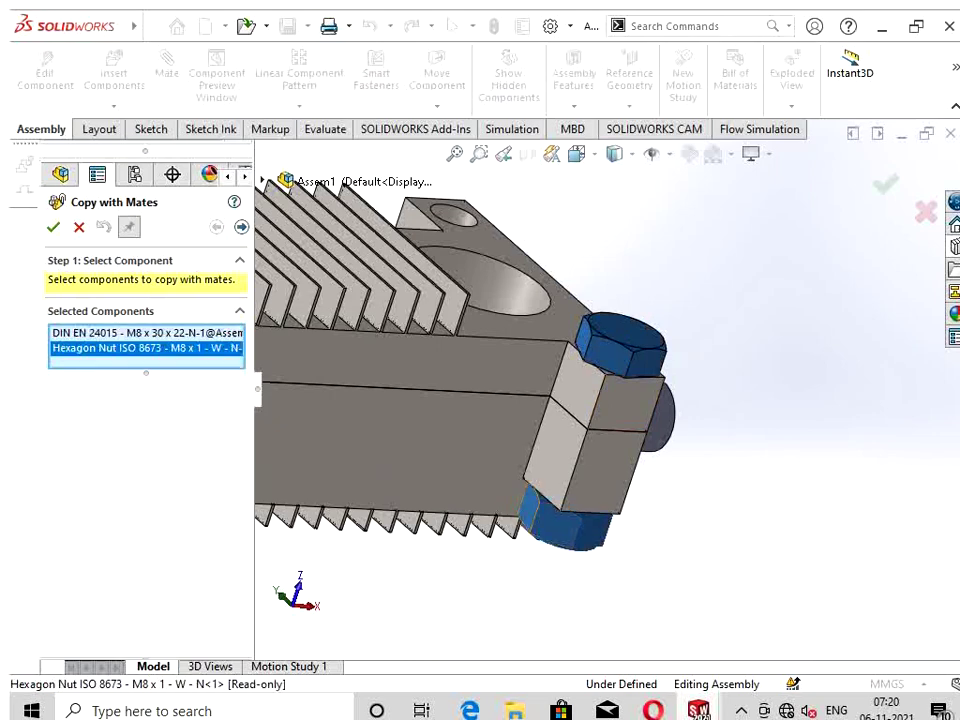
pyautogui.click(241, 227)
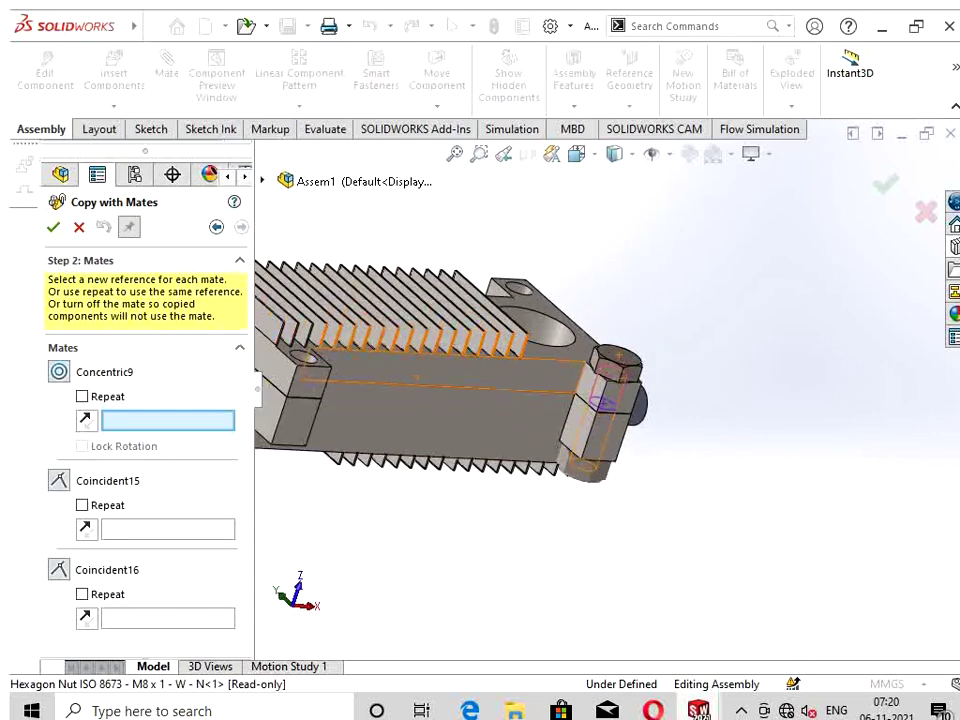
pyautogui.click(305, 382)
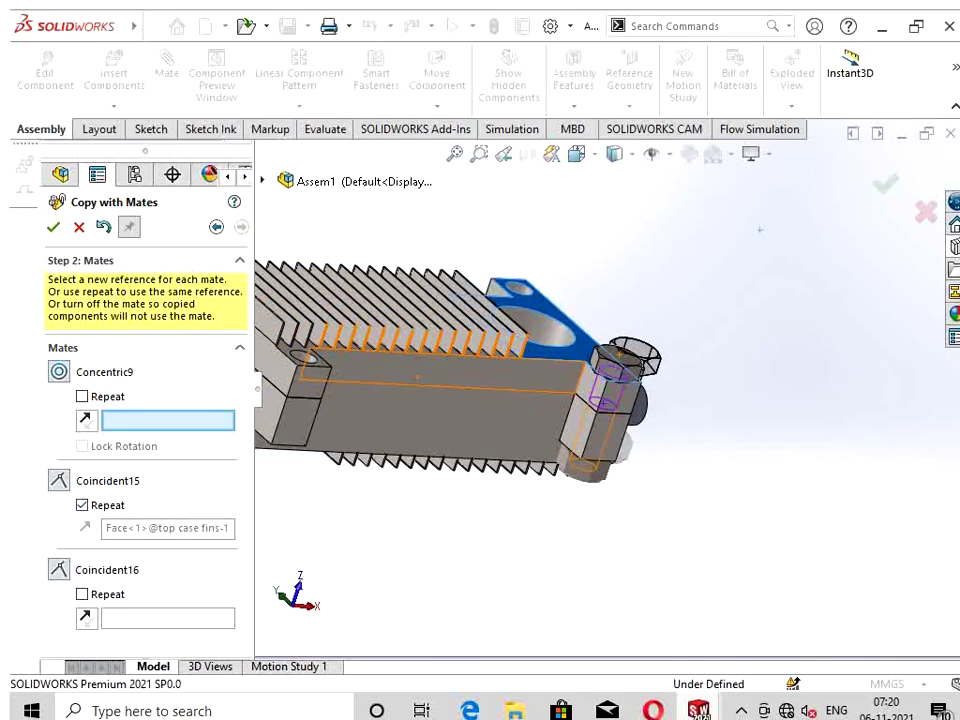
pyautogui.click(277, 420)
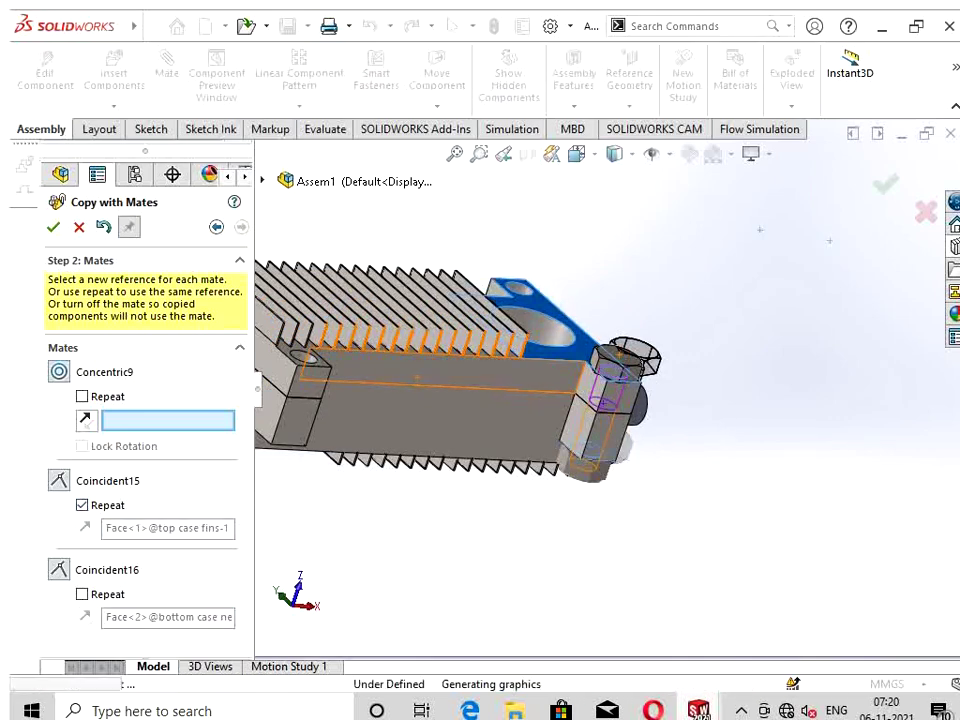
# Step: Place bolt-and-nut copies into the three remaining corner holes of the case
pyautogui.scroll(-1, 313, 422)
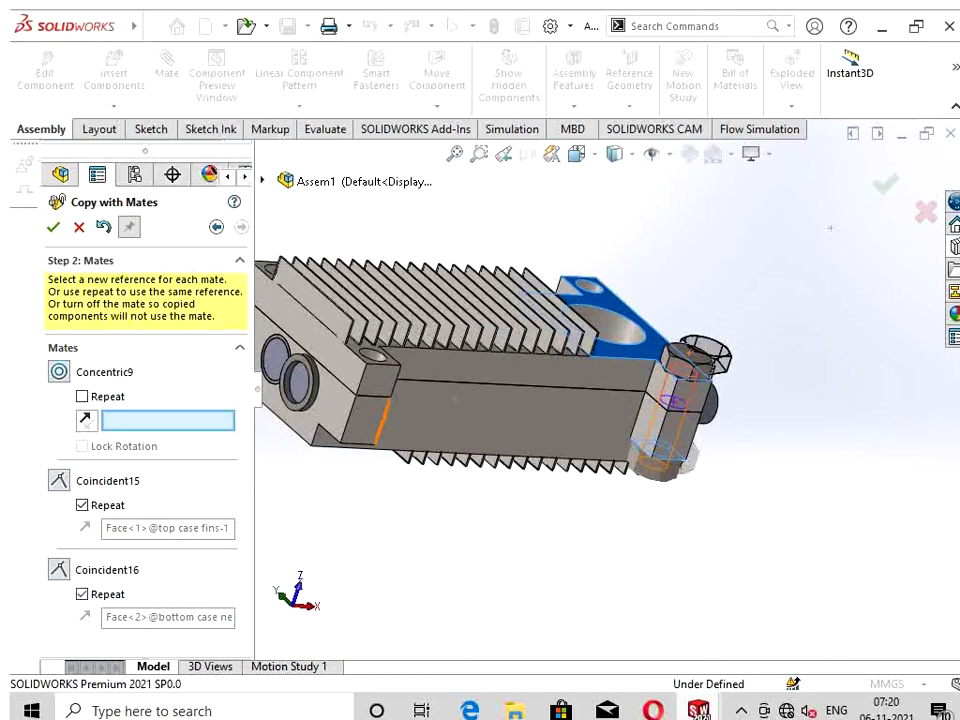
pyautogui.scroll(-2, 313, 422)
pyautogui.scroll(-2, 313, 422)
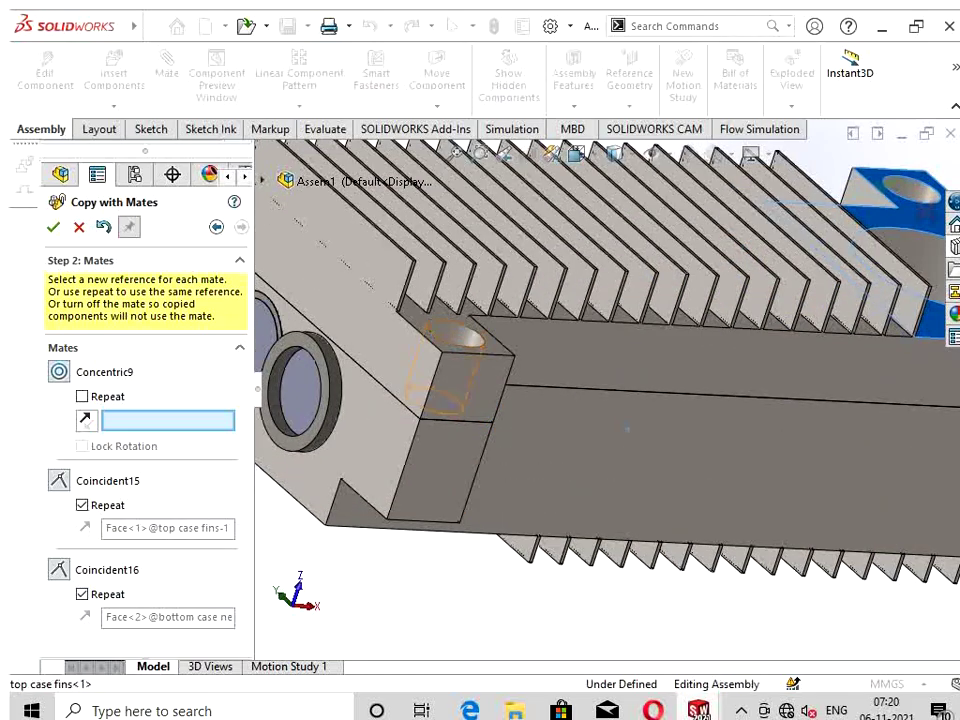
pyautogui.click(430, 332)
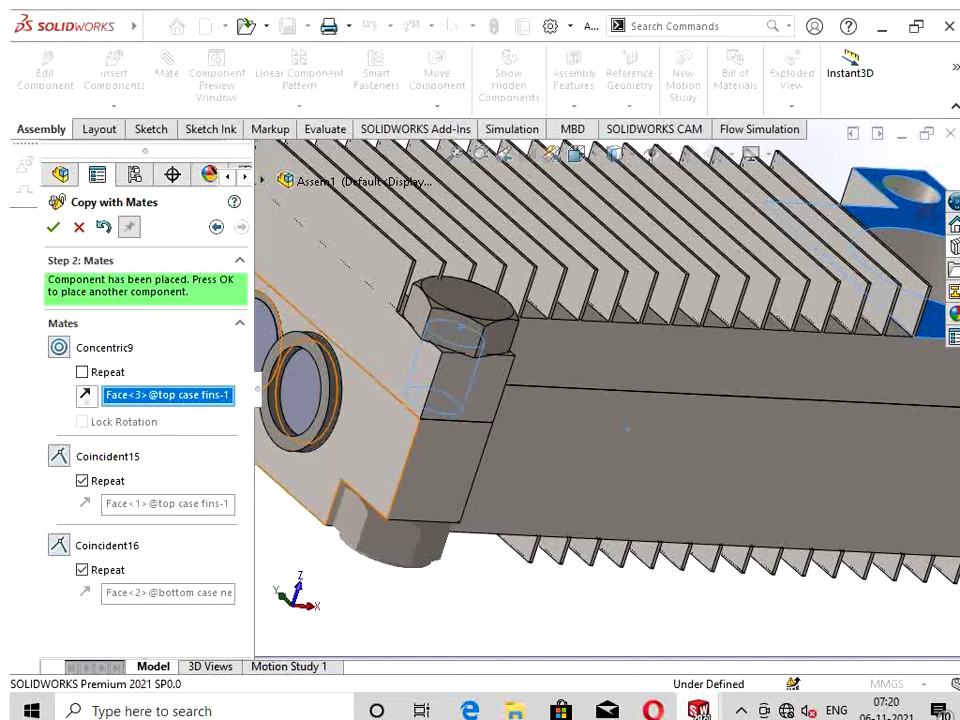
pyautogui.click(53, 227)
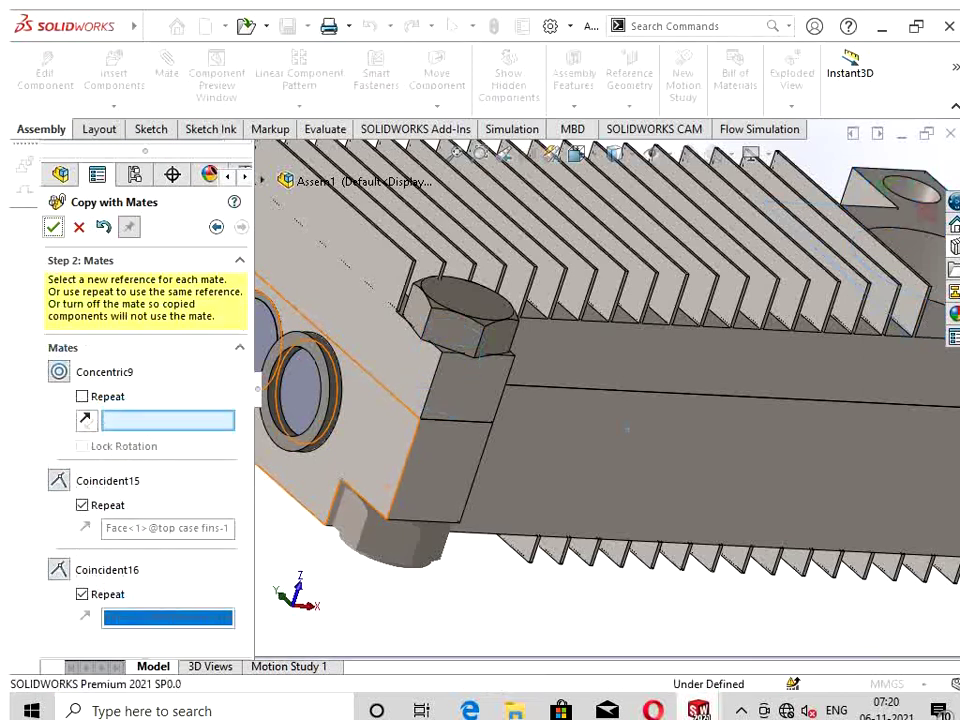
pyautogui.scroll(3, 627, 429)
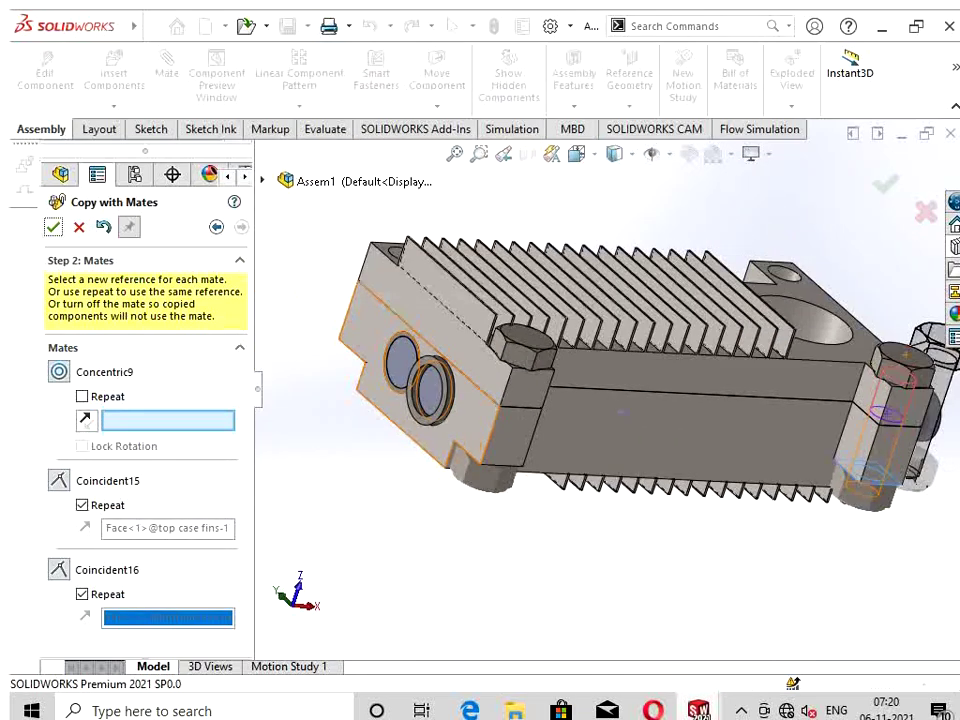
pyautogui.moveTo(627, 429); pyautogui.dragTo(840, 326, button='middle')
pyautogui.scroll(-2, 470, 465)
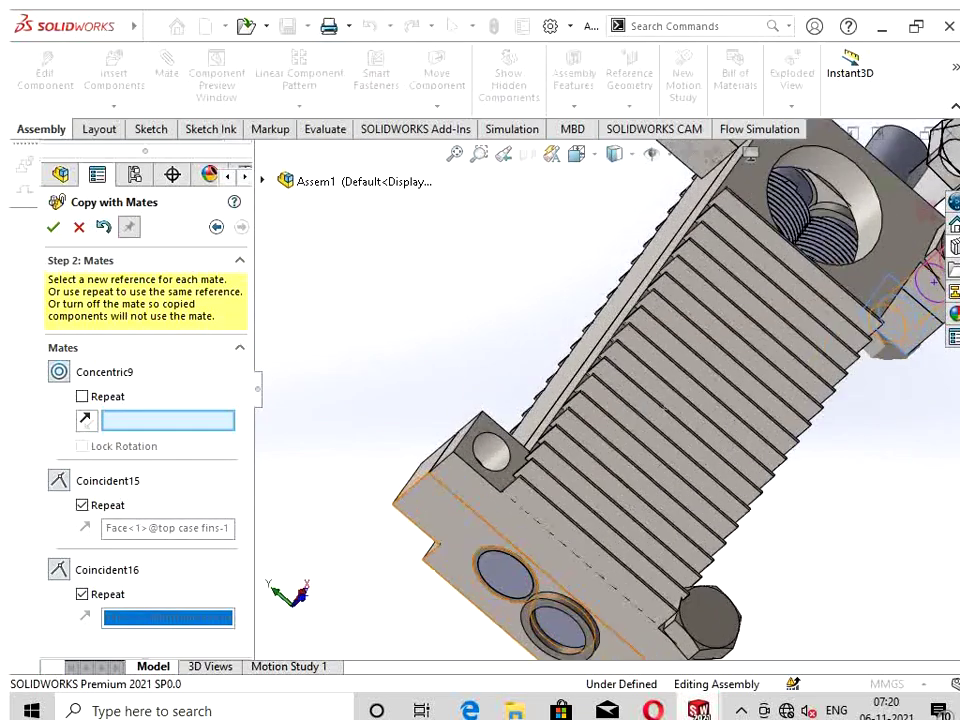
pyautogui.scroll(-2, 470, 465)
pyautogui.click(495, 455)
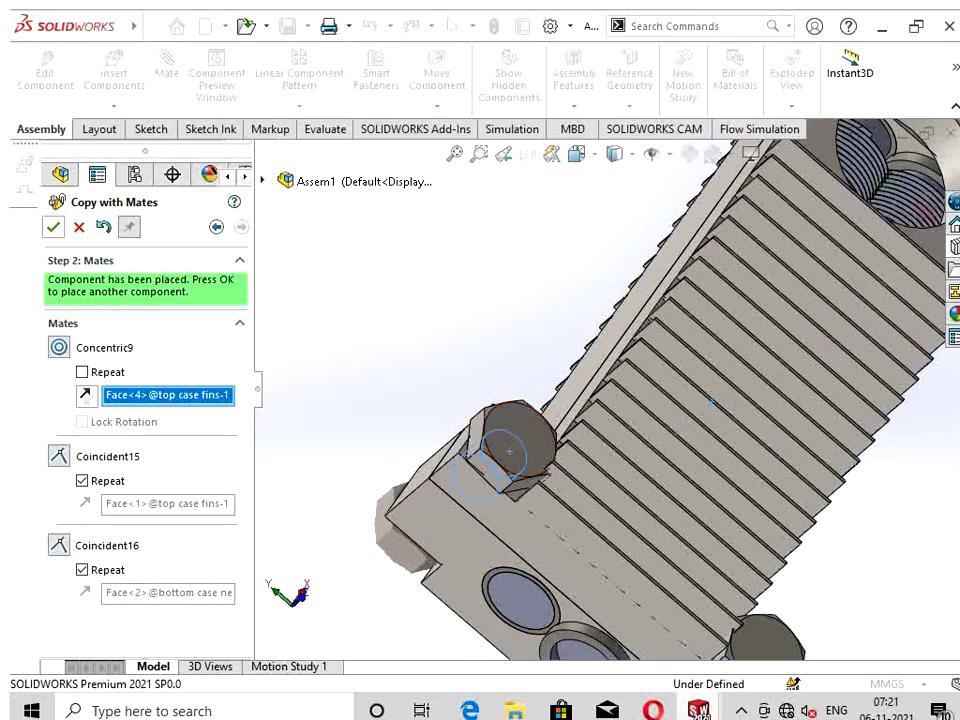
pyautogui.click(509, 452)
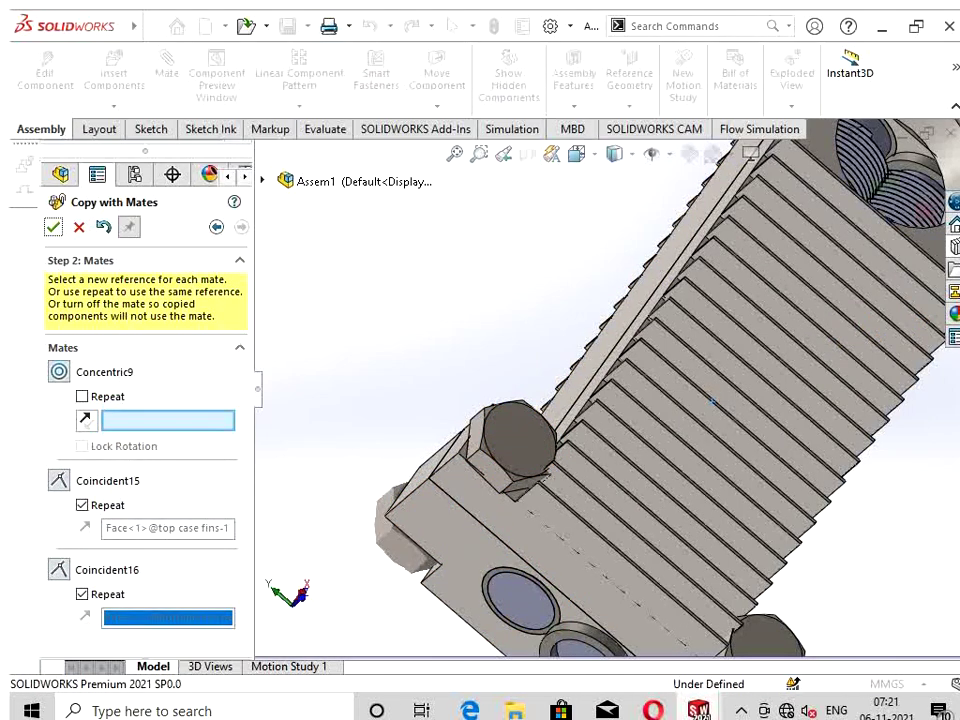
pyautogui.scroll(3, 712, 401)
pyautogui.scroll(-4, 627, 603)
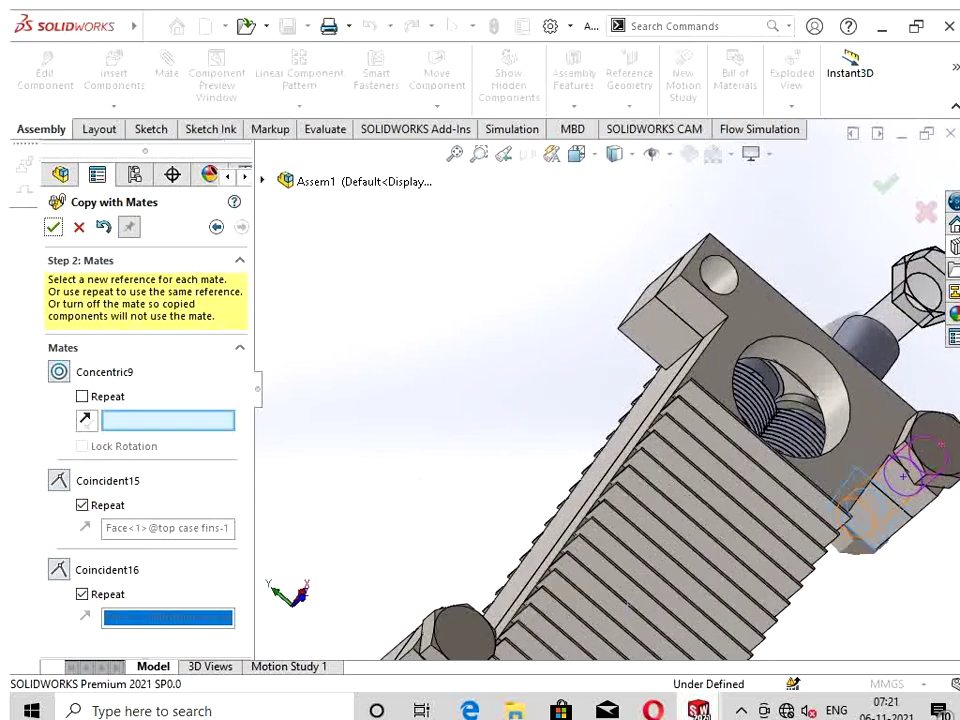
pyautogui.scroll(-2, 697, 240)
pyautogui.click(716, 282)
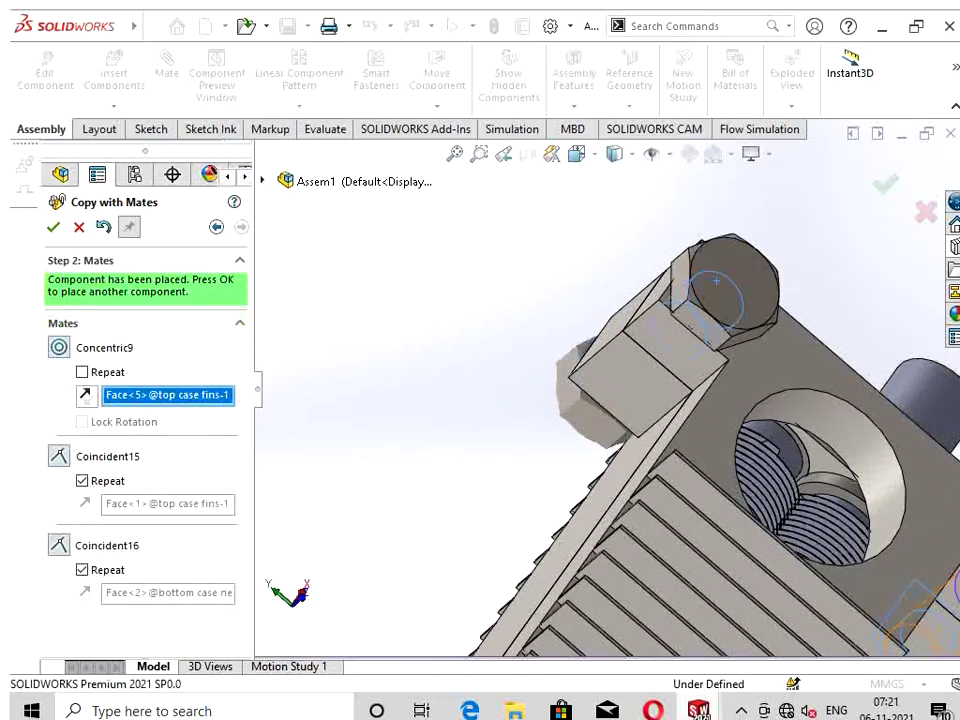
pyautogui.click(53, 227)
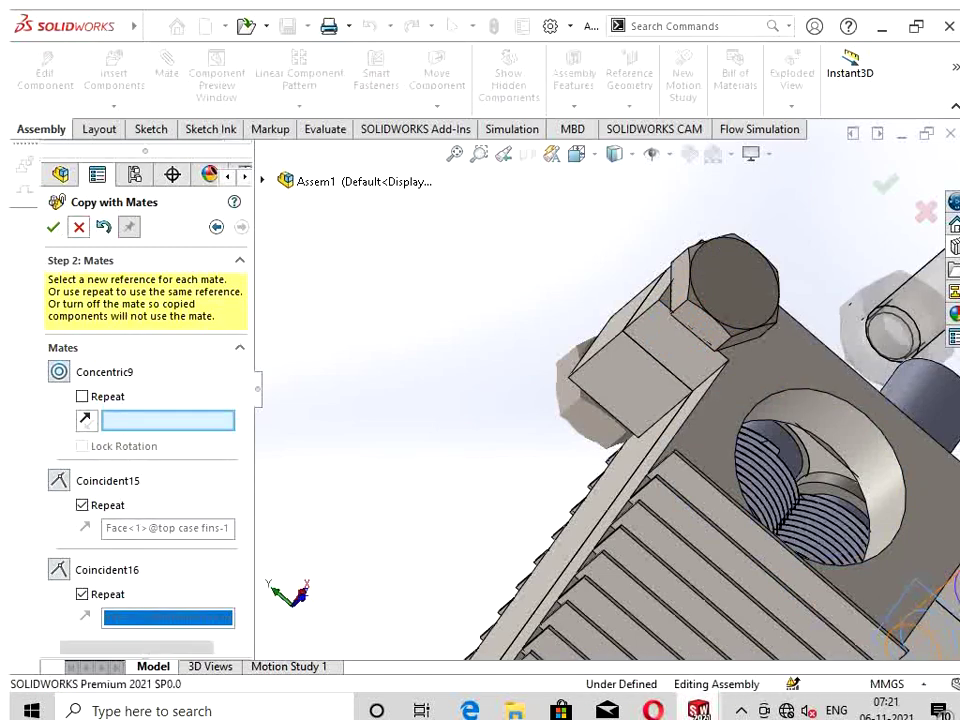
pyautogui.press('Escape')
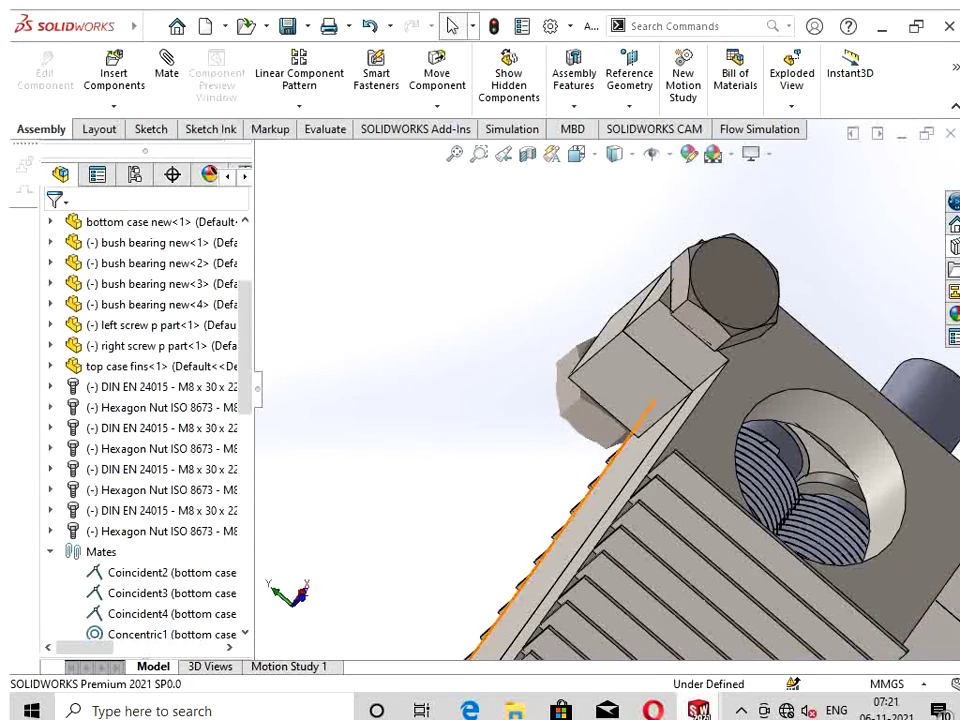
# Step: Zoom and rotate the assembly to inspect the fins from above
pyautogui.scroll(3, 615, 393)
pyautogui.scroll(3, 615, 393)
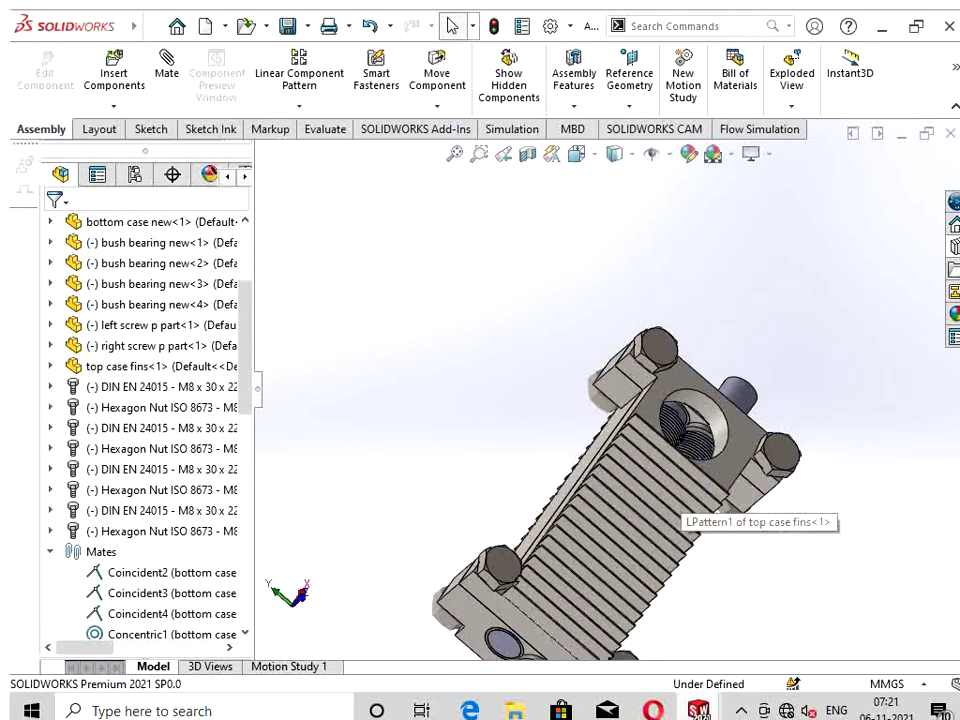
pyautogui.moveTo(676, 514); pyautogui.dragTo(620, 545, button='middle')
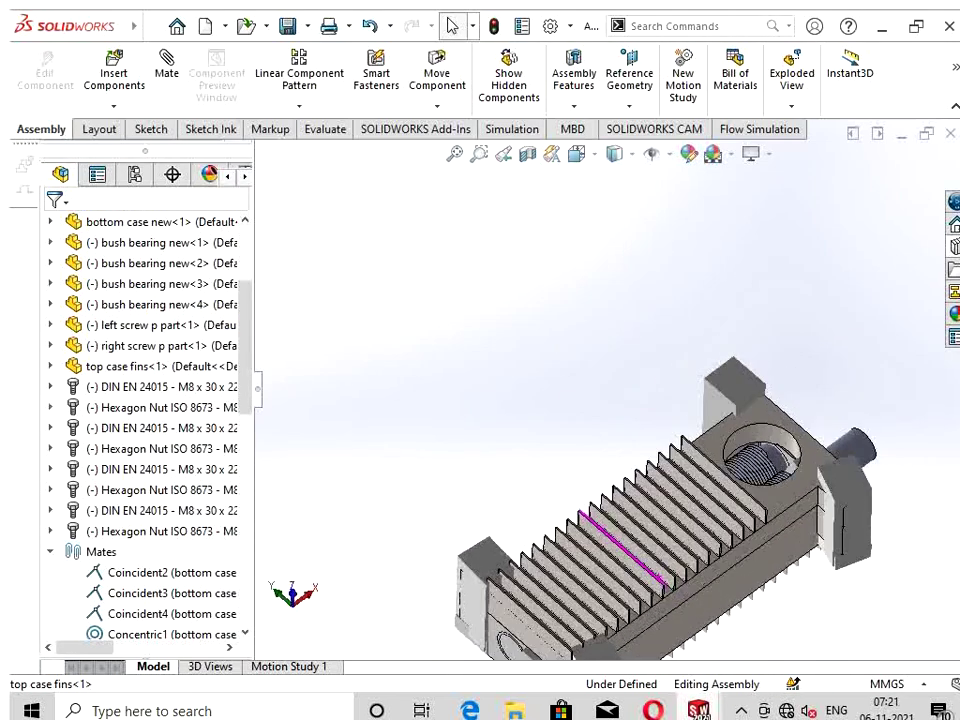
pyautogui.scroll(-2, 720, 460)
pyautogui.scroll(-3, 720, 460)
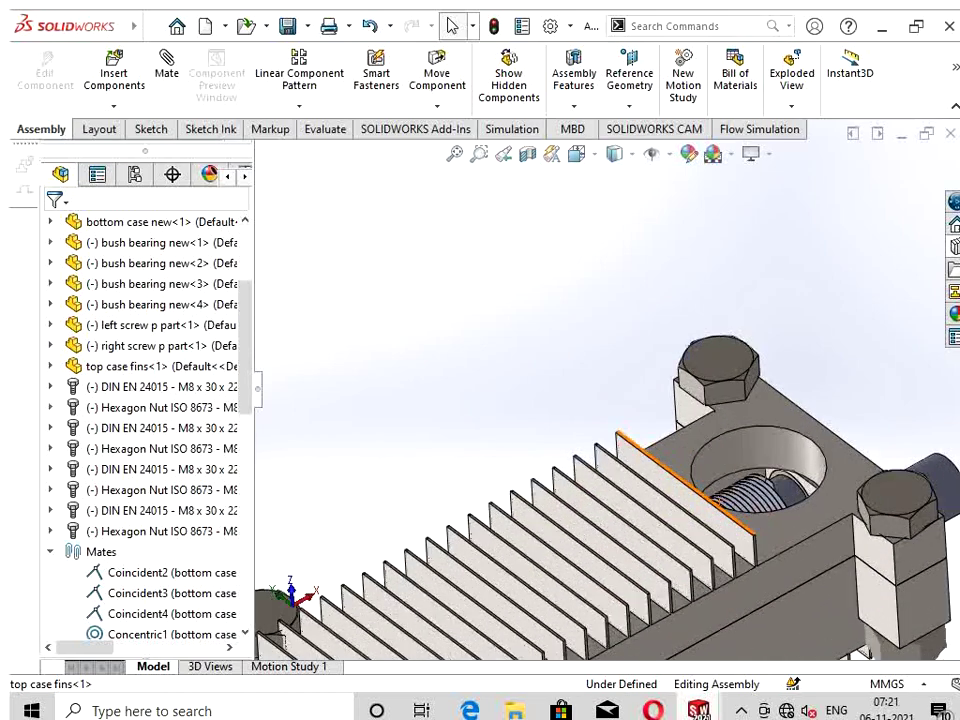
pyautogui.scroll(-2, 785, 555)
pyautogui.scroll(-2, 785, 555)
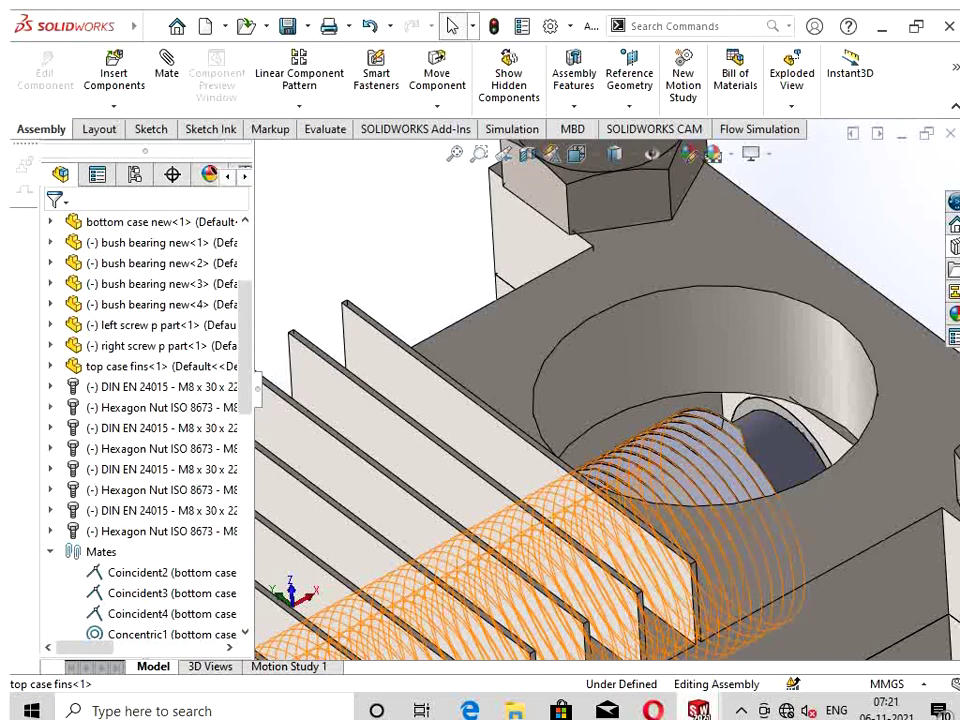
pyautogui.scroll(-2, 785, 555)
pyautogui.scroll(2, 660, 514)
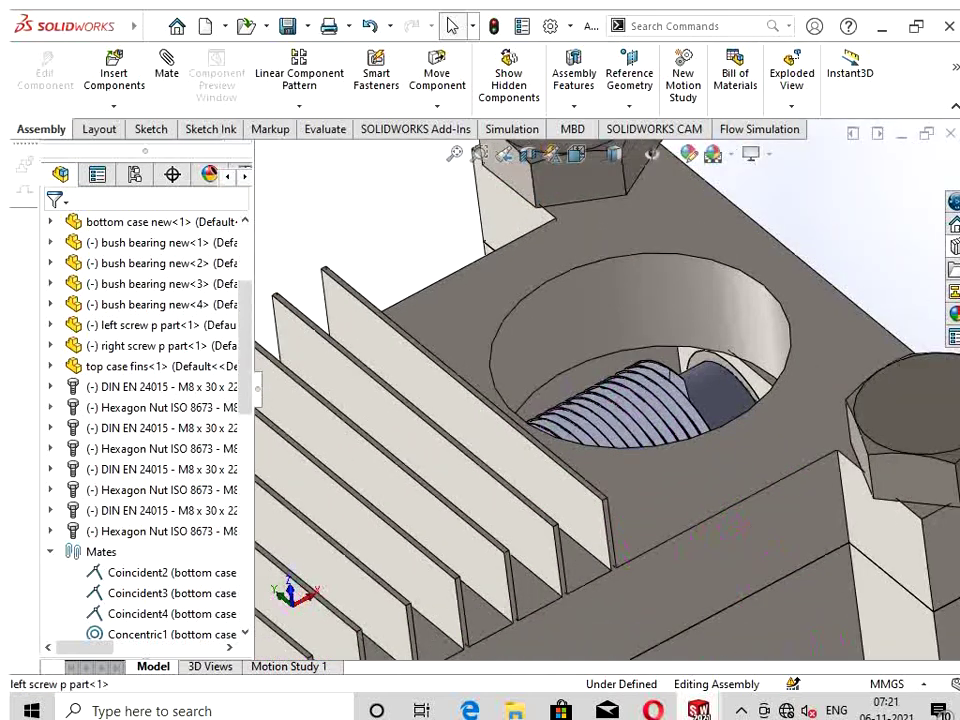
pyautogui.scroll(2, 660, 514)
# Step: Orbit around the housing, then switch the display style to Wireframe
pyautogui.moveTo(660, 514); pyautogui.dragTo(760, 514, button='middle')
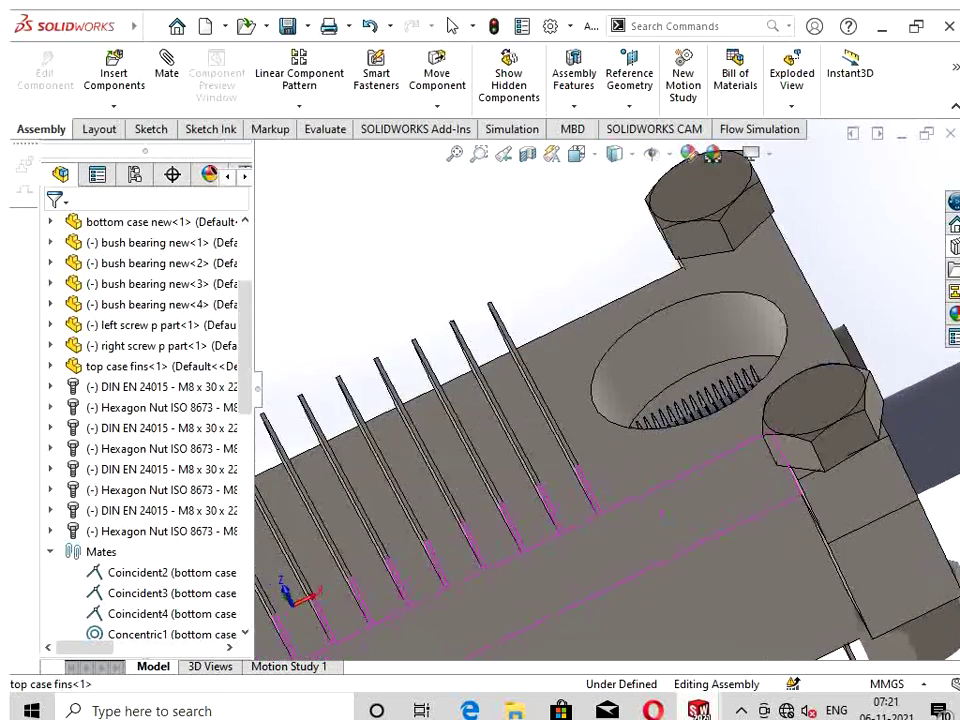
pyautogui.moveTo(660, 514); pyautogui.dragTo(703, 548, button='middle')
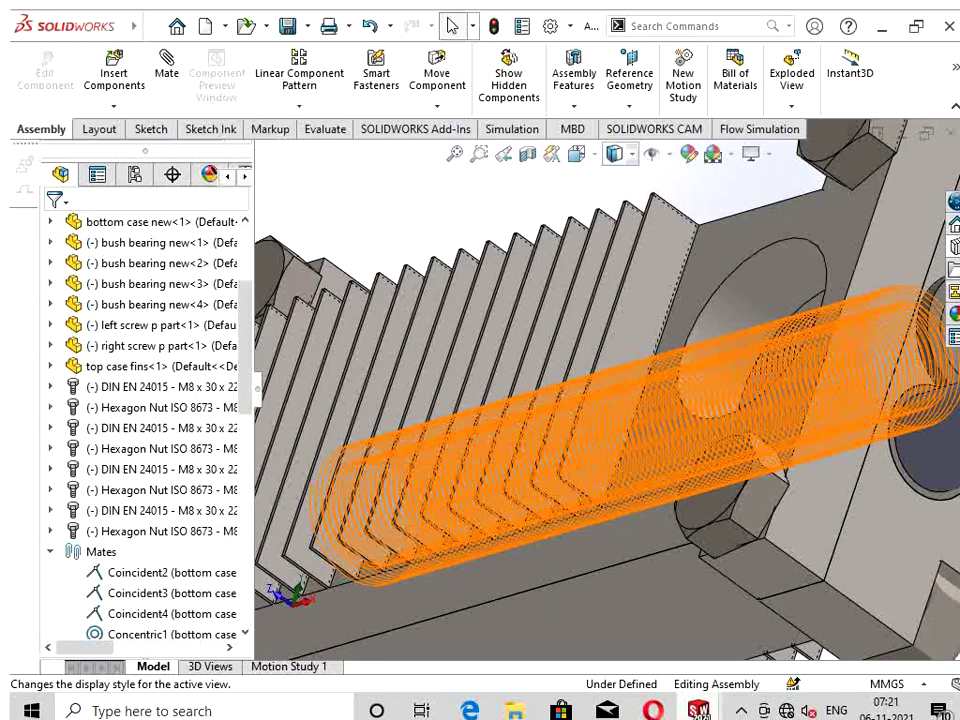
pyautogui.click(615, 153)
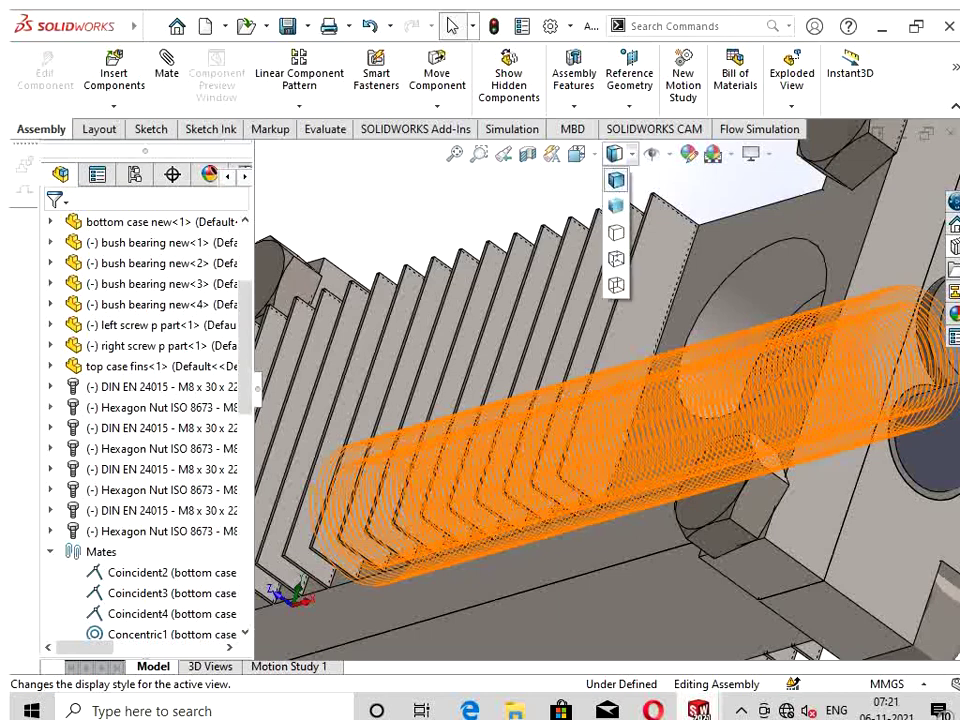
pyautogui.click(615, 284)
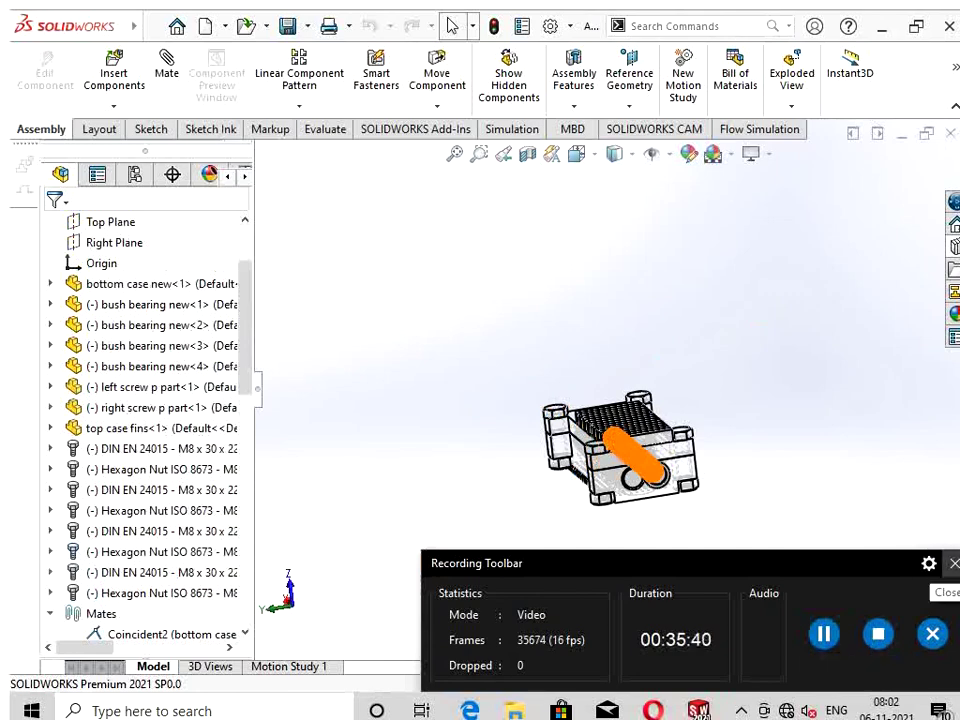
# Step: Suppress one of the hexagon nuts in the FeatureManager tree
pyautogui.click(953, 563)
pyautogui.scroll(-3, 630, 455)
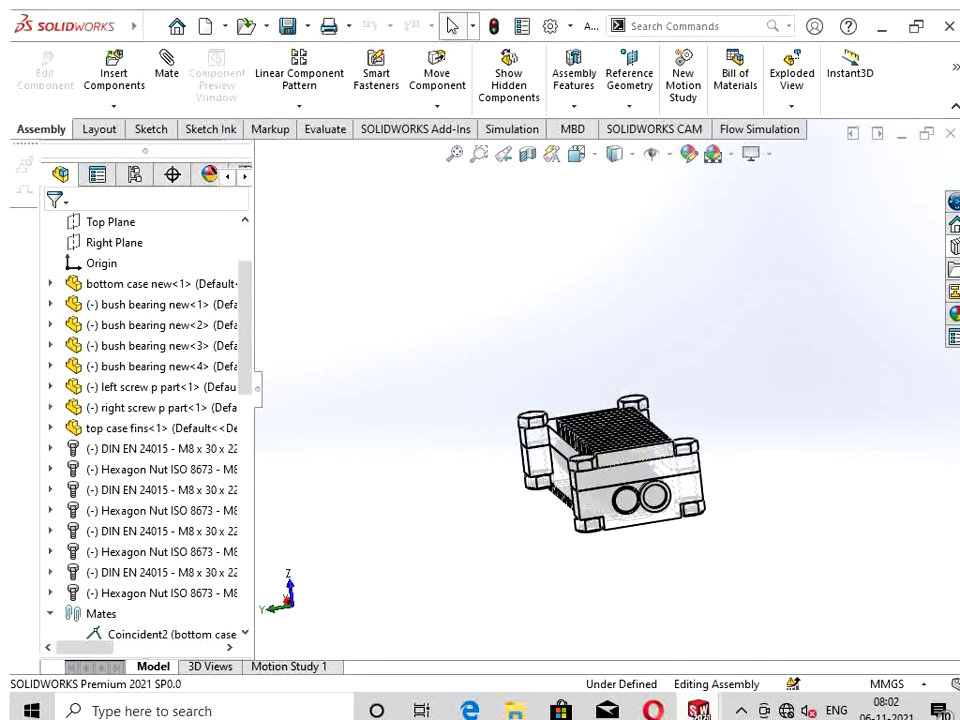
pyautogui.scroll(-1, 659, 448)
pyautogui.scroll(-1, 659, 448)
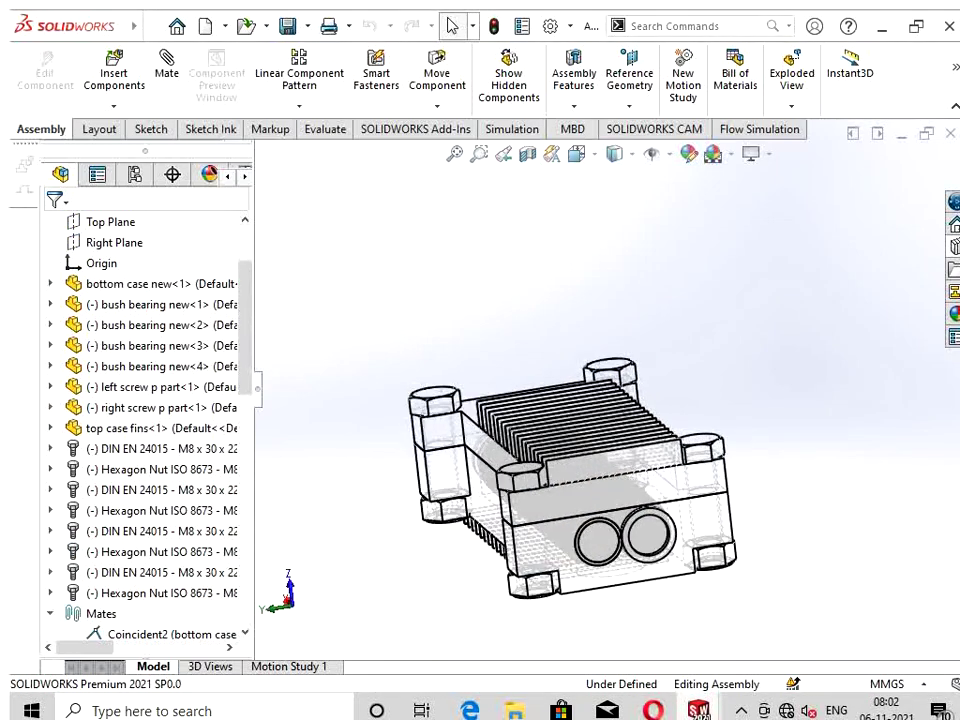
pyautogui.moveTo(270, 450); pyautogui.dragTo(215, 440, button='middle')
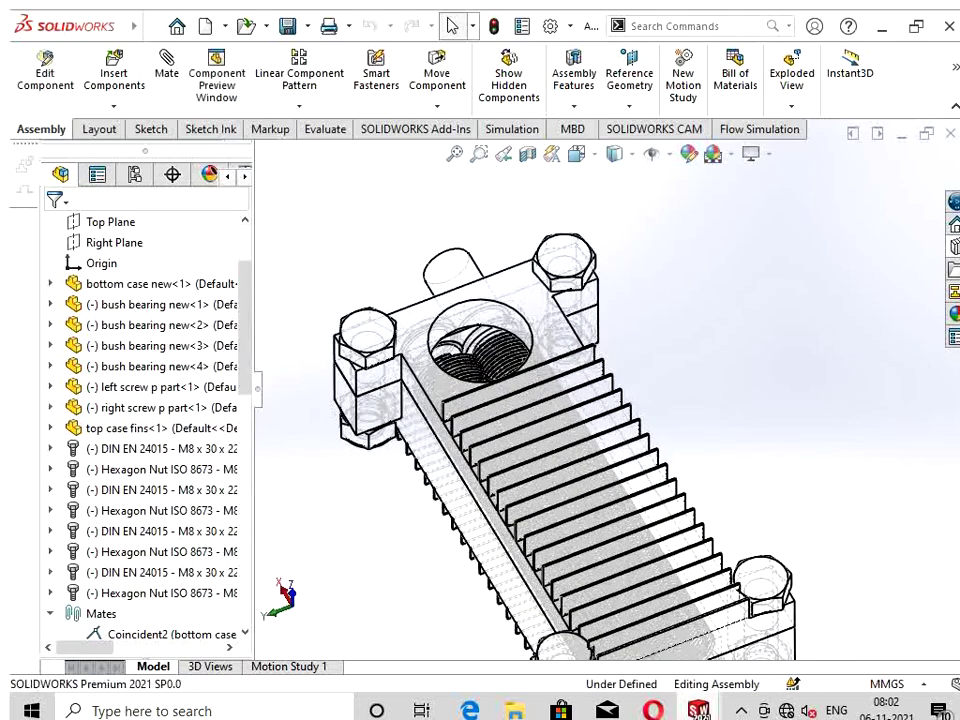
pyautogui.rightClick(548, 222)
pyautogui.click(733, 136)
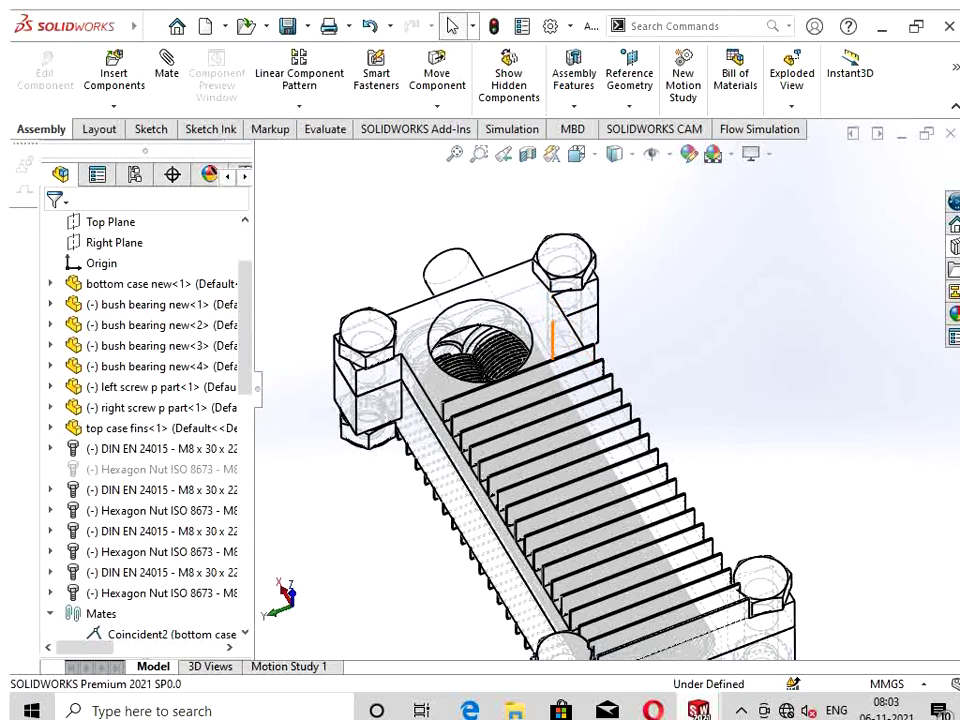
# Step: Suppress the top case fins and select the exposed right screw
pyautogui.rightClick(548, 330)
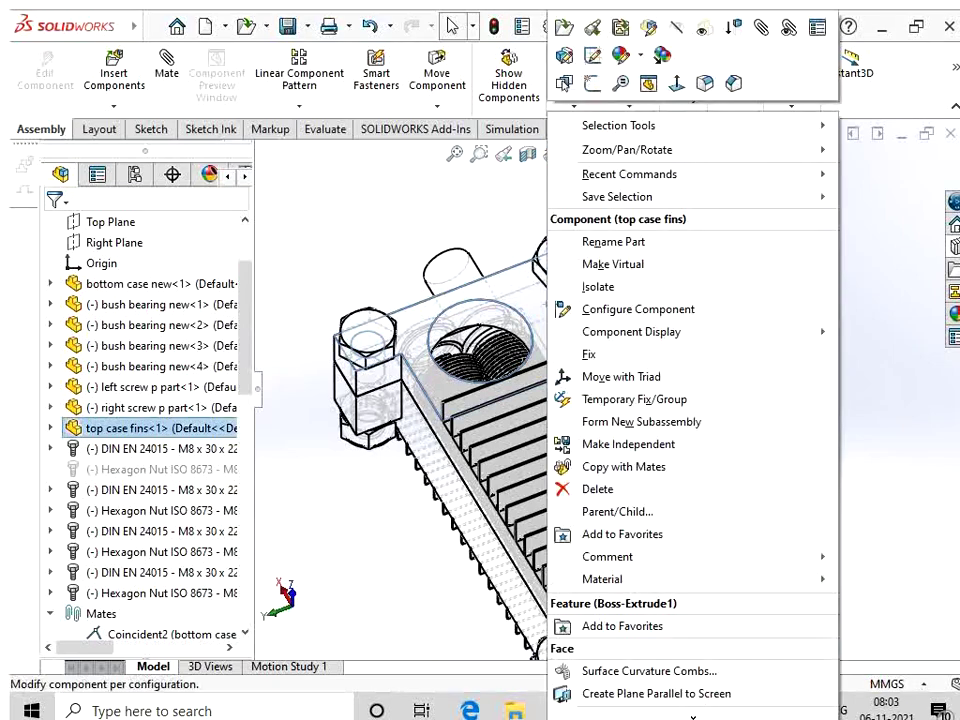
pyautogui.click(733, 28)
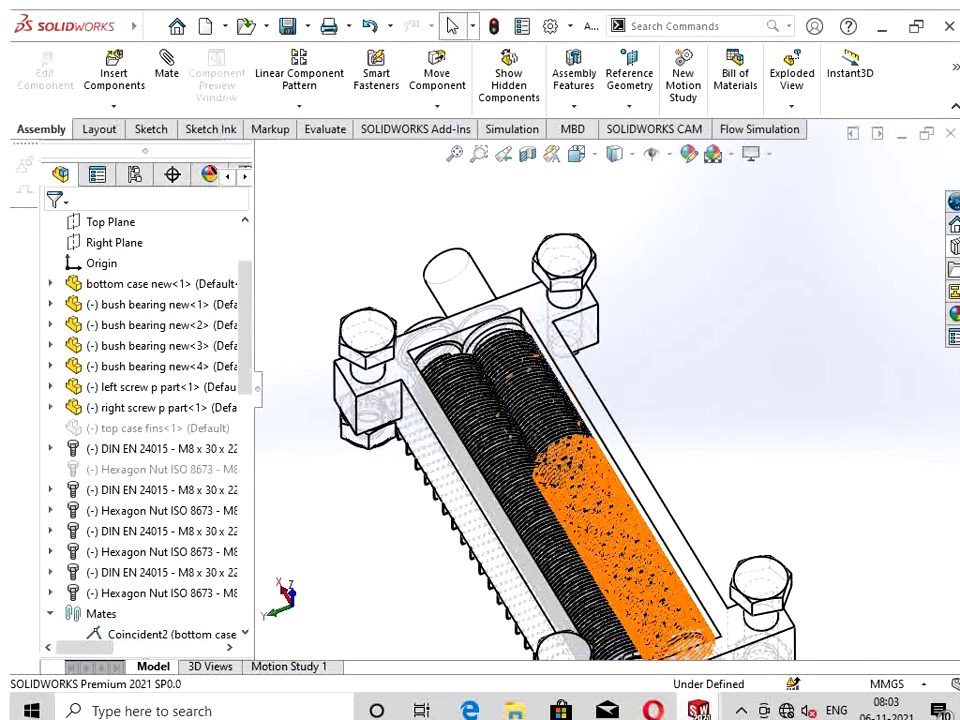
pyautogui.scroll(-1, 502, 352)
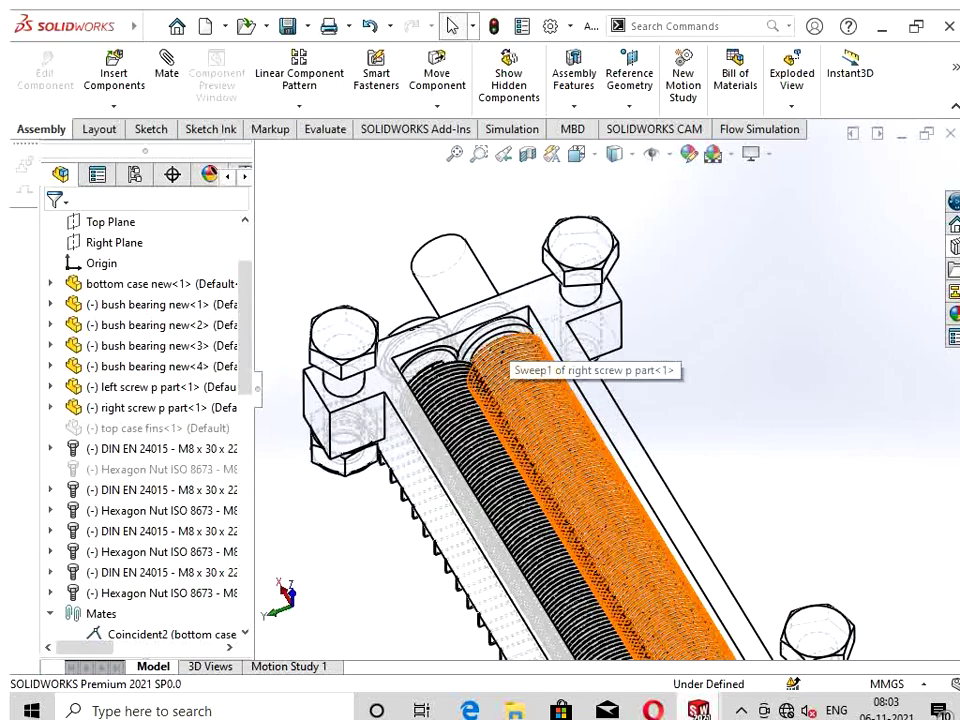
pyautogui.scroll(-1, 502, 352)
pyautogui.scroll(-1, 502, 352)
pyautogui.scroll(-1, 502, 352)
pyautogui.click(503, 355)
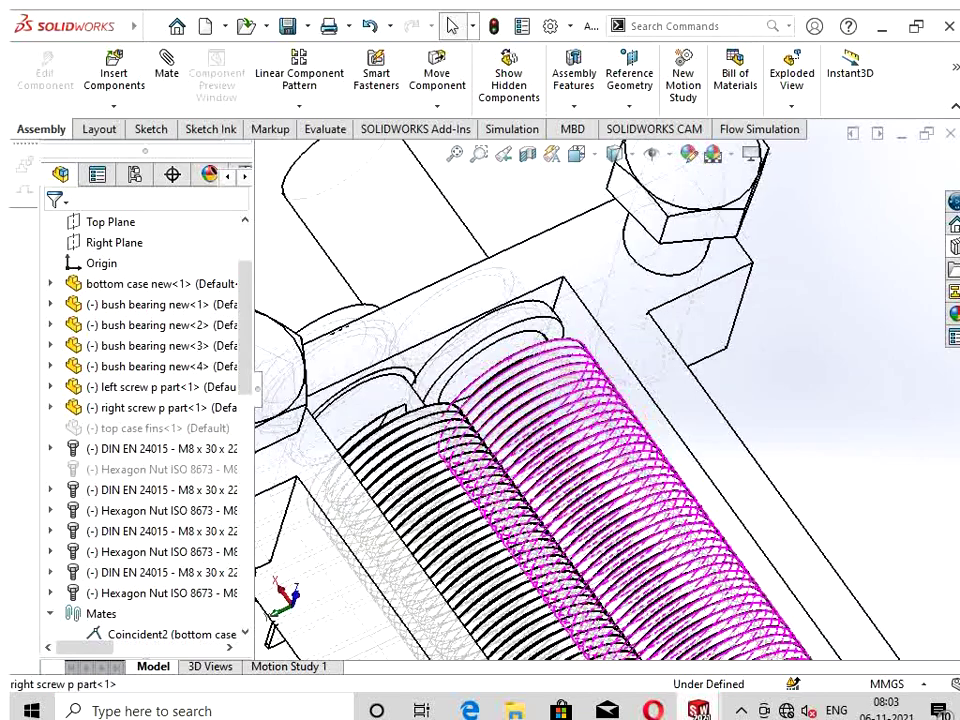
pyautogui.moveTo(503, 355); pyautogui.dragTo(540, 330, button='middle')
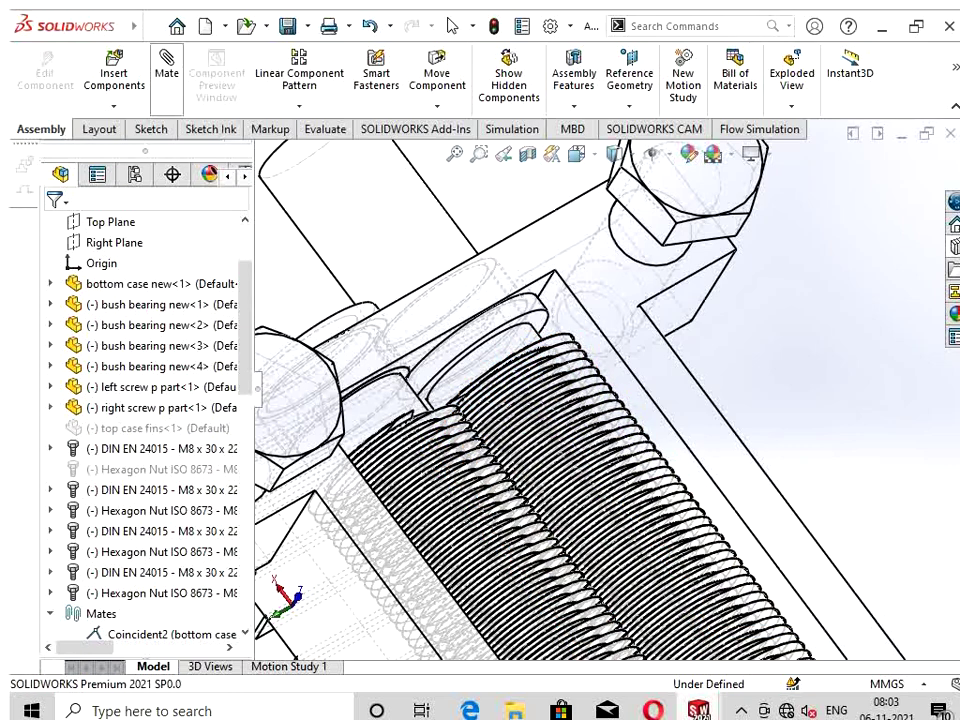
# Step: Start a Mate and choose the Gear type from the Mechanical mates
pyautogui.click(166, 70)
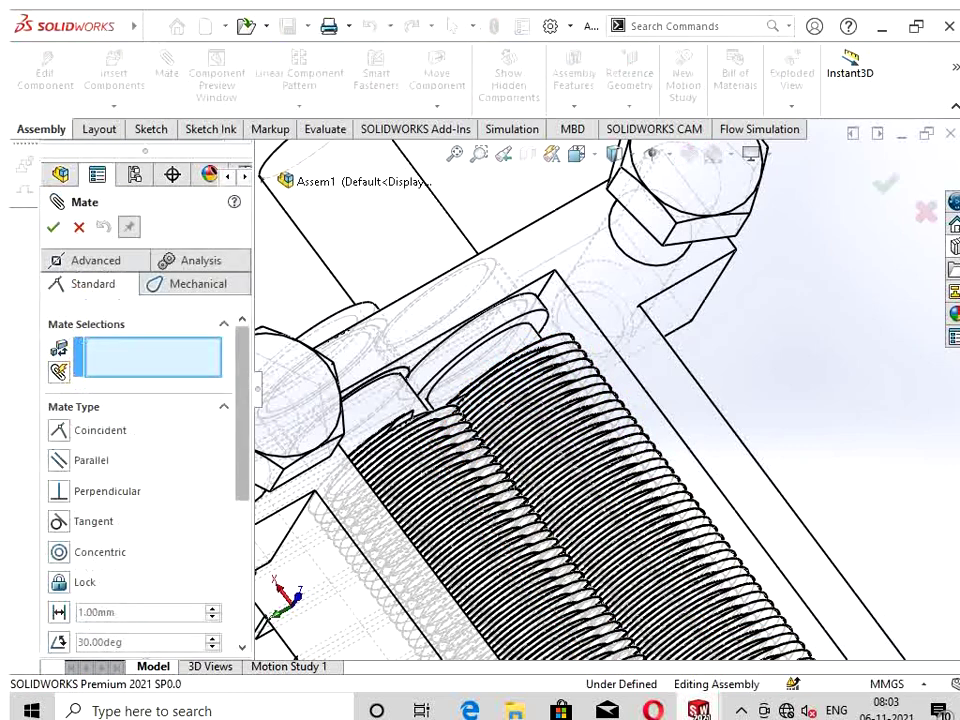
pyautogui.scroll(-3, 140, 450)
pyautogui.scroll(-3, 140, 450)
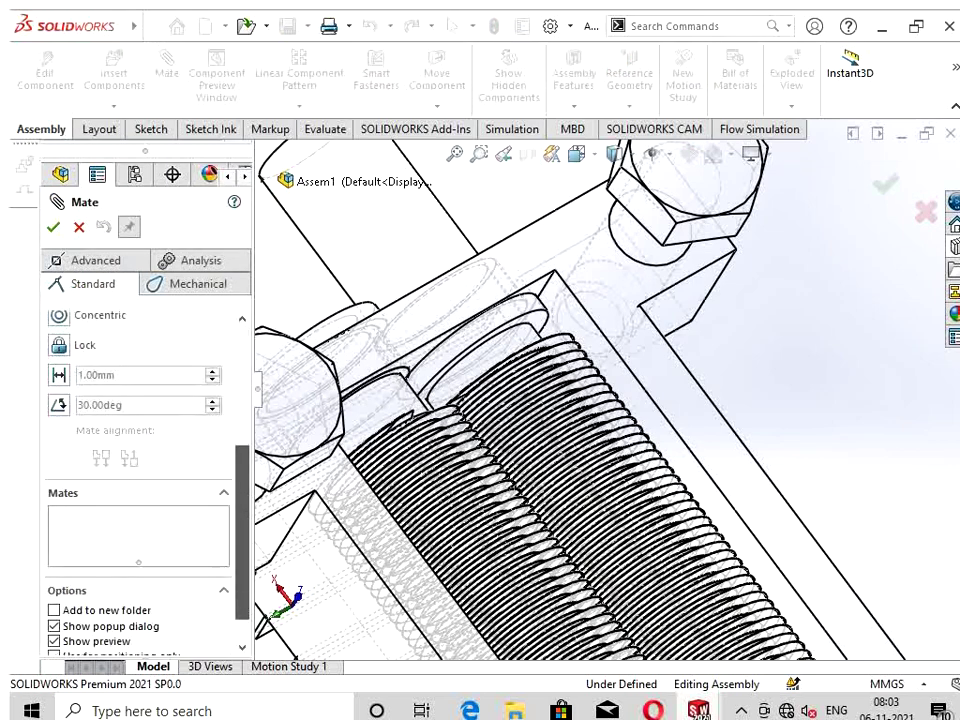
pyautogui.scroll(1, 140, 450)
pyautogui.scroll(2, 140, 450)
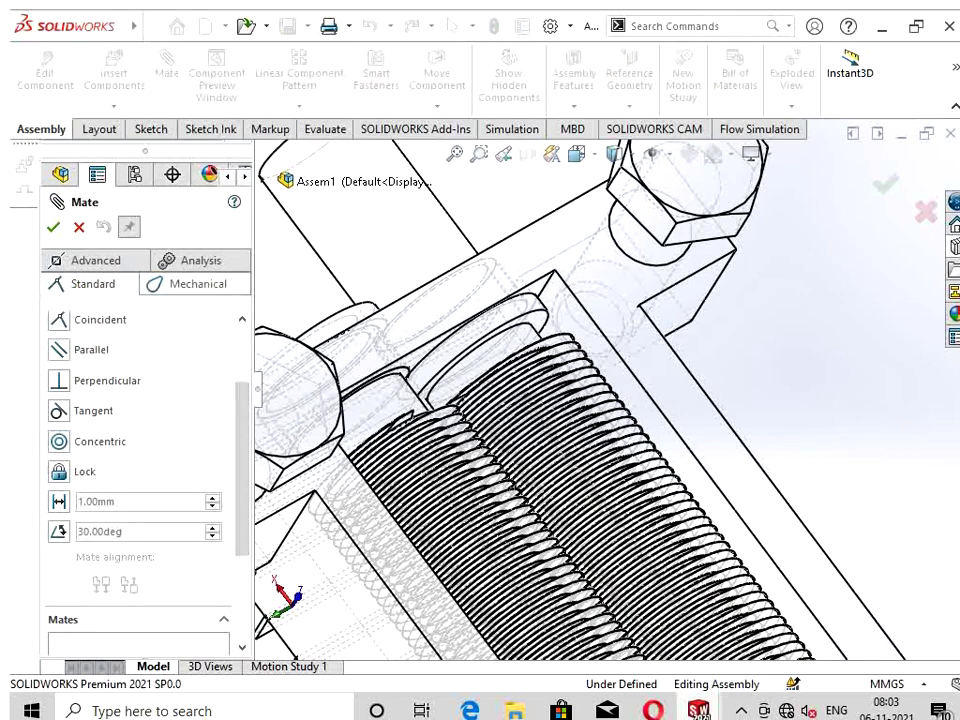
pyautogui.click(197, 284)
pyautogui.click(85, 403)
# Step: Zoom in close on the right screw's threads in the wireframe view
pyautogui.scroll(1, 140, 450)
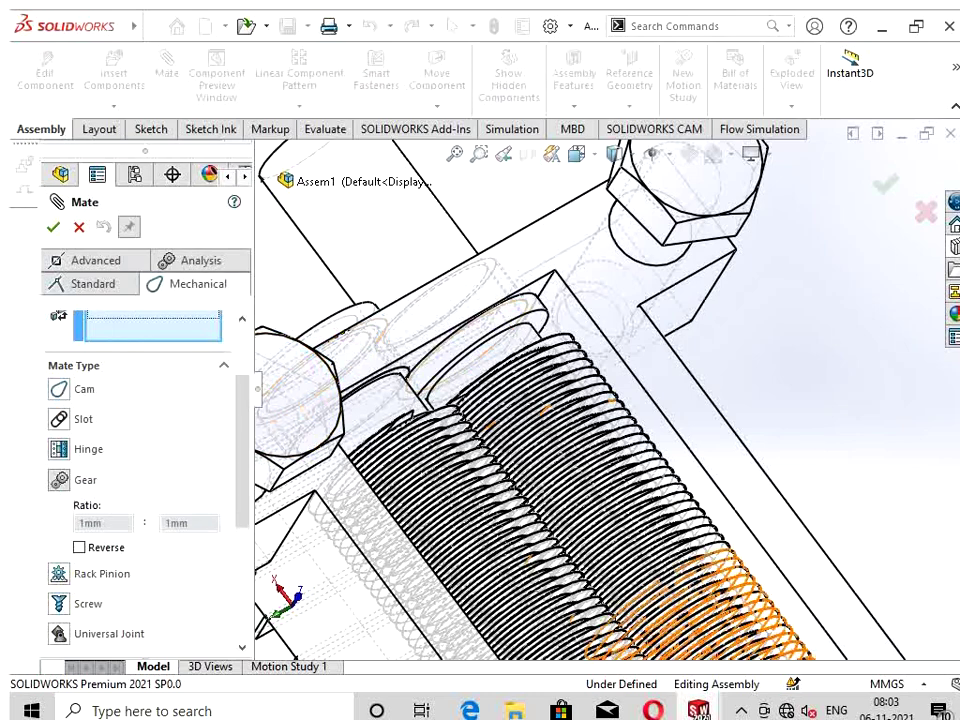
pyautogui.scroll(-2, 532, 395)
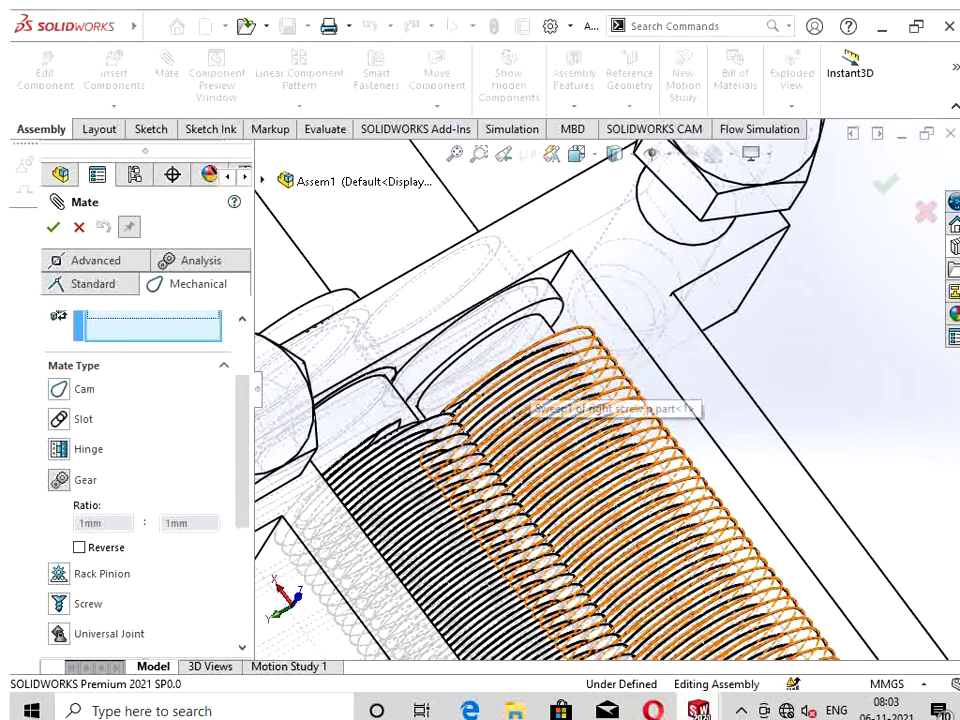
pyautogui.scroll(-2, 532, 395)
pyautogui.scroll(-2, 532, 395)
pyautogui.scroll(-2, 532, 395)
pyautogui.scroll(-2, 532, 395)
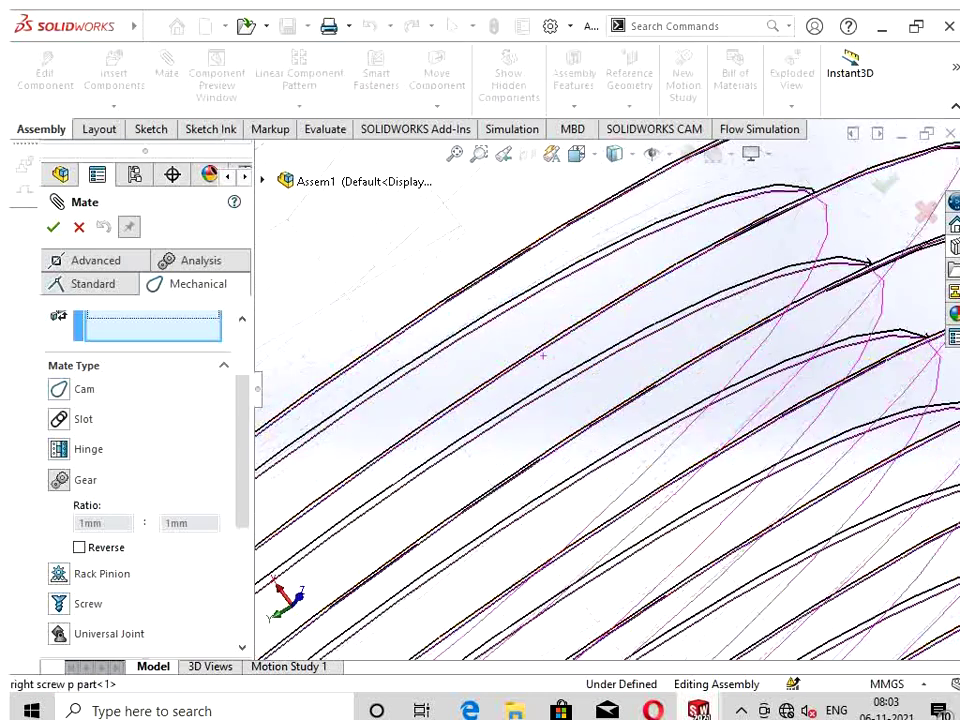
pyautogui.scroll(-2, 532, 395)
pyautogui.scroll(-1, 532, 395)
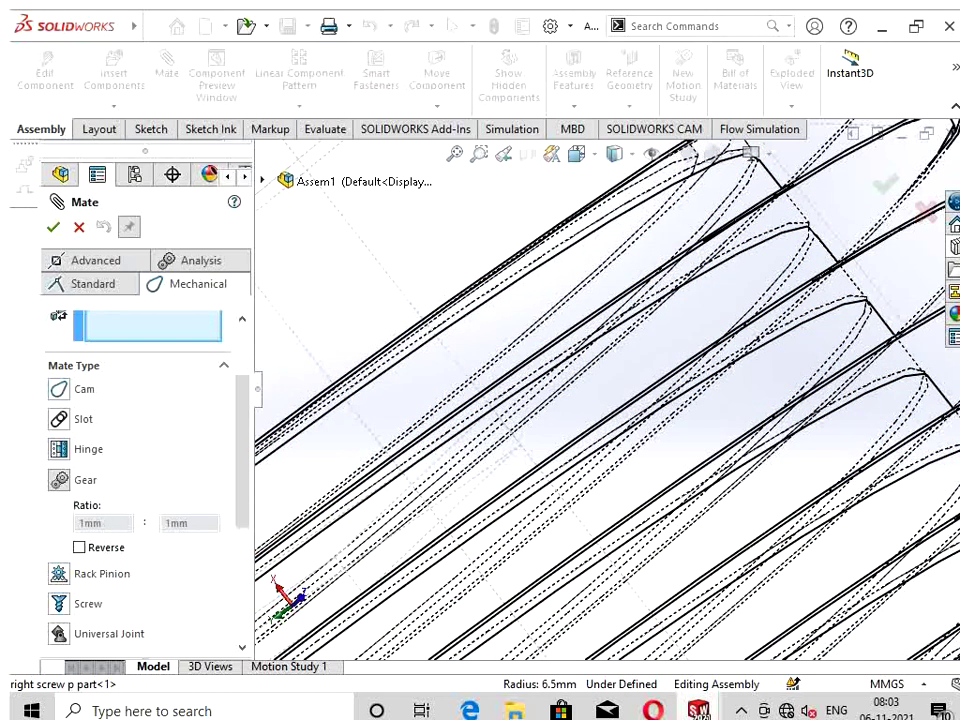
pyautogui.scroll(2, 607, 400)
pyautogui.scroll(2, 607, 400)
pyautogui.scroll(2, 607, 400)
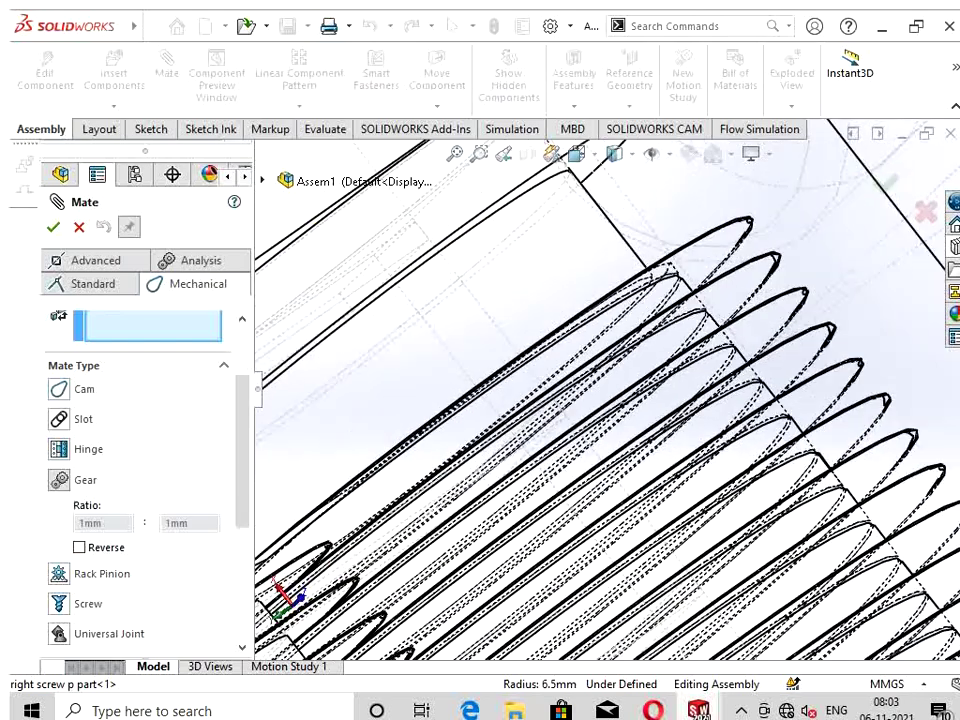
pyautogui.scroll(2, 607, 400)
pyautogui.scroll(2, 607, 400)
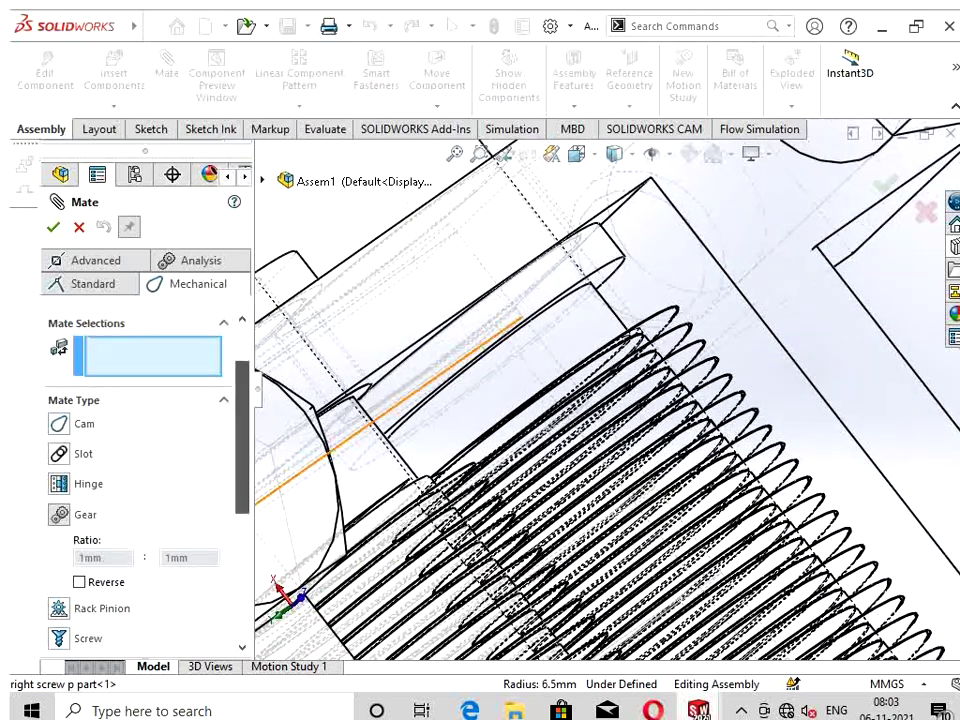
pyautogui.scroll(-2, 528, 463)
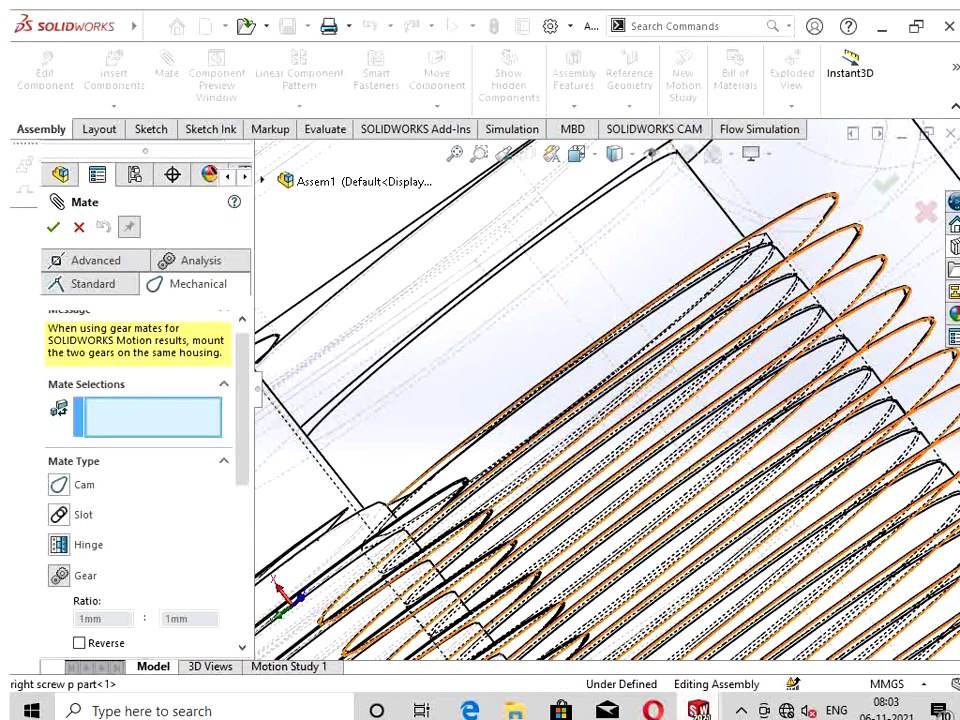
pyautogui.scroll(-2, 528, 463)
pyautogui.scroll(1, 528, 463)
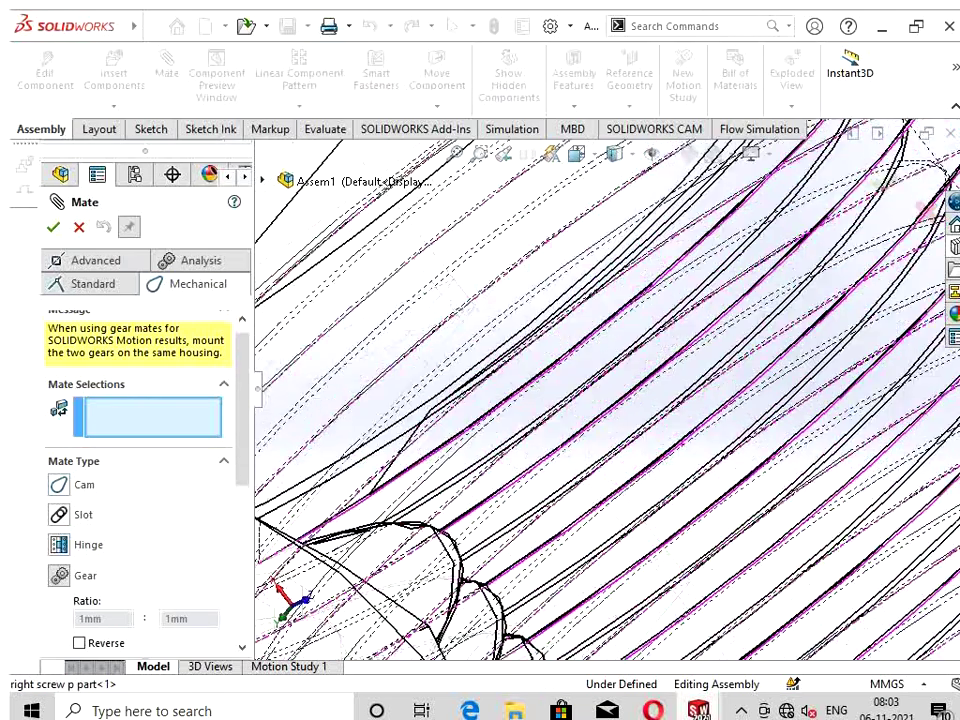
pyautogui.scroll(-1, 528, 463)
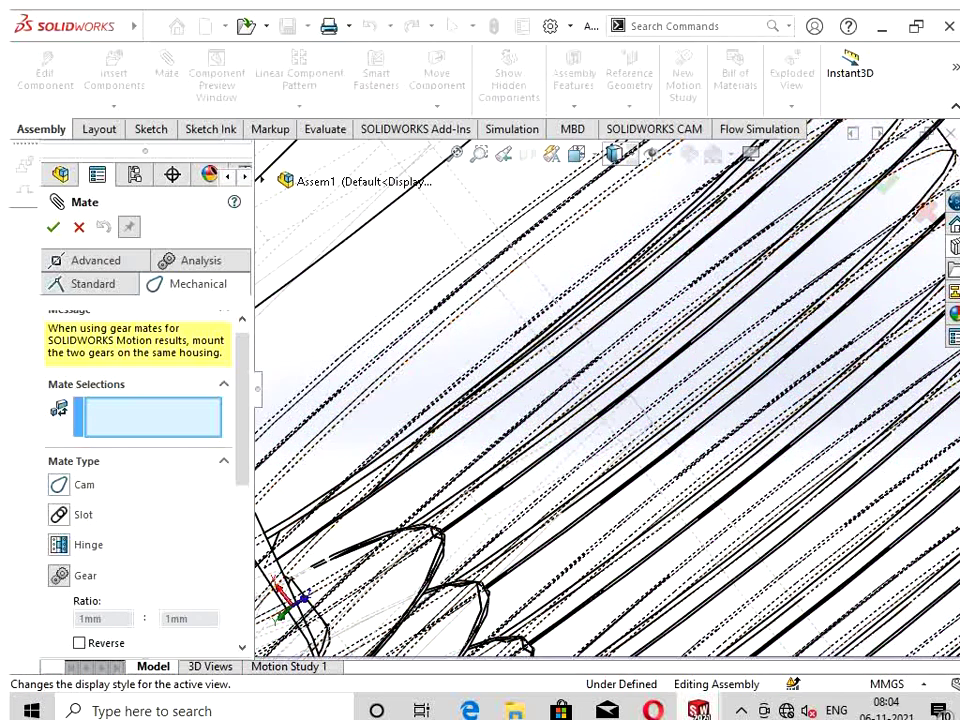
# Step: Switch the display style to Shaded With Edges and zoom in on the screws
pyautogui.click(614, 153)
pyautogui.click(615, 180)
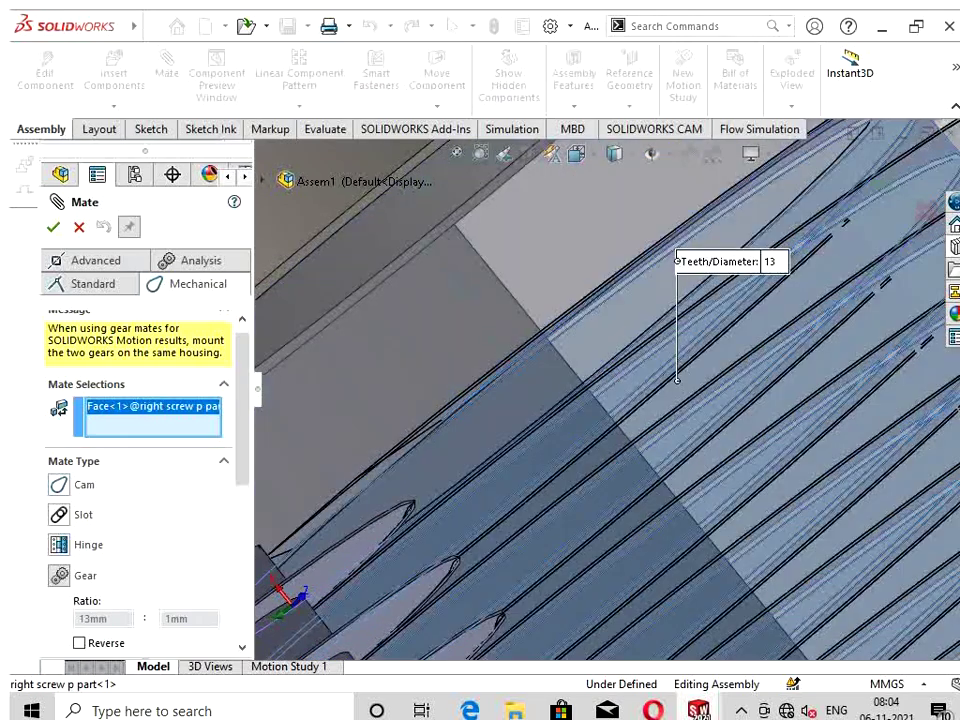
pyautogui.scroll(2, 600, 400)
pyautogui.scroll(2, 600, 400)
pyautogui.scroll(2, 600, 400)
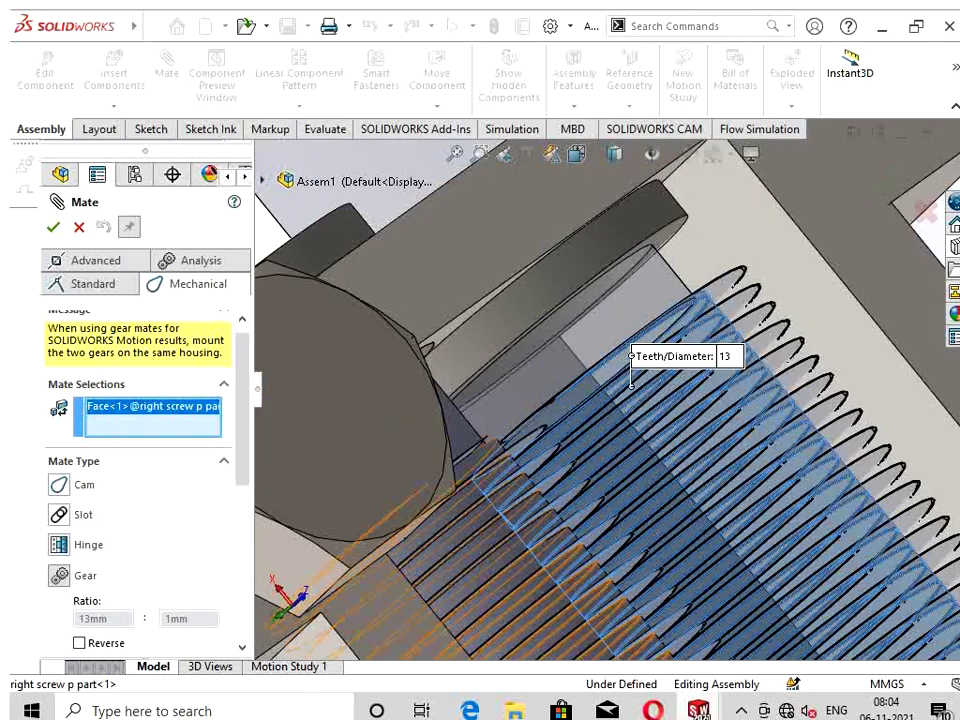
pyautogui.scroll(-3, 480, 566)
pyautogui.scroll(-2, 480, 568)
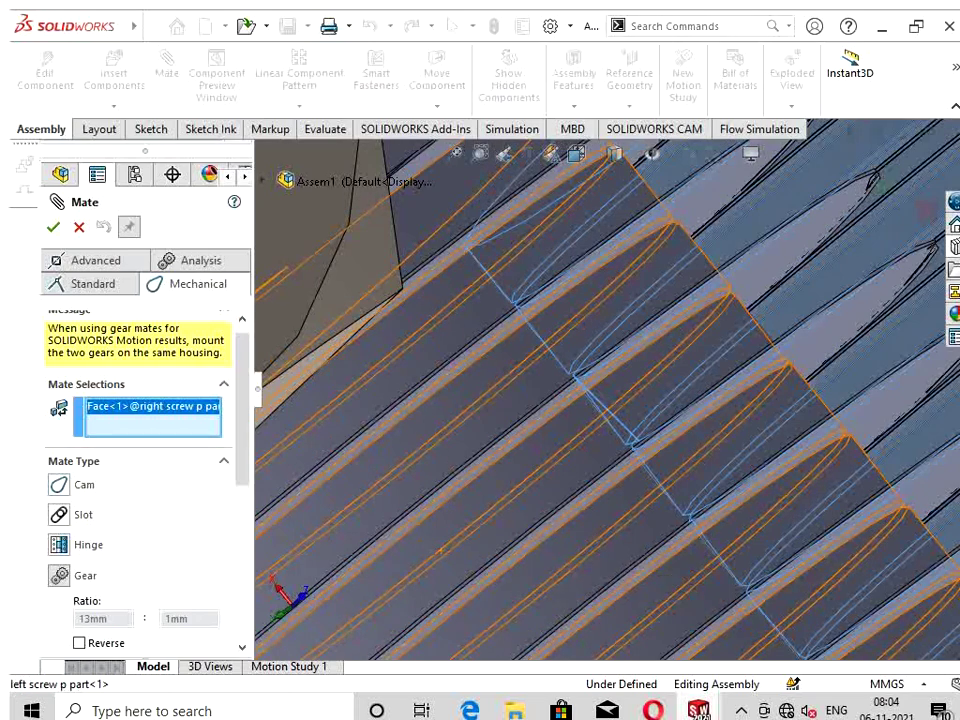
# Step: Add a 13mm:13mm gear mate between the right and left screw faces and close the Mate PropertyManager
pyautogui.click(495, 534)
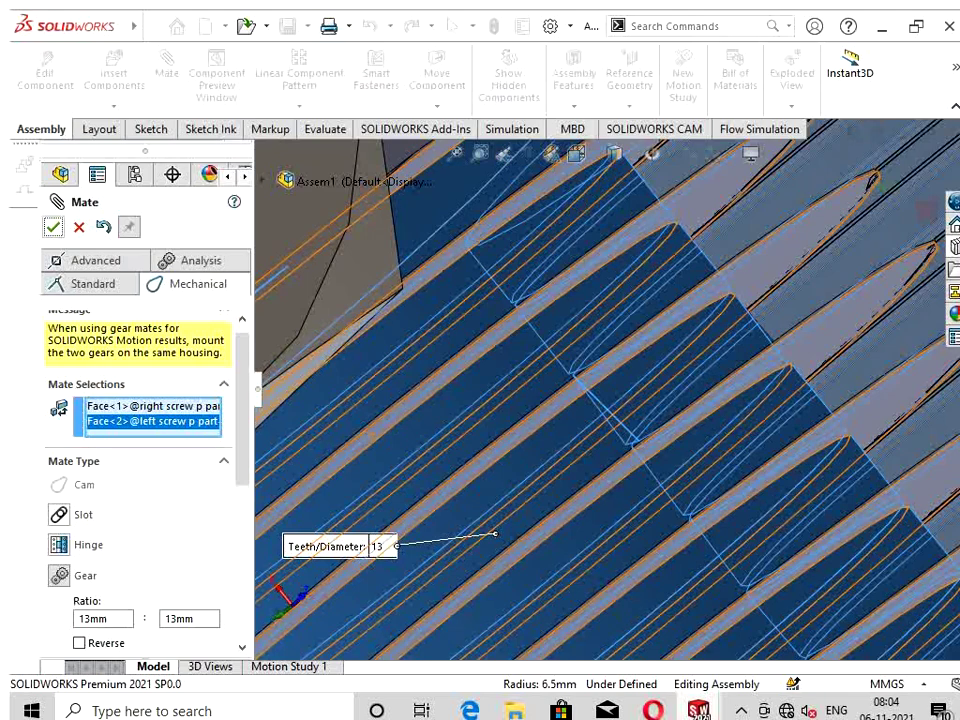
pyautogui.press('Return')
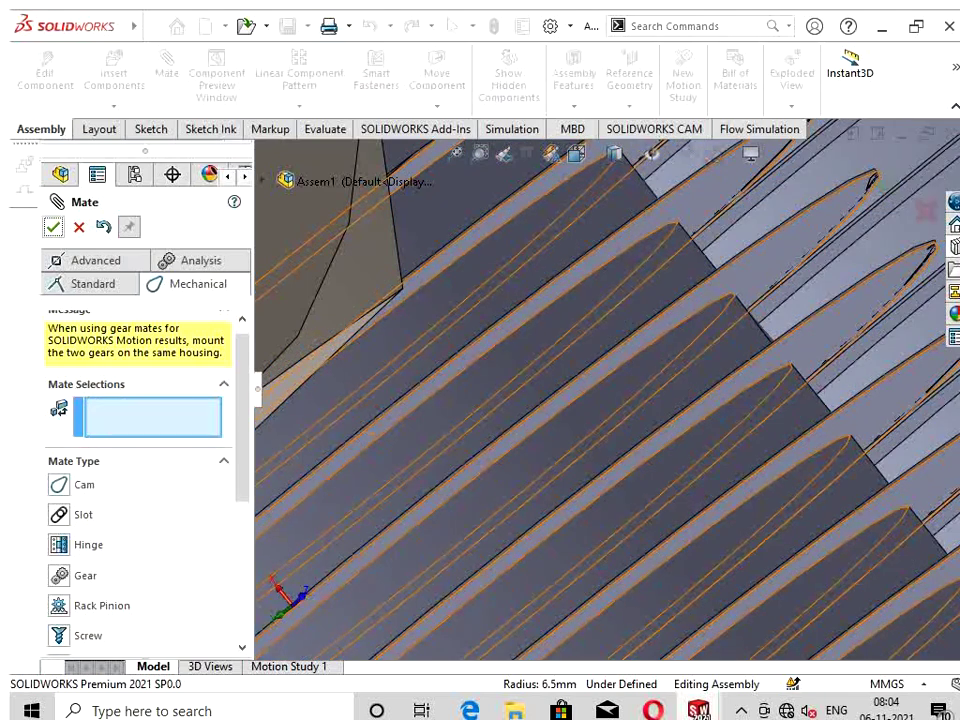
pyautogui.scroll(2, 600, 400)
pyautogui.scroll(2, 600, 400)
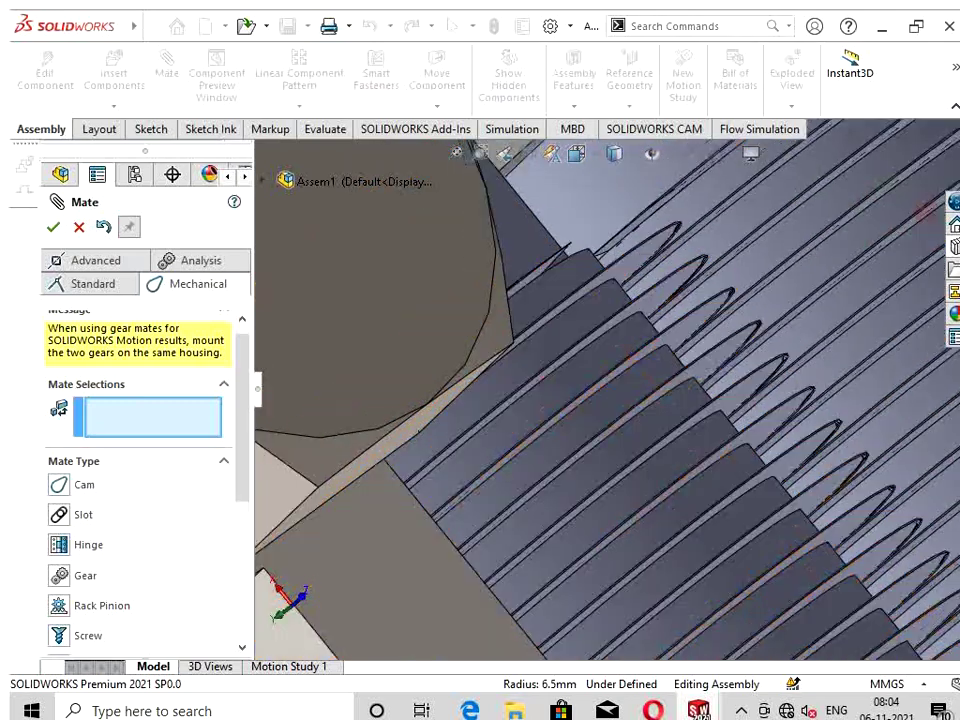
pyautogui.scroll(2, 600, 400)
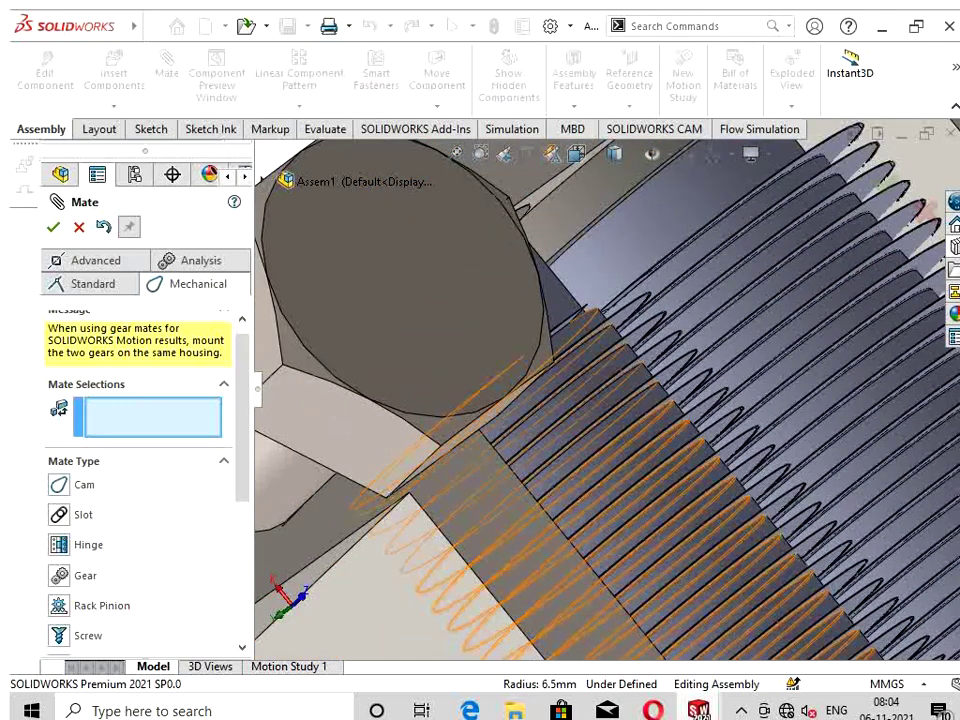
pyautogui.press('Escape')
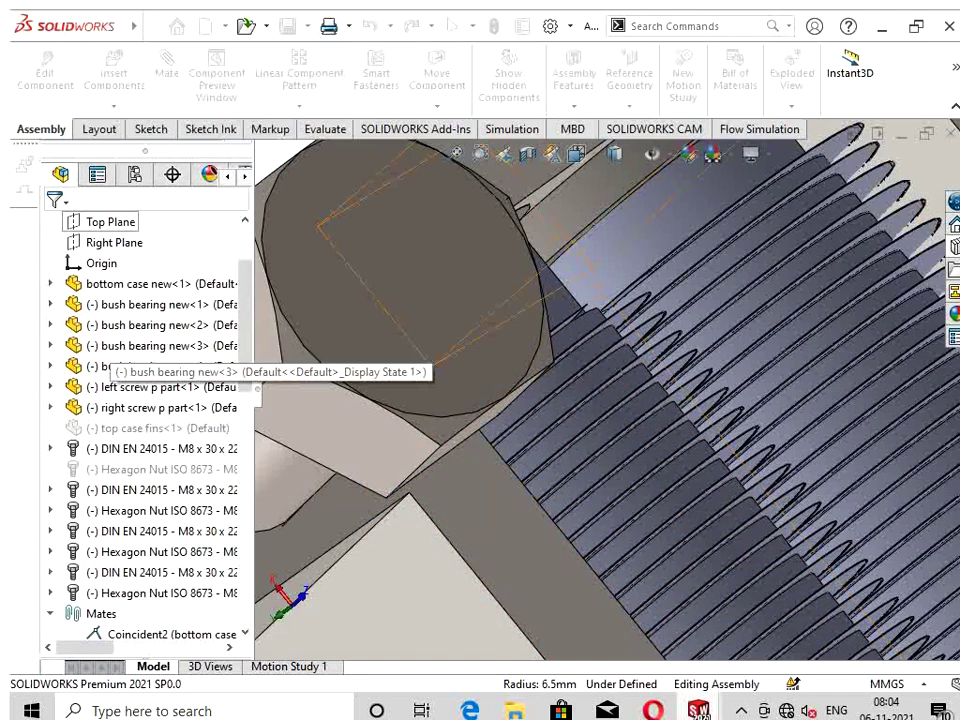
# Step: Select the left screw part in the feature tree
pyautogui.click(160, 387)
pyautogui.scroll(3, 160, 387)
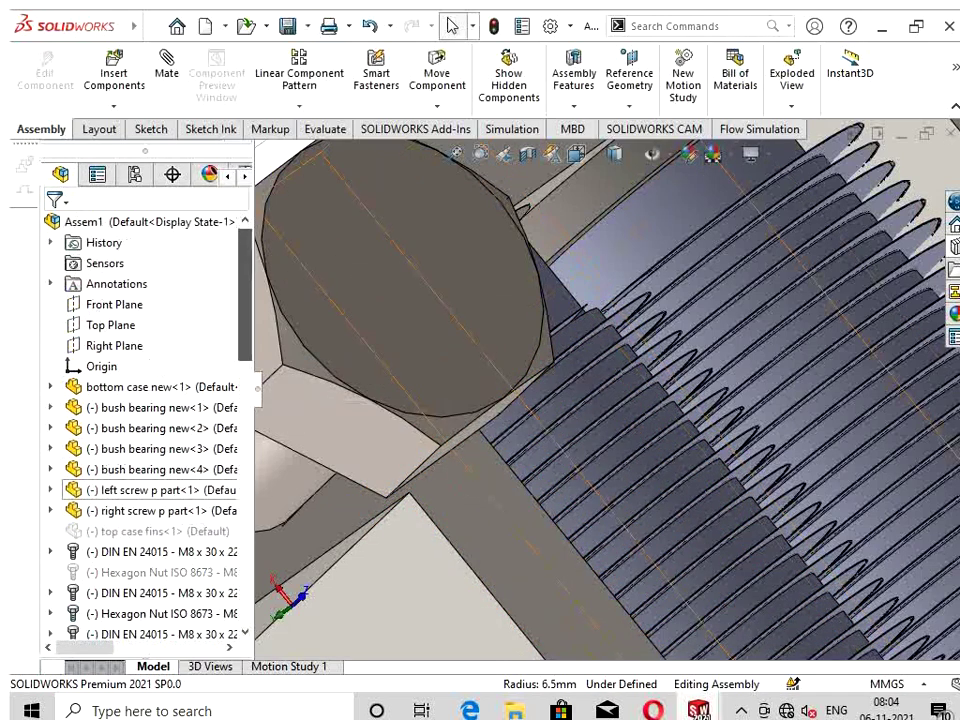
pyautogui.scroll(-3, 150, 400)
pyautogui.scroll(-3, 150, 400)
pyautogui.scroll(2, 150, 400)
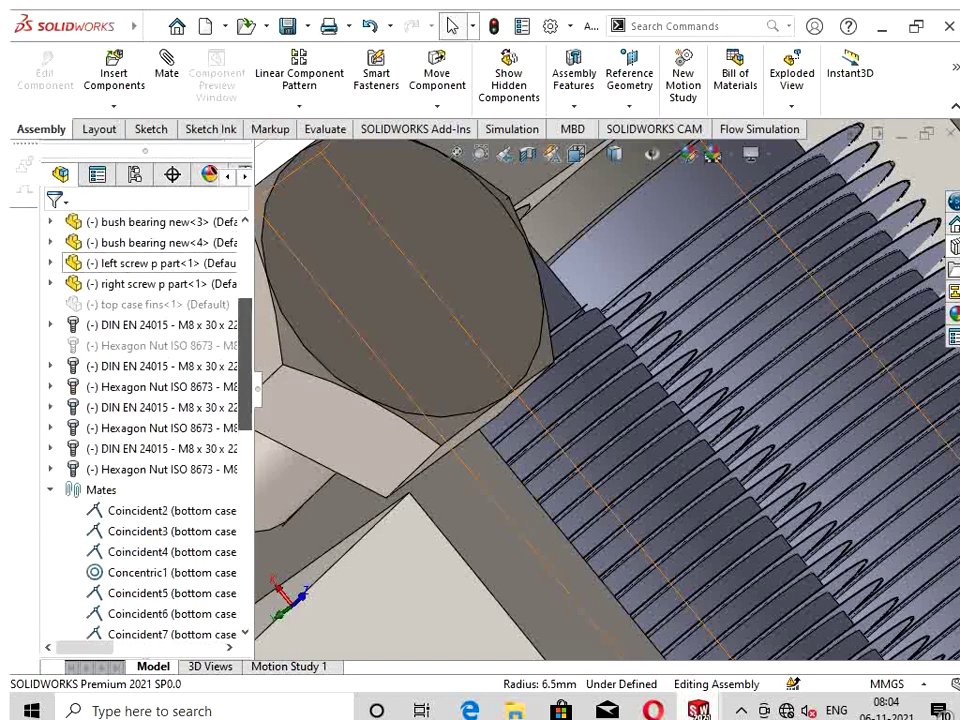
pyautogui.scroll(1, 150, 400)
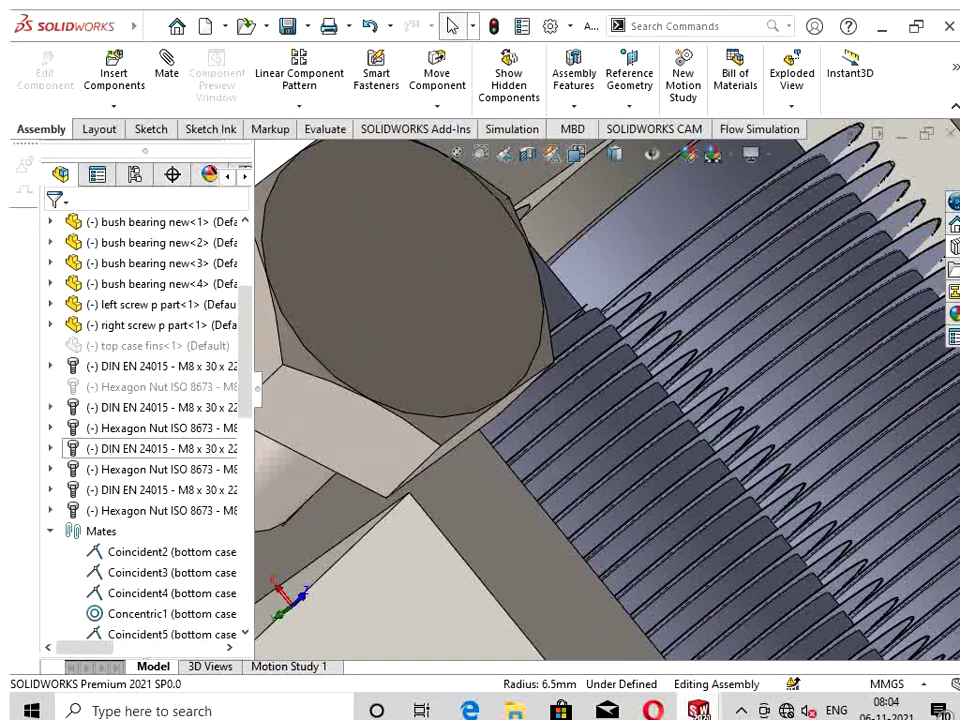
# Step: Assign Brass as the material of the left and right screw parts via their Material items
pyautogui.click(50, 304)
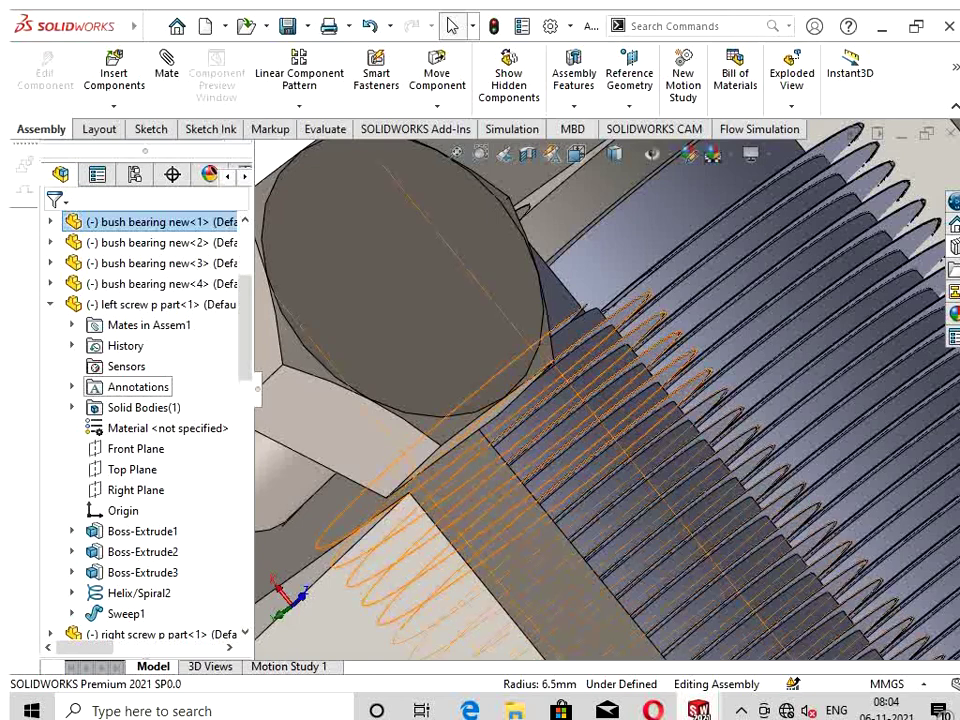
pyautogui.rightClick(155, 428)
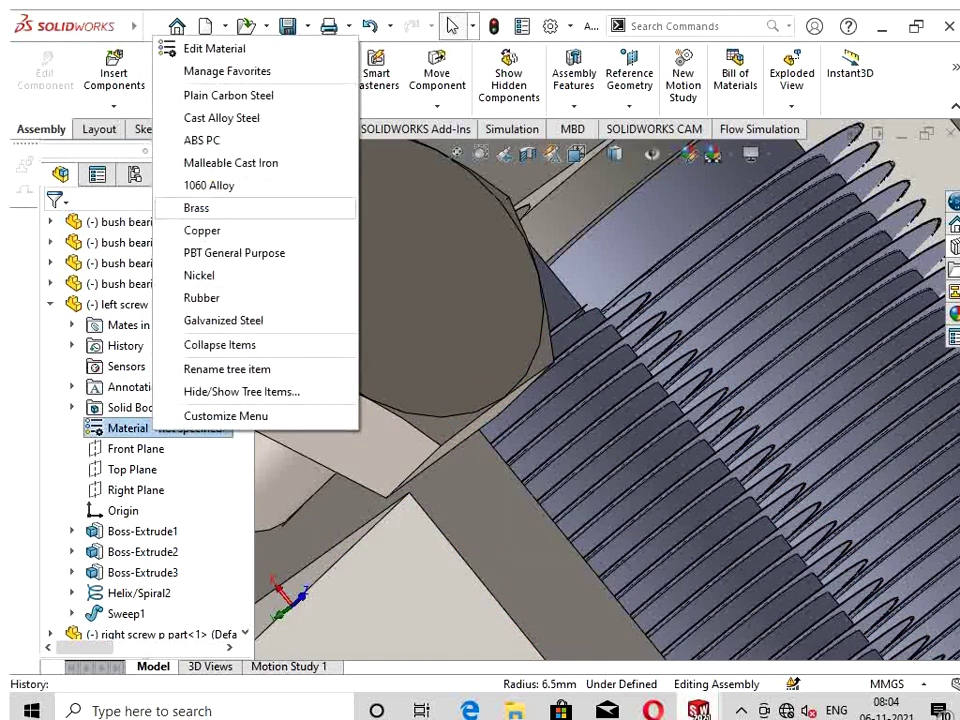
pyautogui.press('Escape')
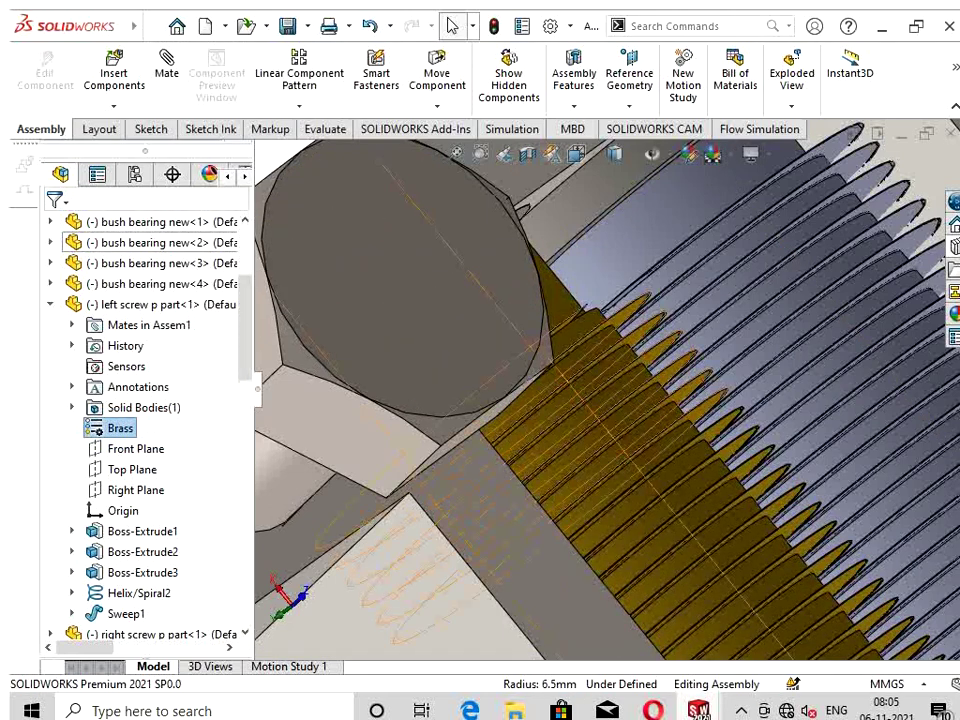
pyautogui.press('Escape')
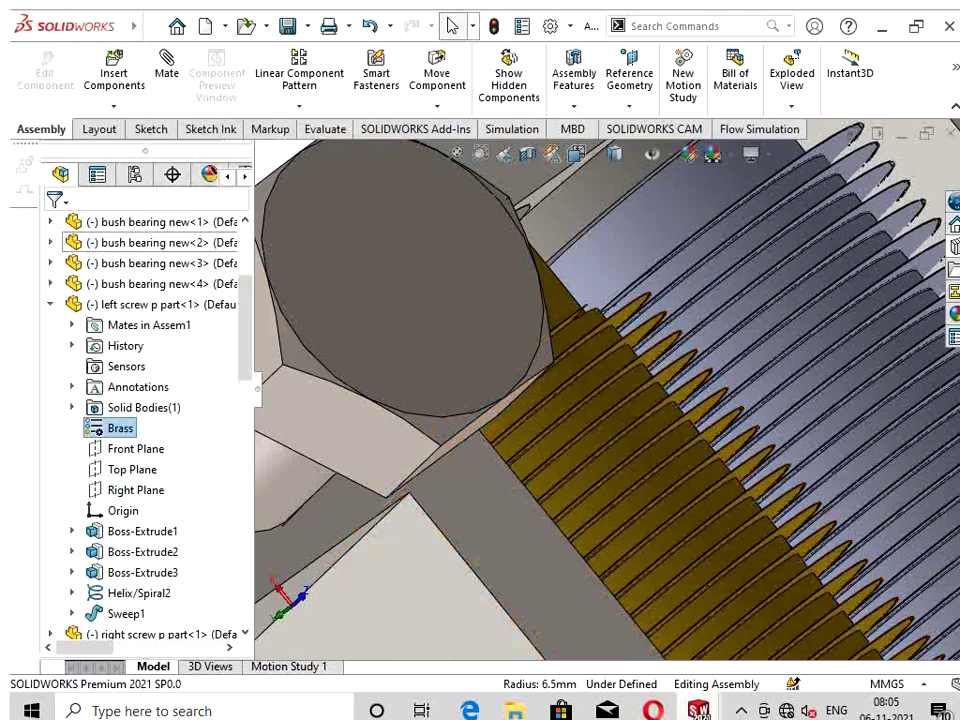
pyautogui.click(50, 325)
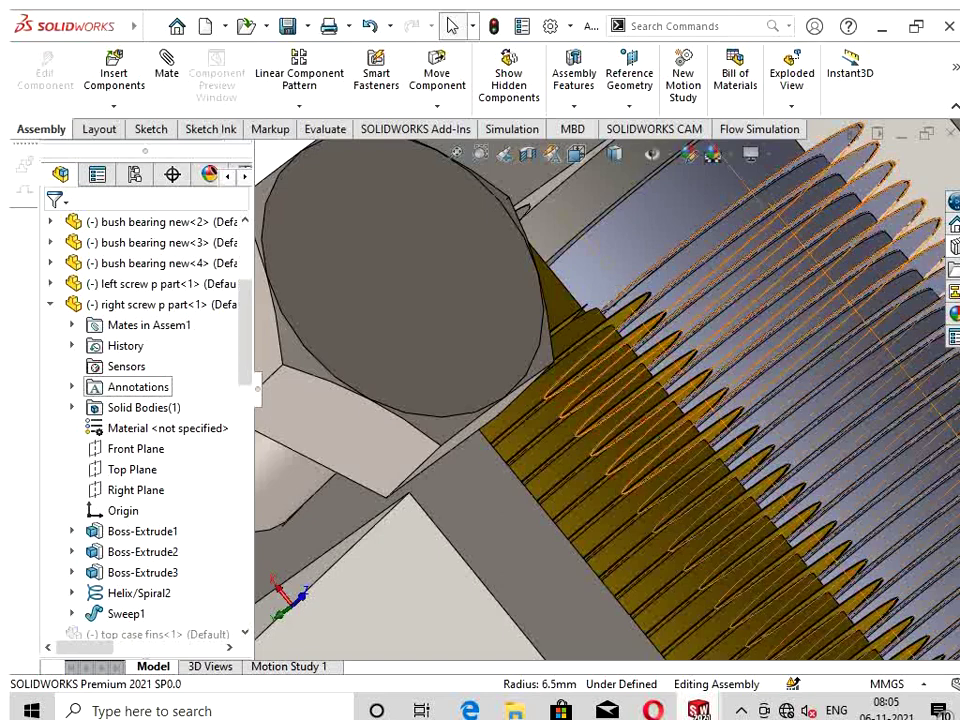
pyautogui.rightClick(160, 428)
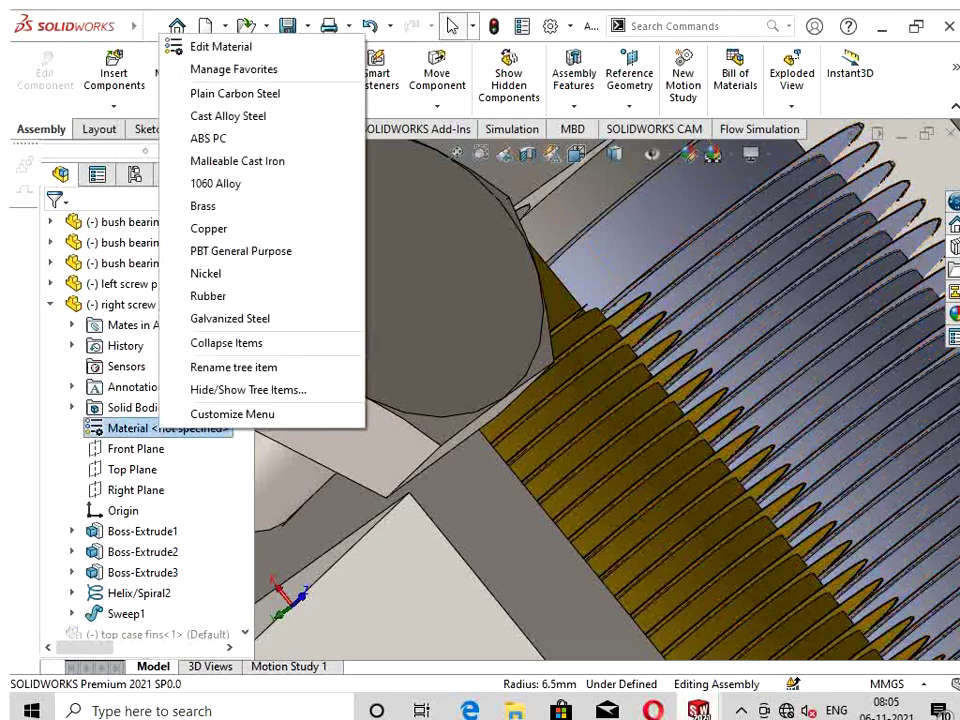
pyautogui.click(210, 206)
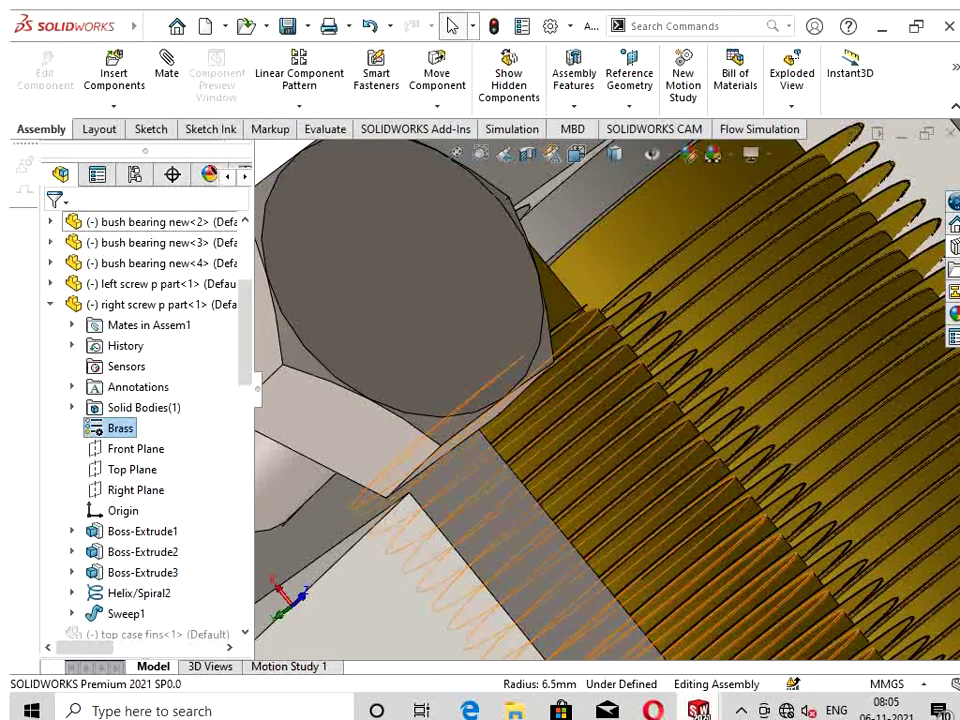
# Step: Unsuppress the top case fins component
pyautogui.scroll(3, 628, 444)
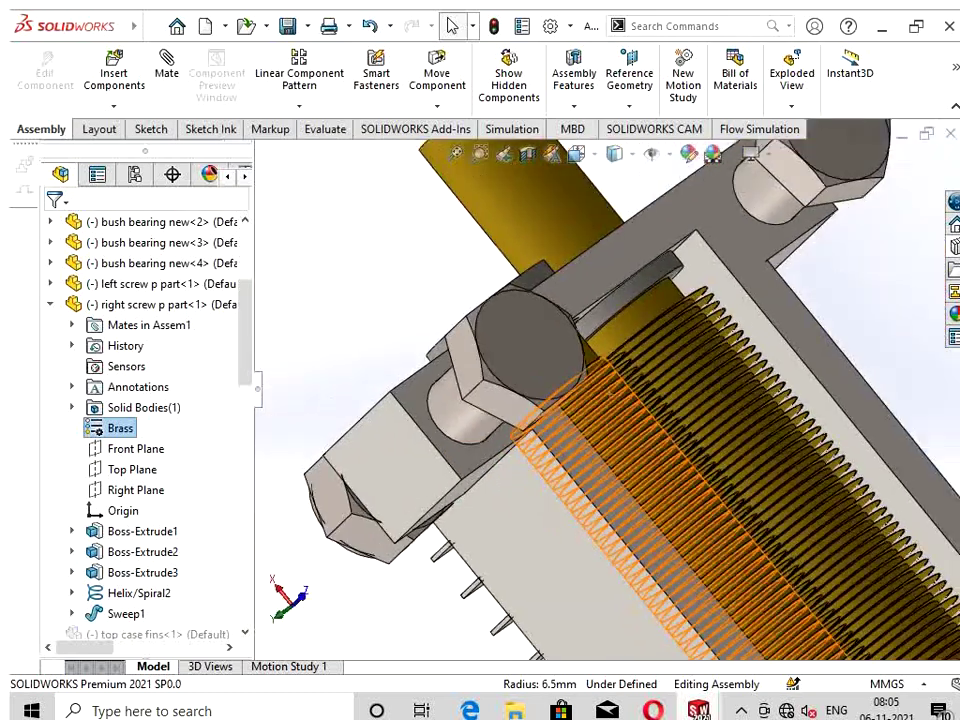
pyautogui.scroll(2, 628, 444)
pyautogui.scroll(1, 628, 444)
pyautogui.scroll(3, 150, 400)
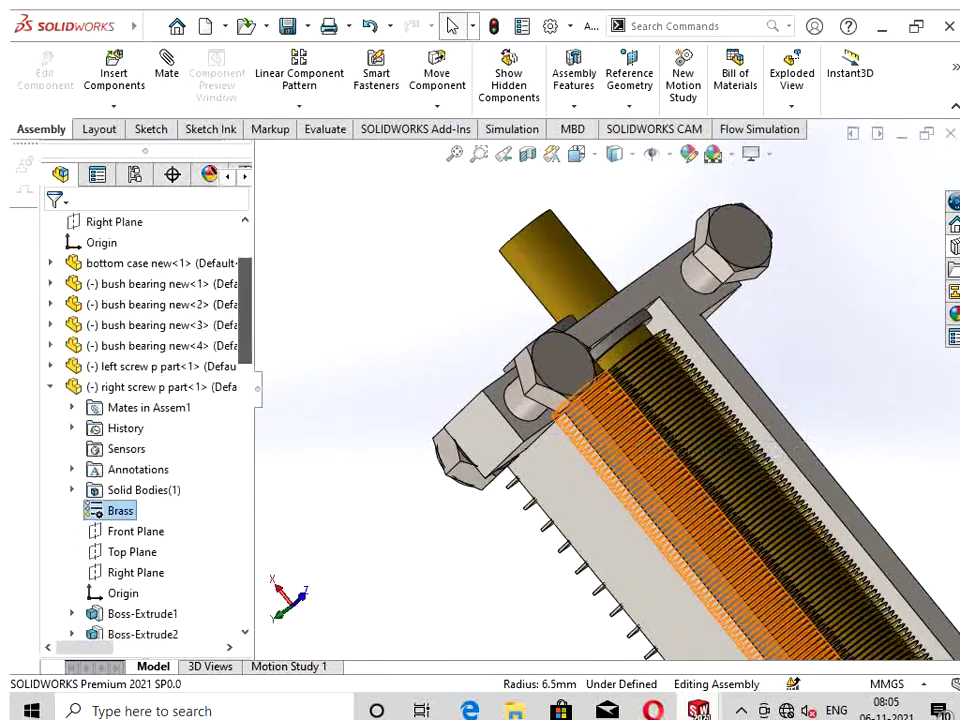
pyautogui.scroll(2, 150, 400)
pyautogui.click(116, 221)
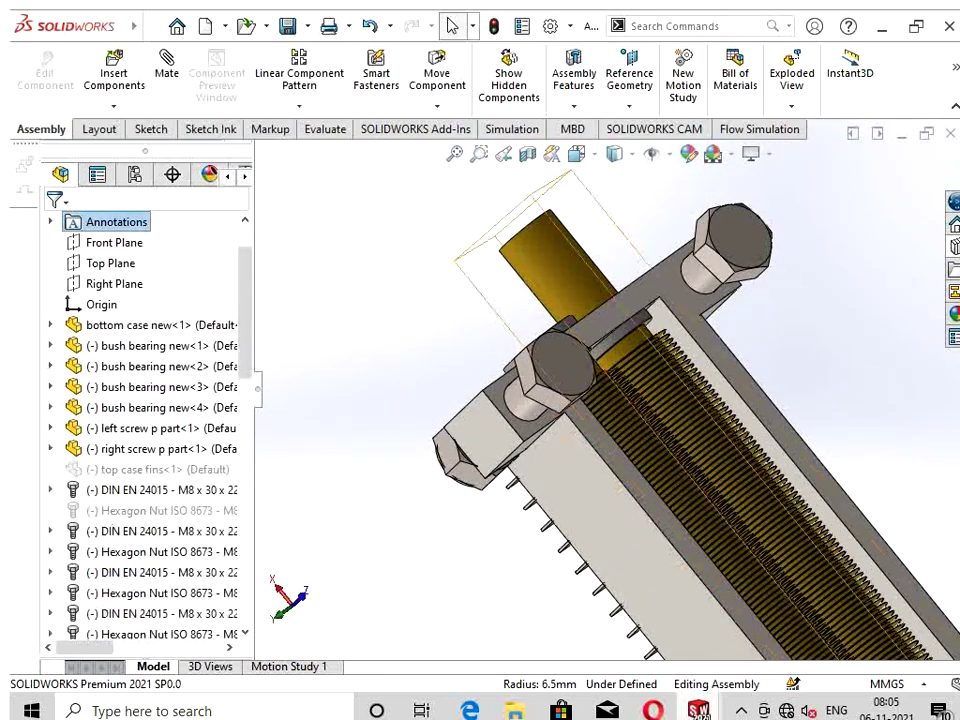
pyautogui.click(120, 469)
pyautogui.rightClick(90, 469)
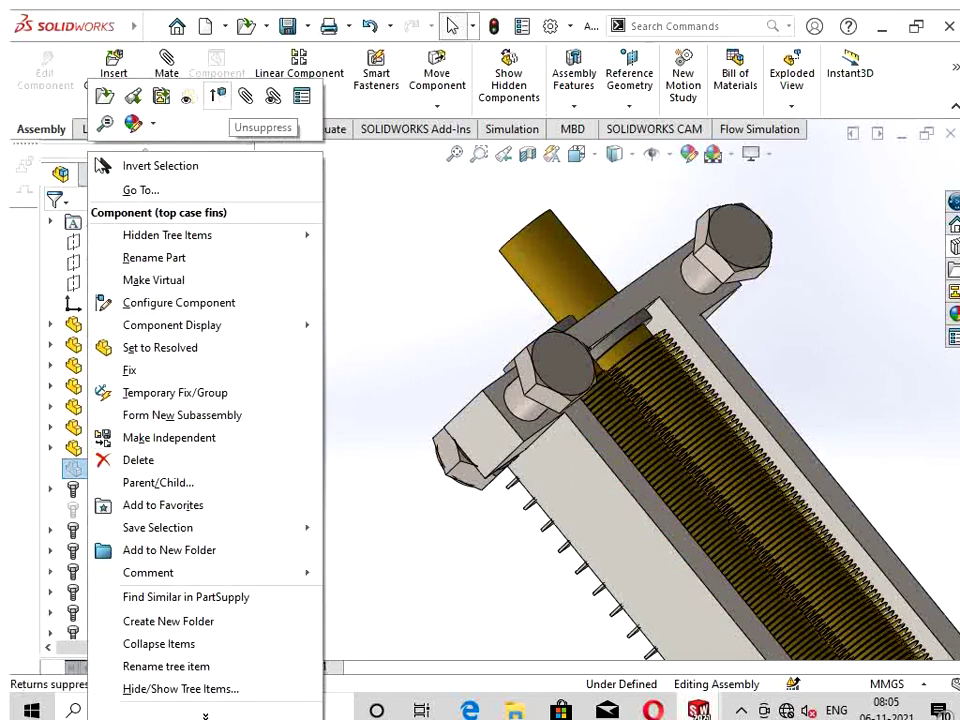
pyautogui.click(217, 96)
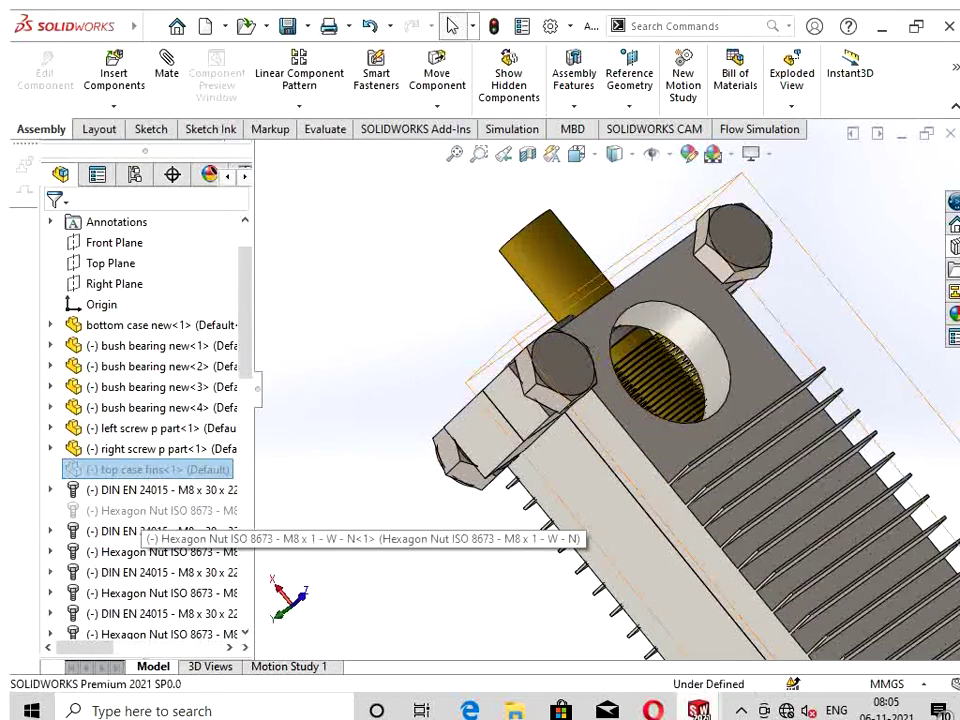
# Step: Restore the hexagon nut, make the top case fins transparent, and zoom out to the whole assembly
pyautogui.rightClick(142, 510)
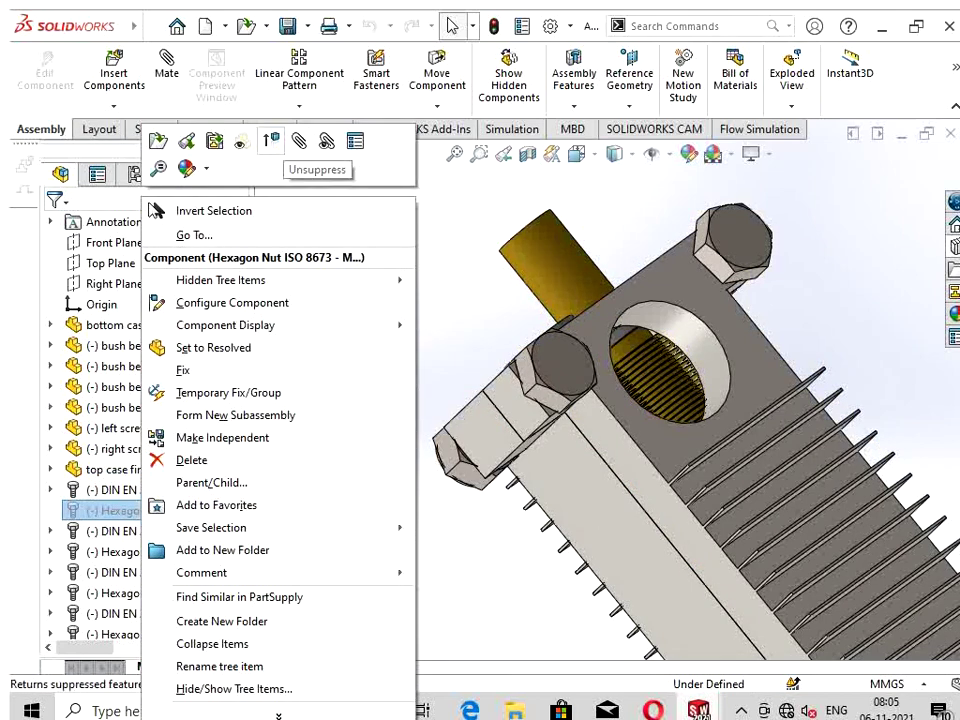
pyautogui.click(240, 142)
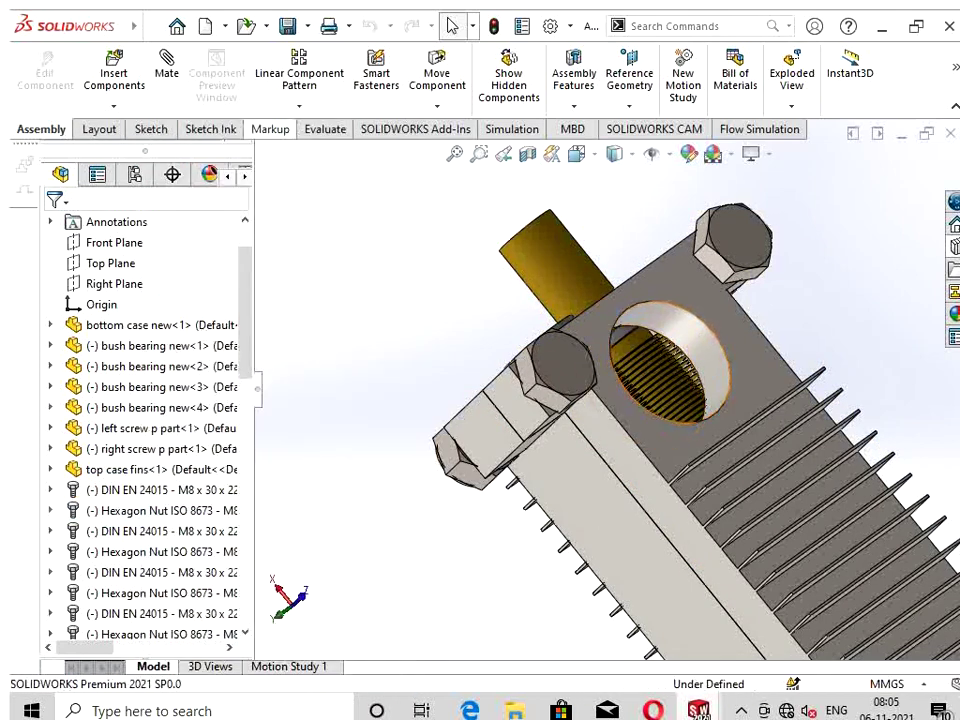
pyautogui.rightClick(690, 280)
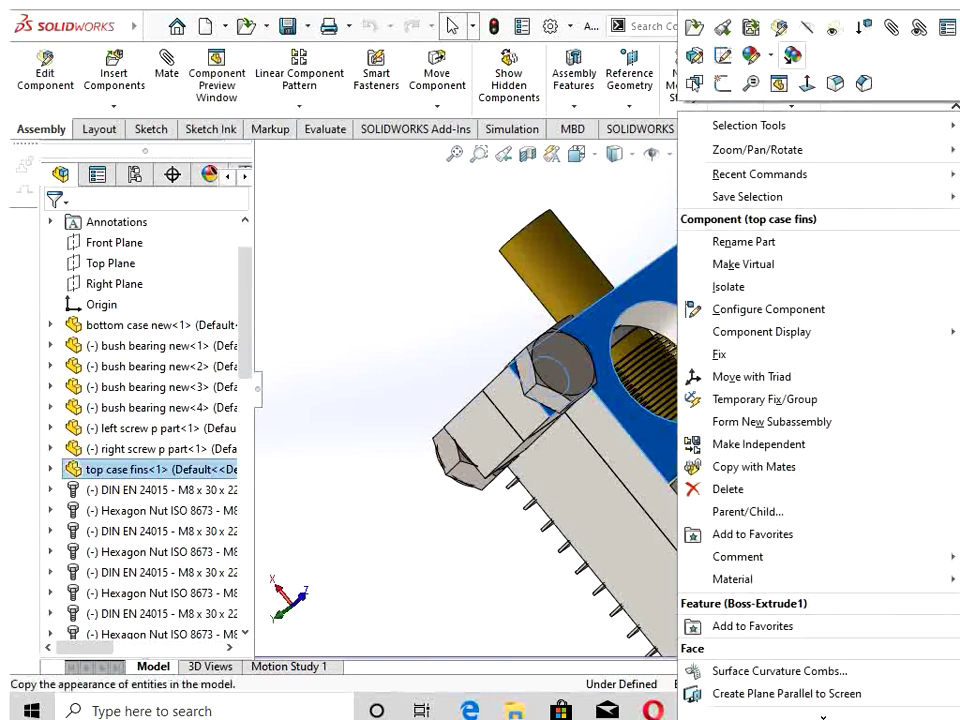
pyautogui.click(808, 28)
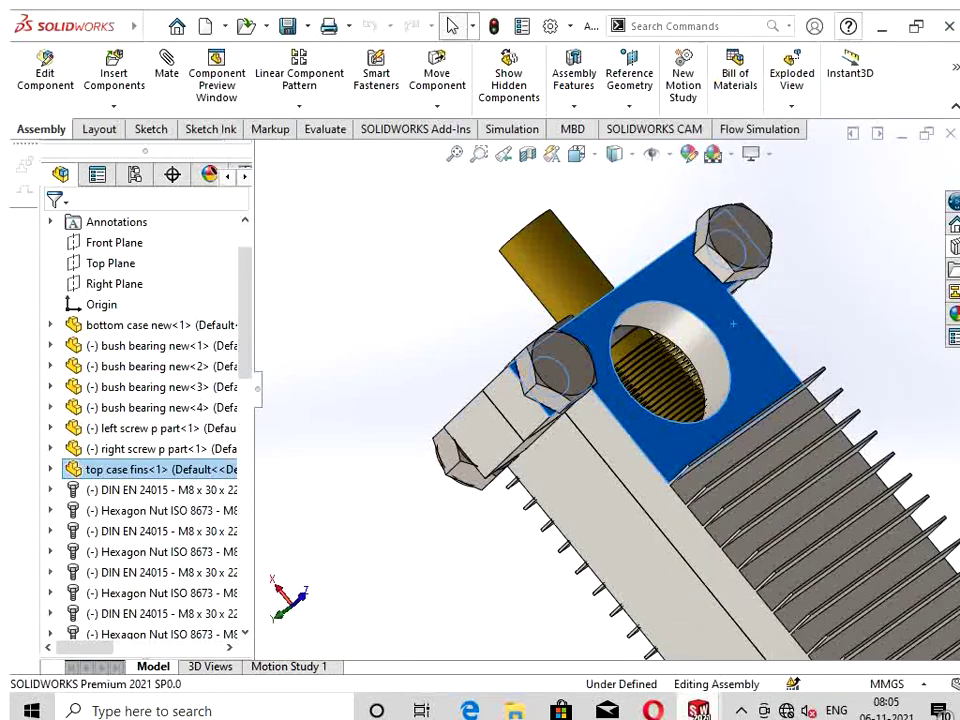
pyautogui.press('Escape')
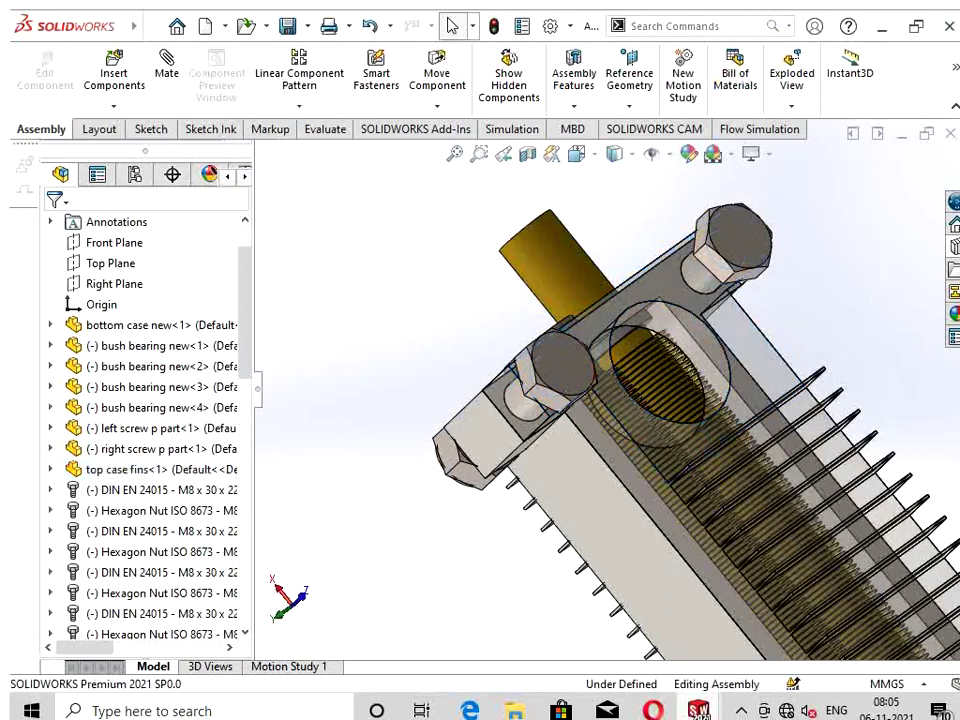
pyautogui.scroll(2, 607, 400)
pyautogui.scroll(2, 607, 400)
pyautogui.scroll(1, 607, 400)
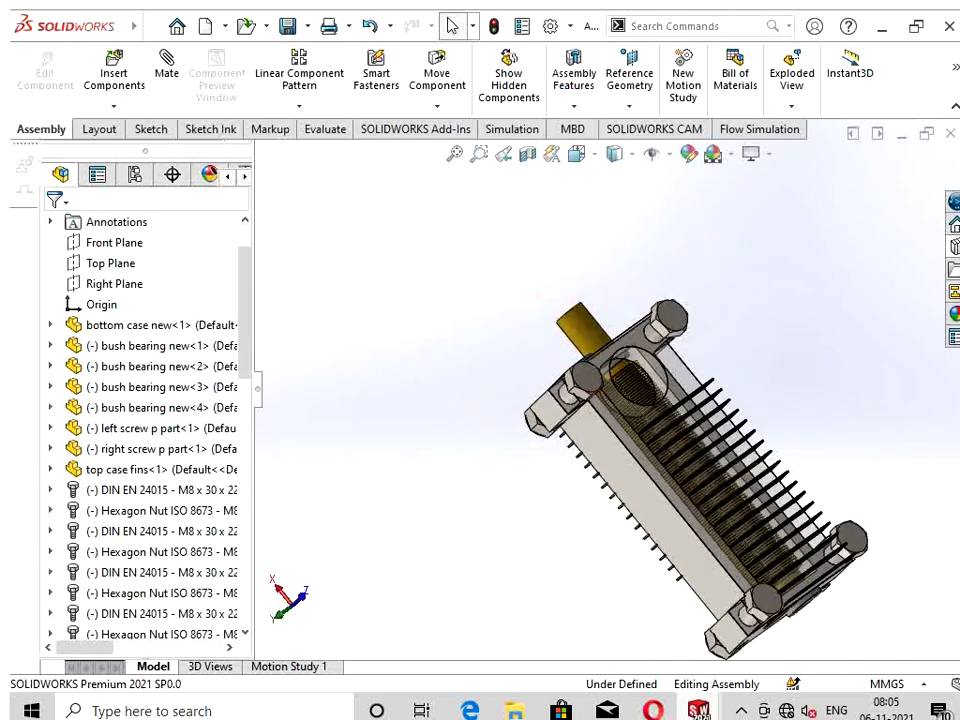
# Step: Orient the view Normal To the pump's inner face
pyautogui.press('Down')
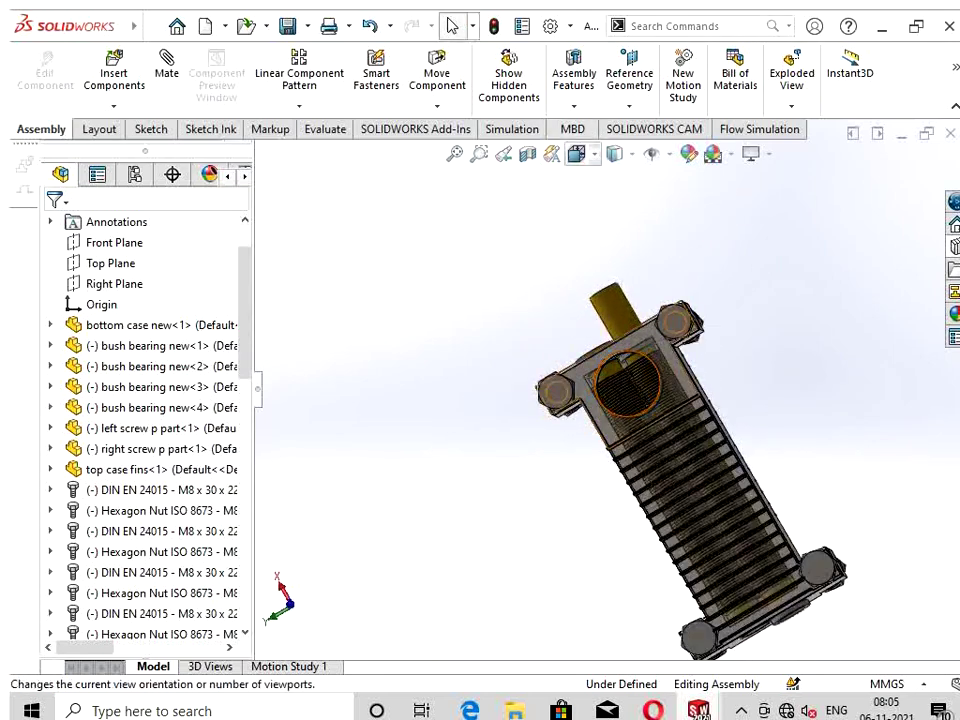
pyautogui.click(576, 153)
pyautogui.click(576, 153)
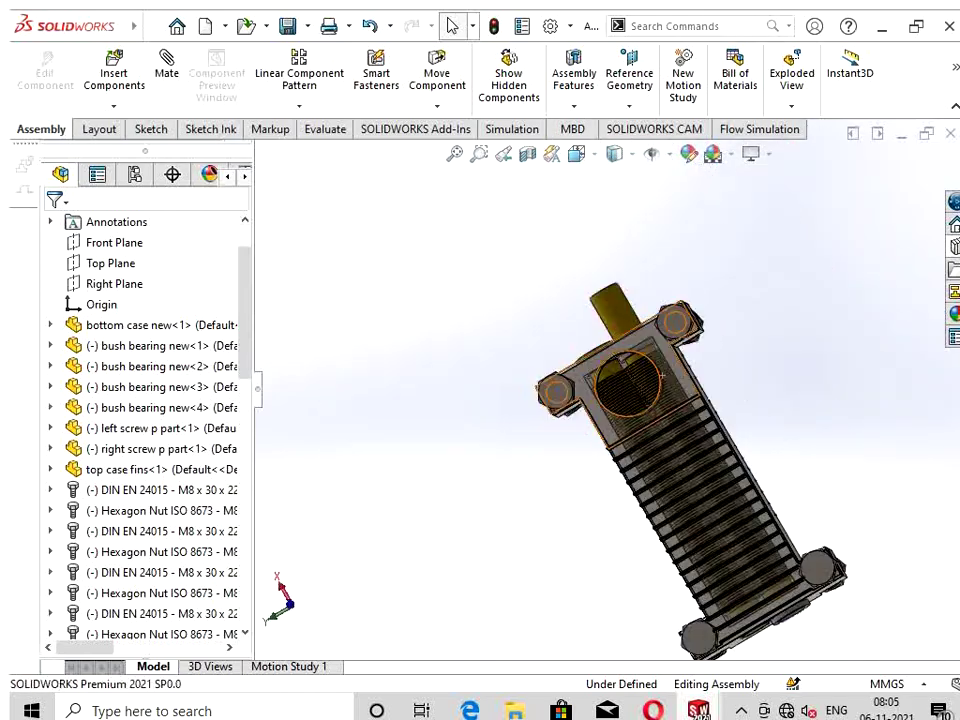
pyautogui.click(614, 153)
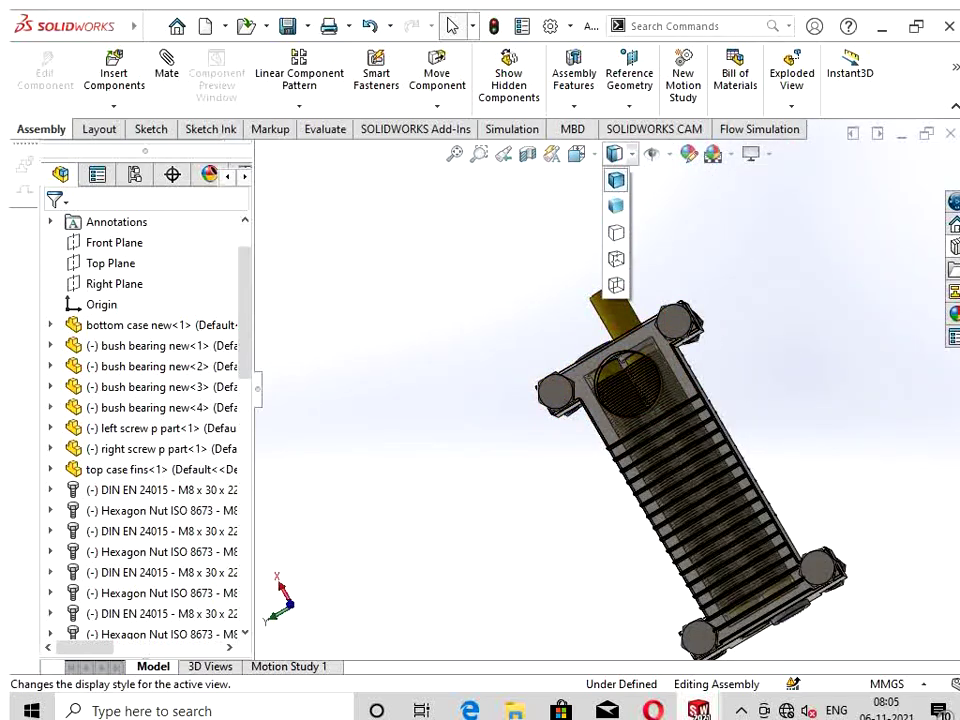
pyautogui.click(576, 153)
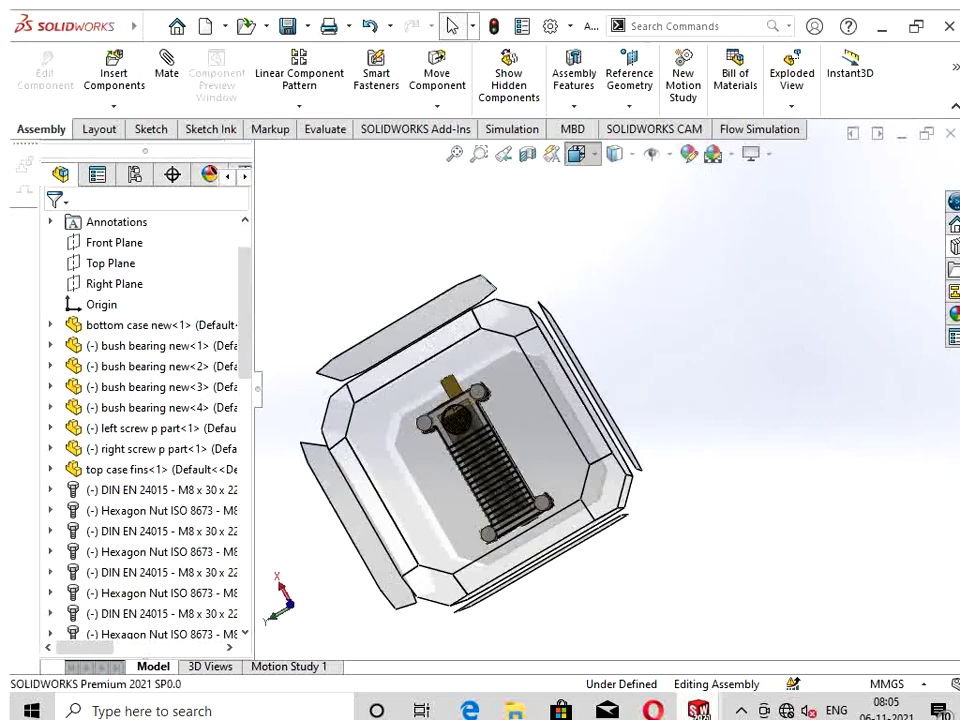
pyautogui.press('Escape')
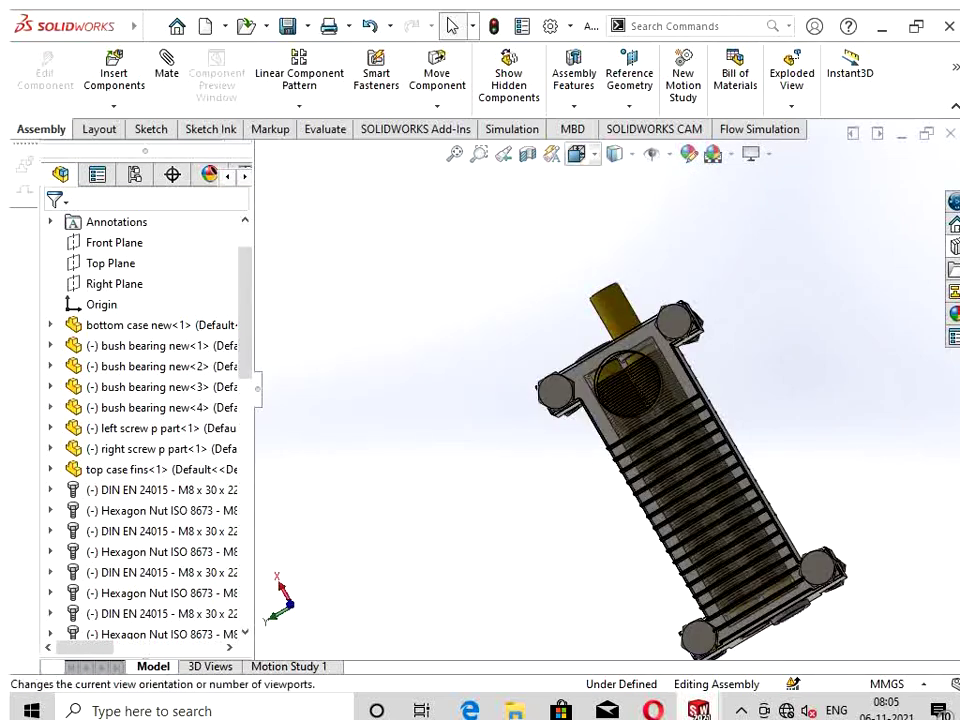
pyautogui.click(576, 153)
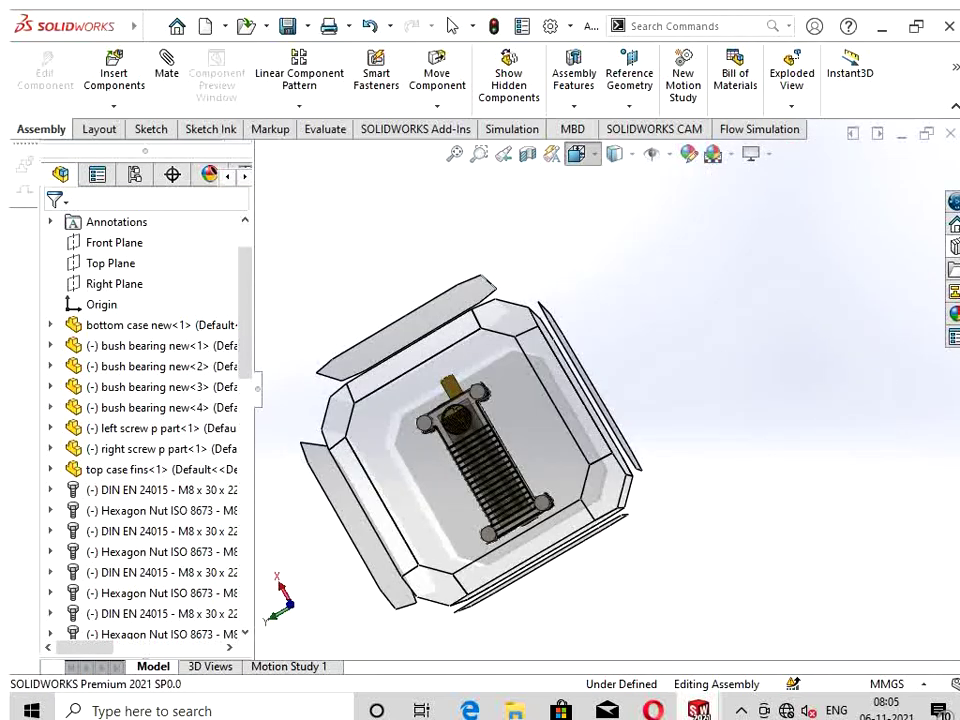
pyautogui.click(390, 420)
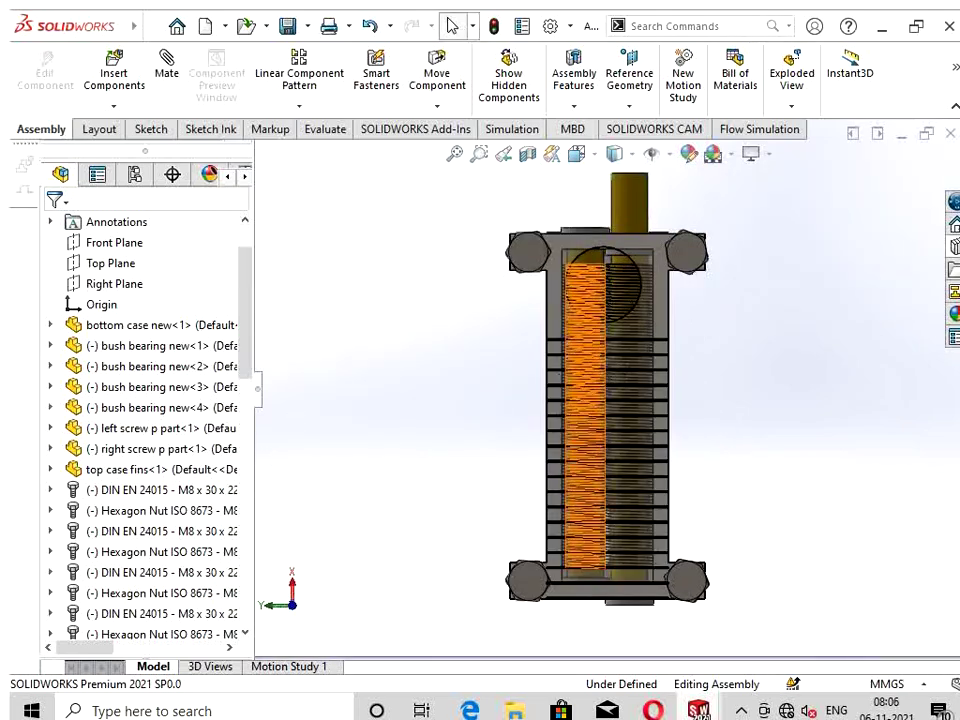
# Step: Zoom in on the meshing brass screws and switch to the Motion Study 1 timeline
pyautogui.scroll(-1, 620, 300)
pyautogui.scroll(-2, 620, 300)
pyautogui.scroll(-2, 620, 300)
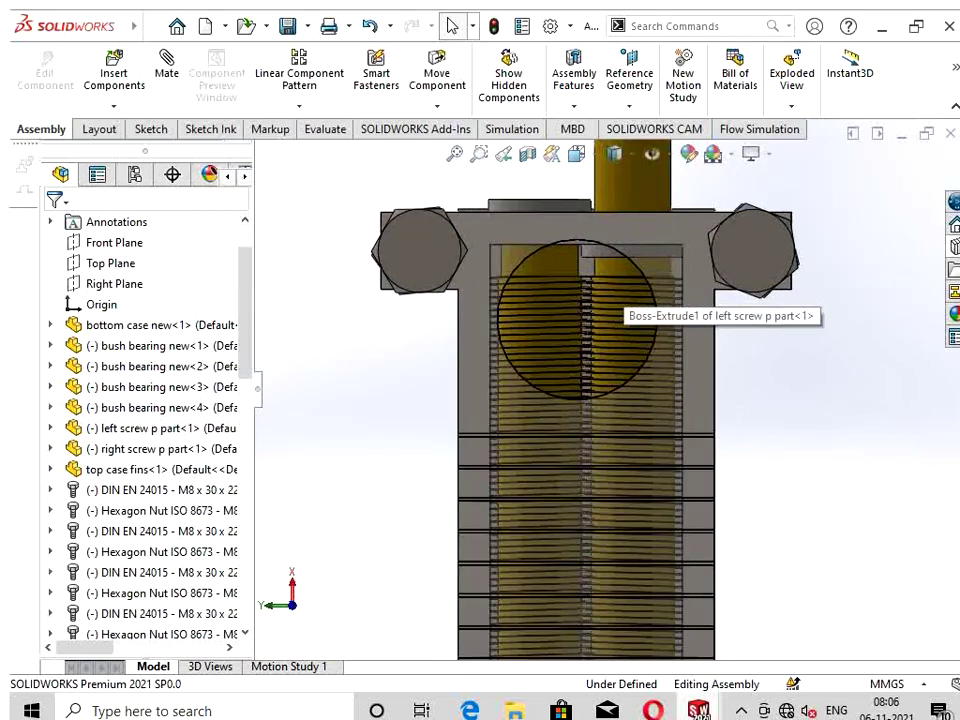
pyautogui.scroll(-1, 620, 300)
pyautogui.scroll(-2, 620, 300)
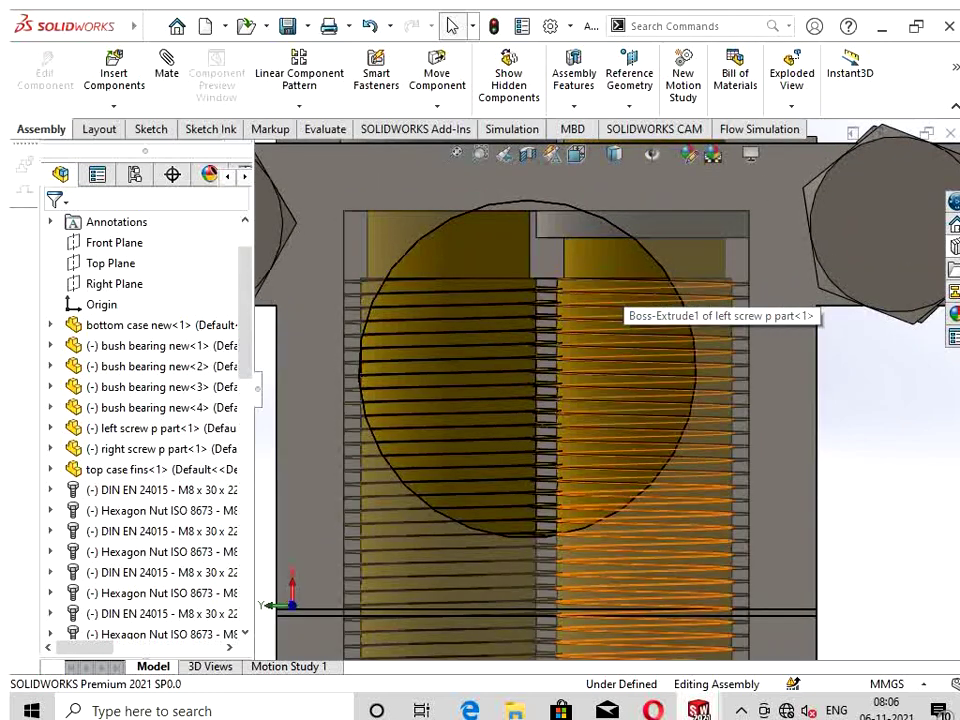
pyautogui.click(289, 666)
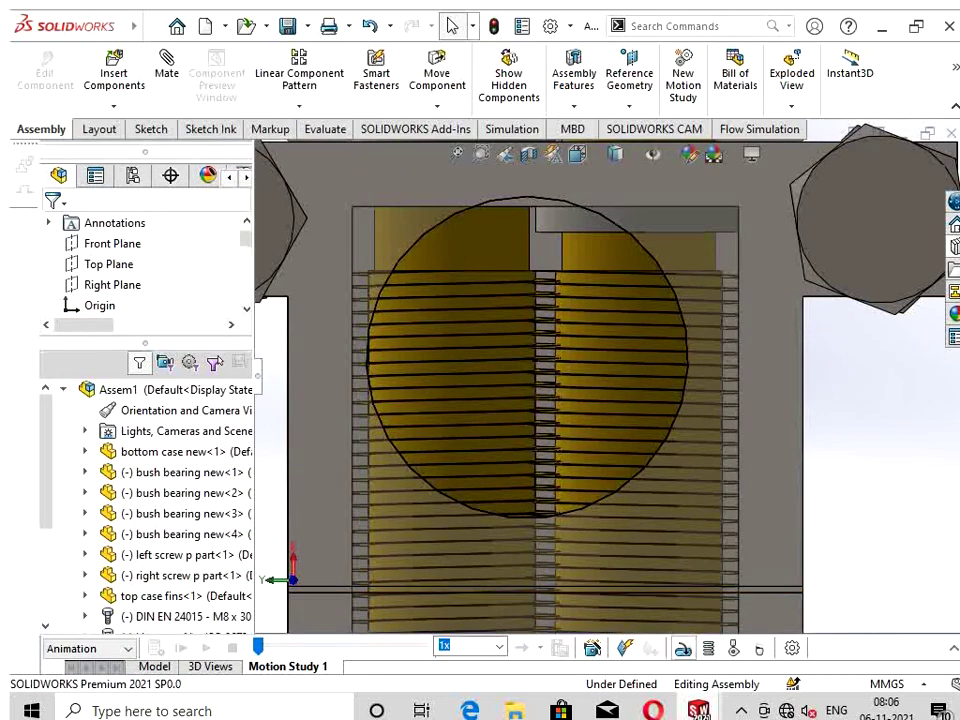
# Step: Add a rotary motor on the right screw's shaft face at a constant speed of 20 RPM
pyautogui.click(683, 648)
pyautogui.scroll(1, 612, 488)
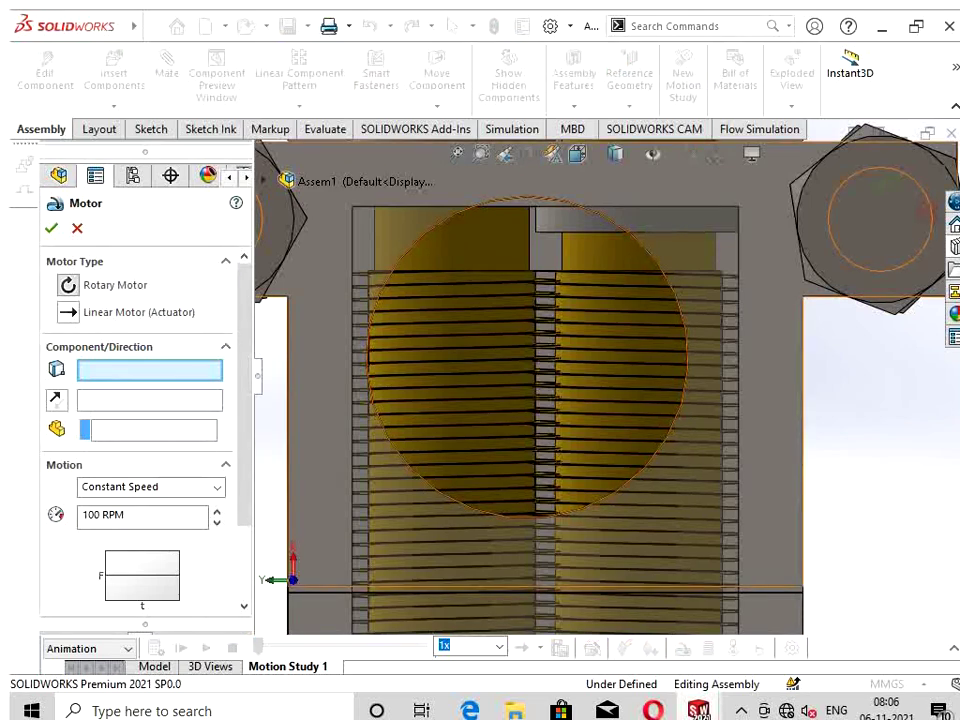
pyautogui.scroll(4, 612, 488)
pyautogui.click(620, 261)
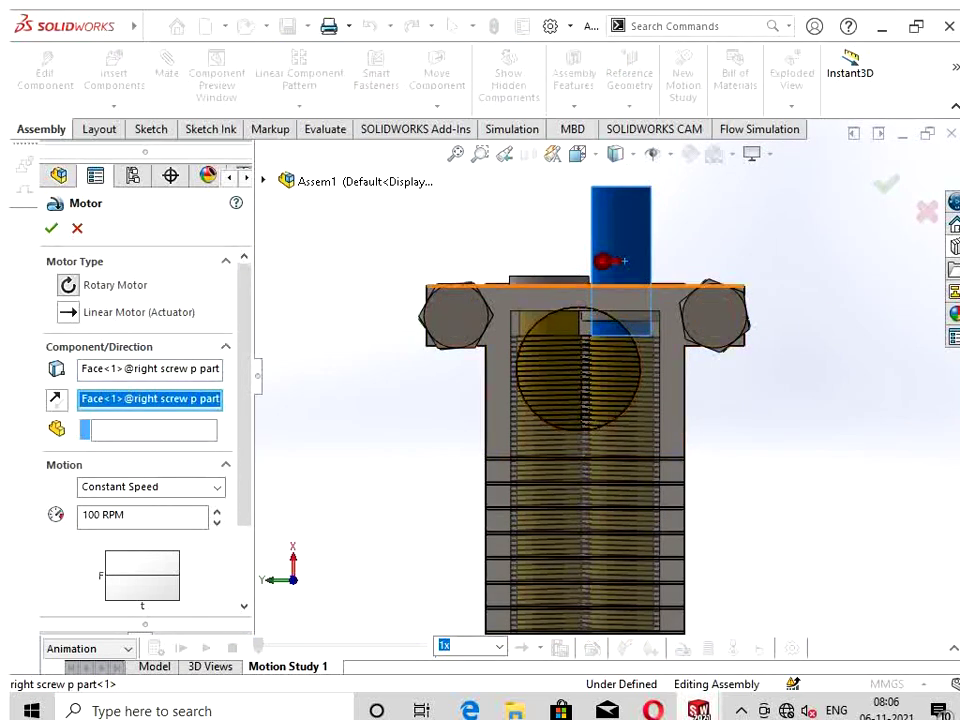
pyautogui.scroll(-2, 620, 260)
pyautogui.scroll(-2, 591, 282)
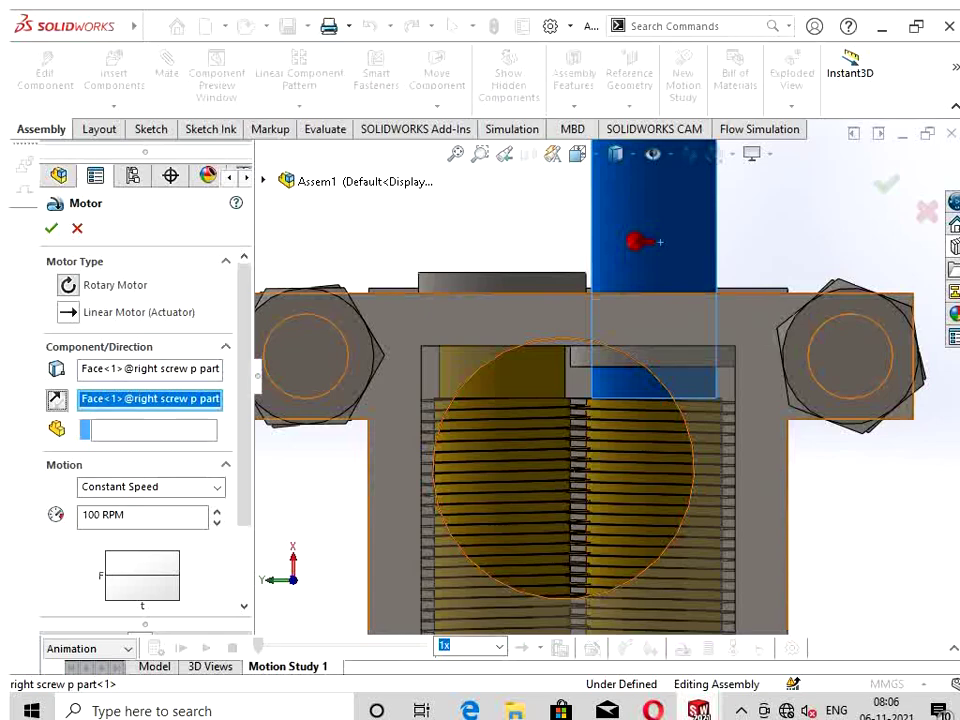
pyautogui.moveTo(659, 241)
pyautogui.mouseDown(button='middle')
pyautogui.moveTo(698, 243)
pyautogui.moveTo(660, 250)
pyautogui.moveTo(659, 165)
pyautogui.moveTo(639, 256)
pyautogui.mouseUp(button='middle')
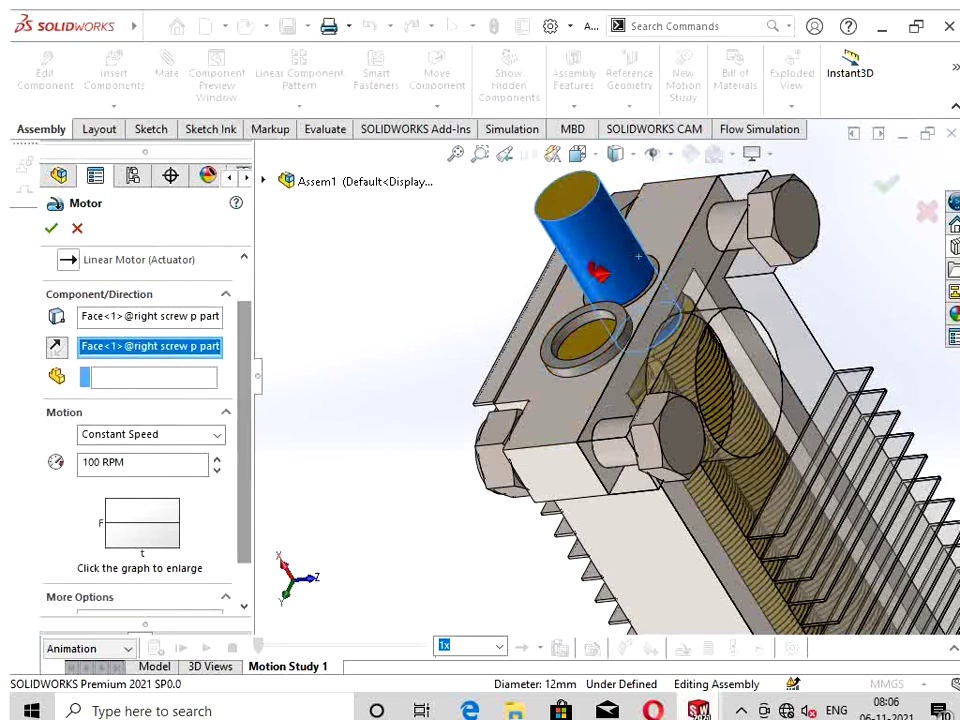
pyautogui.press('BackSpace')
pyautogui.write('2')
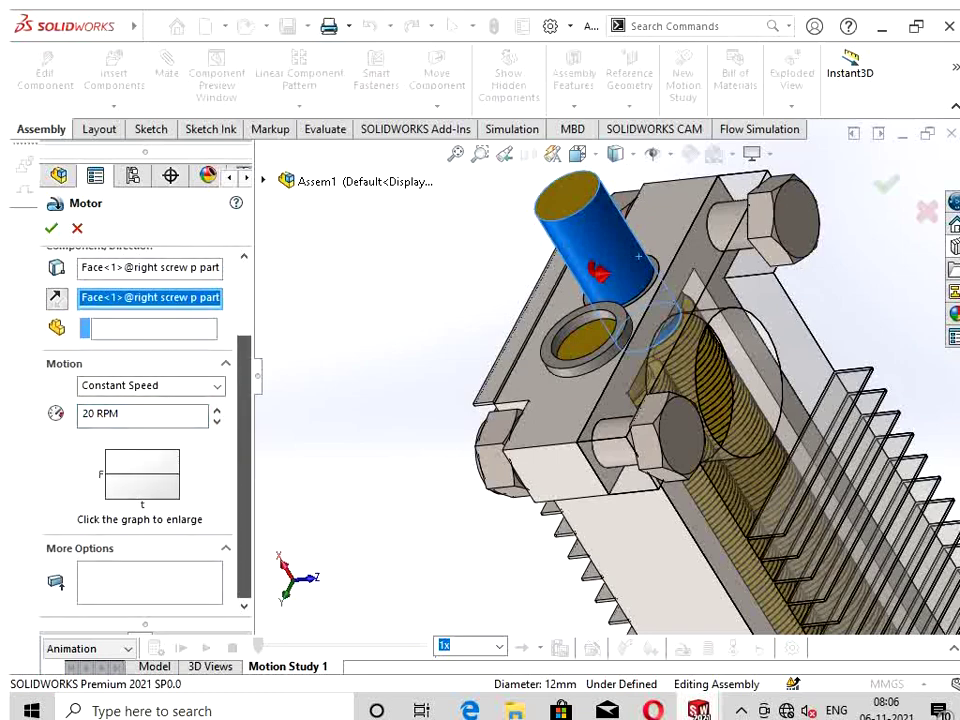
pyautogui.press('Return')
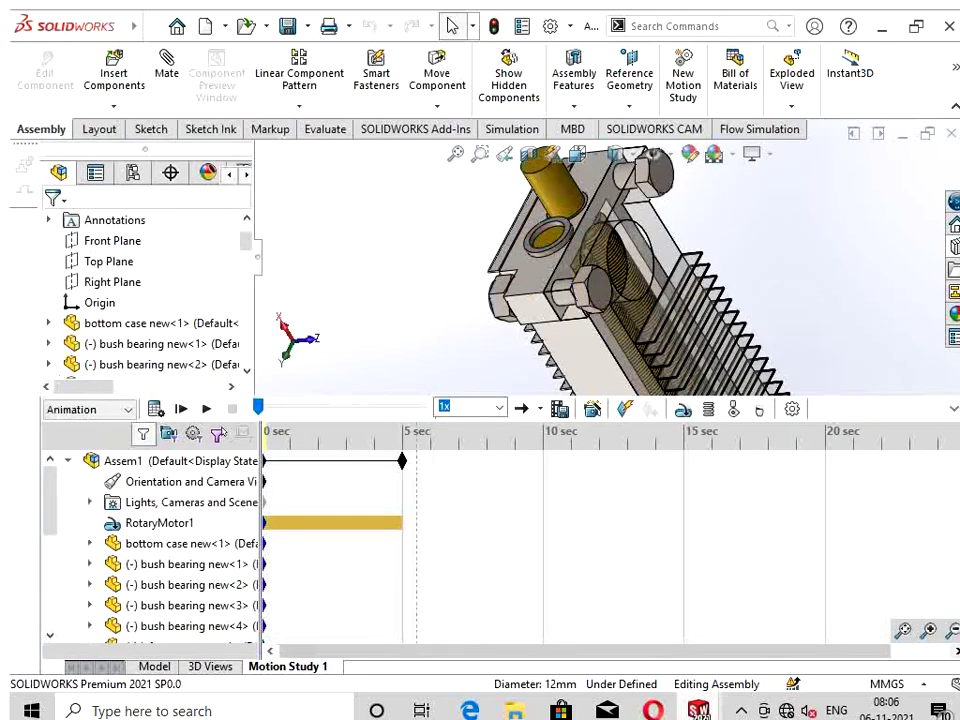
# Step: Play Motion Study 1 from the start with the FeatureManager and CommandManager hidden
pyautogui.click(154, 666)
pyautogui.rightClick(490, 470)
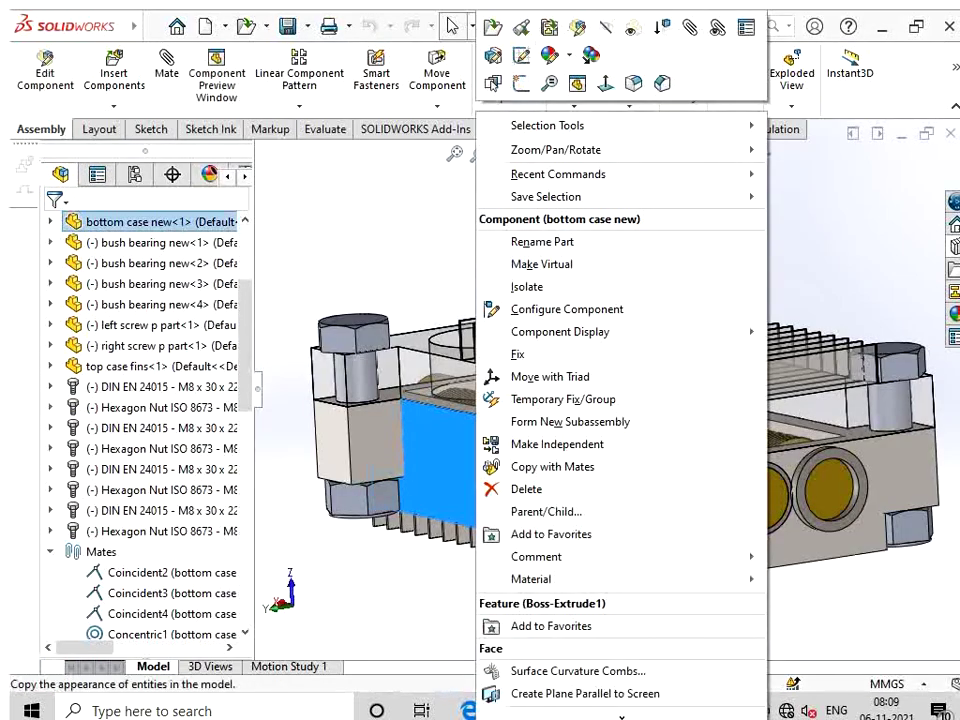
pyautogui.press('Escape')
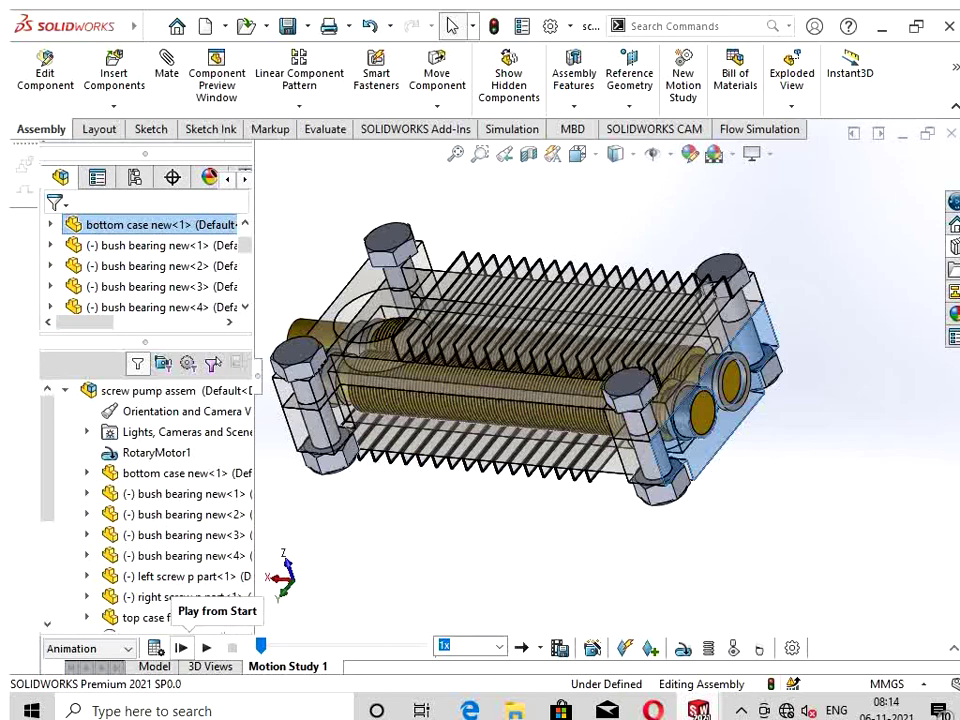
pyautogui.click(206, 648)
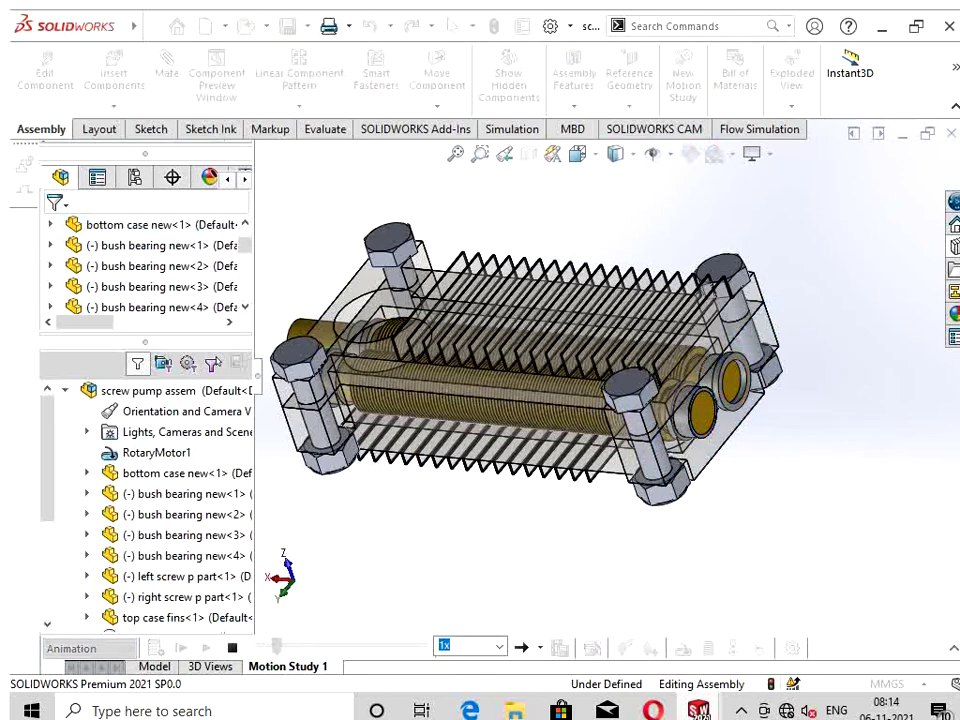
pyautogui.press('F9')
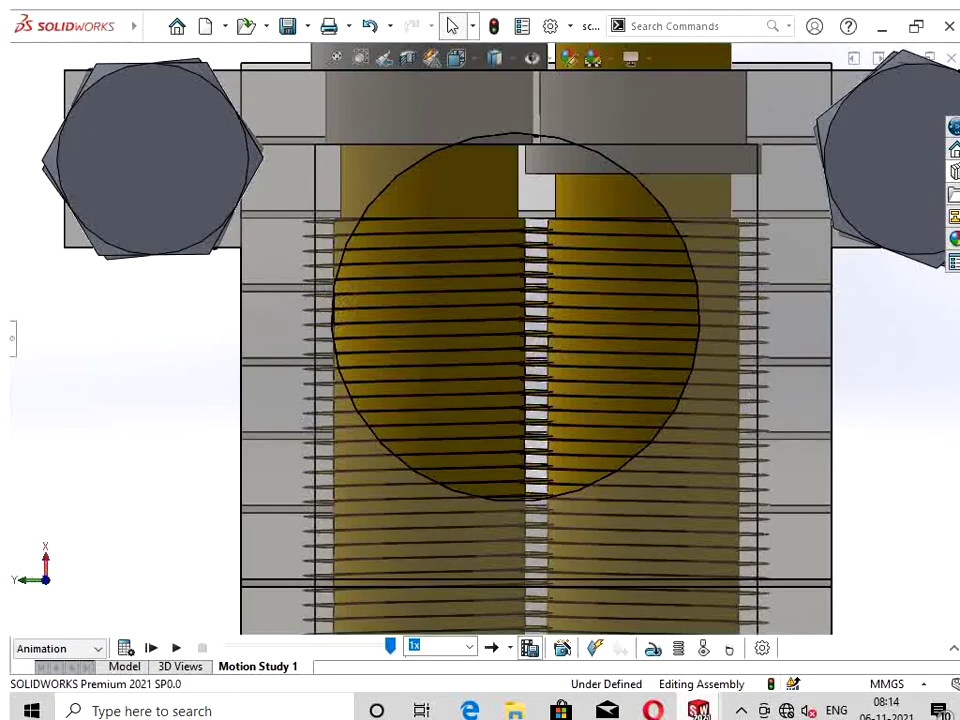
# Step: Save the animation to the Desktop as Microsoft AVI 'screw pump assem' with default compression
pyautogui.click(530, 648)
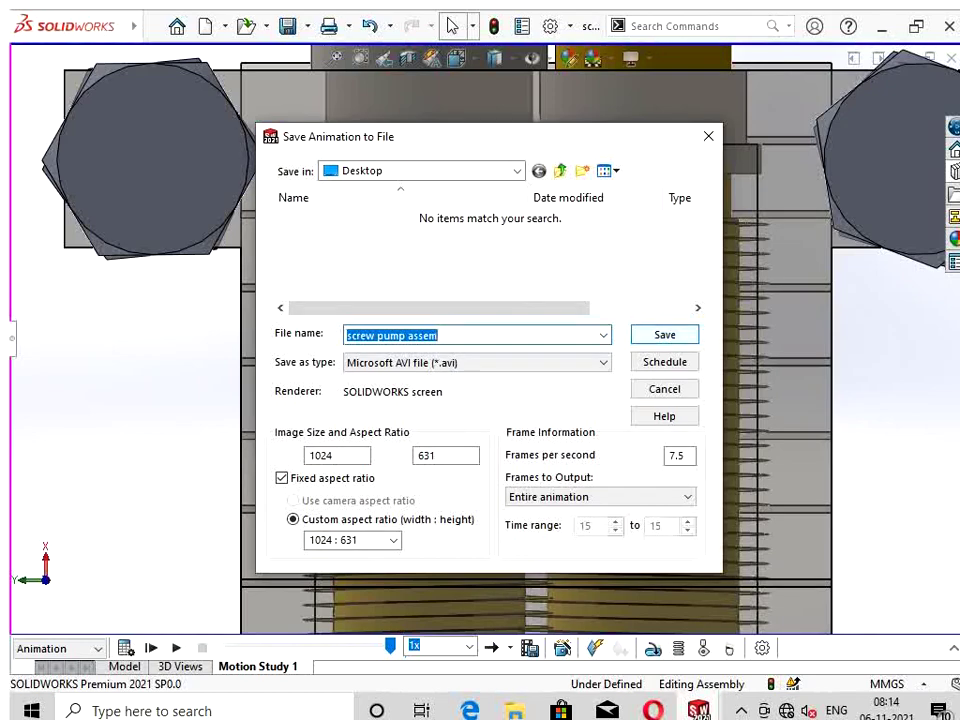
pyautogui.press('Return')
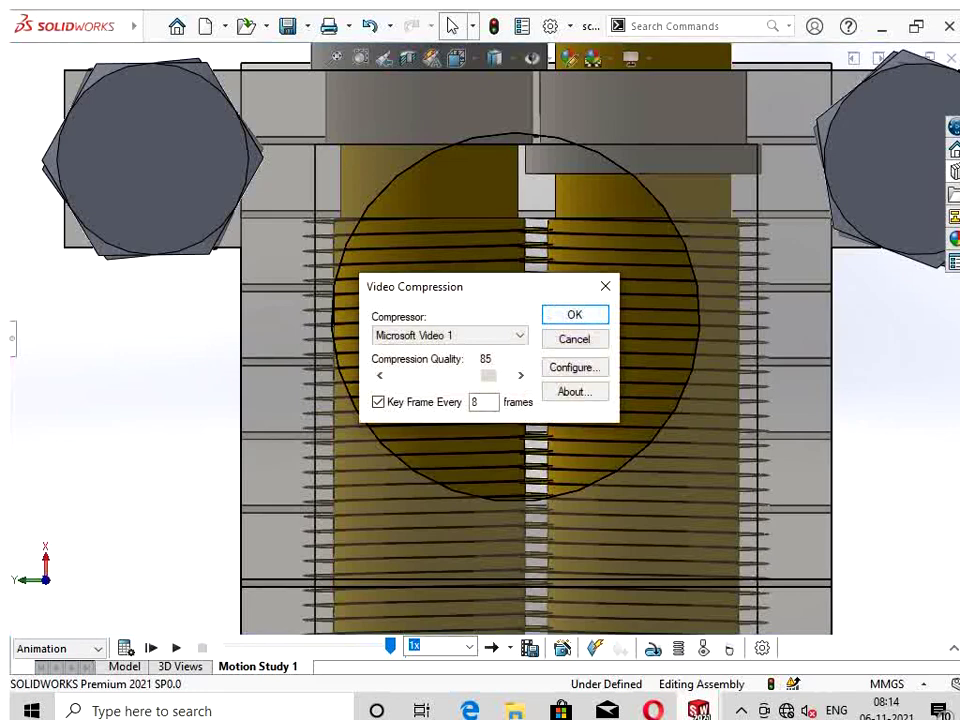
pyautogui.press('Return')
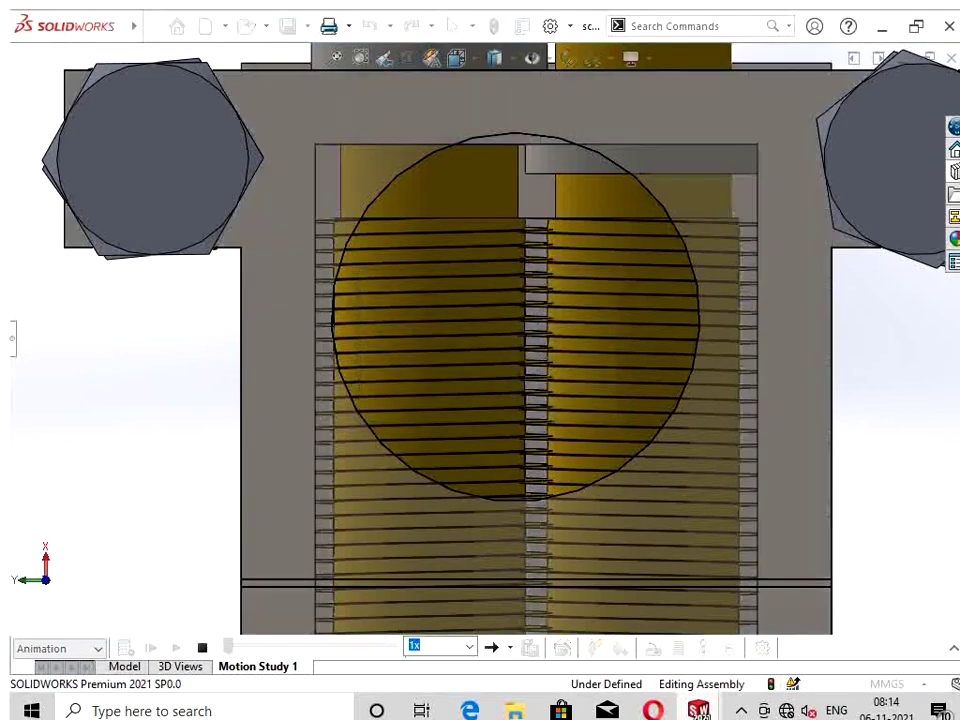